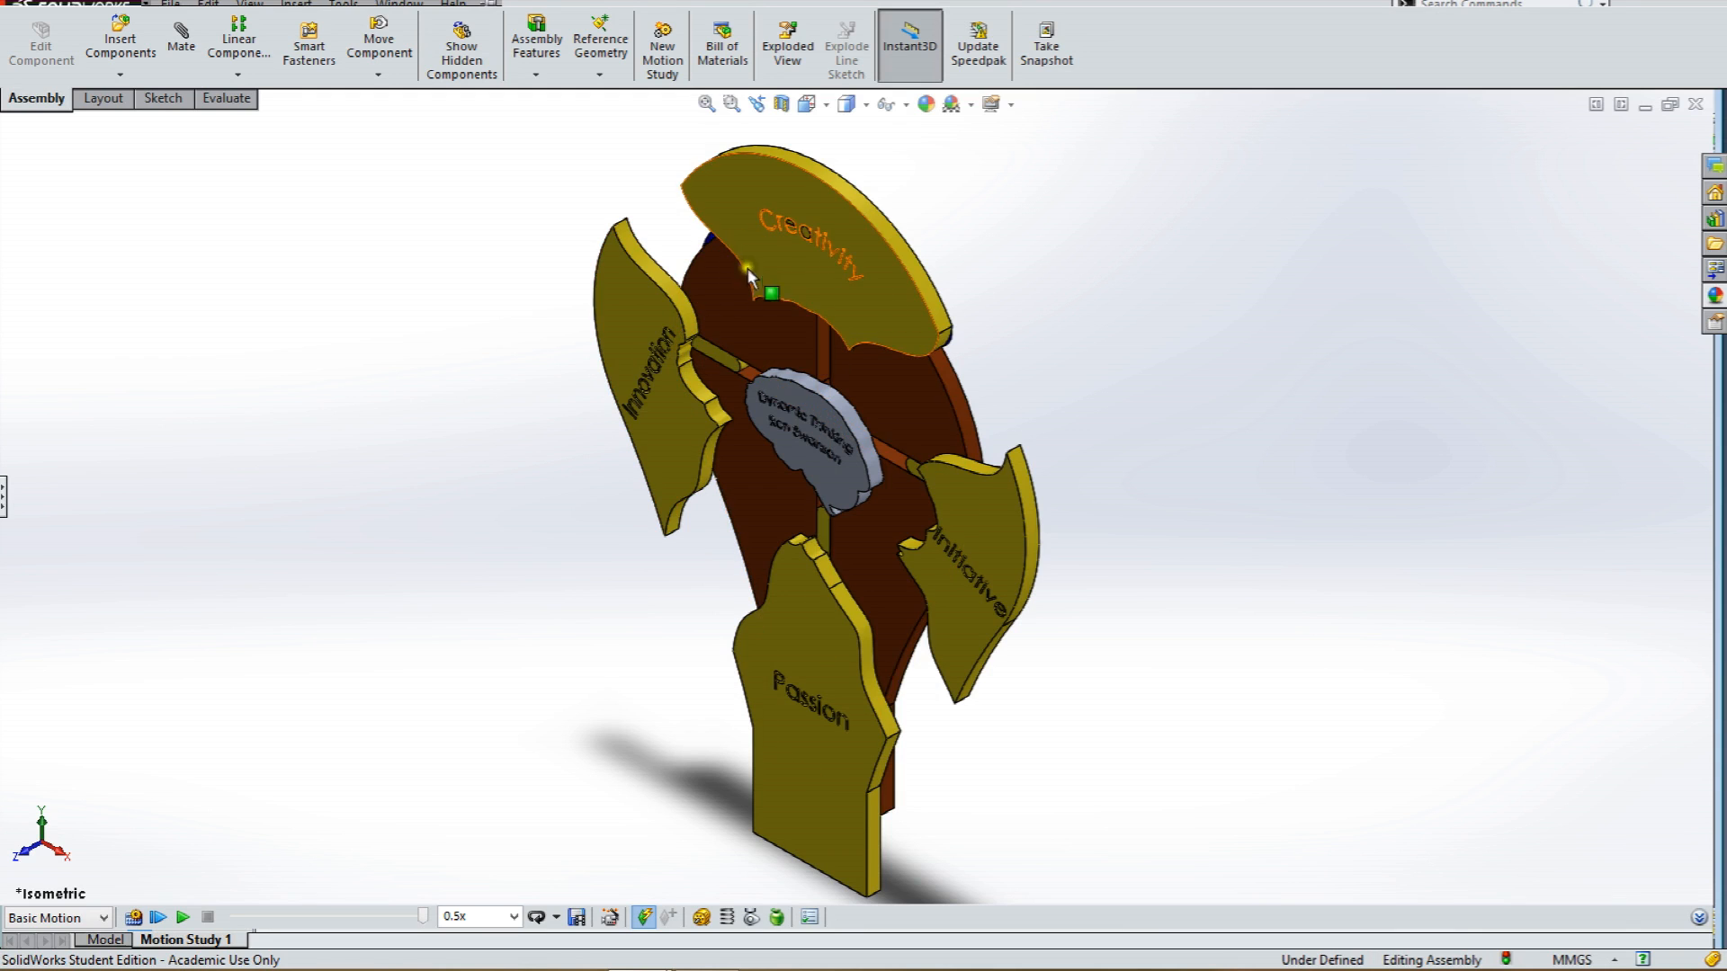
Close the bulb by moving the Initiative, Creativity, Innovation and Passion pieces inward until they meet around the central emblem.
drag(991, 570, 899, 512)
drag(865, 315, 877, 400)
drag(697, 441, 765, 487)
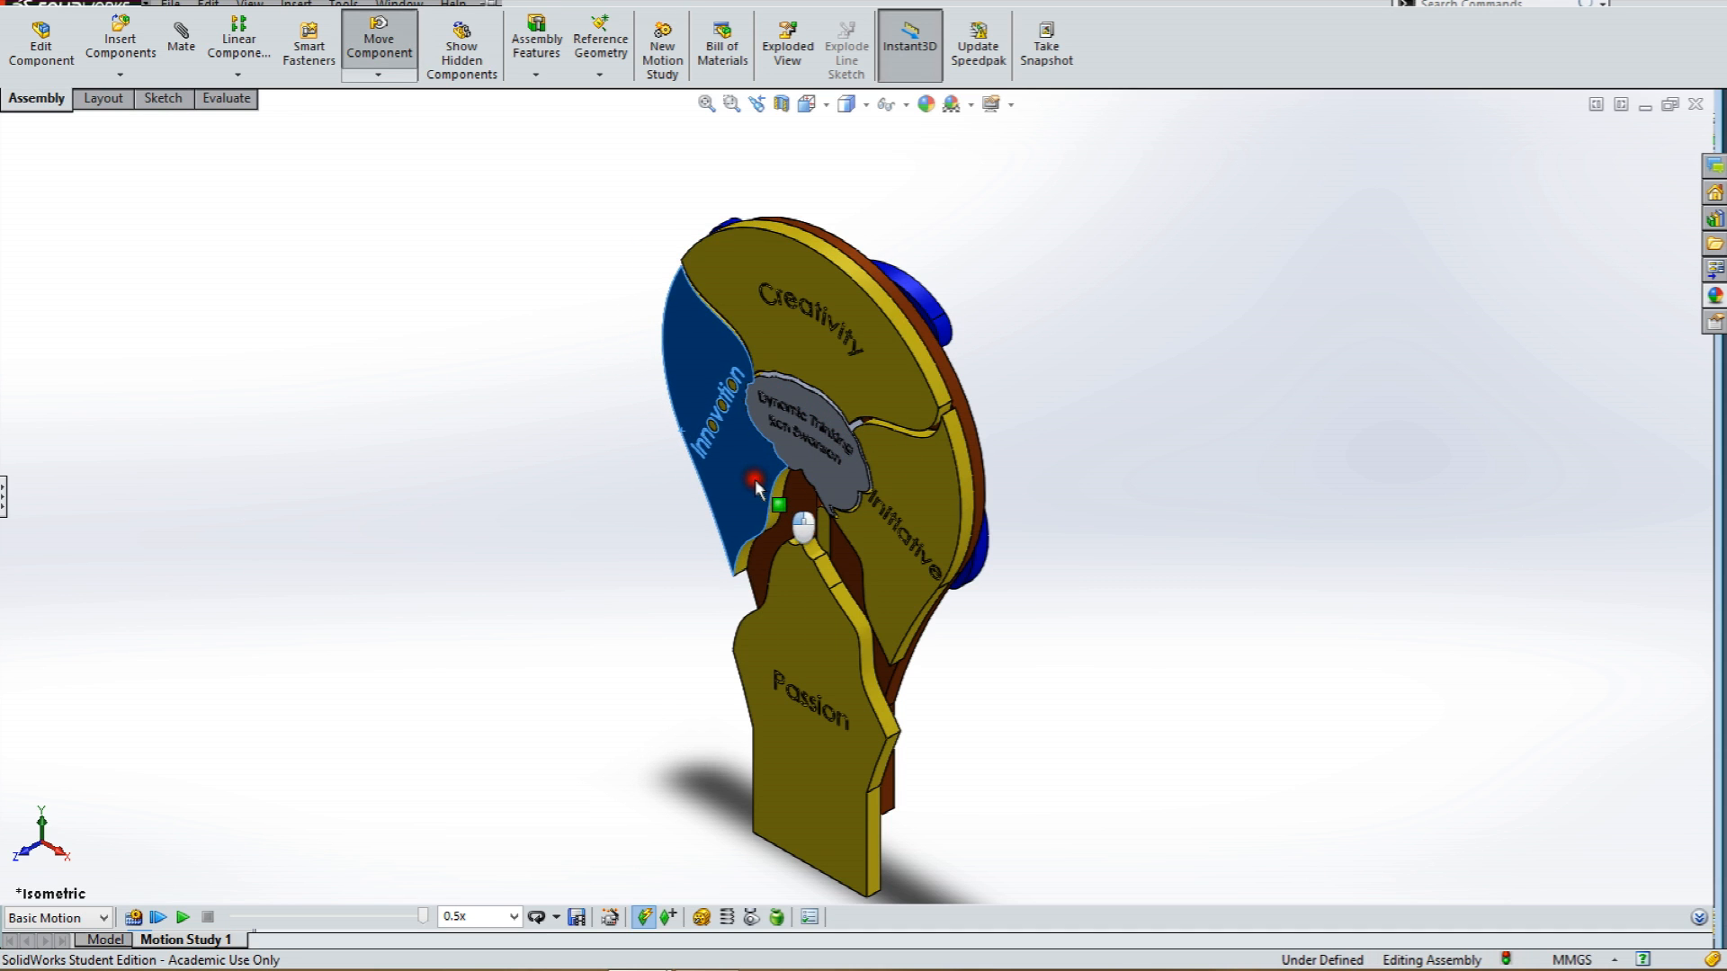
drag(796, 666, 783, 580)
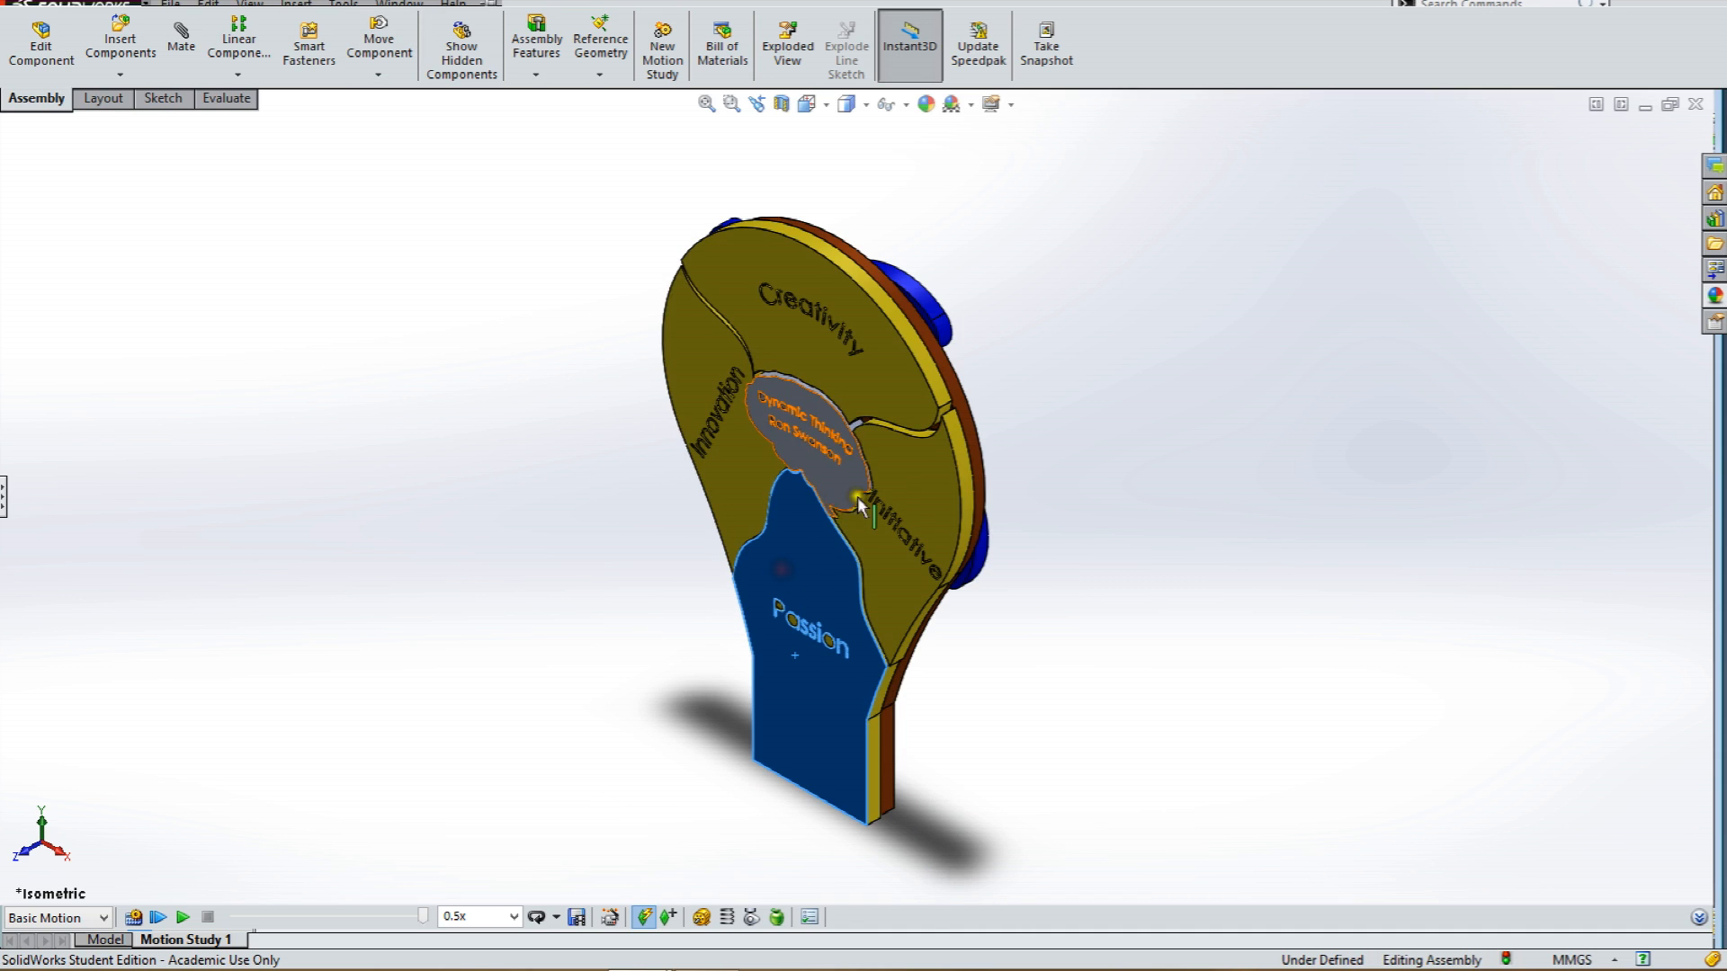
drag(835, 381, 856, 378)
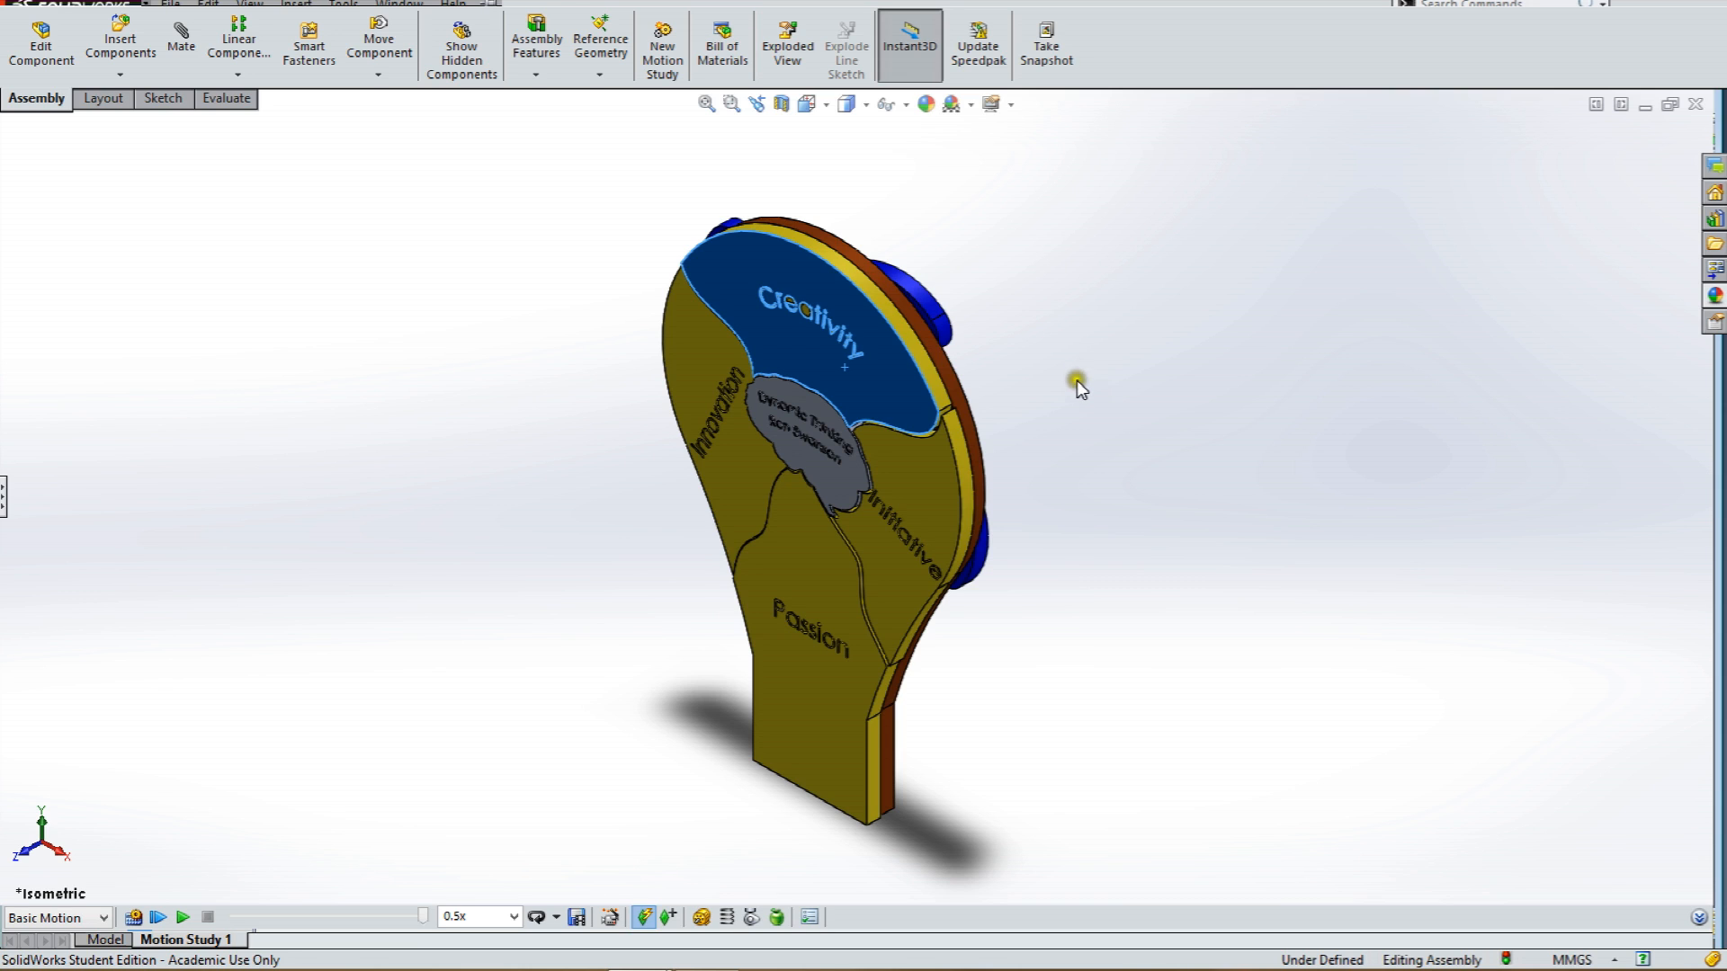
click(1073, 392)
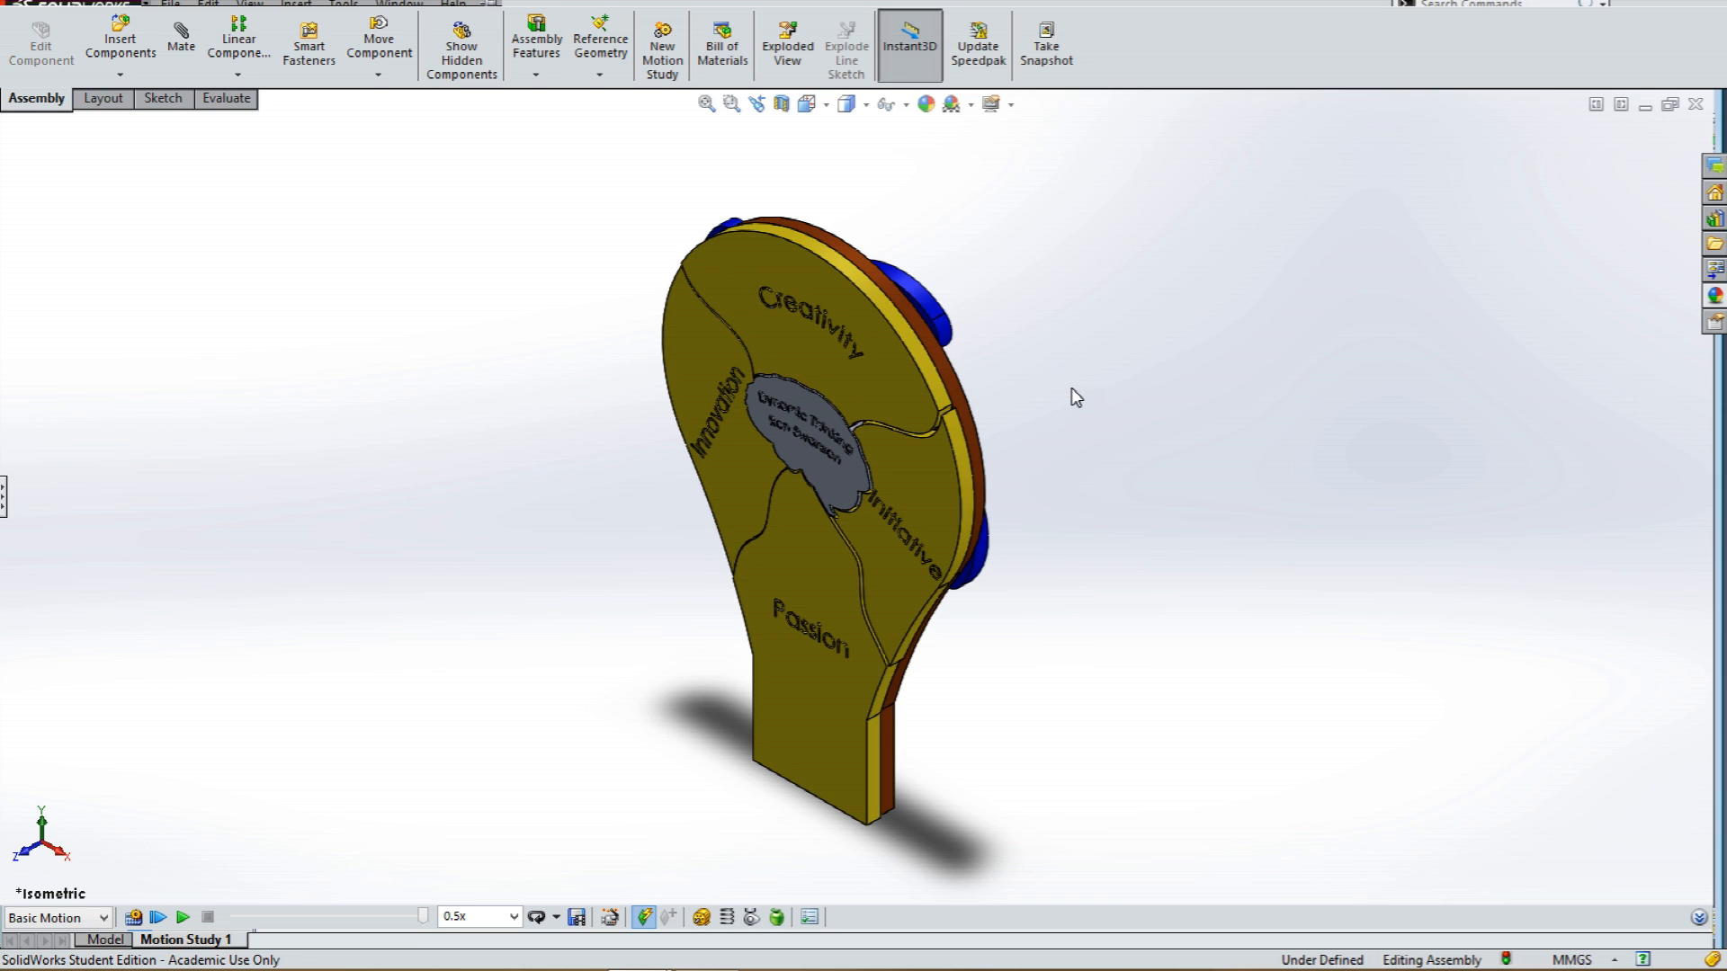
Play the motion study, view the spiral gear and its pins from the back, and replay and stop the animation.
click(630, 824)
click(182, 917)
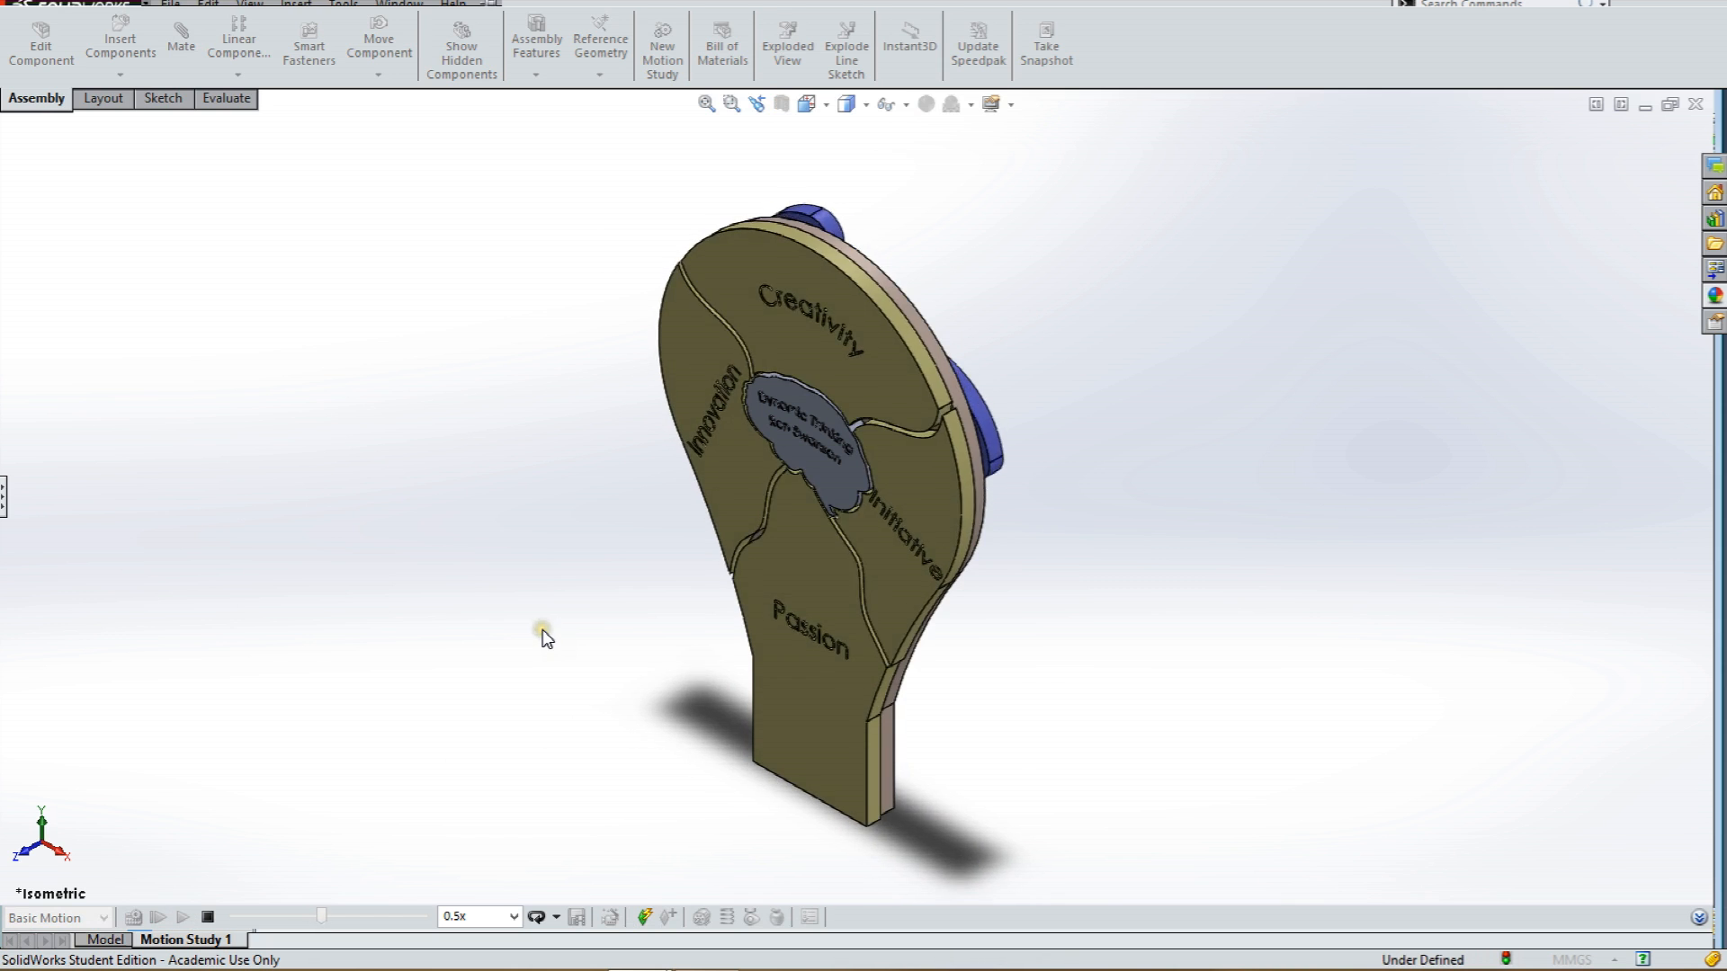
middle_drag(823, 576, 969, 639)
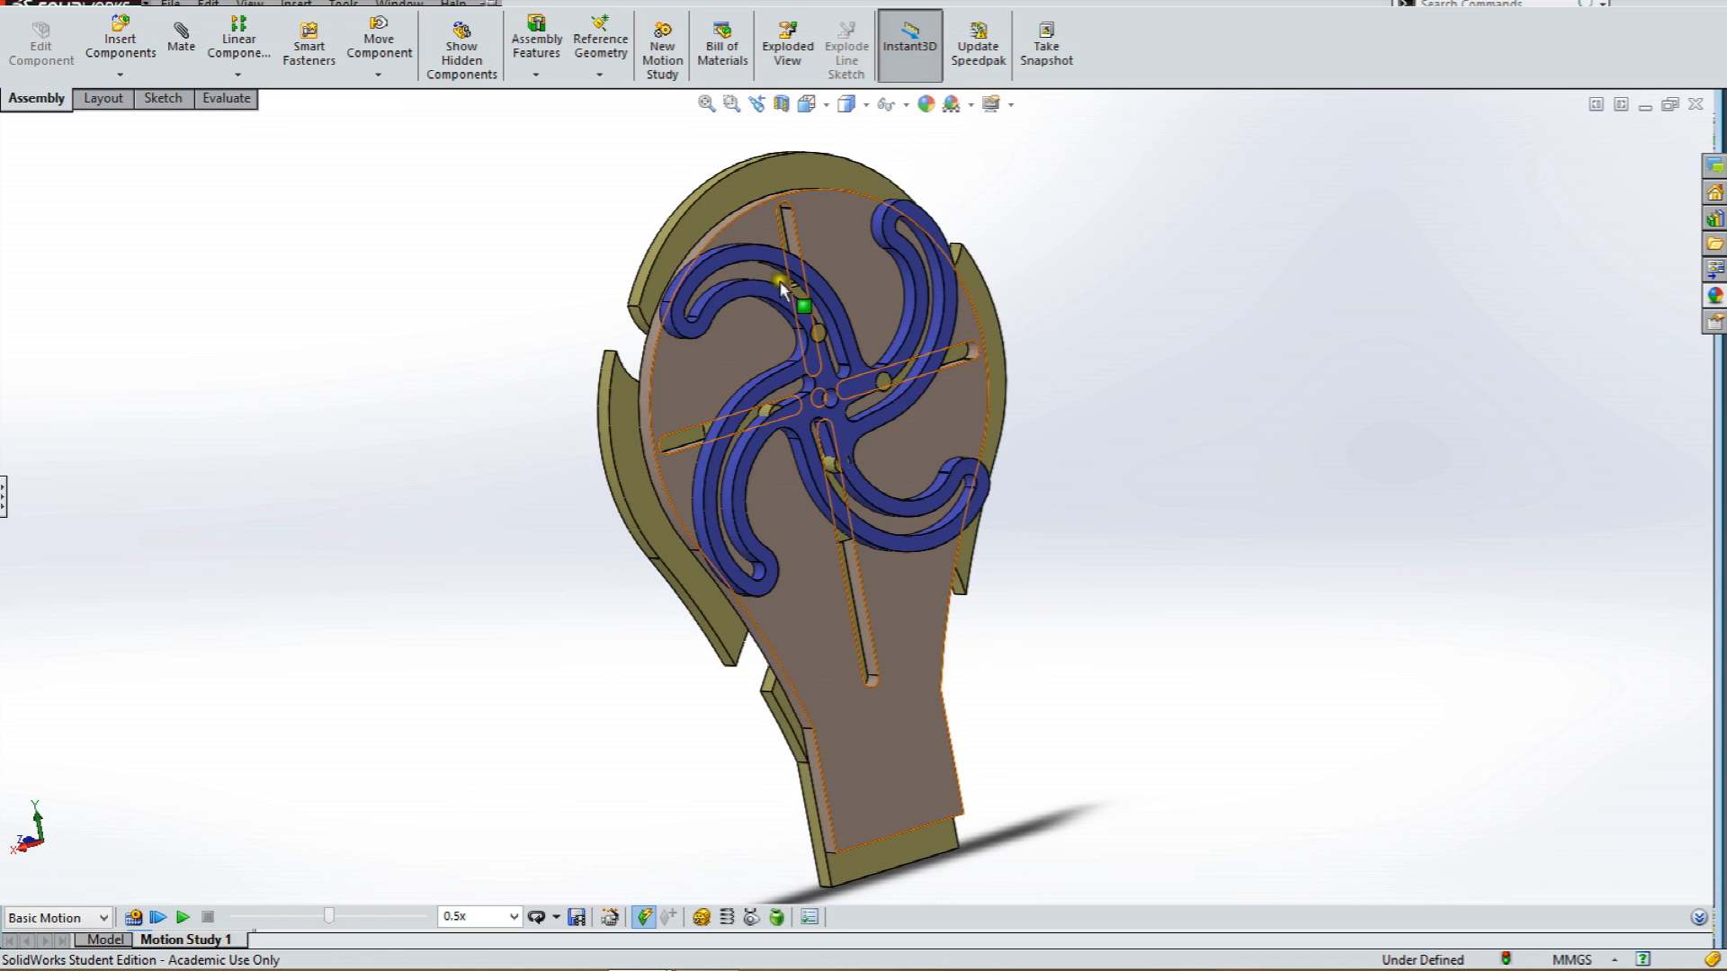
drag(771, 292, 832, 398)
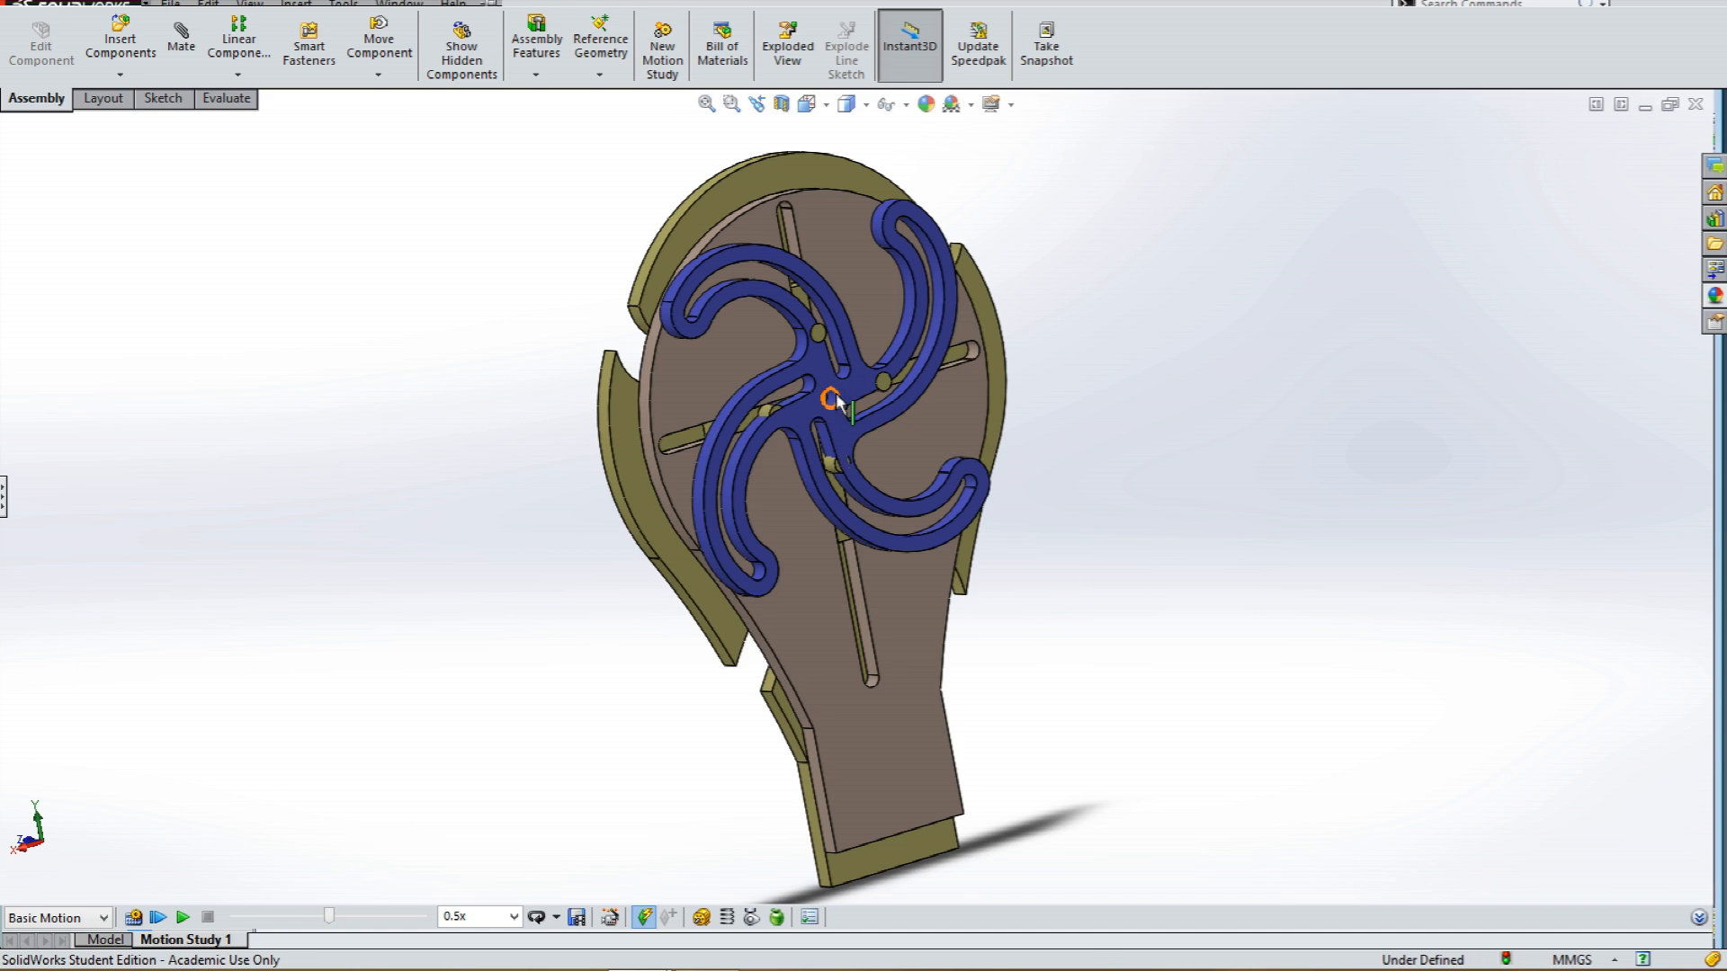
click(163, 917)
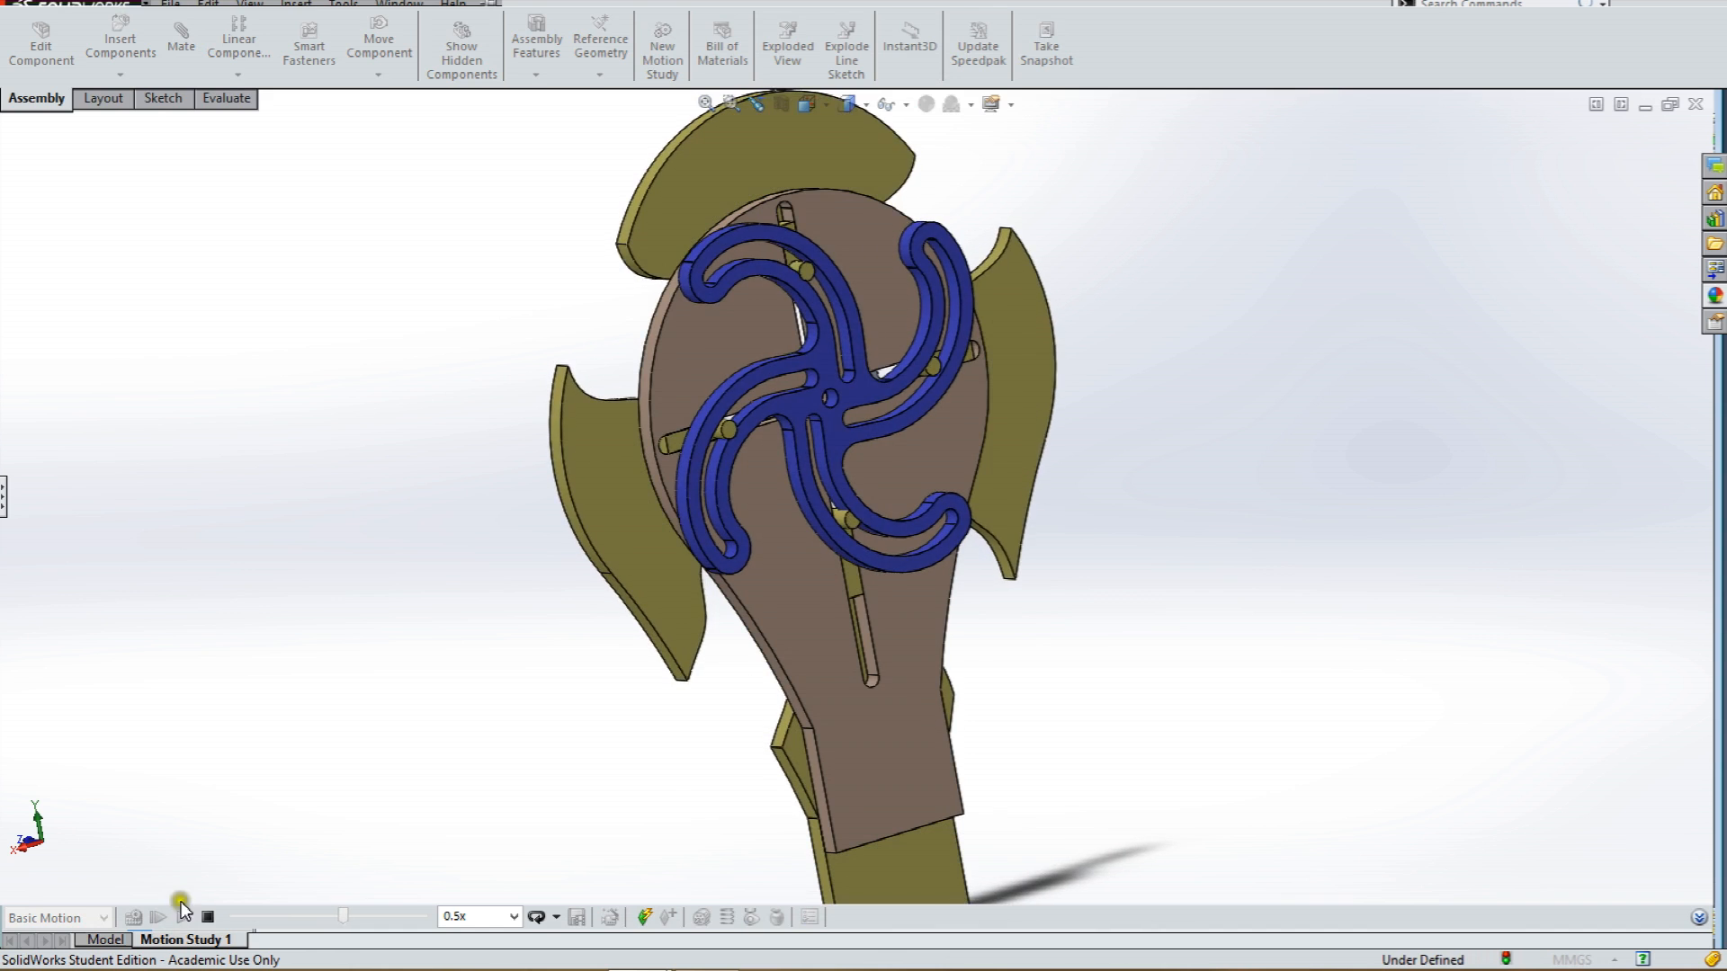
click(207, 910)
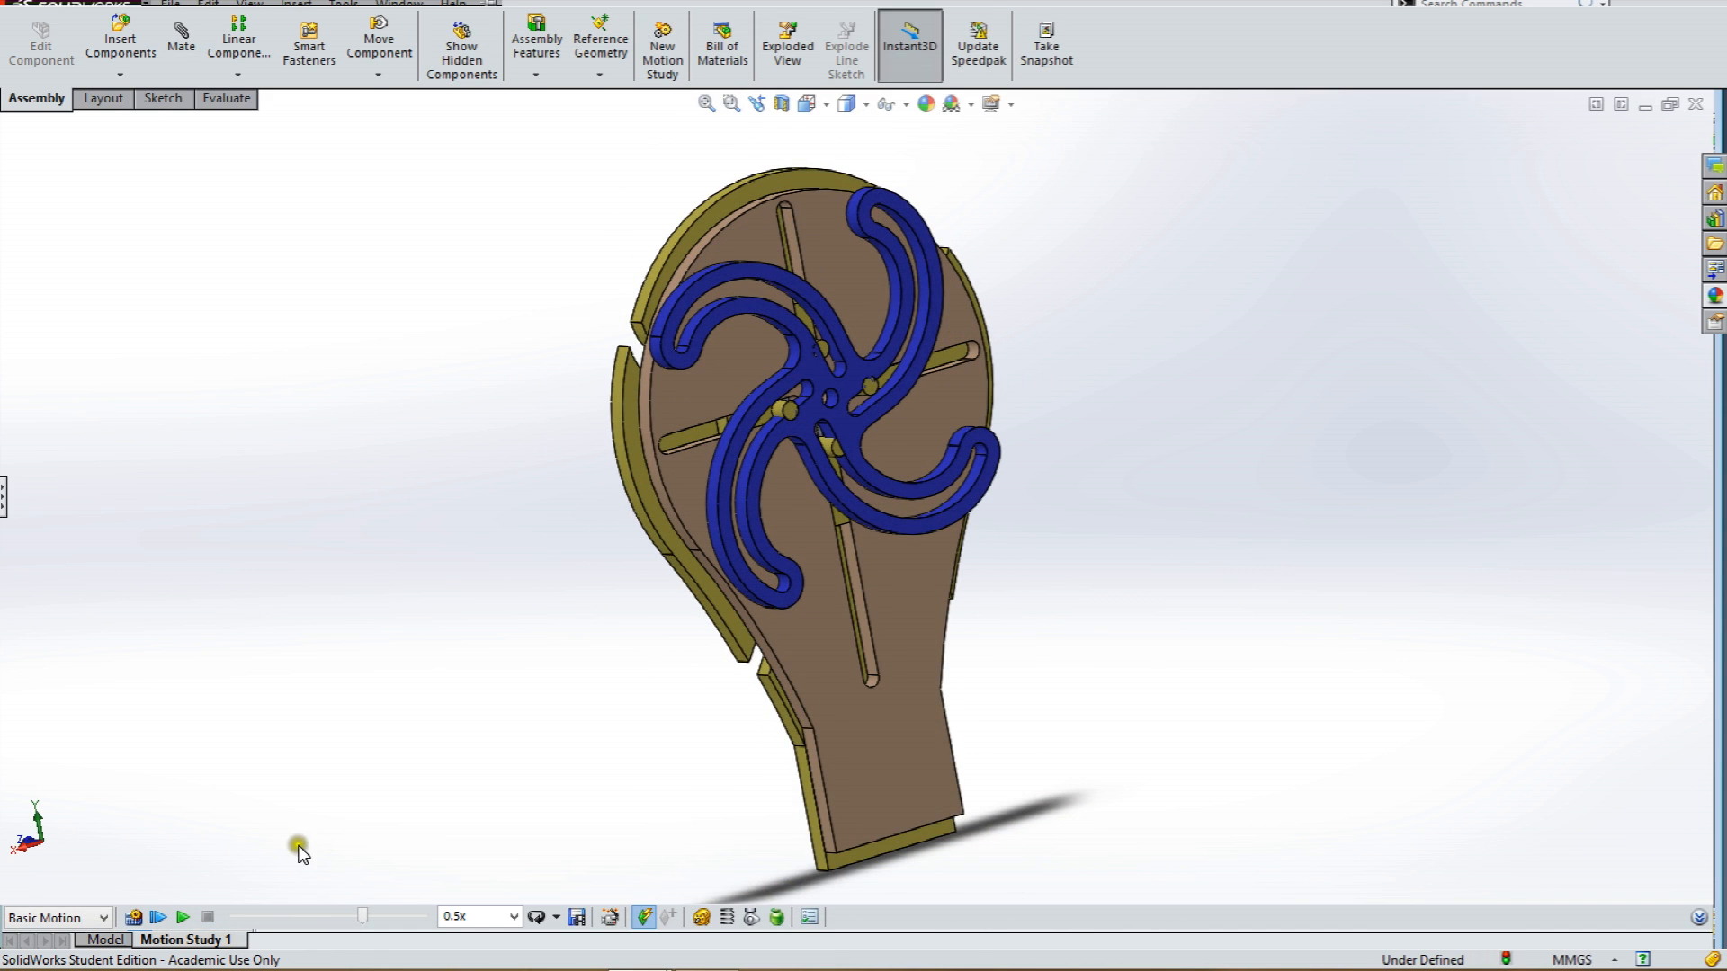
mouse_move(324, 970)
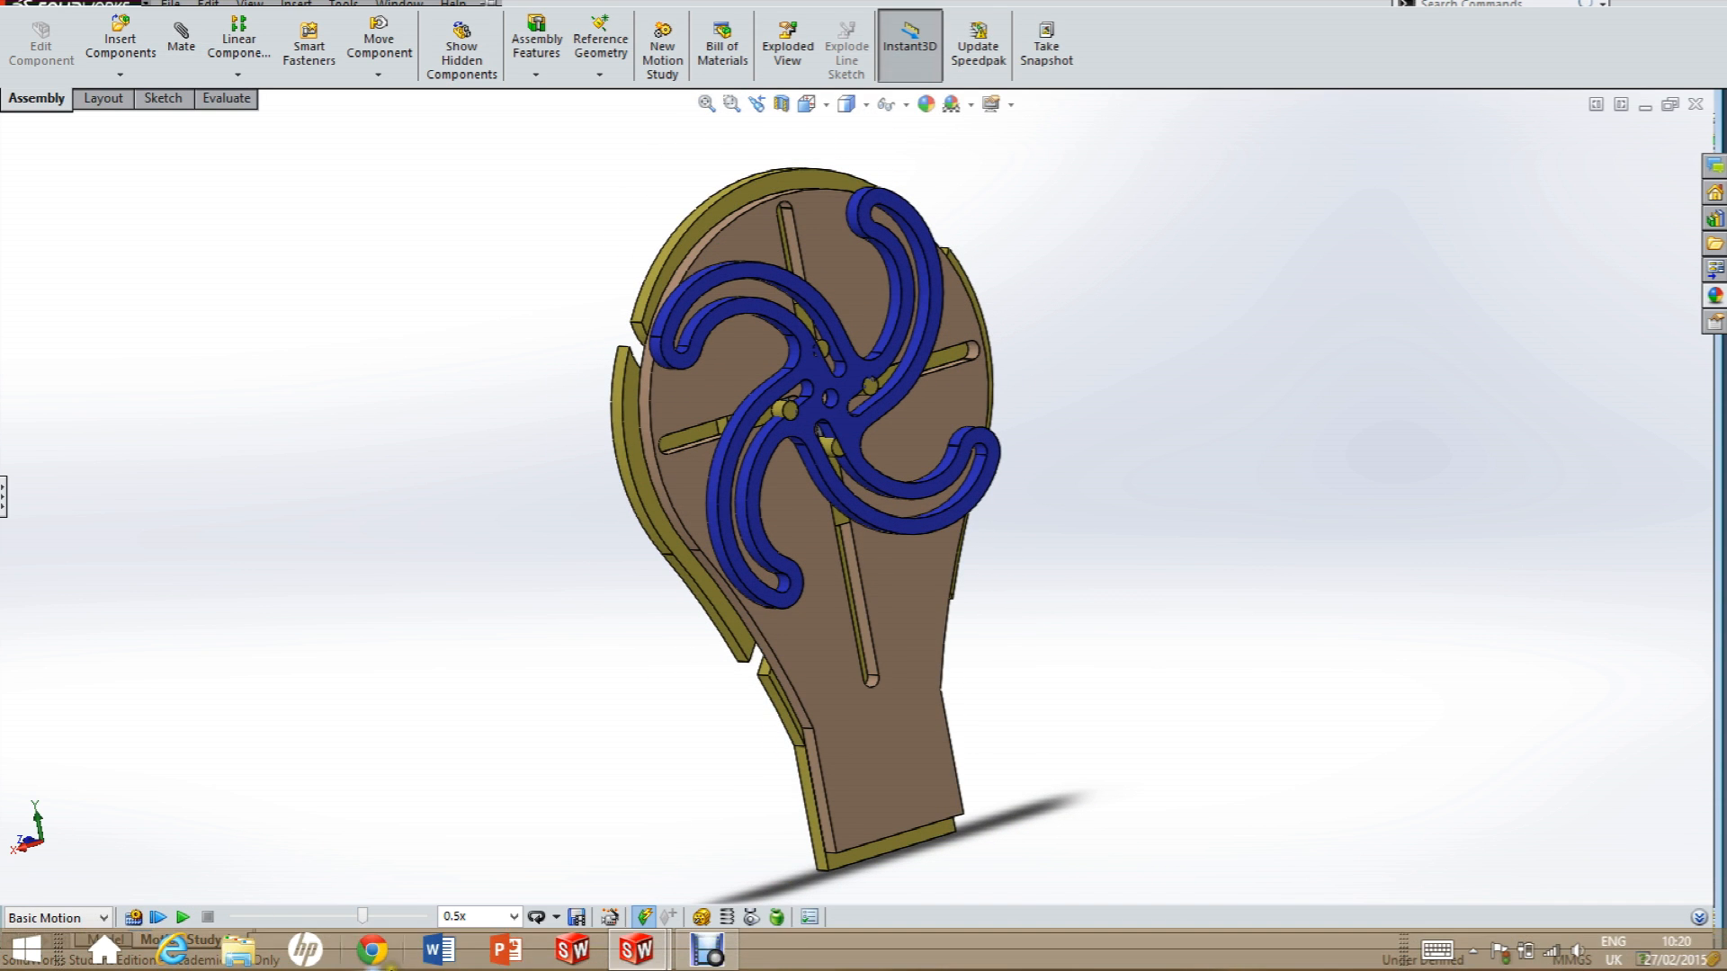
mouse_move(640, 958)
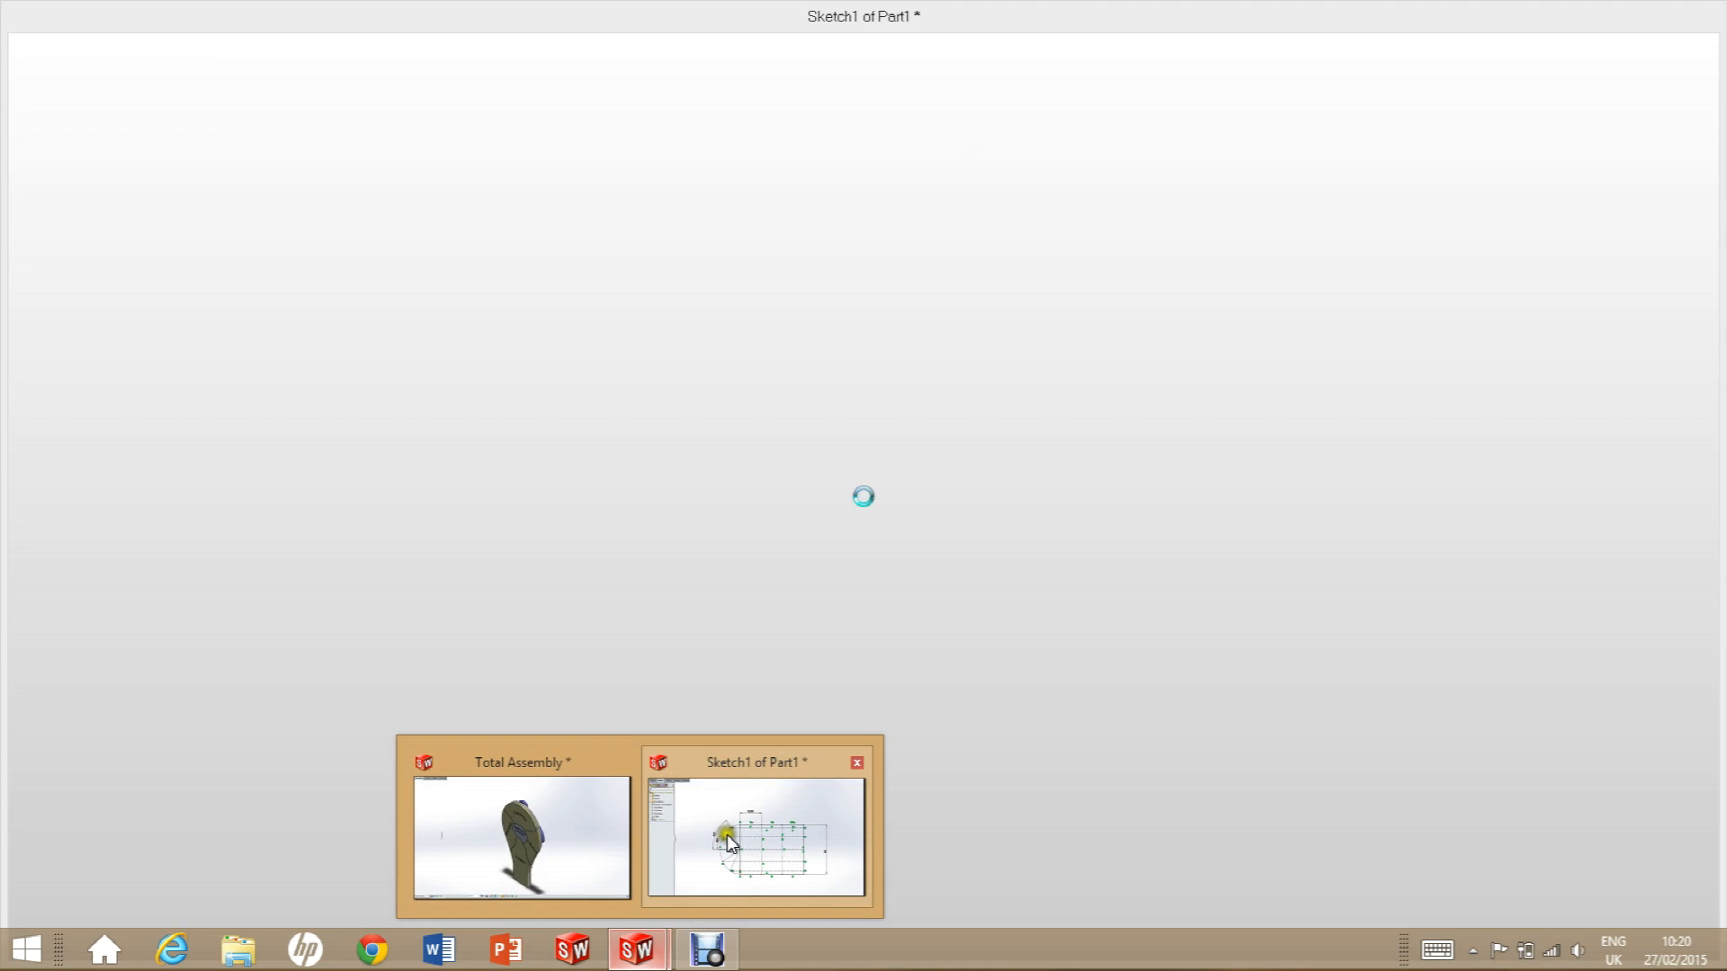
click(743, 793)
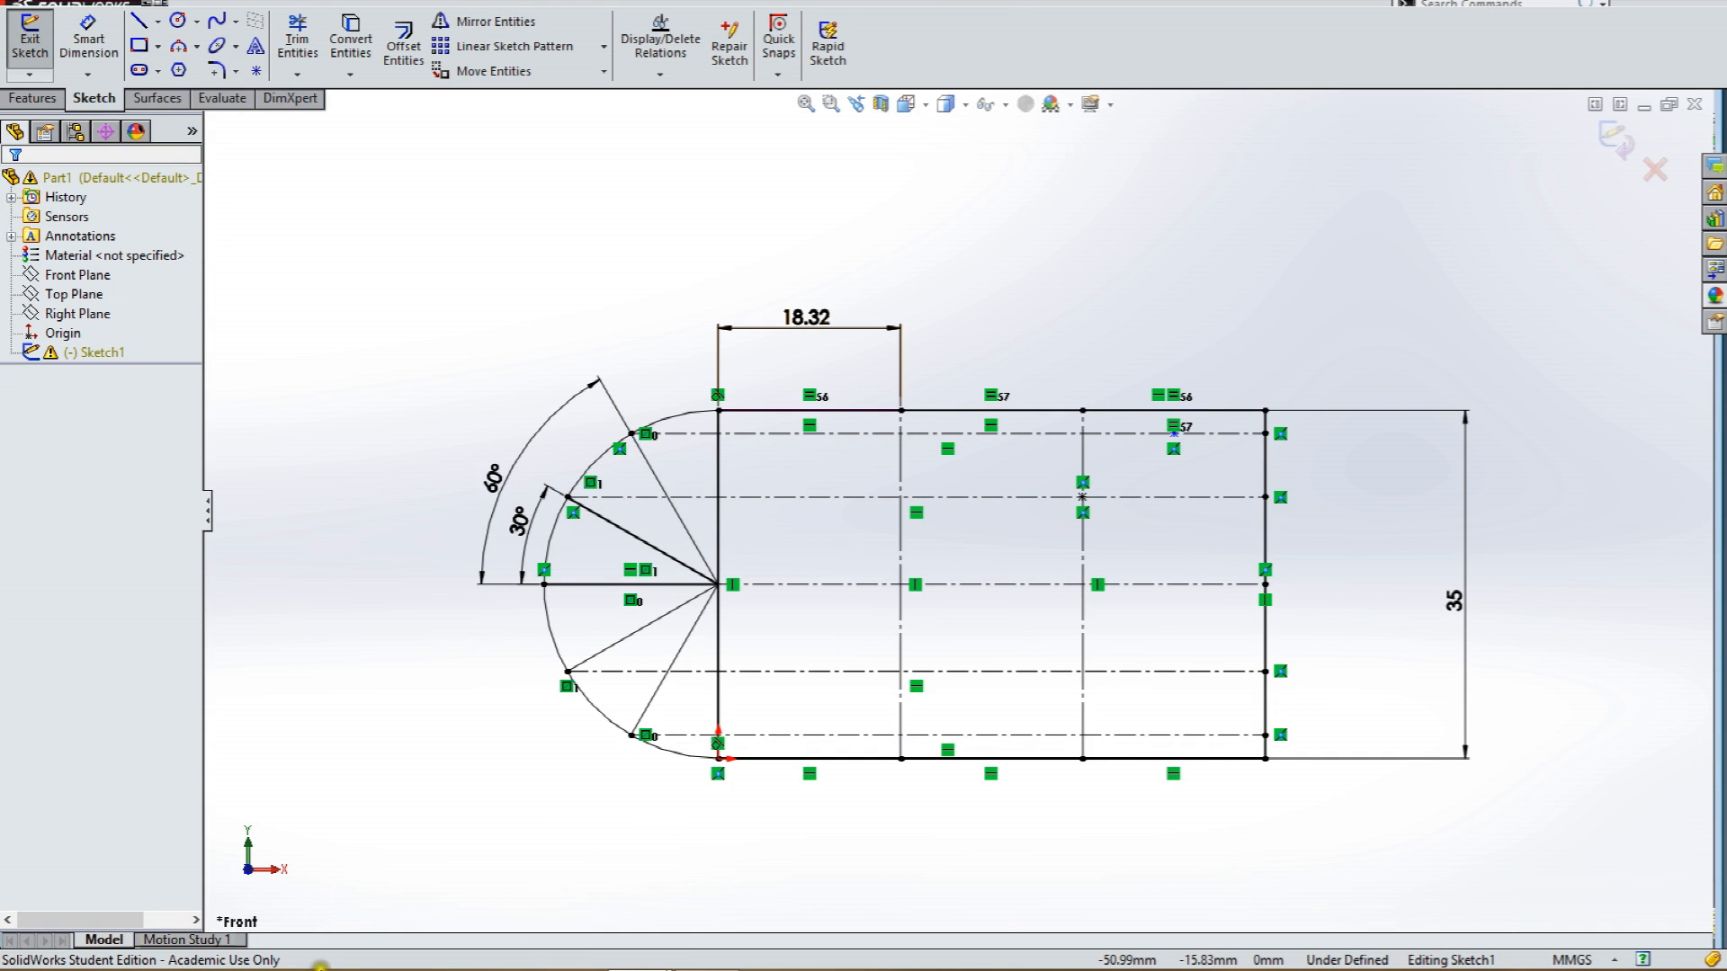
mouse_move(649, 961)
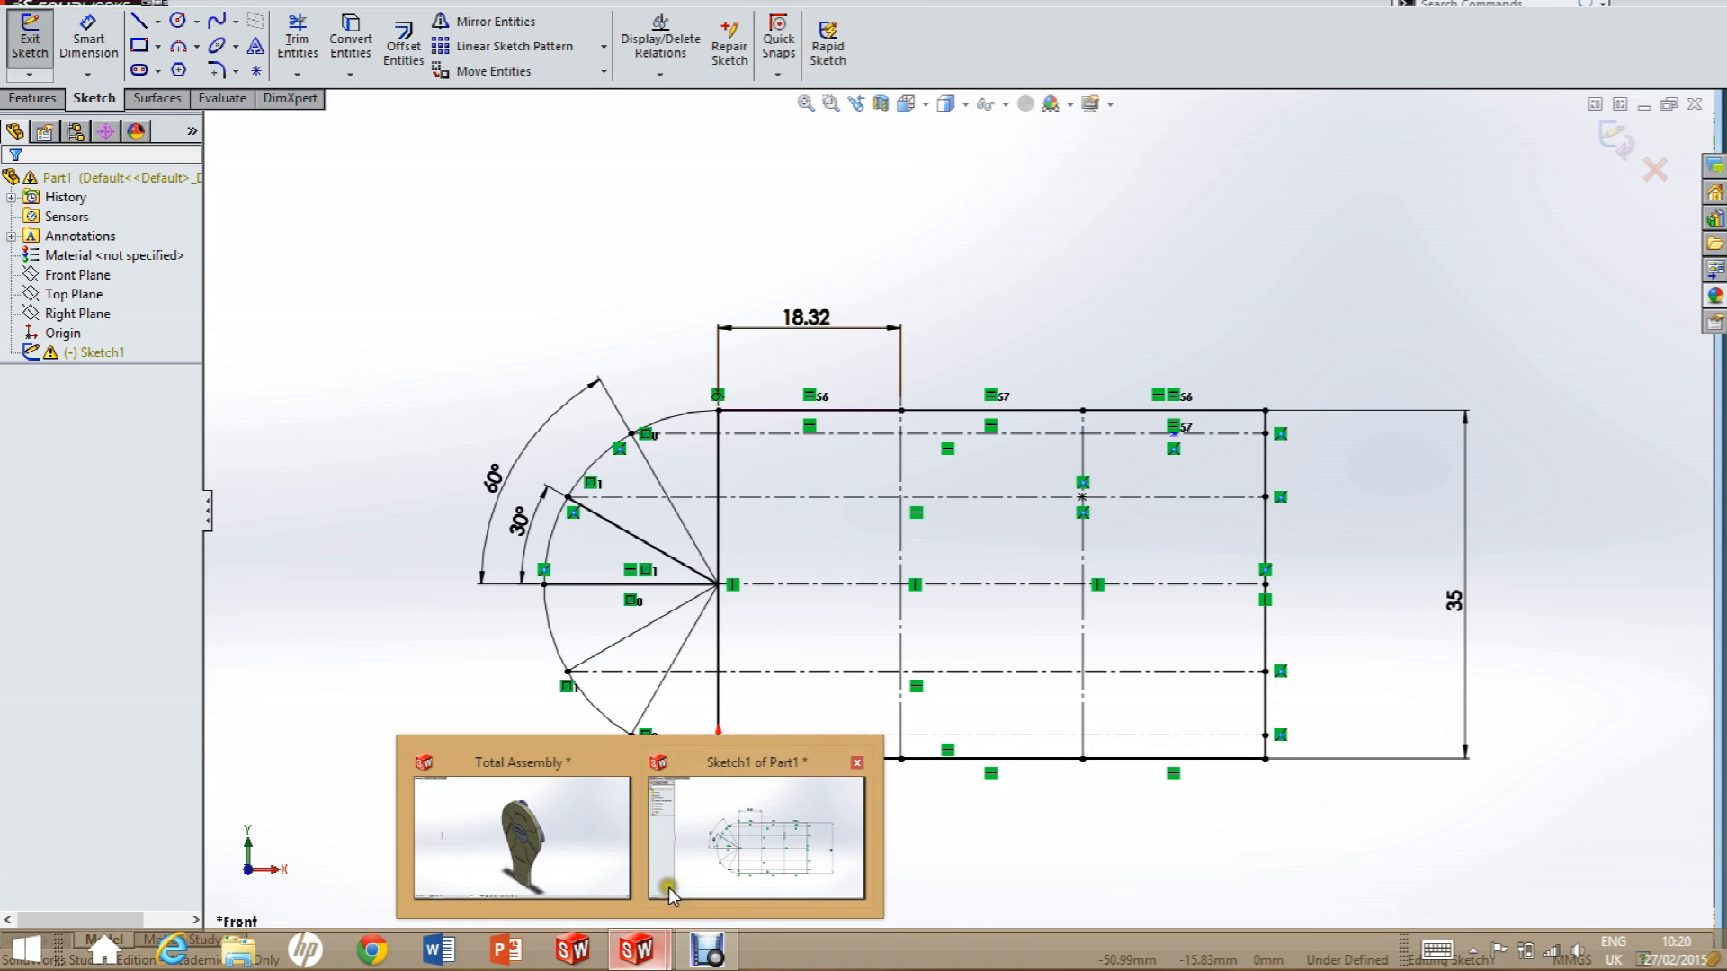
click(591, 824)
click(574, 823)
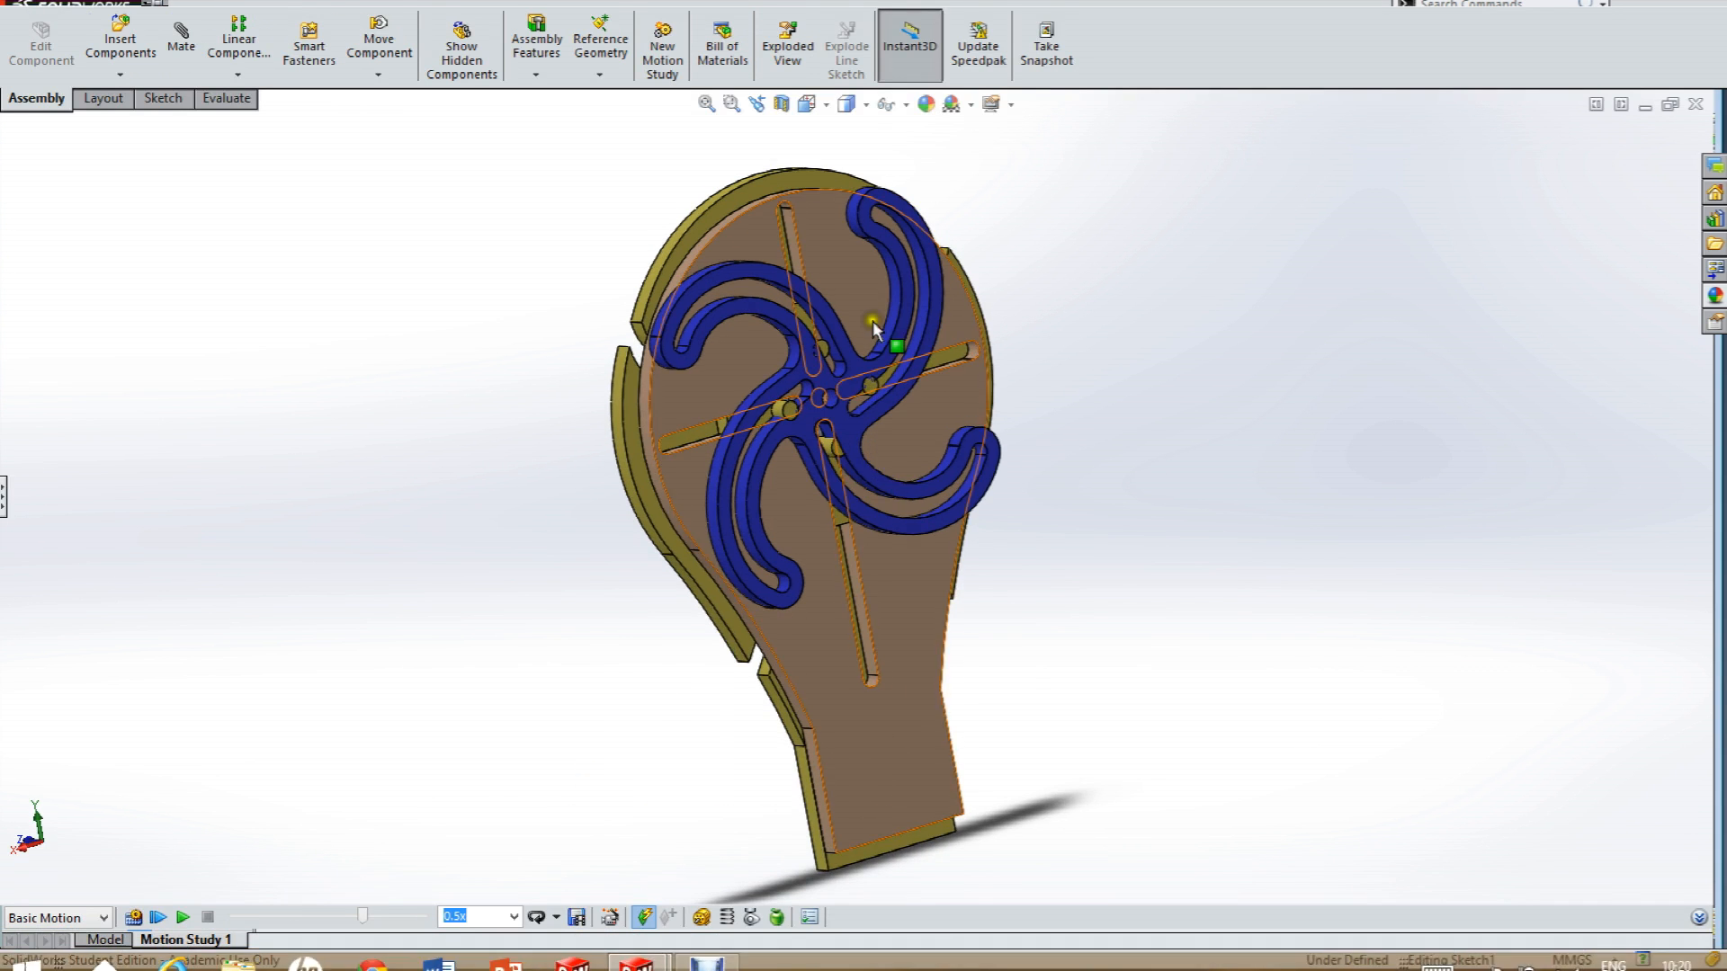
Slide the side piece beside the backing plate slightly inward and examine its pin in the spiral gear slot.
scroll(879, 398, down, 2)
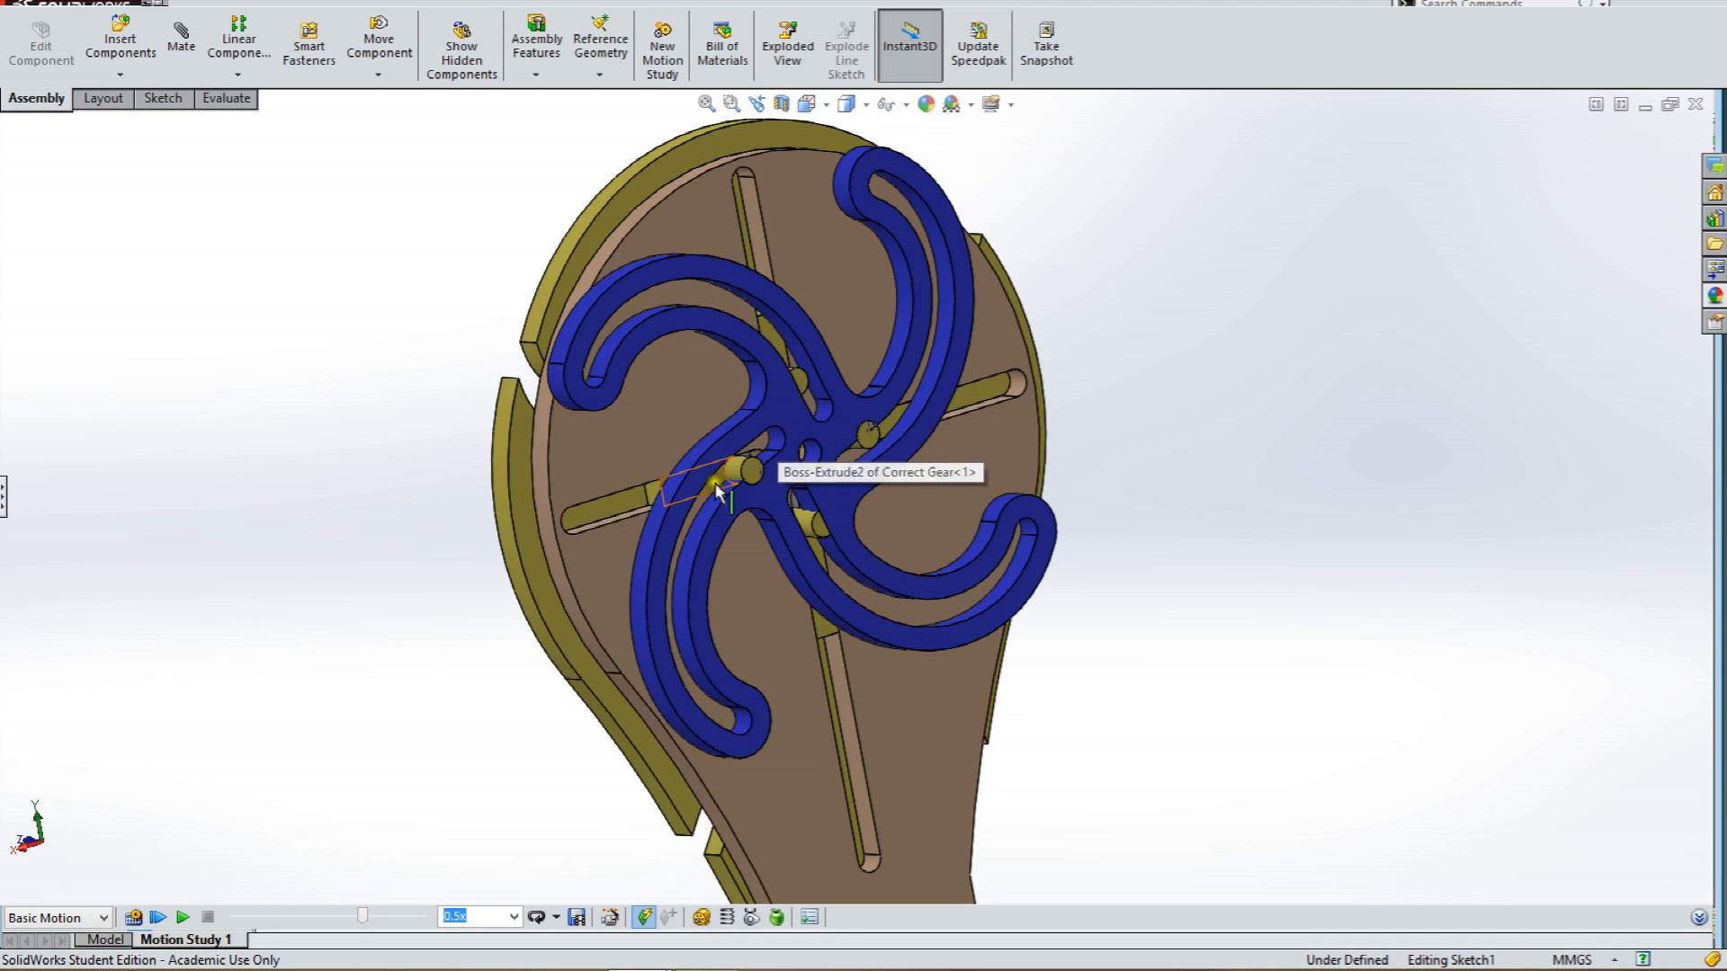
mouse_move(511, 498)
mouse_down()
mouse_move(374, 566)
mouse_move(534, 513)
mouse_up()
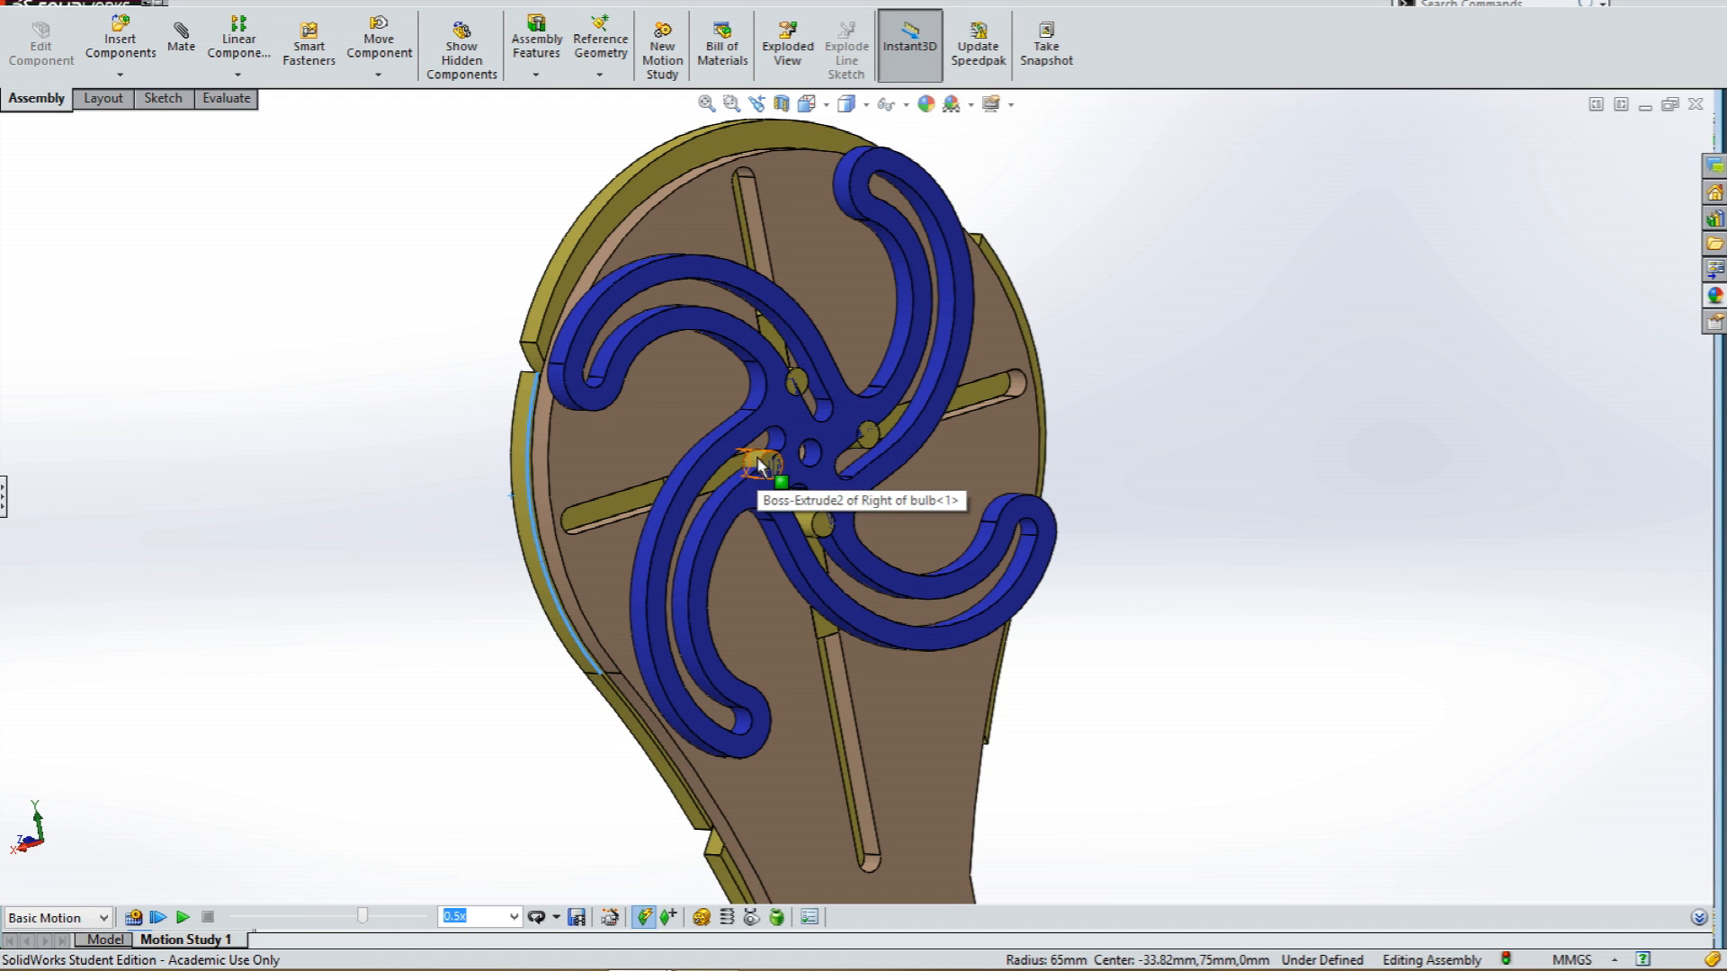
click(526, 430)
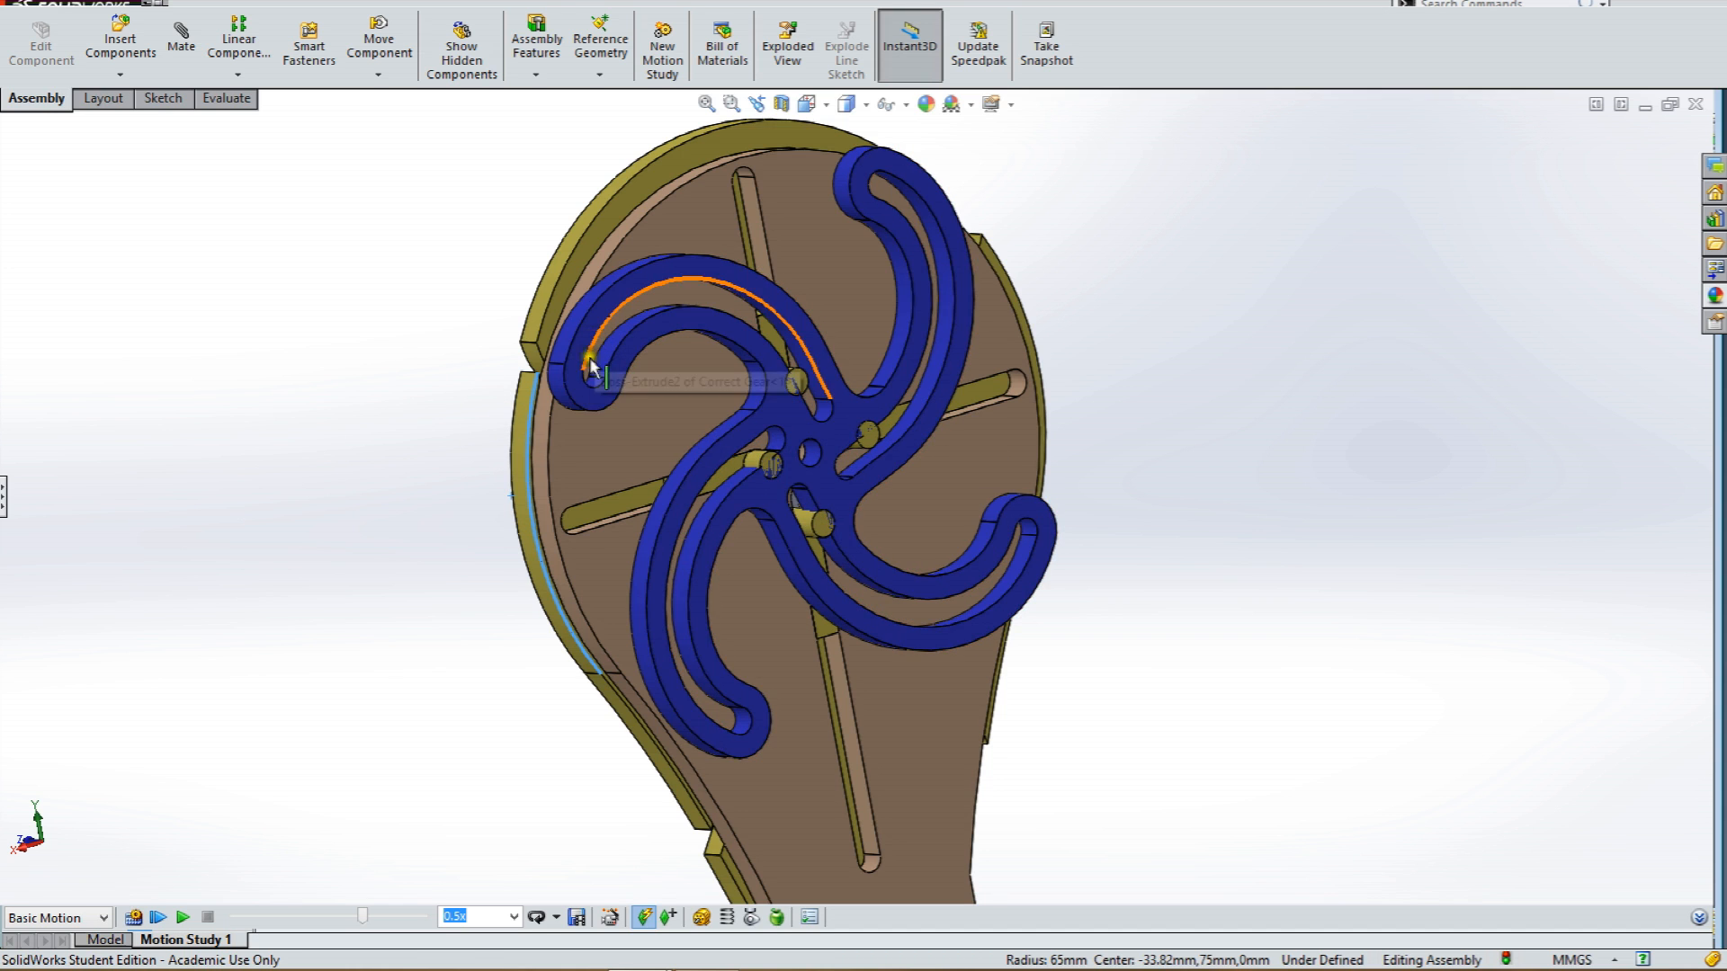
Switch to the Part1 sketch and draw three vertical centerlines joining the midpoints of the rectangle's upper and lower edge segments.
mouse_move(373, 968)
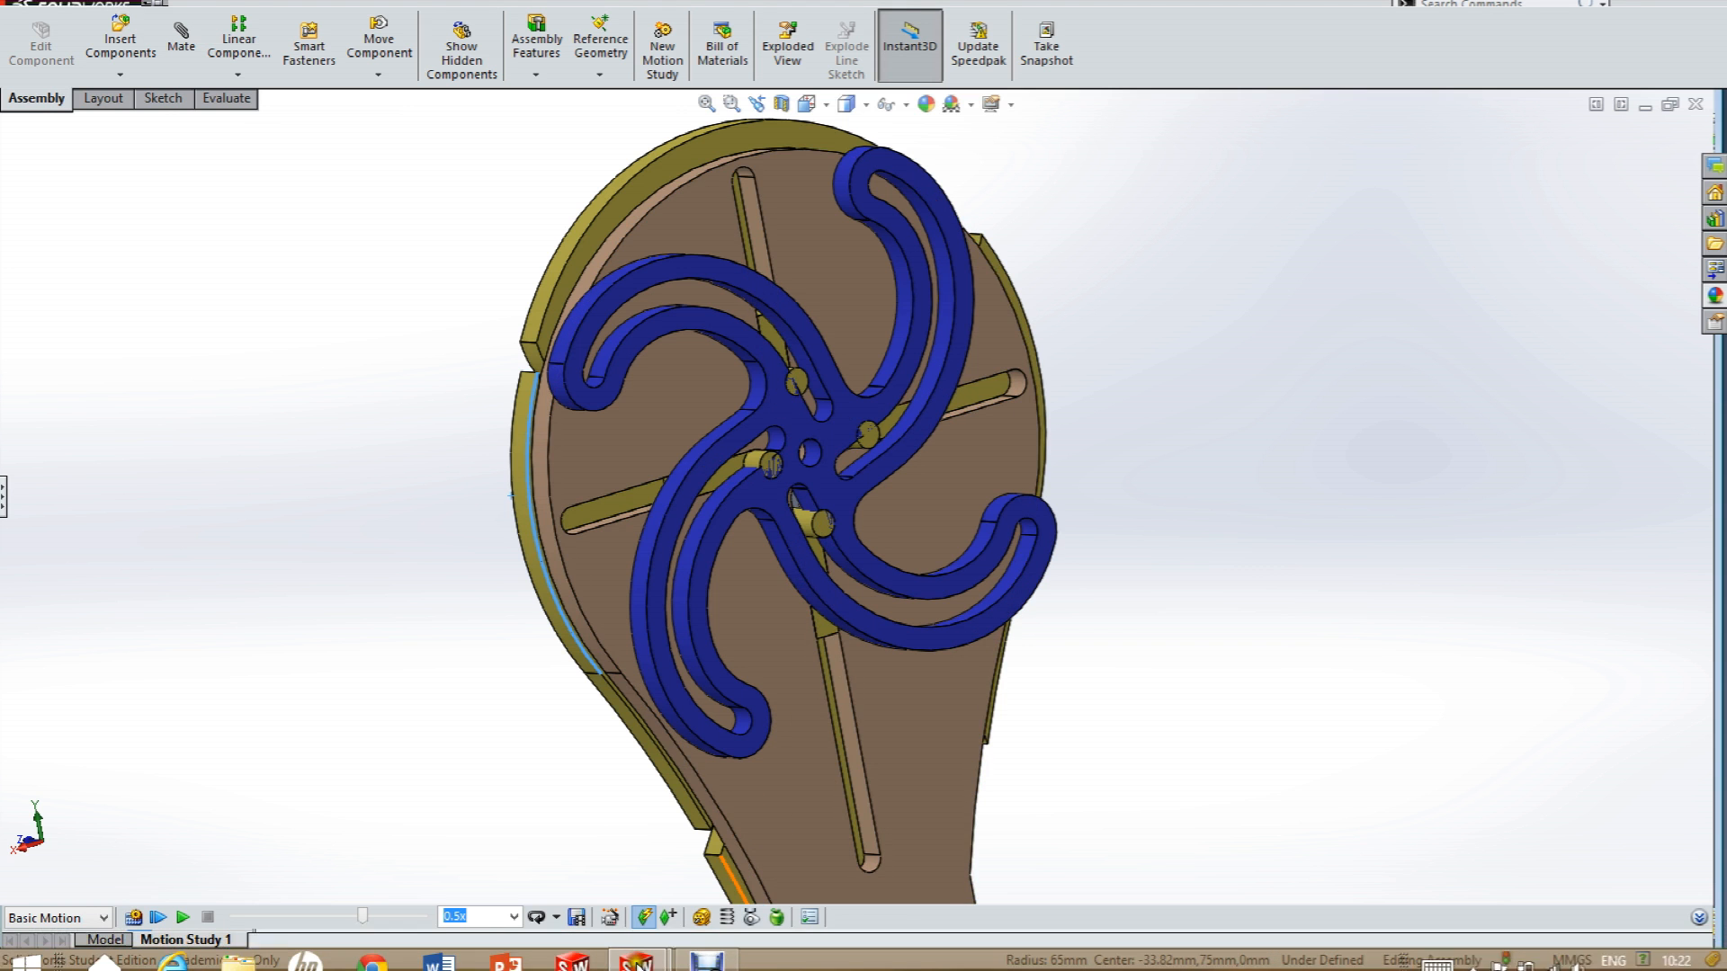
mouse_move(637, 948)
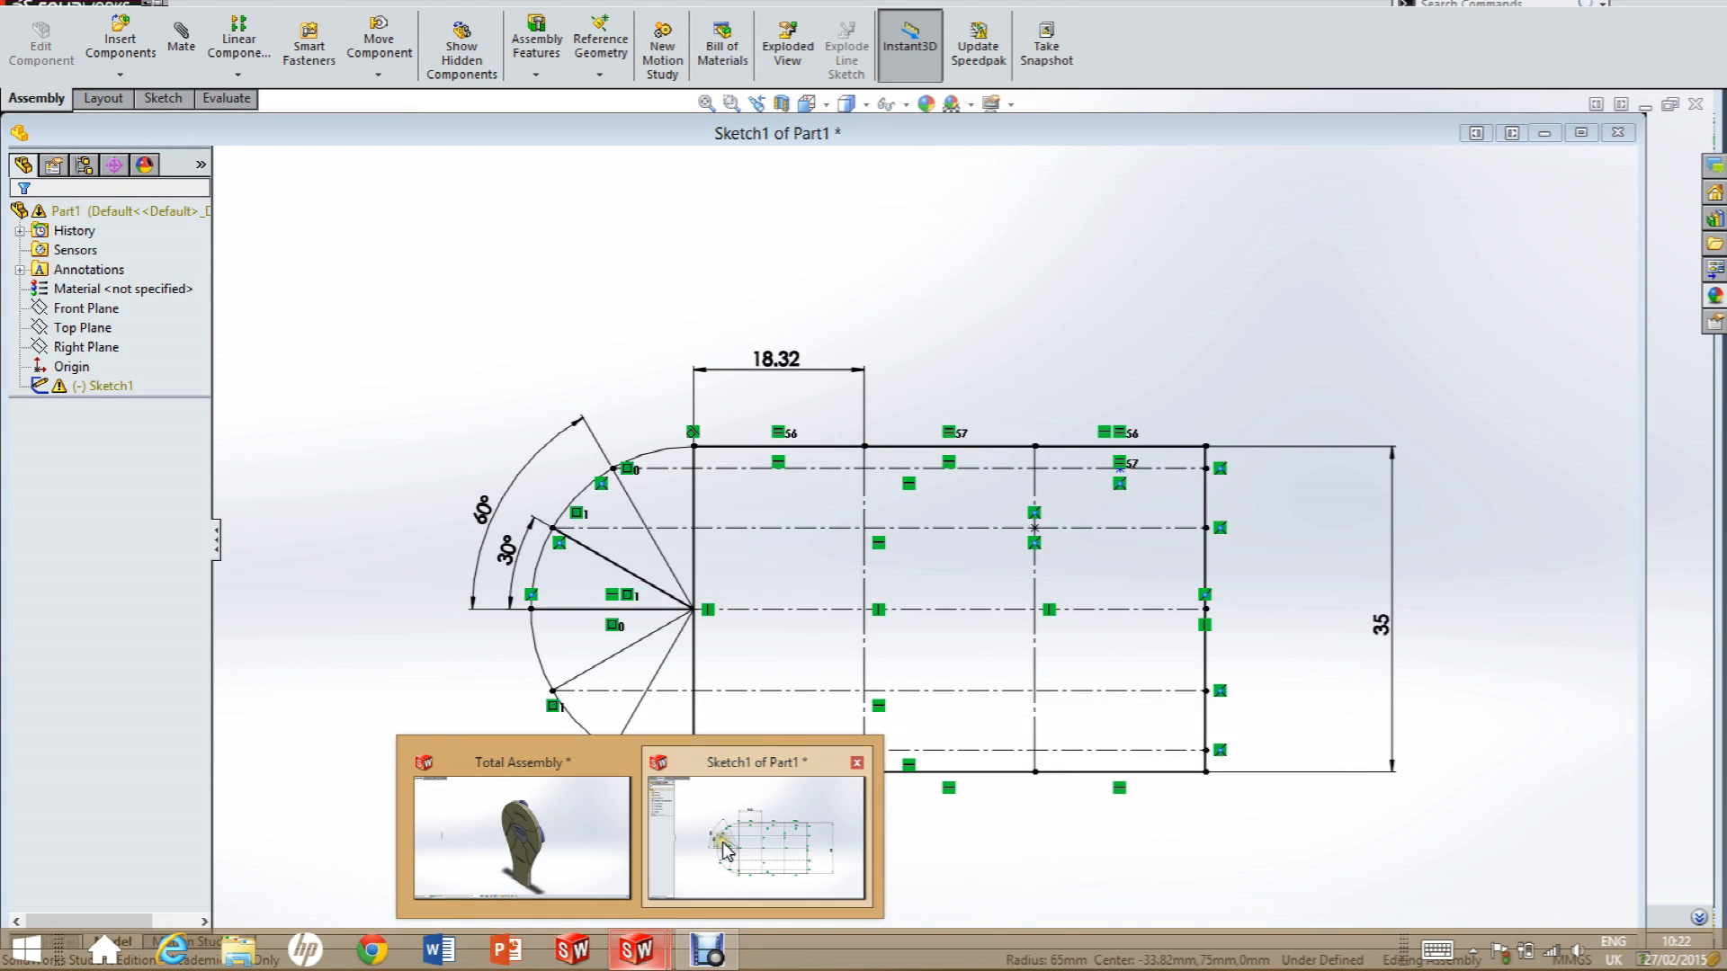
click(727, 845)
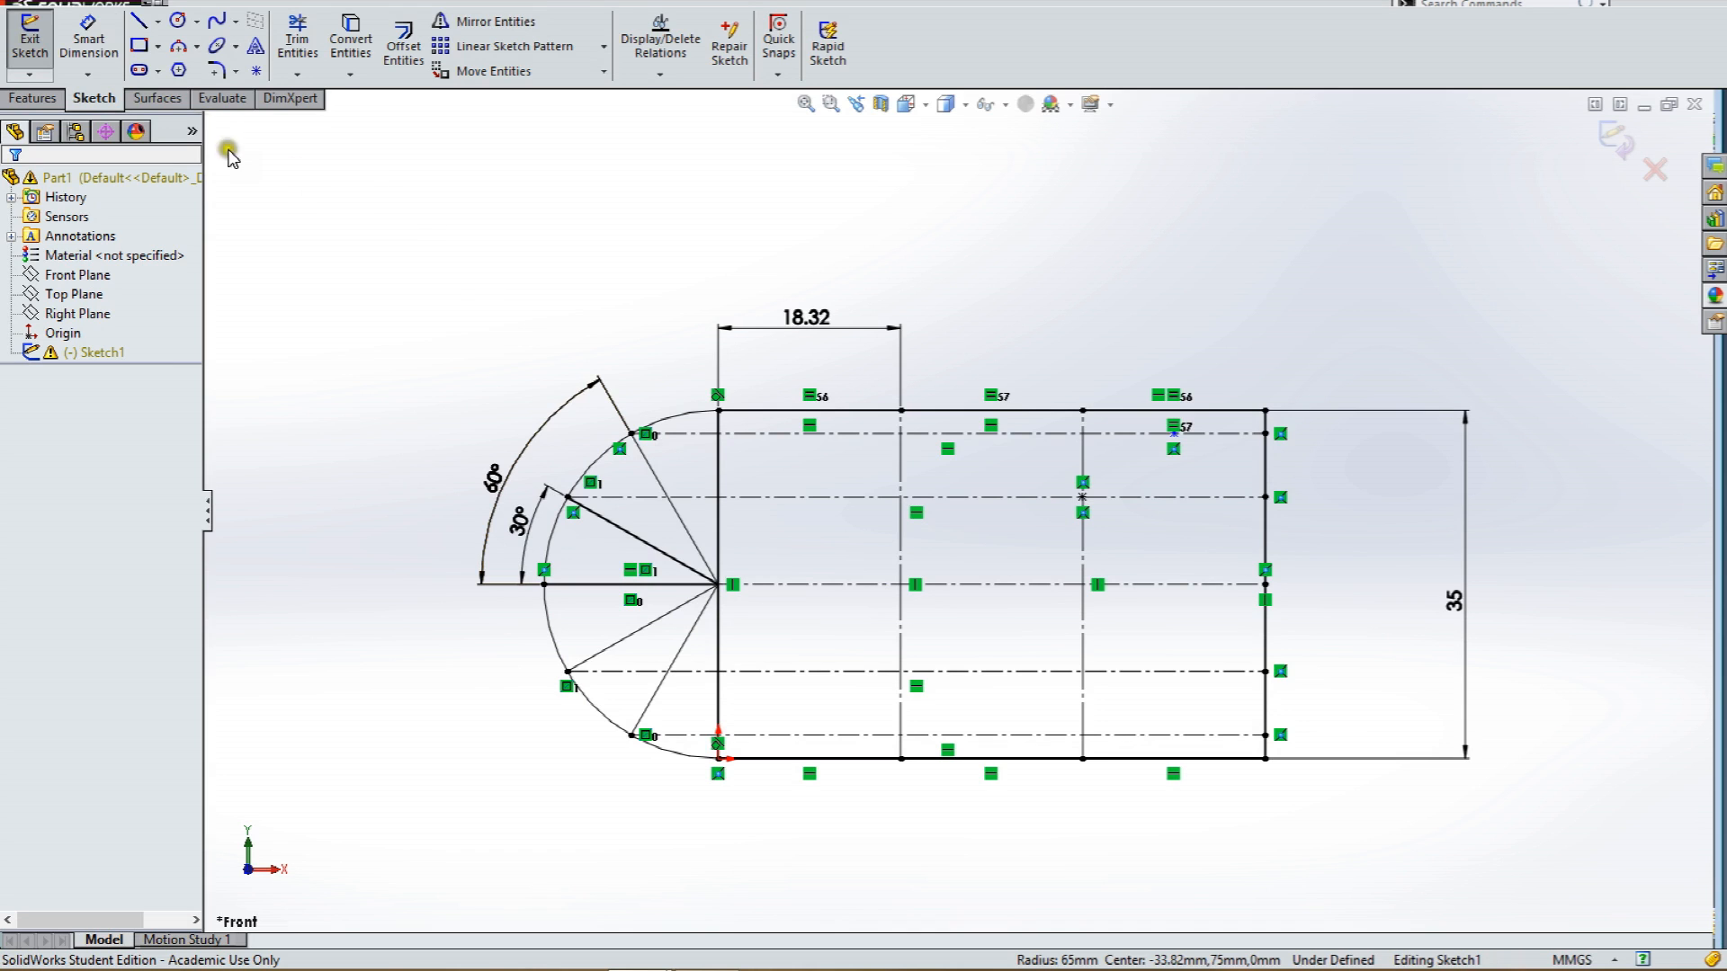
click(158, 20)
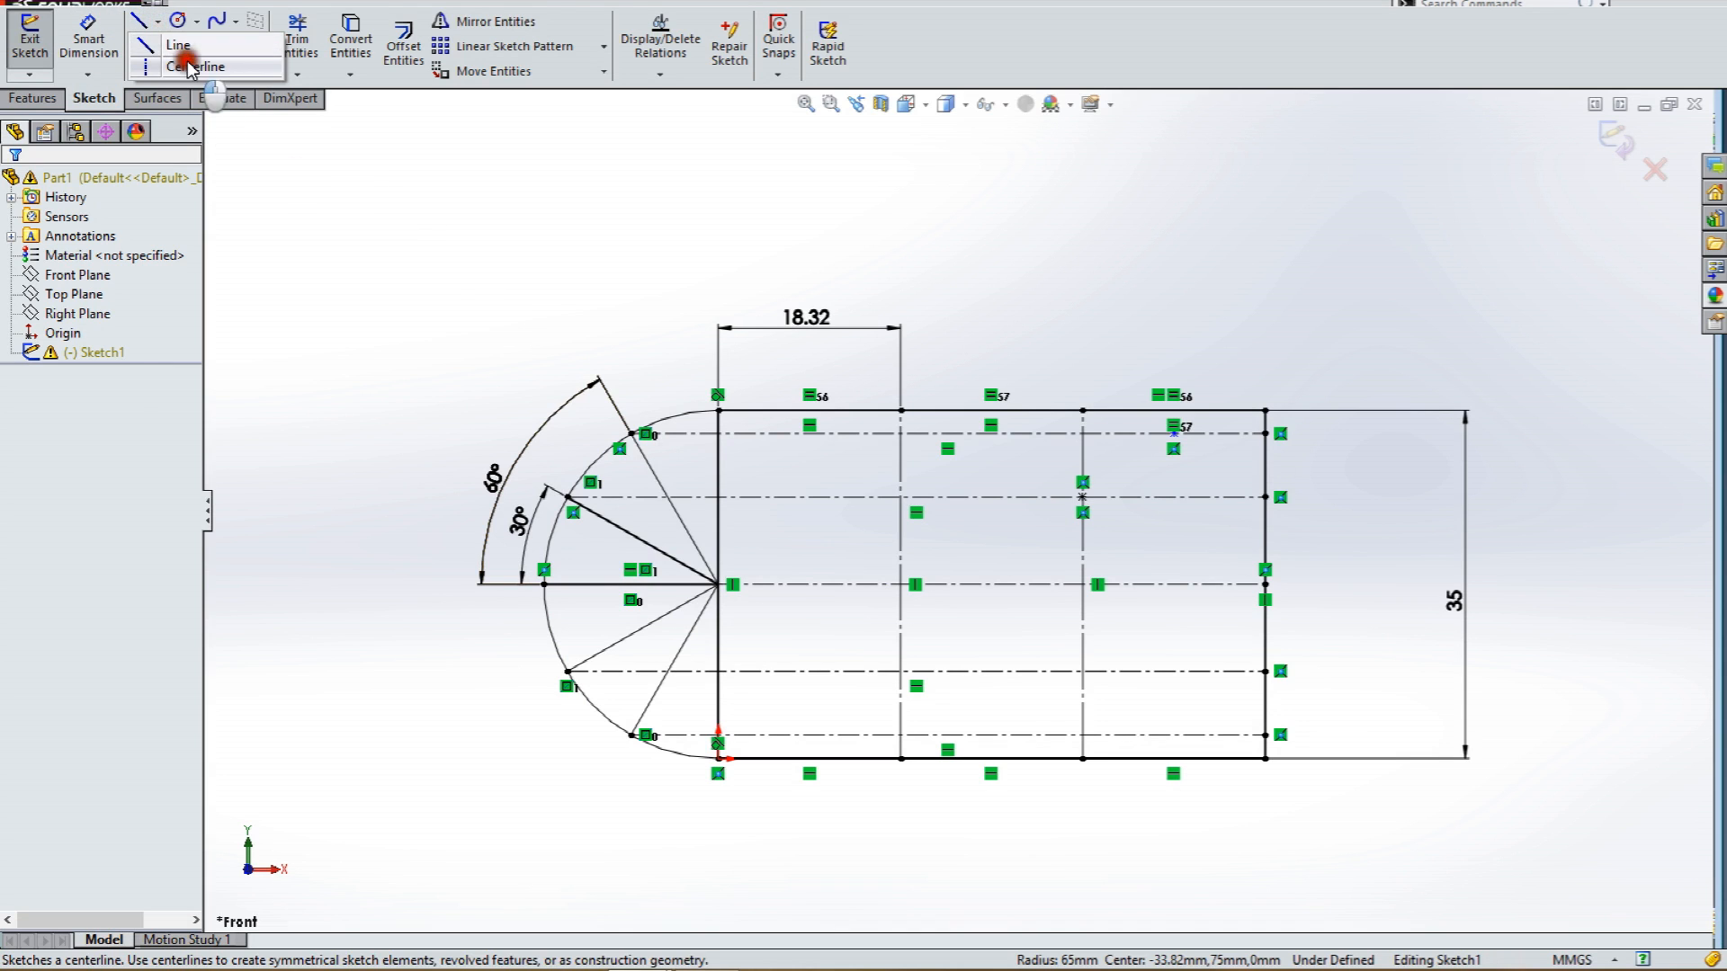
click(167, 66)
click(810, 410)
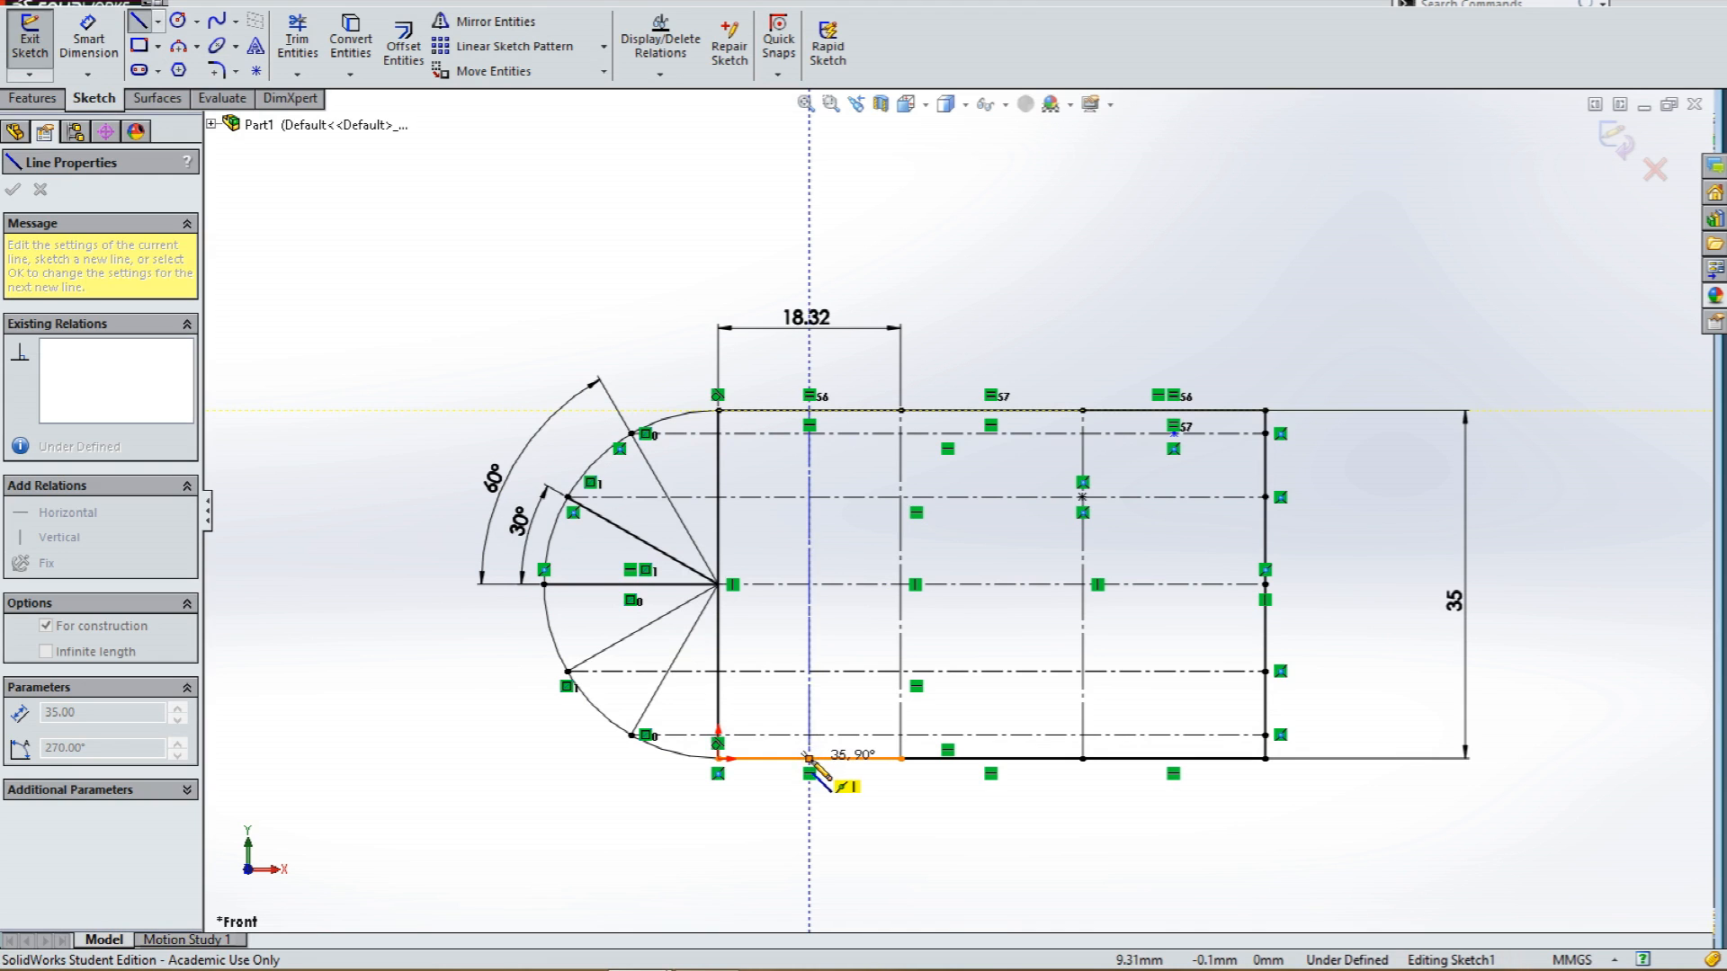
click(810, 758)
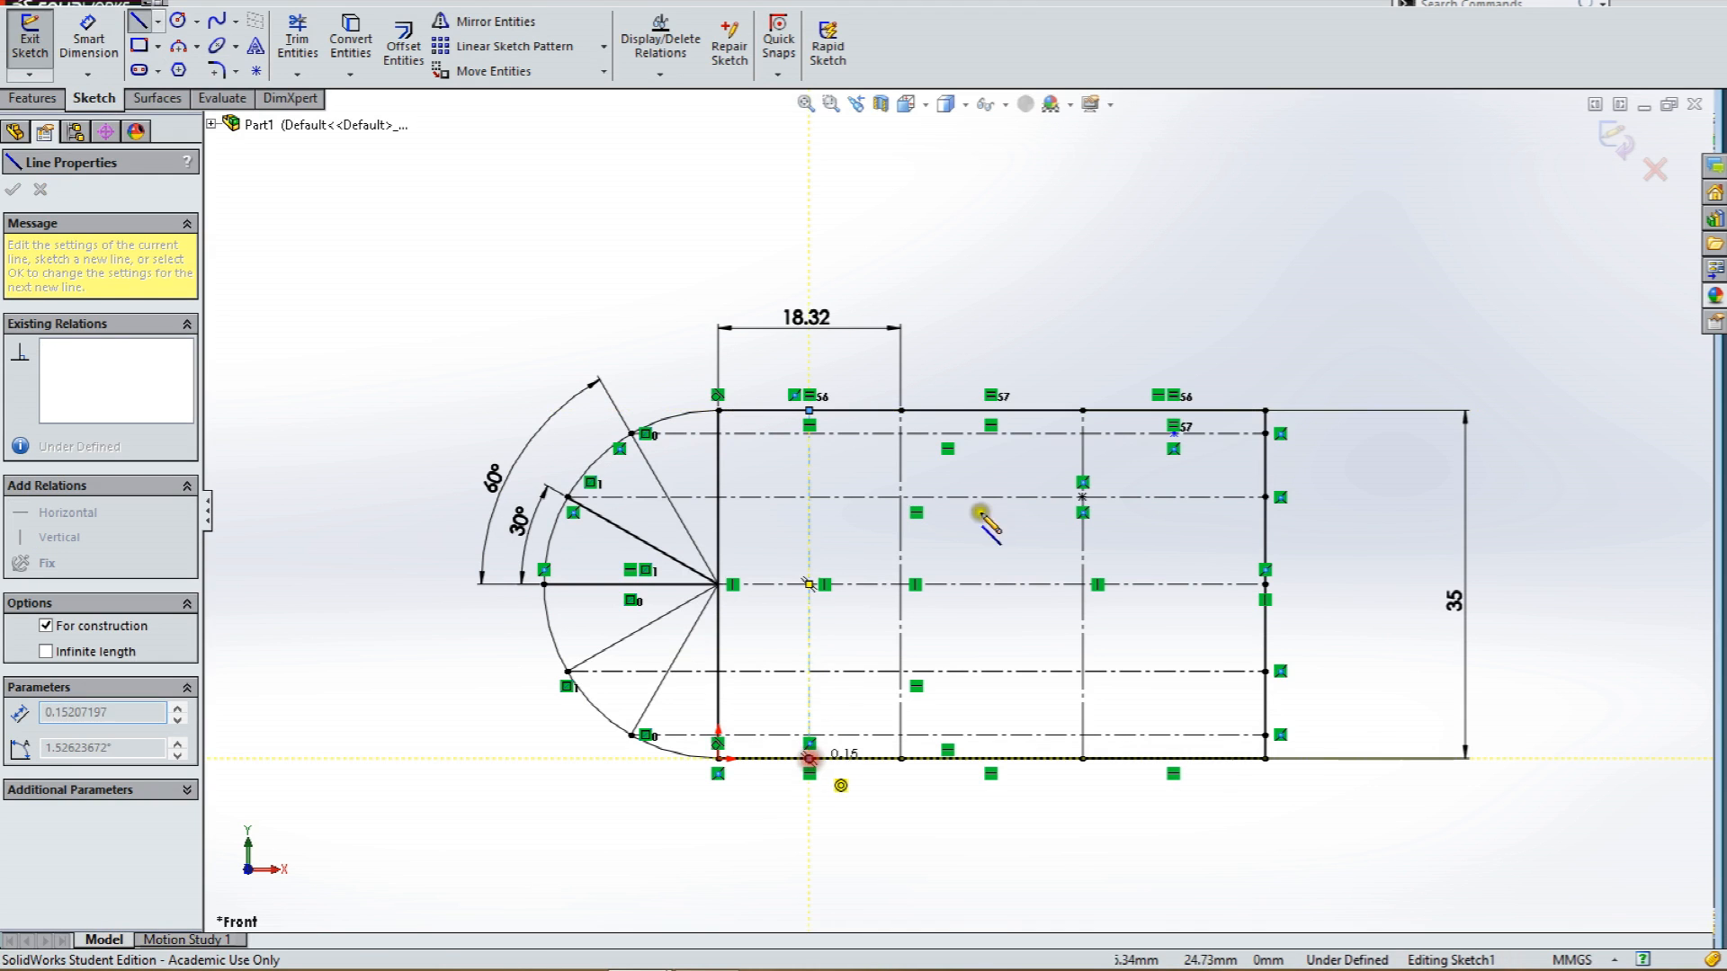
click(991, 411)
click(990, 758)
click(1172, 411)
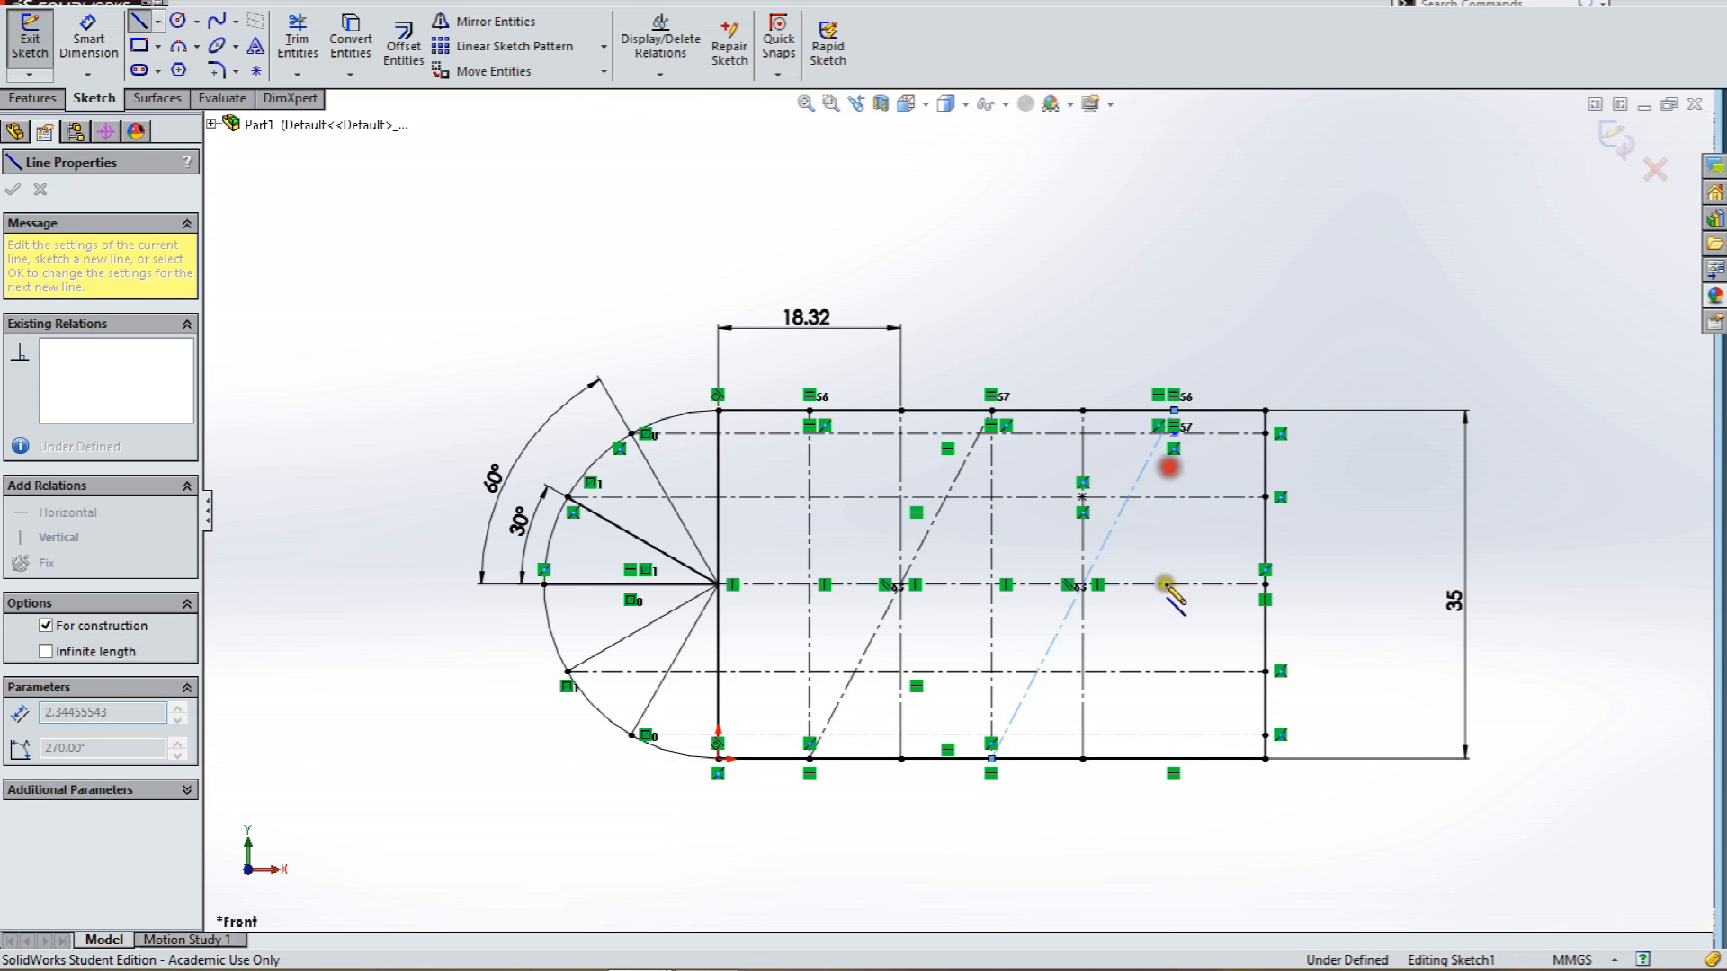
click(1172, 758)
key(Escape)
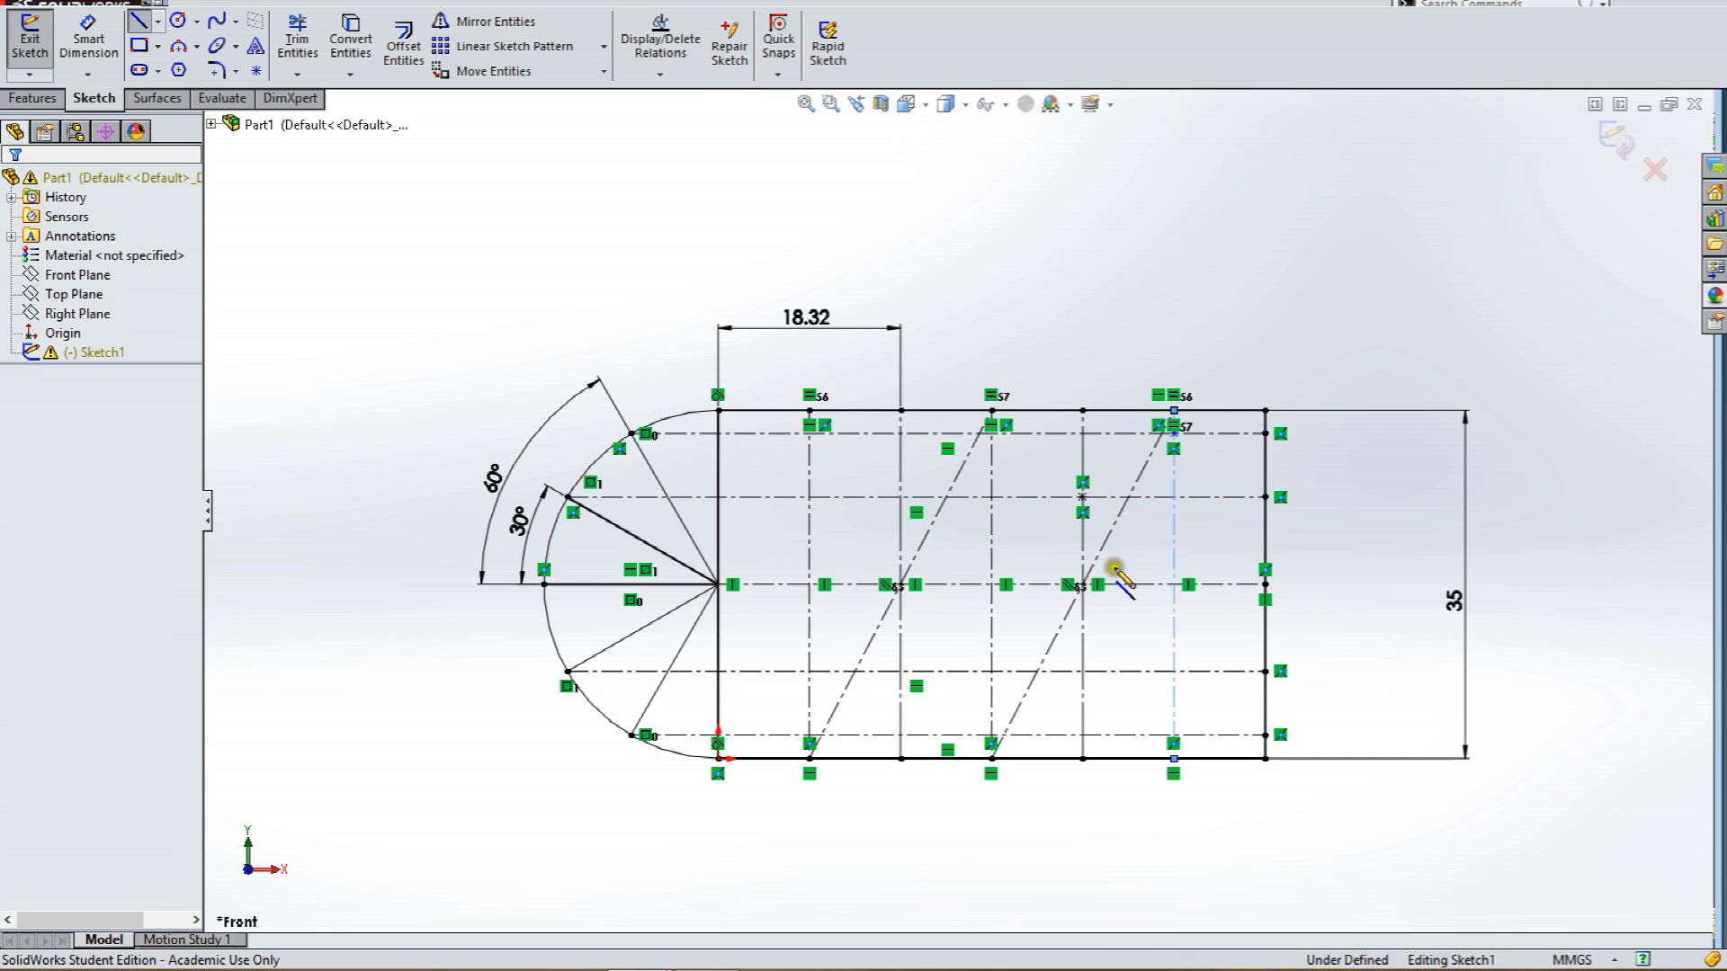
Delete the two diagonal construction lines that link the new vertical centerlines.
click(1118, 513)
key(Delete)
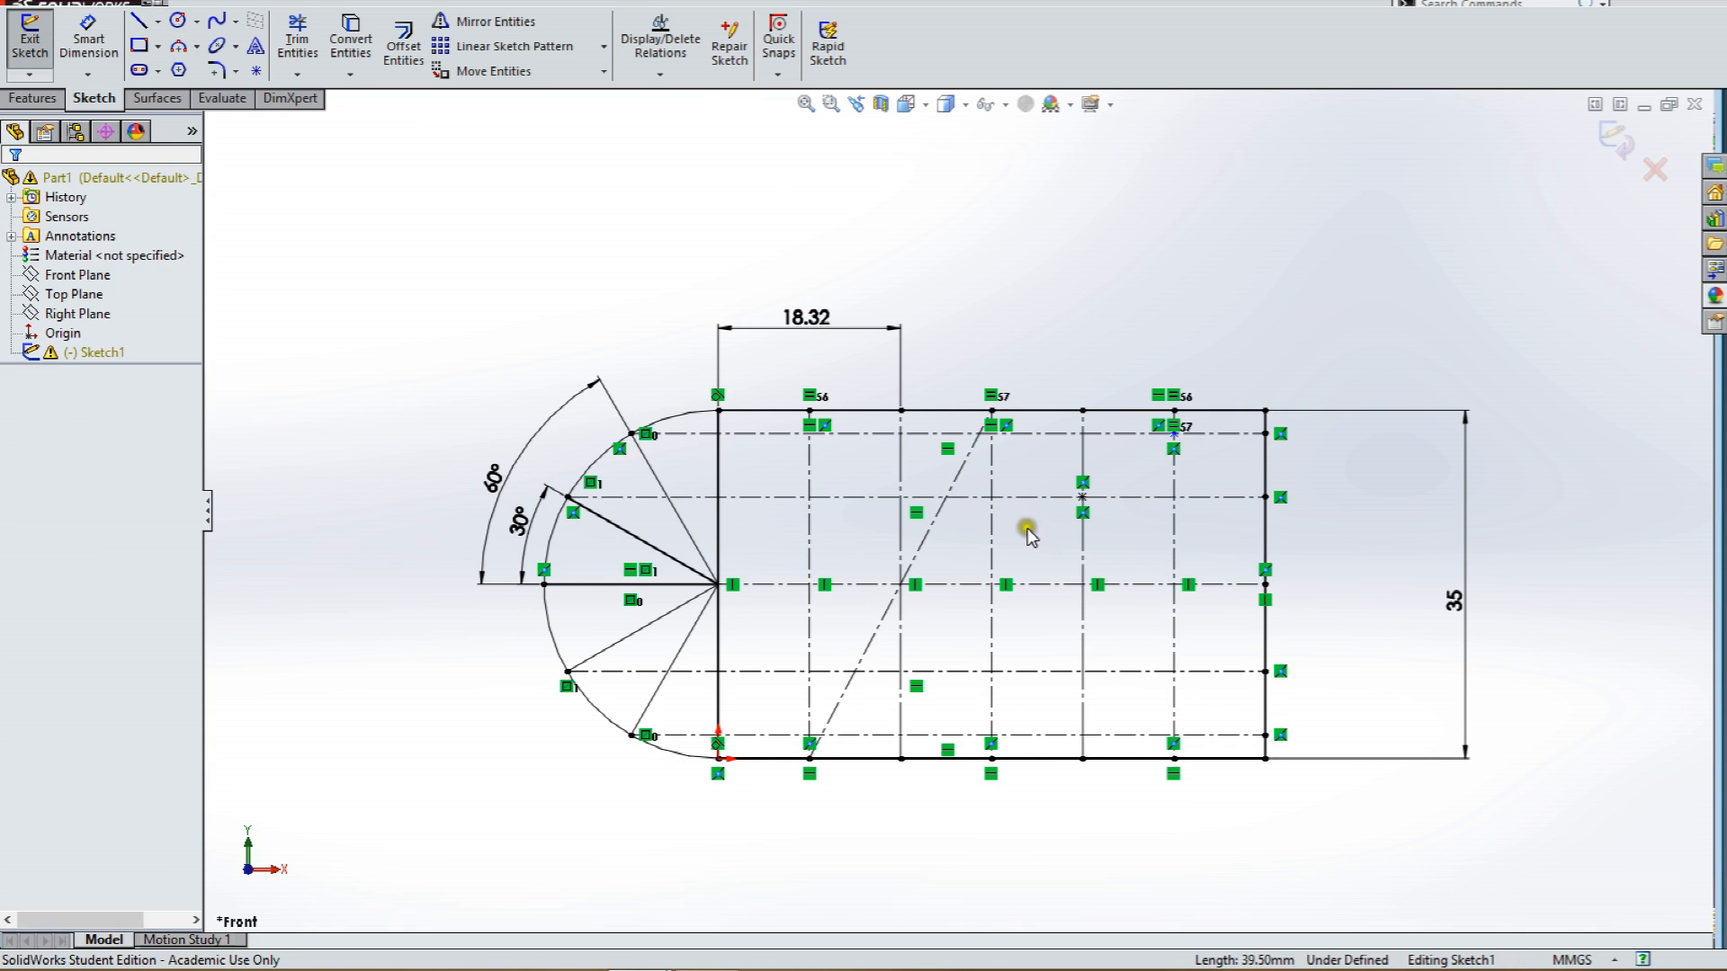
click(928, 531)
key(Delete)
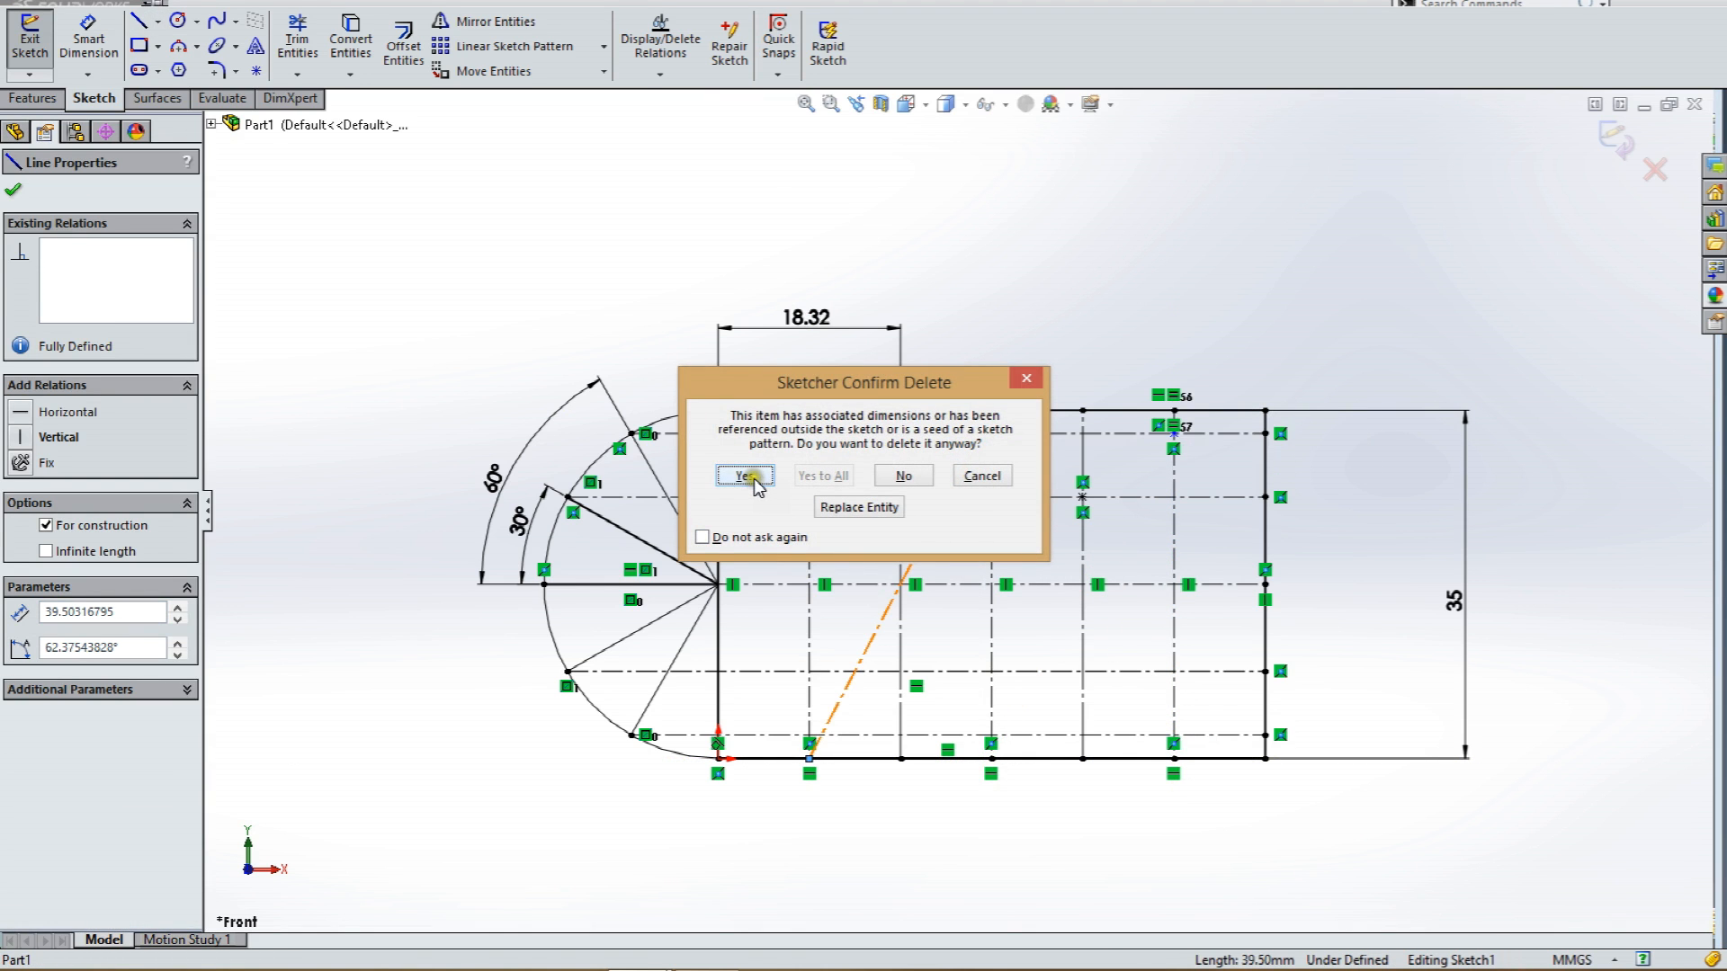
click(747, 477)
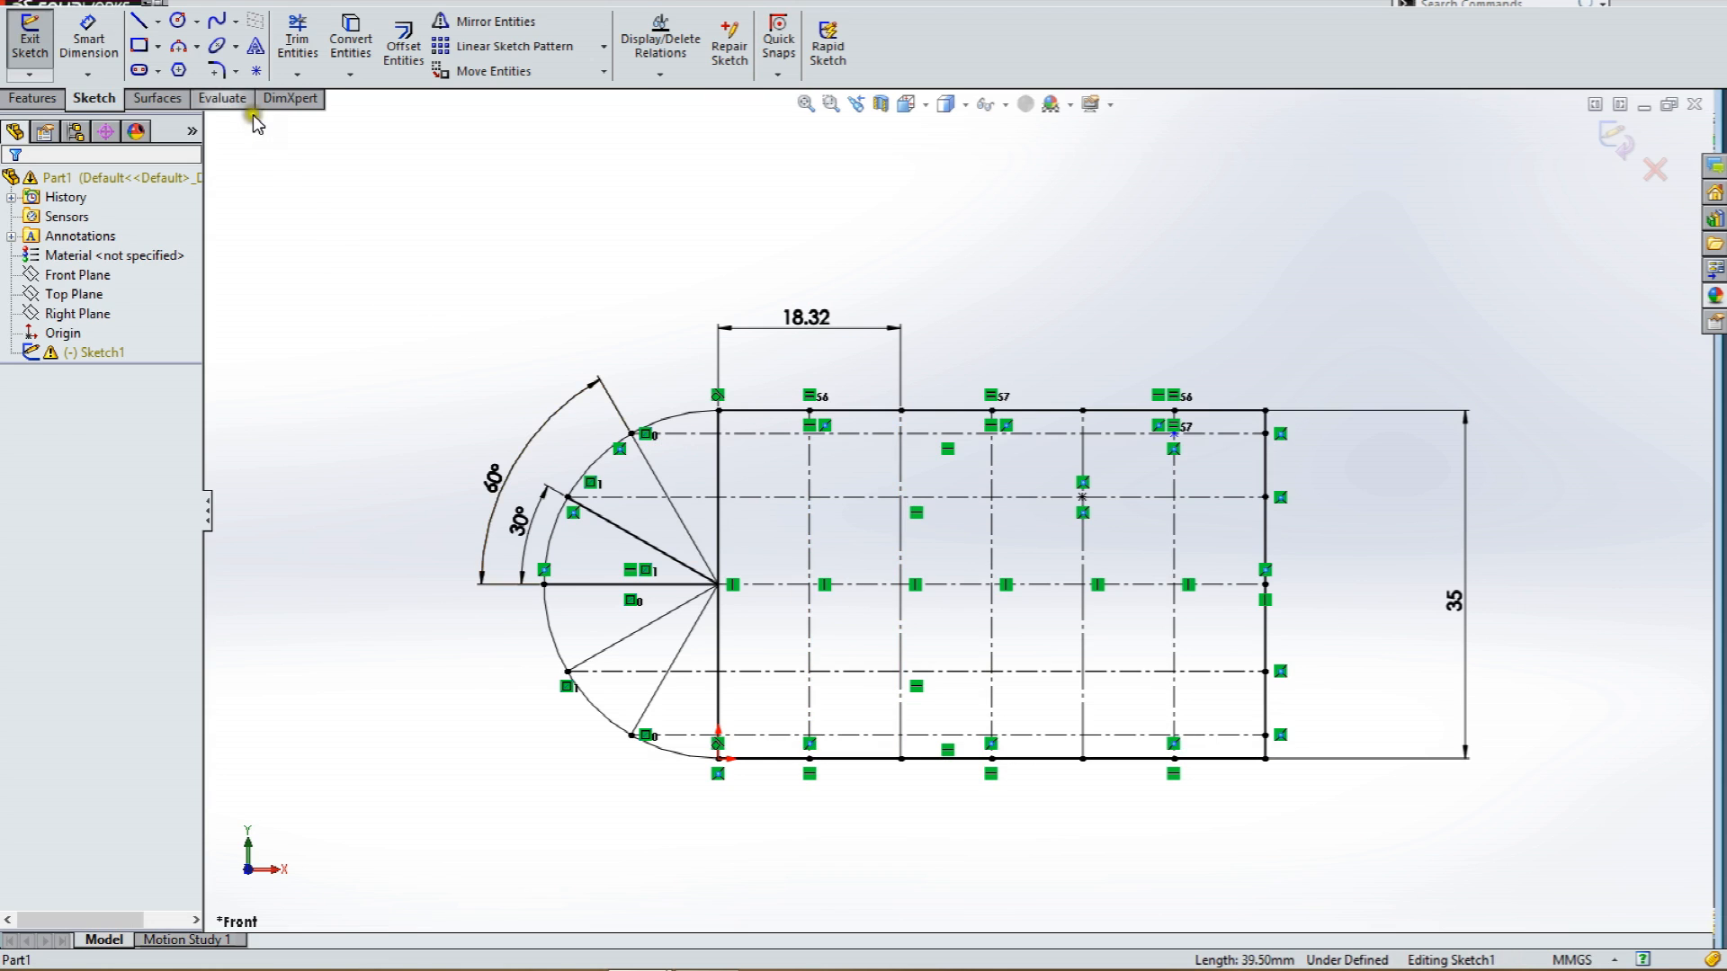
Place sketch points at rising heights on the first, second and third vertical construction lines inside the rectangle.
click(257, 72)
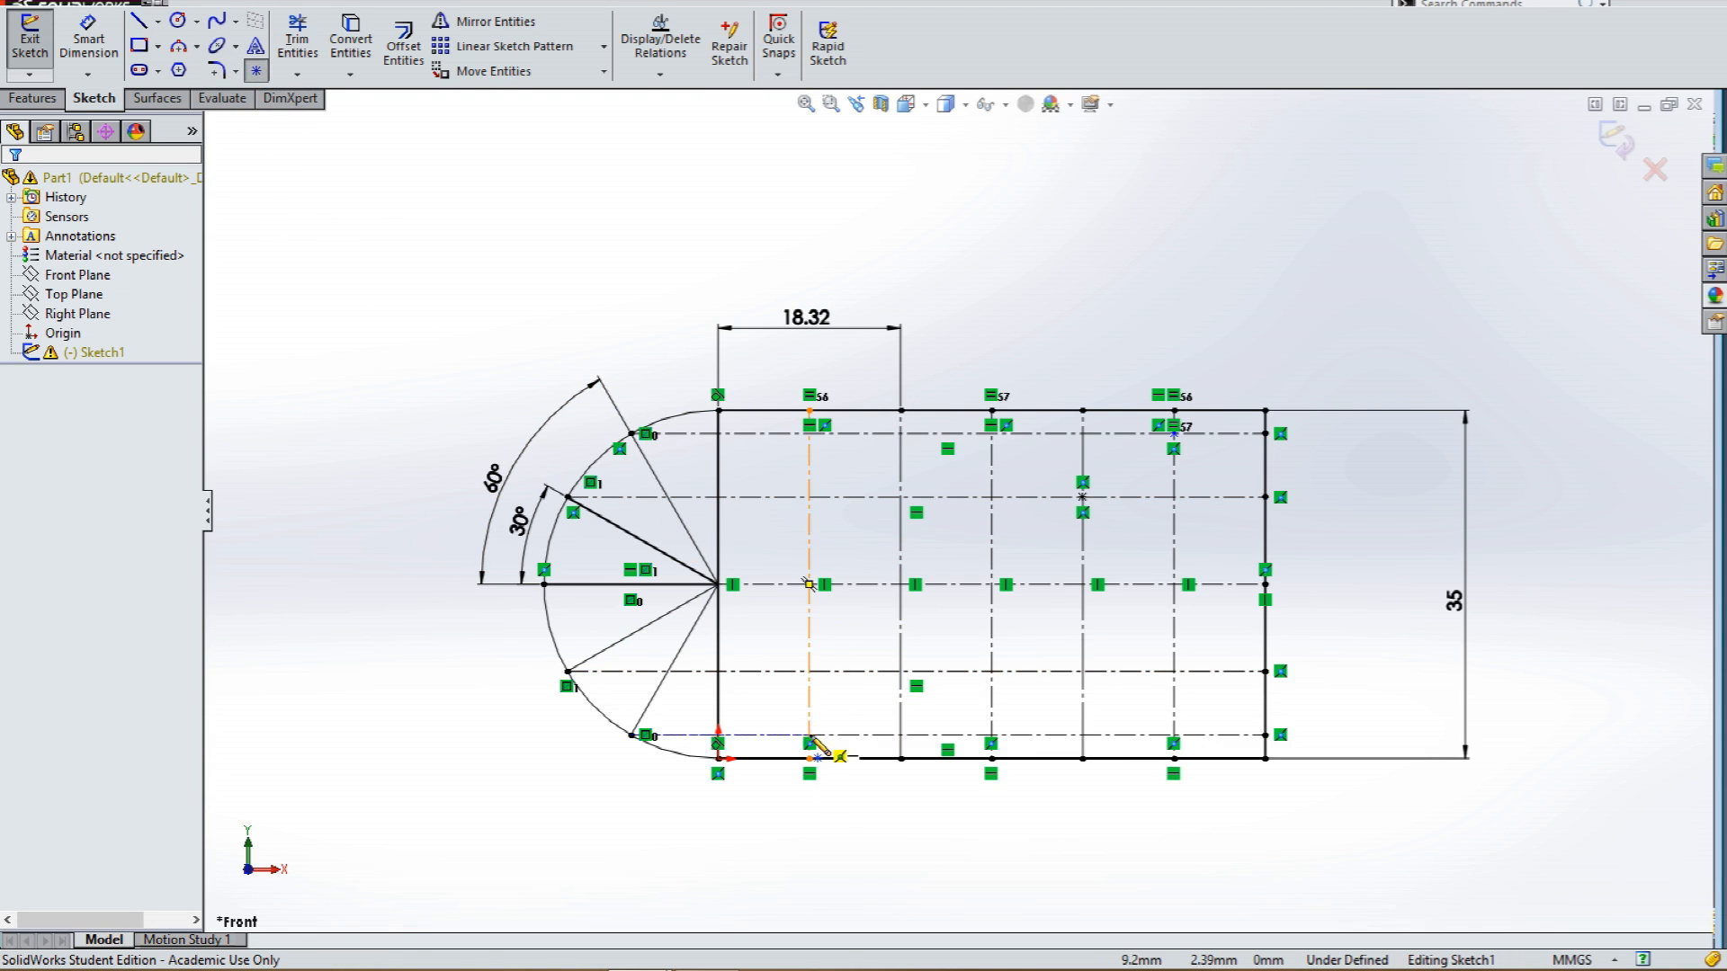
scroll(810, 736, down, 3)
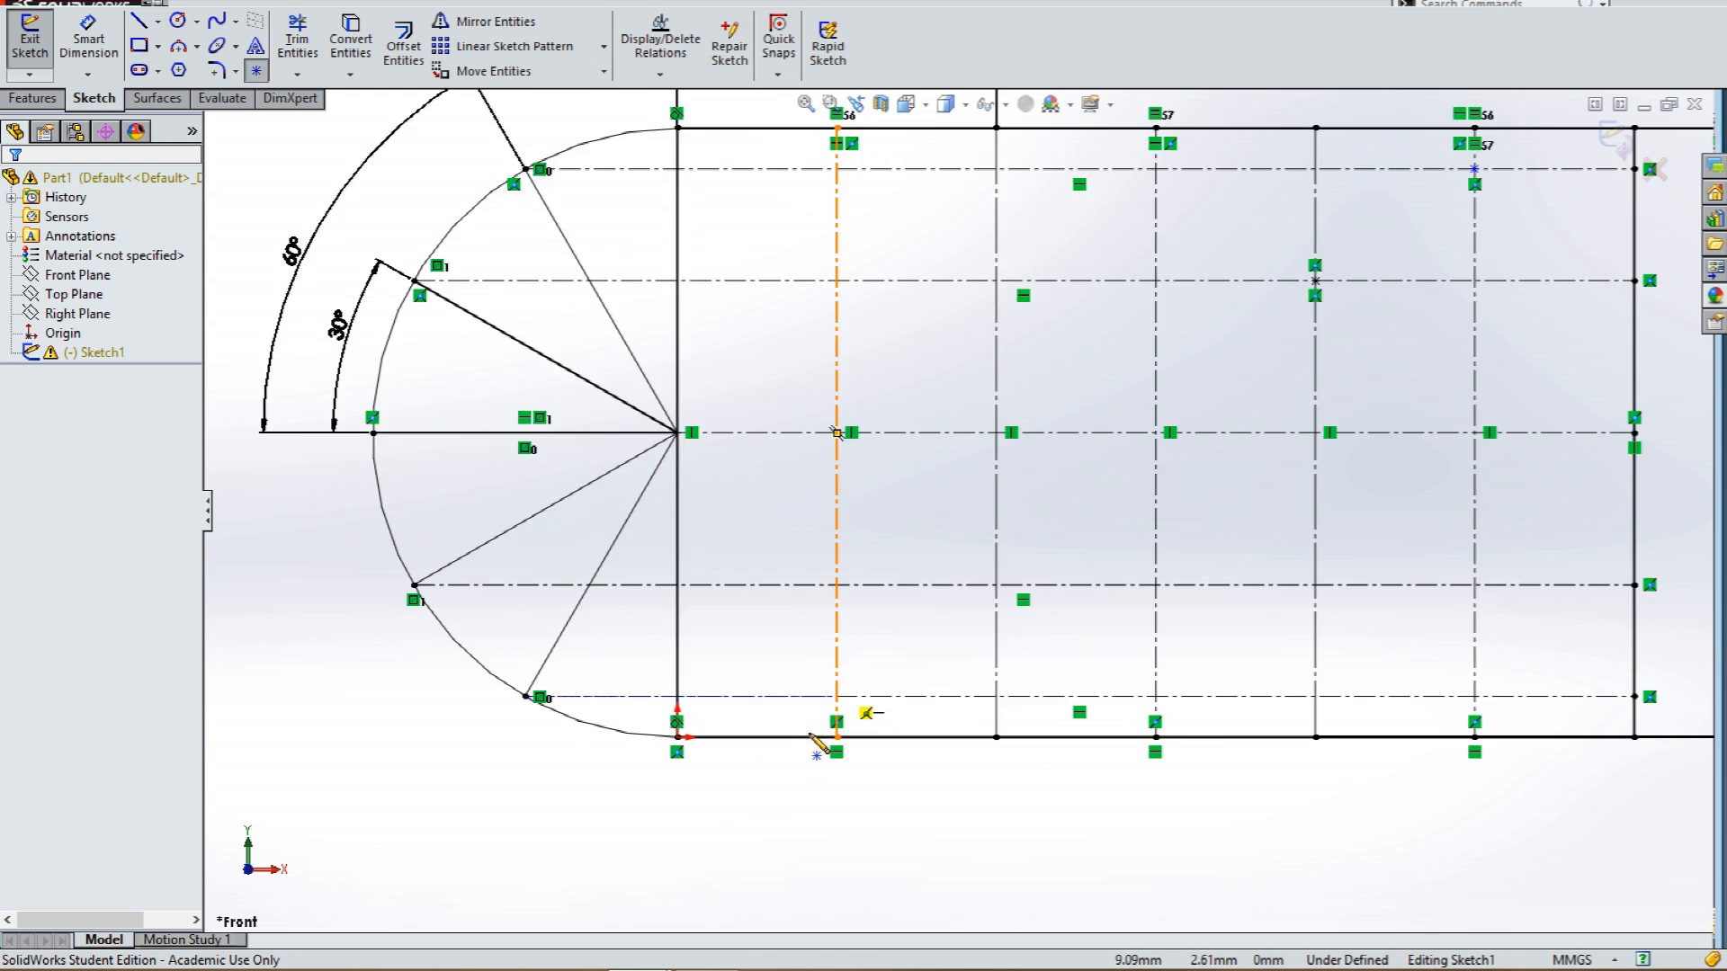
click(837, 686)
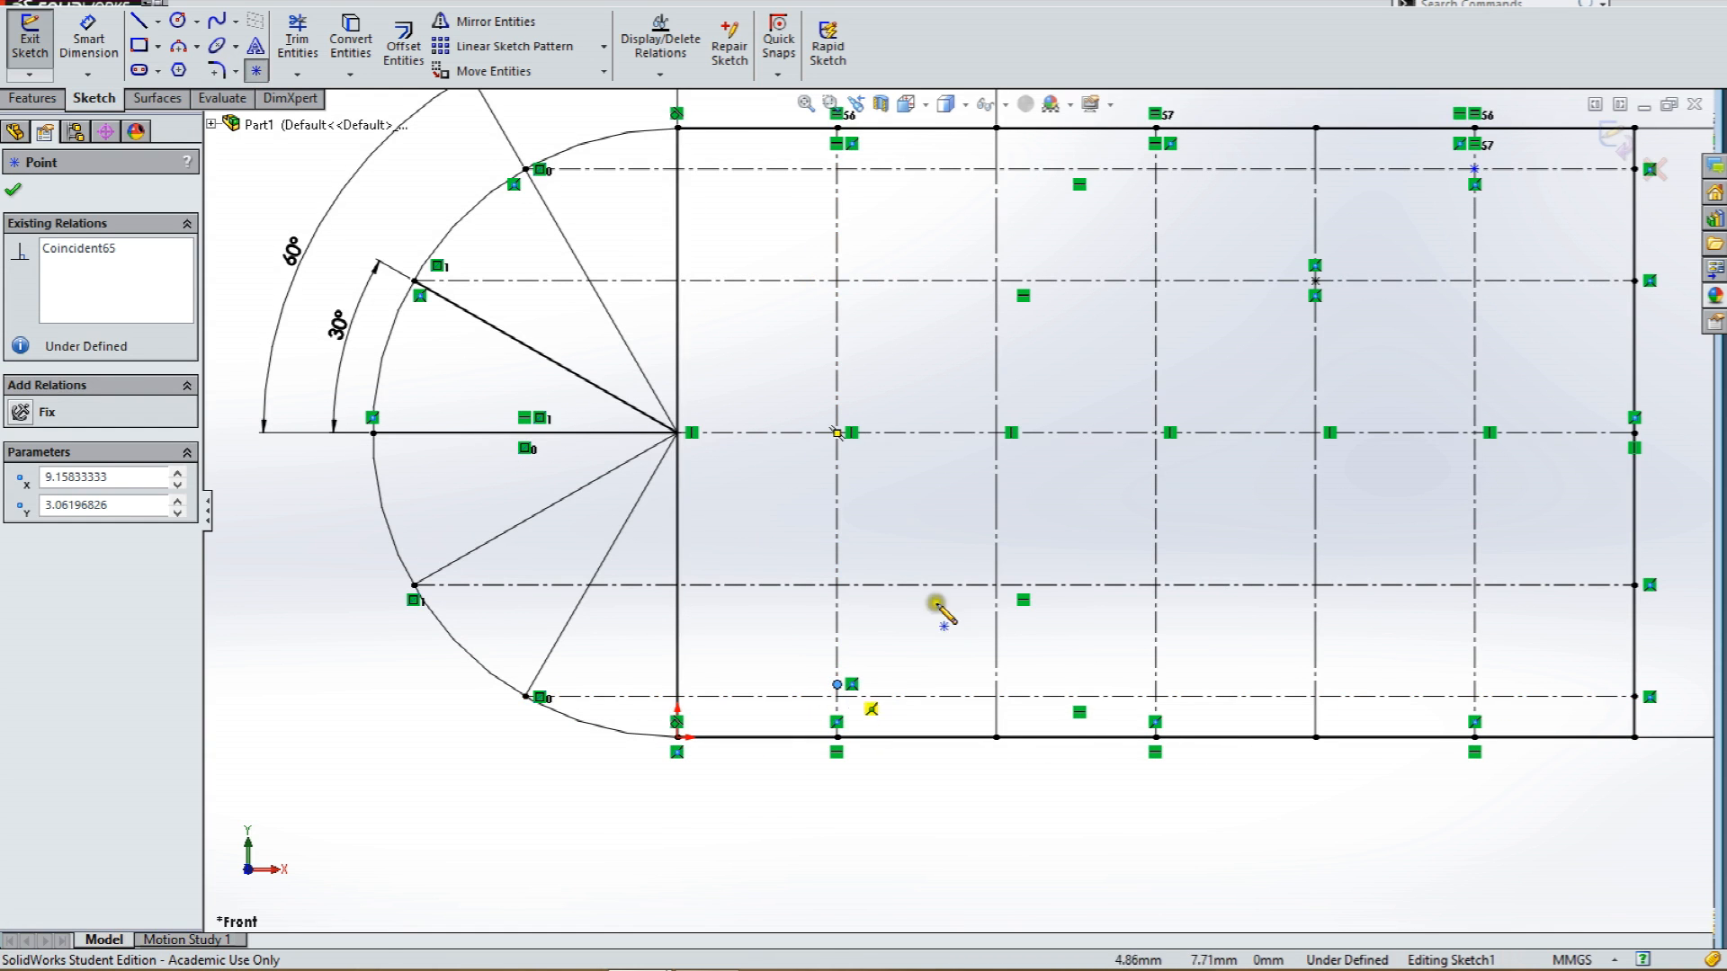
click(996, 560)
click(1155, 407)
click(1315, 282)
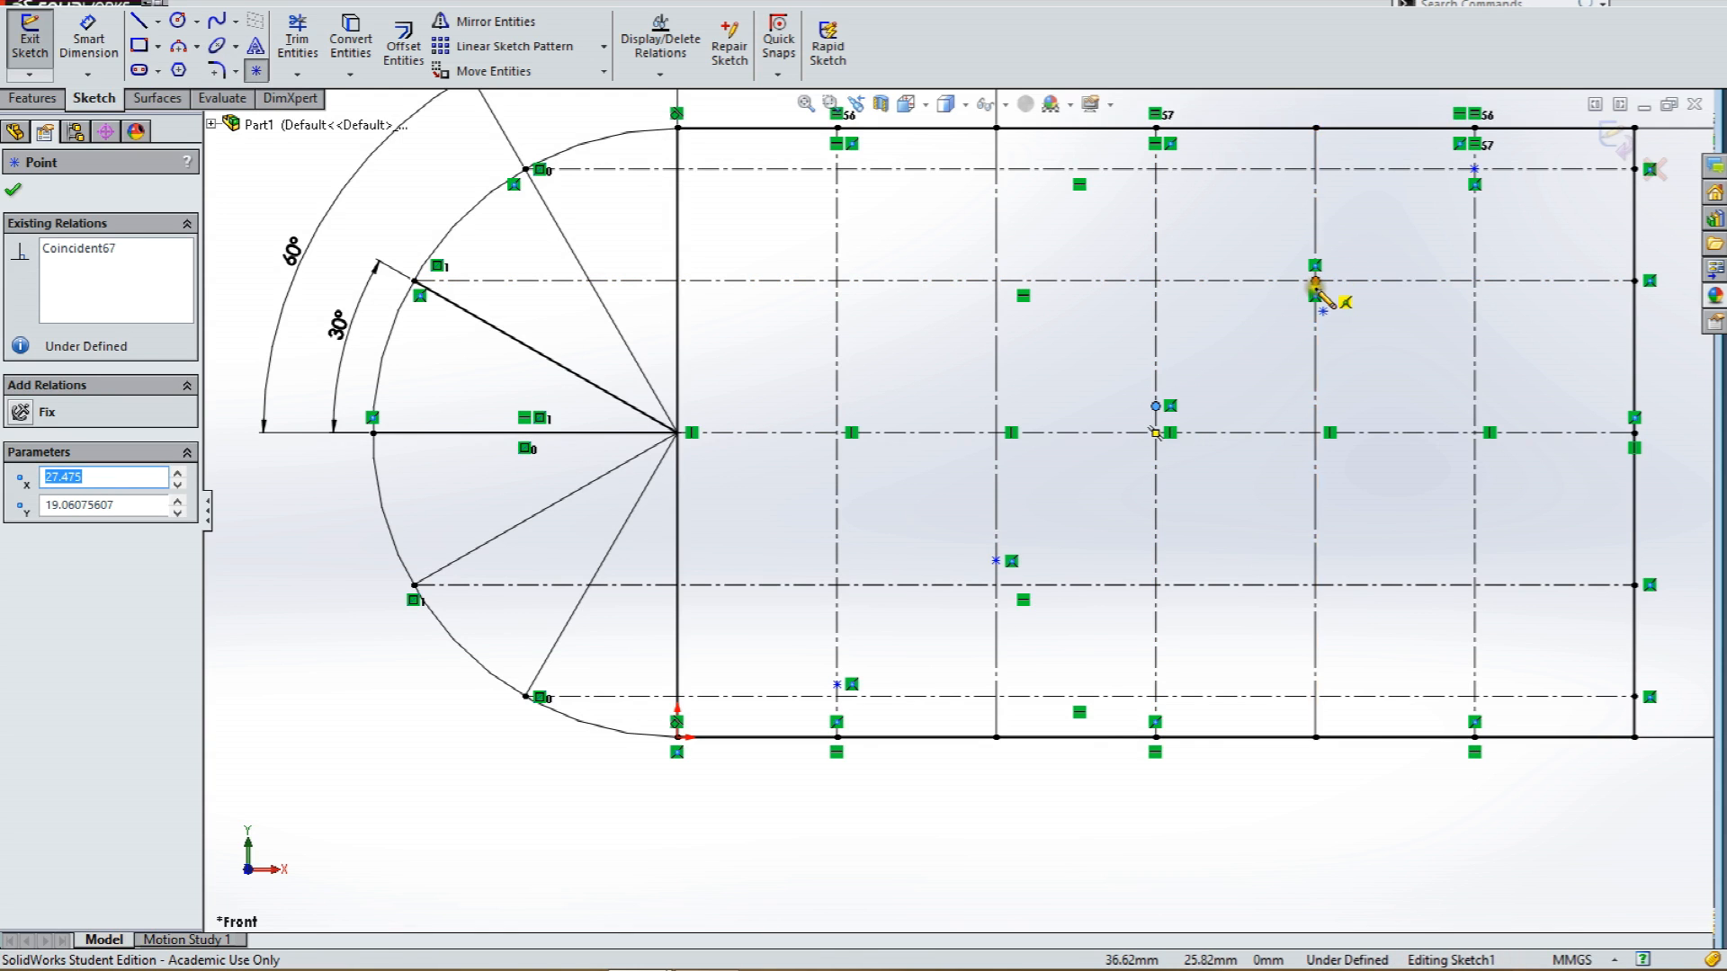
click(1474, 168)
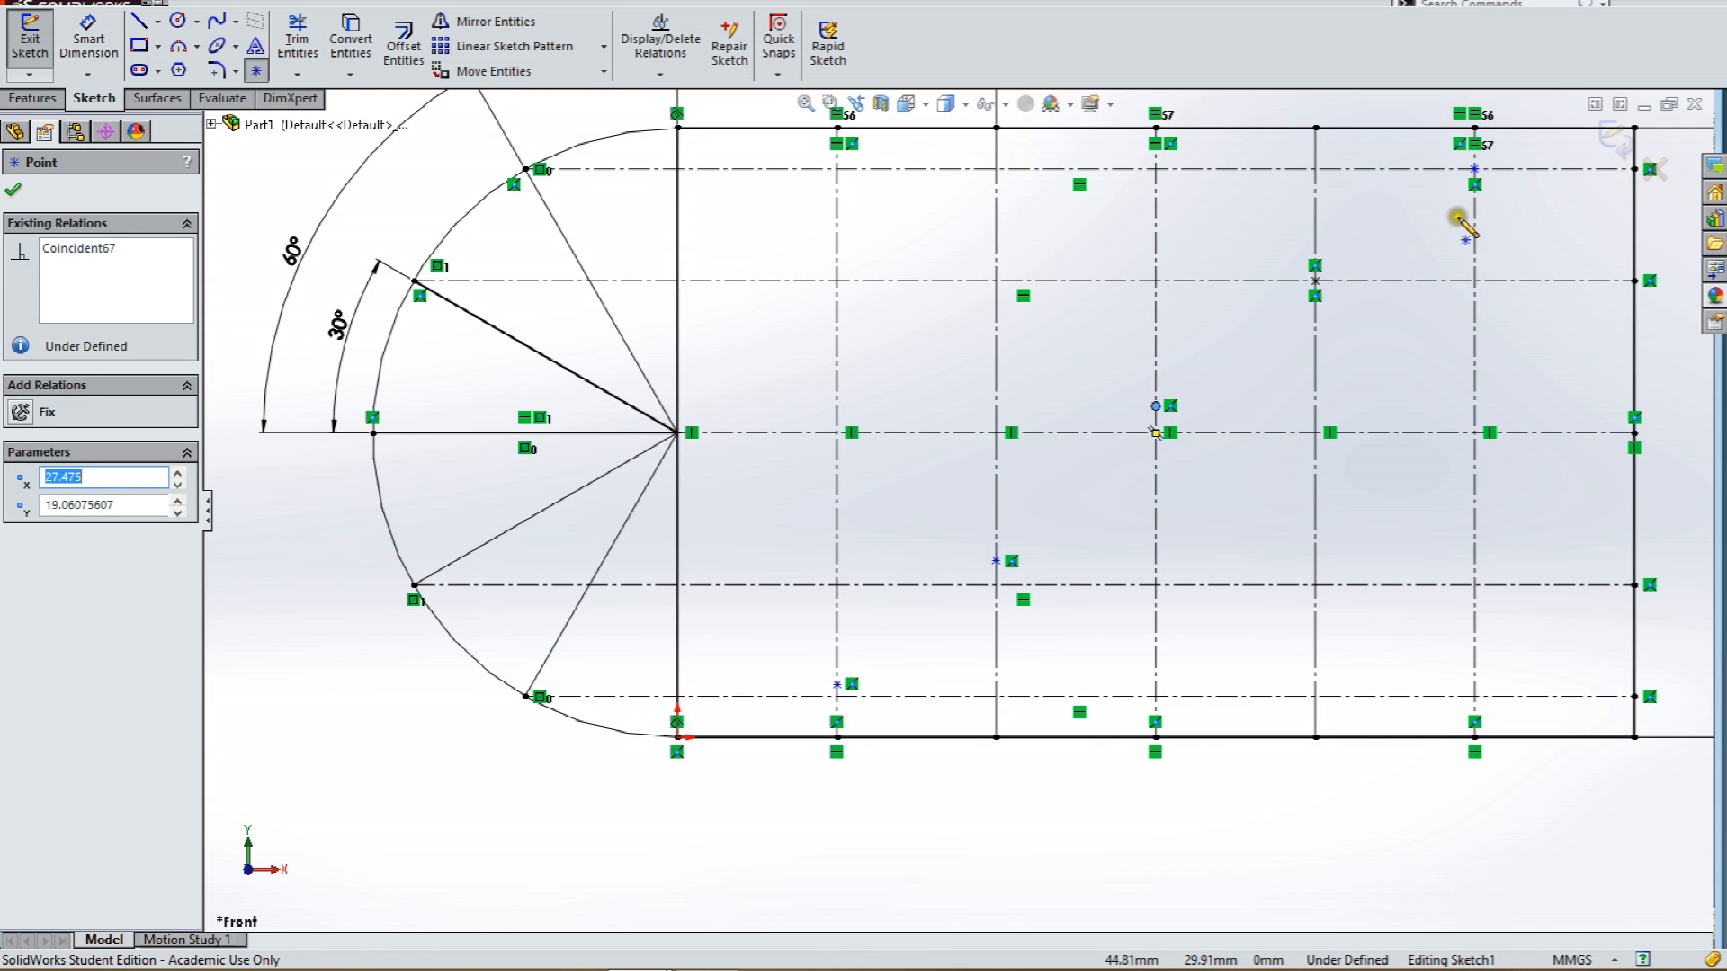
key(Escape)
Make the point on the uppermost horizontal construction line coincident with the rightmost vertical construction line.
mouse_move(1473, 171)
mouse_down()
mouse_move(1435, 176)
mouse_move(1447, 193)
mouse_move(1445, 170)
mouse_up()
ctrl+click(1476, 178)
click(1557, 90)
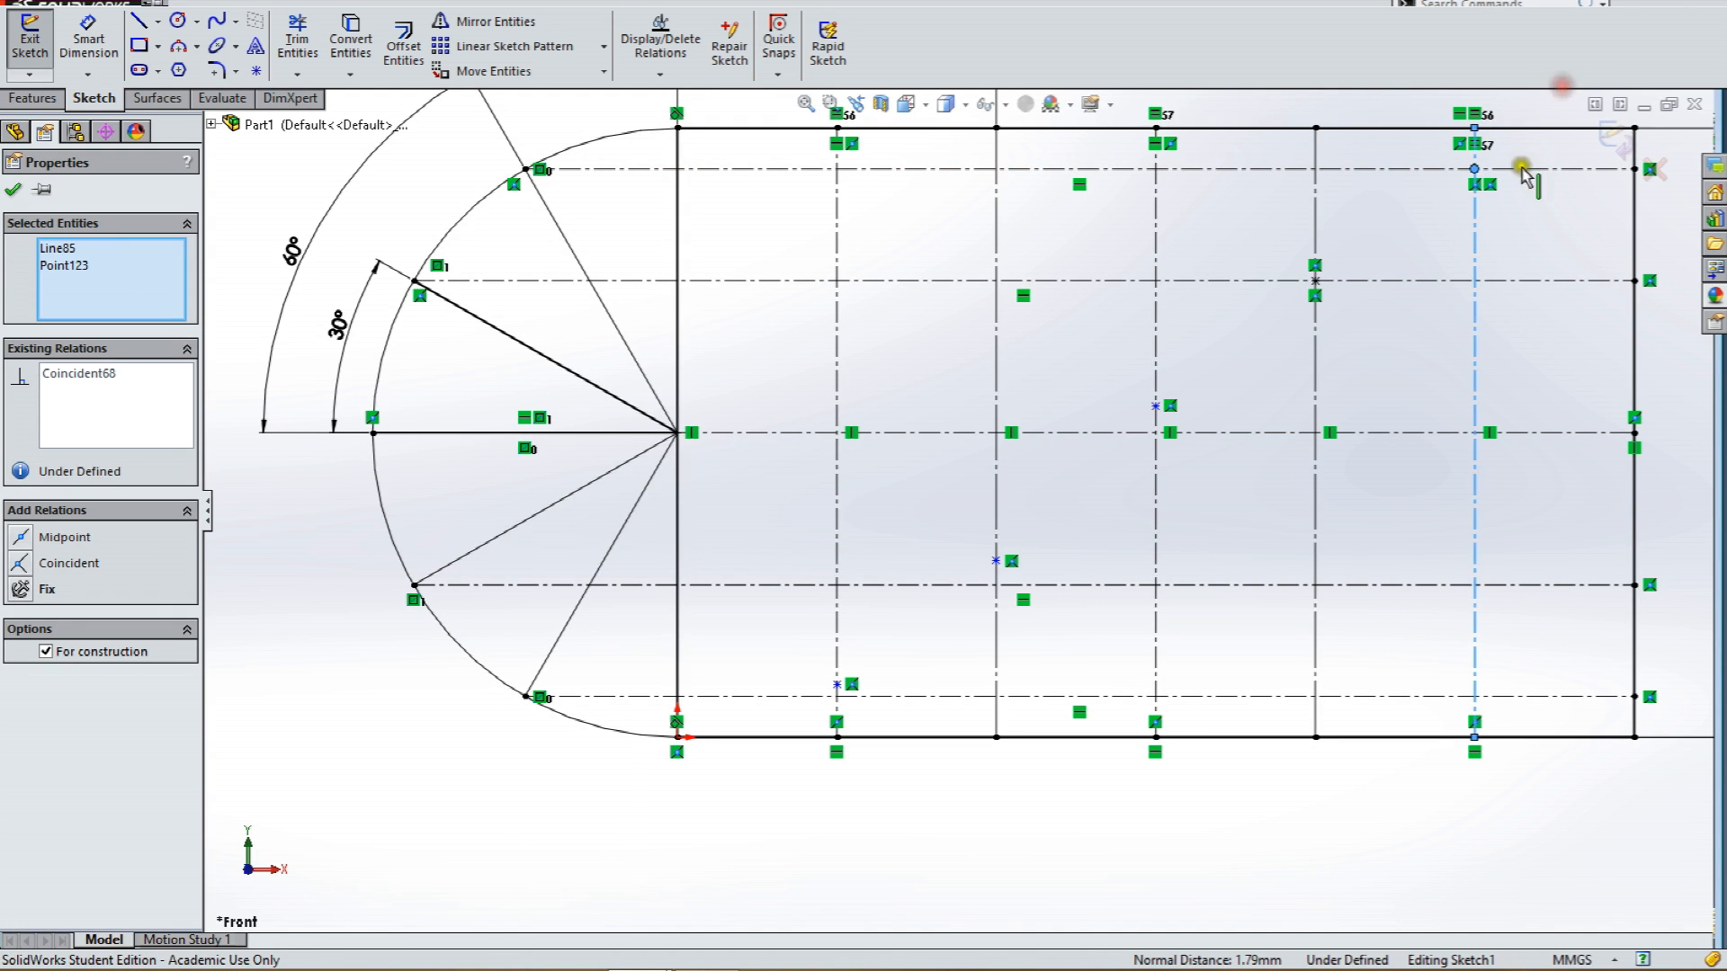
Make the points on the third and second vertical construction lines coincident with the middle and second-lowest horizontal construction lines, respectively.
click(1157, 405)
ctrl+click(1127, 433)
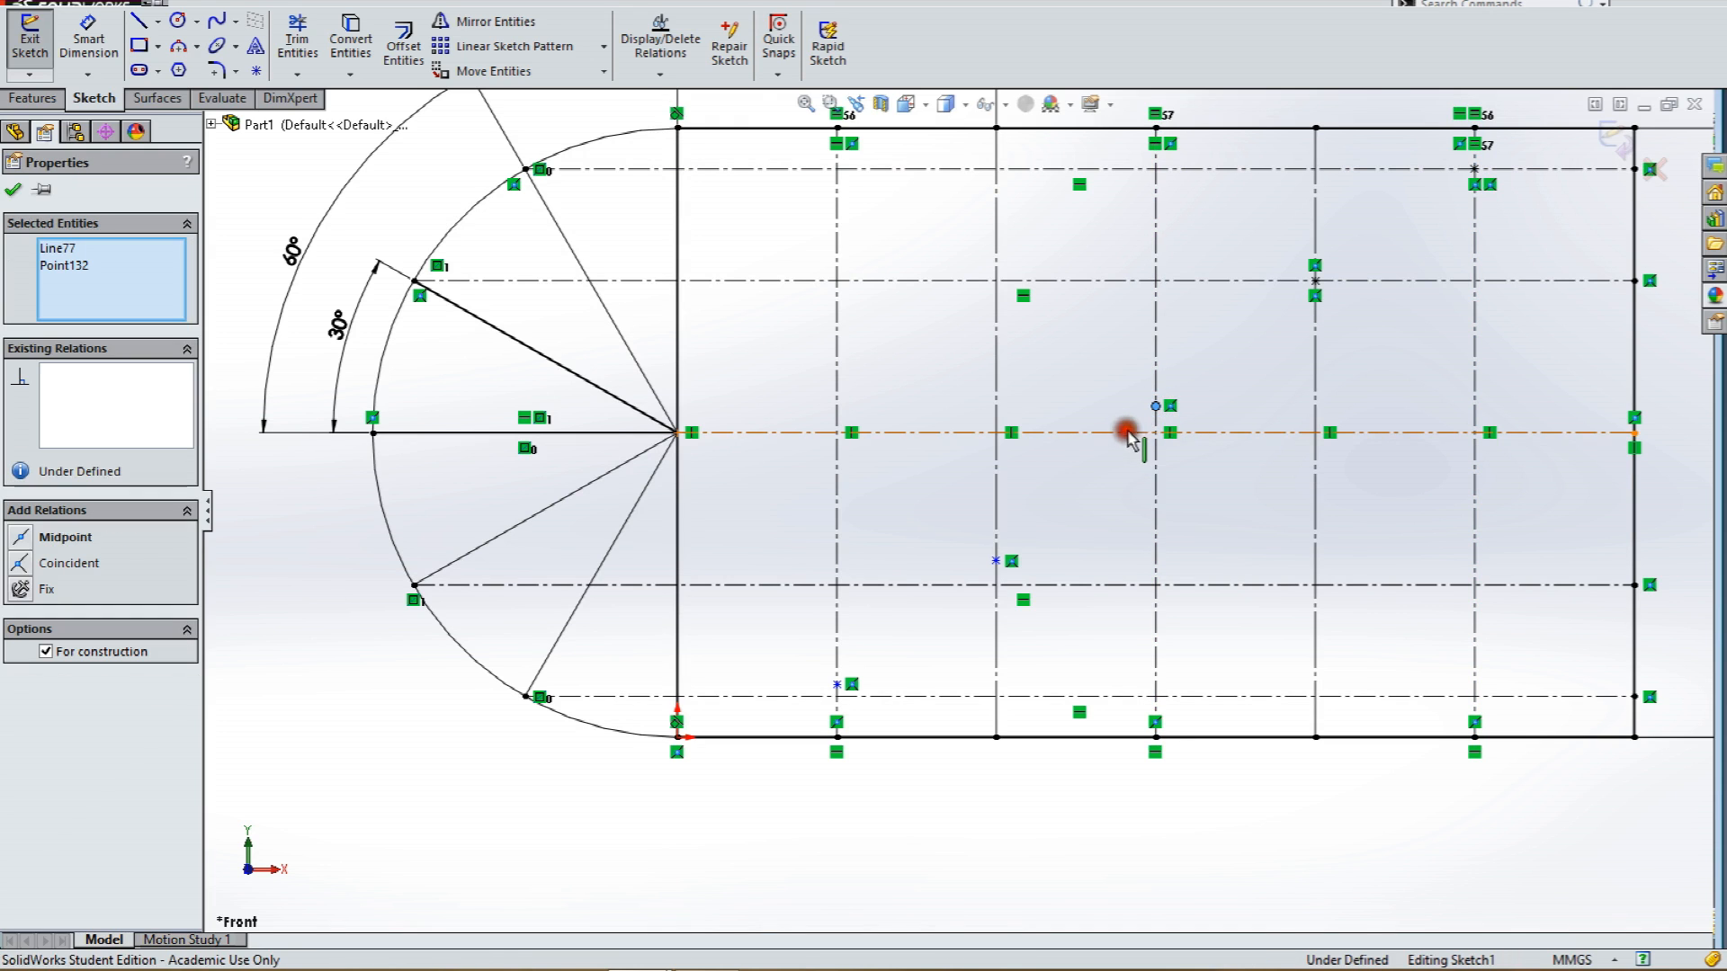
click(1203, 338)
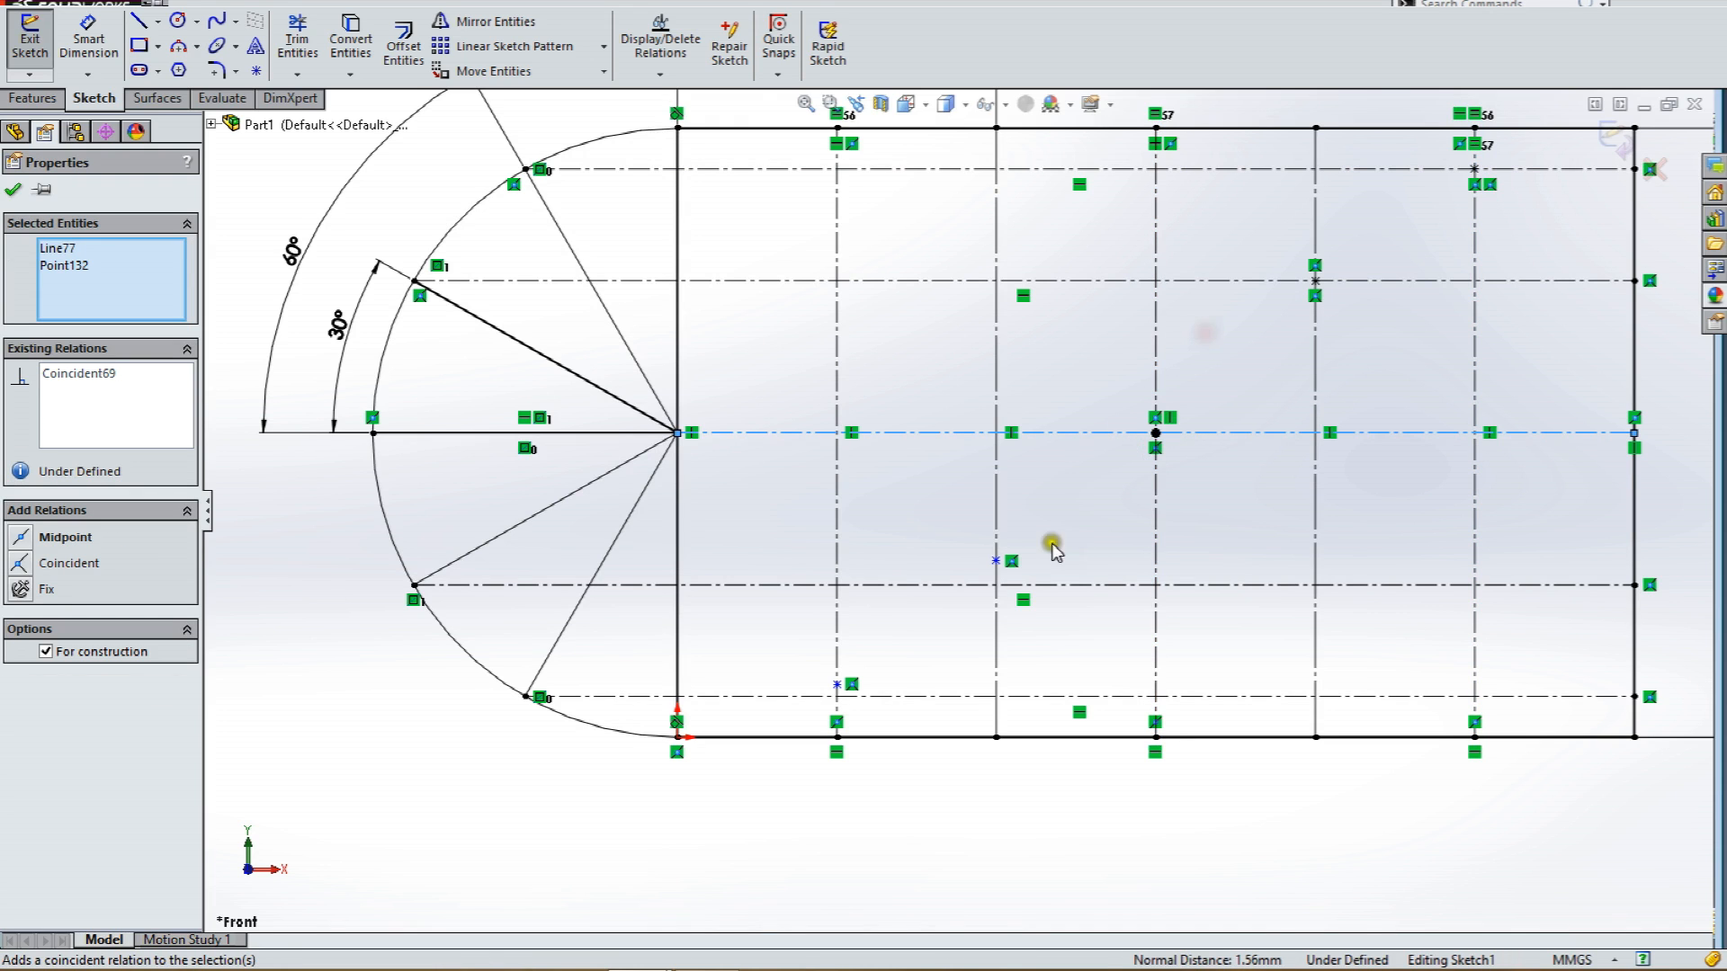
click(997, 561)
ctrl+click(989, 585)
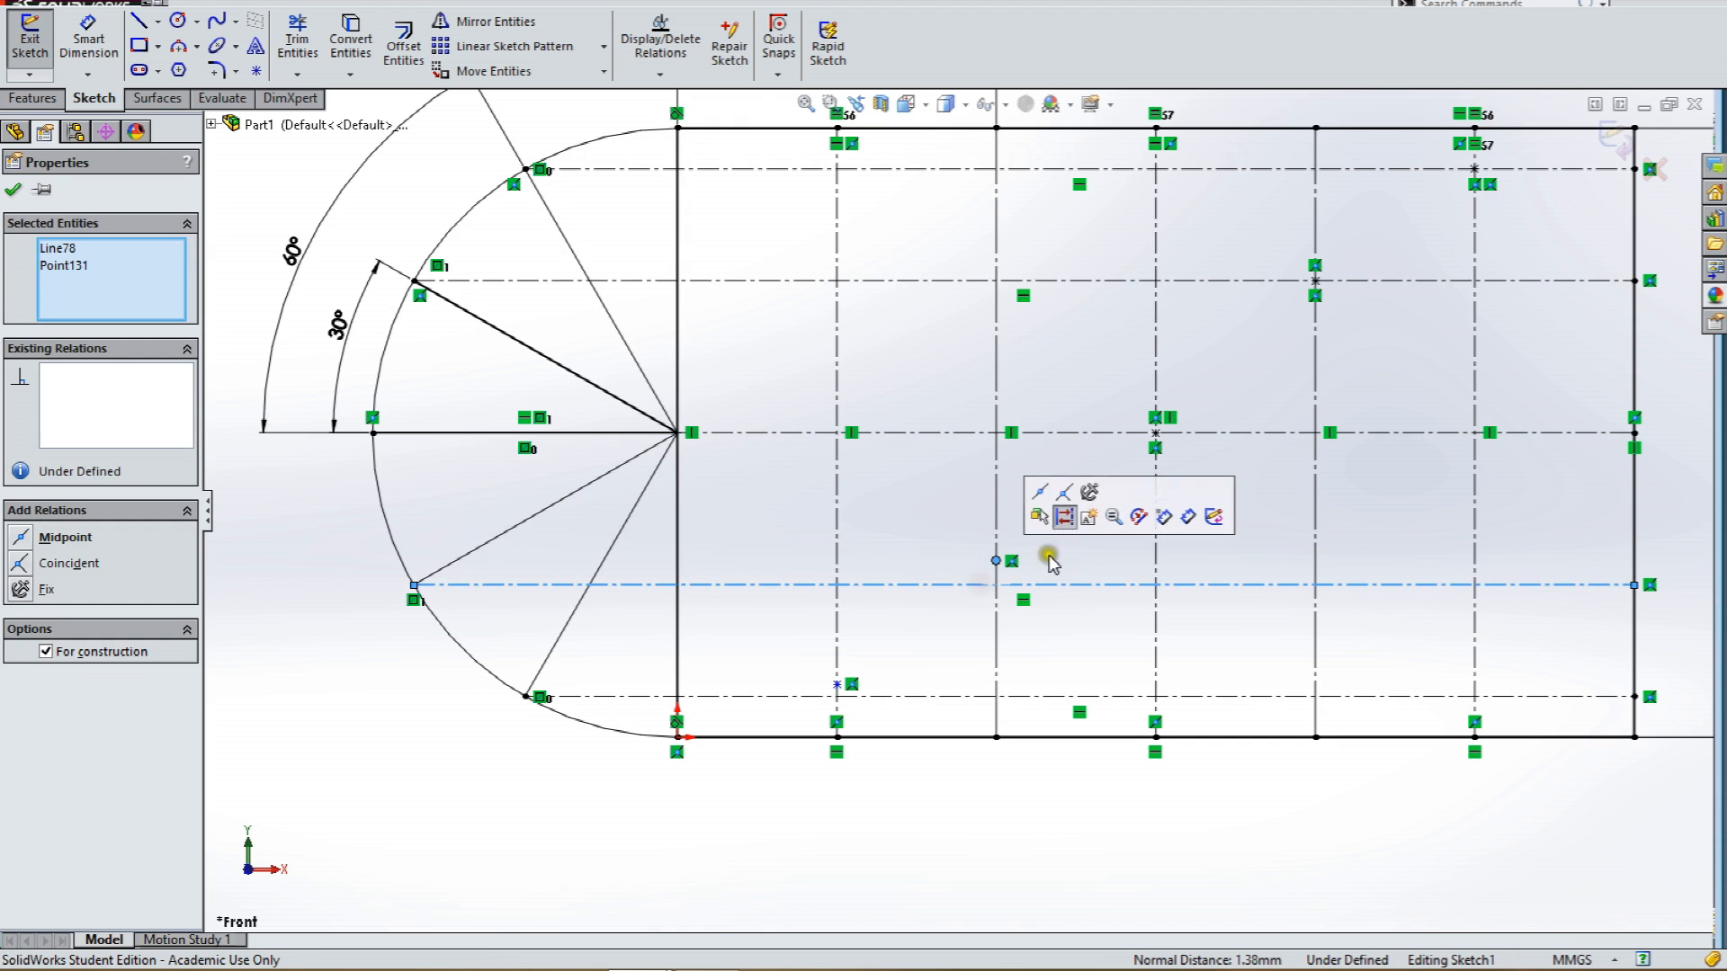
click(1065, 493)
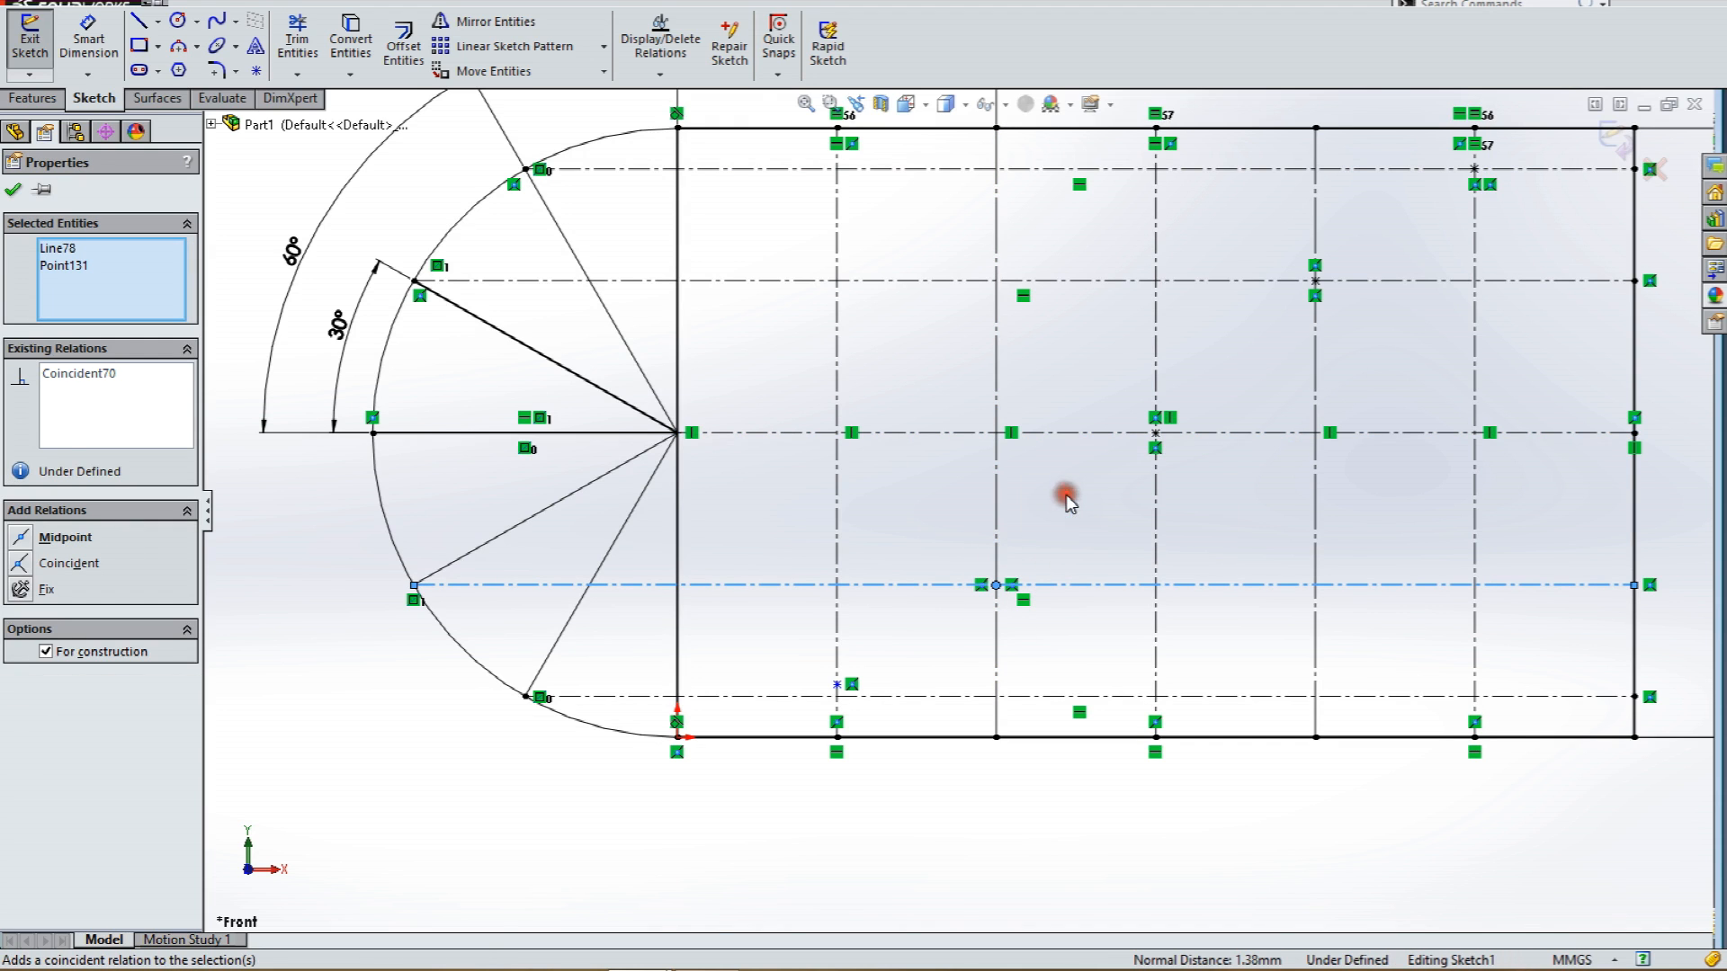
Make the point on the first vertical construction line coincident with the lowest horizontal construction line.
click(836, 685)
ctrl+click(797, 696)
click(886, 604)
click(819, 826)
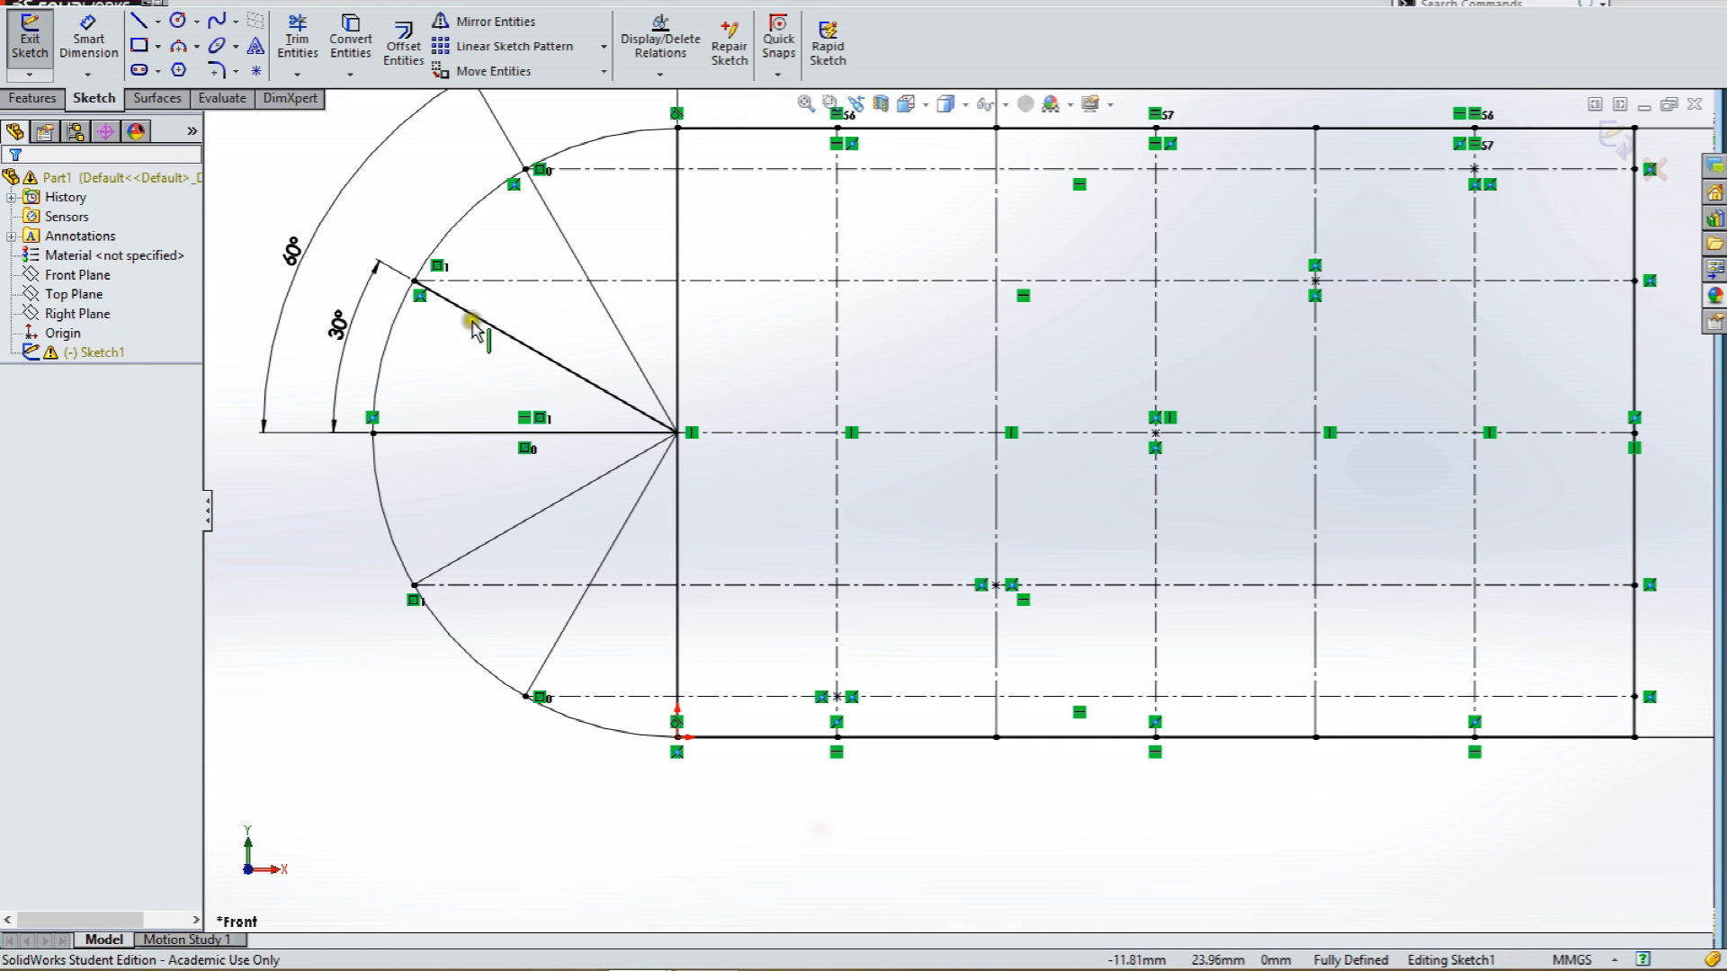
Draw a spline from the origin through the five rising sketch points to the rectangle's upper-right corner.
click(217, 26)
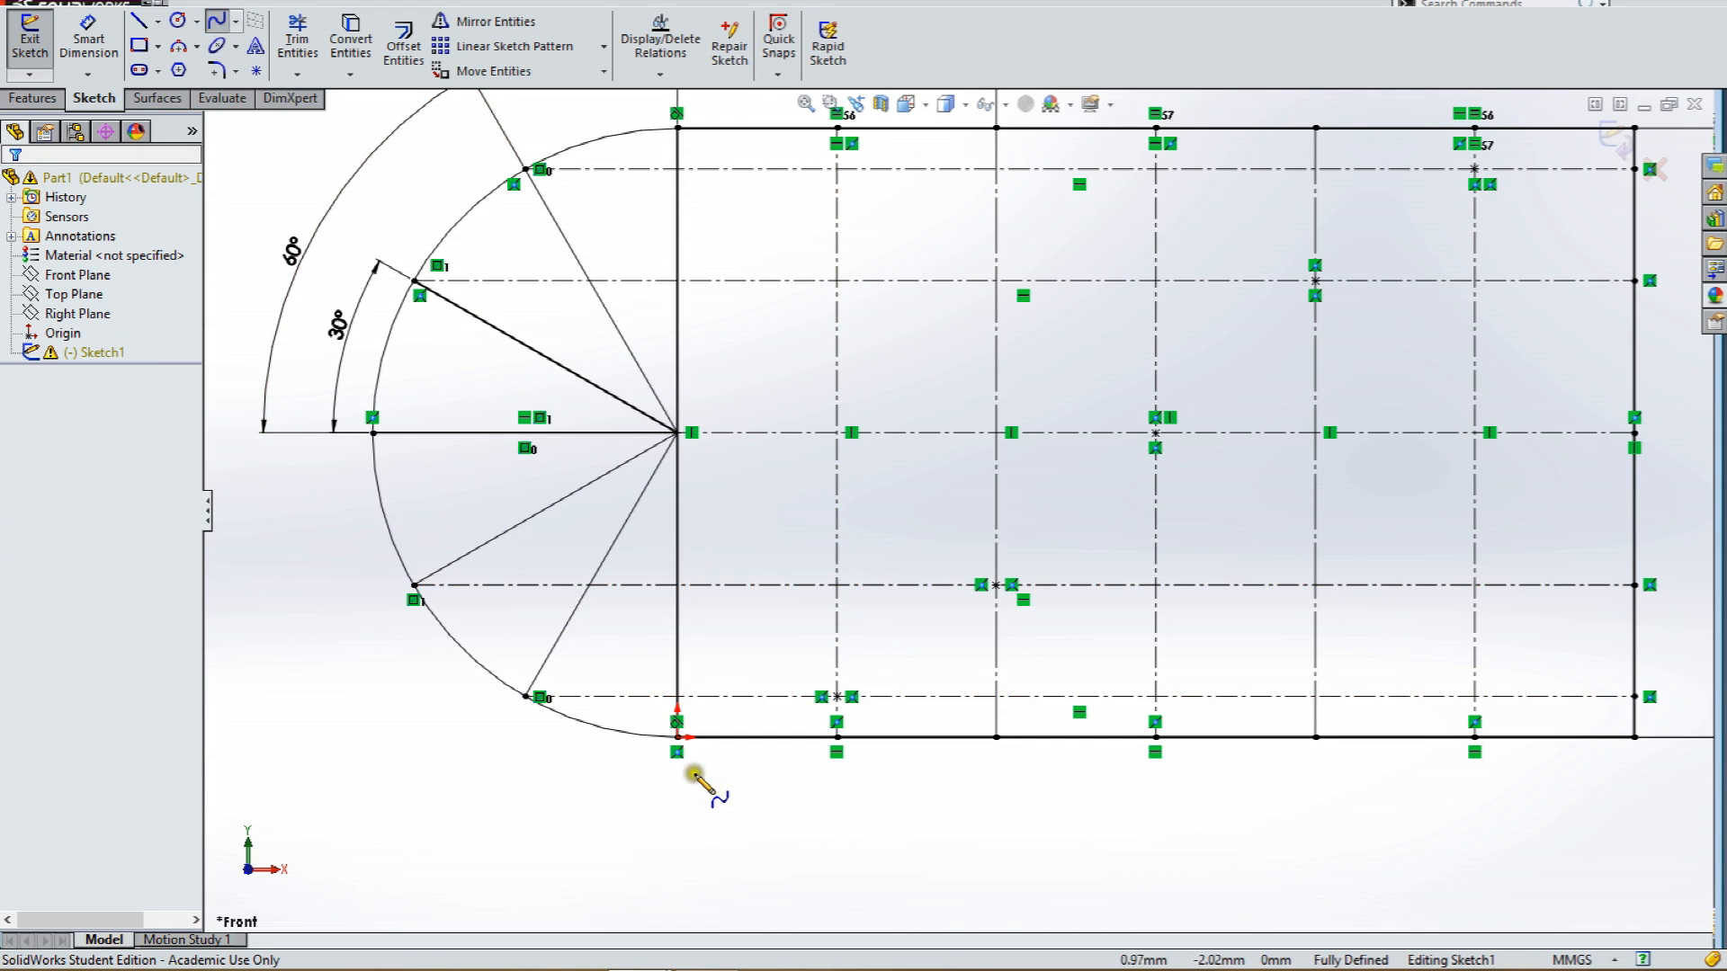
click(679, 737)
click(837, 697)
click(997, 585)
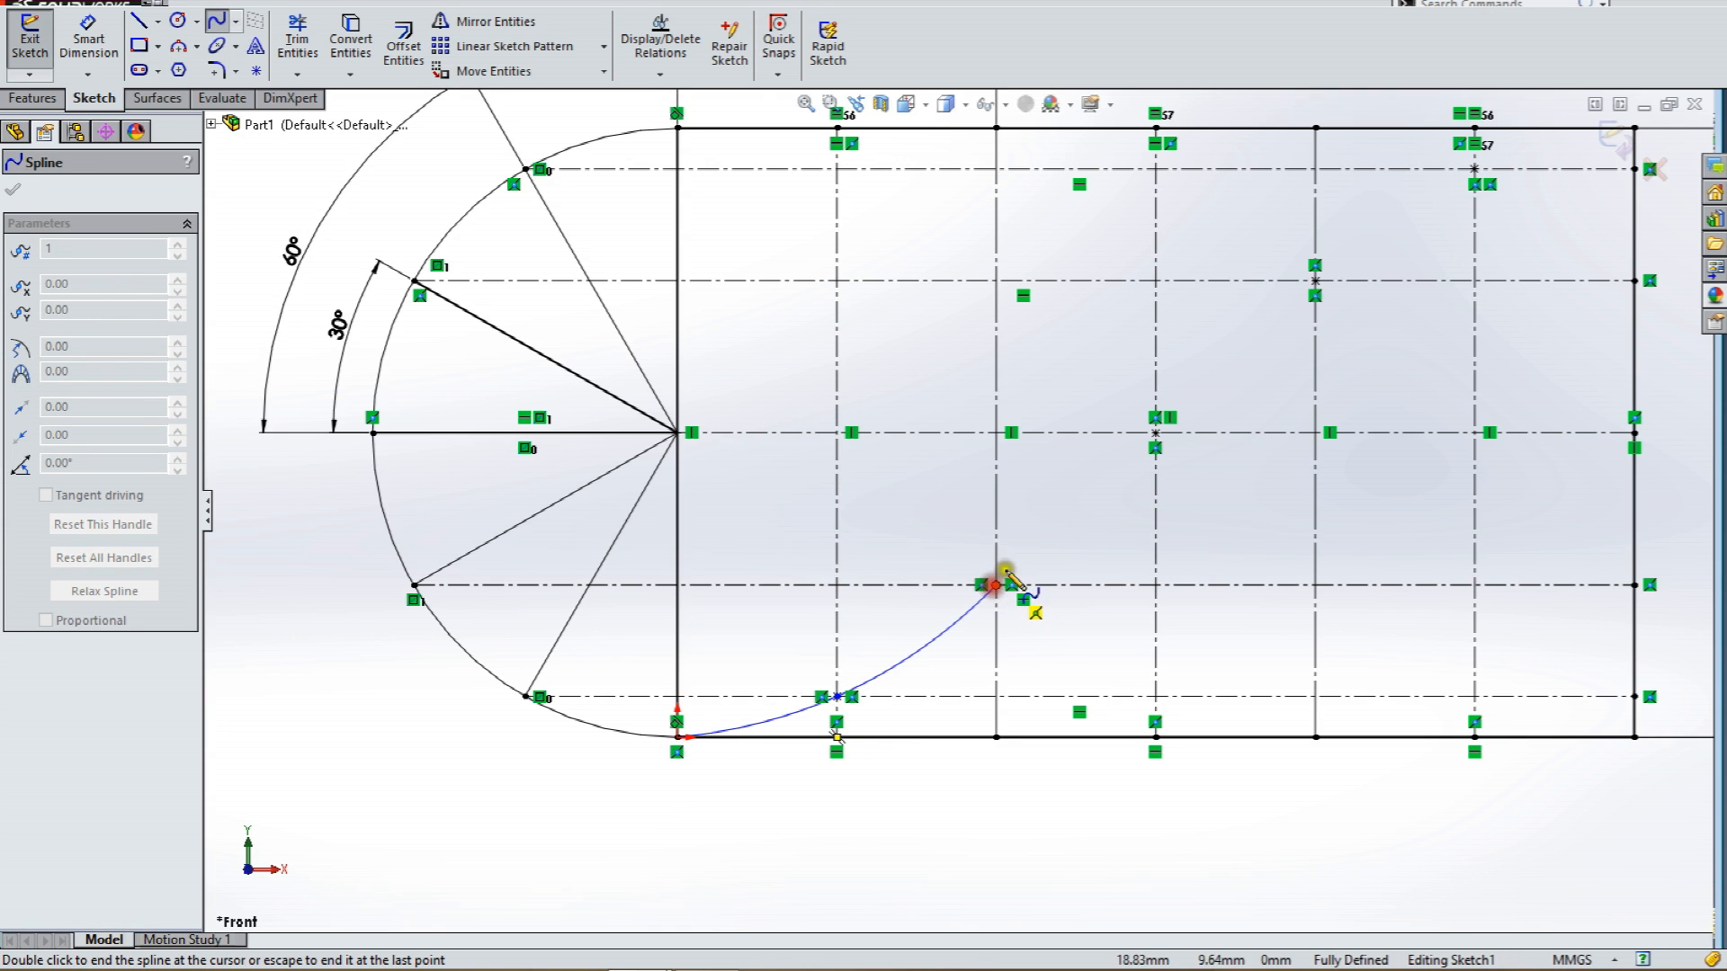
click(1156, 432)
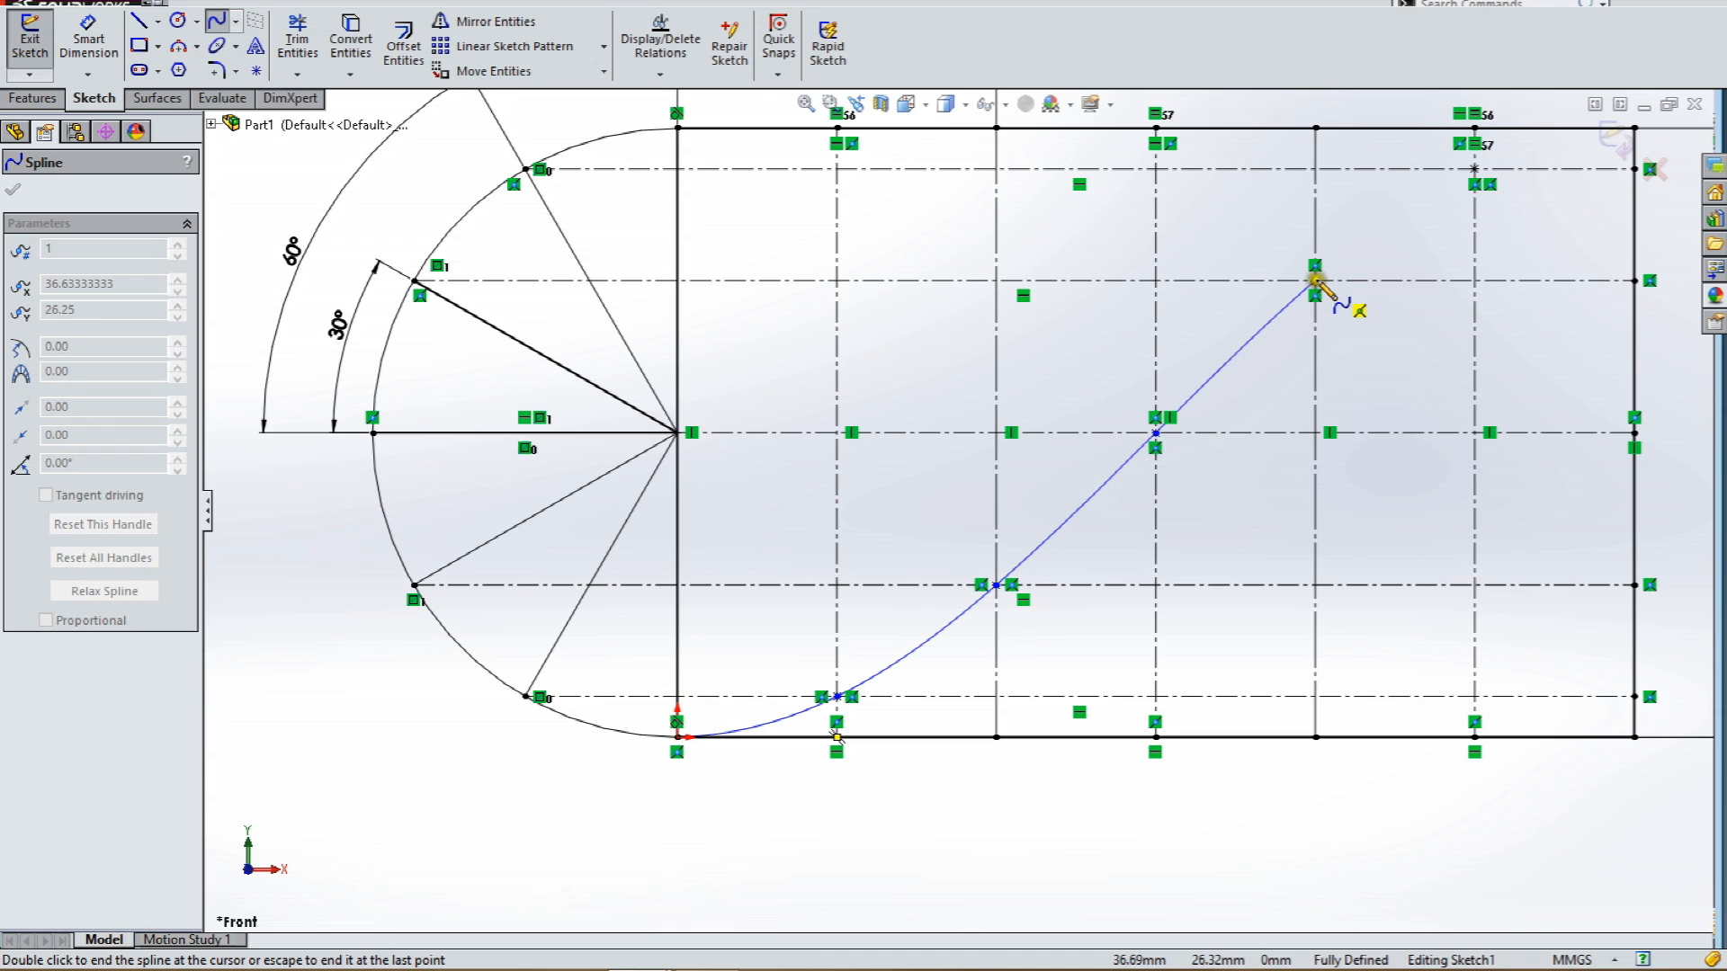
click(1315, 281)
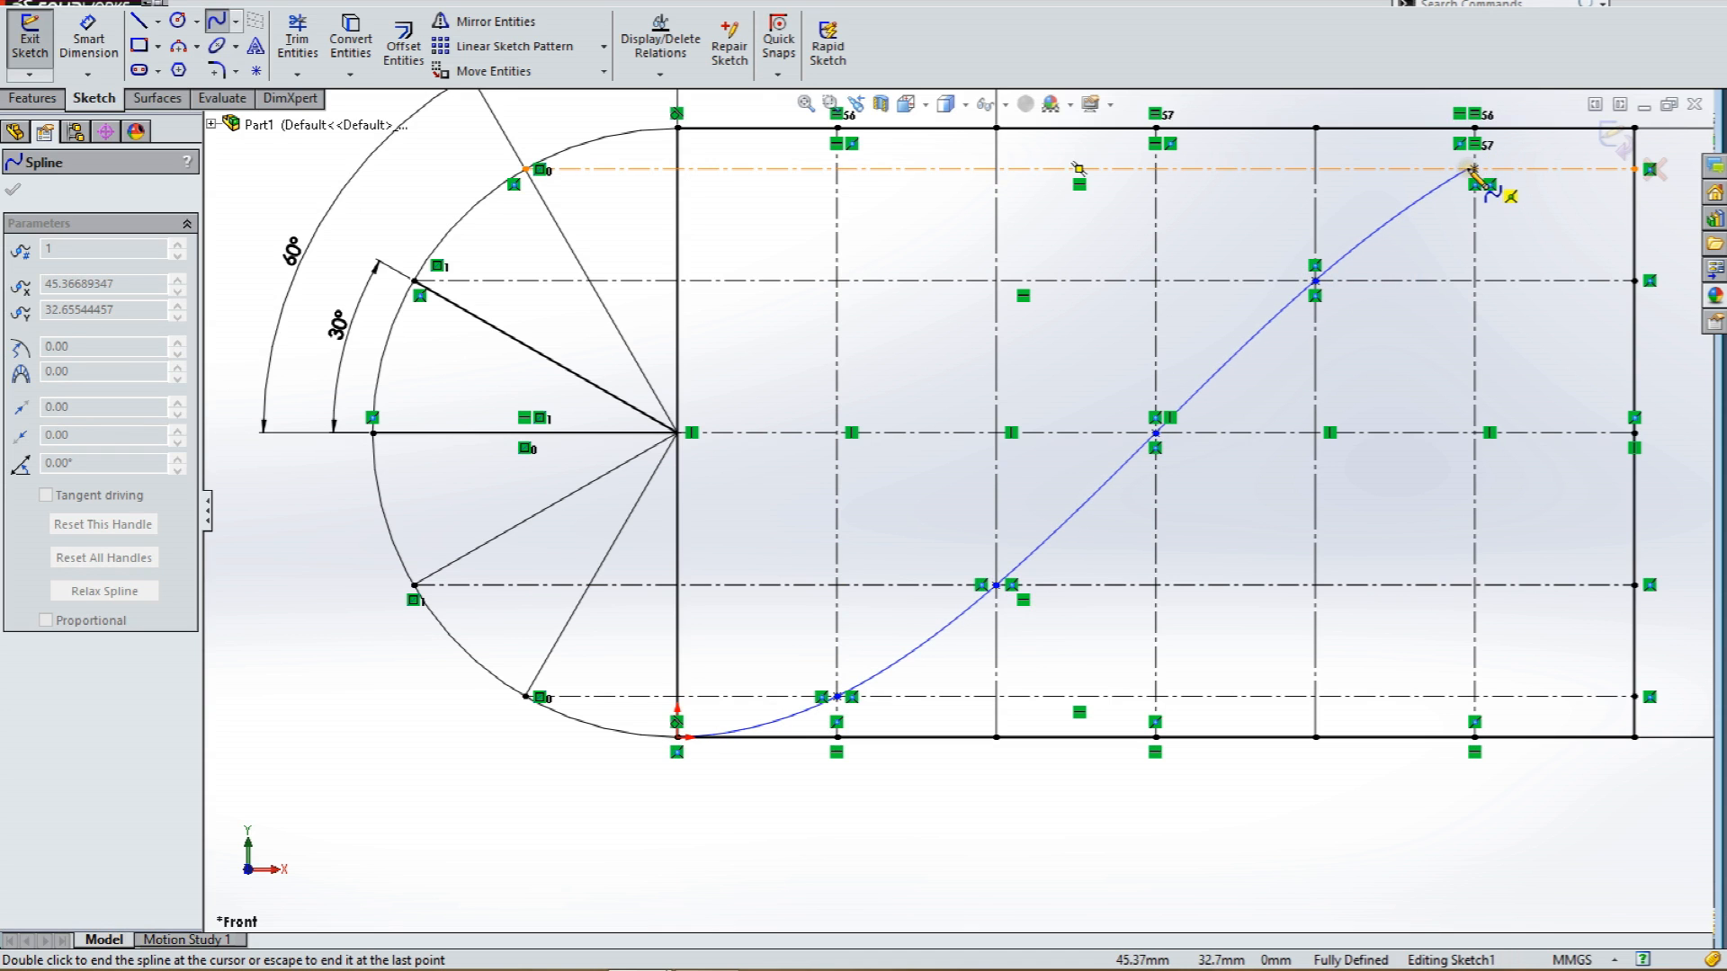
click(1475, 169)
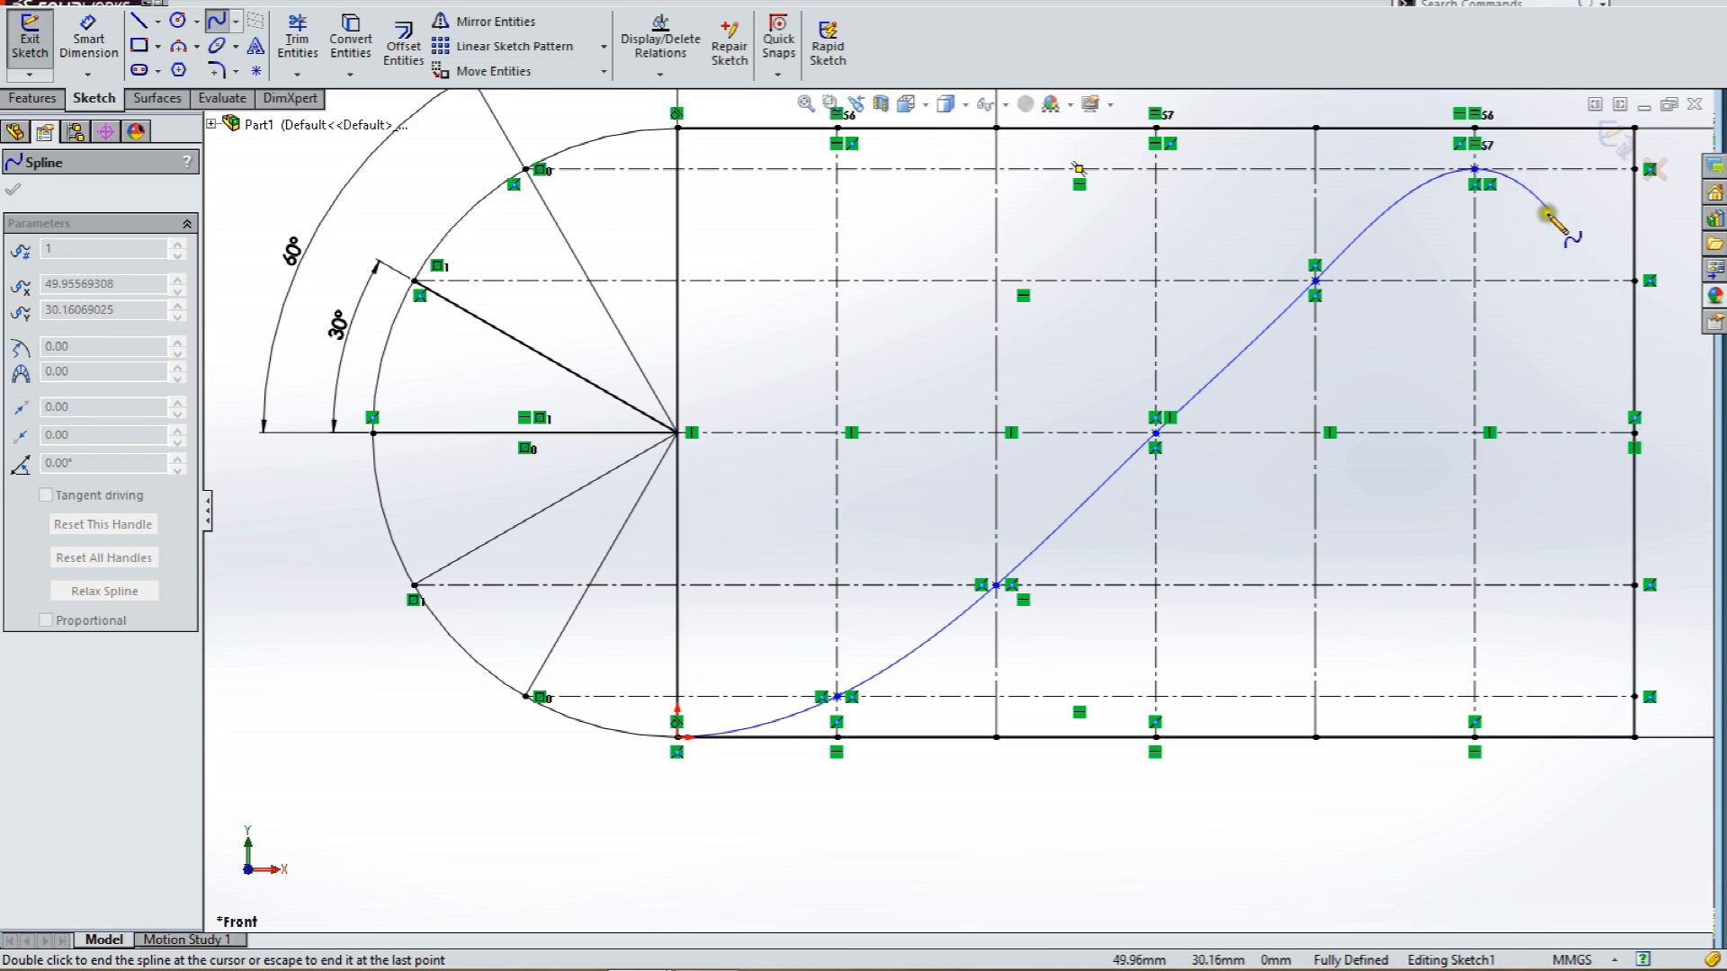
key(z)
scroll(1507, 193, down, 1)
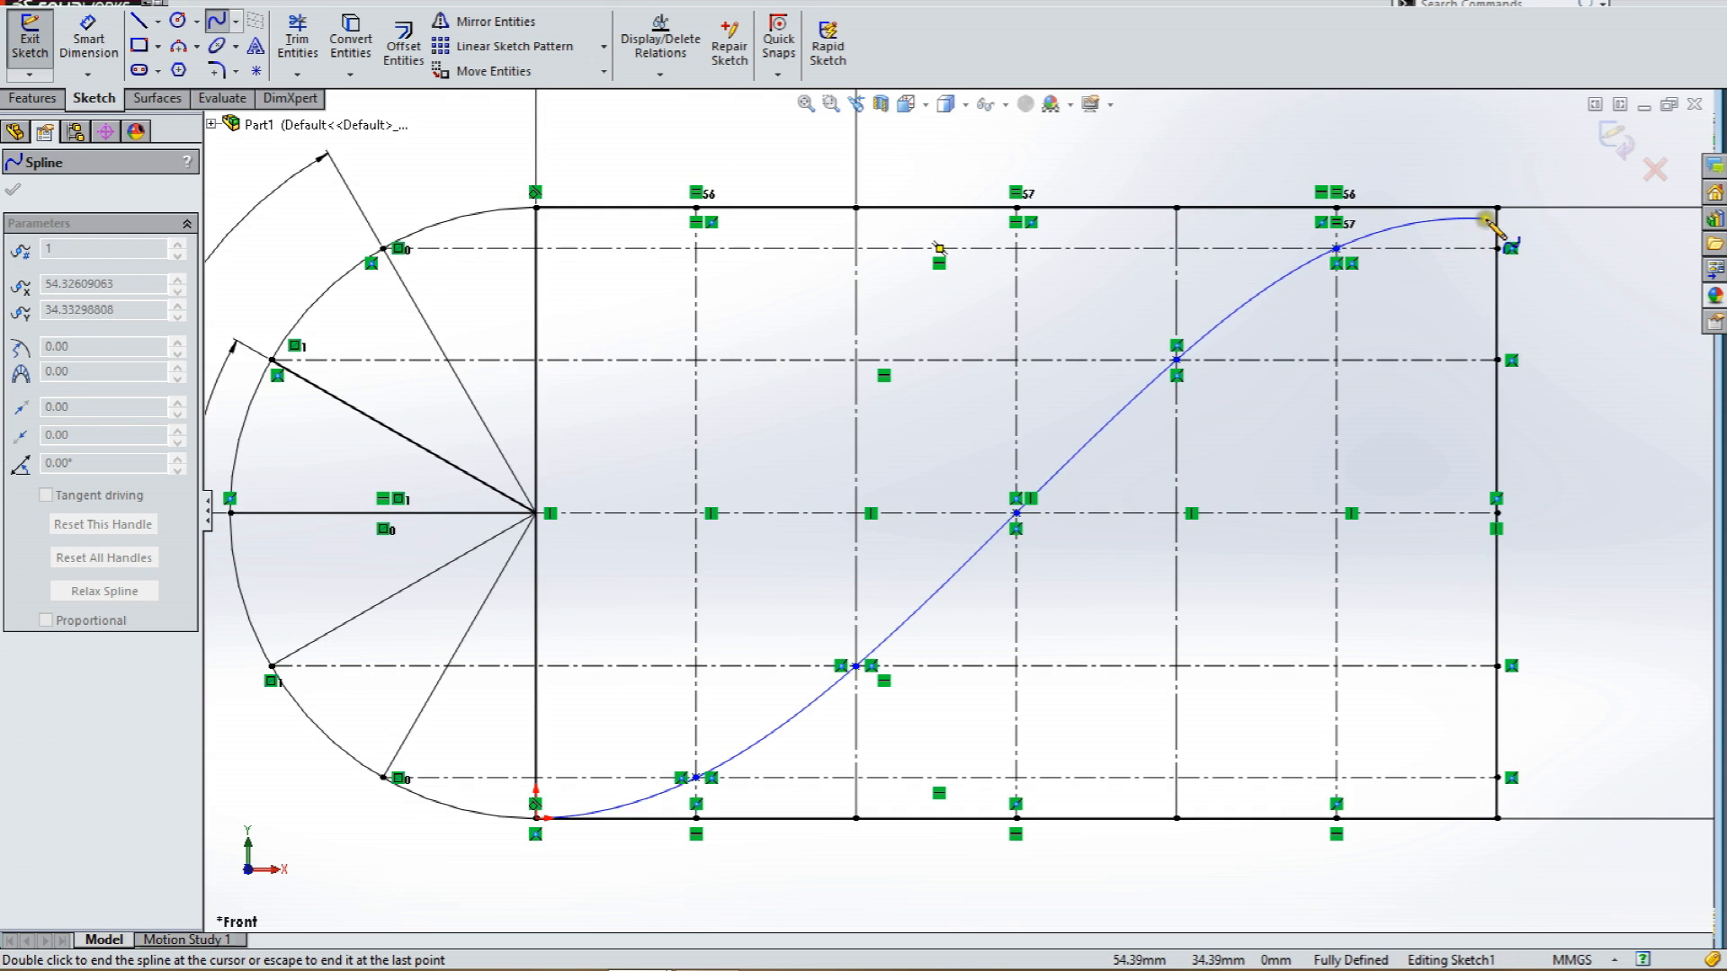
click(1497, 208)
key(Escape)
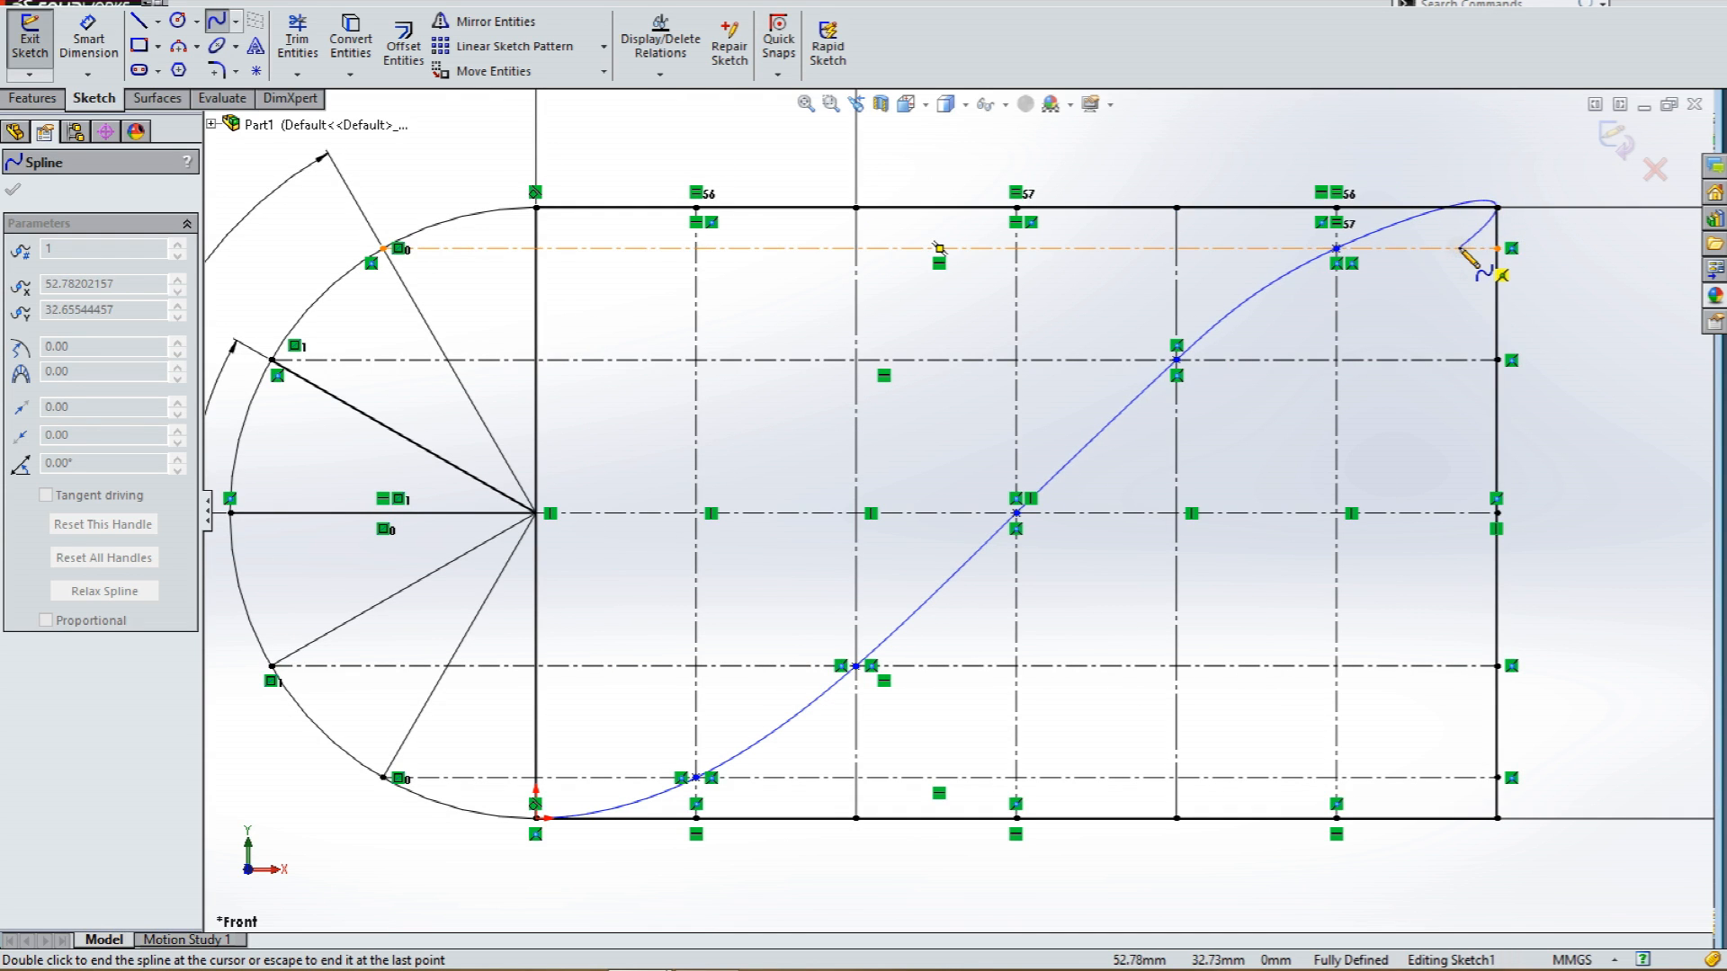
key(Escape)
scroll(1103, 491, up, 2)
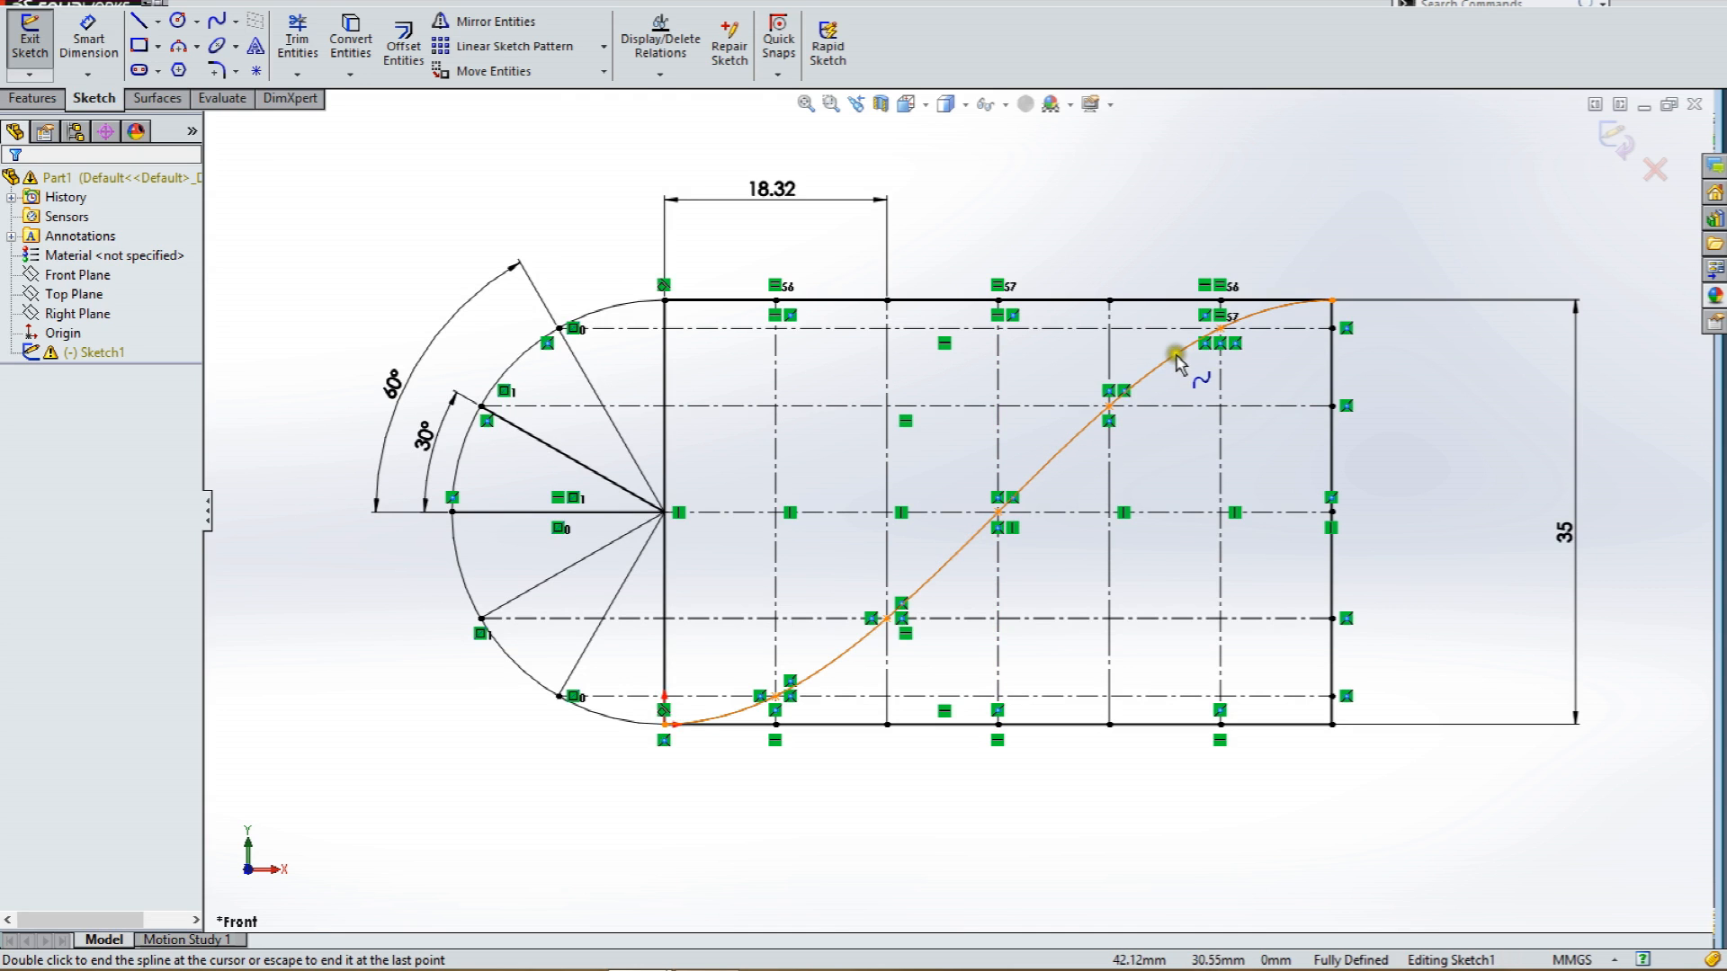
key(f)
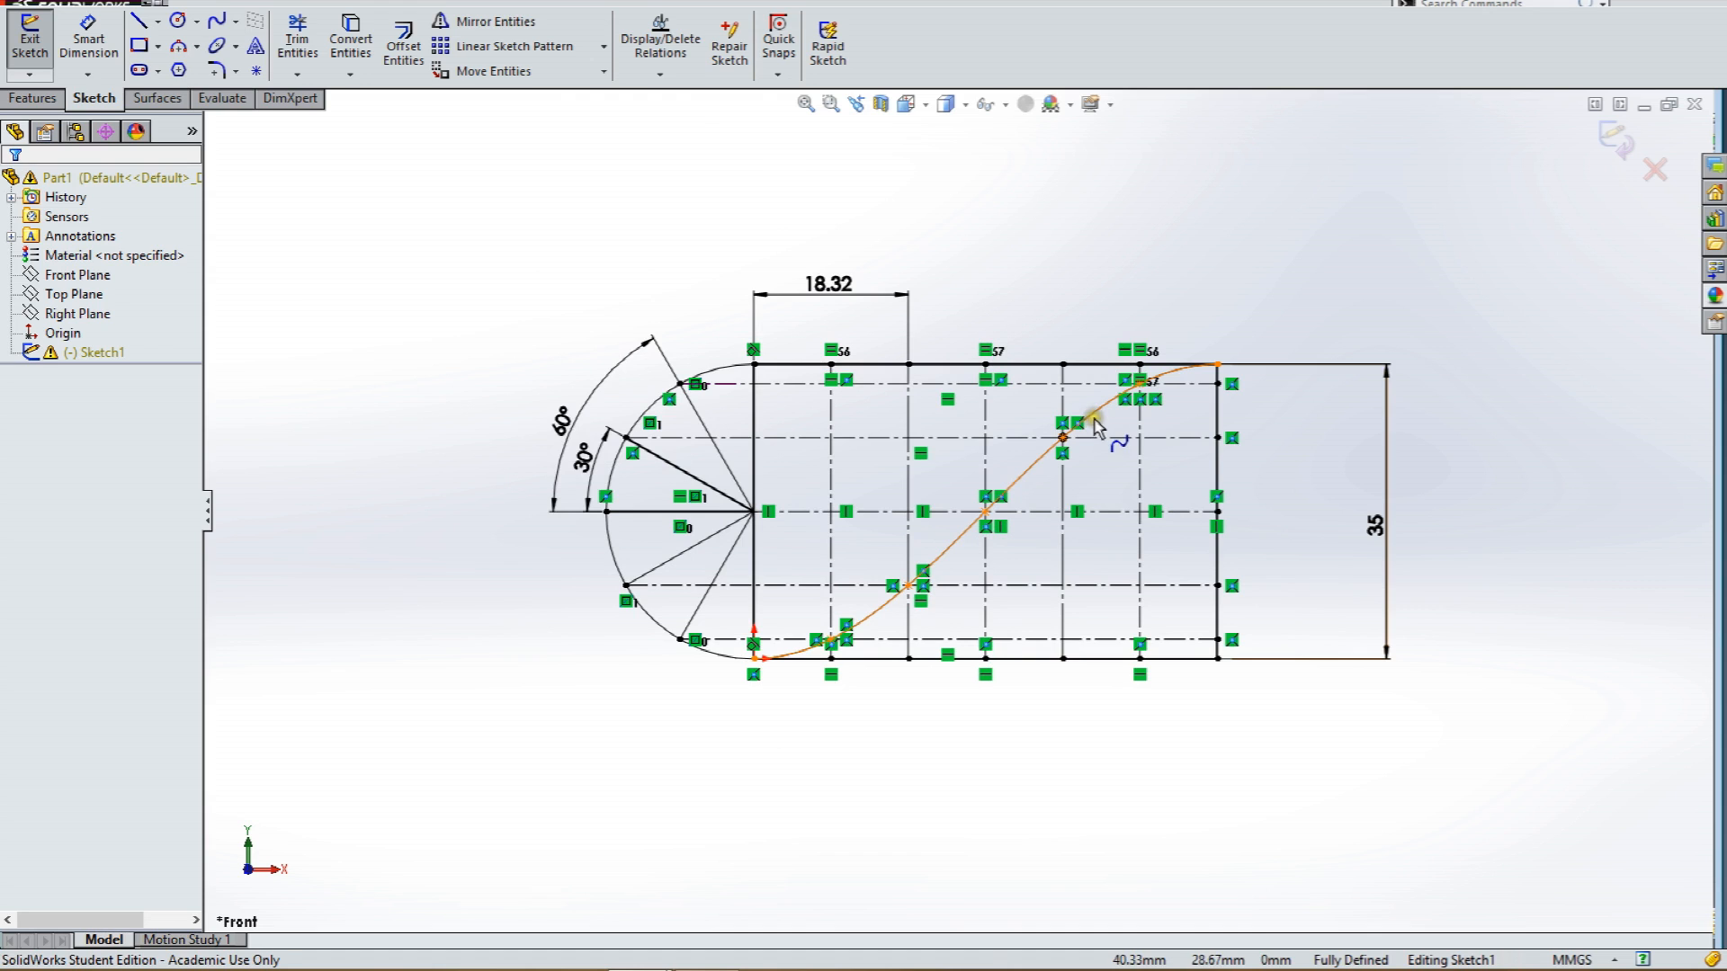
scroll(1028, 497, down, 1)
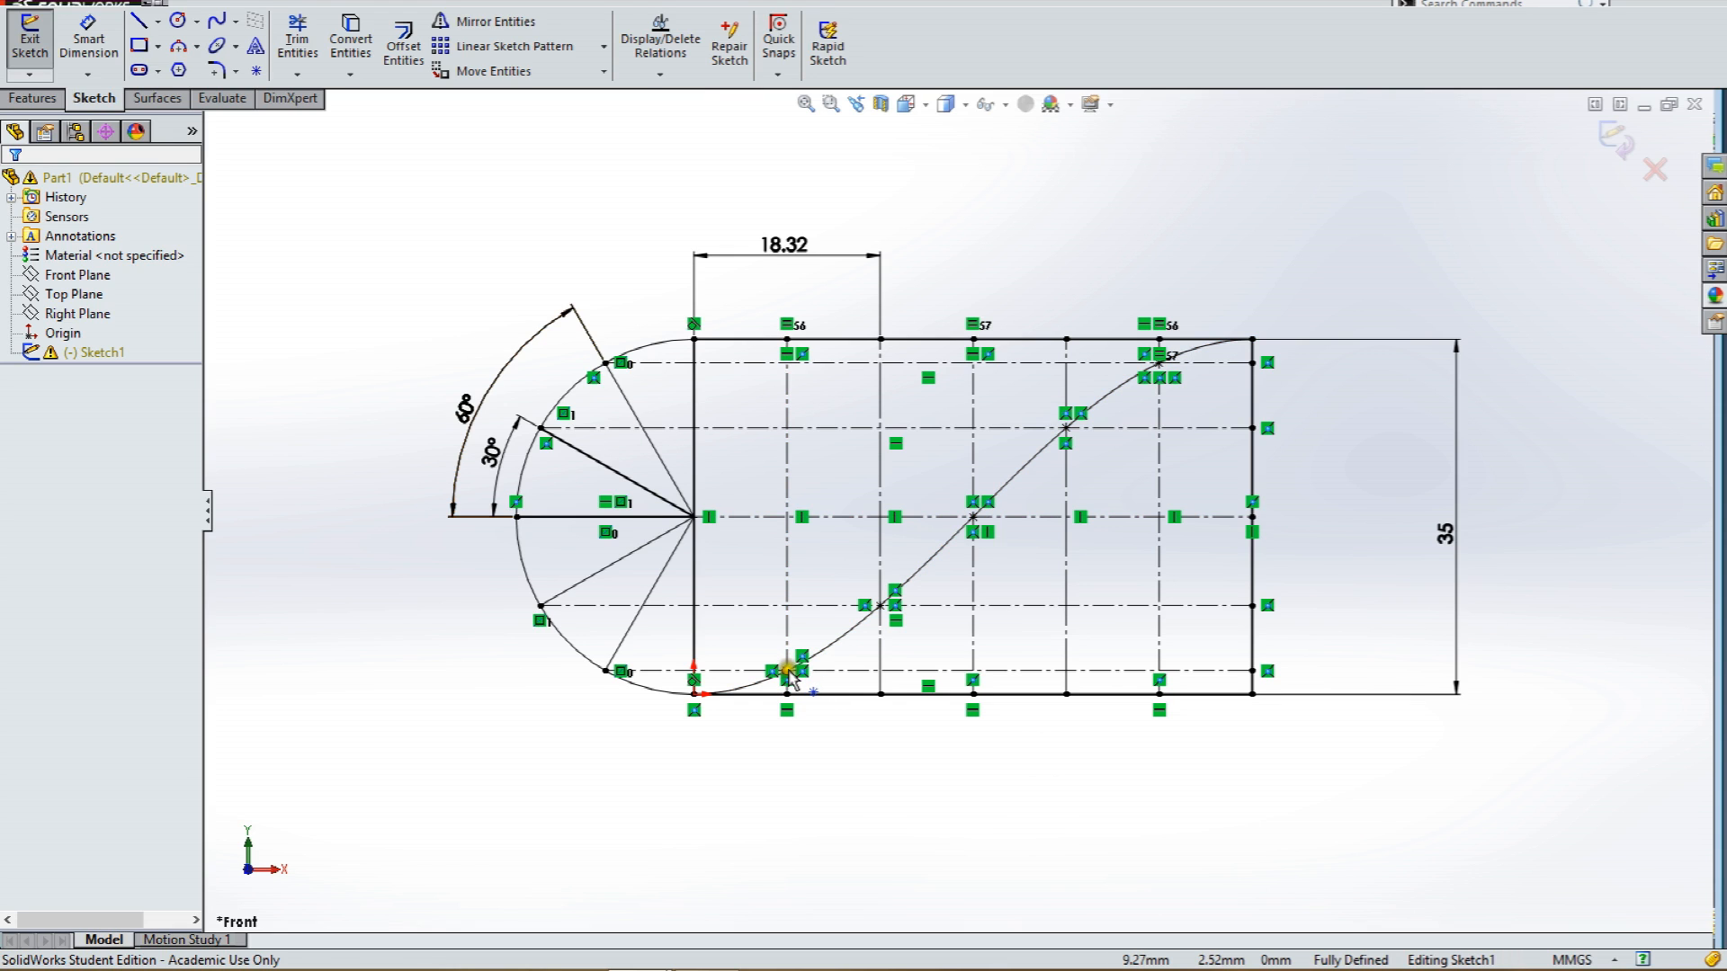
click(817, 694)
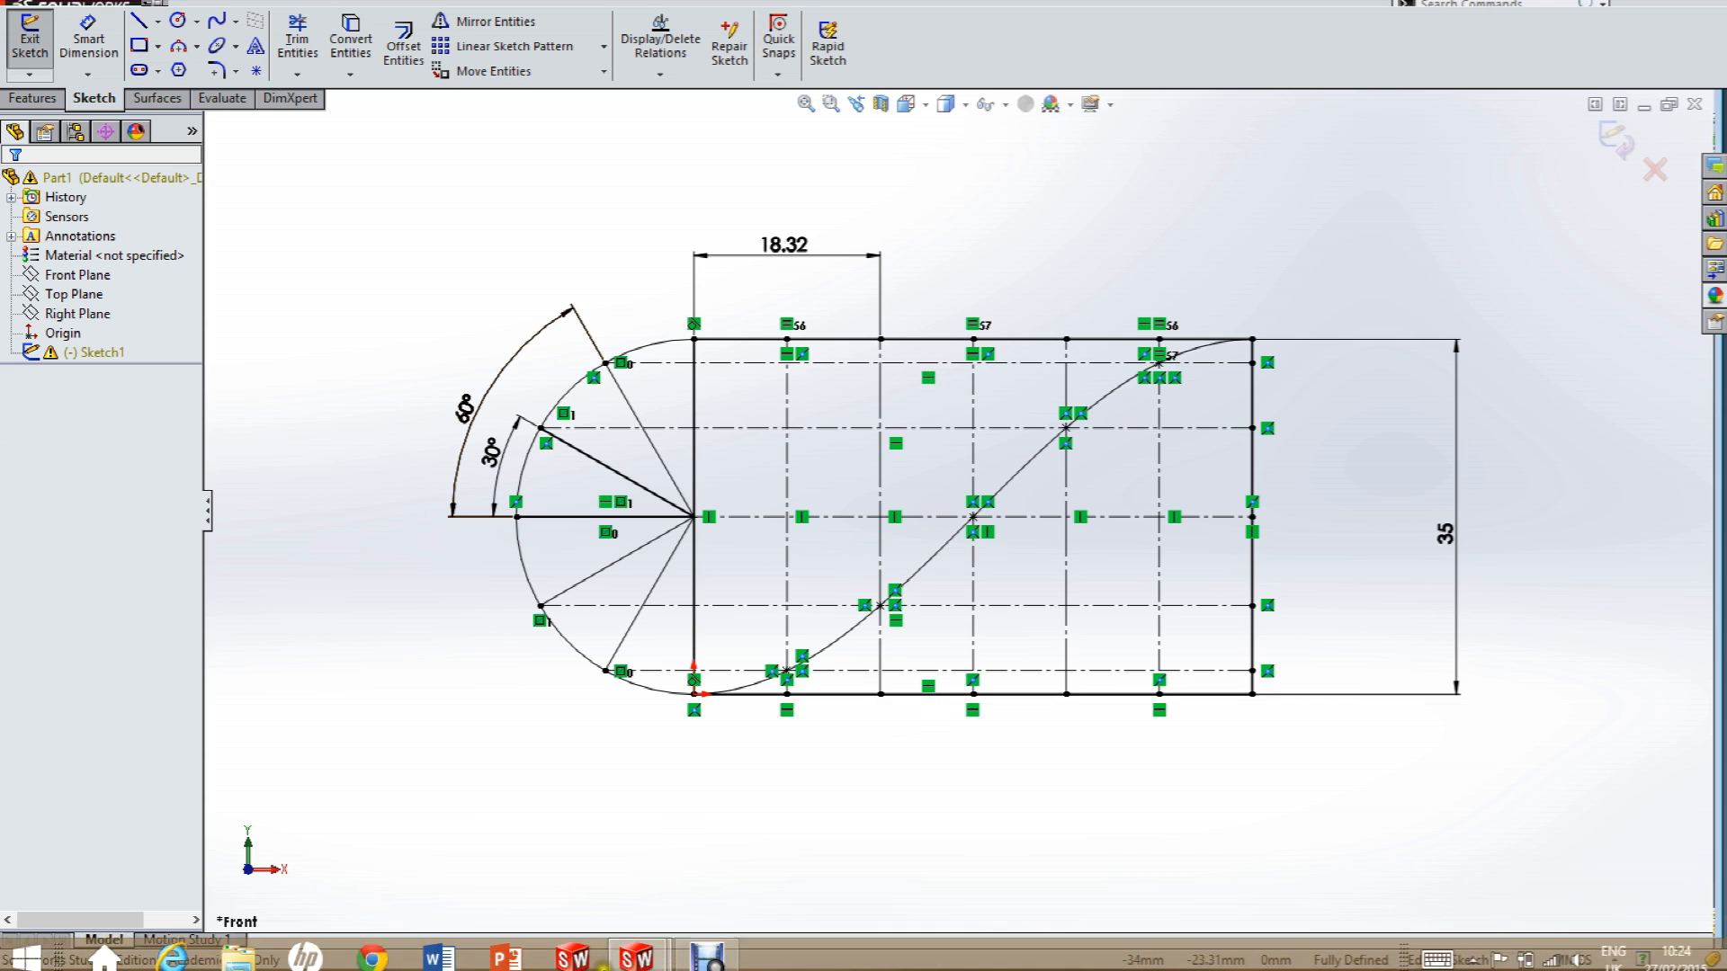
Switch to the Total Assembly window to examine the spiral gear's slots, and return to the Part1 sketch.
mouse_move(634, 958)
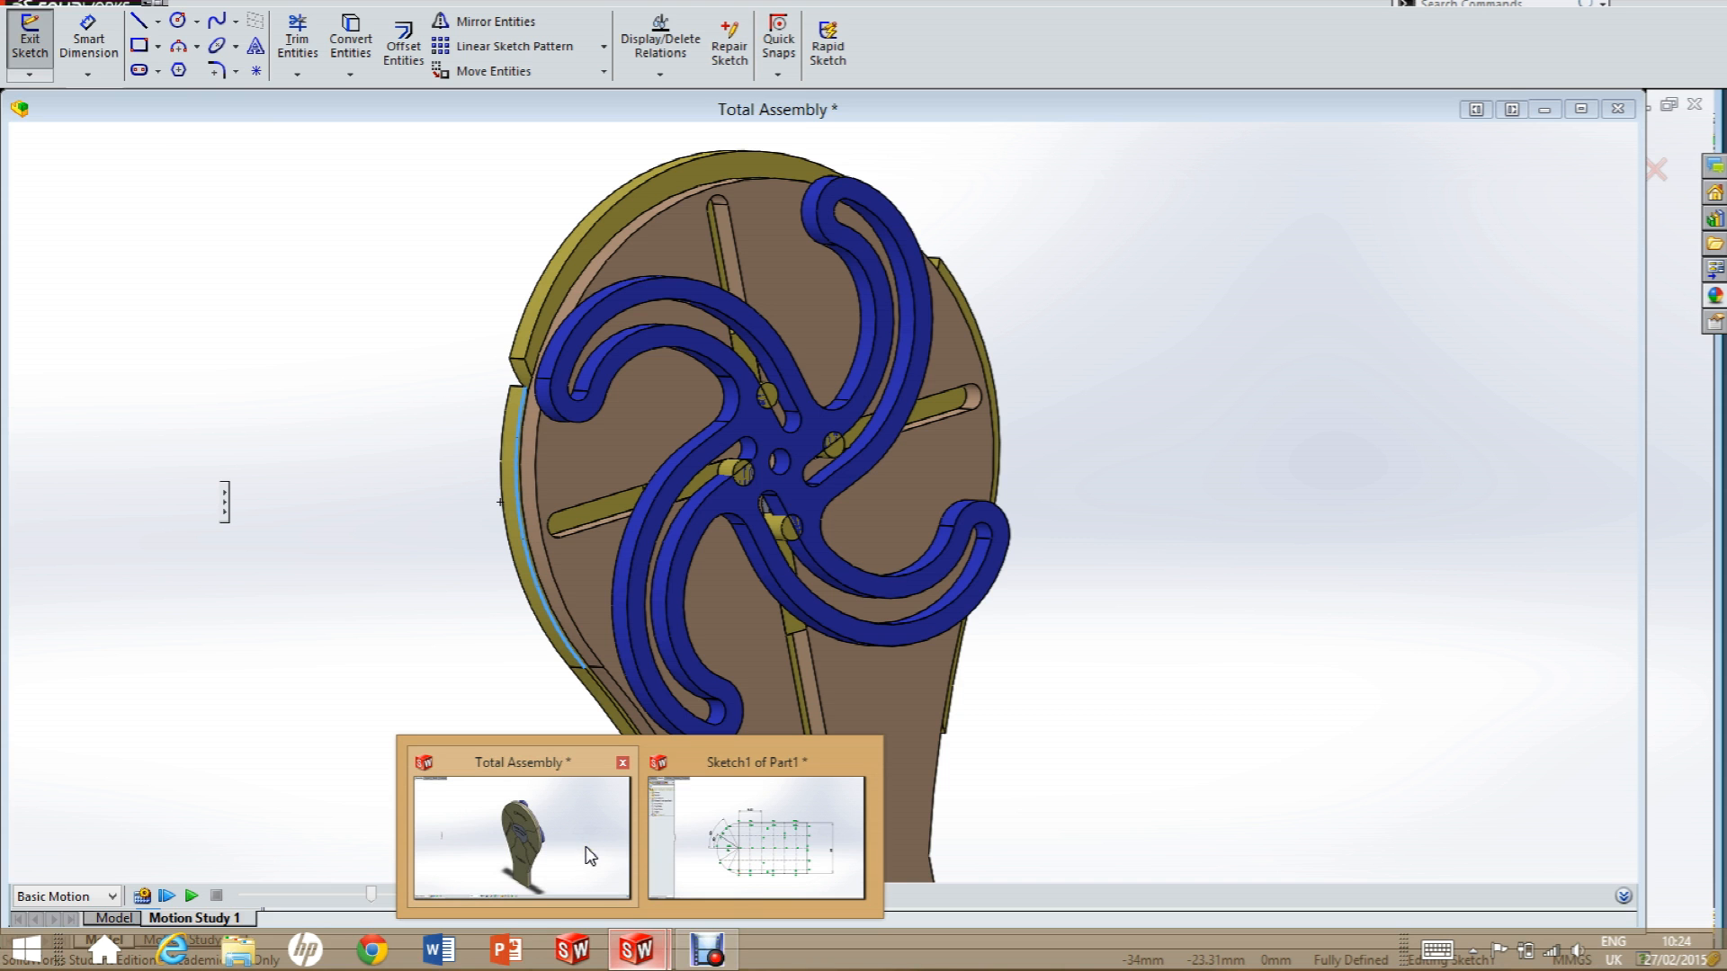
click(585, 848)
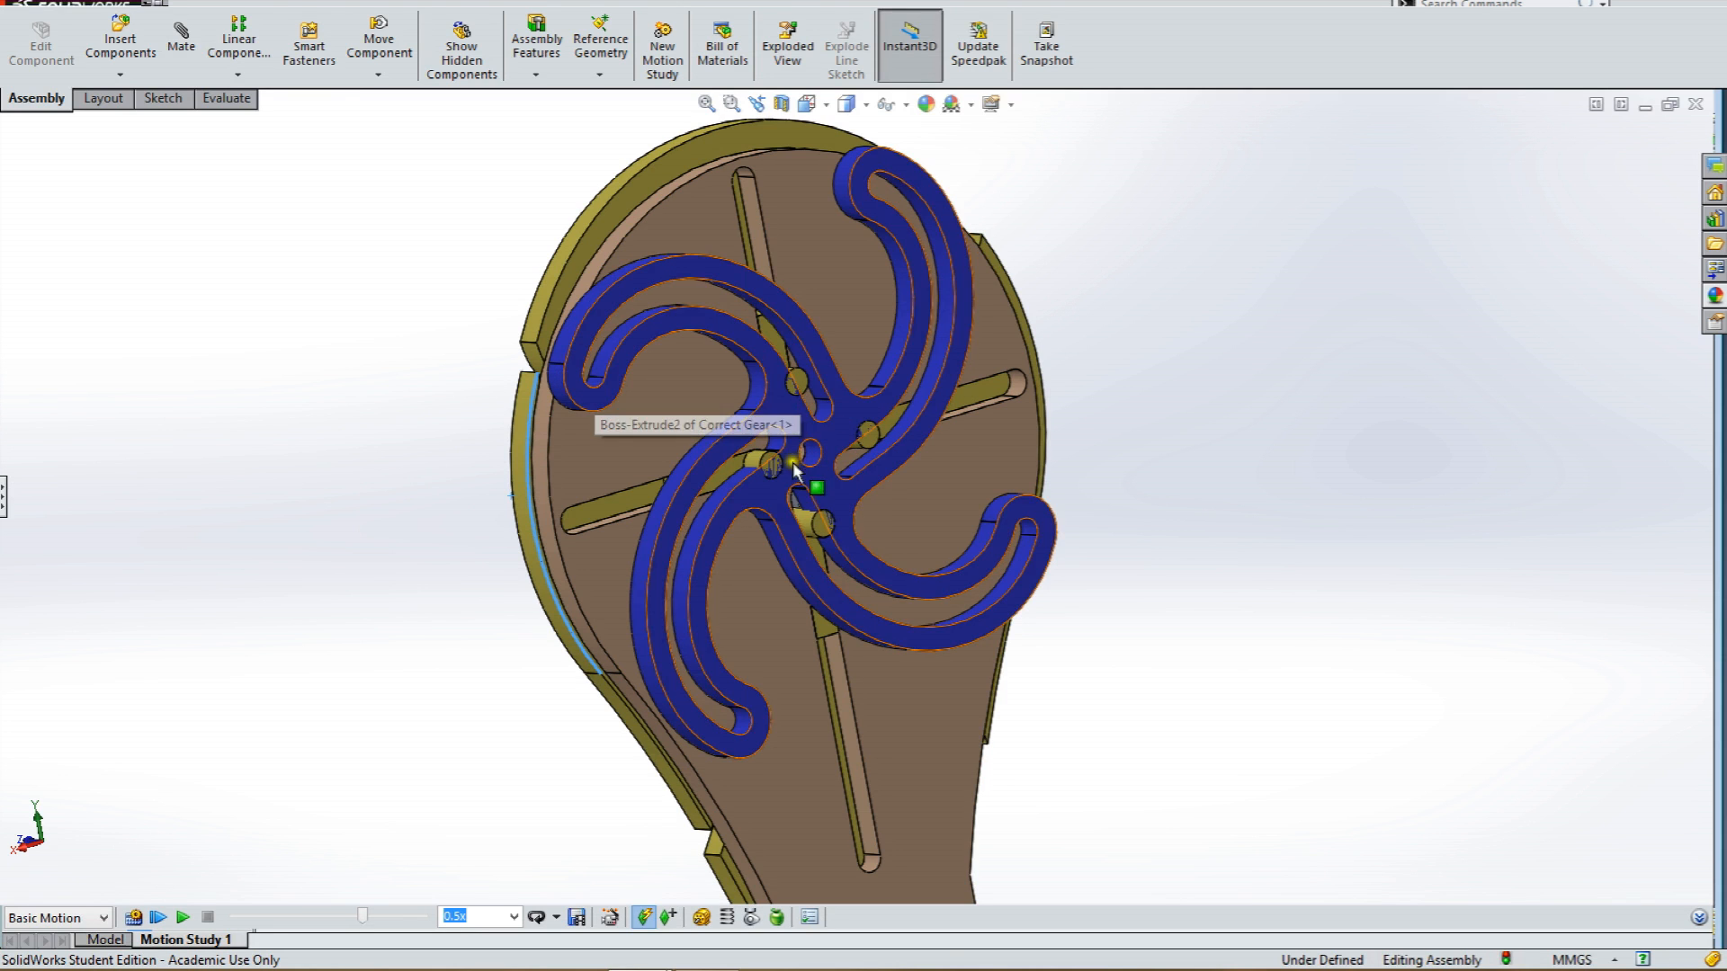
mouse_move(566, 963)
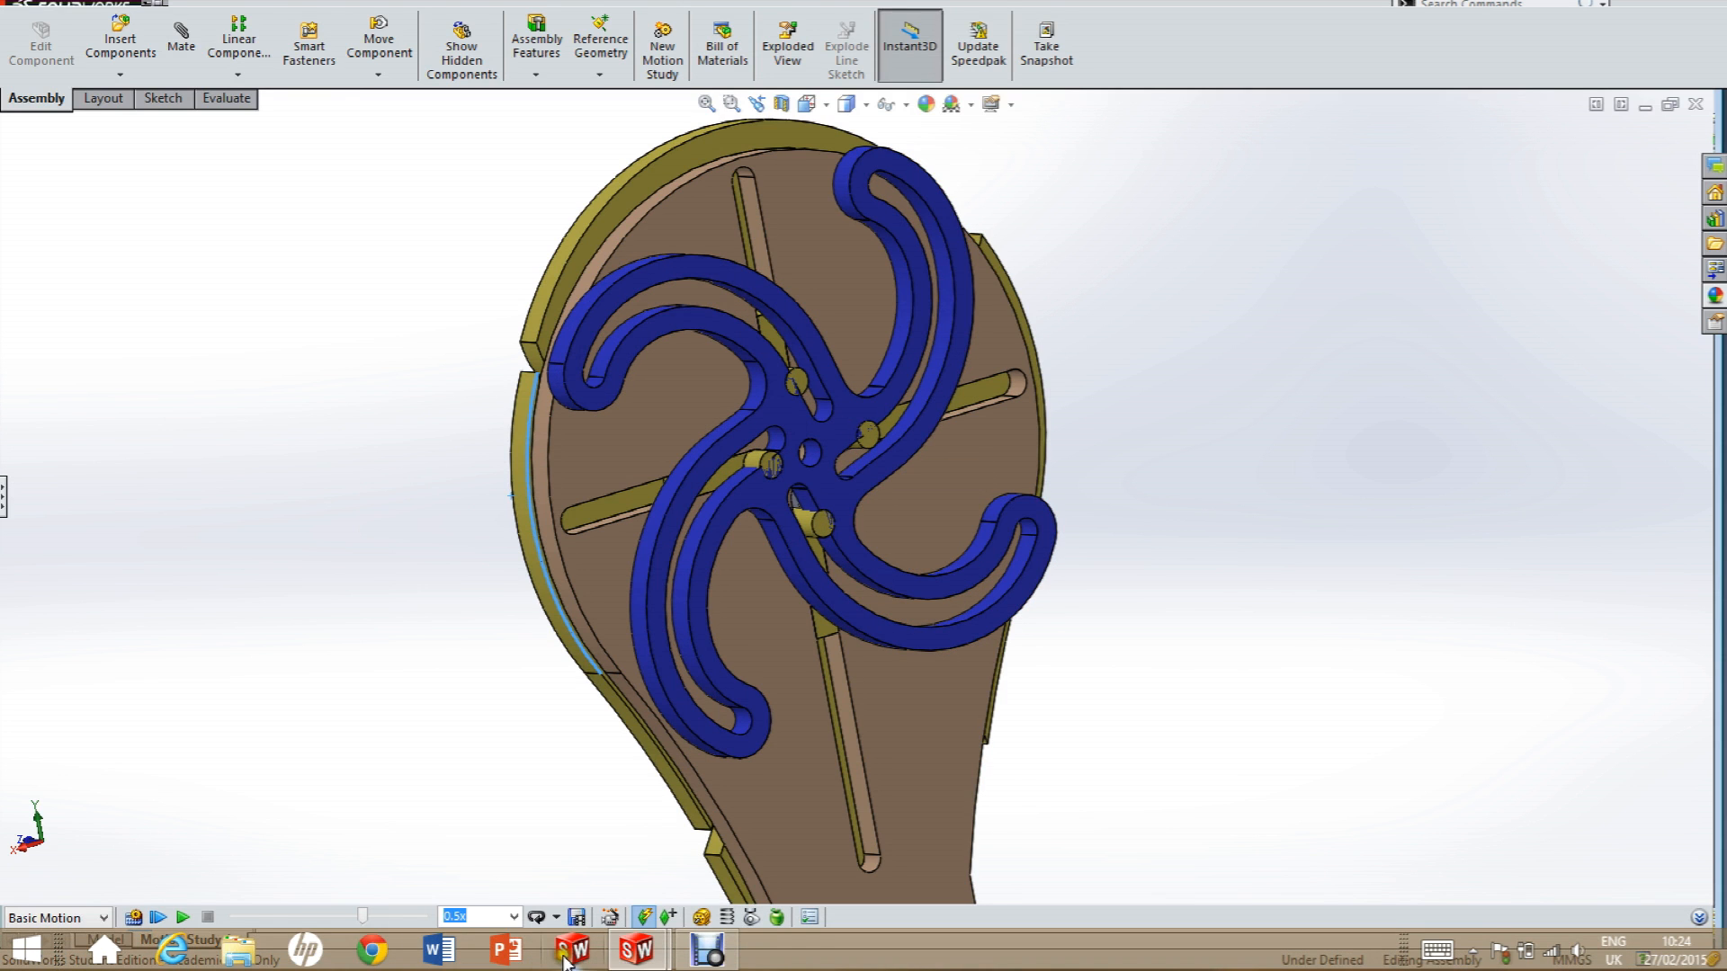
mouse_move(627, 958)
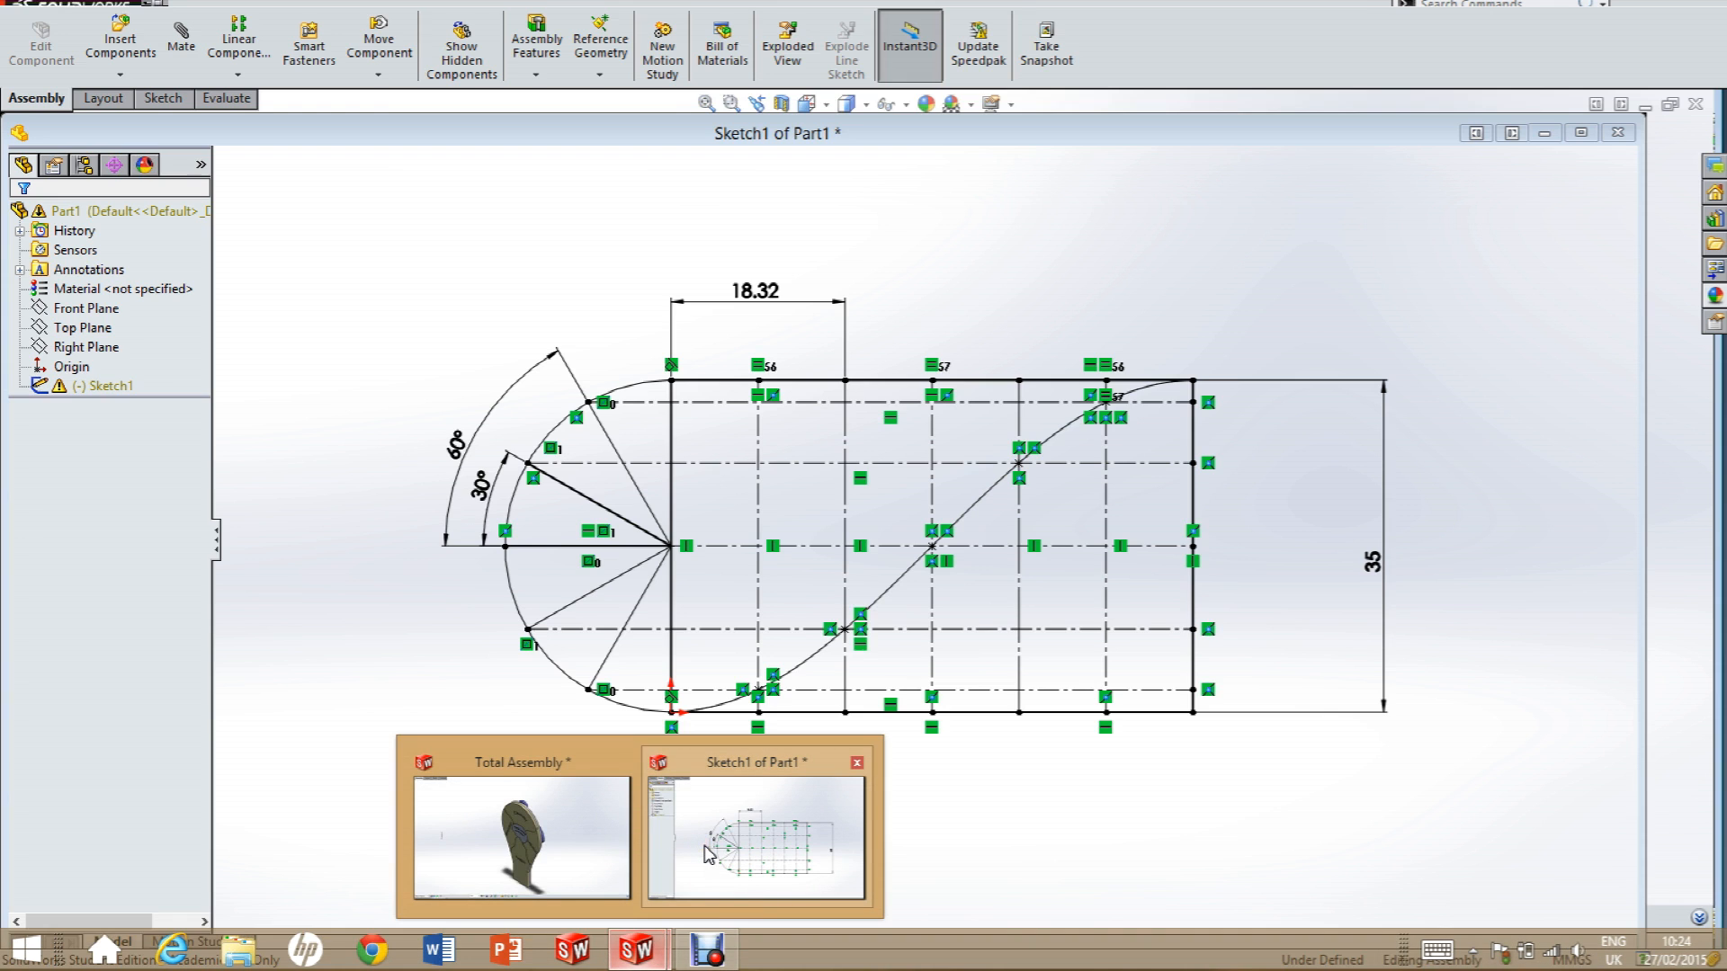
click(709, 854)
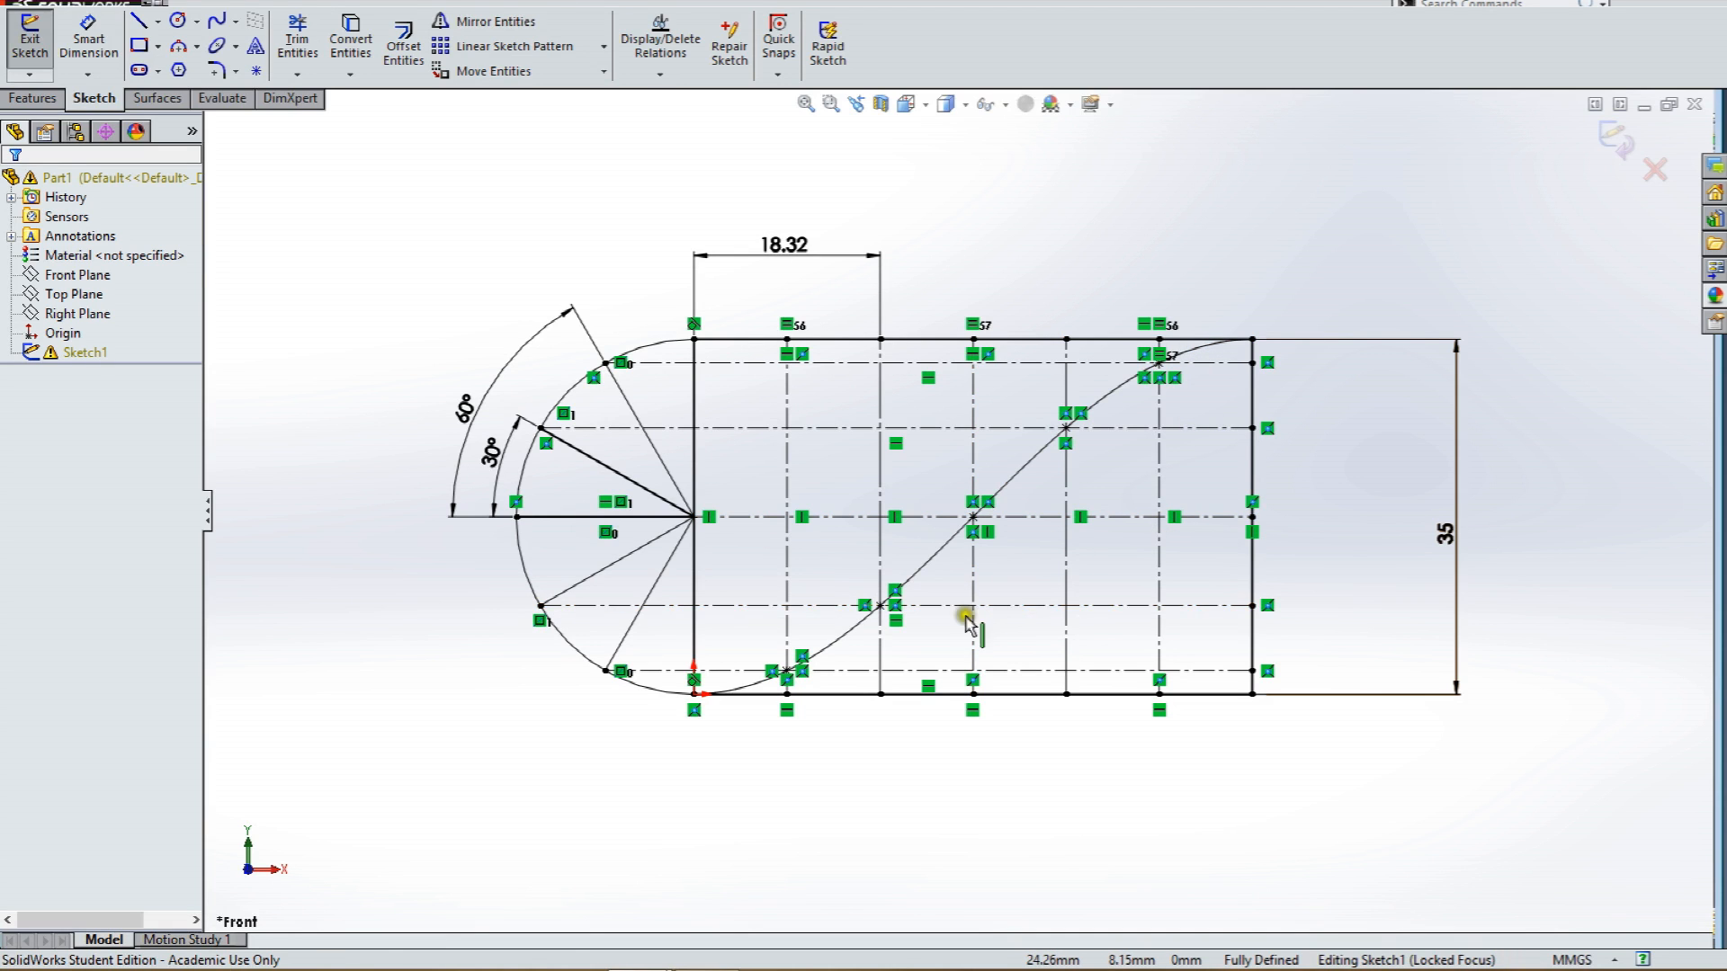
Add a driven vertical dimension from the rectangle's lower edge to the lowest spline point above the origin.
click(95, 42)
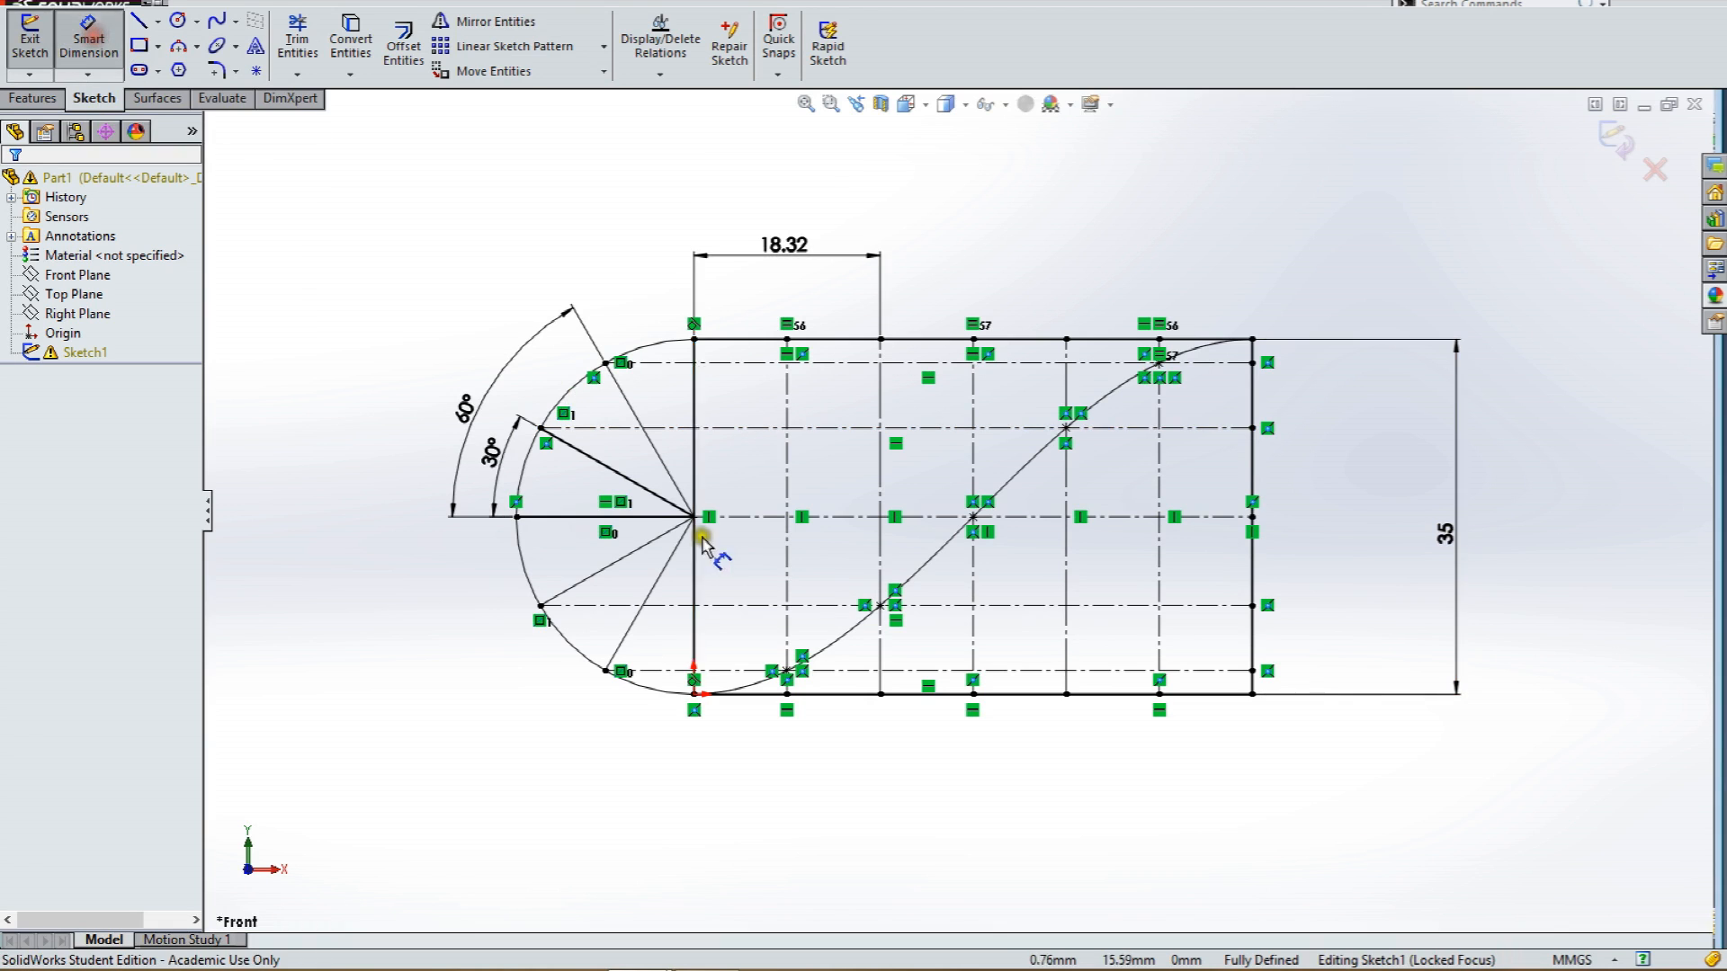
click(787, 672)
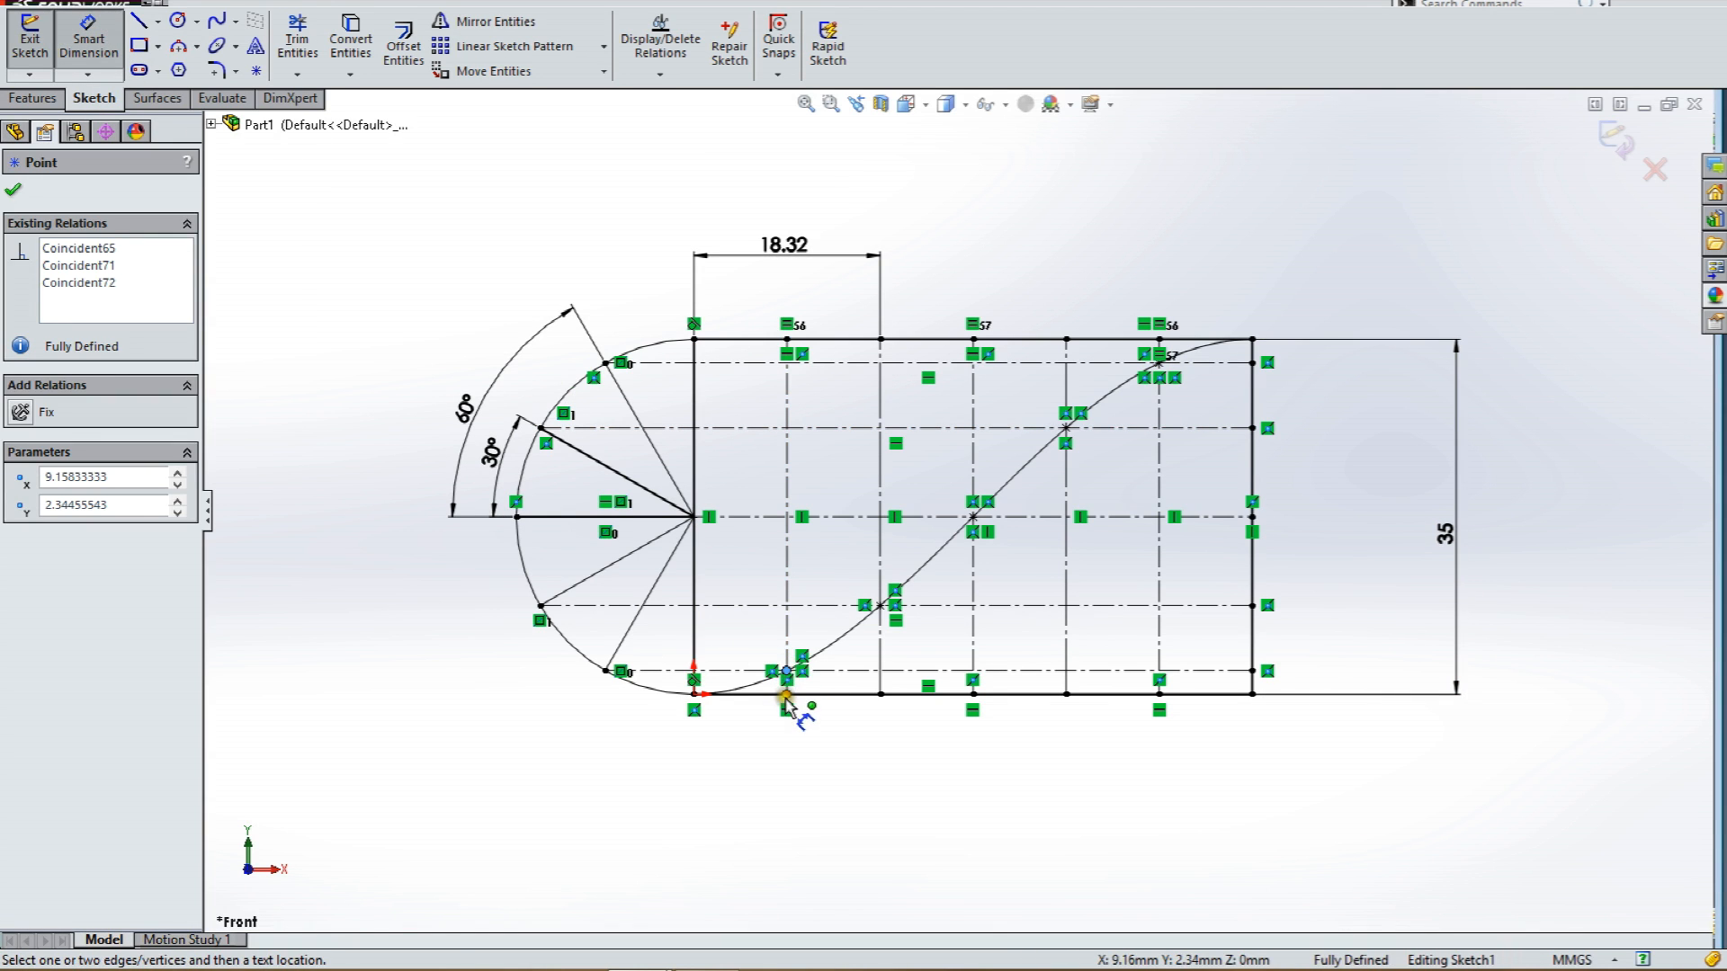
click(787, 694)
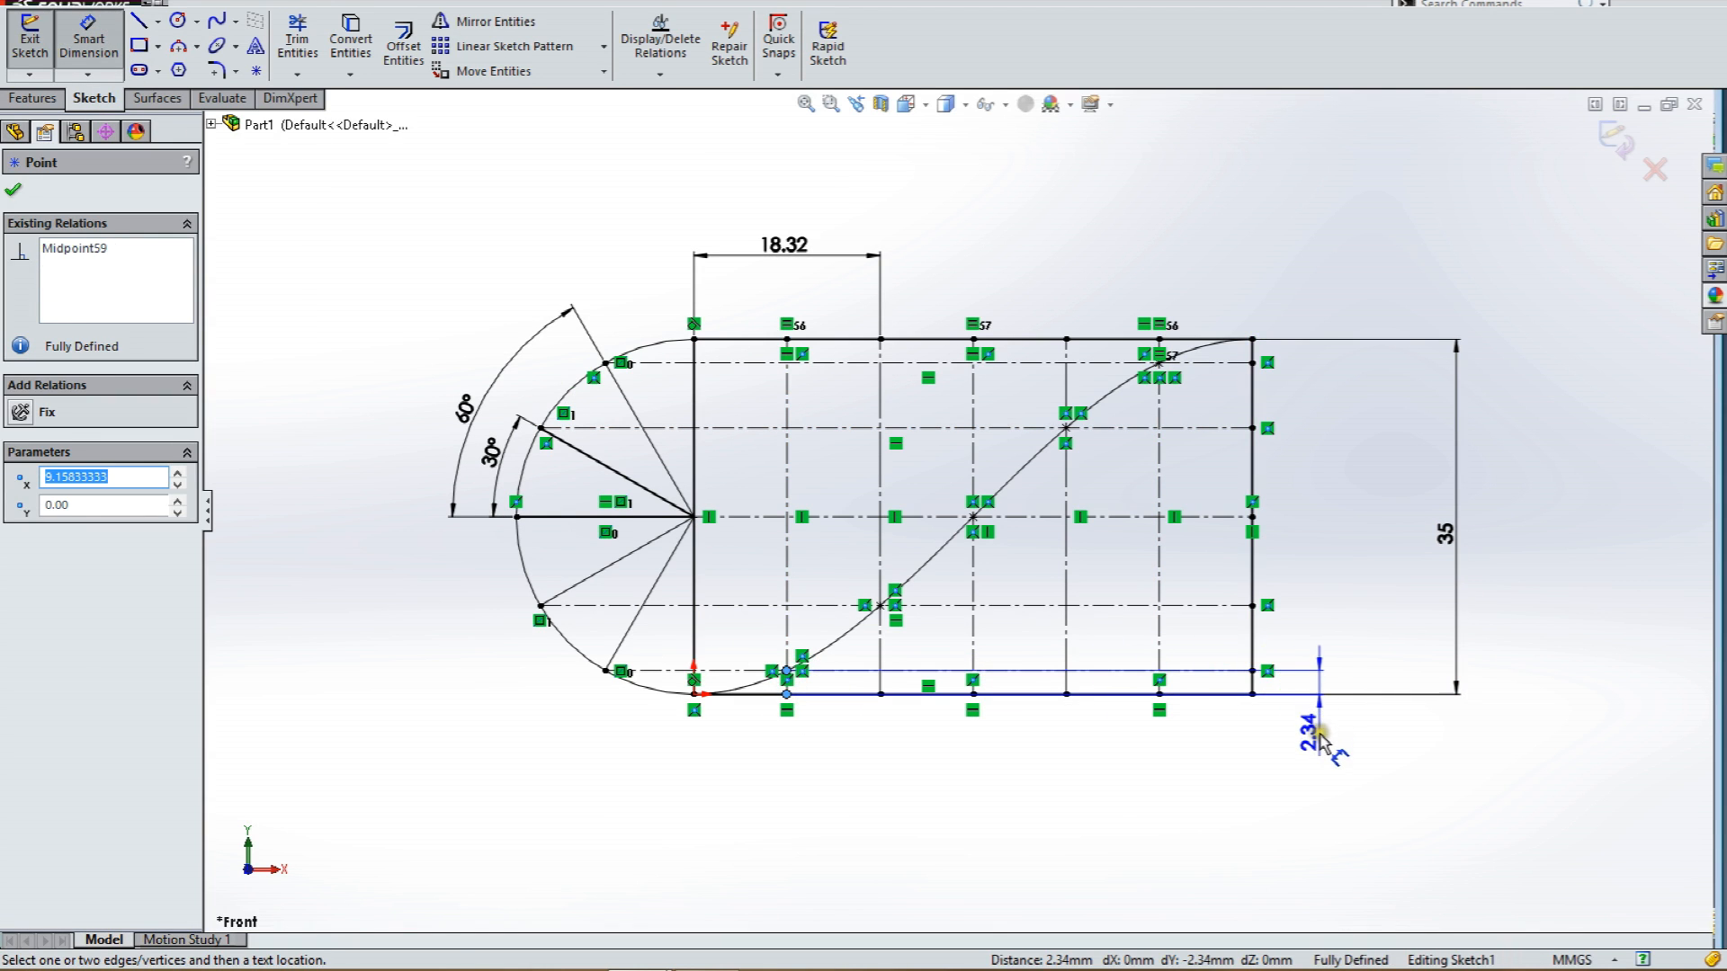
click(1319, 742)
click(979, 457)
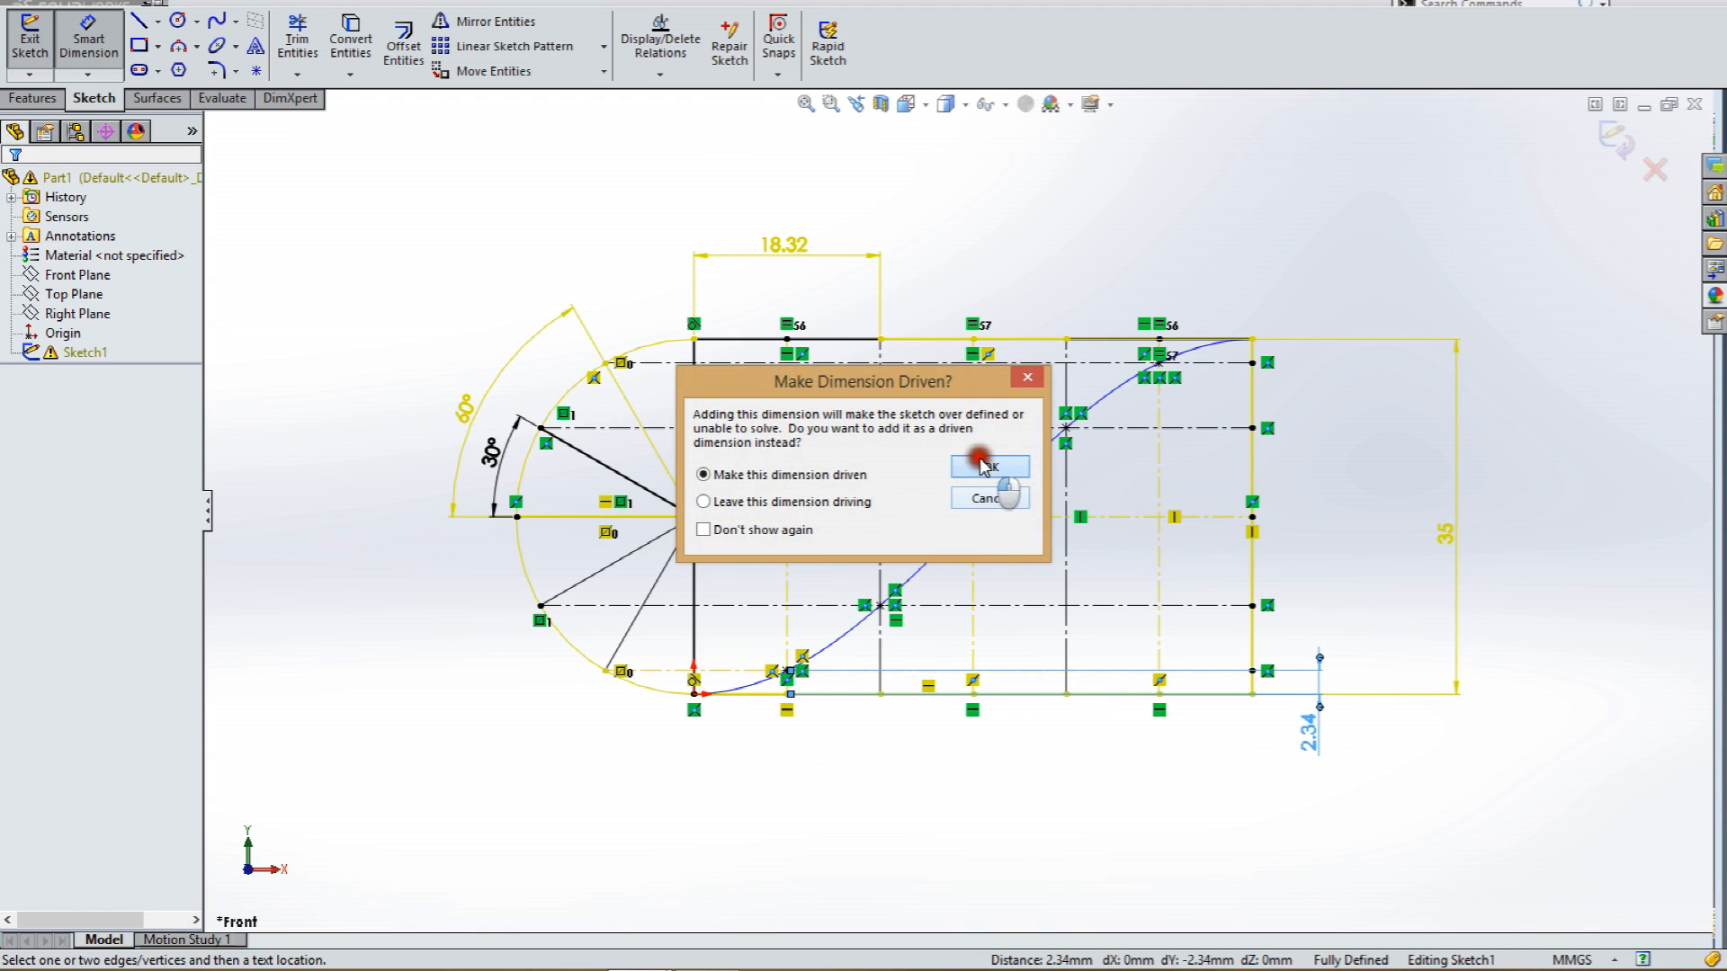
Add a driven vertical dimension from the rectangle's lower edge to the spline point on the second vertical construction line.
click(879, 606)
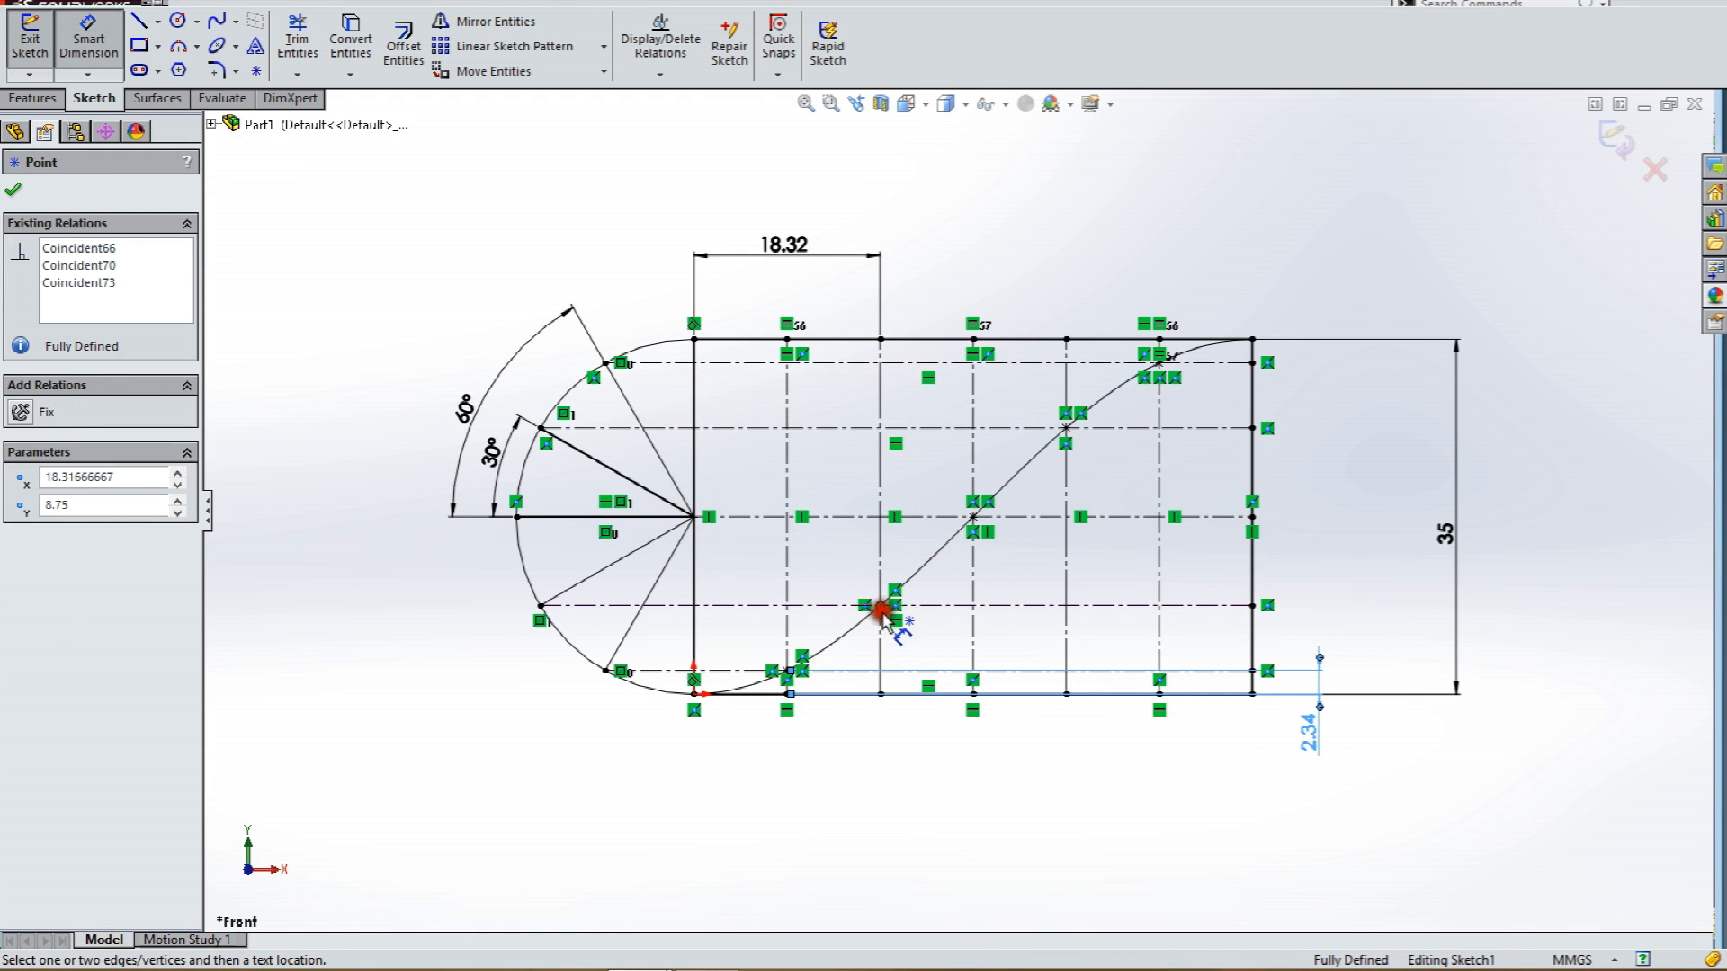
click(880, 695)
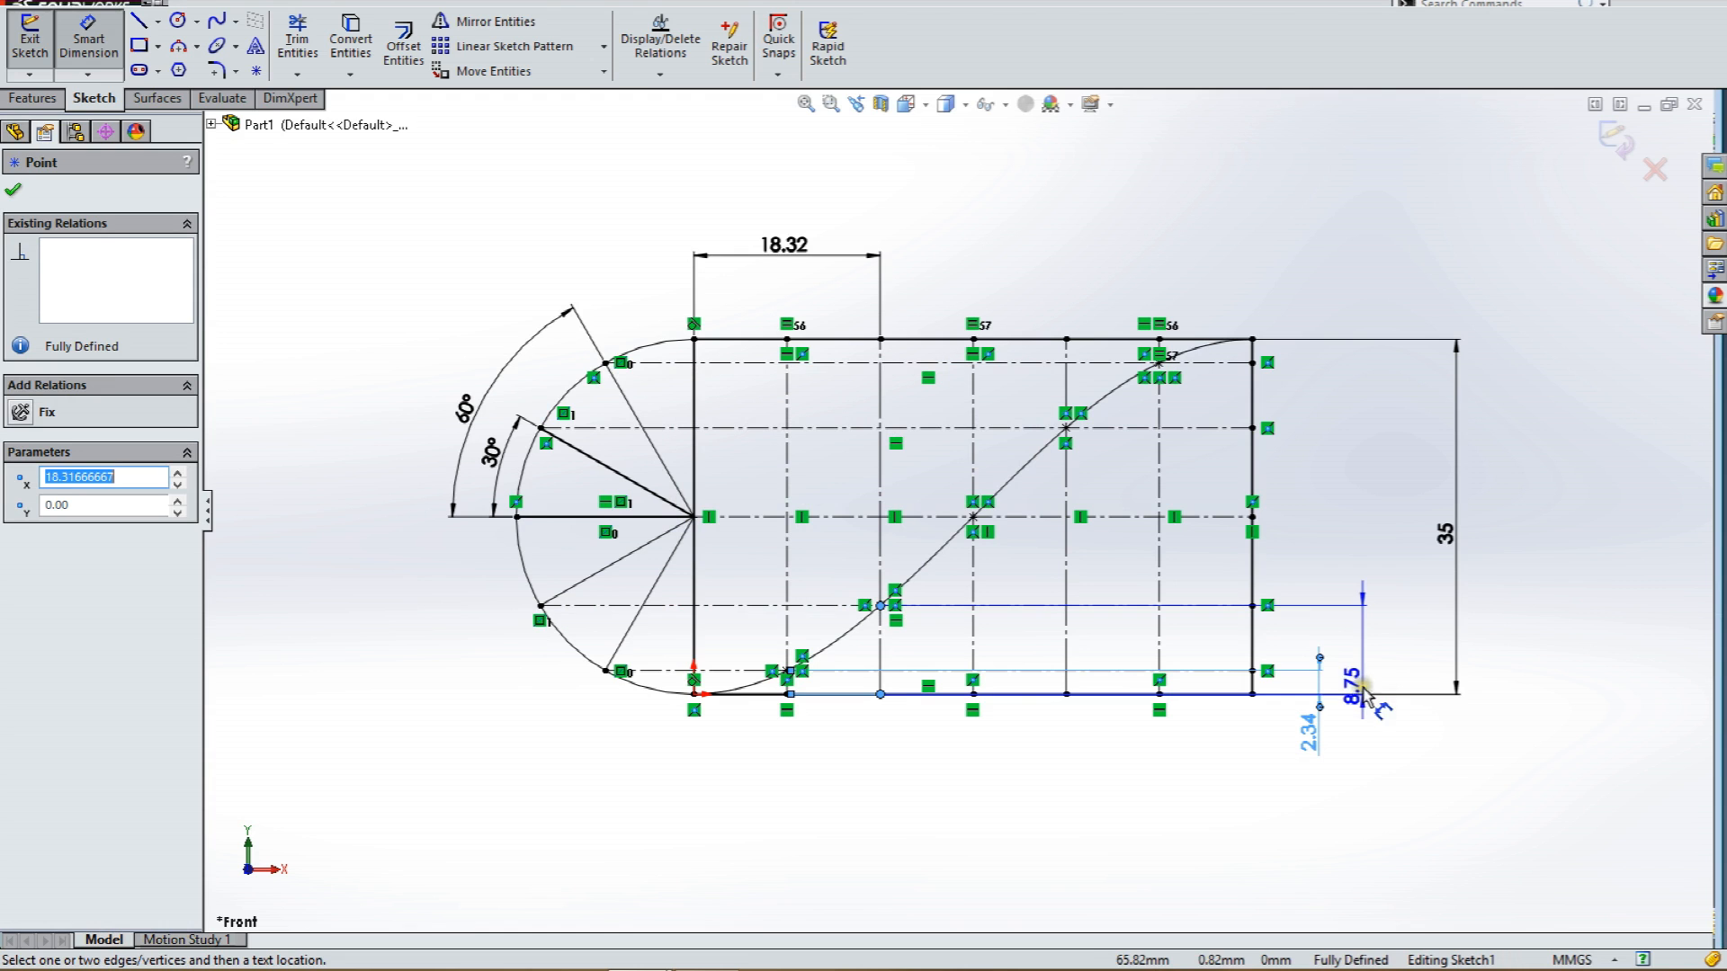
click(1358, 648)
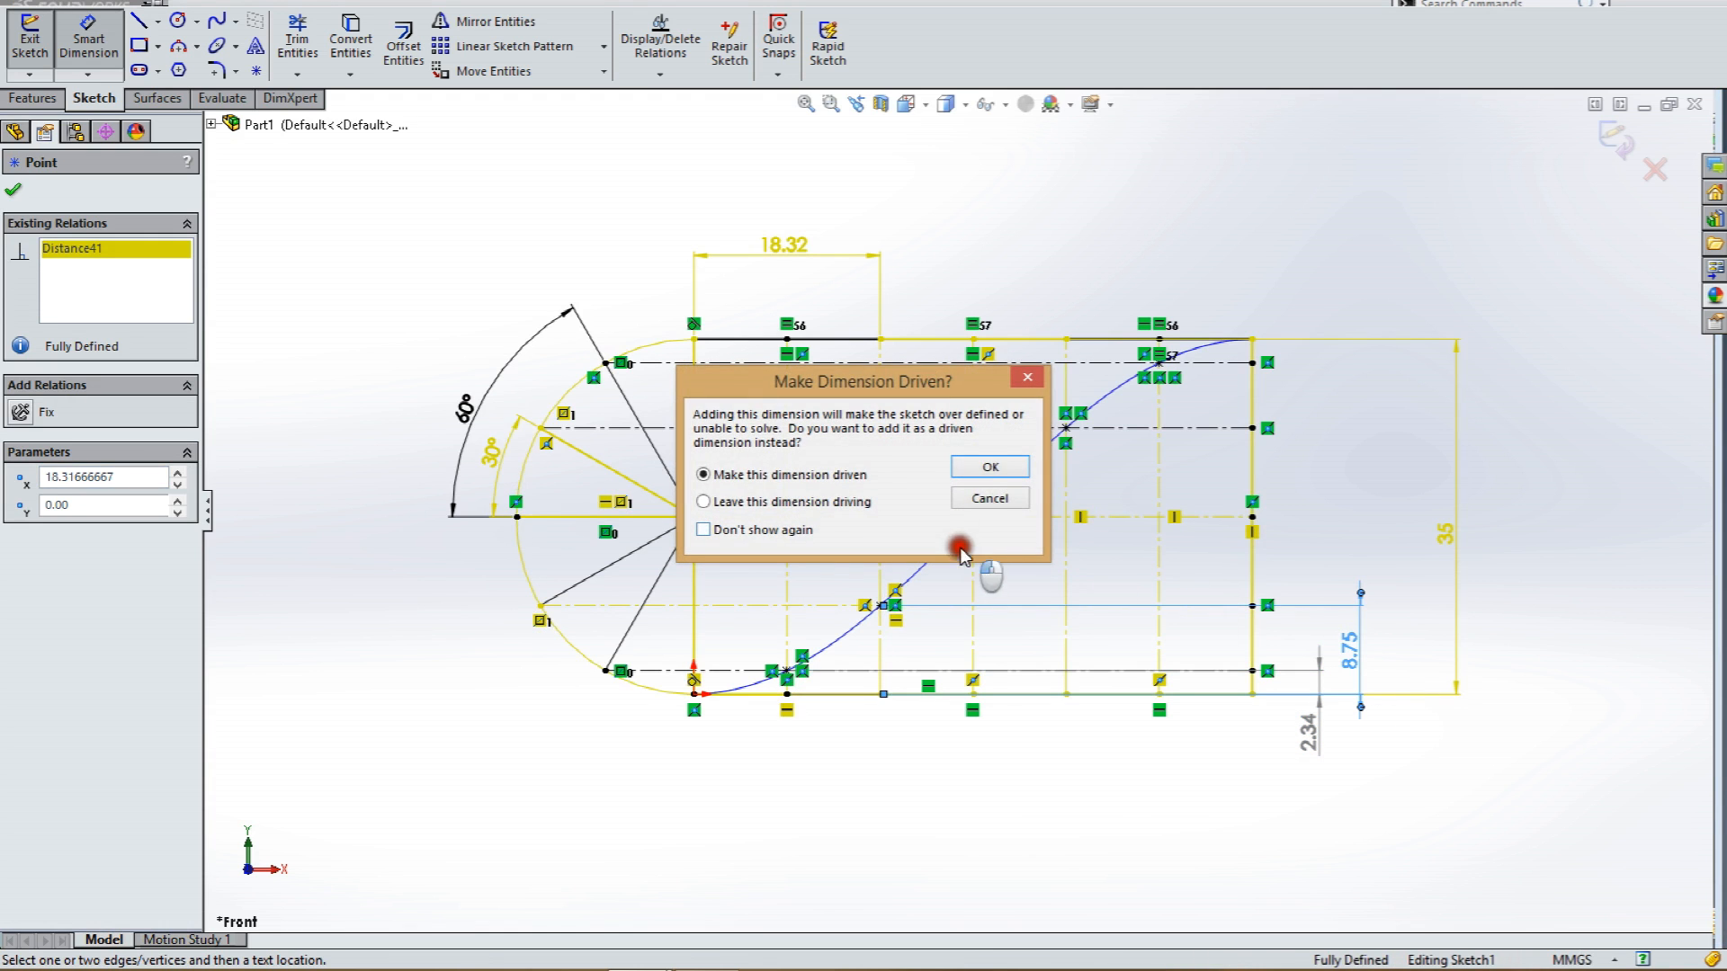
click(992, 468)
Add a driven vertical dimension from the rectangle's lower edge to the spline point on the middle horizontal construction line.
click(973, 517)
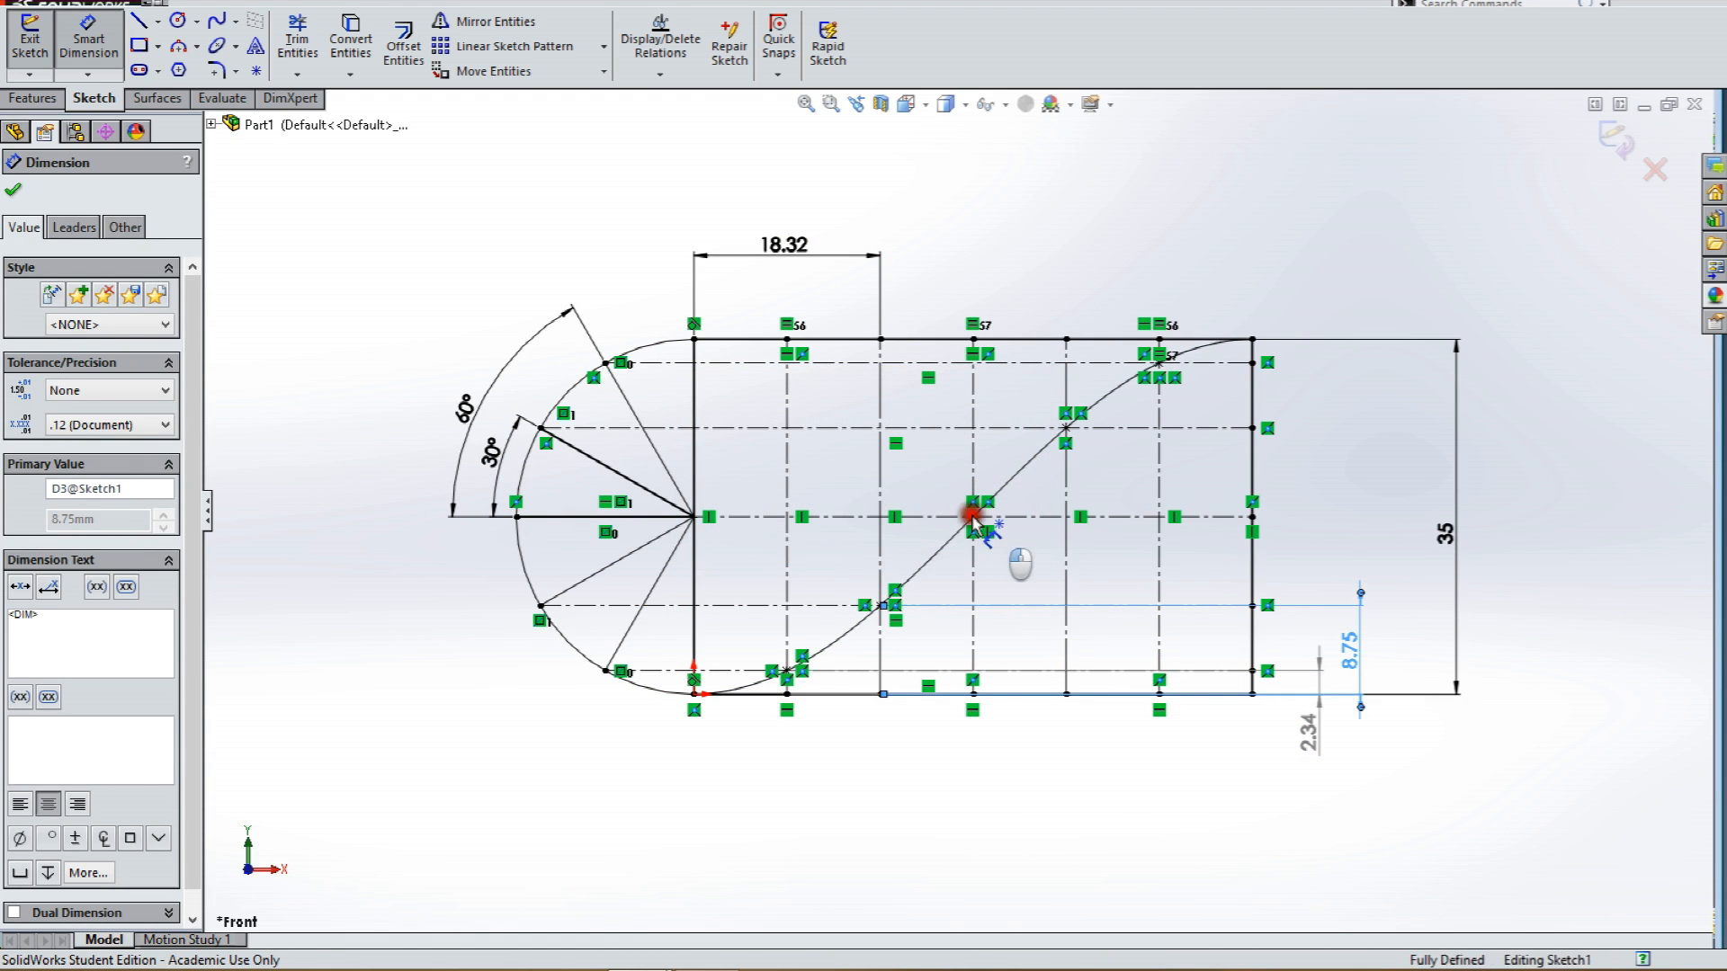
click(1009, 694)
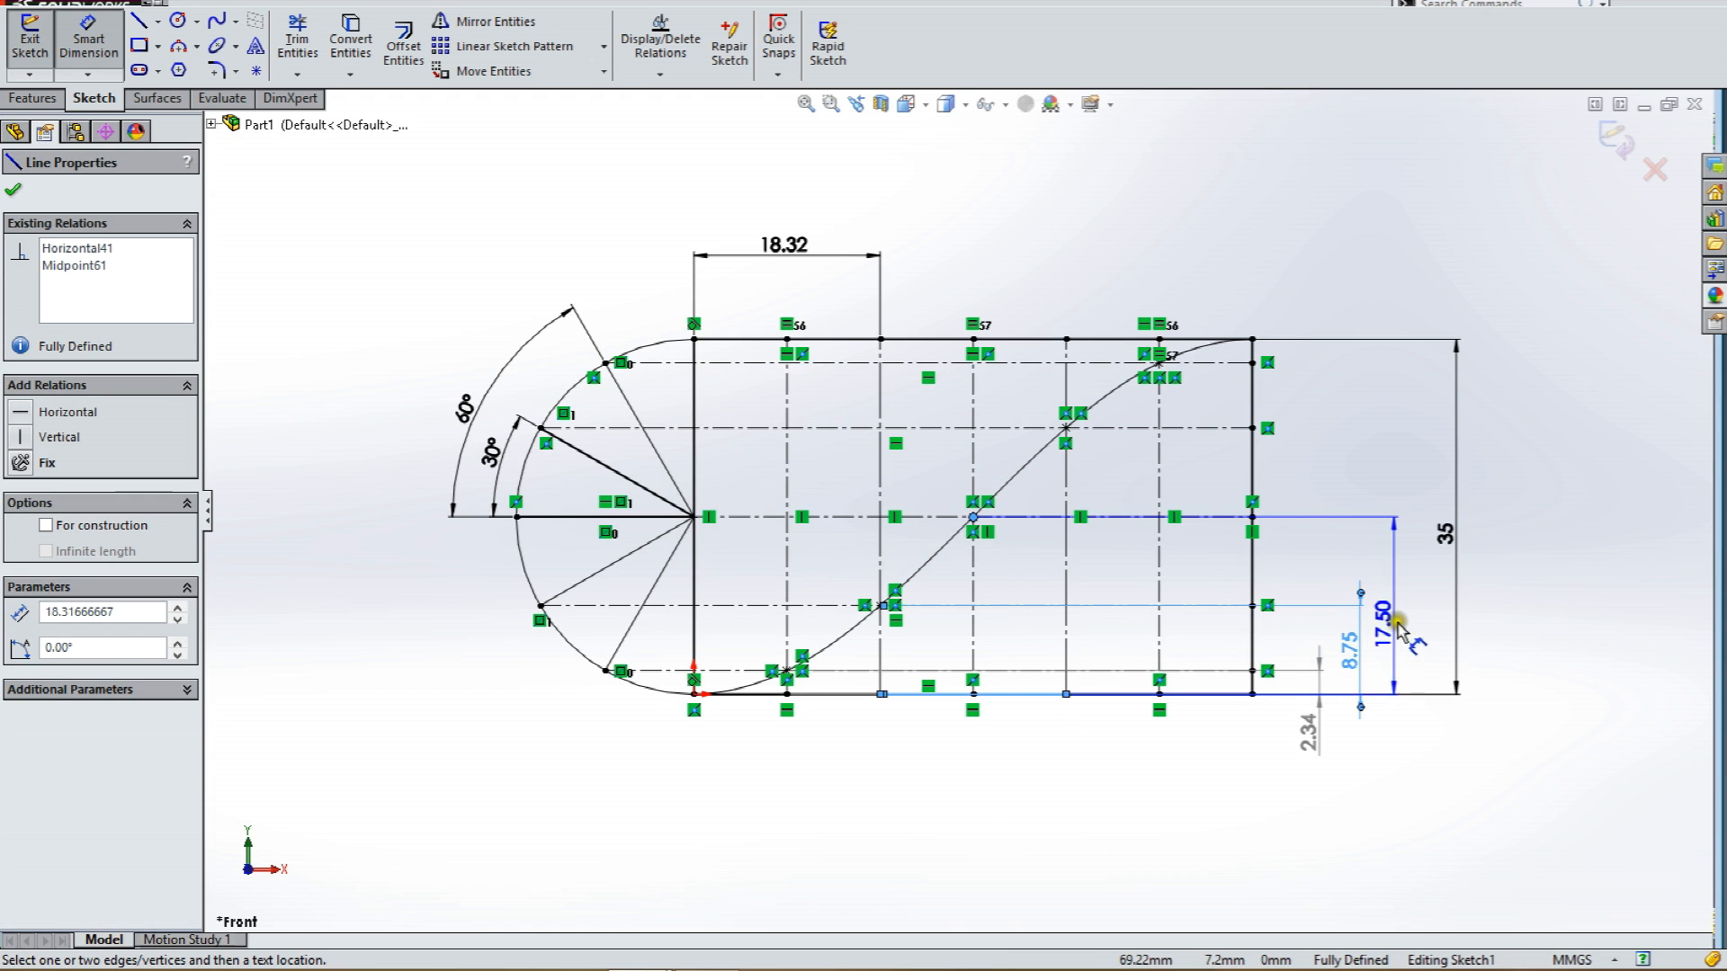
click(1405, 630)
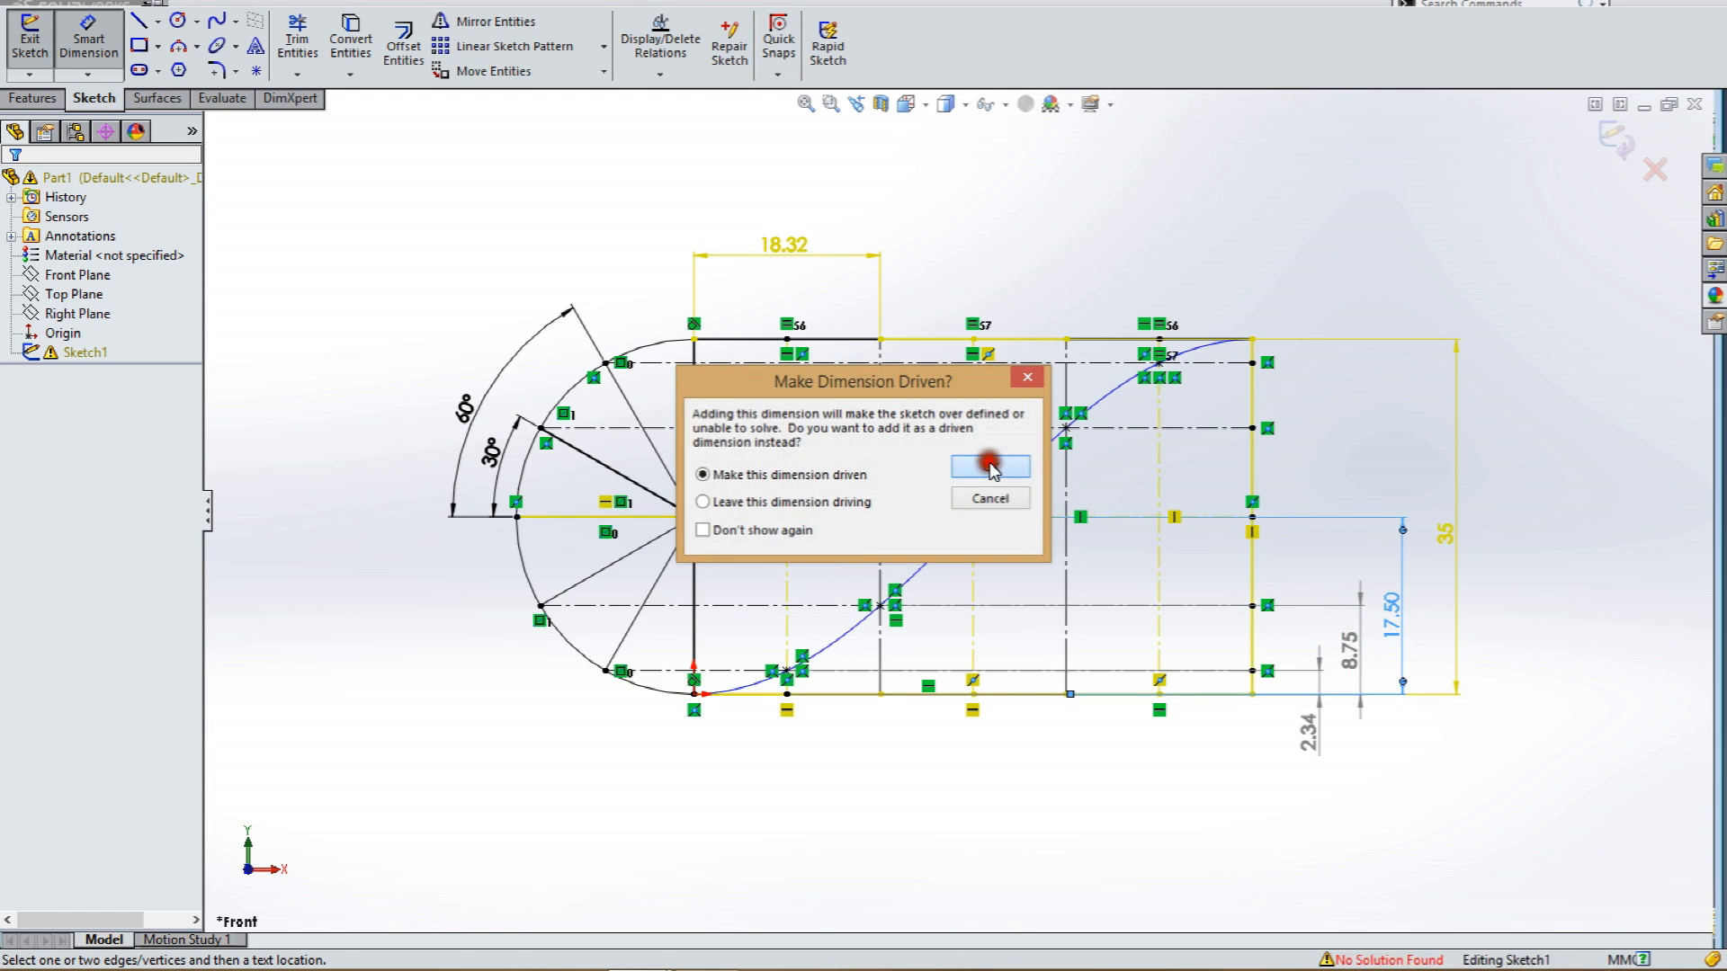
click(995, 470)
Add a driven vertical dimension from the rectangle's lower edge to the spline point on the fourth vertical construction line.
click(1067, 428)
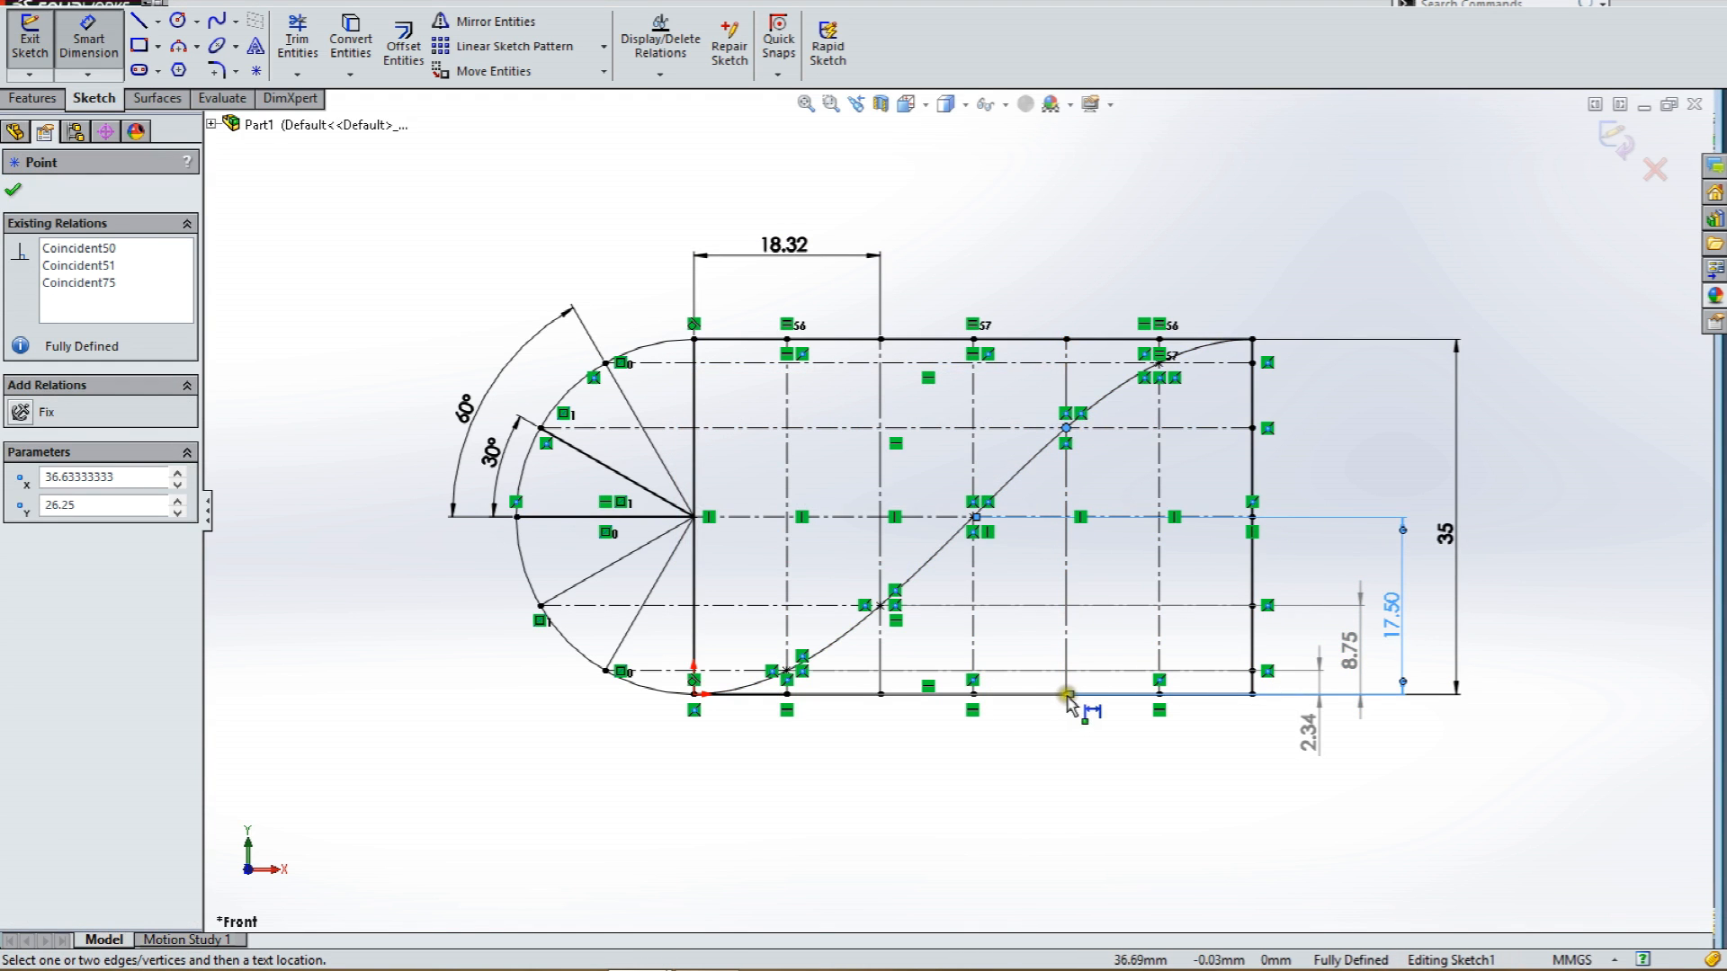
click(1065, 695)
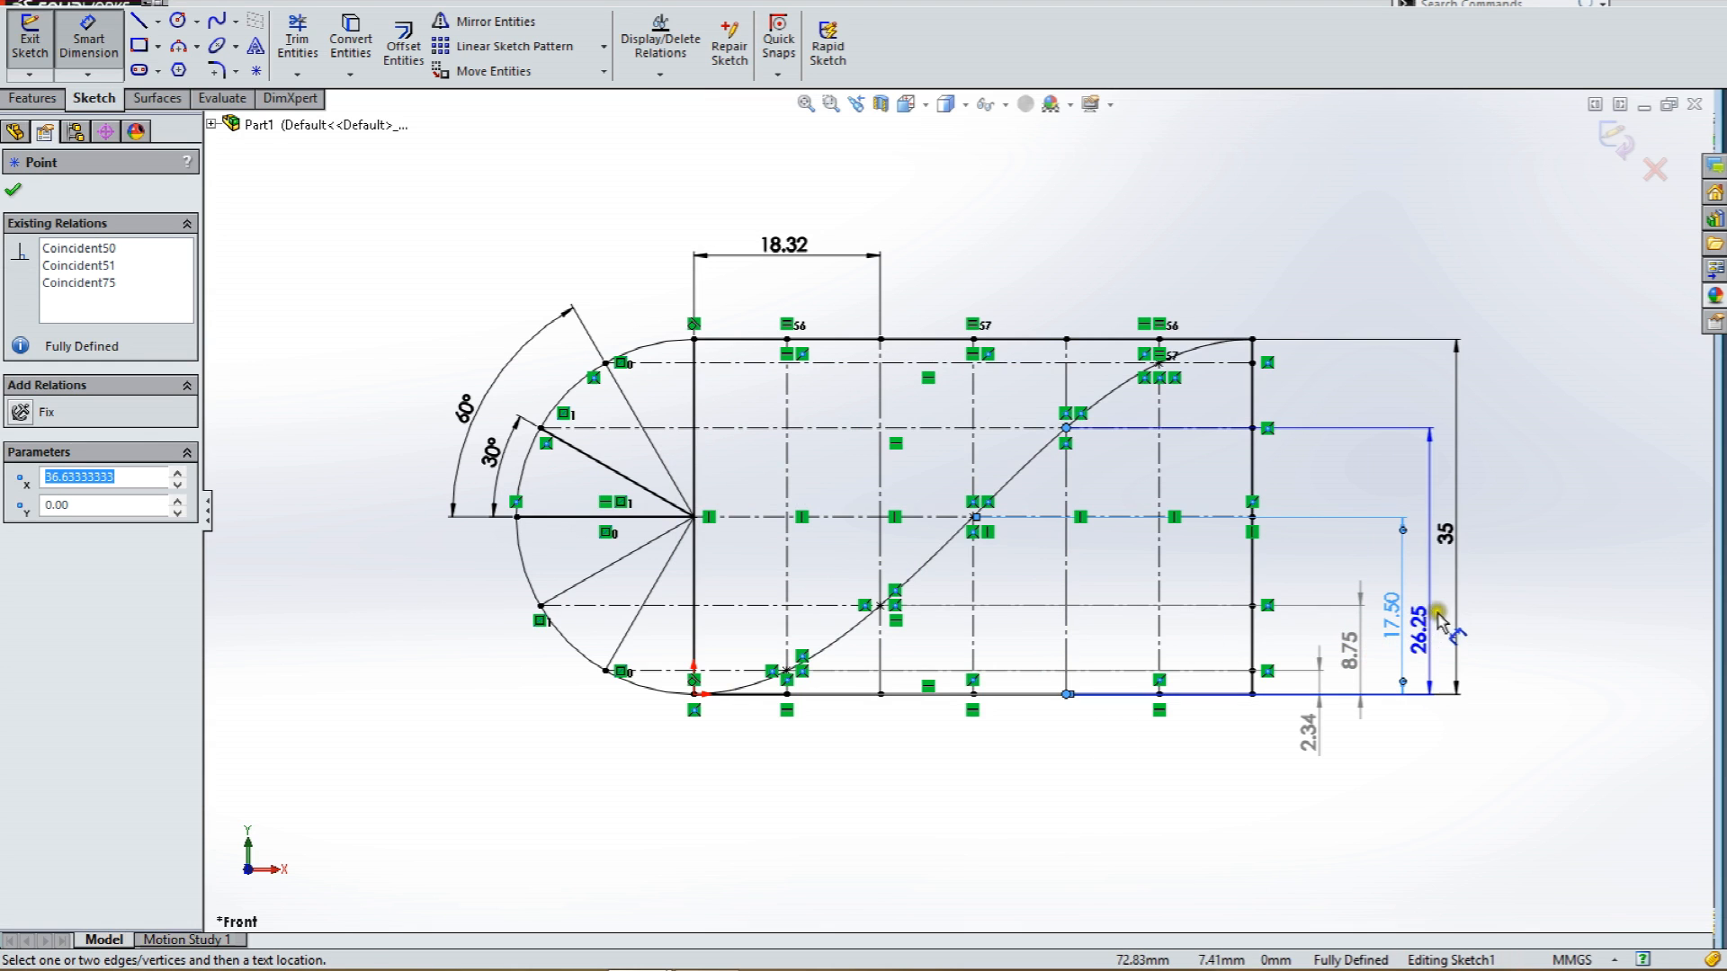
click(1444, 531)
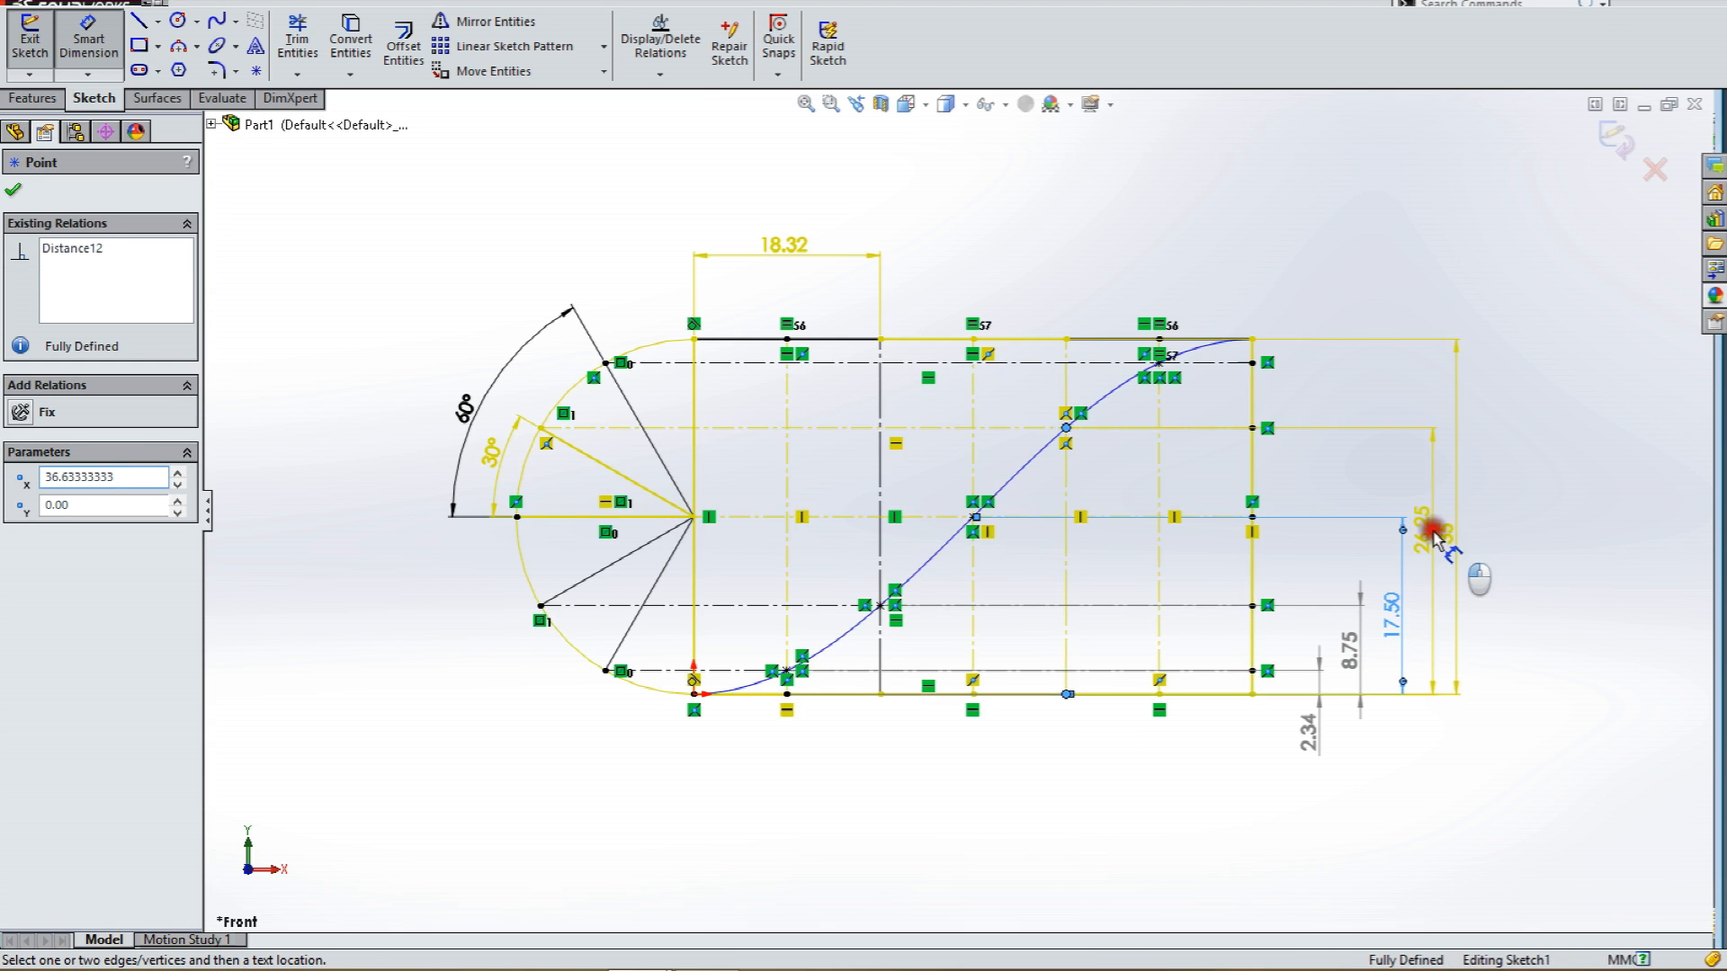
click(994, 464)
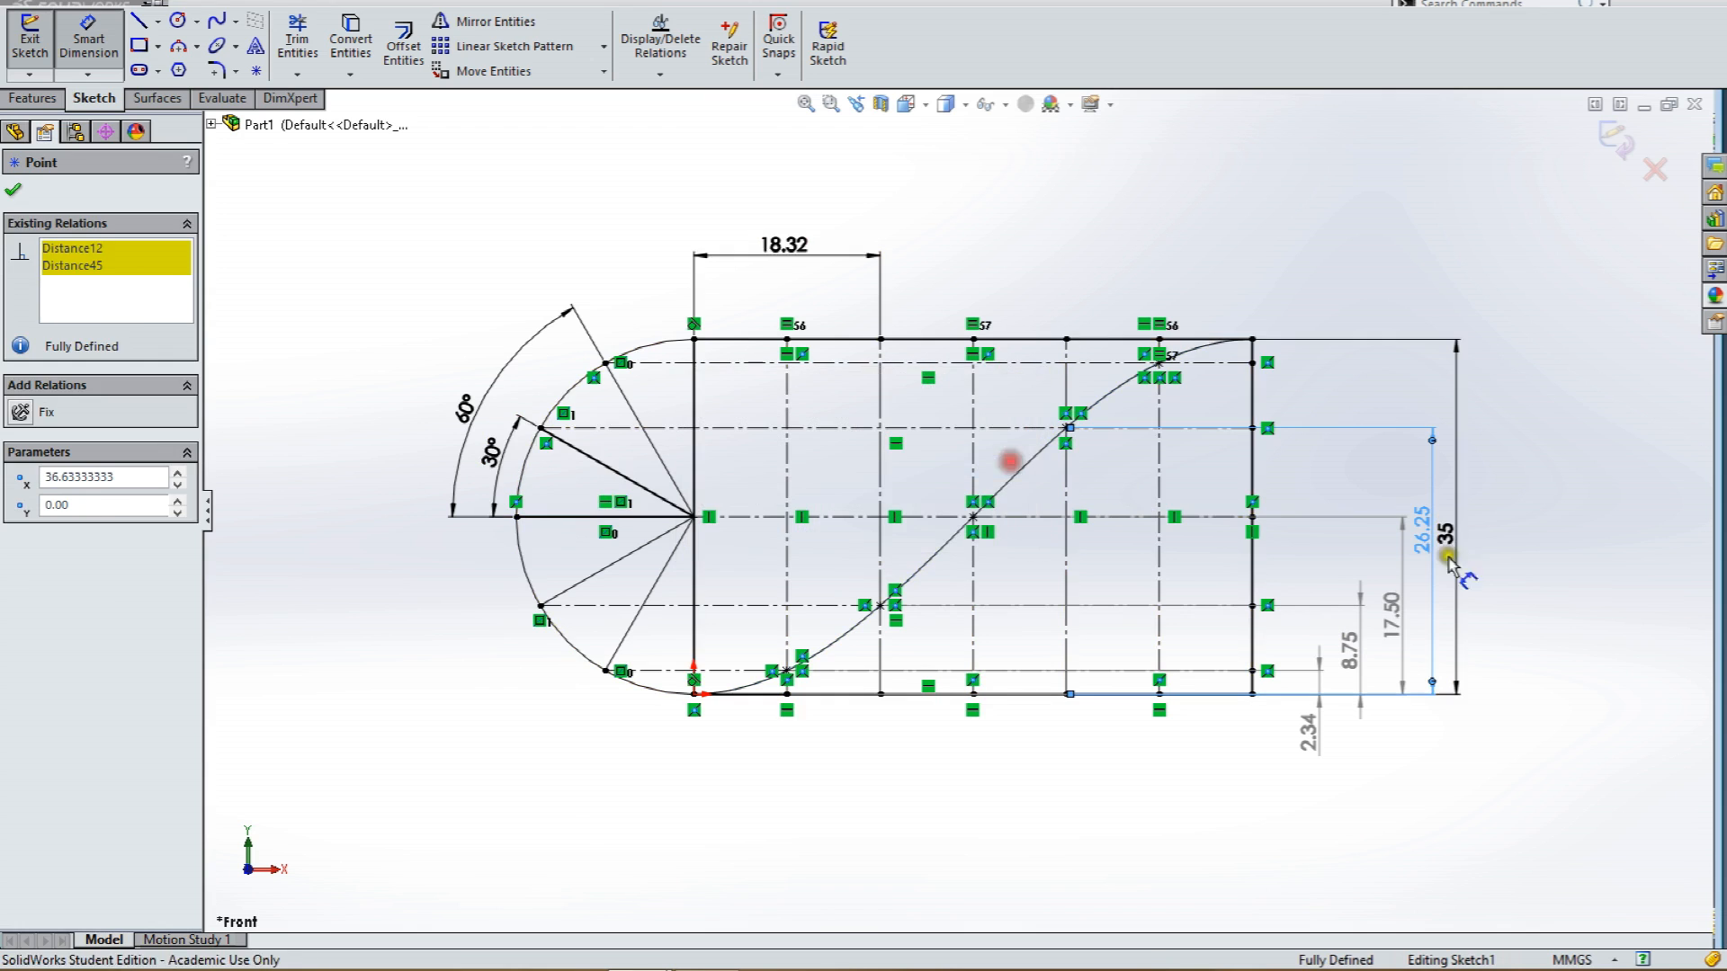
Move the rectangle's 35 mm overall height dimension farther outward to make room for another height dimension.
click(1252, 540)
click(1603, 539)
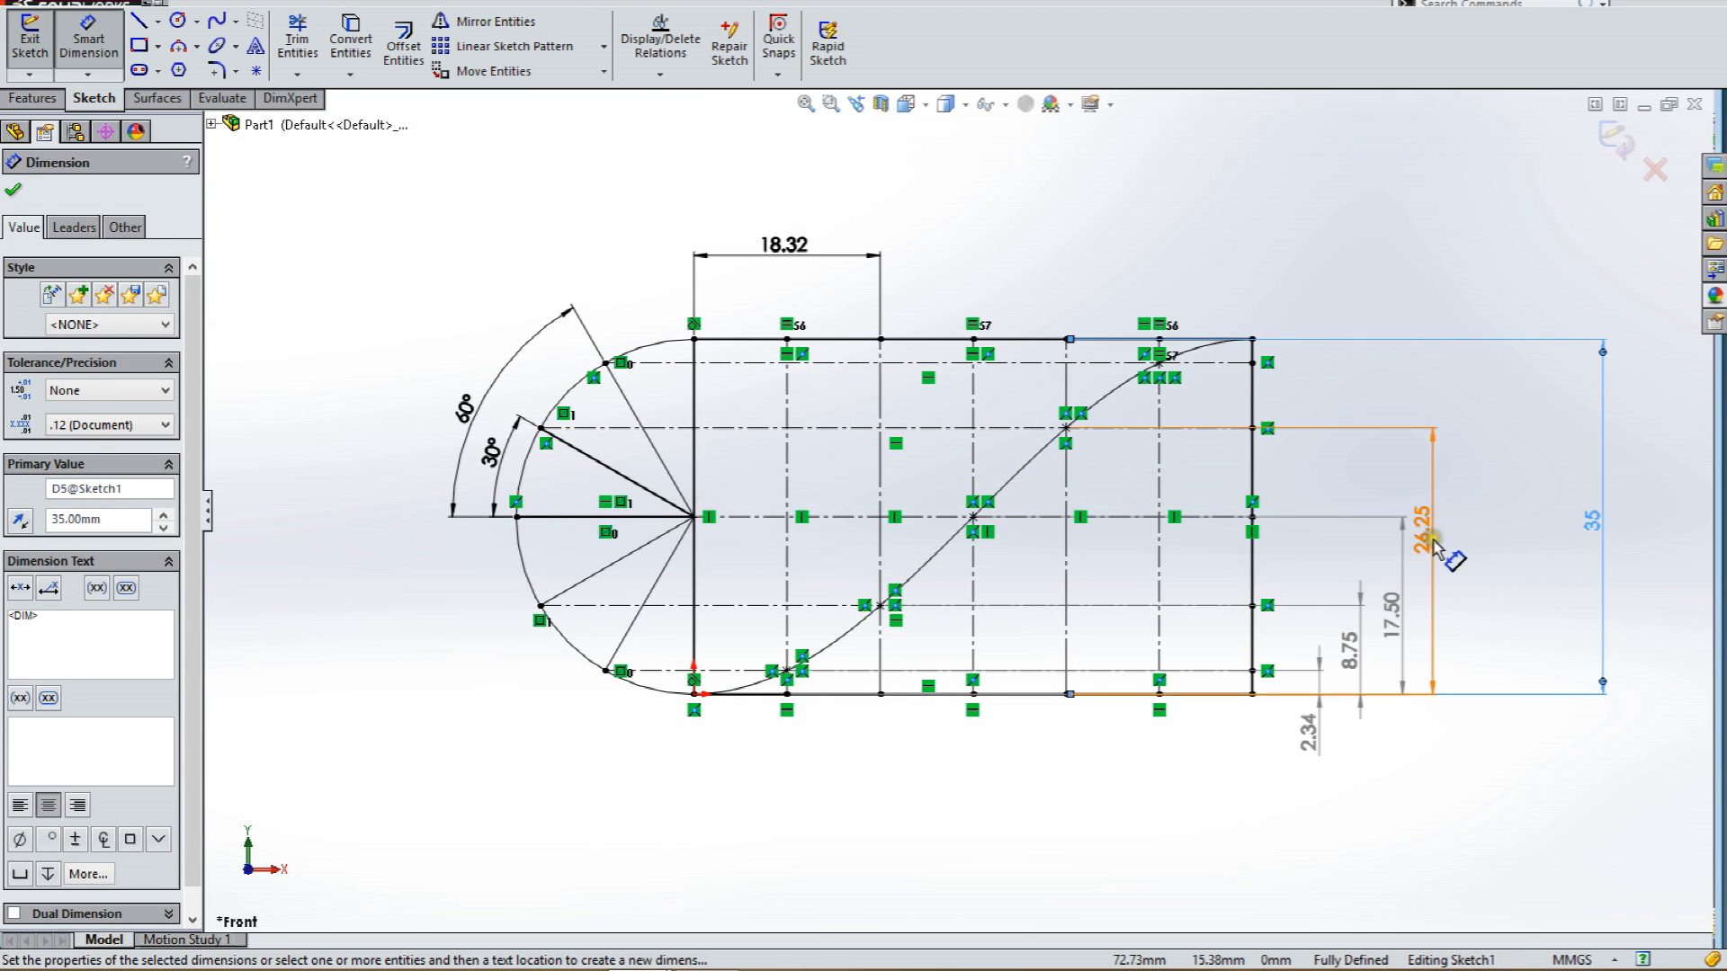
click(1432, 567)
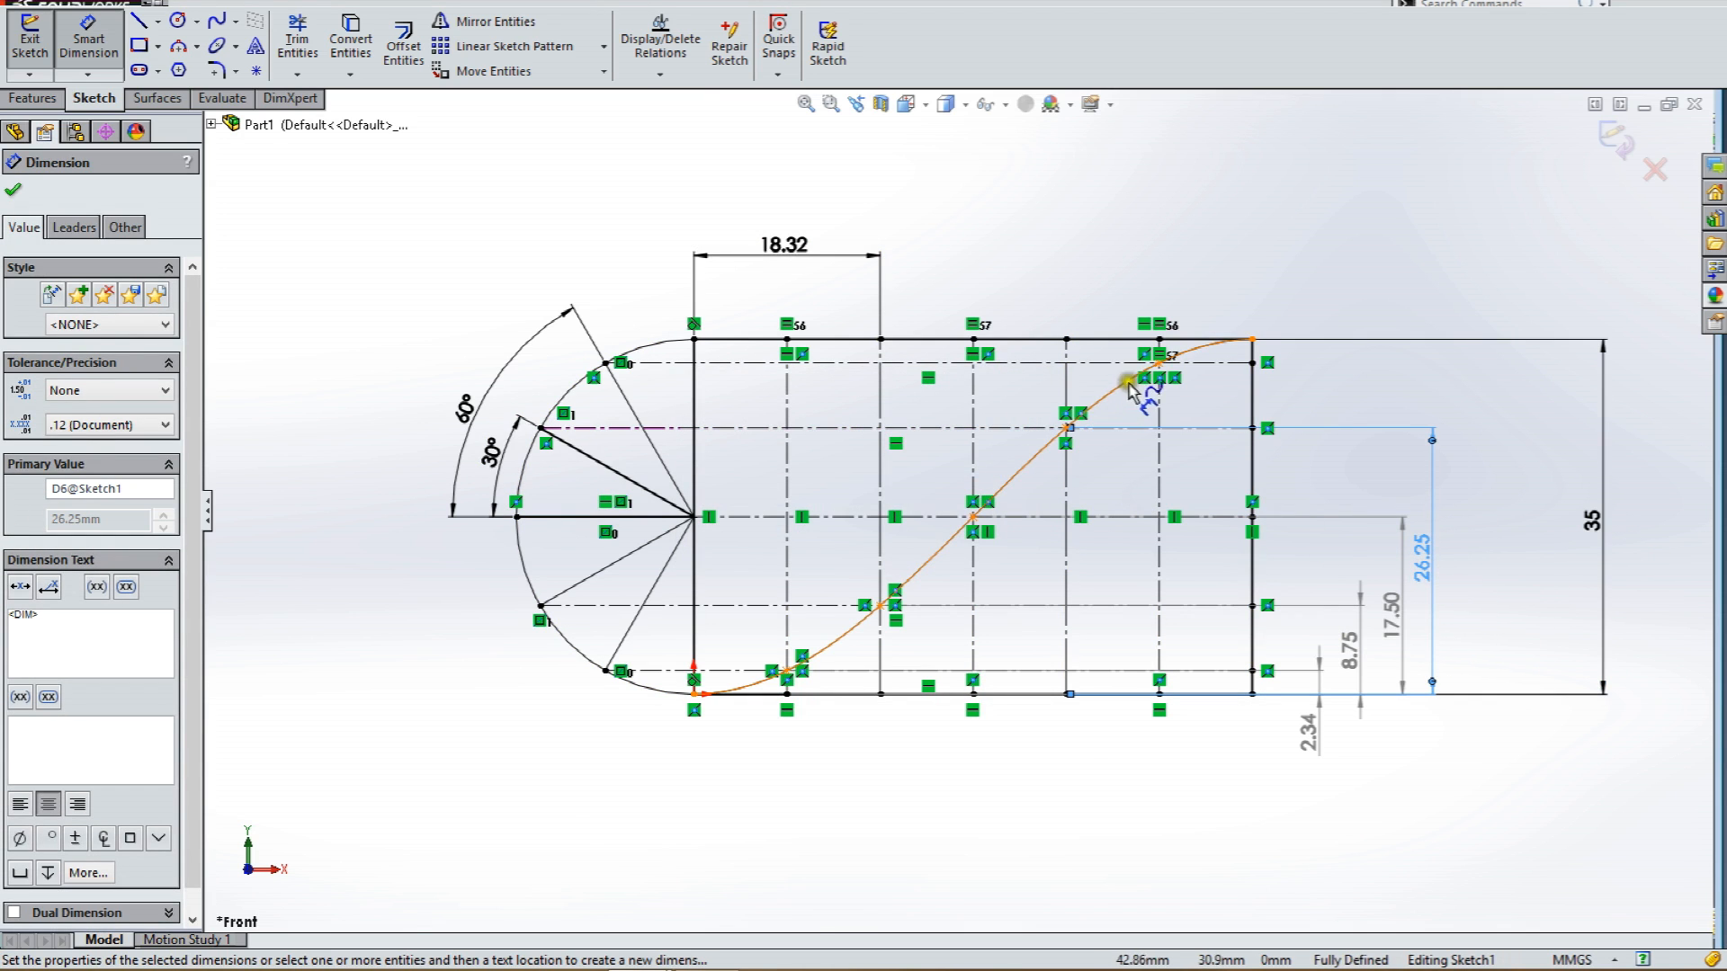
Add a driven vertical dimension from the rectangle's lower edge to the spline point on the fifth vertical construction line, and shift the overall height dimension closer.
click(1158, 364)
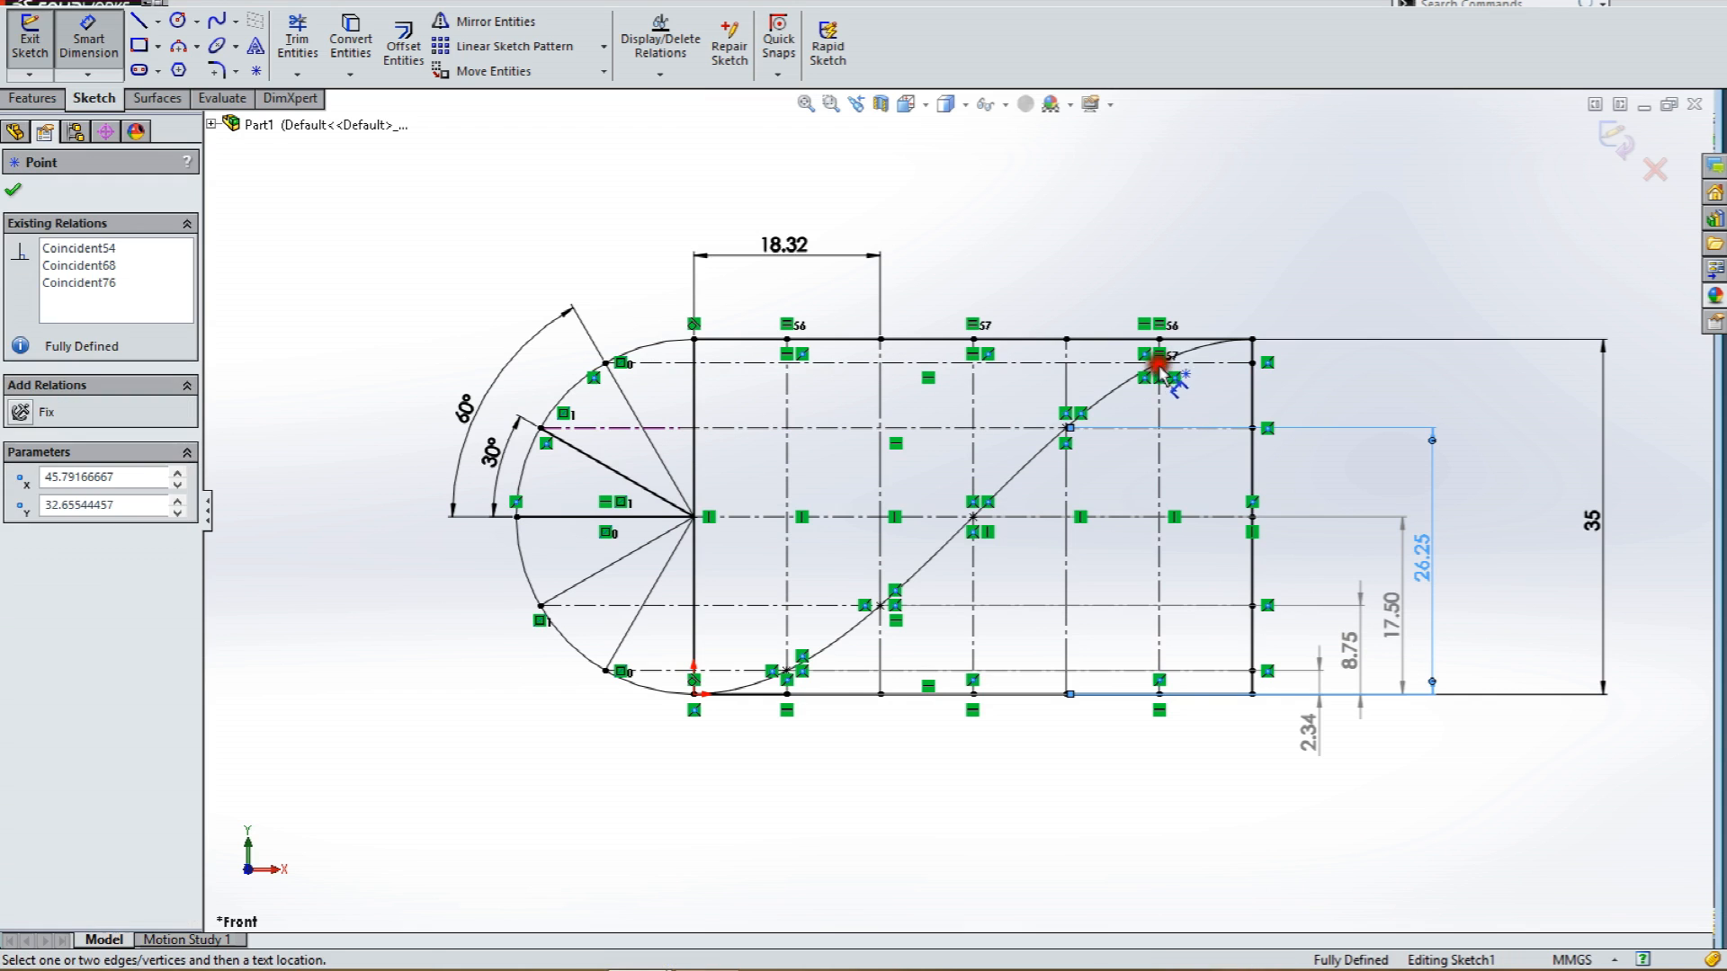
click(1158, 693)
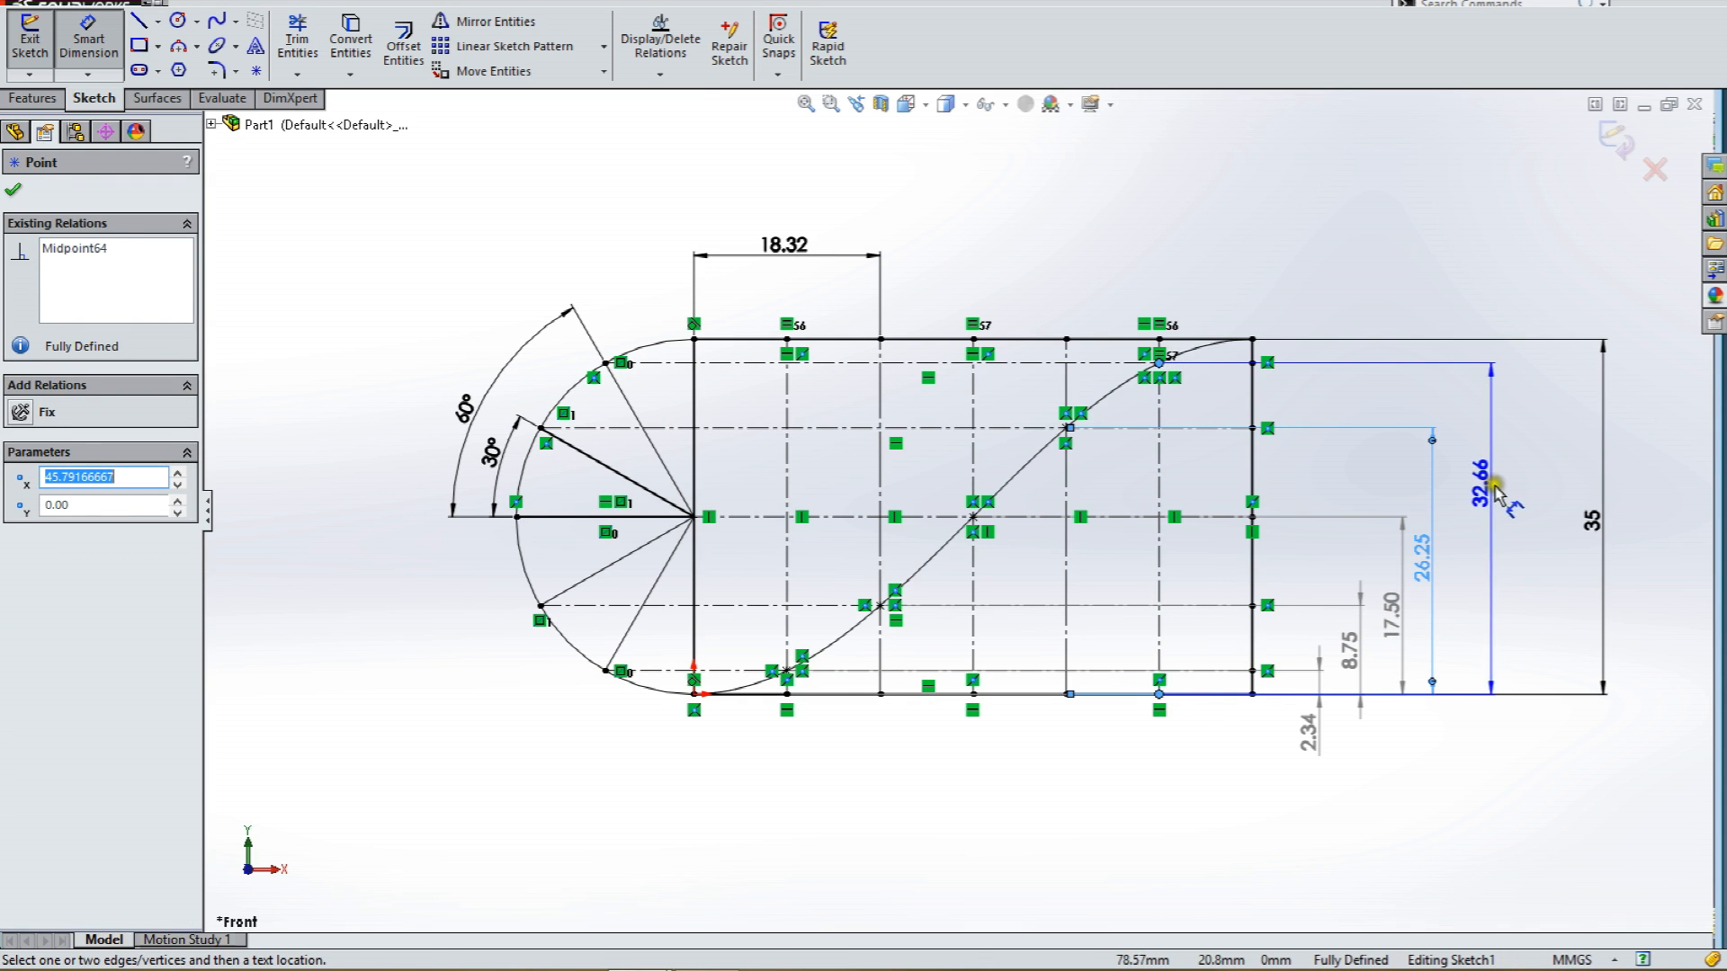
click(1500, 517)
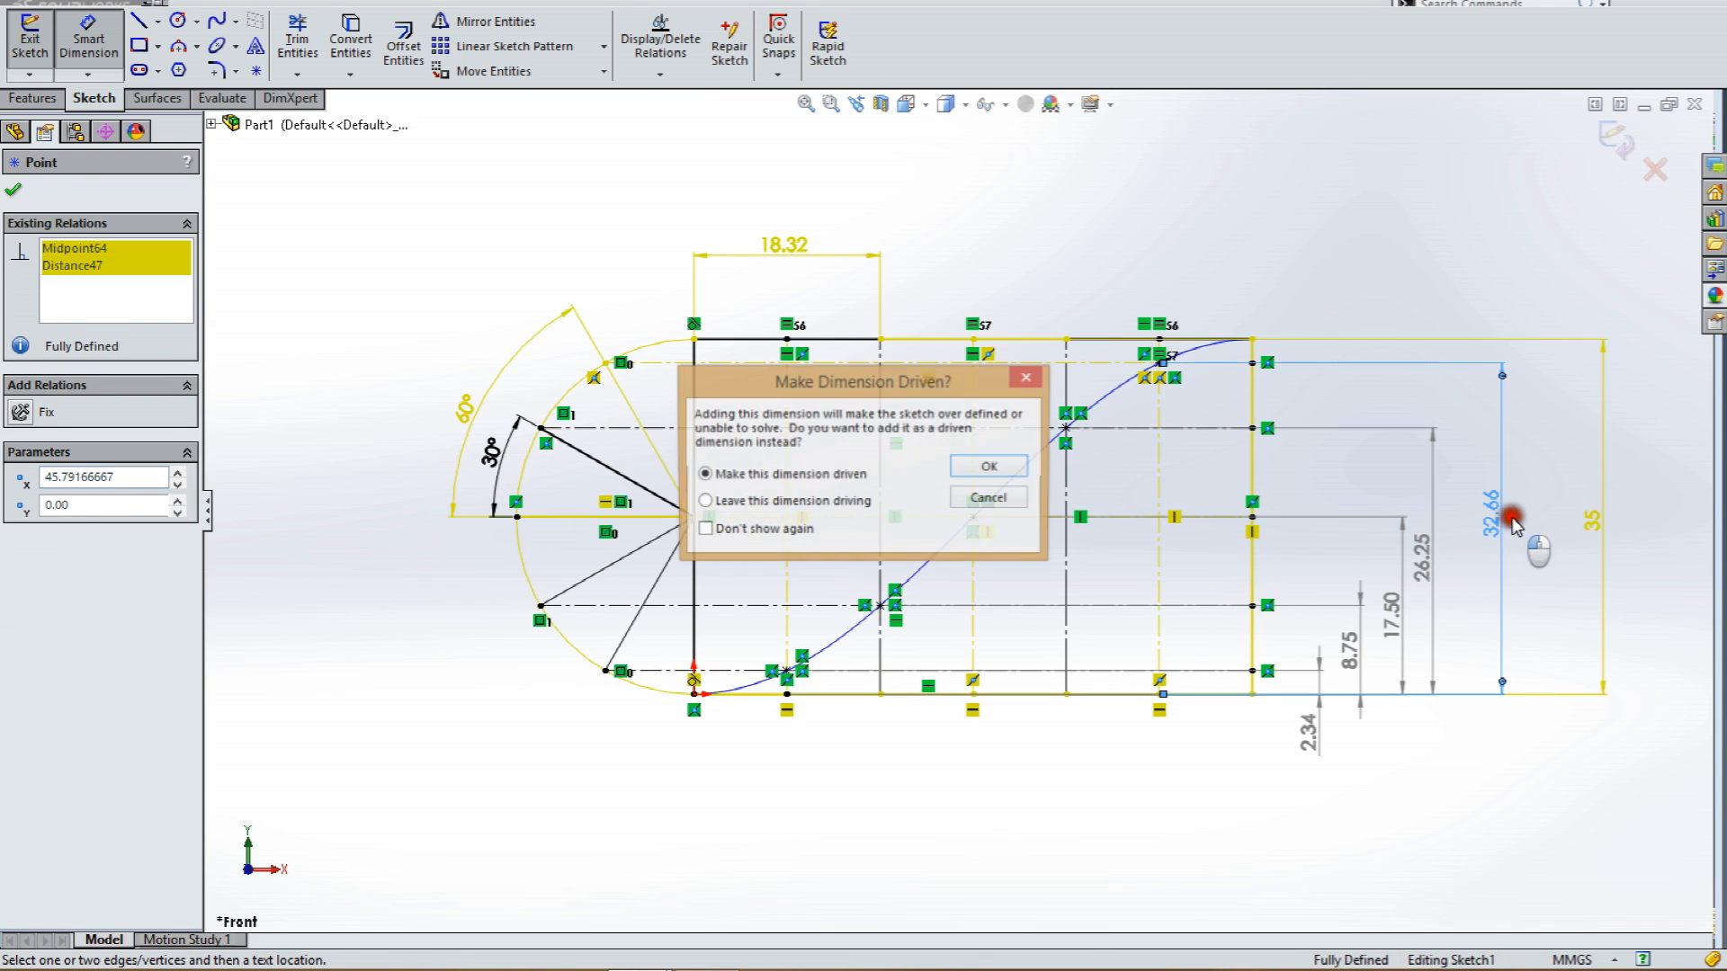
click(1026, 470)
drag(1586, 518, 1554, 527)
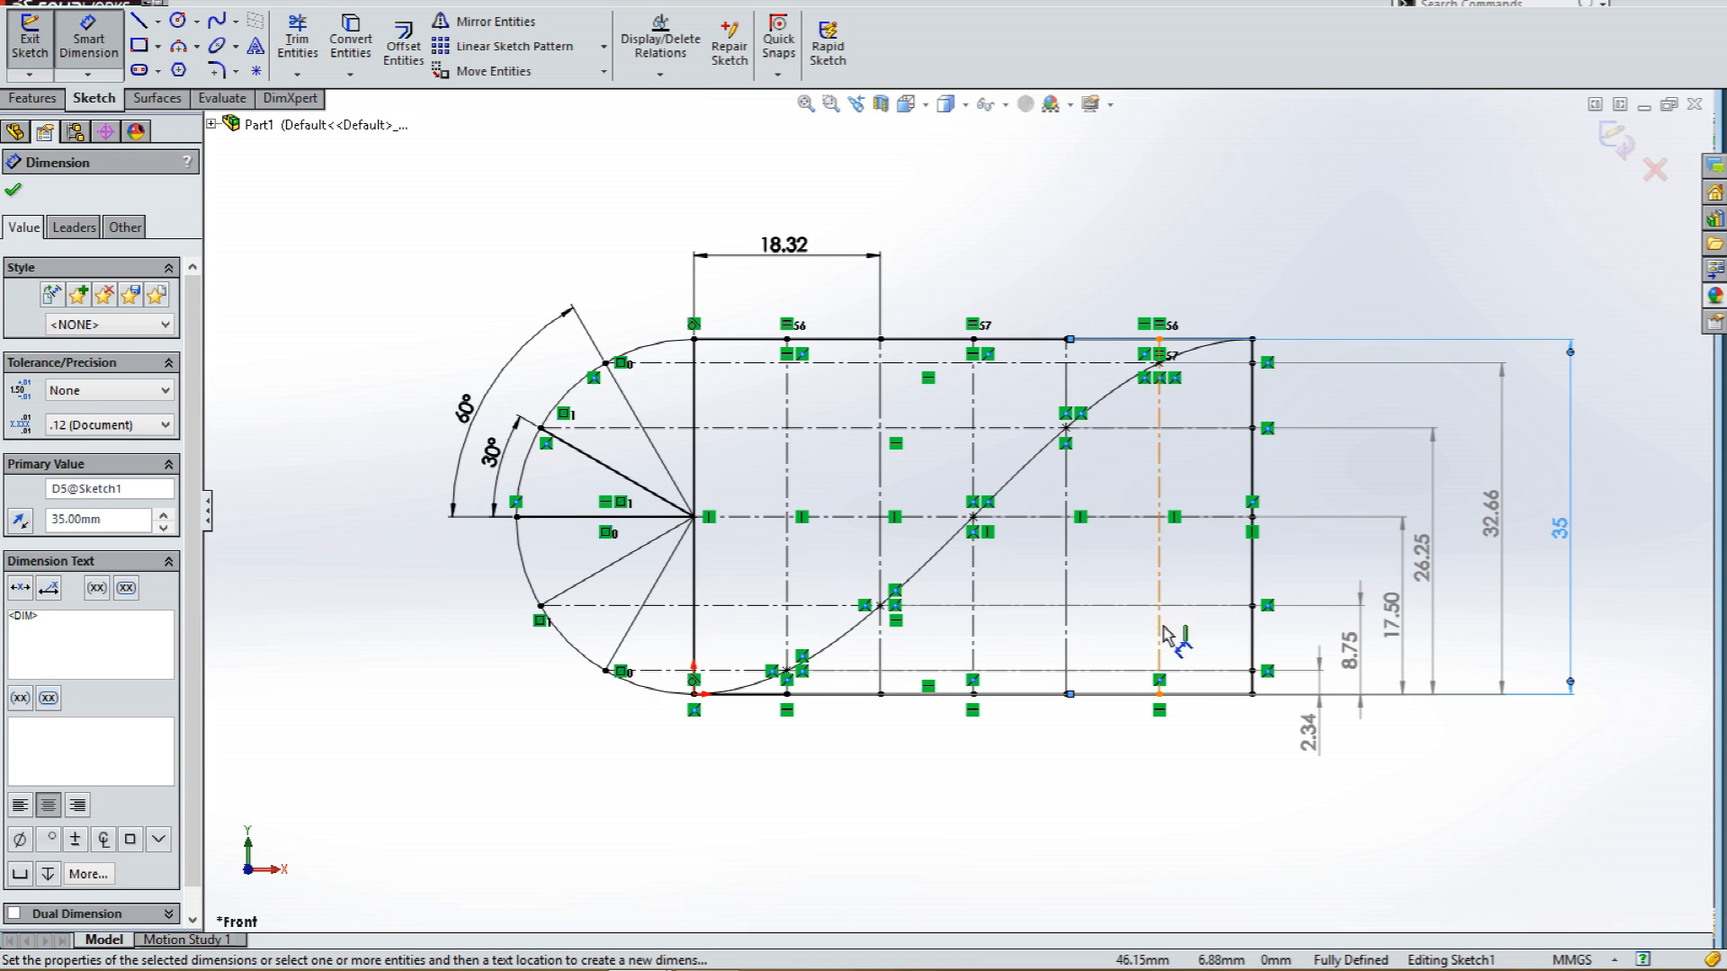
Create a new document from the Part template.
click(1091, 646)
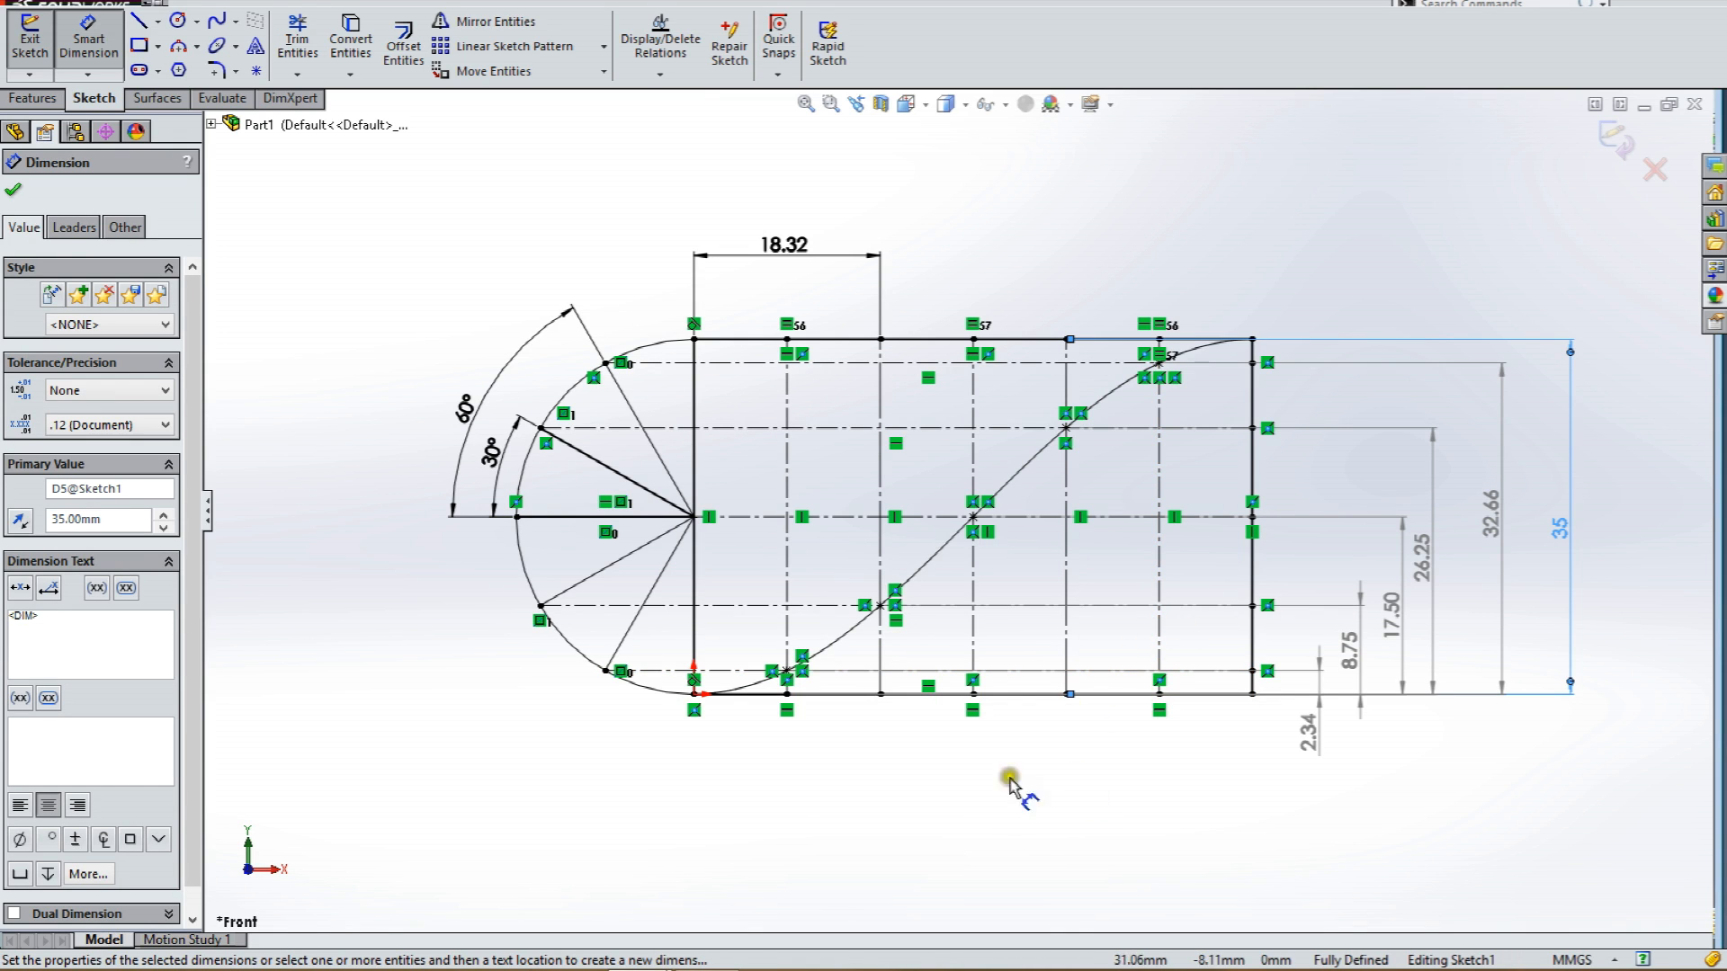
click(59, 29)
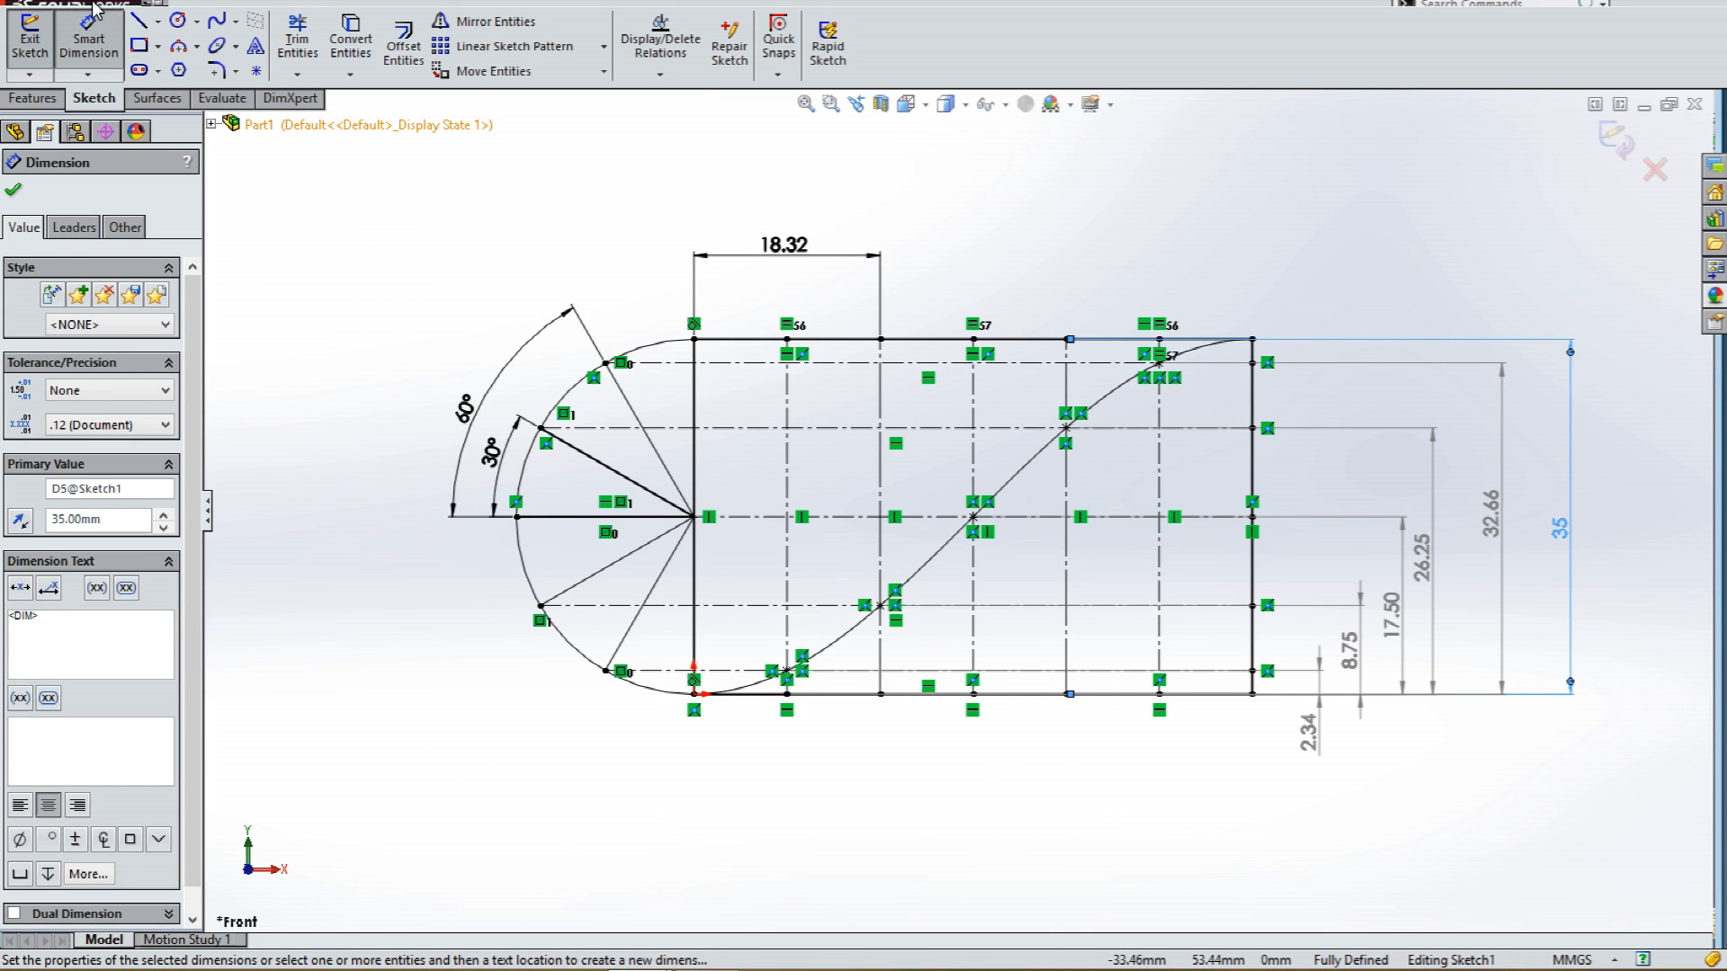
click(491, 185)
key(F11)
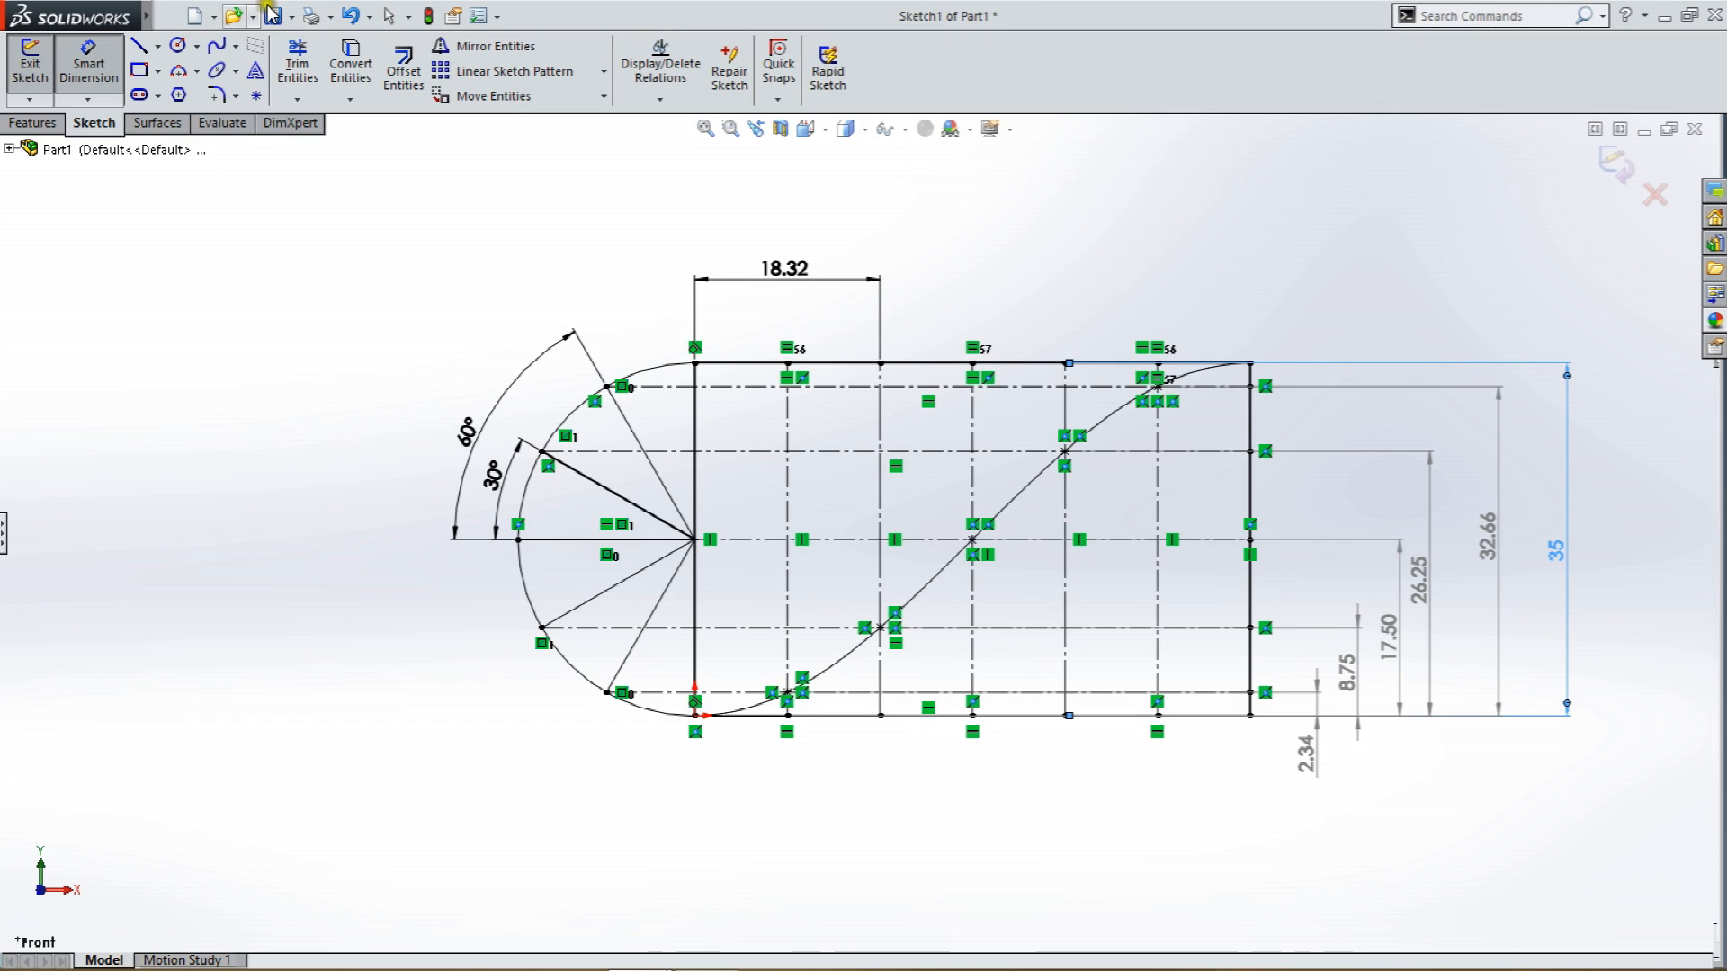
click(189, 17)
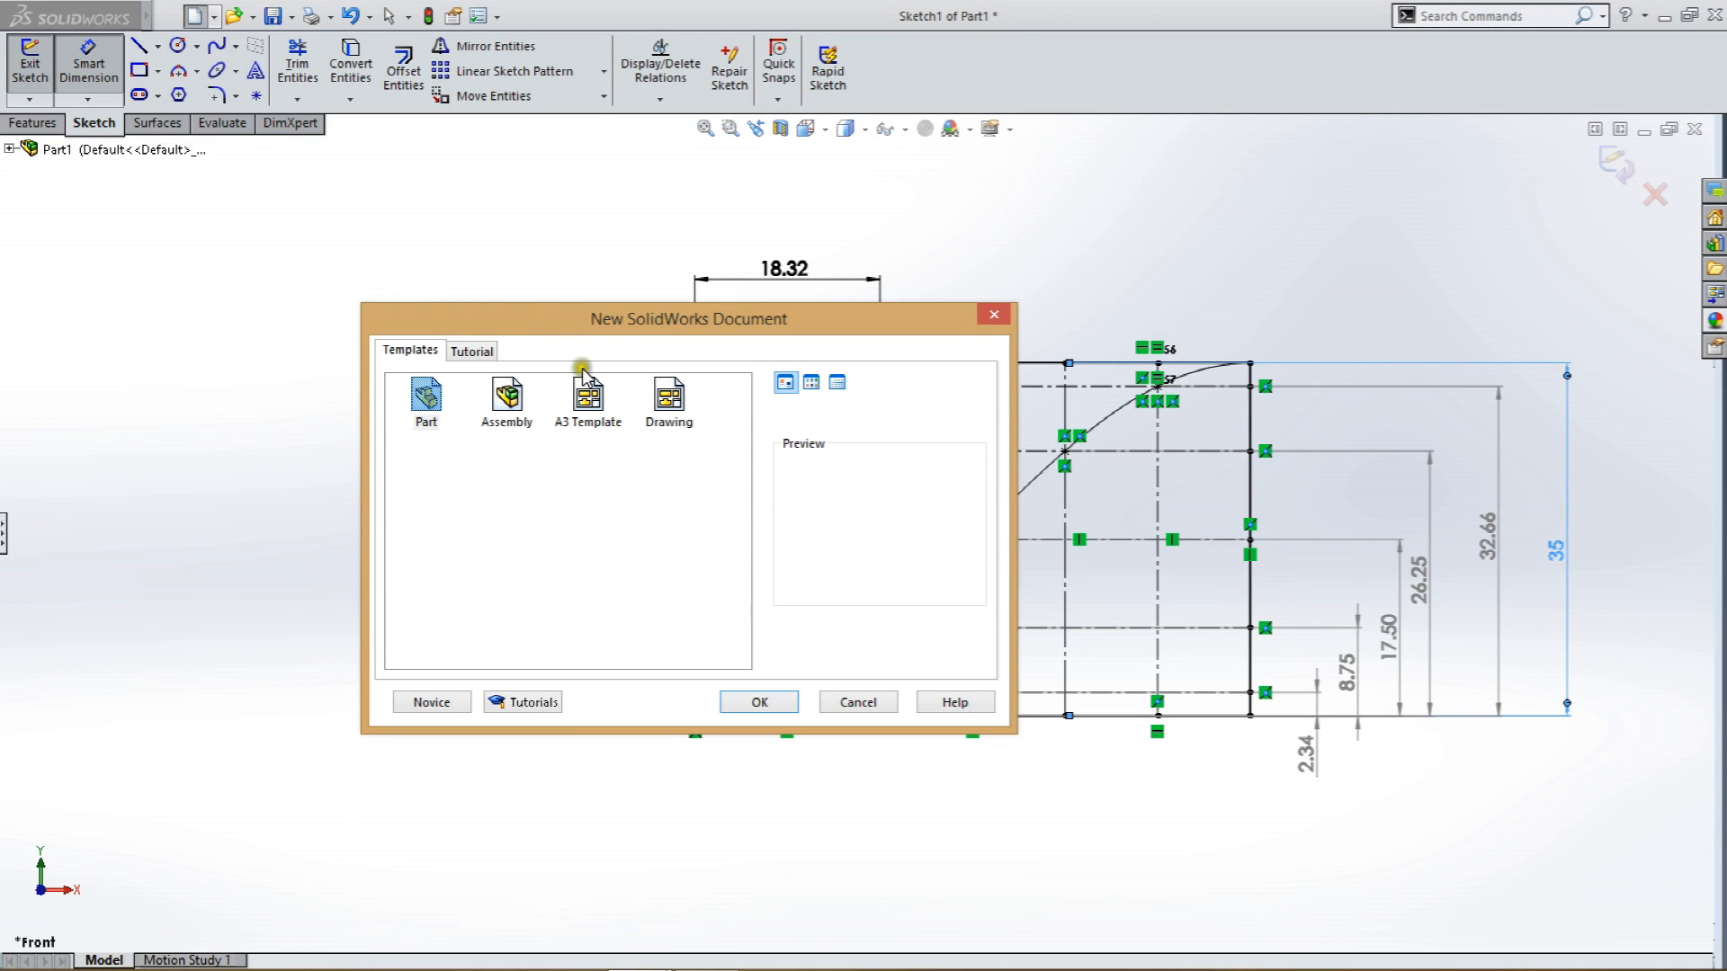
double_click(428, 399)
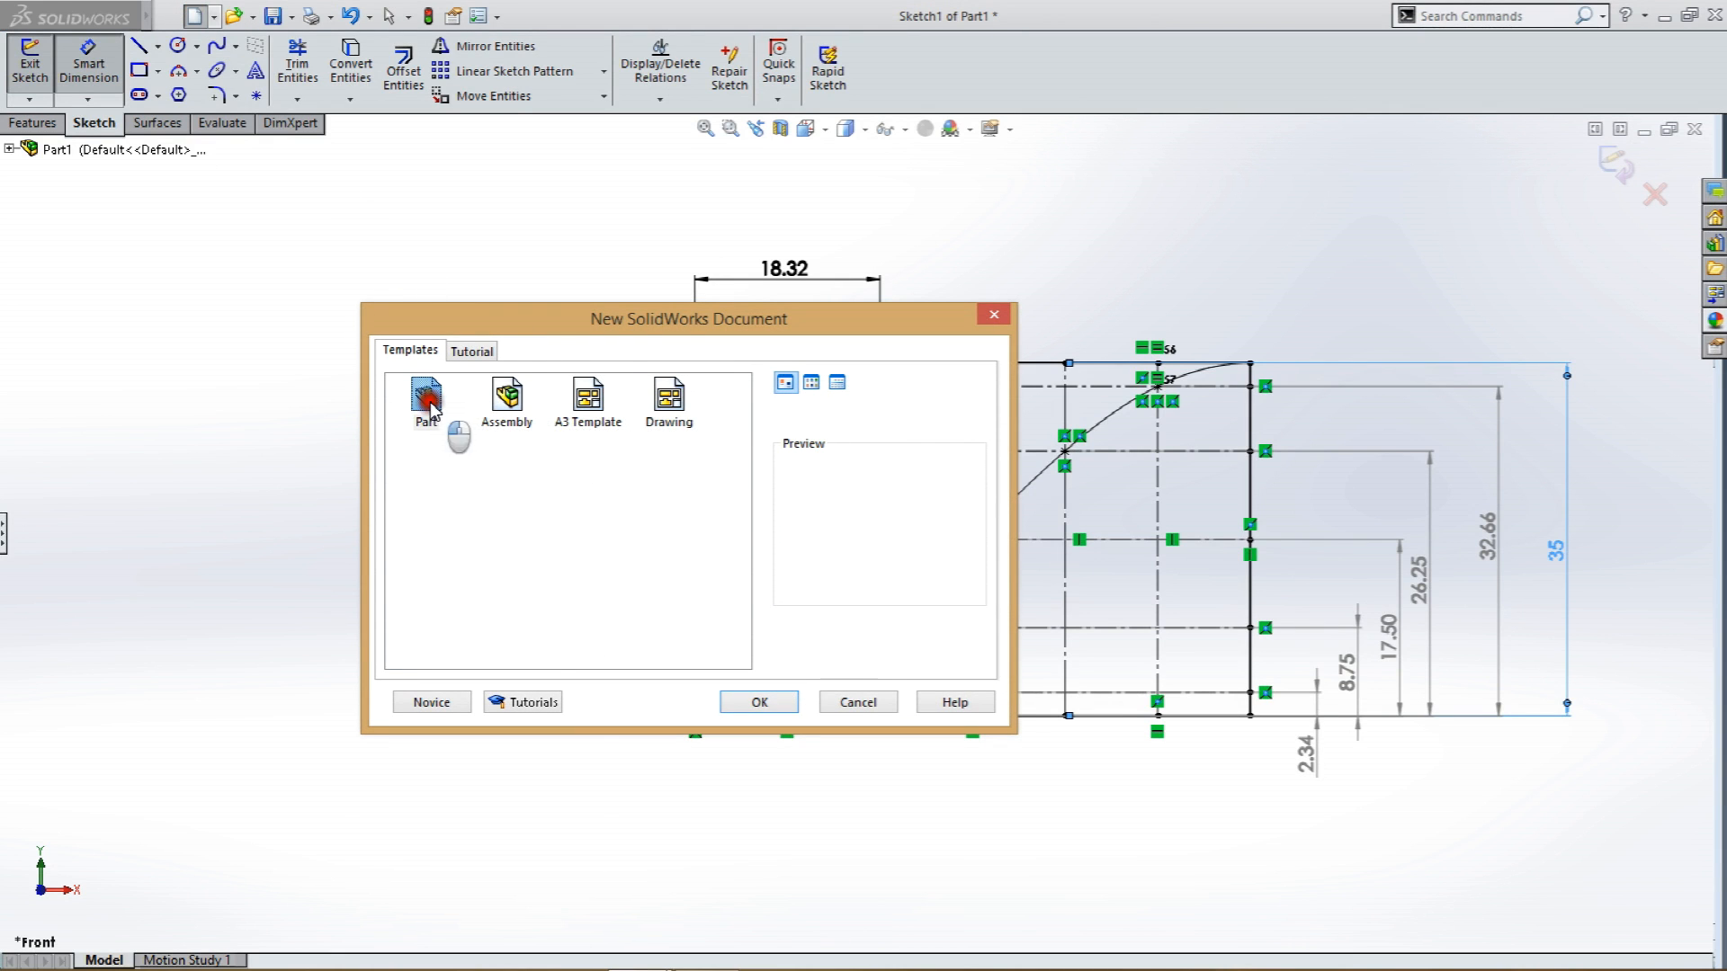
Select the Front Plane and orient the view normal to it.
click(76, 303)
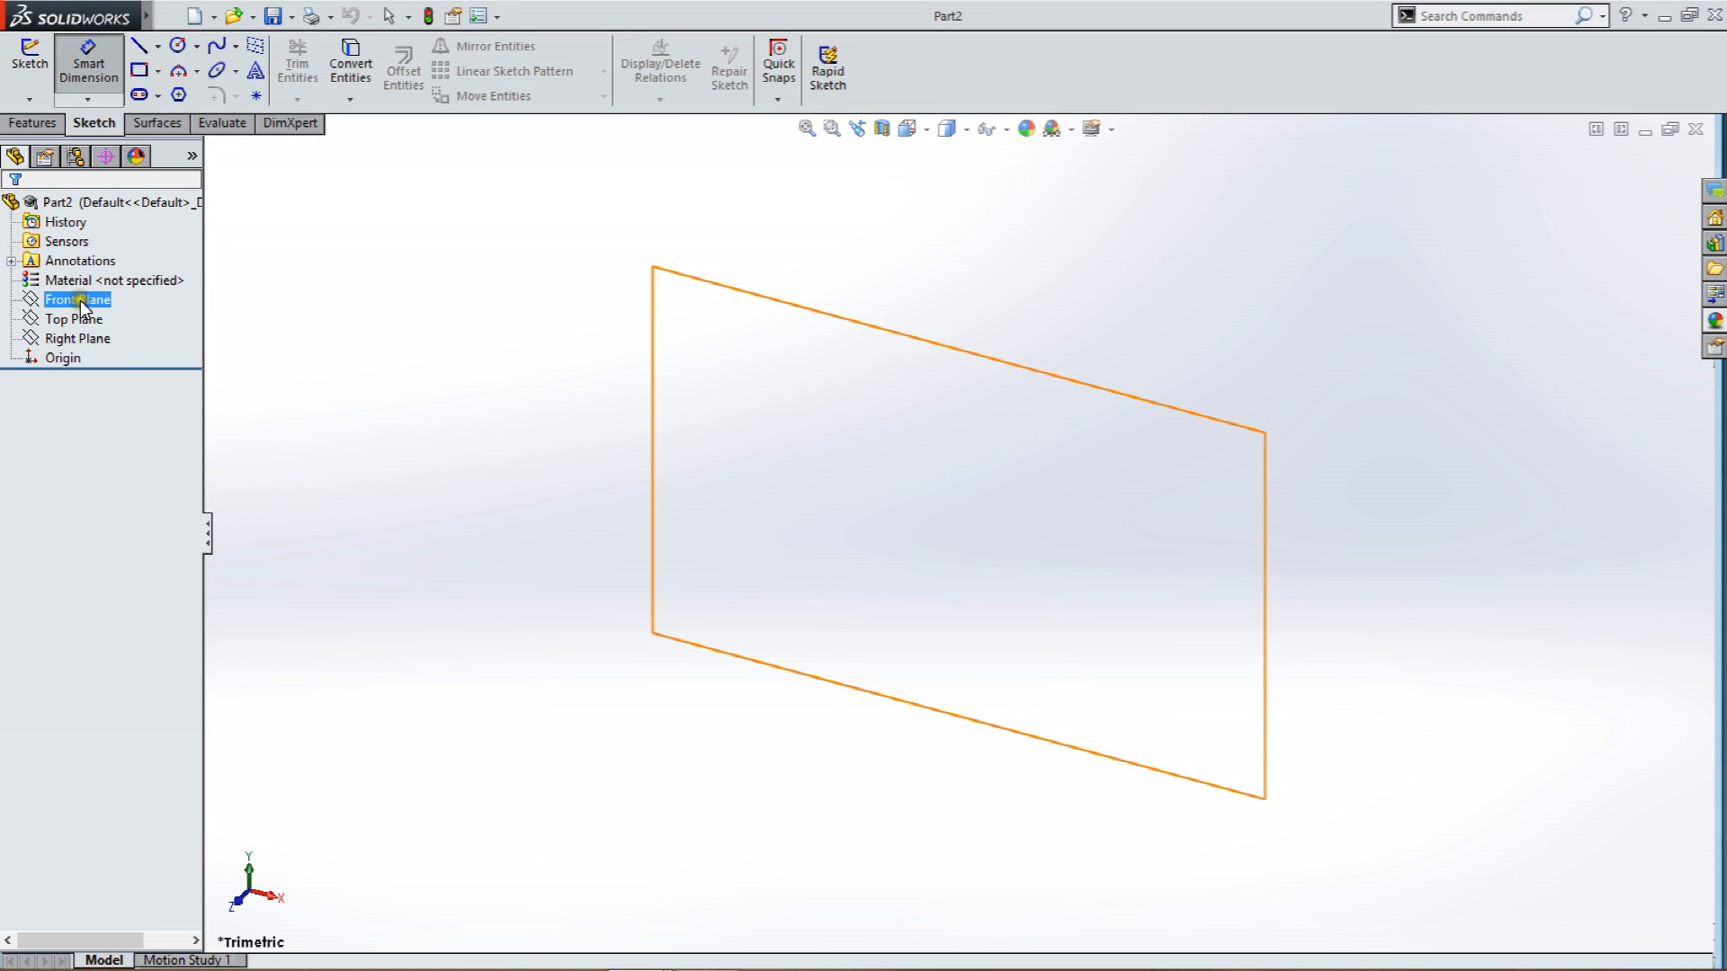
key(Escape)
click(96, 308)
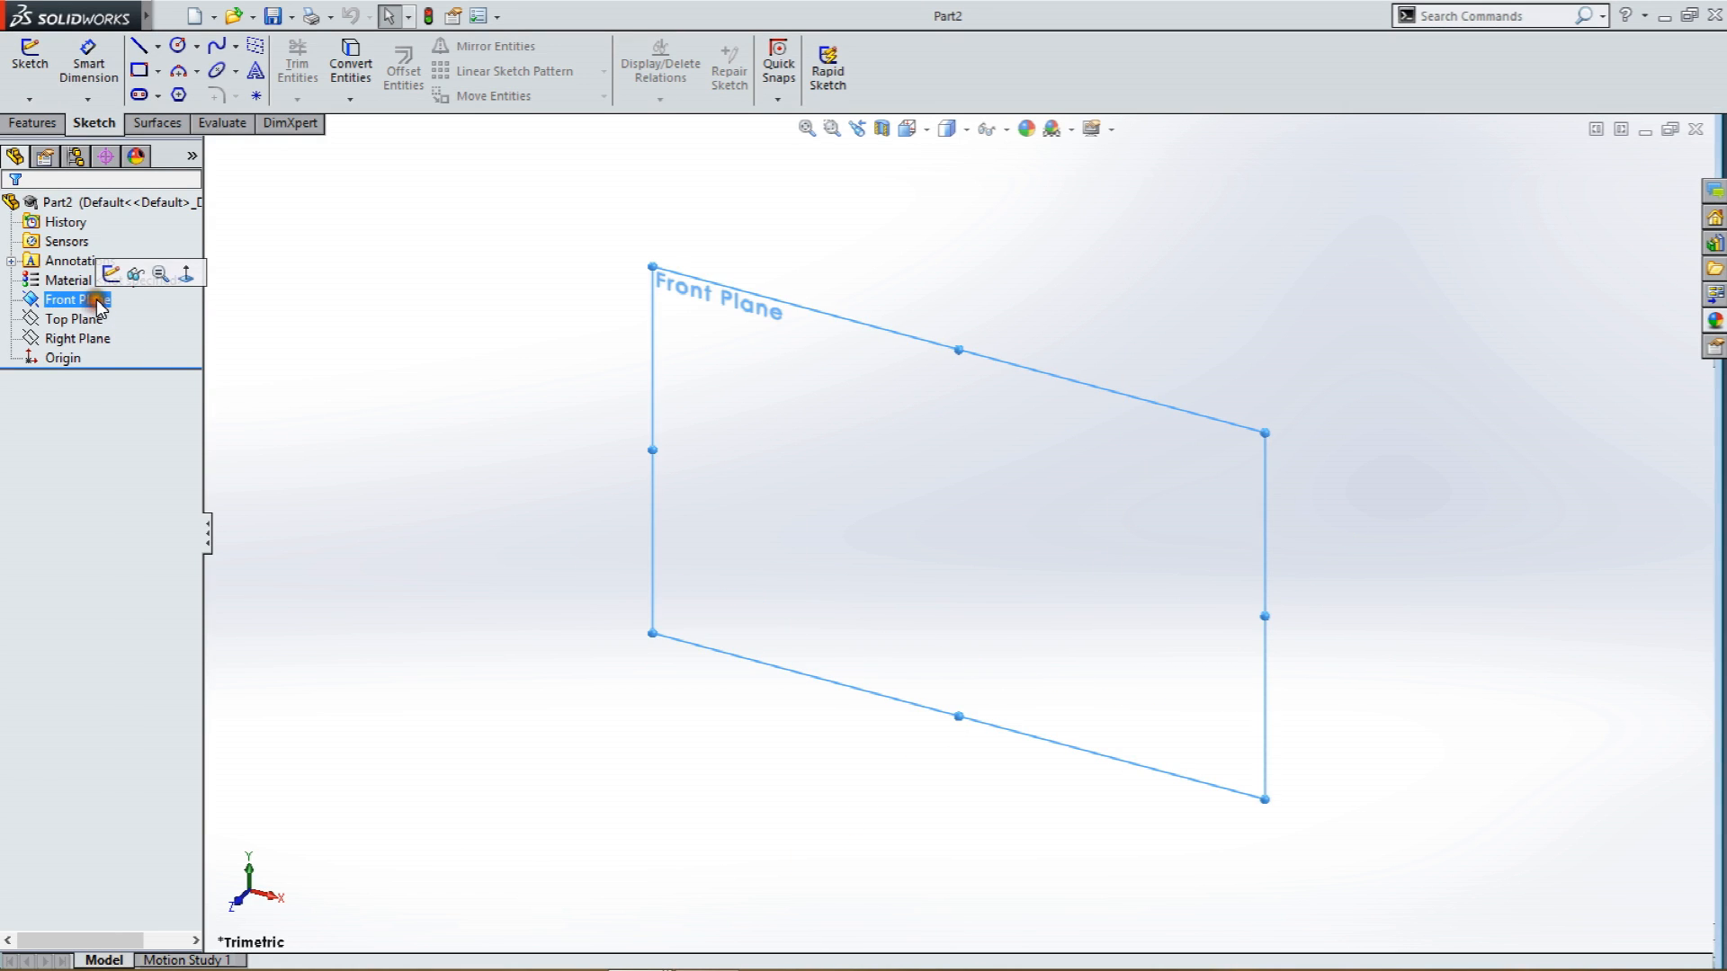
click(177, 267)
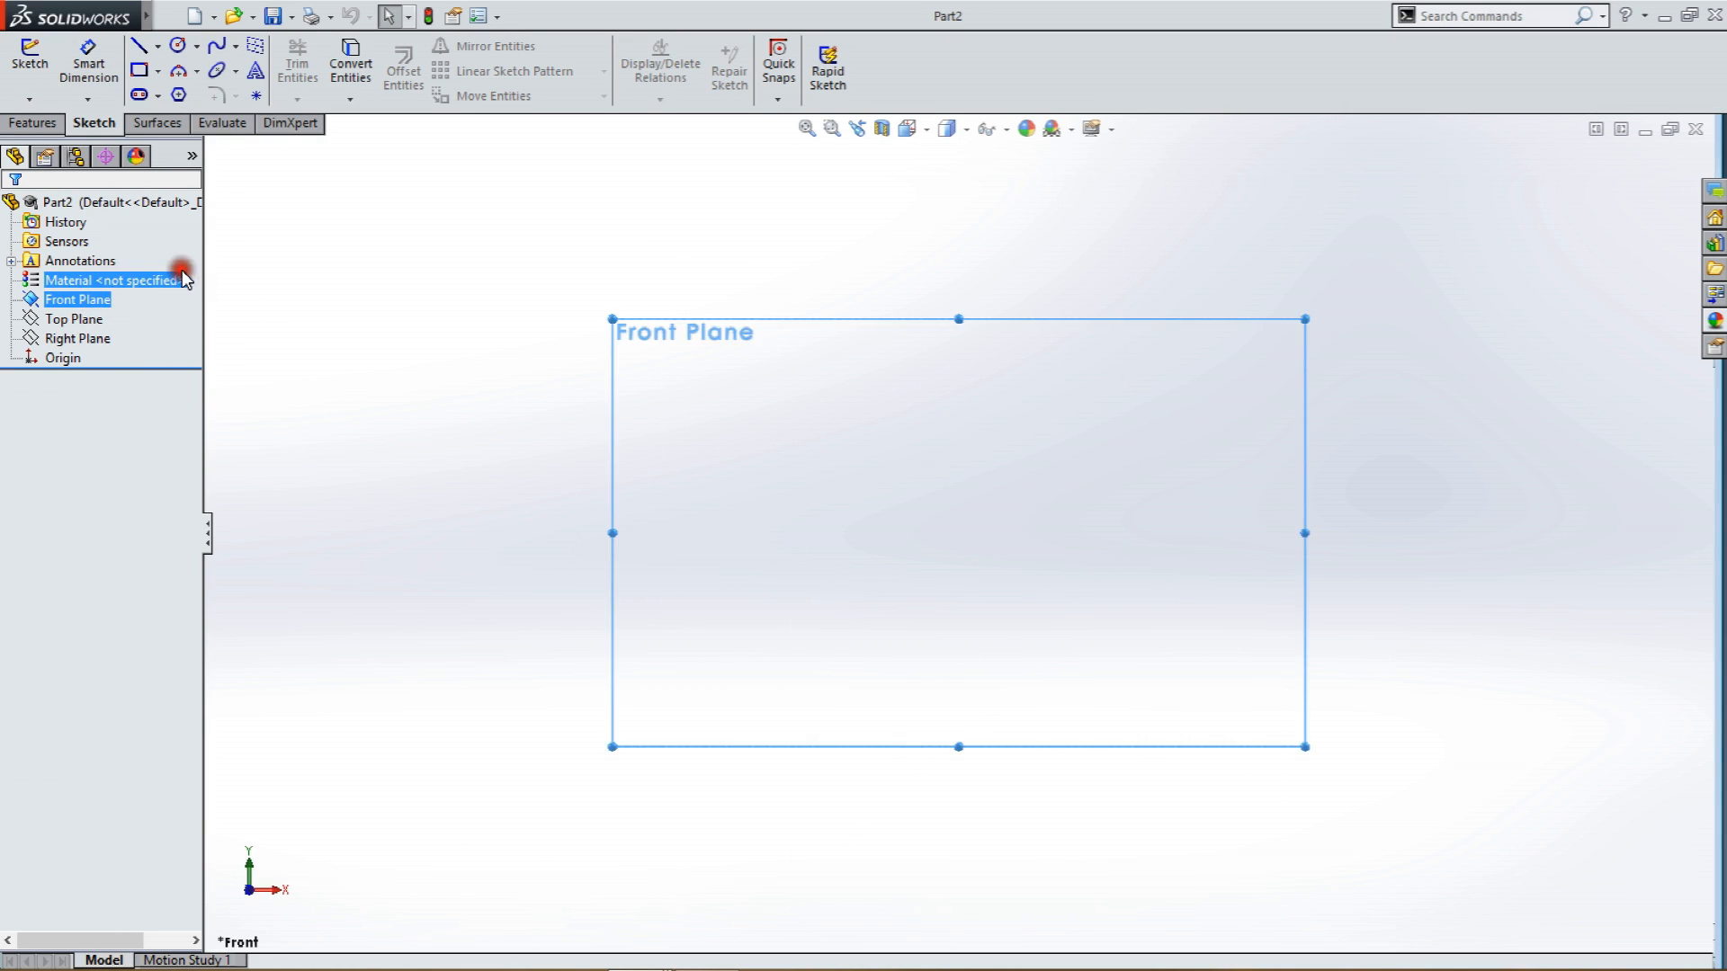
Sketch two concentric circles centred on the origin on the Front Plane, with radii of about 66 mm and 19 mm.
click(178, 47)
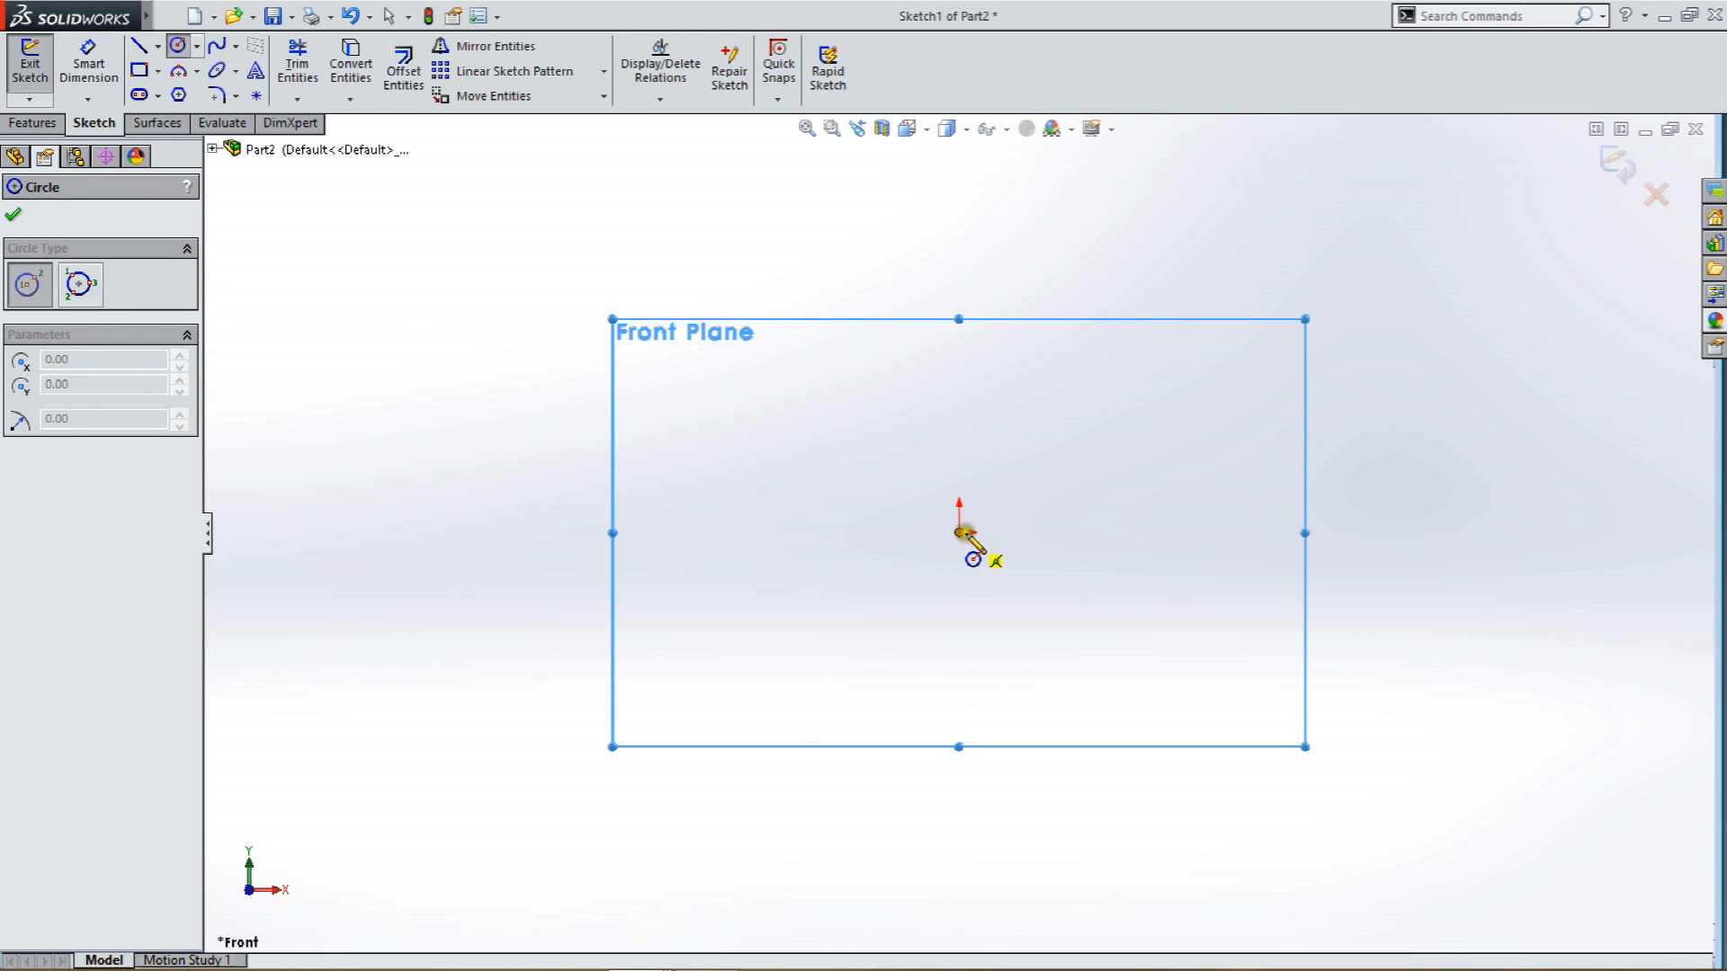
click(959, 531)
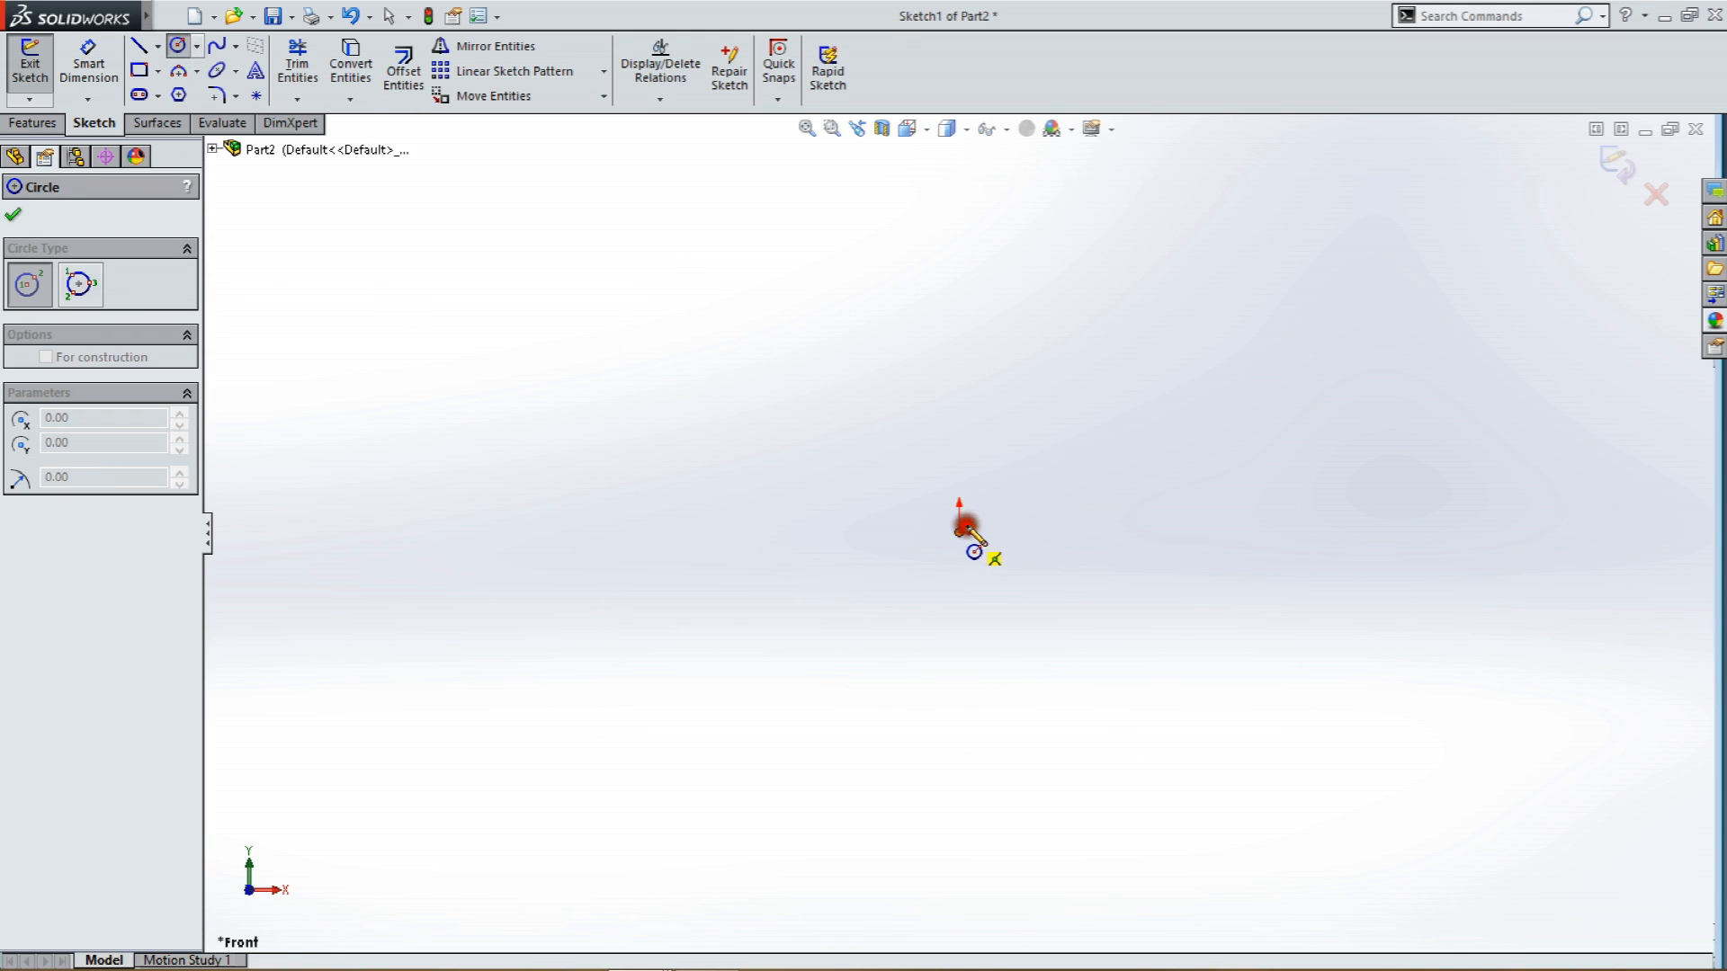
click(180, 48)
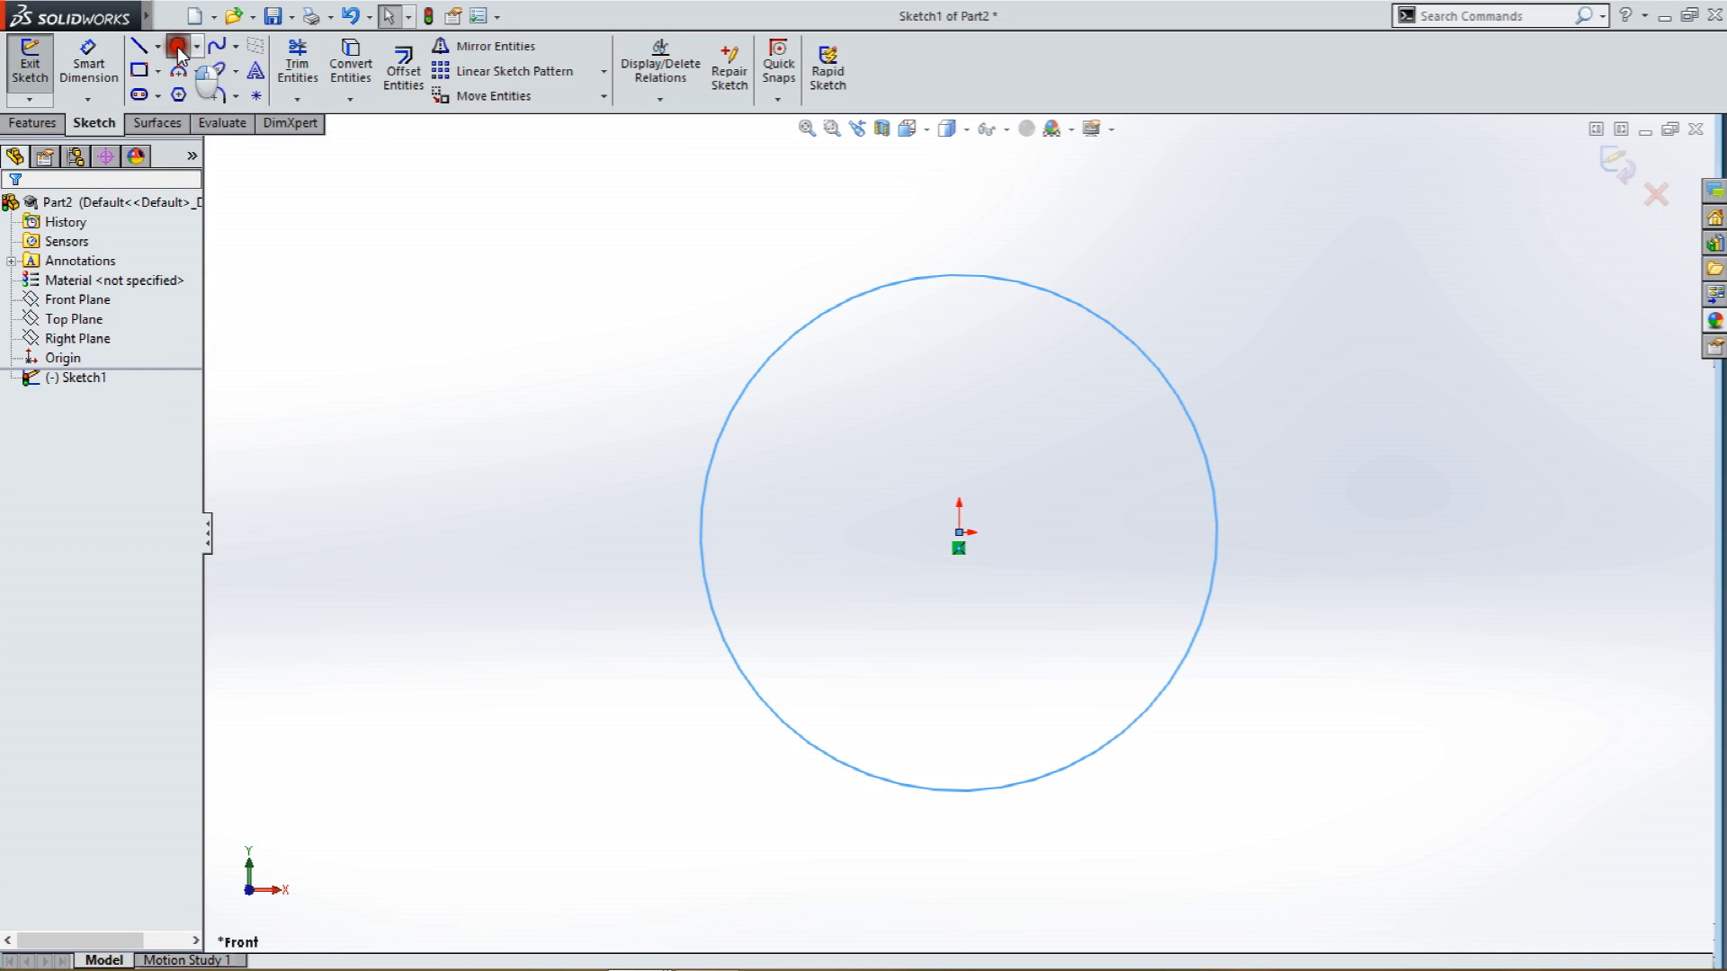
click(959, 533)
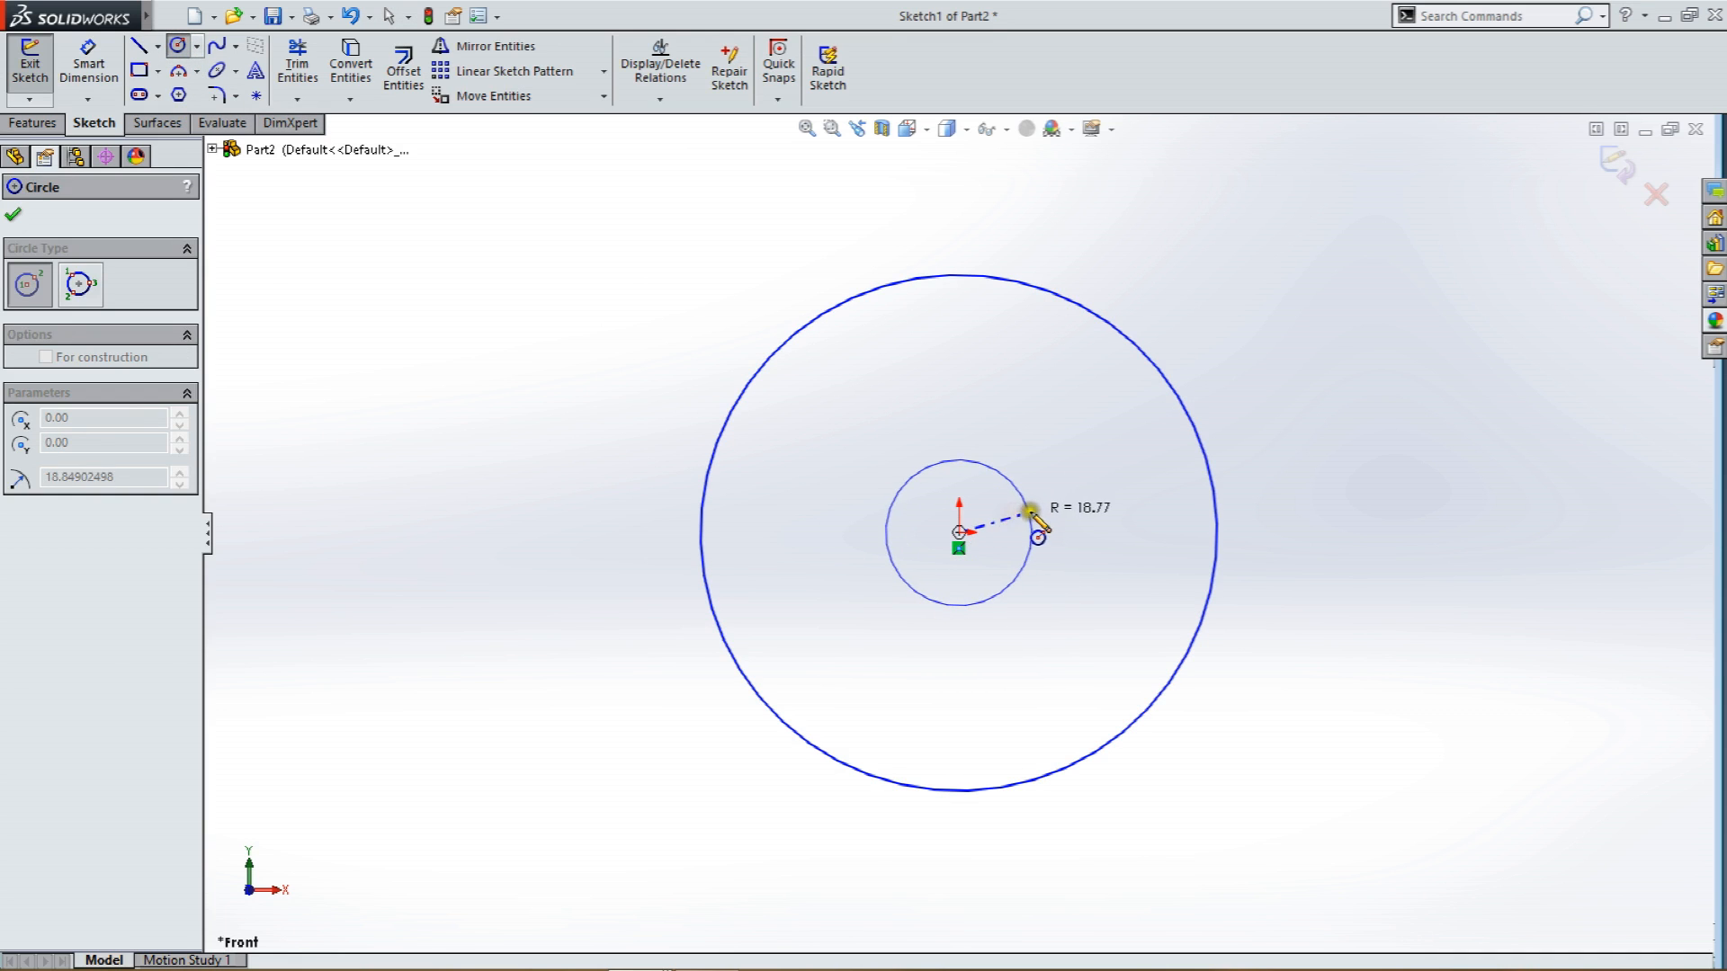
click(1032, 533)
key(Escape)
scroll(983, 482, down, 3)
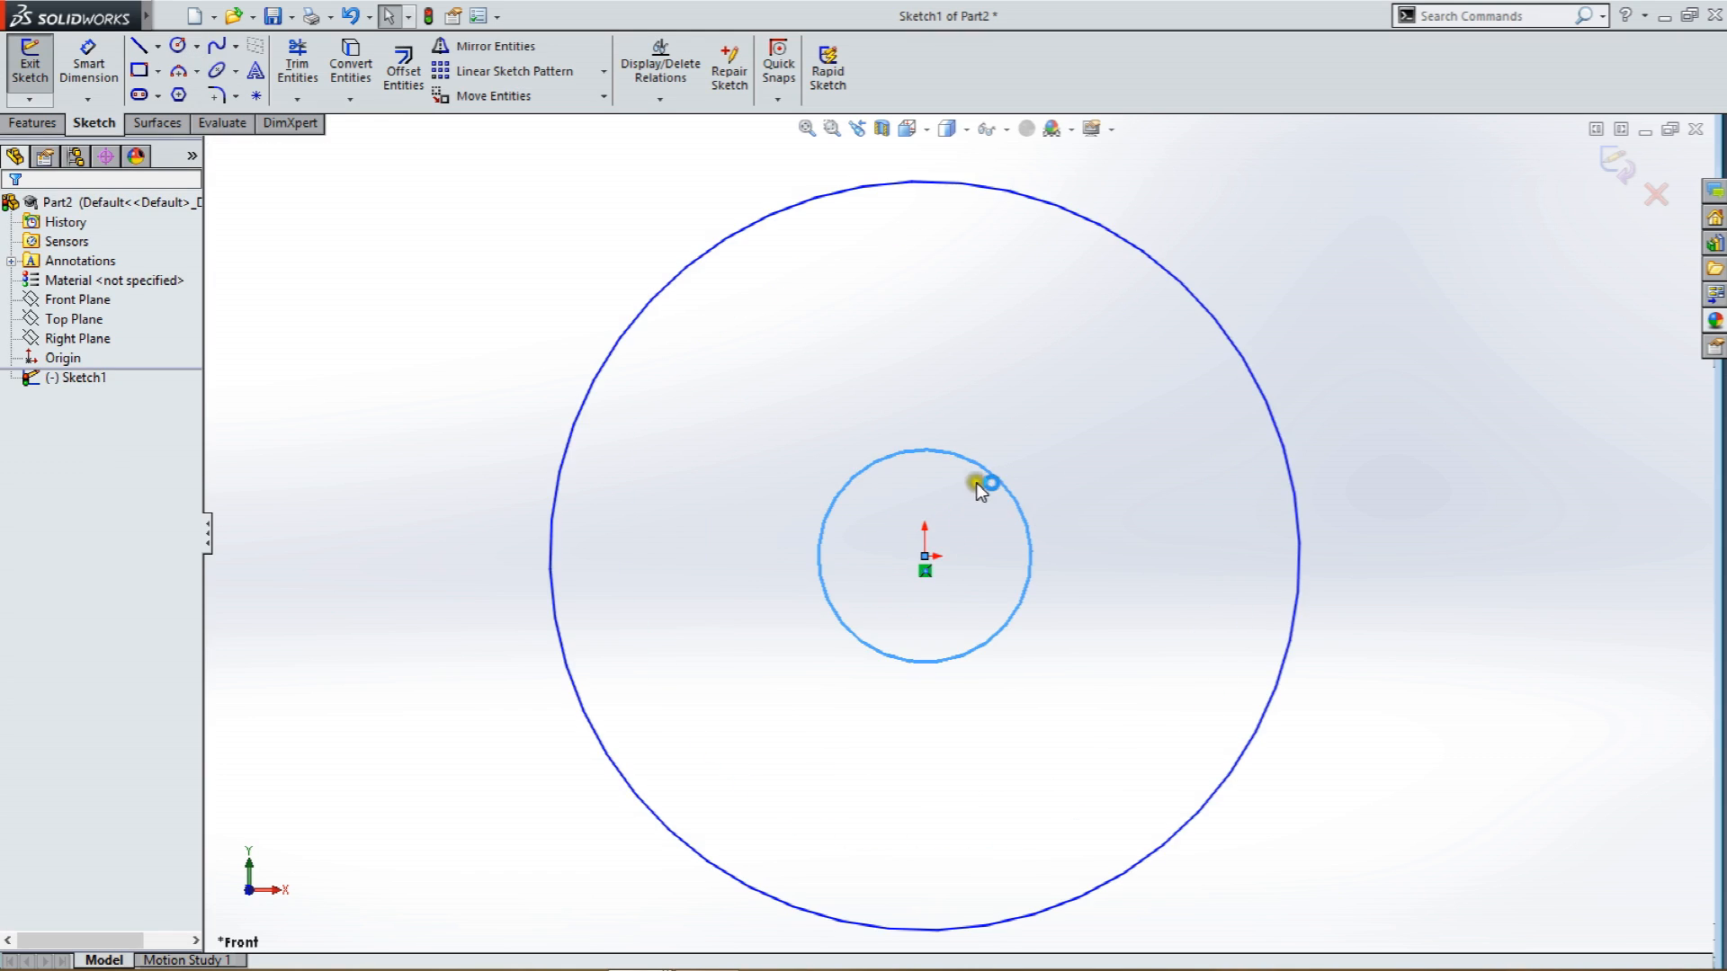
Place a sketch point at the uppermost point of each circle, vertically aligned with the origin.
click(263, 101)
click(925, 449)
click(925, 182)
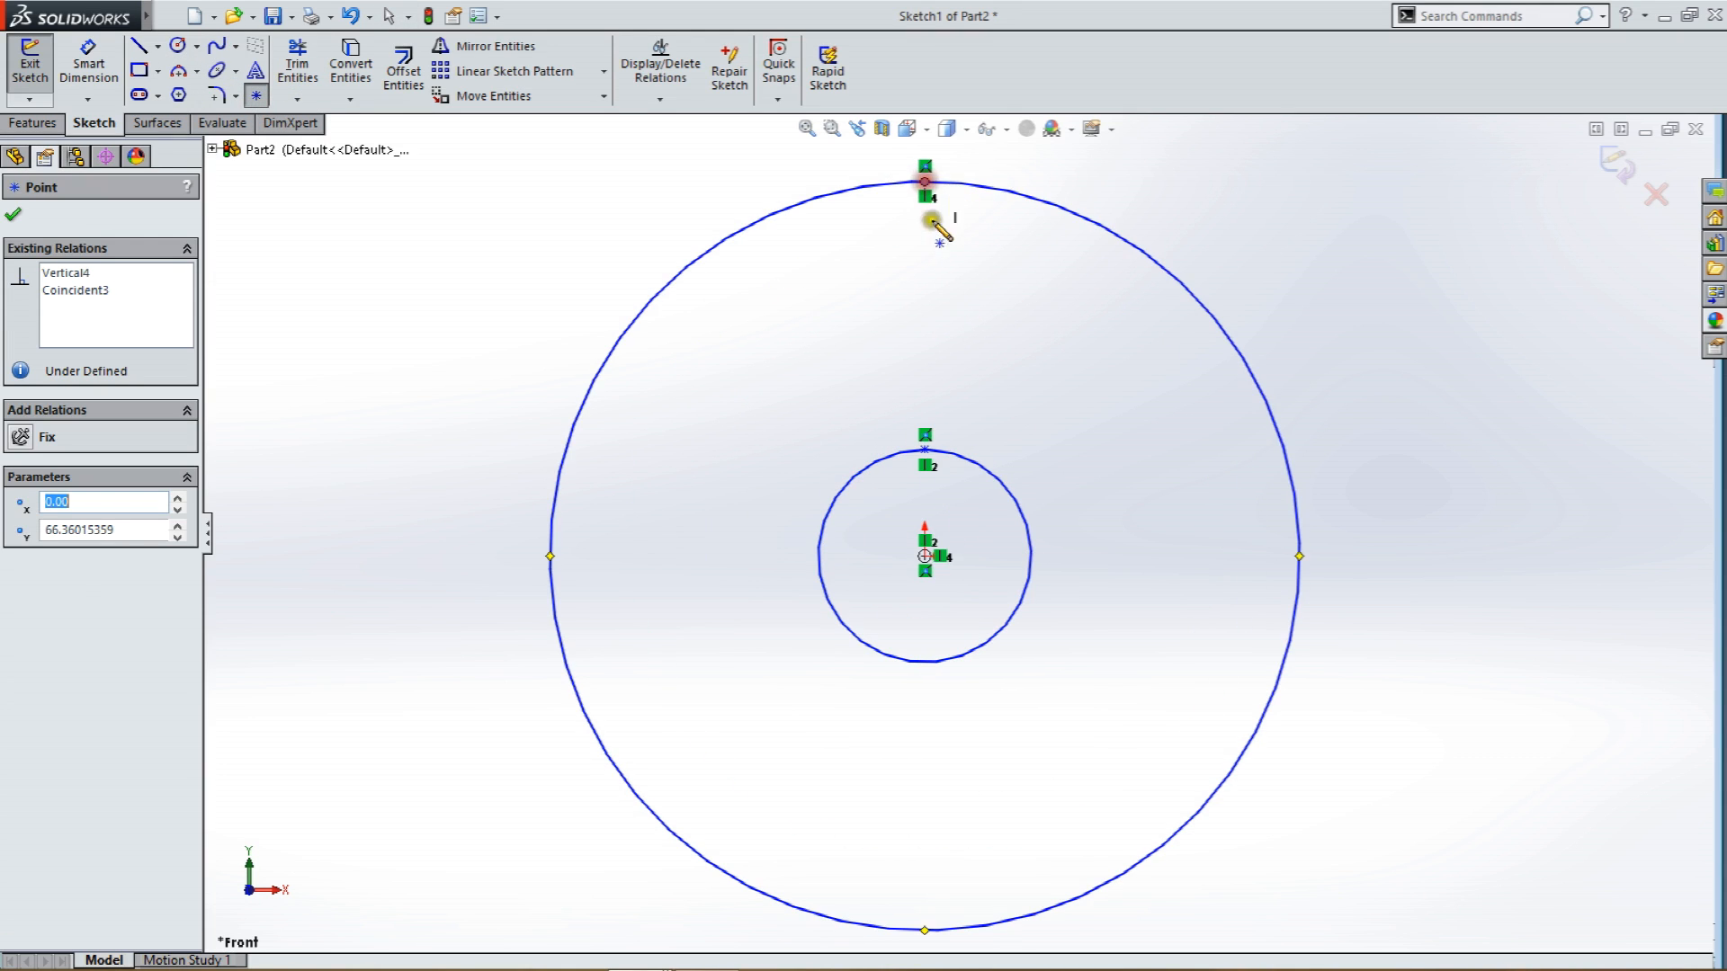
key(Escape)
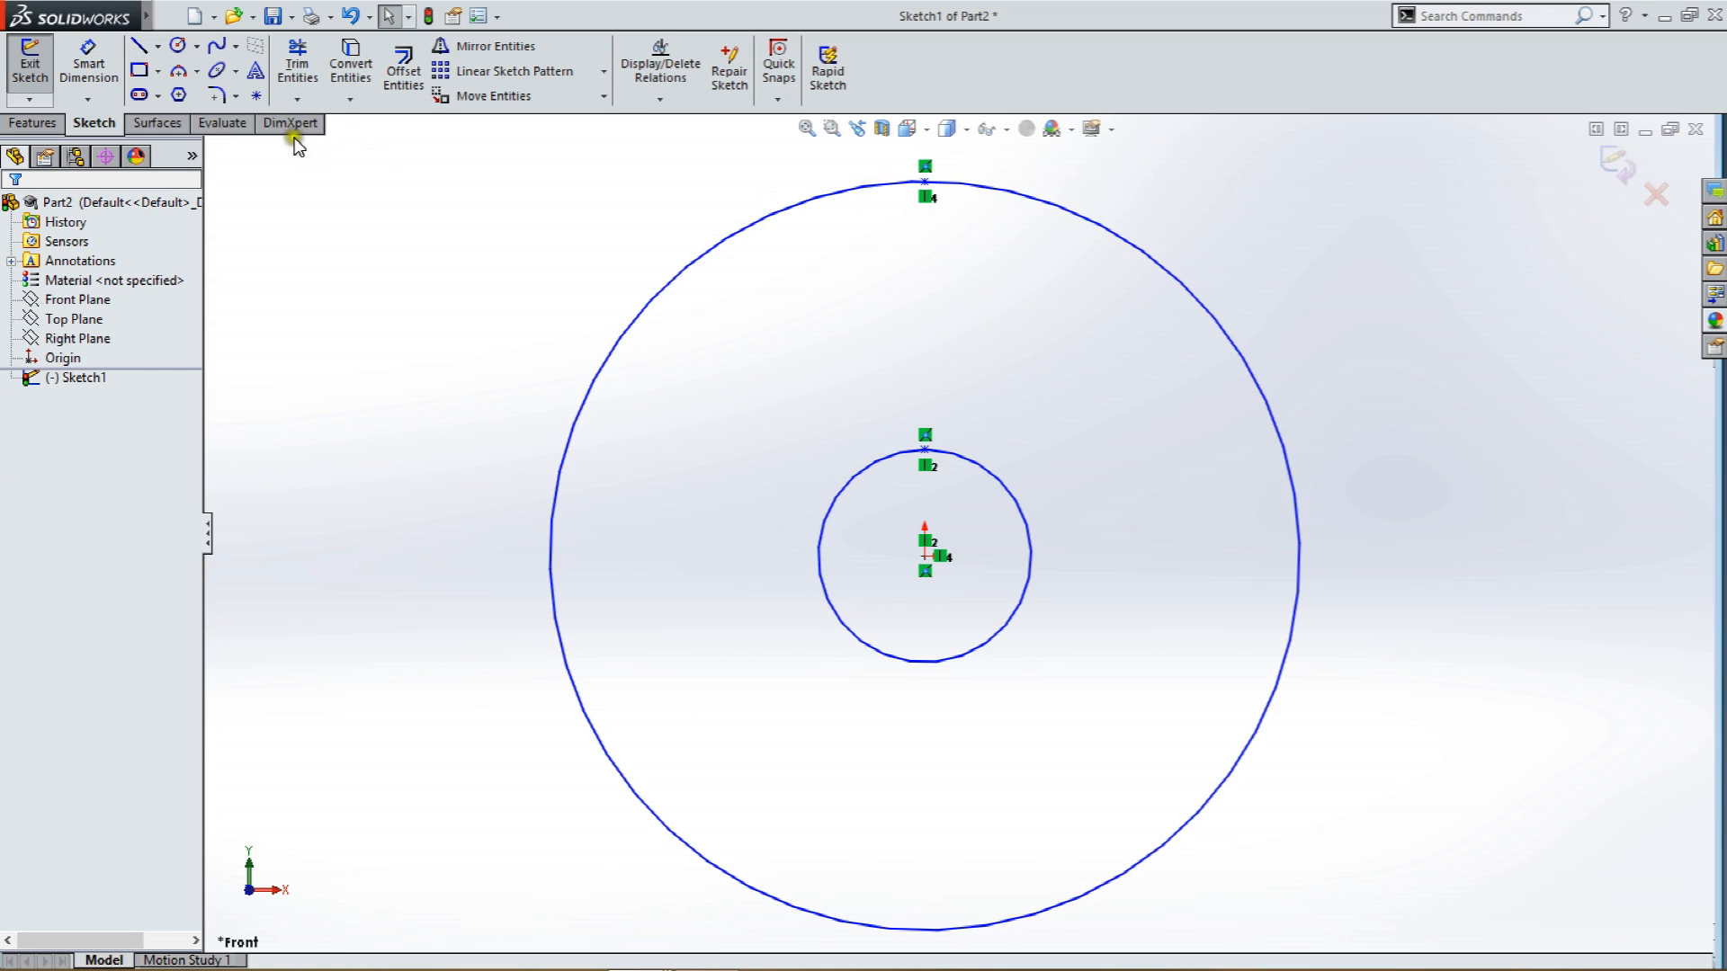
Dimension the vertical distance between the two circles' uppermost points as 35 mm.
click(89, 63)
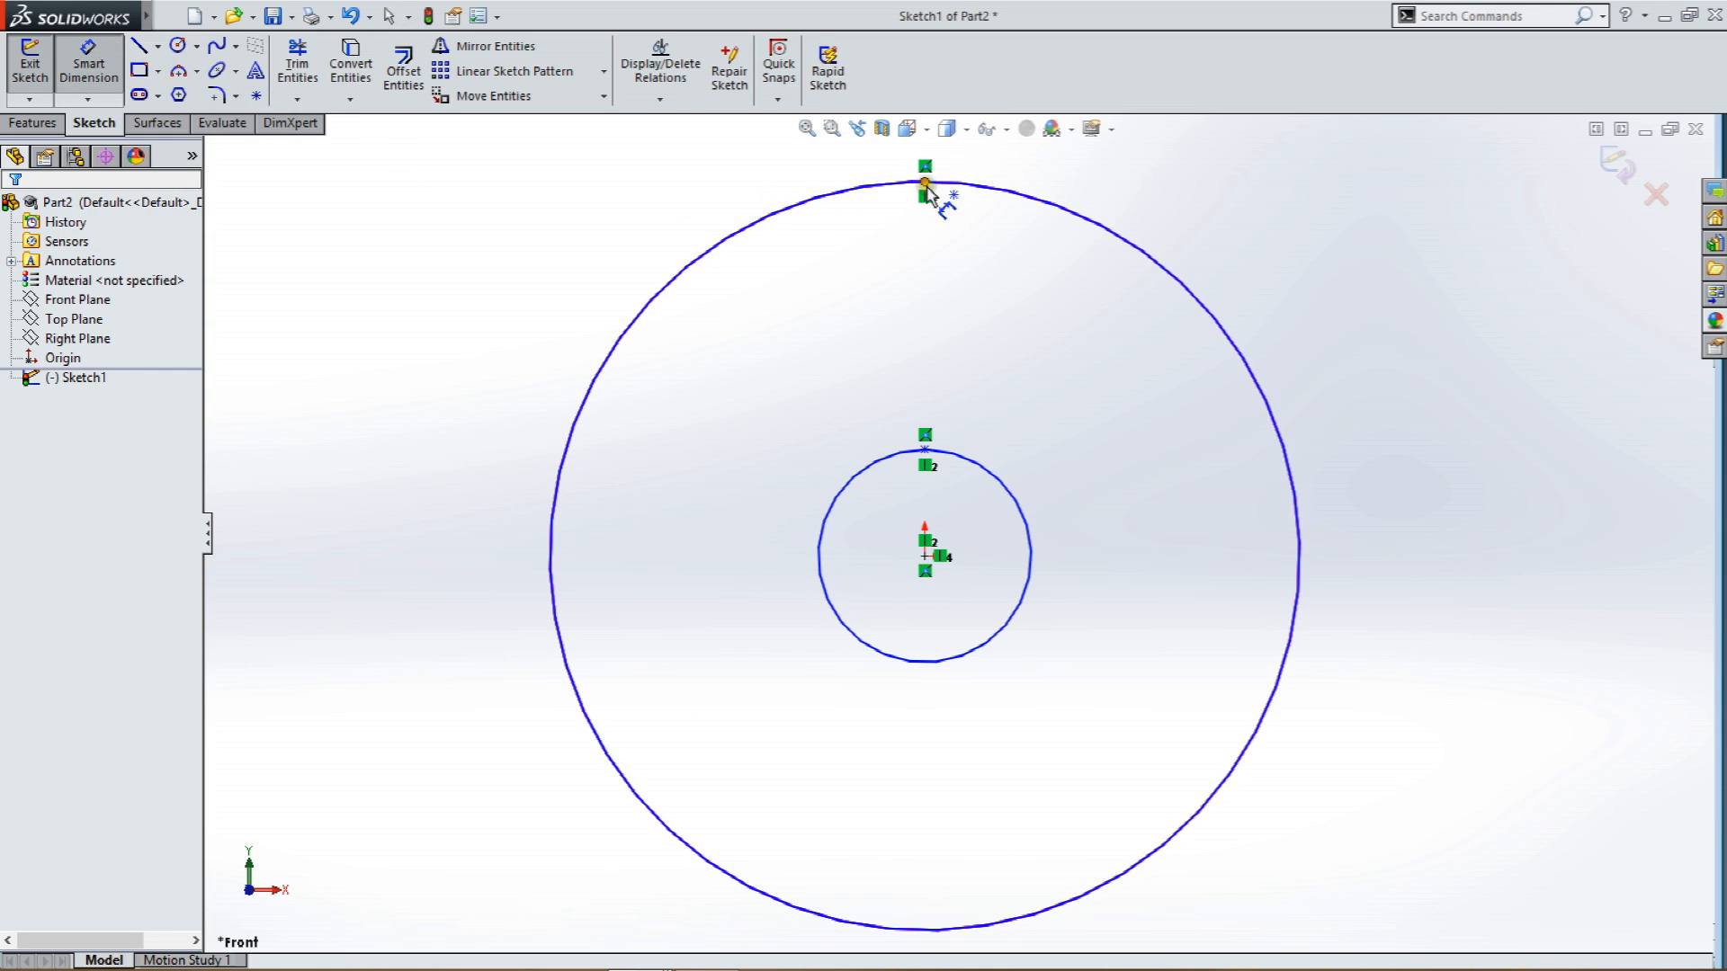
click(924, 181)
click(925, 450)
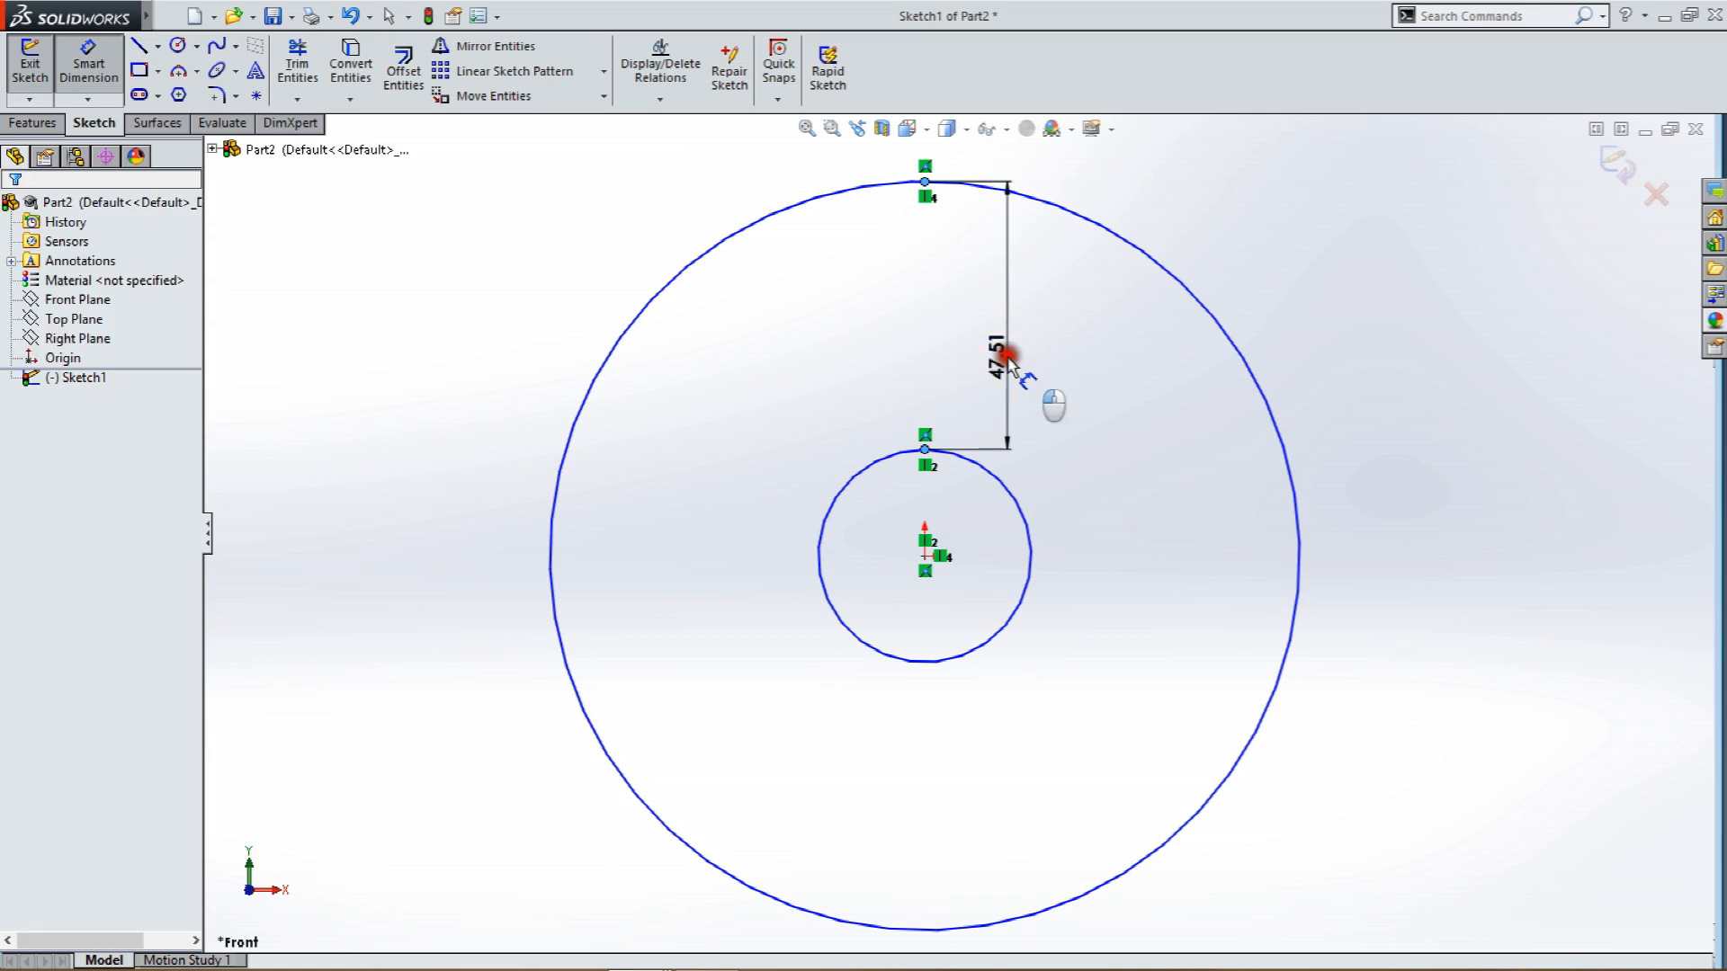
click(1007, 365)
text(35)
key(Return)
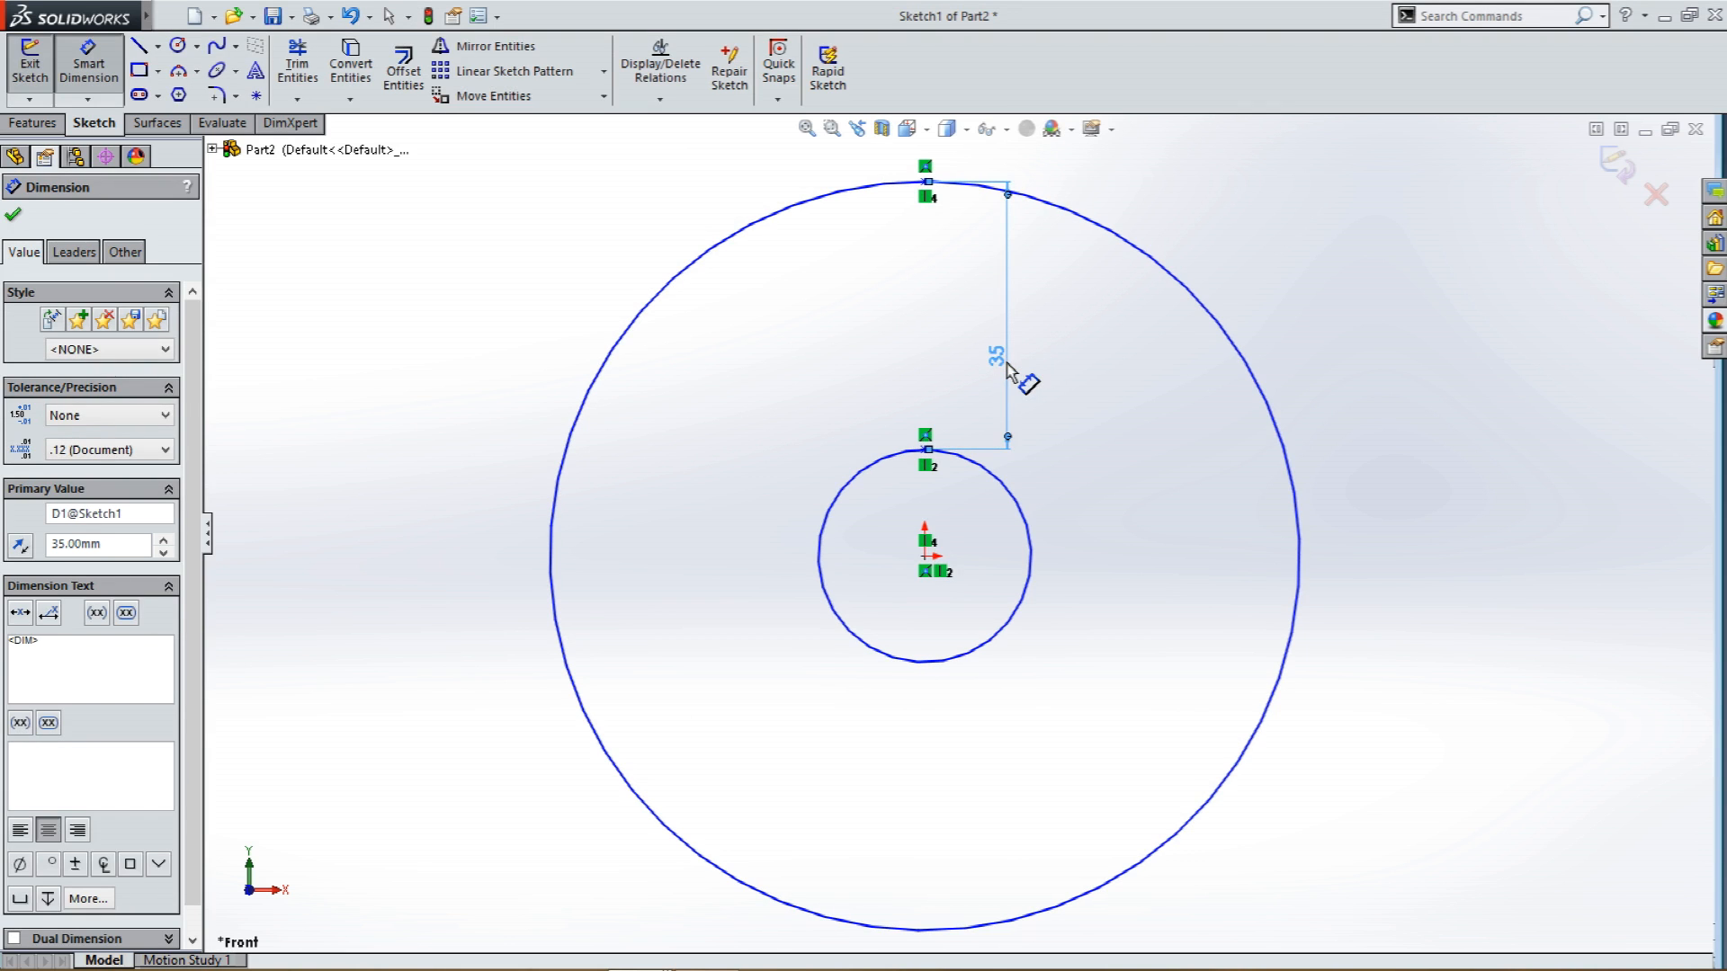
key(Escape)
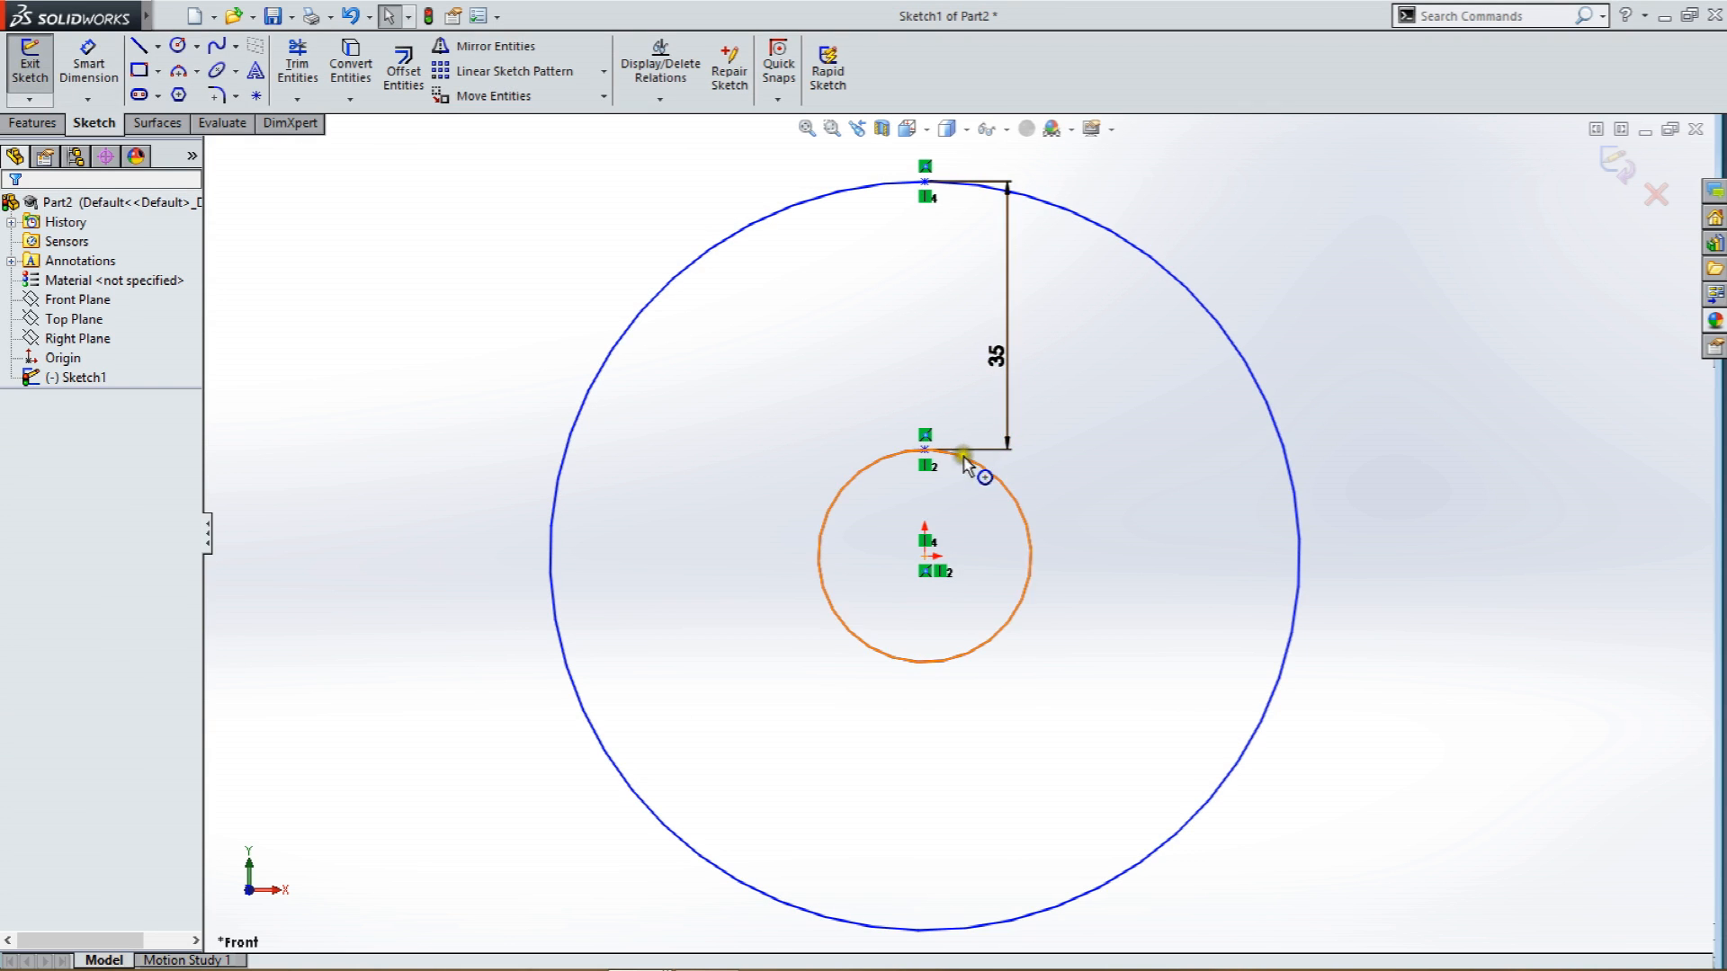
Dimension the inner circle's diameter as 20 mm and reposition the dimension so that it lies horizontally across the circle.
click(90, 57)
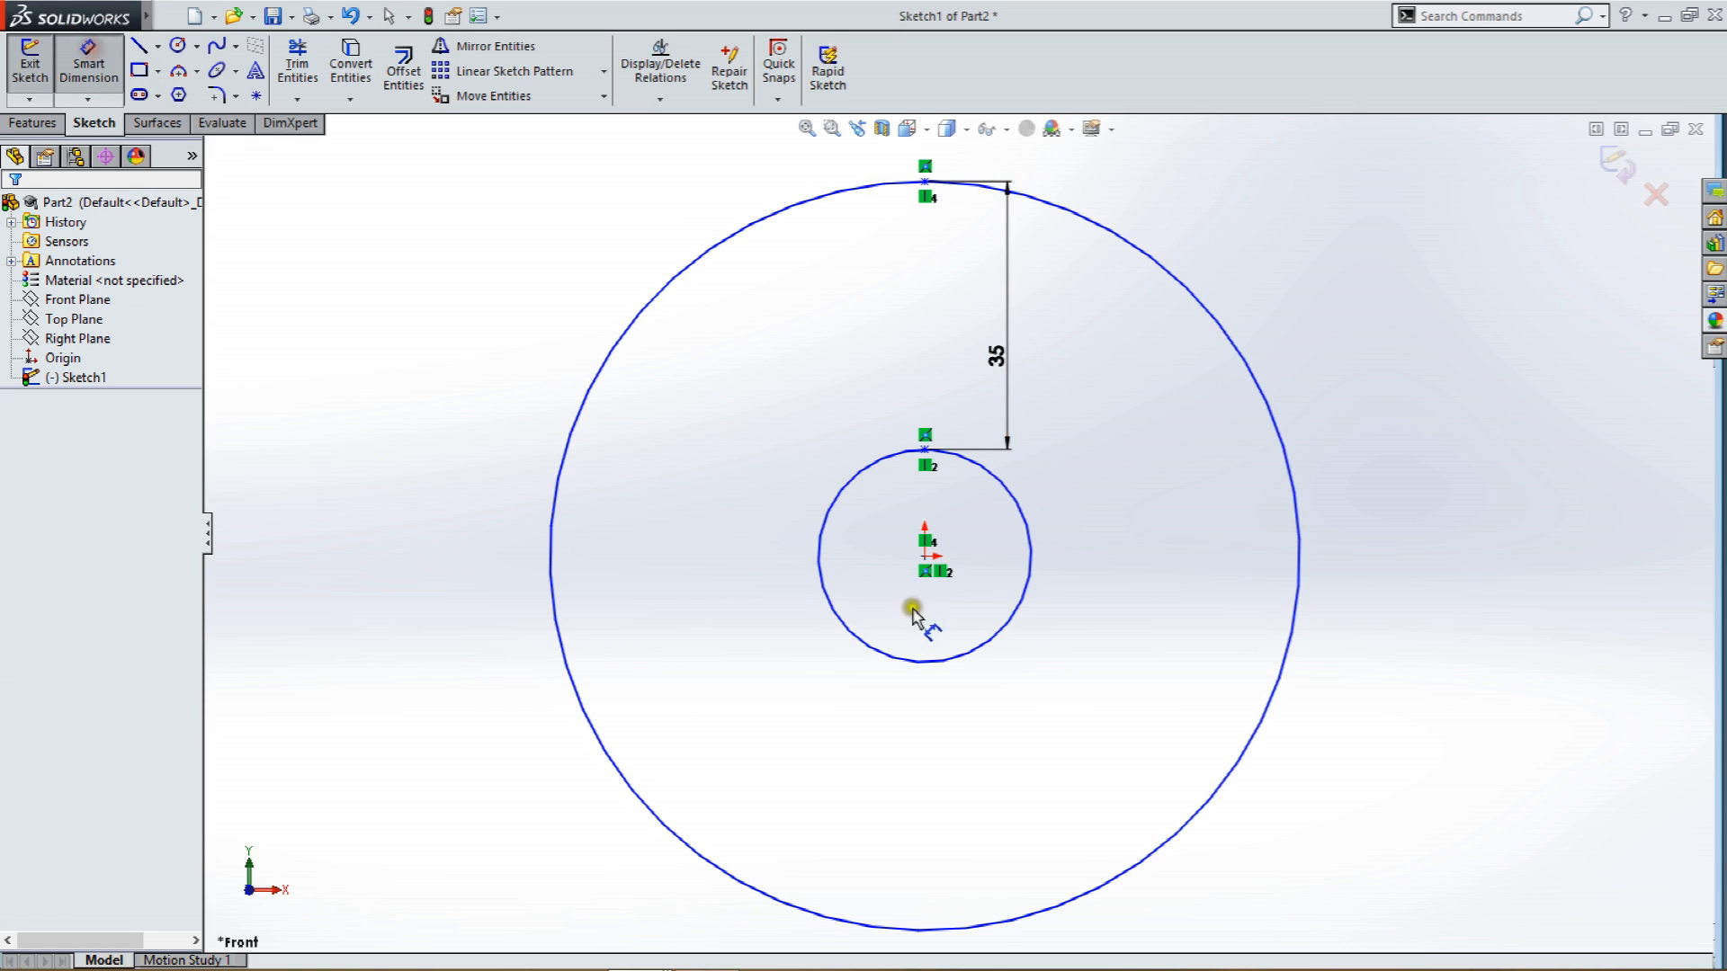
click(998, 620)
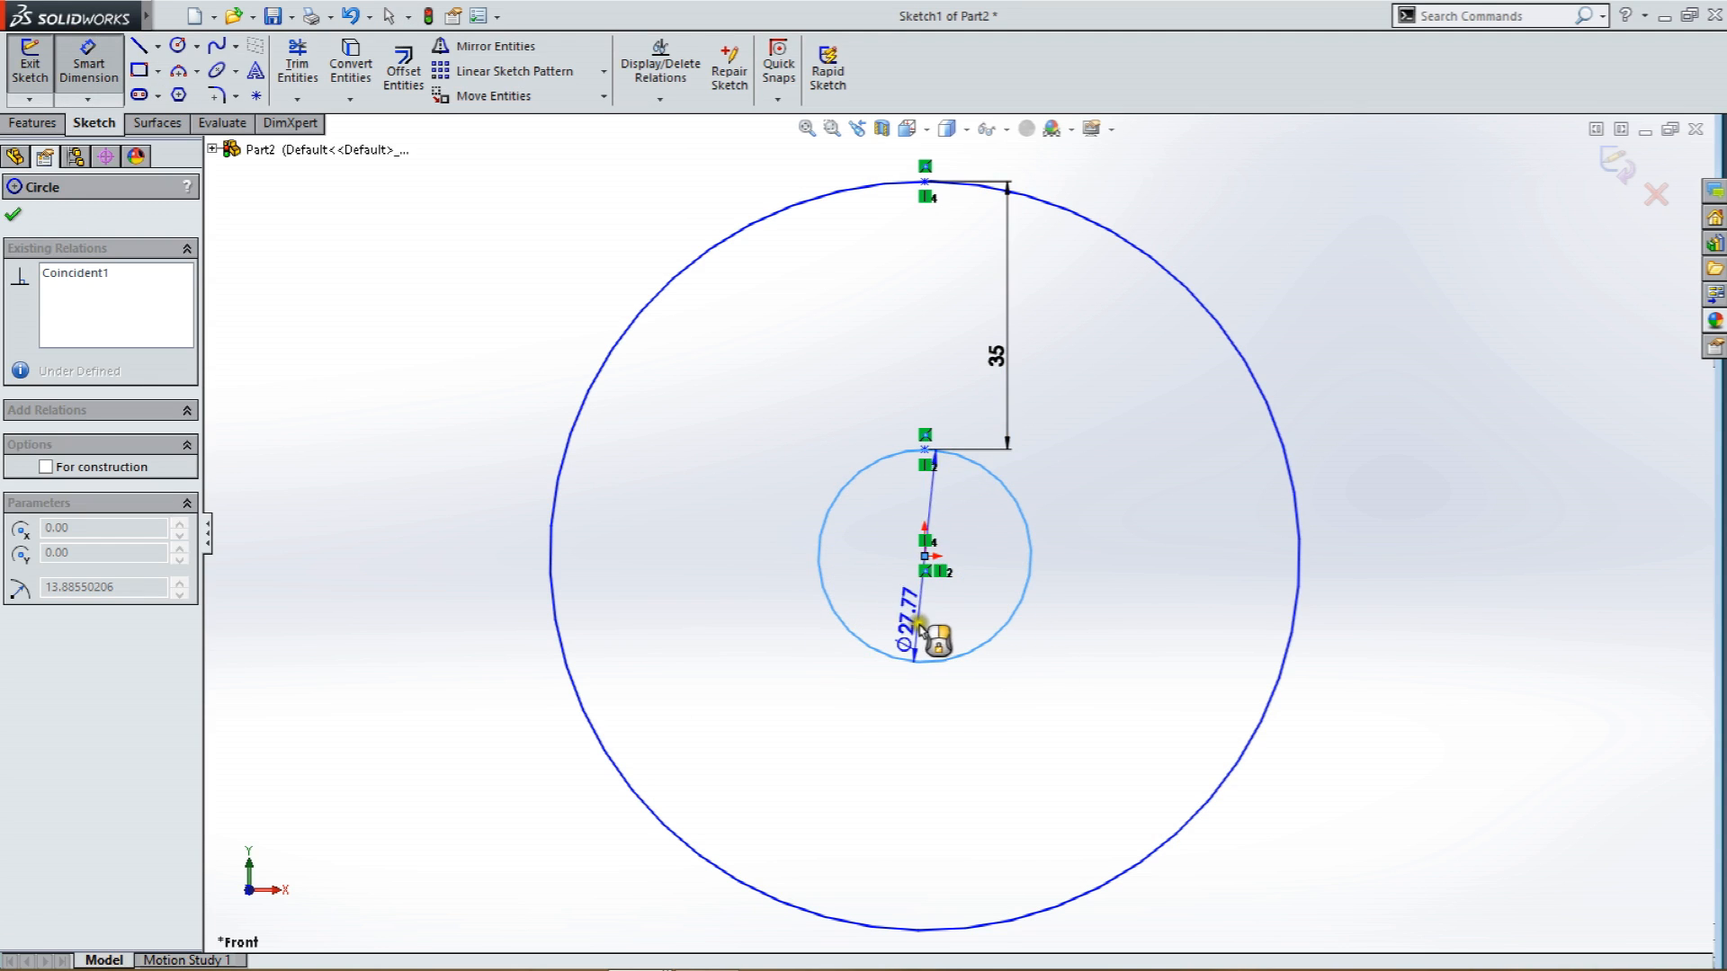
click(919, 603)
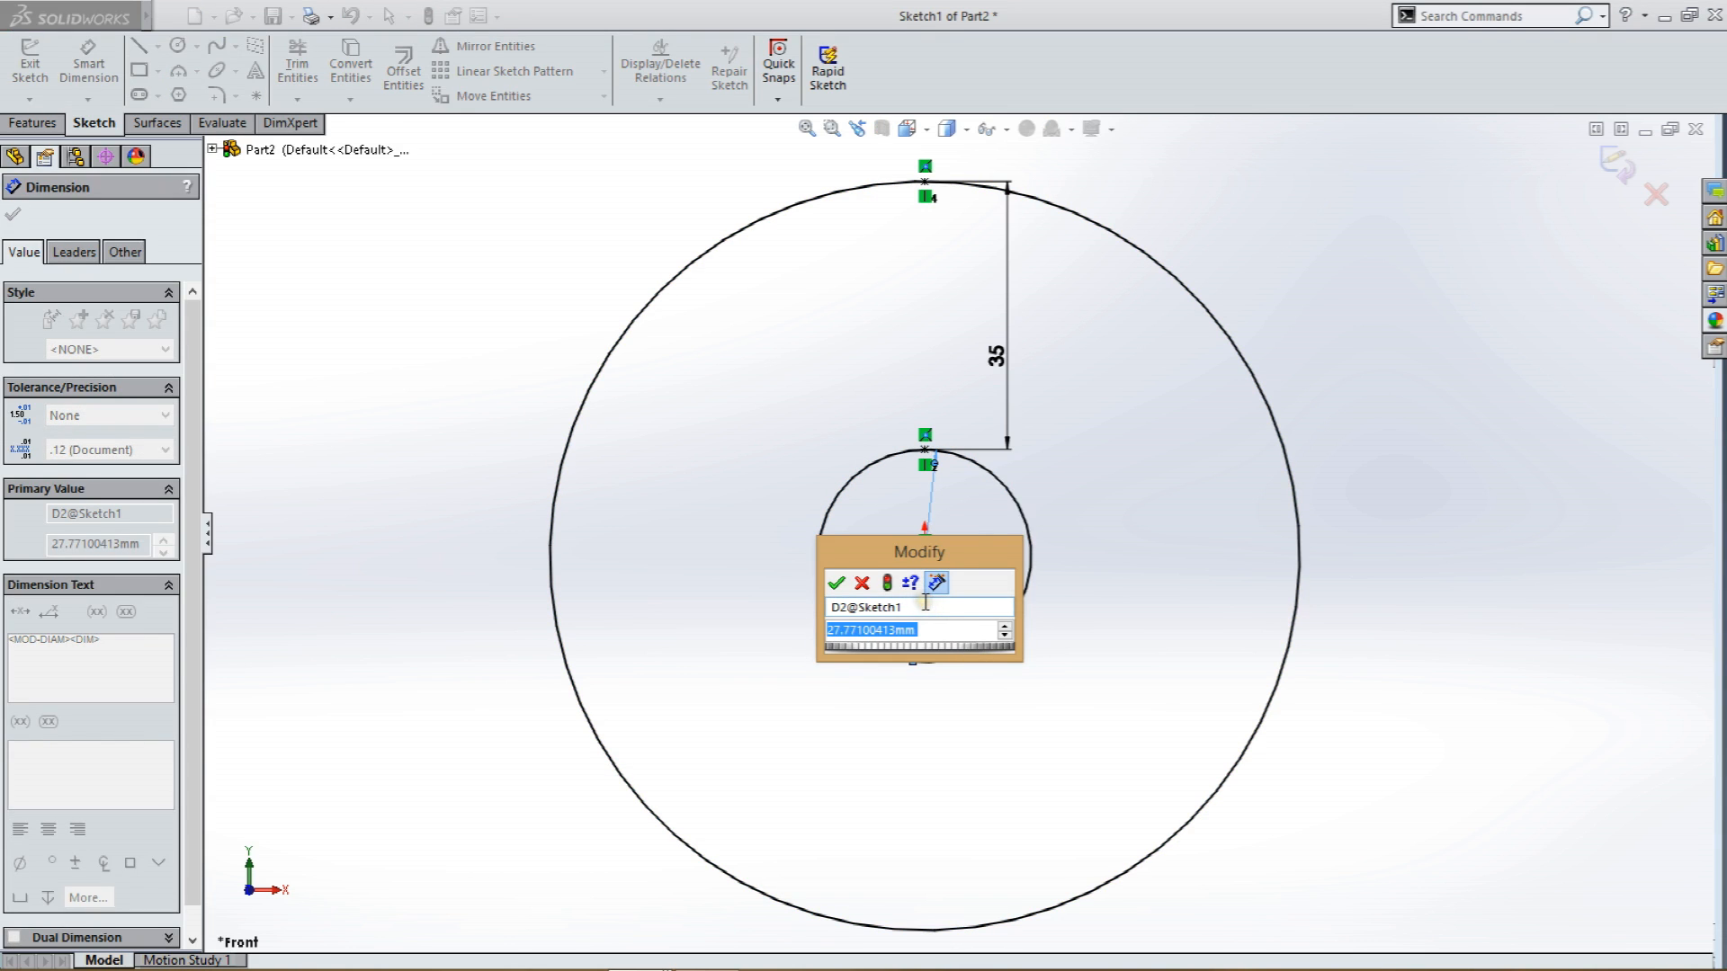
text(20)
key(Return)
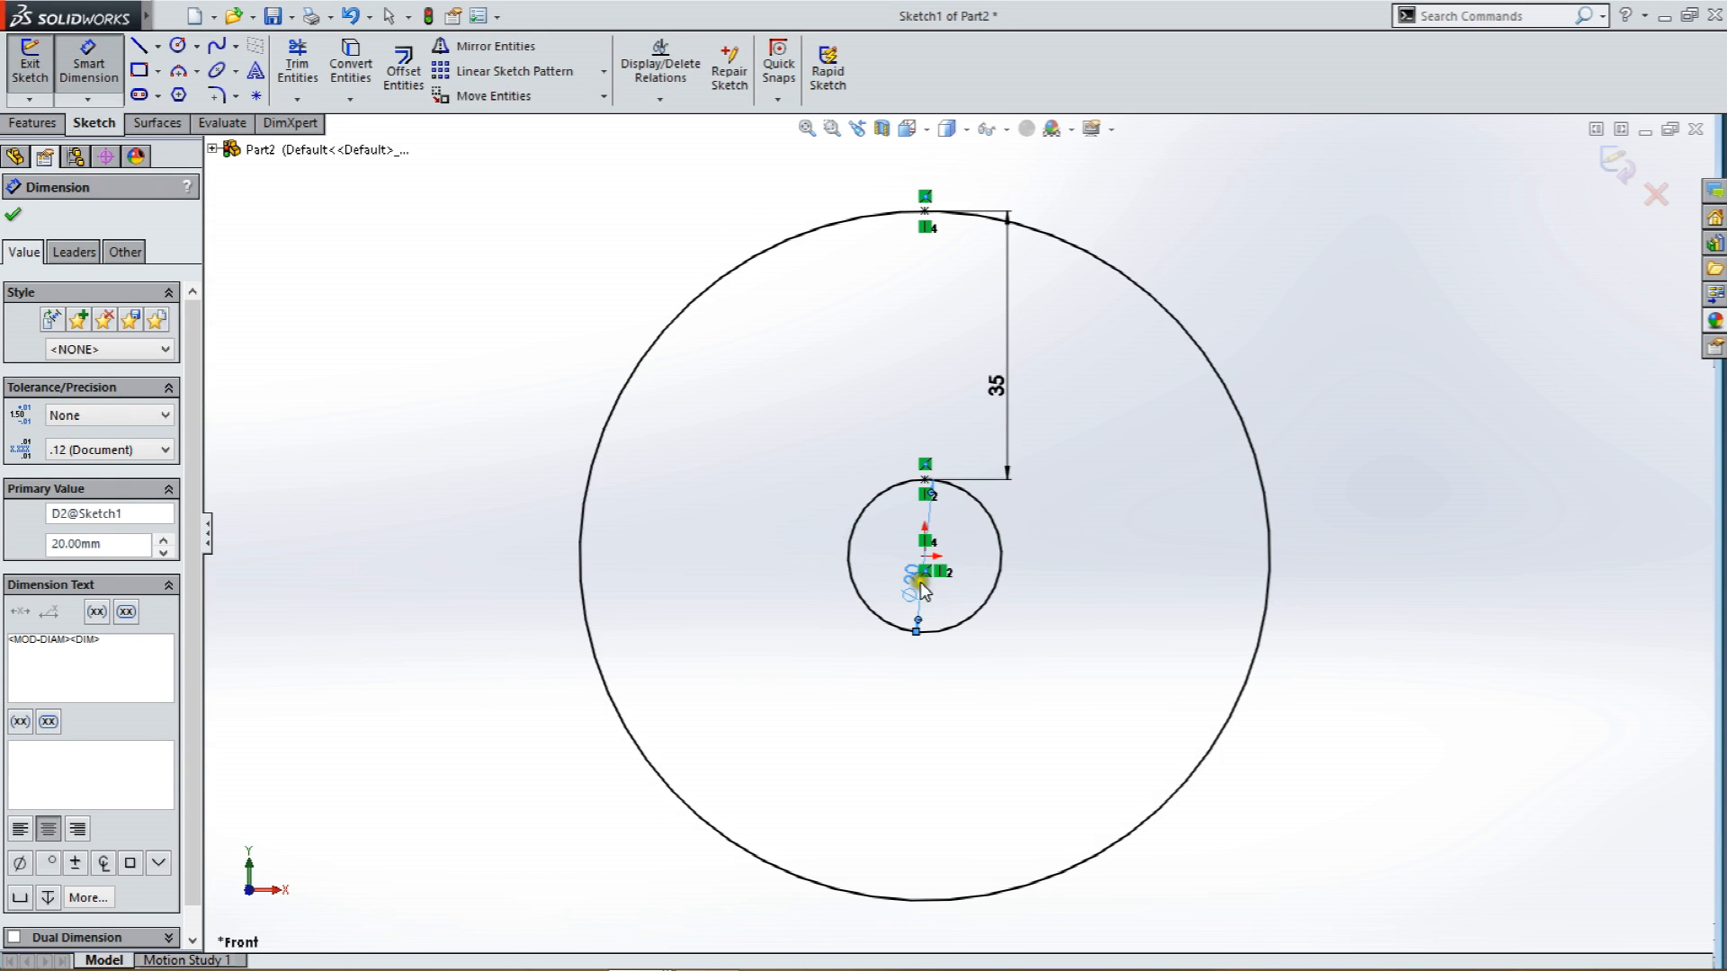
key(Escape)
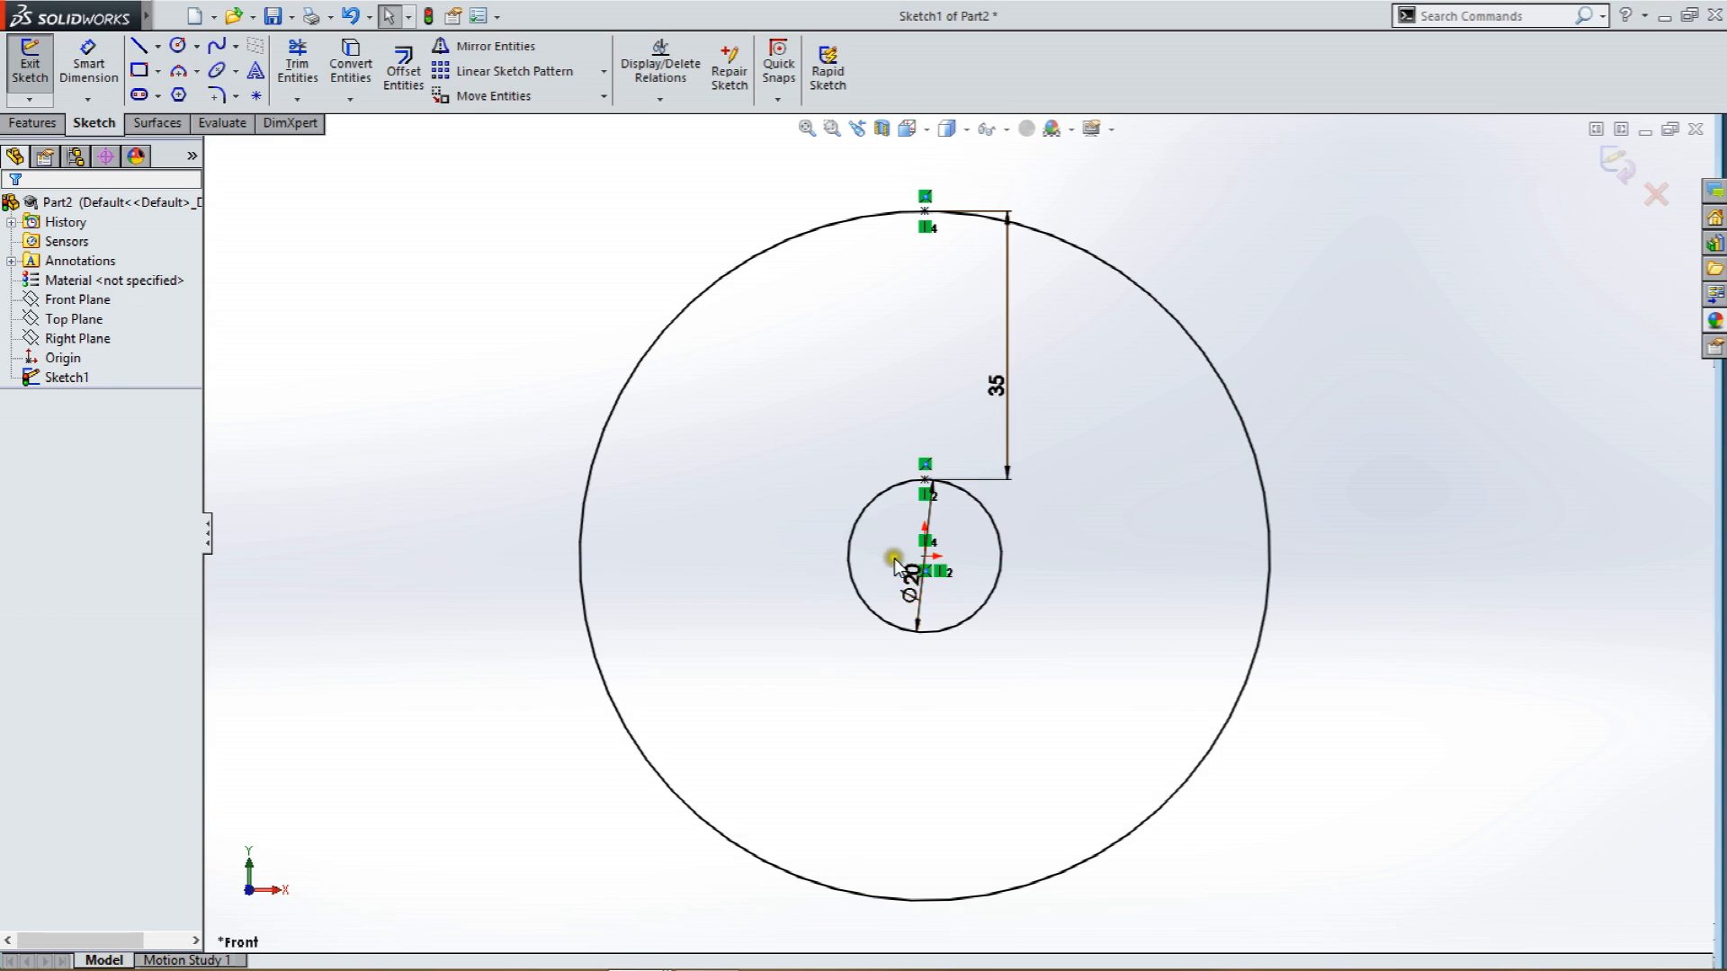
drag(912, 620, 878, 589)
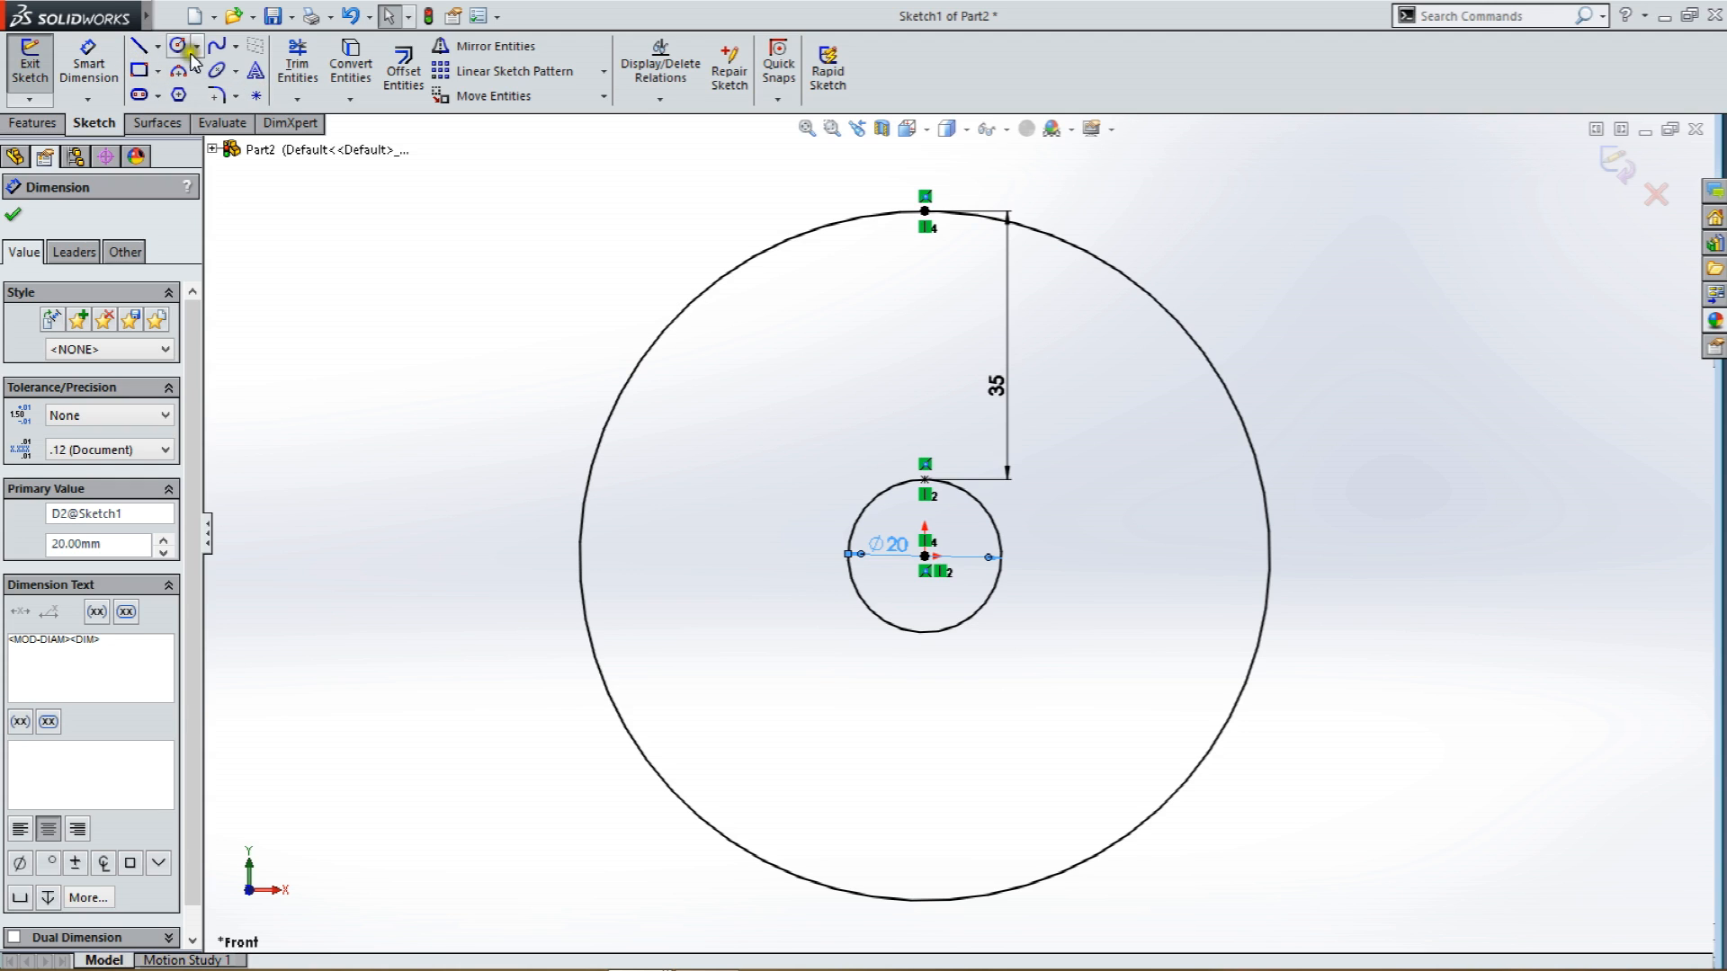
Draw construction lines from the origin to the outer circle: one horizontal and three at about 18°, 35° and 48°.
click(160, 45)
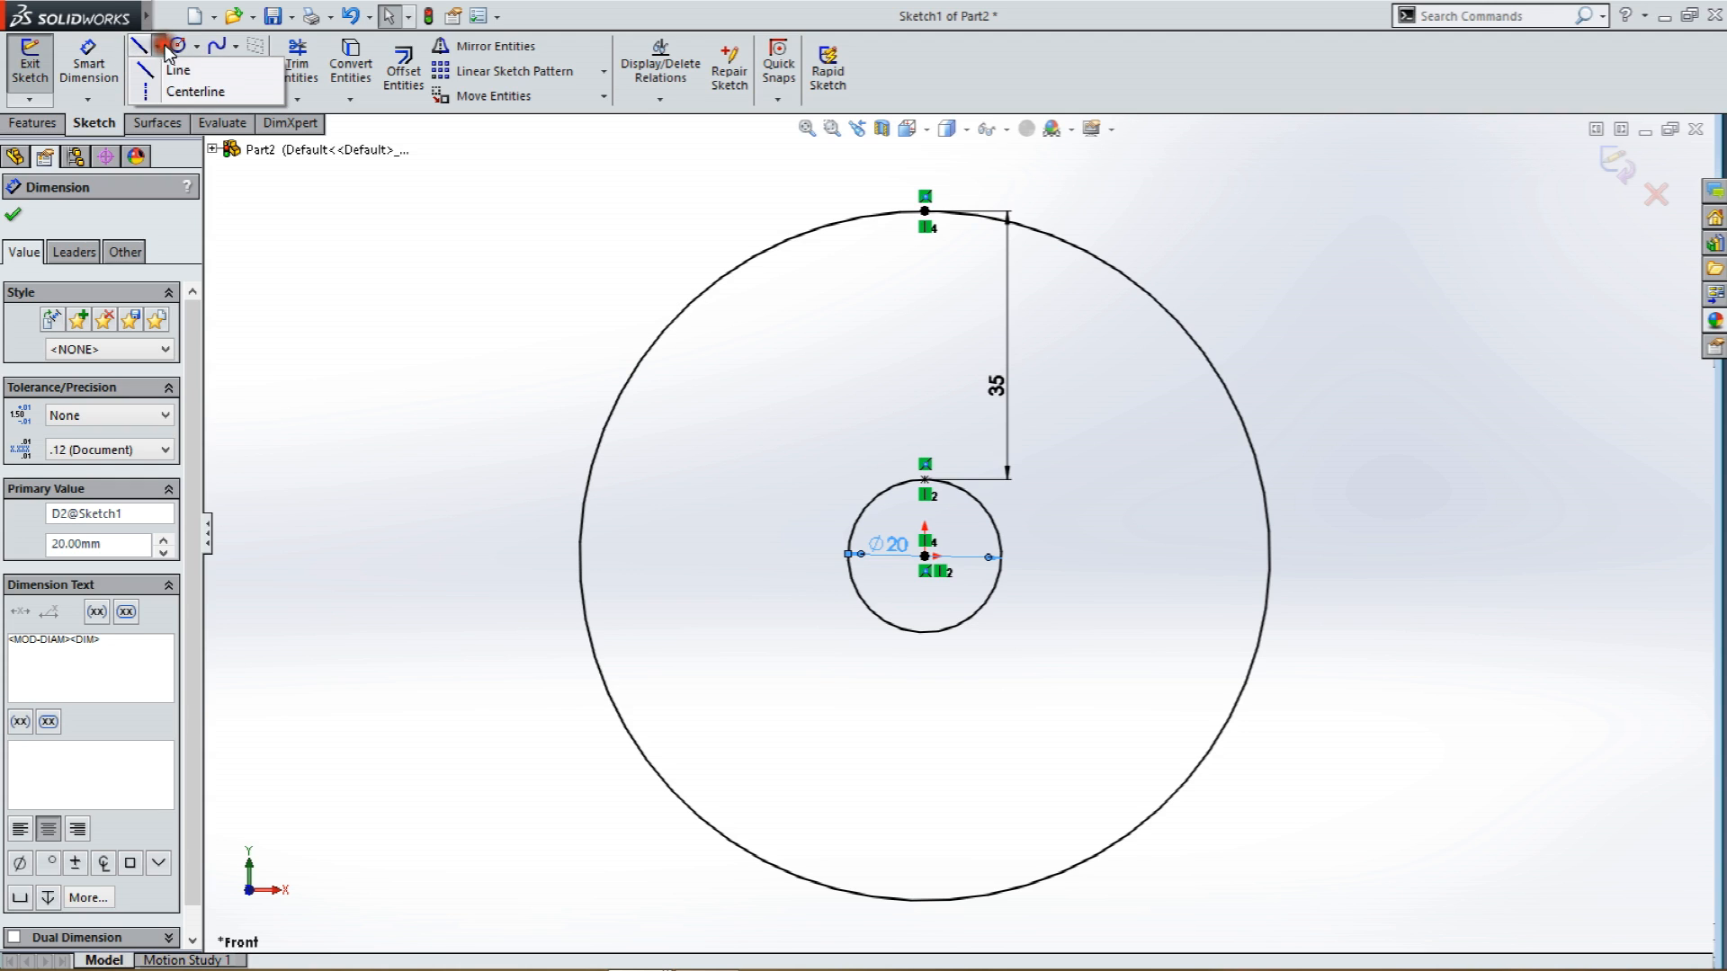
click(196, 92)
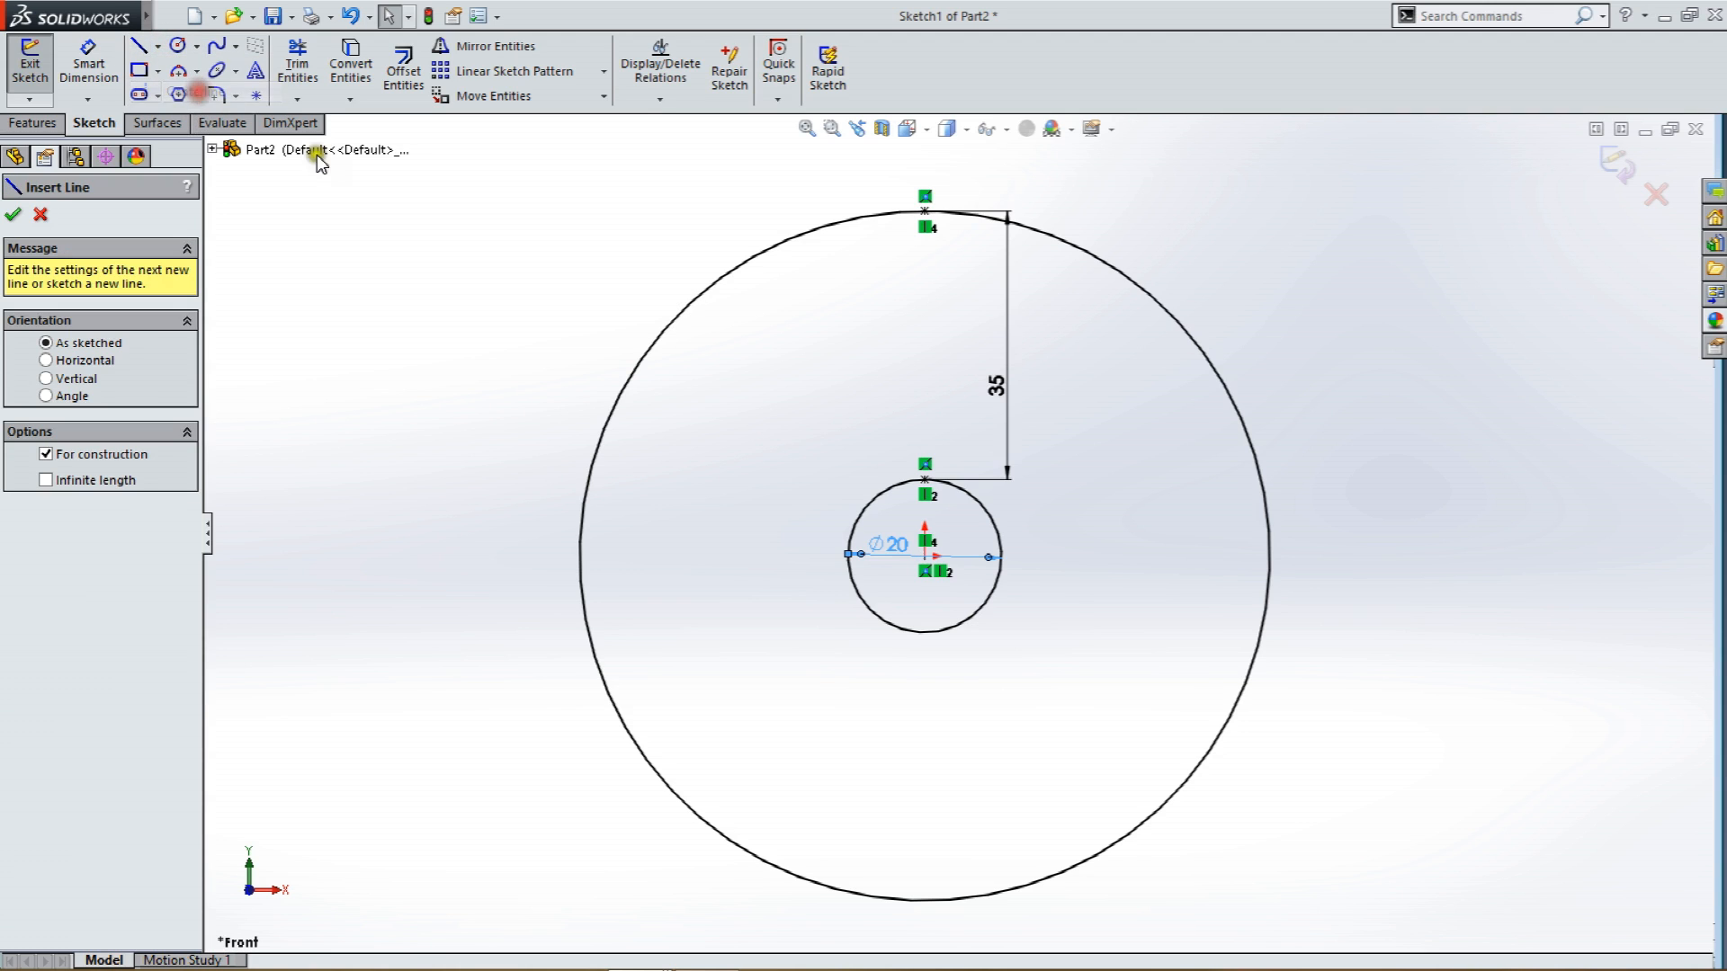
click(925, 557)
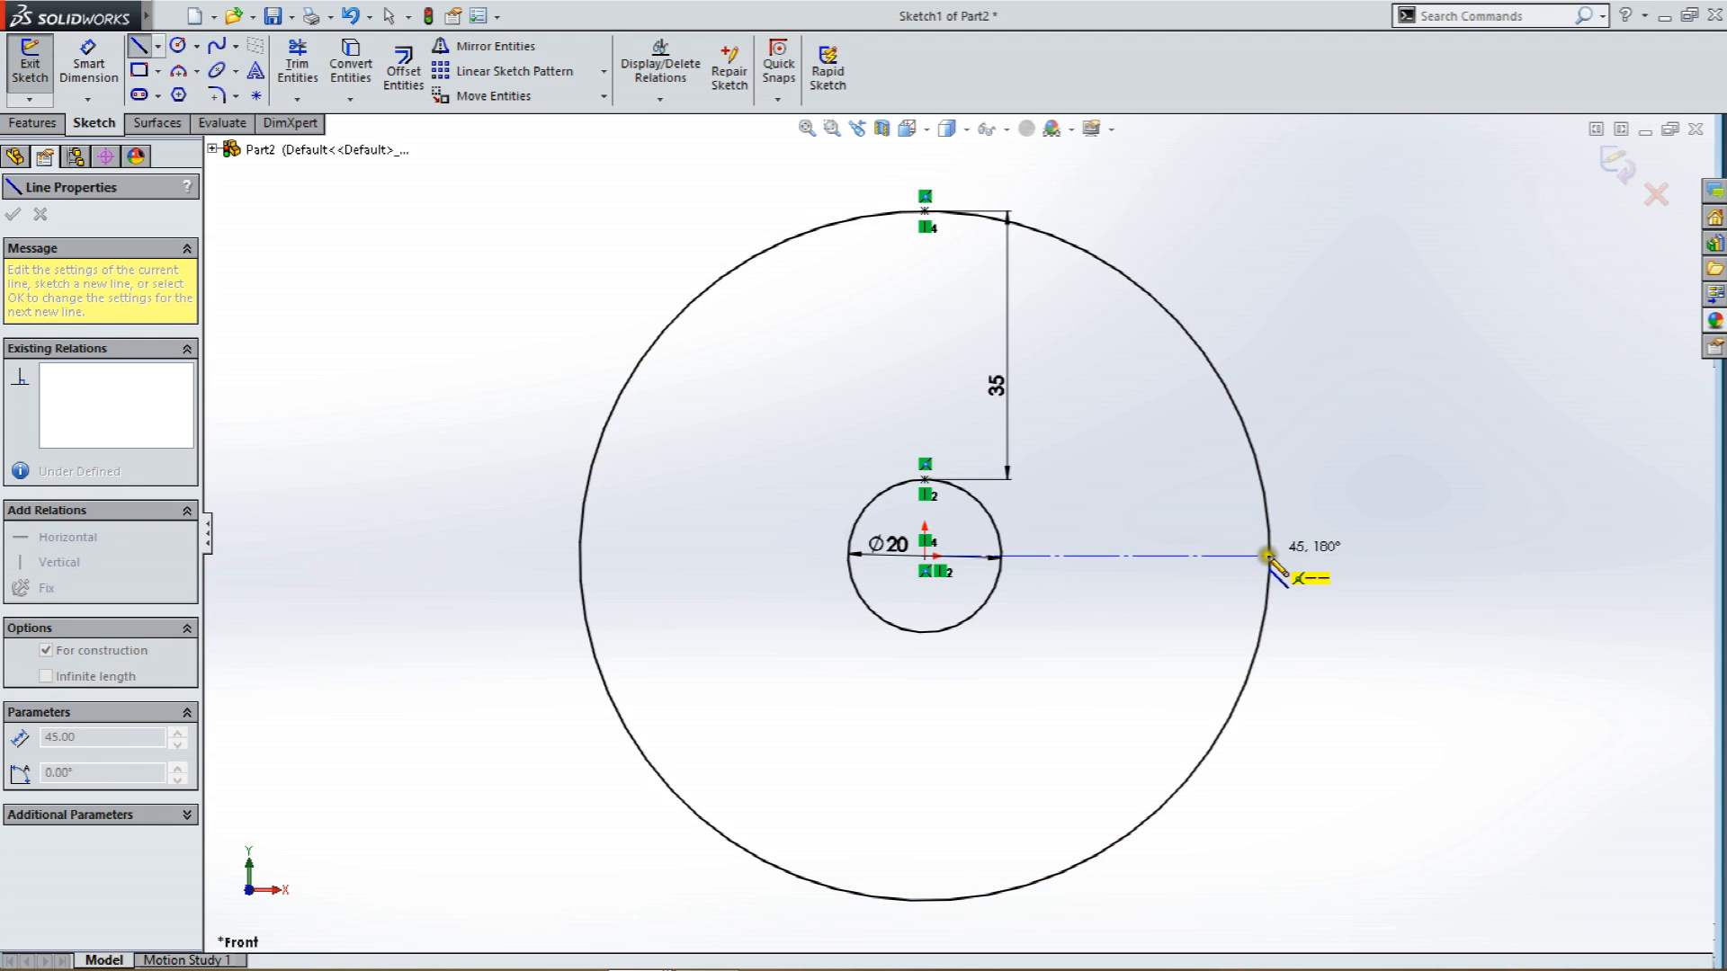
double_click(1268, 556)
click(1253, 447)
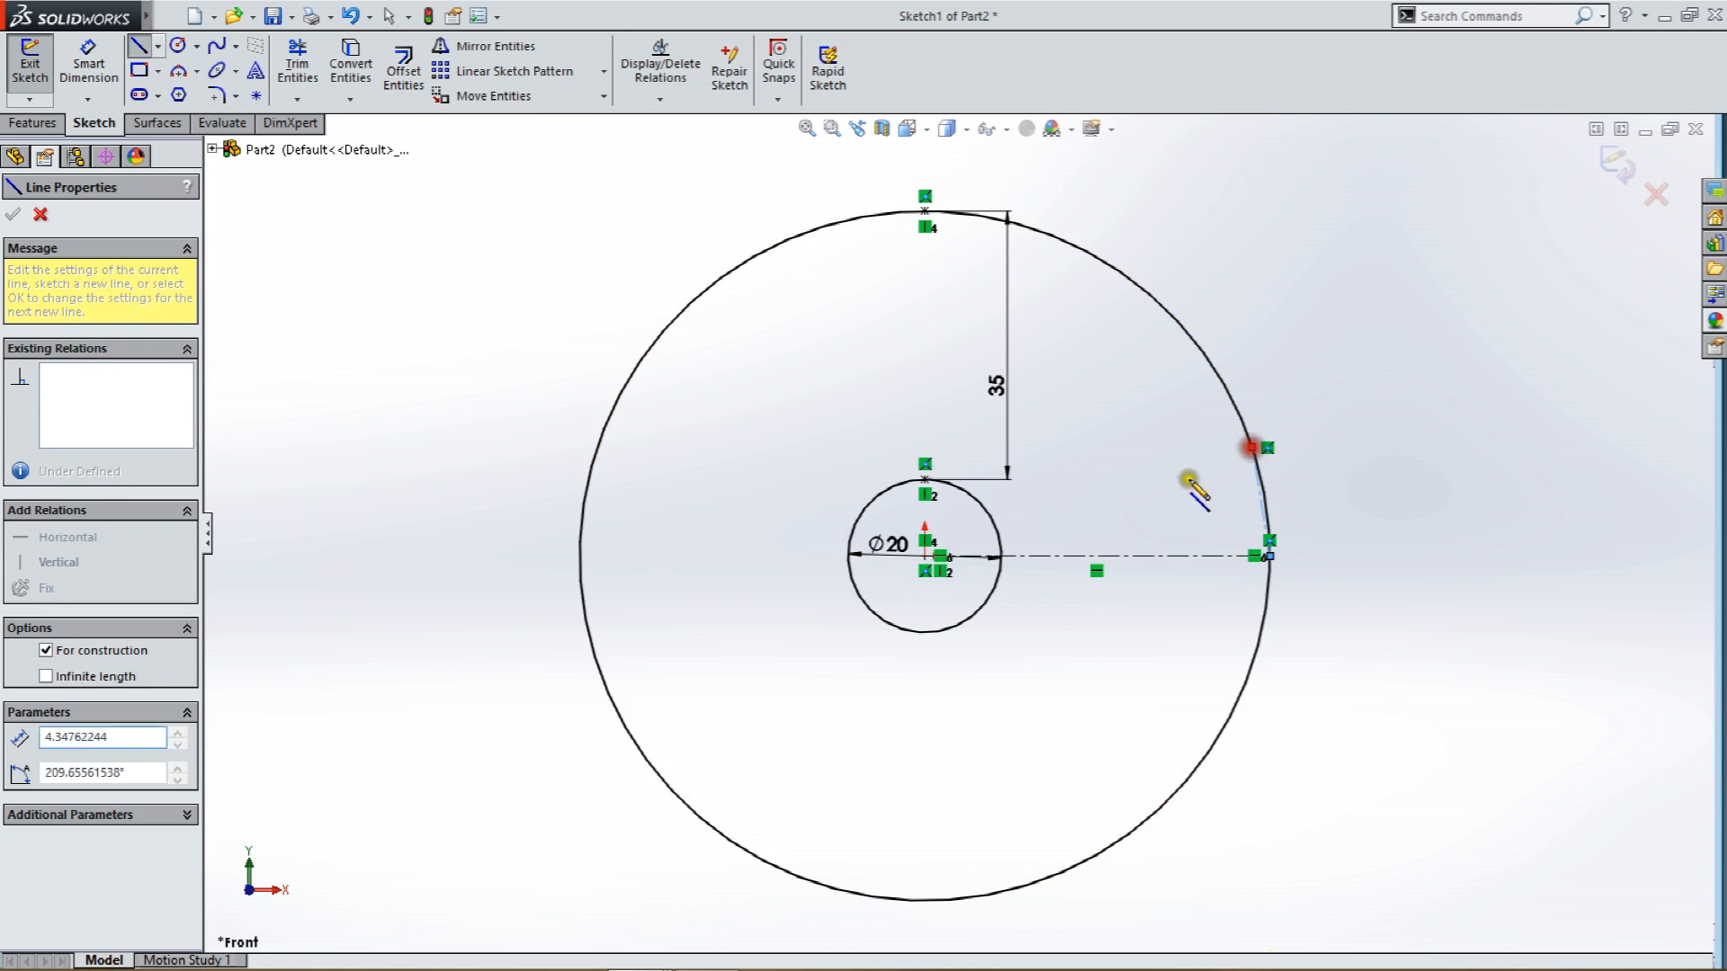
click(925, 556)
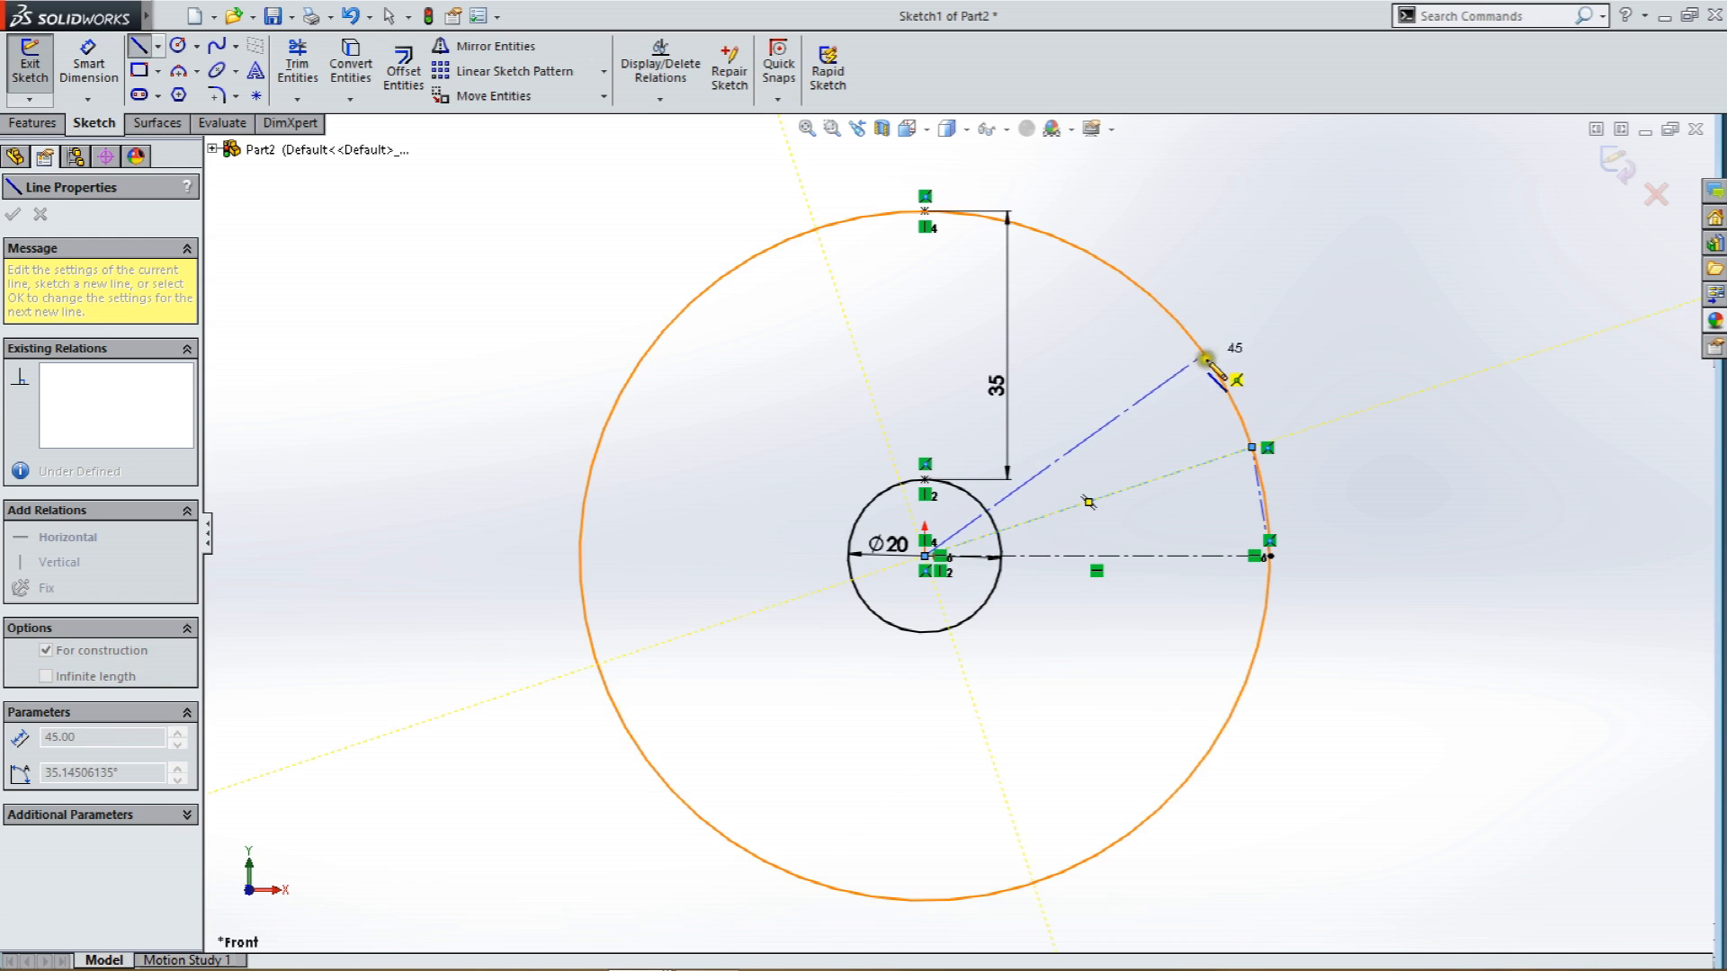
click(1210, 363)
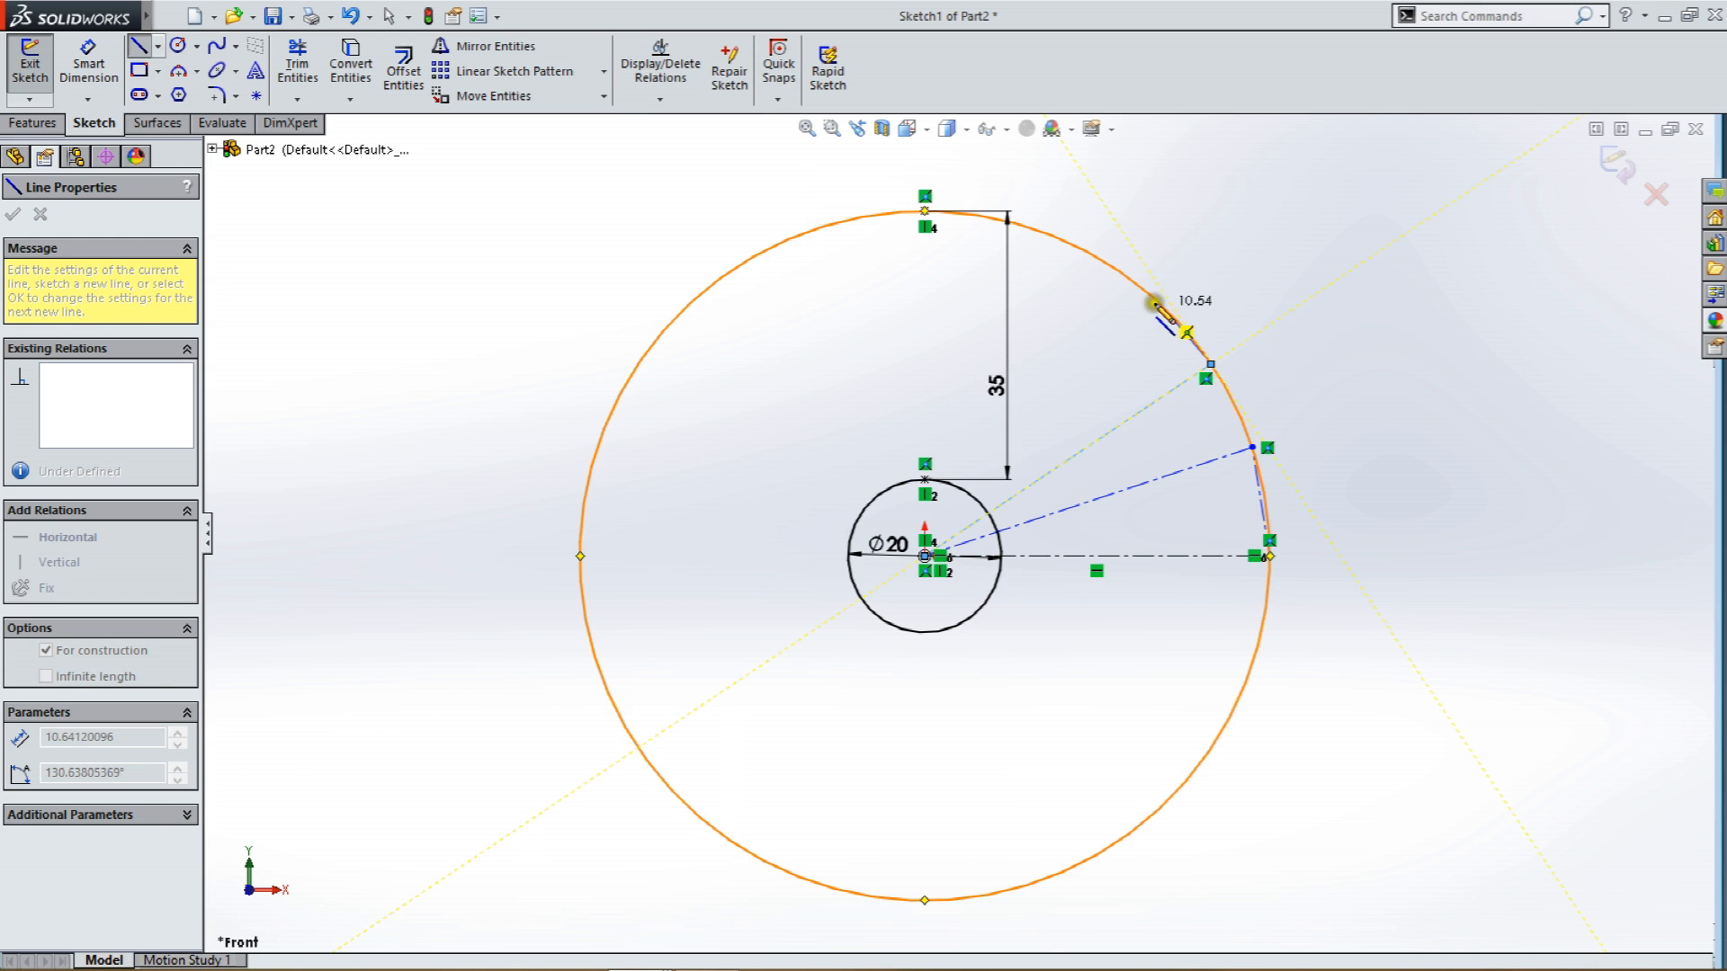
click(1154, 298)
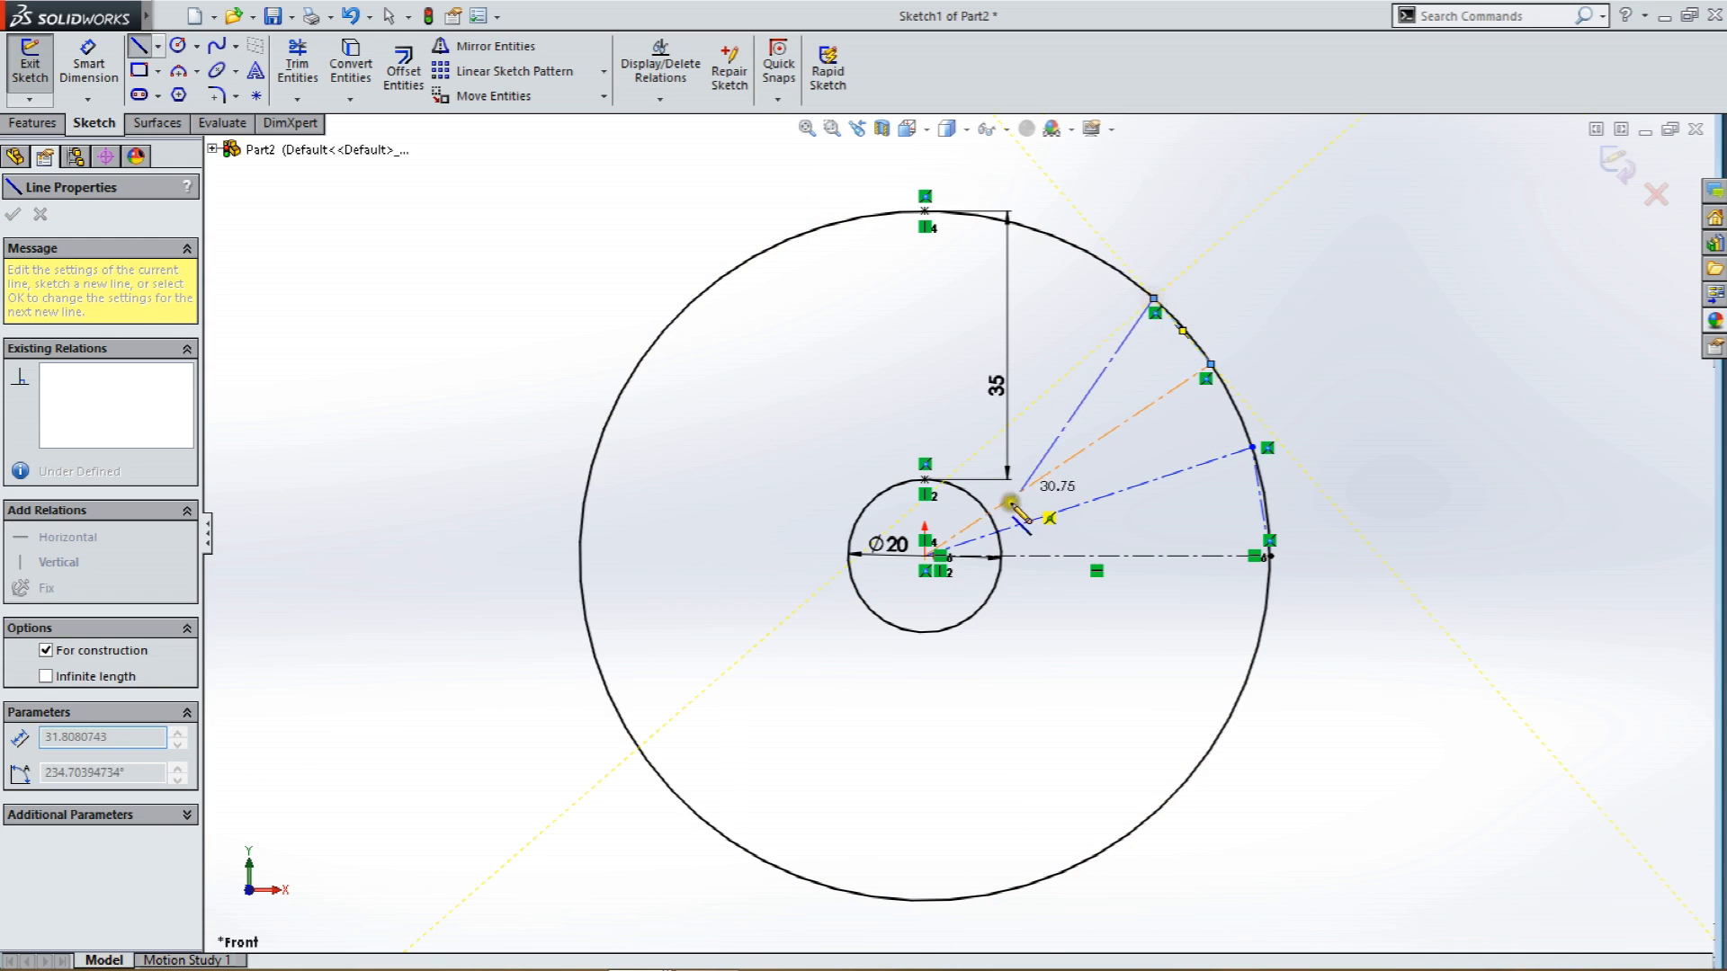
click(926, 556)
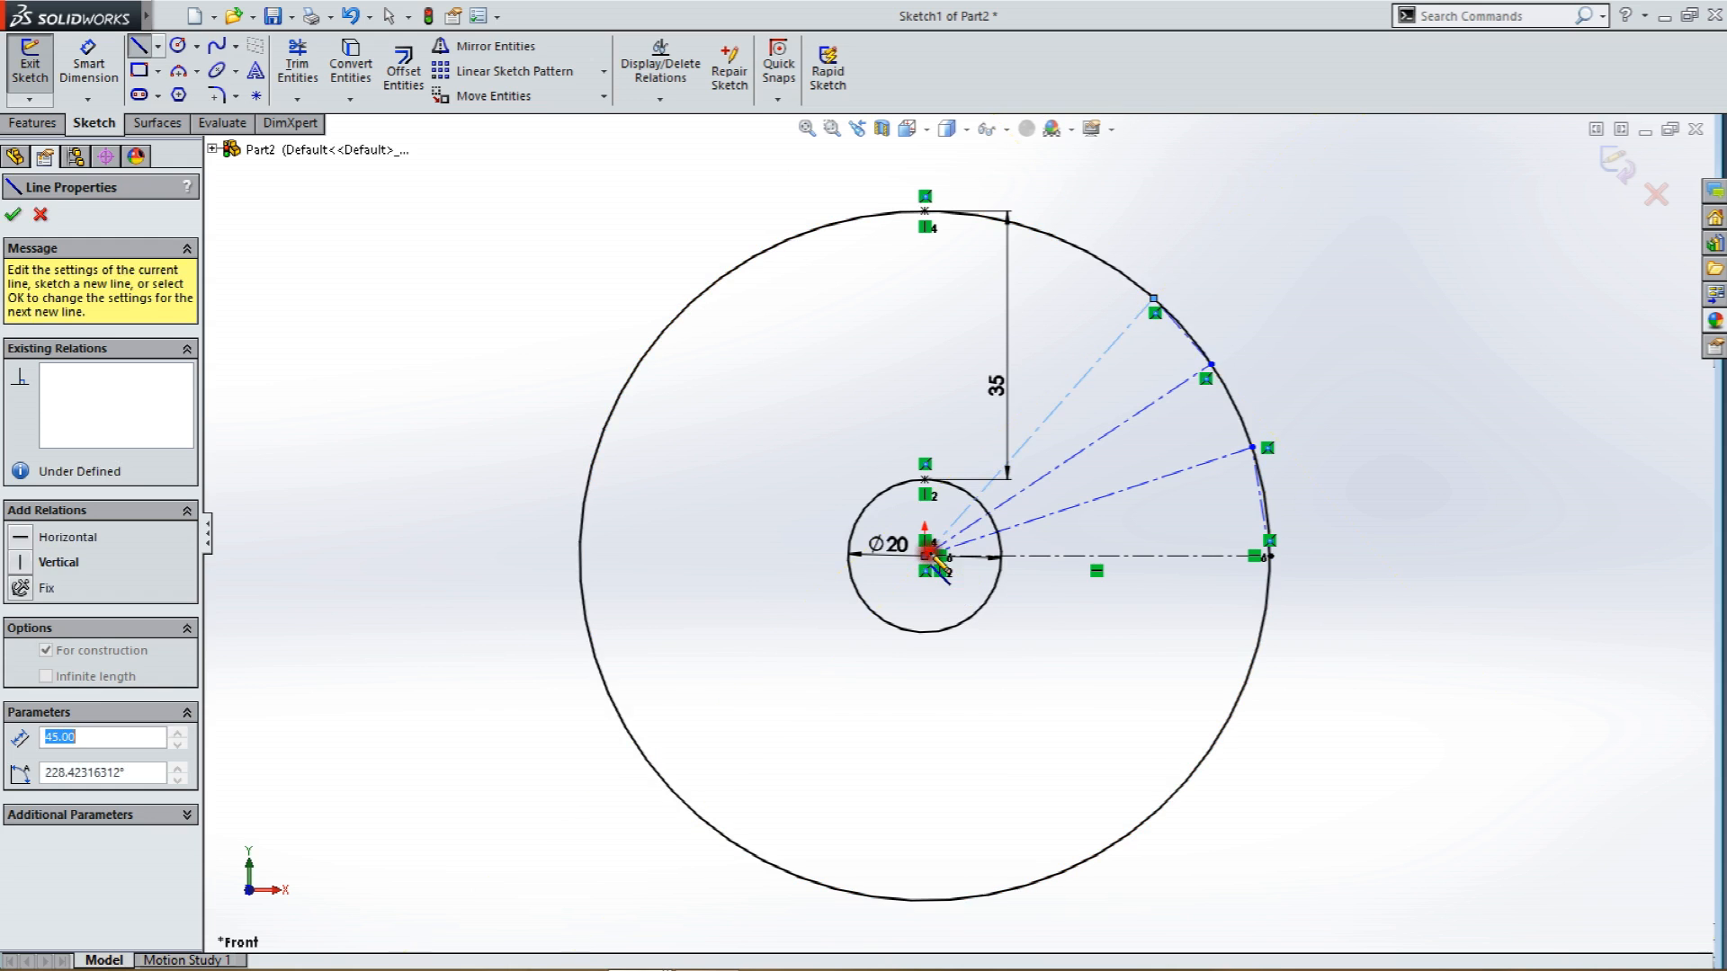
Draw four more construction lines from the origin to the outer circle, three between about 59° and 78° and one vertical.
click(1105, 262)
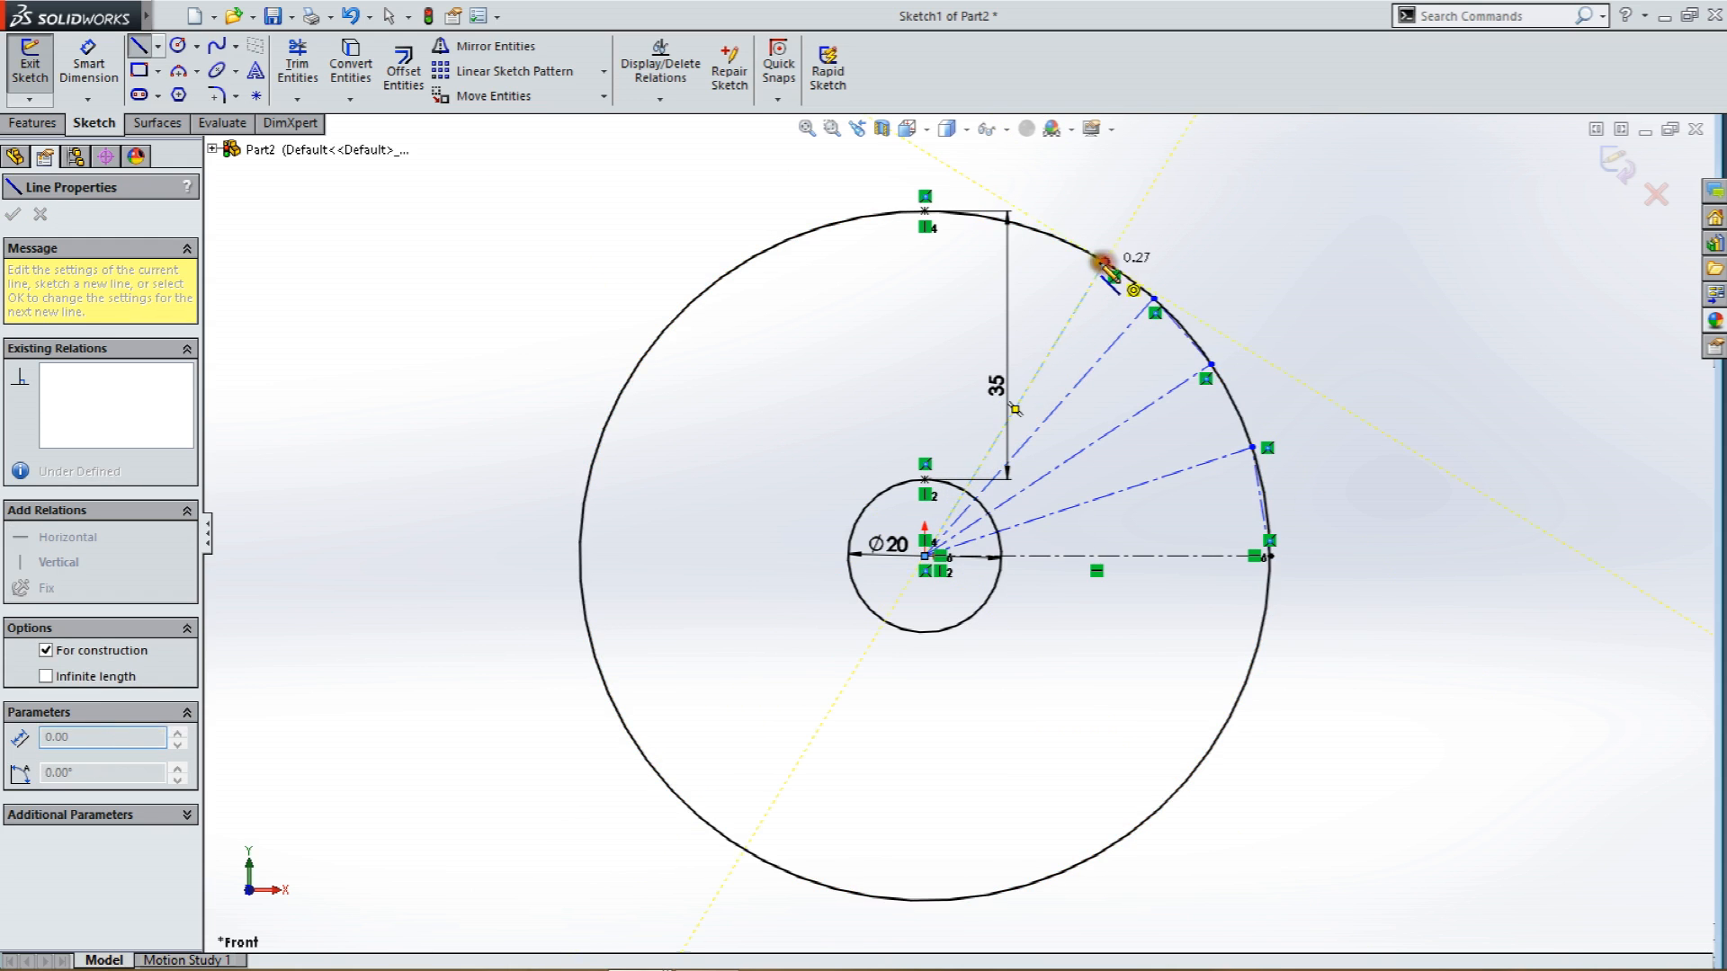
click(1055, 237)
double_click(925, 556)
click(995, 217)
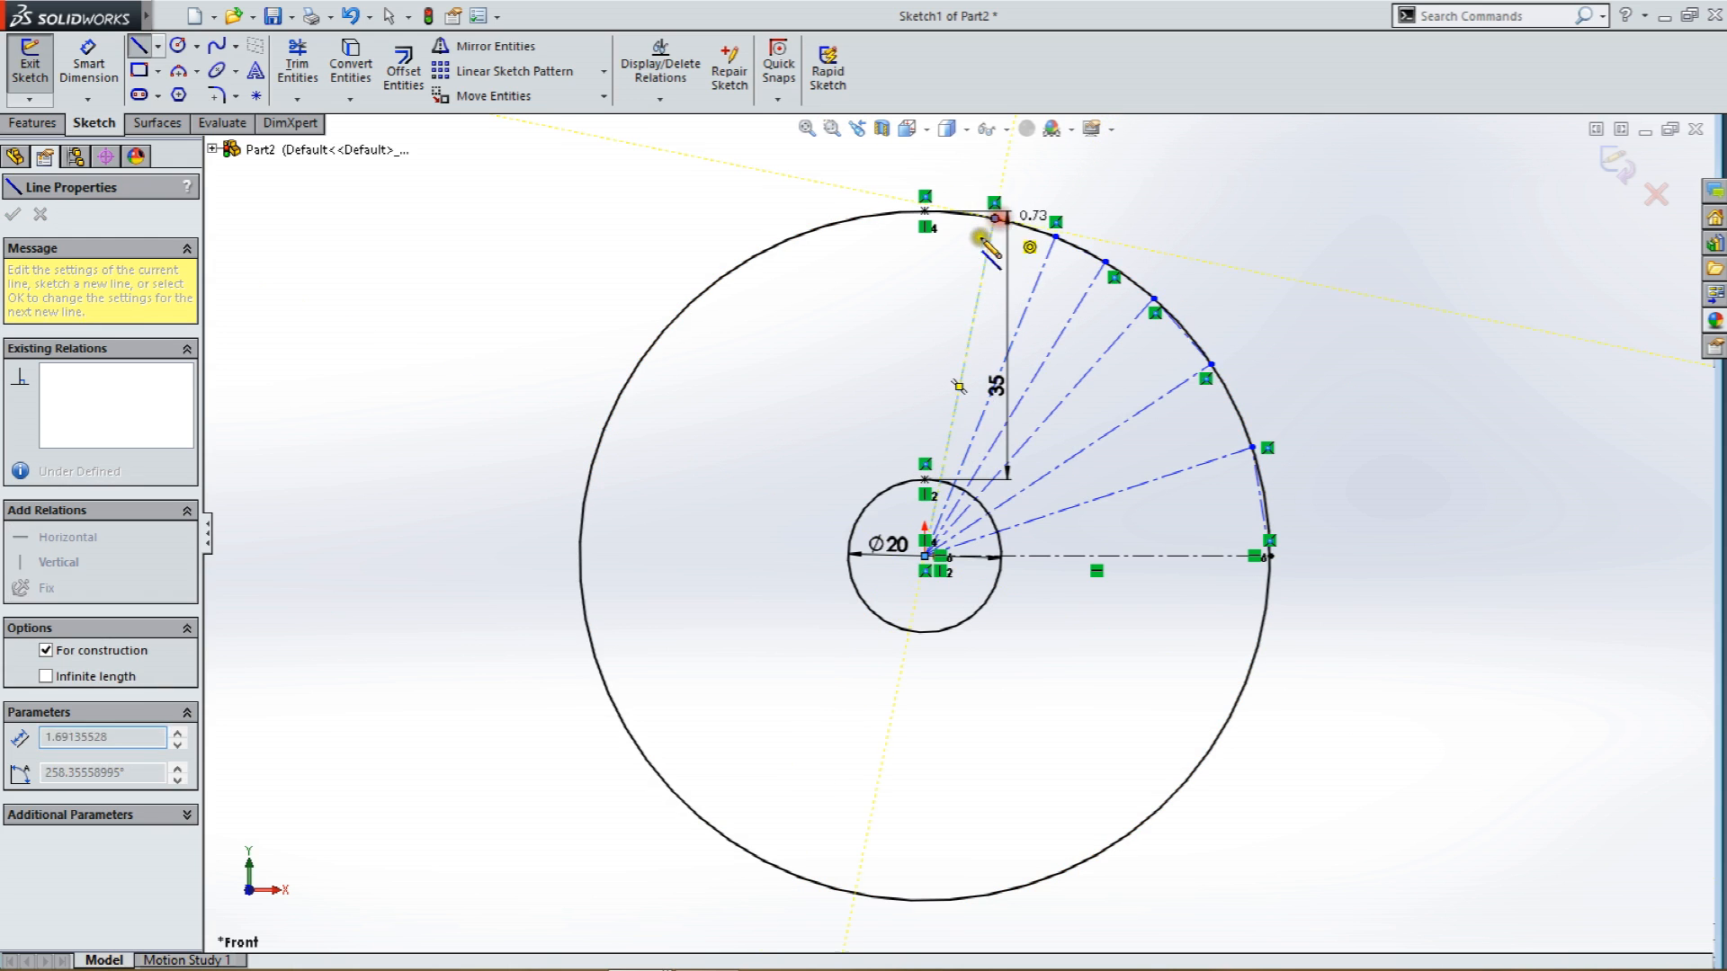
click(926, 556)
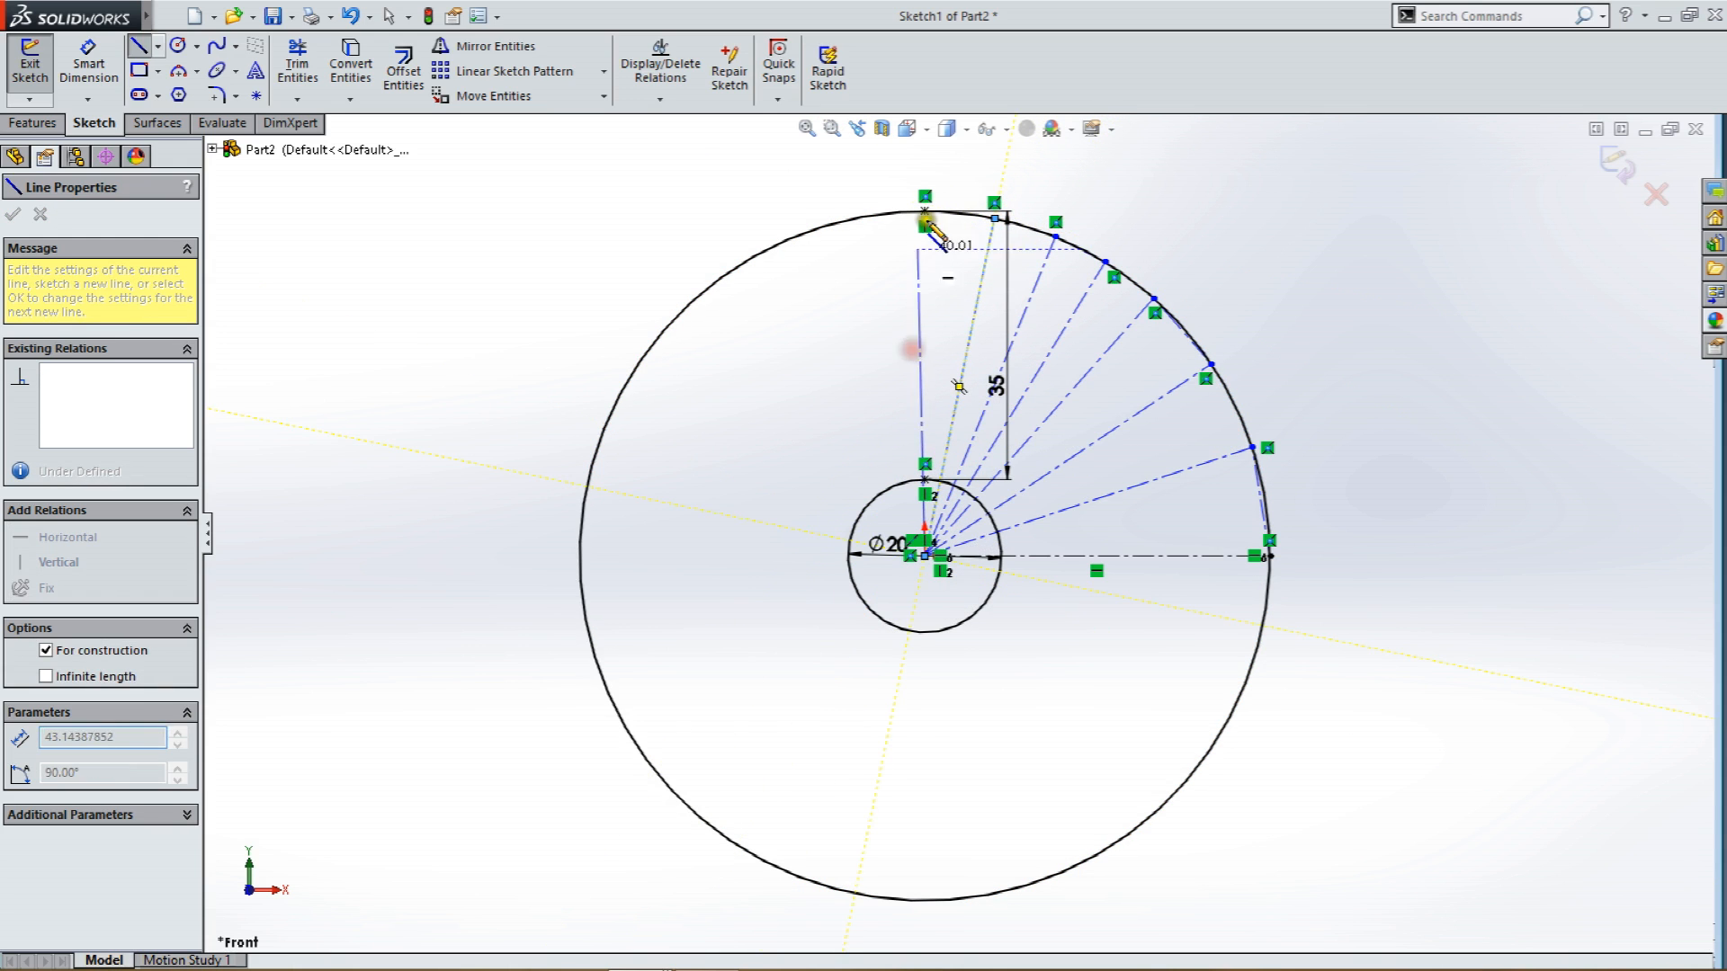
click(924, 211)
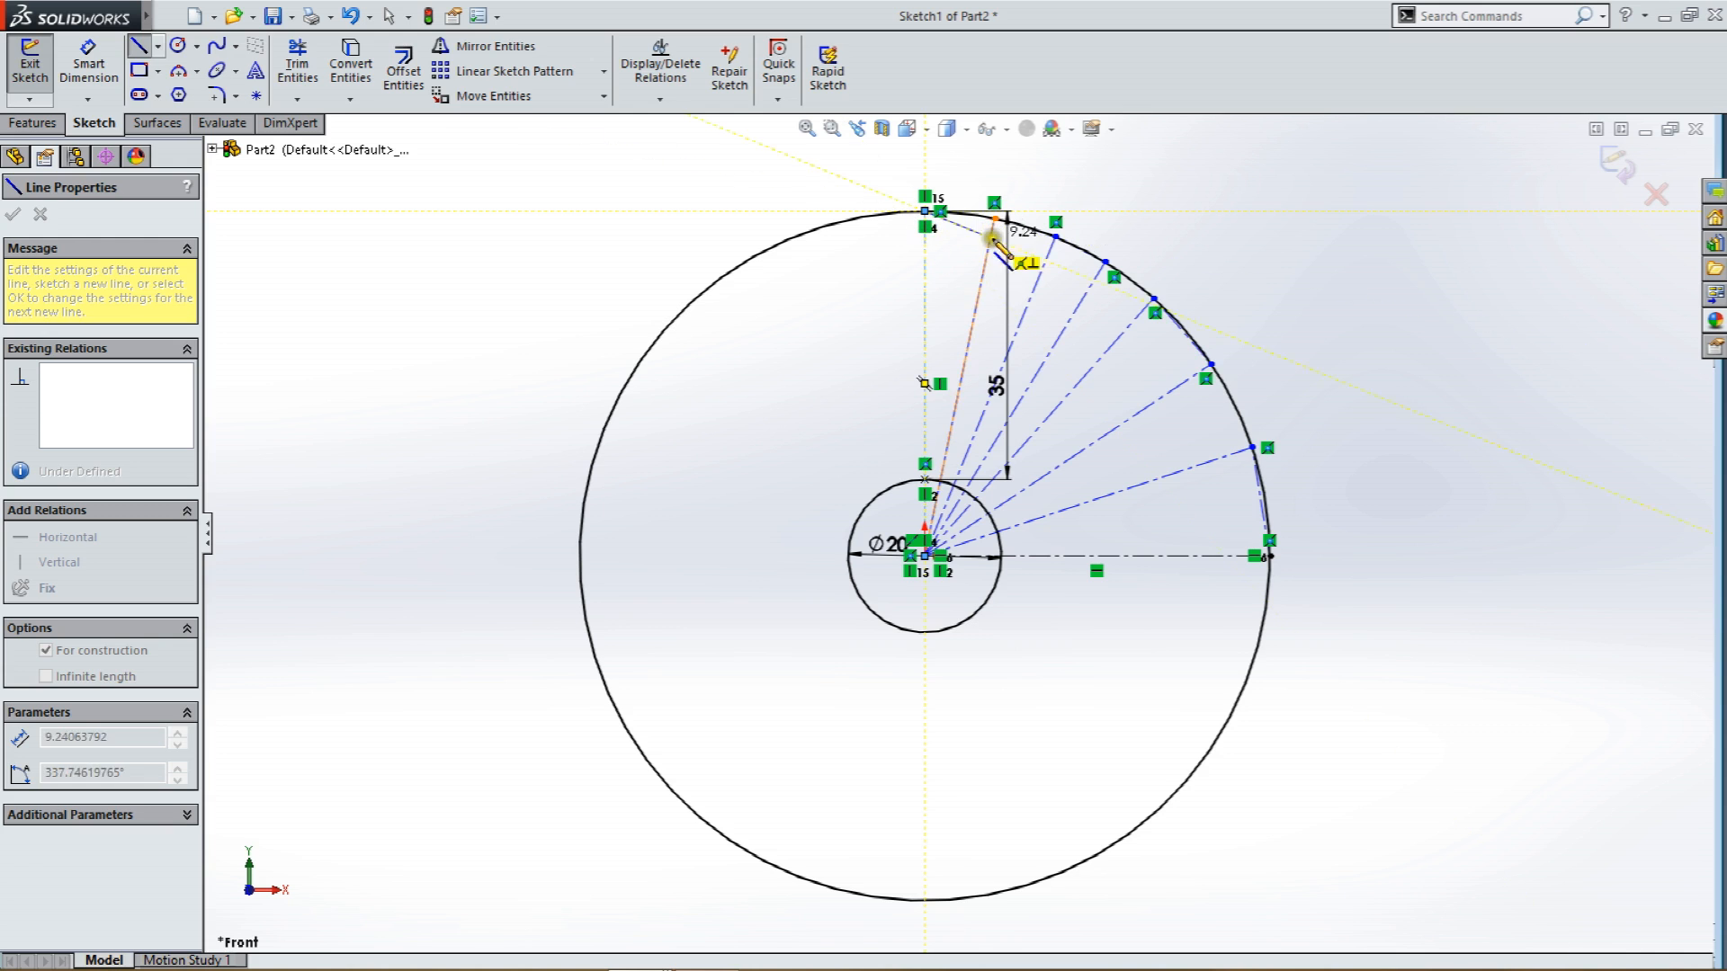
key(Escape)
Delete the short construction chords joining the ends of neighbouring radial lines along the outer circle.
scroll(1150, 378, down, 3)
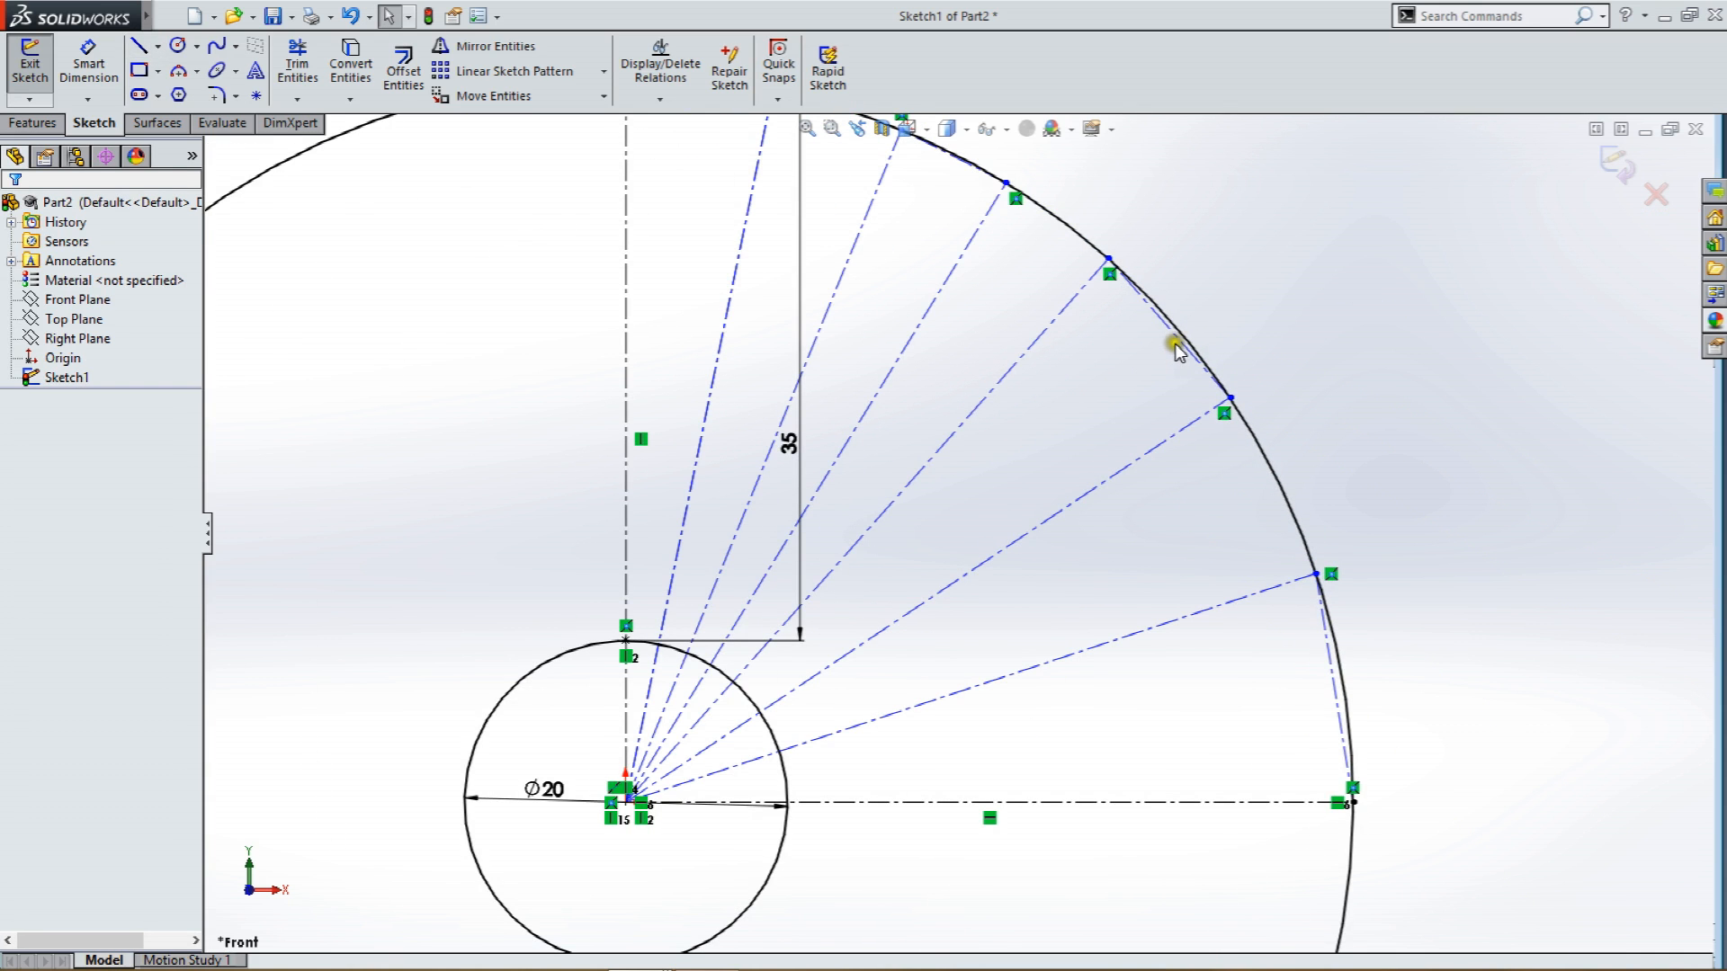
click(1177, 351)
key(Delete)
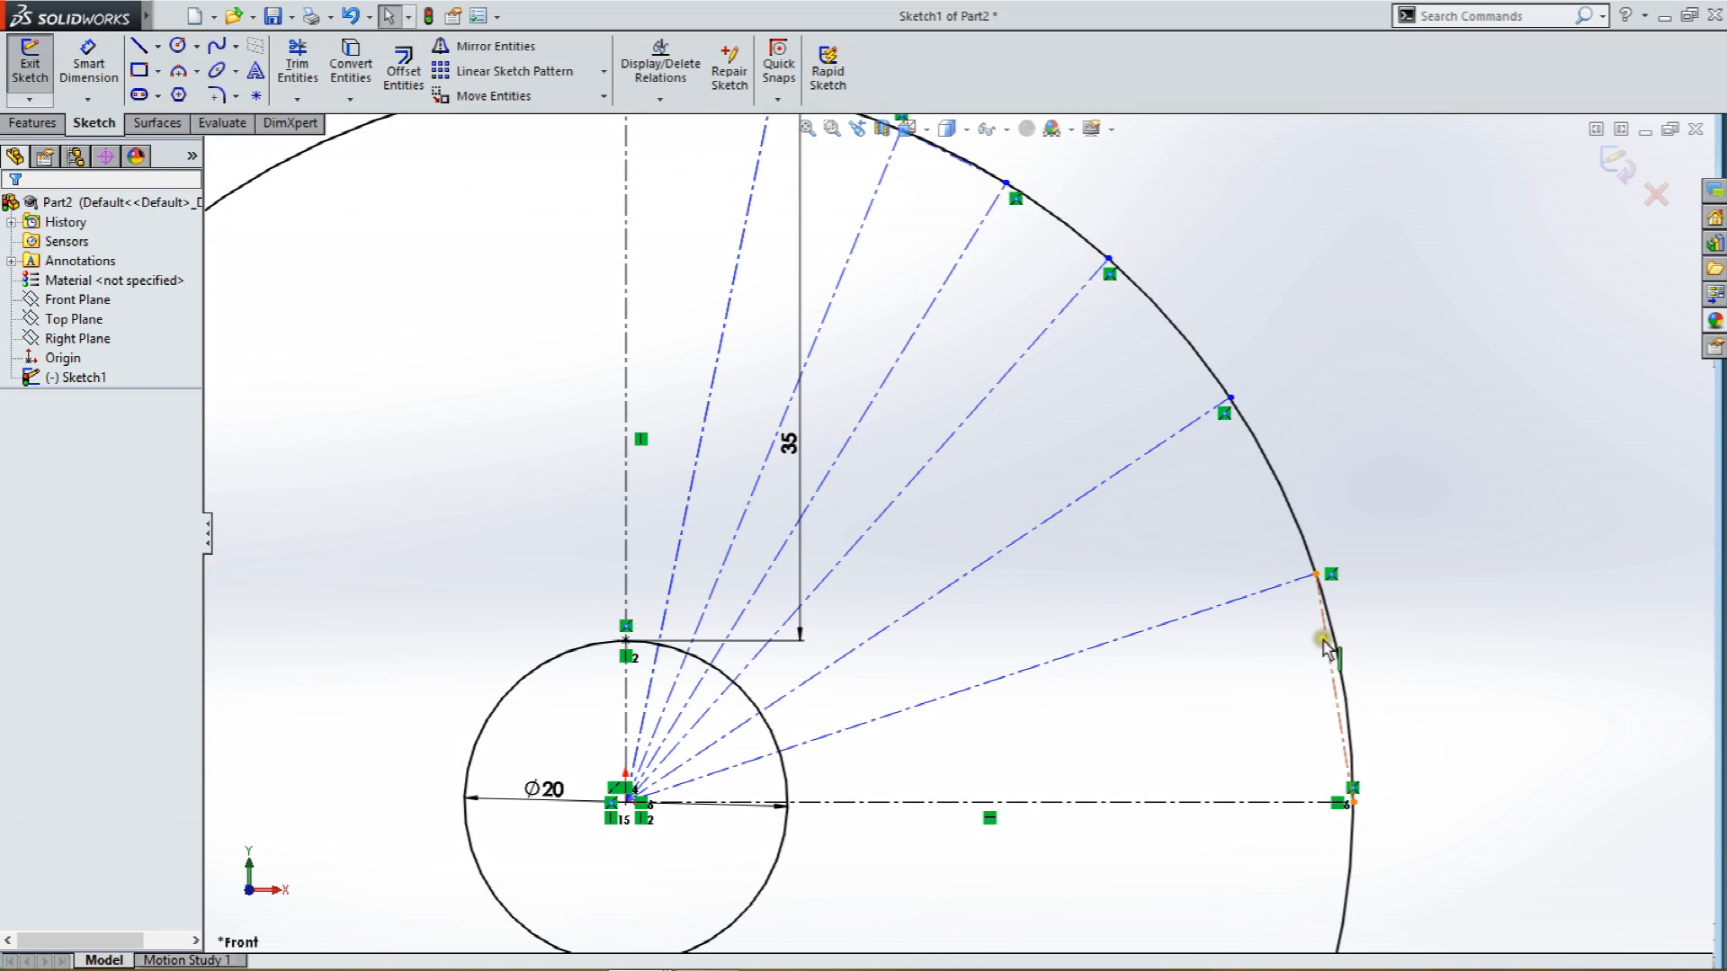
scroll(891, 270, up, 3)
scroll(879, 231, down, 4)
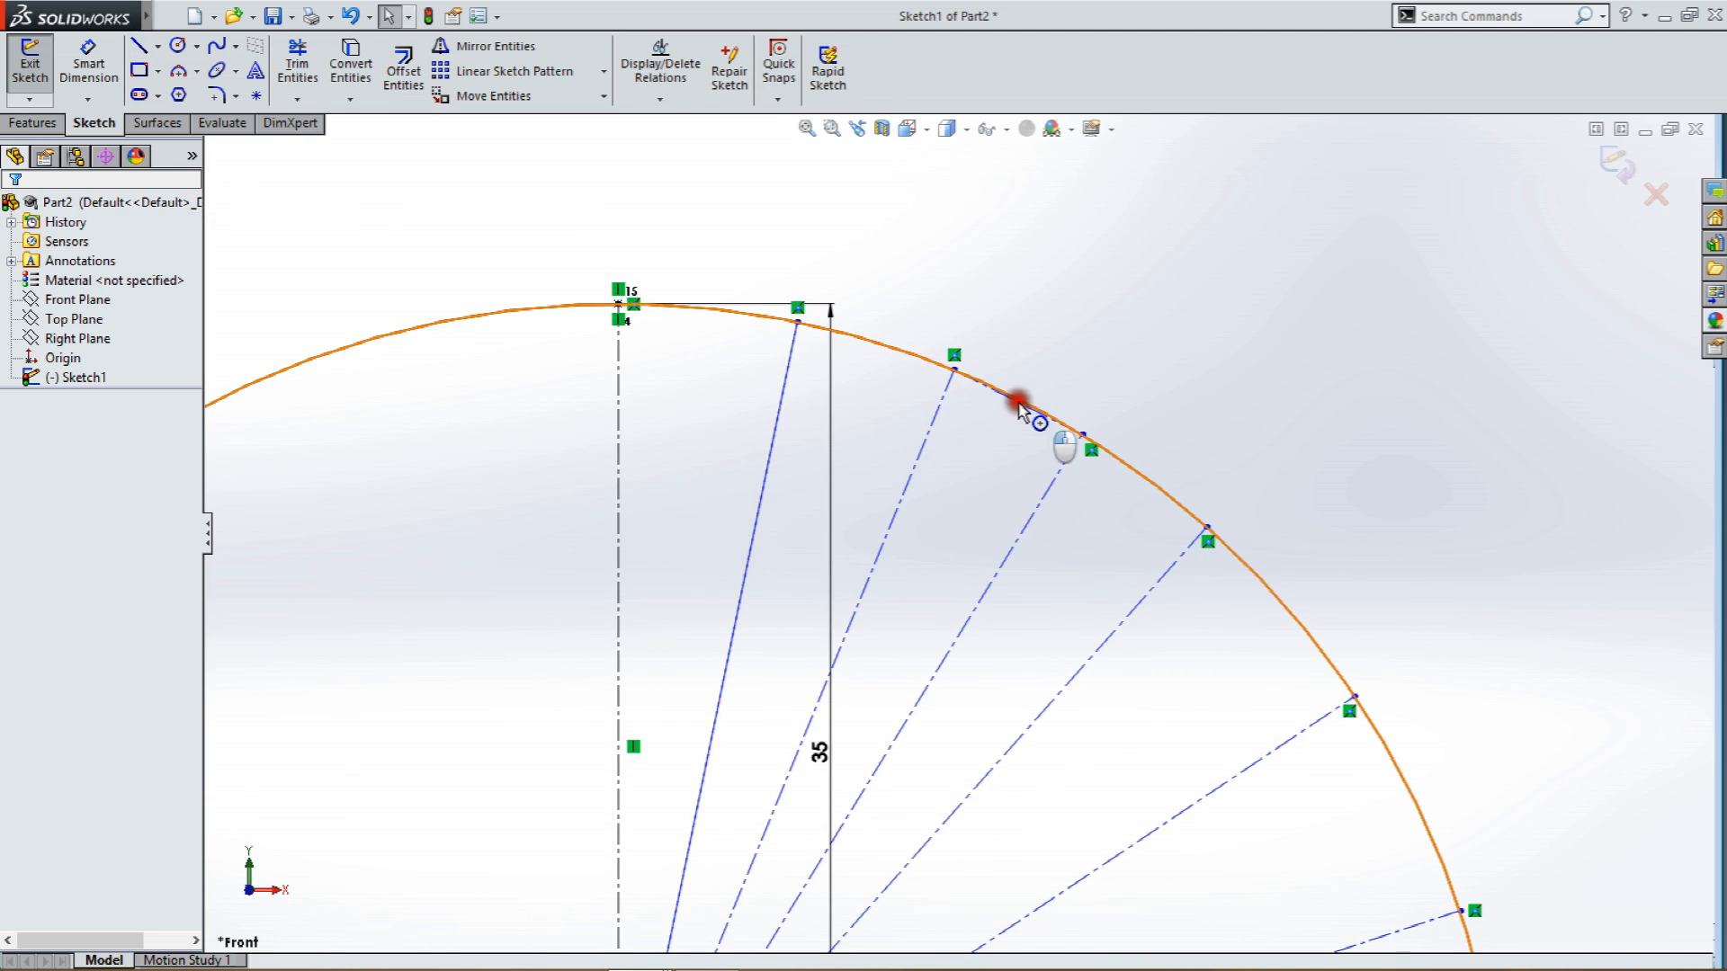
click(1019, 407)
scroll(1012, 400, down, 3)
click(985, 482)
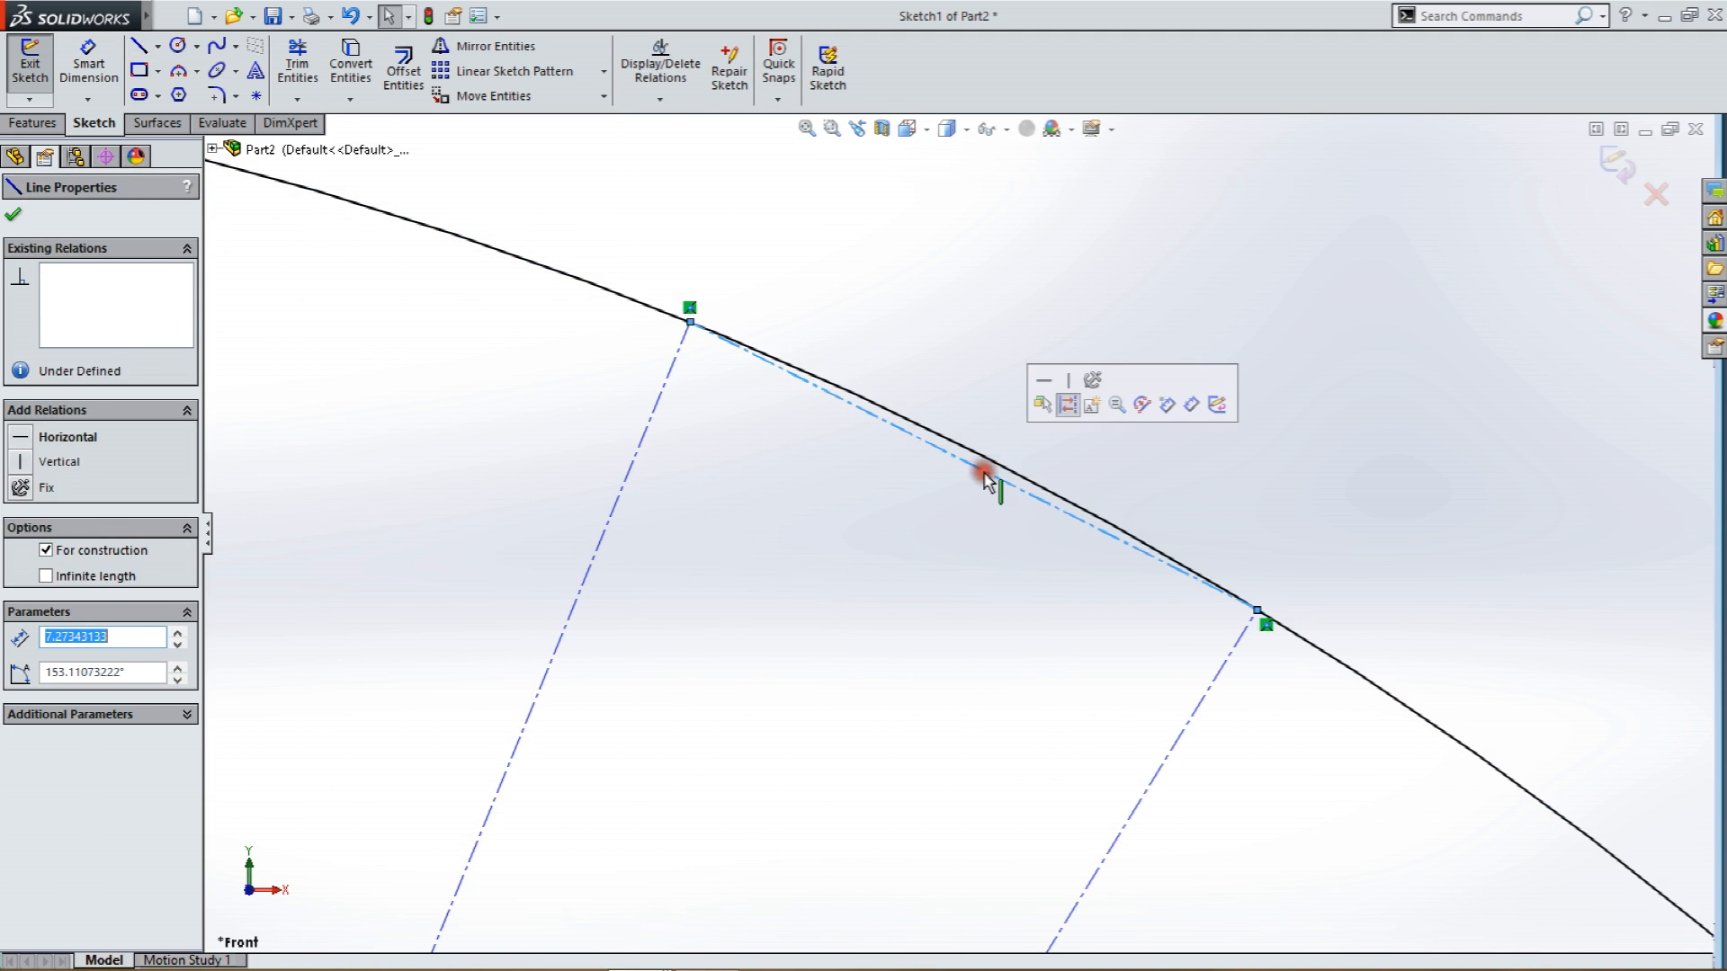
key(Delete)
scroll(975, 508, up, 4)
scroll(961, 789, up, 3)
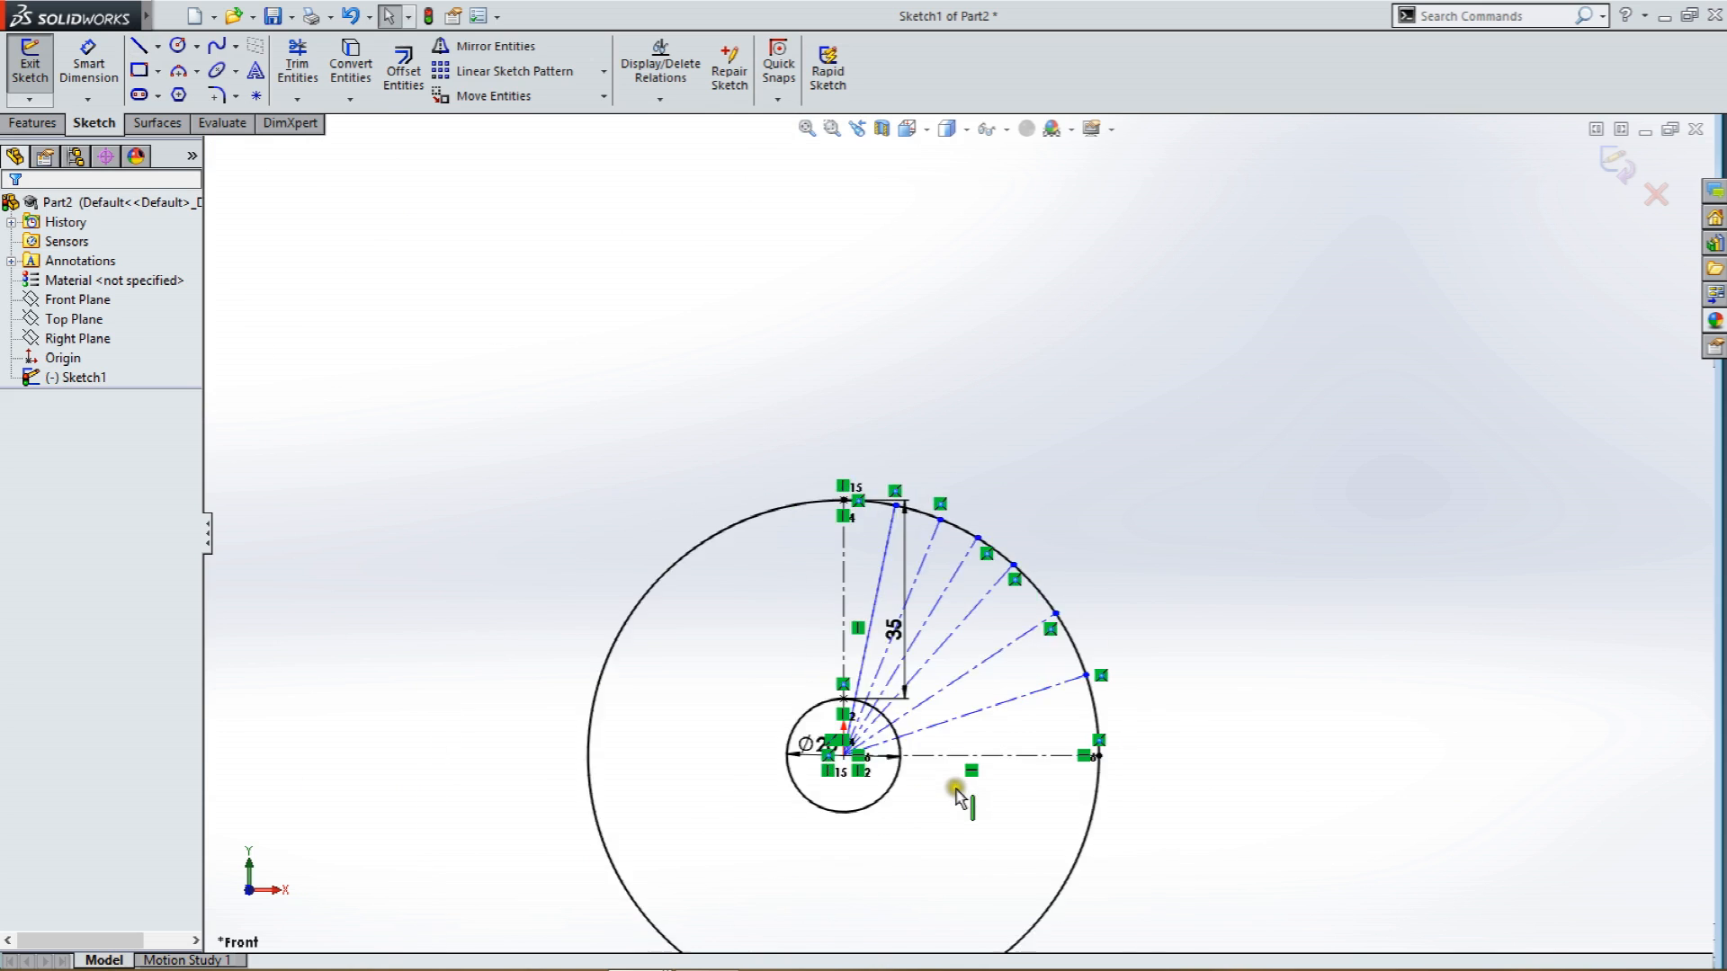
Dimension the angle between the horizontal construction line and the first radial line above it as 15°.
scroll(881, 539, down, 2)
click(89, 63)
click(929, 589)
click(944, 654)
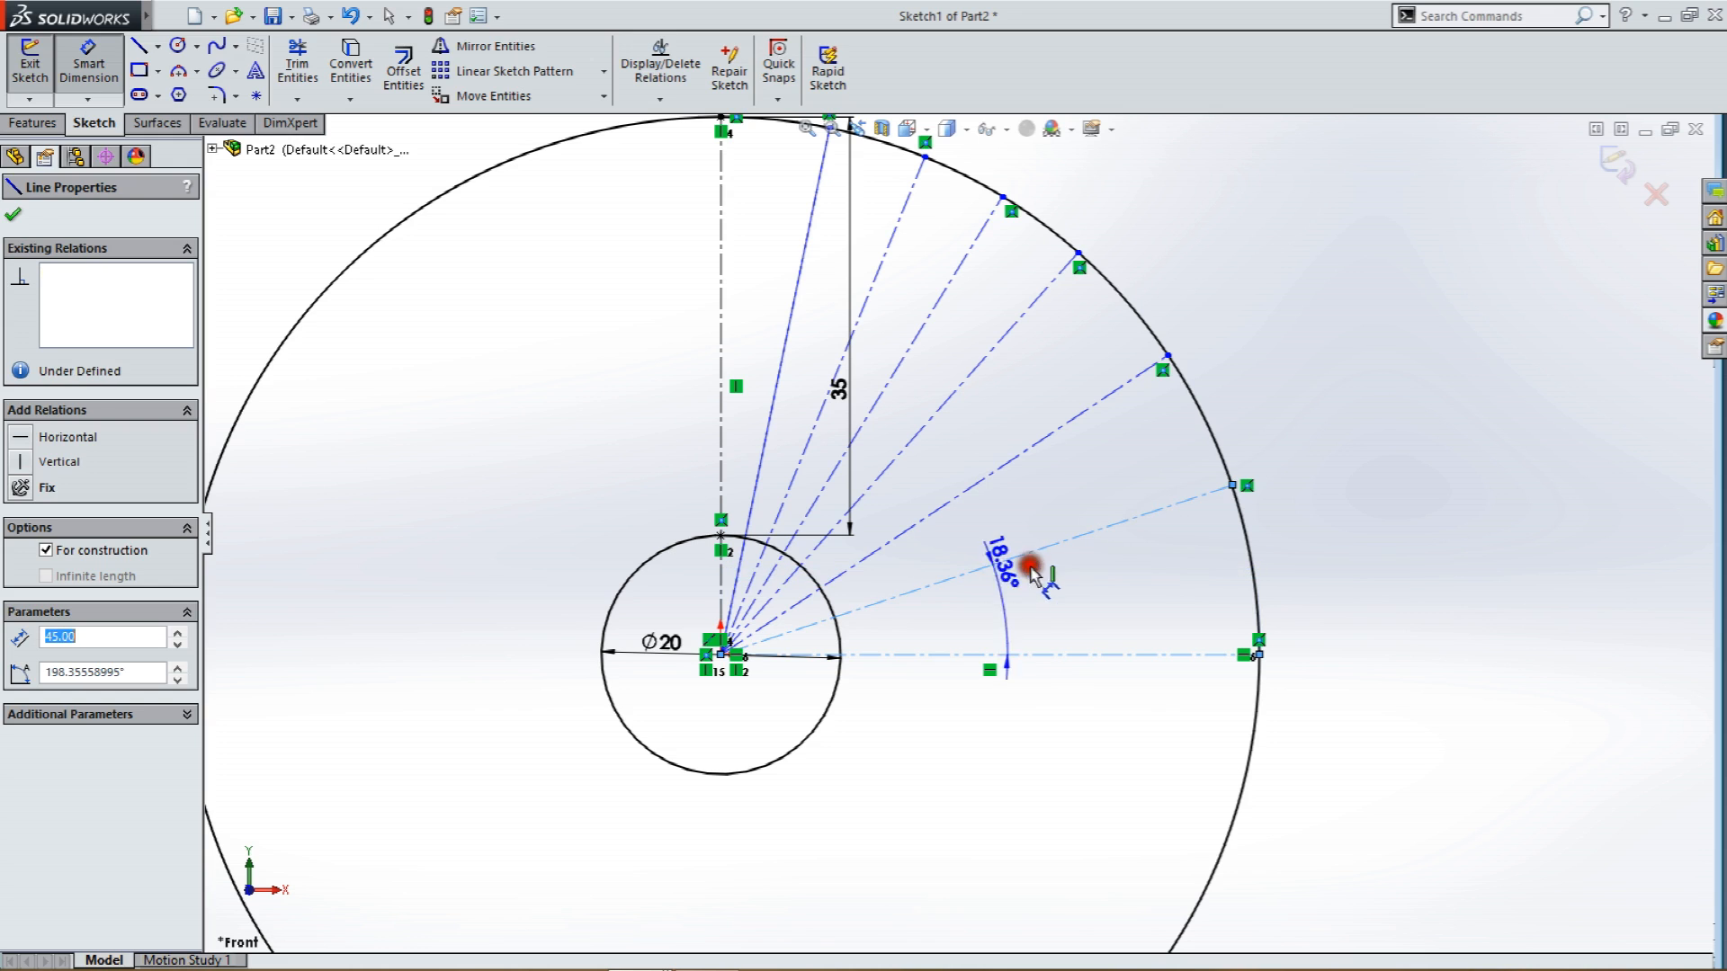
click(1175, 598)
text(15)
key(Return)
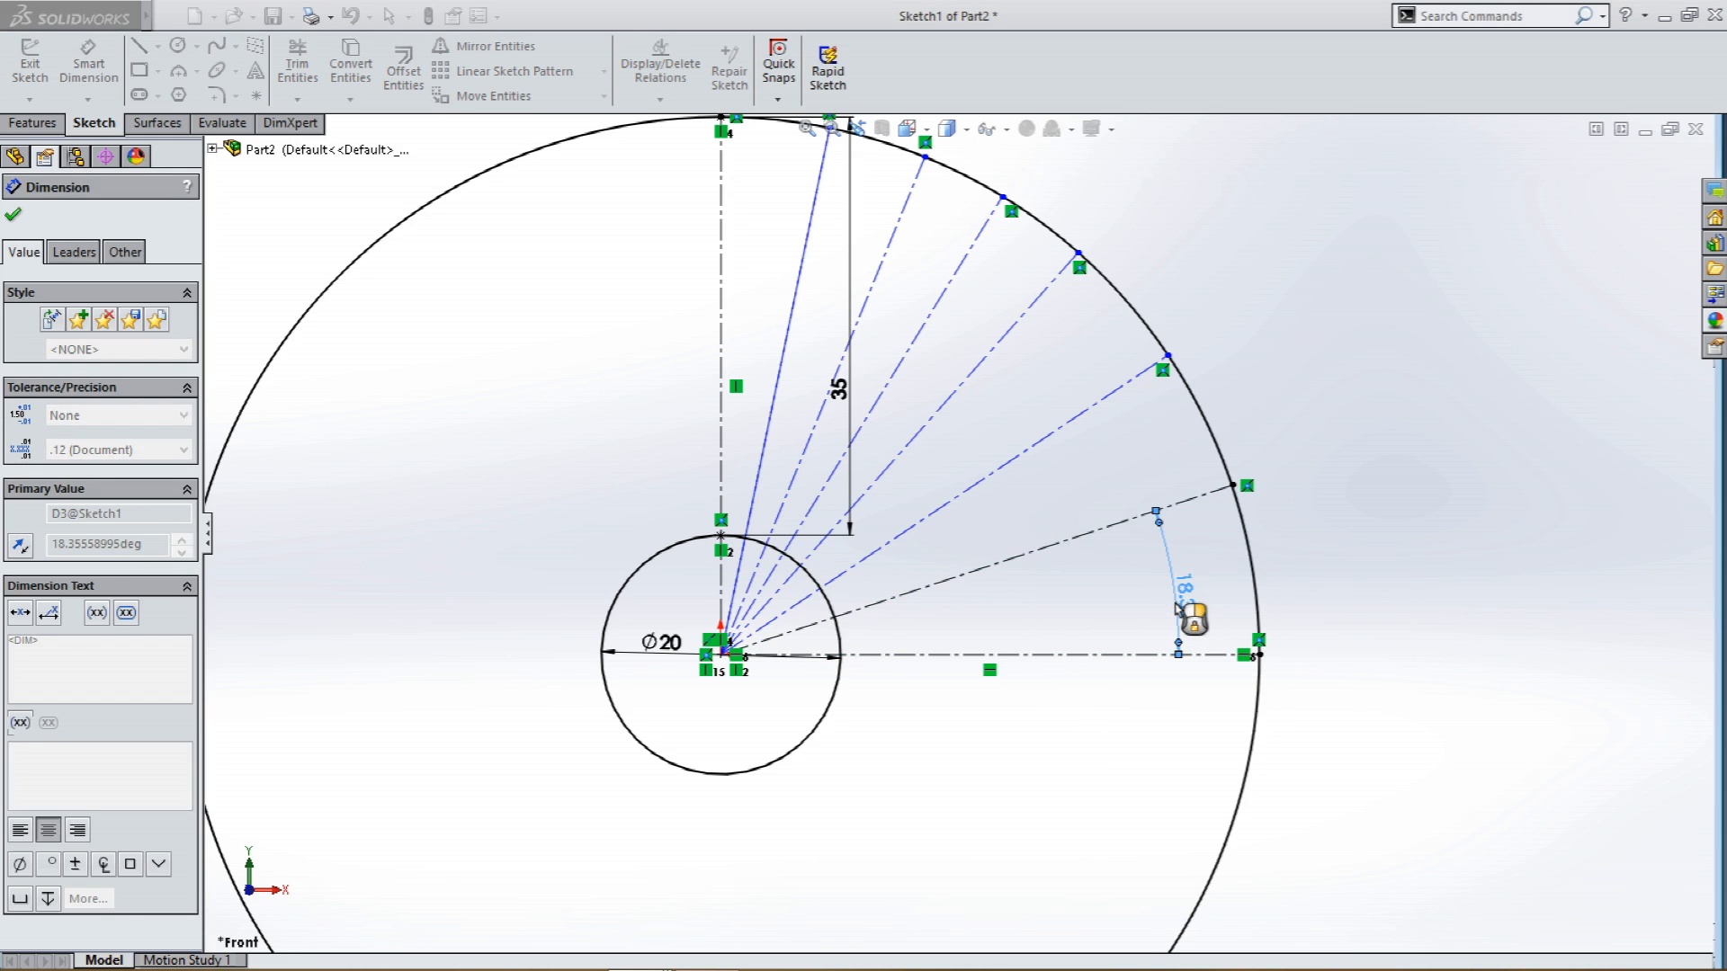
Dimension the angle between the first and second radial lines above the horizontal as 15°.
click(1076, 420)
click(1119, 550)
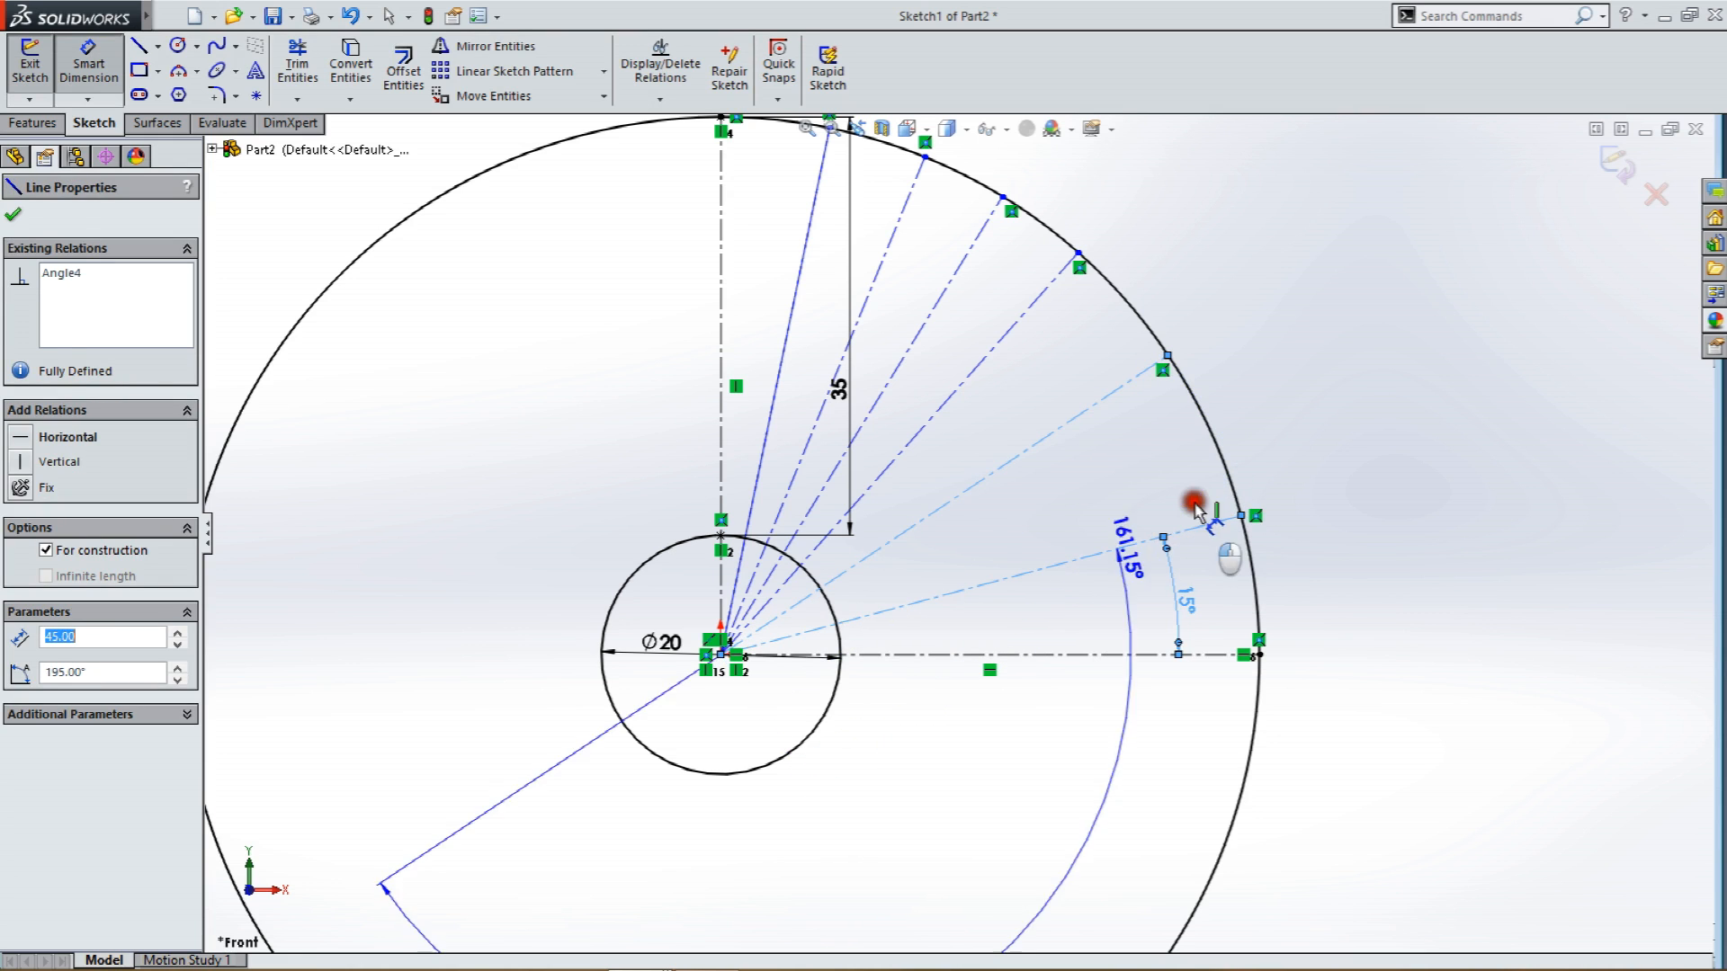
click(1189, 490)
text(15)
key(Return)
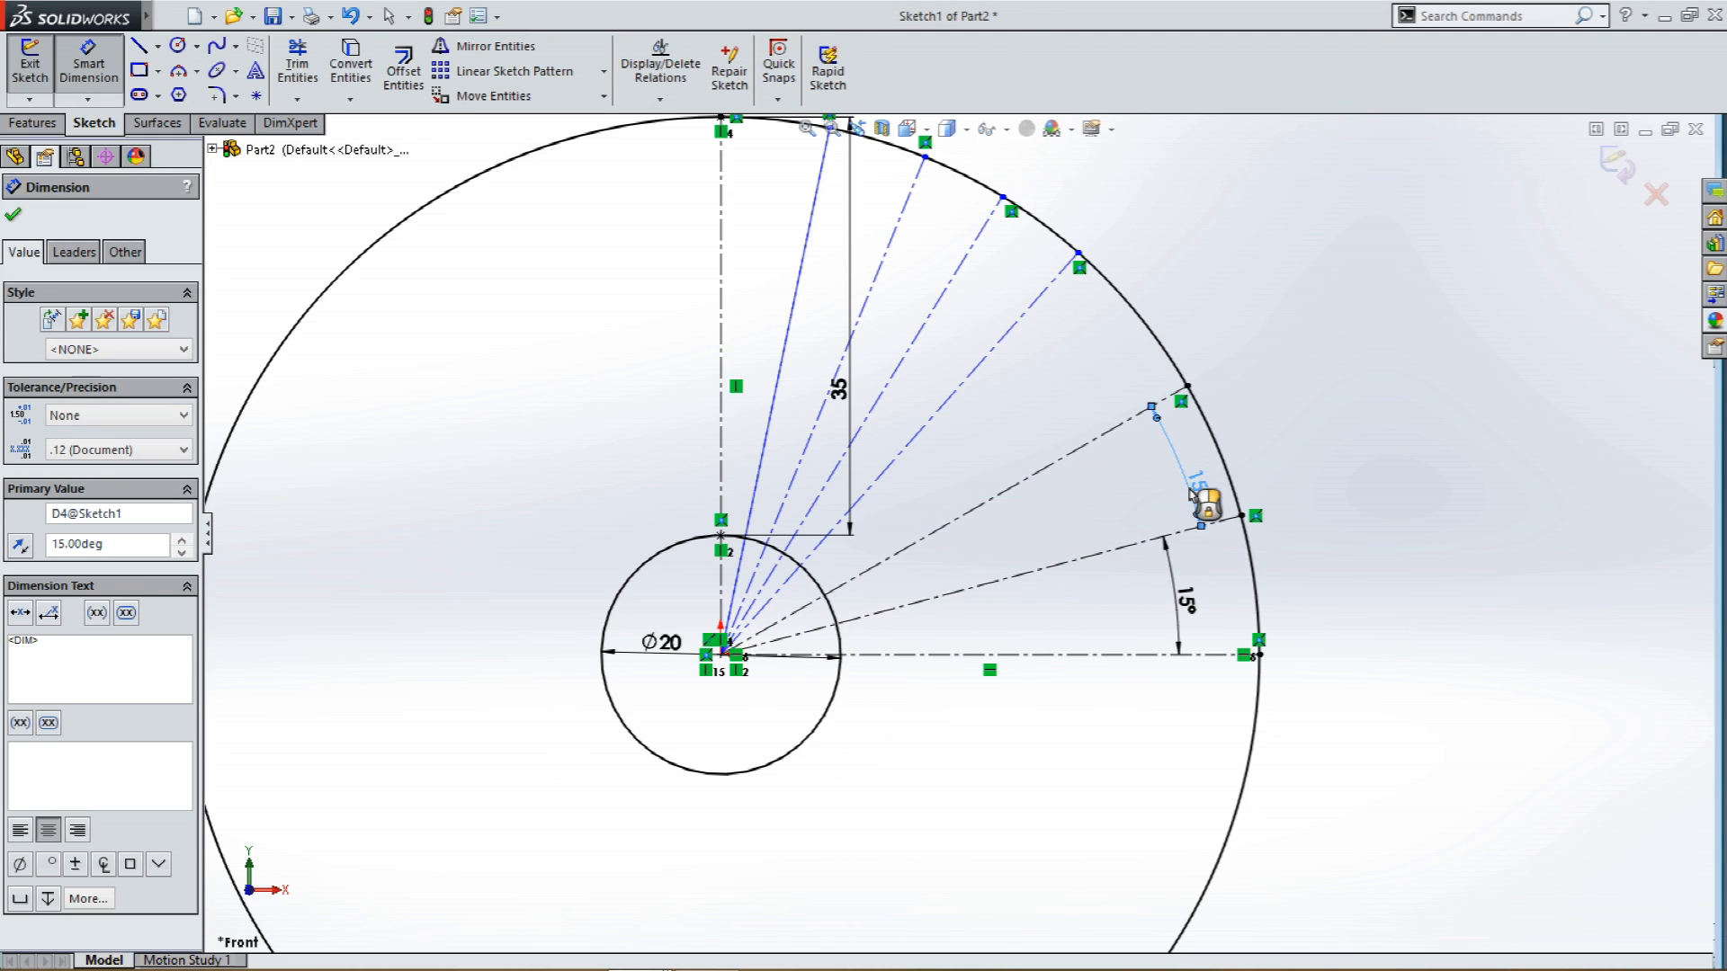
Dimension the angle between the second and third radial lines above the horizontal as 15°.
click(1064, 387)
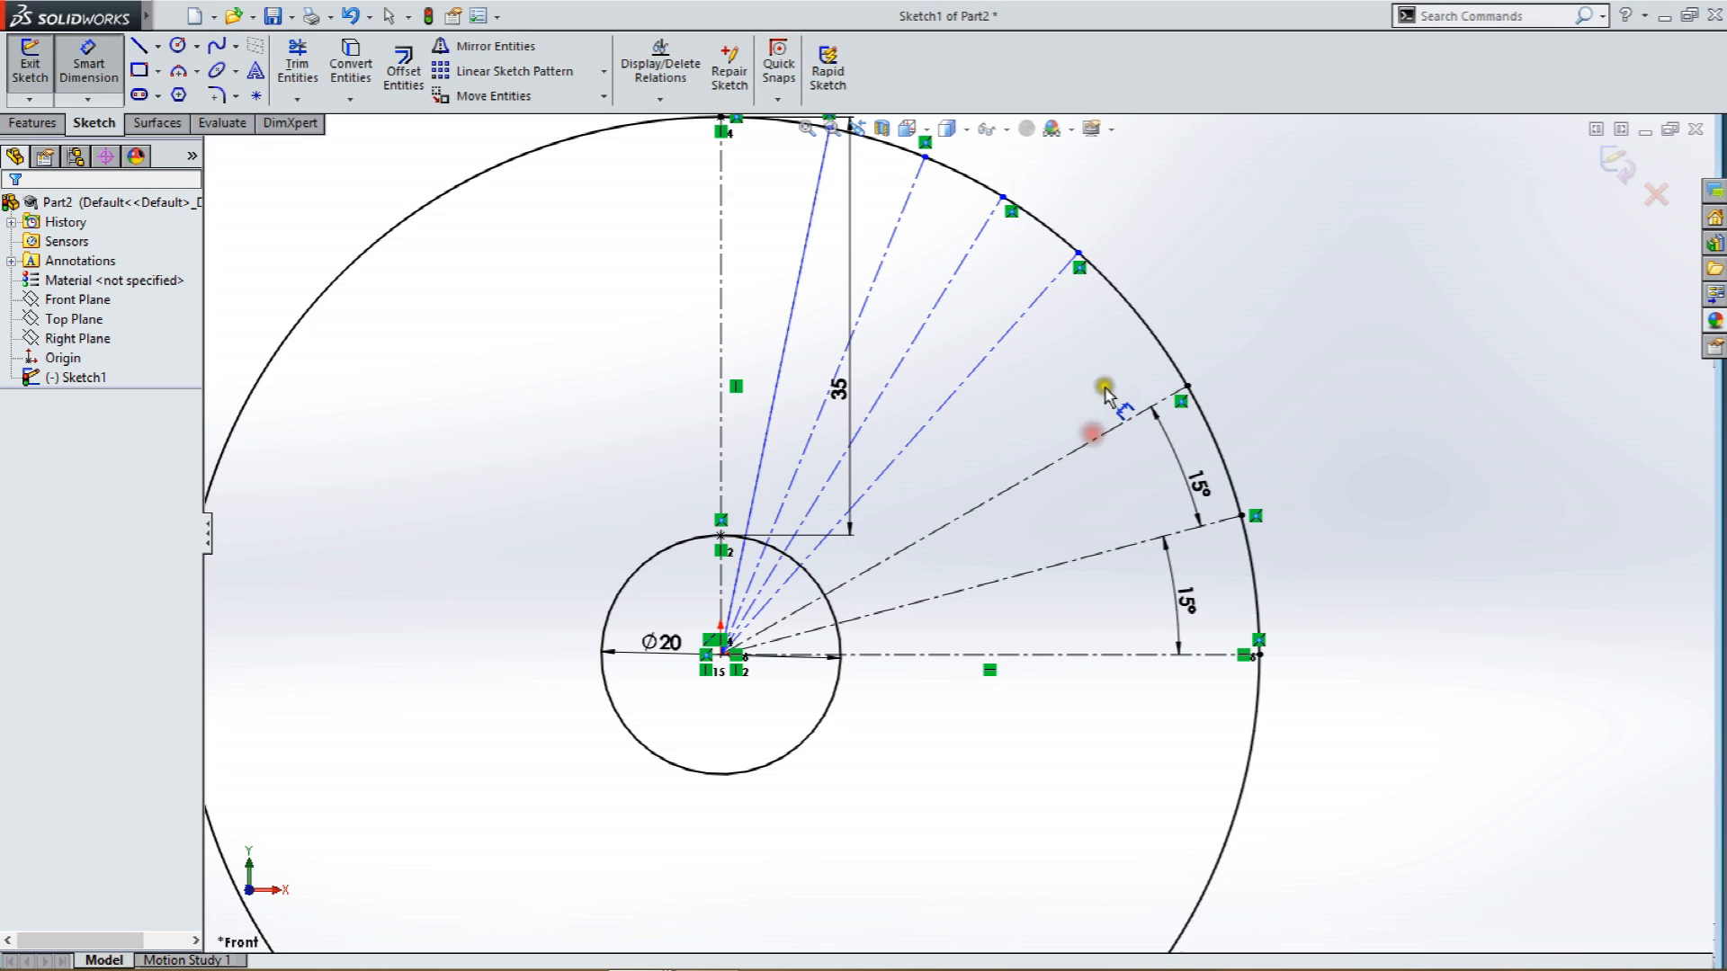
click(1118, 412)
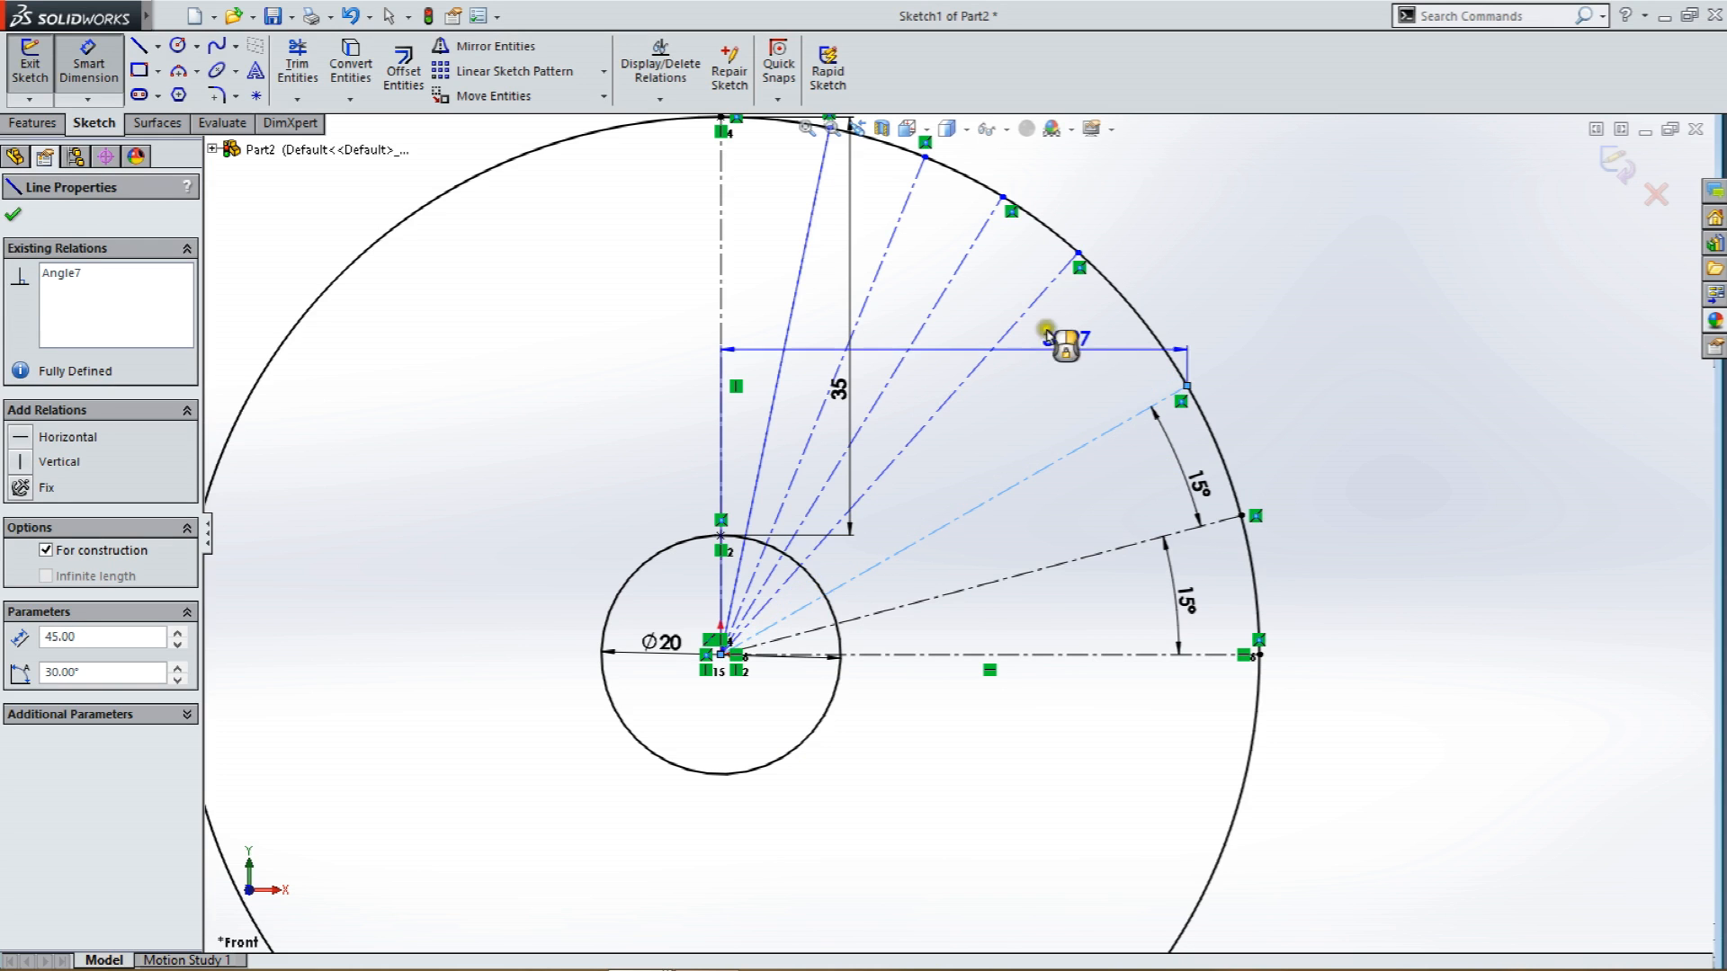
click(1025, 312)
click(1082, 338)
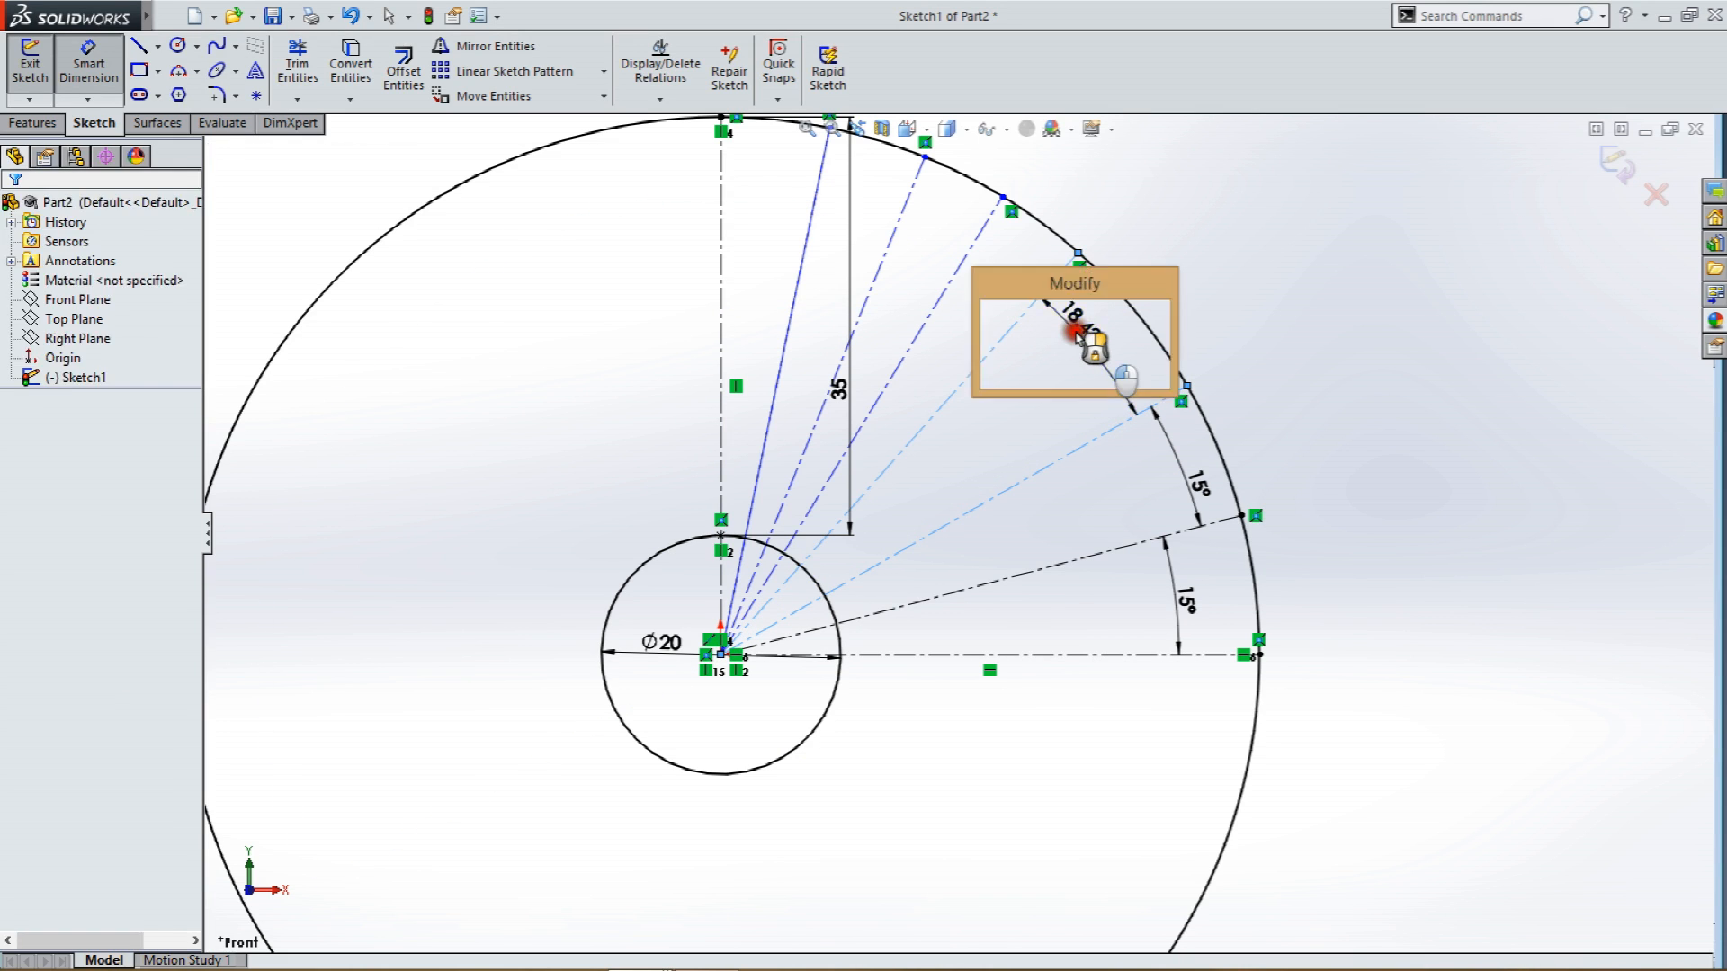
text(15)
key(Return)
Dimension the angle between the third and fourth radial lines above the horizontal as 15°.
click(972, 293)
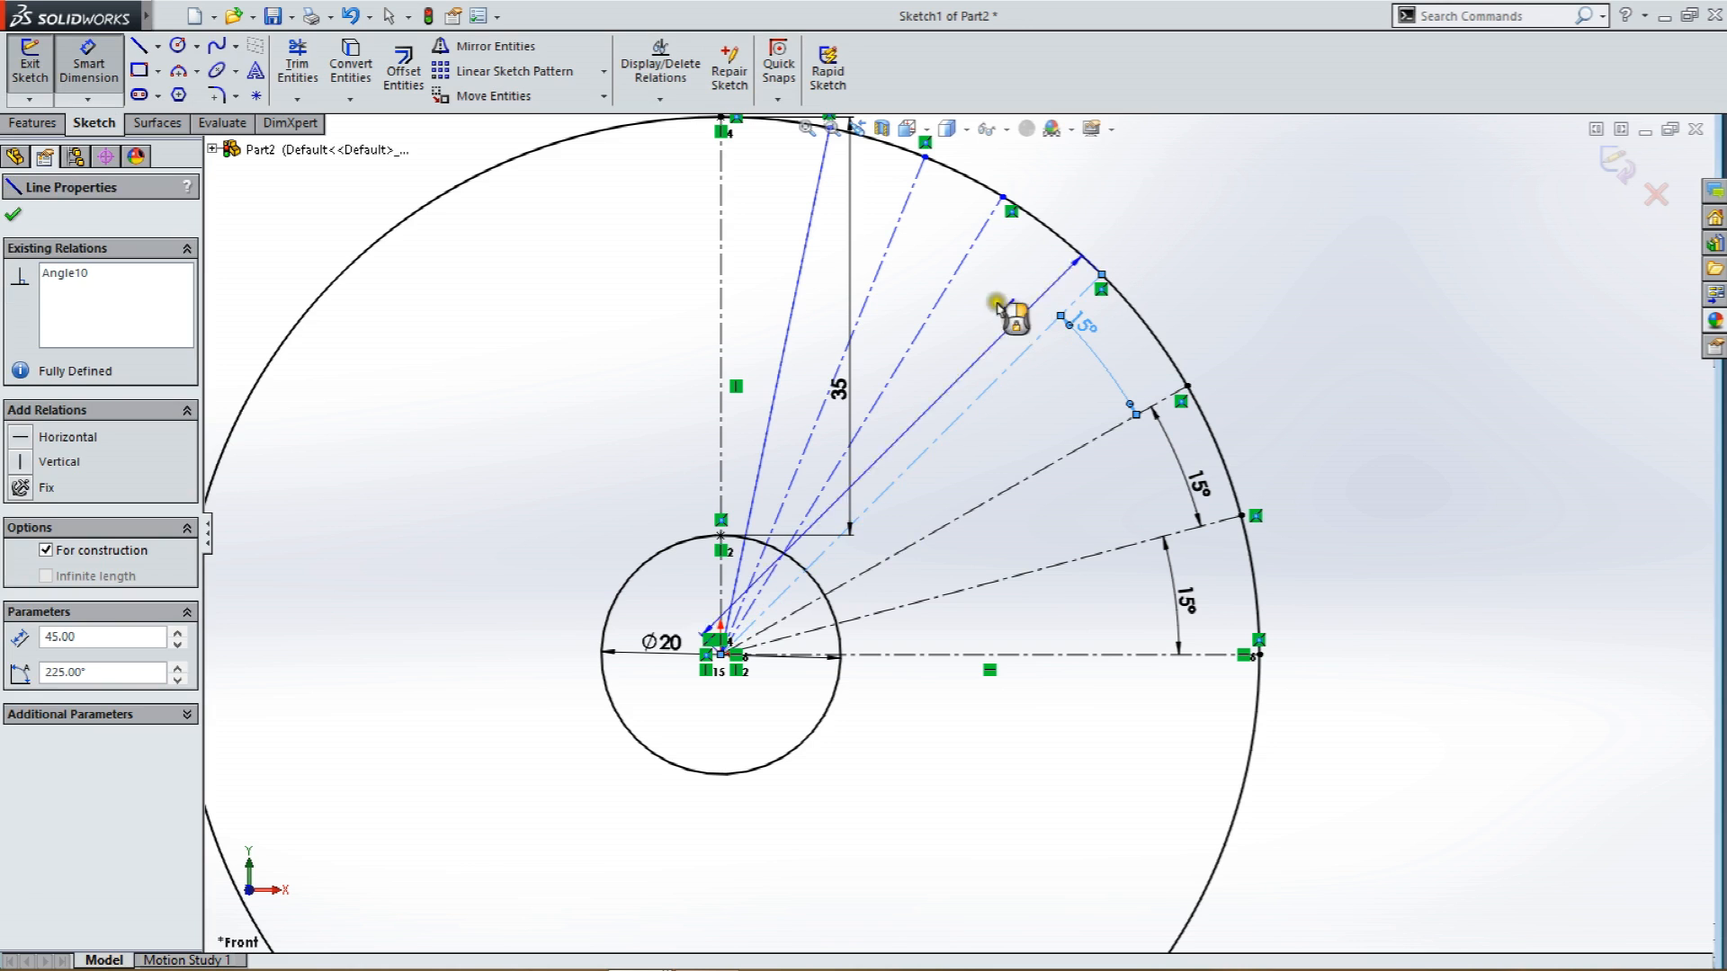
click(952, 286)
click(1025, 279)
key(Return)
Dimension the angle between the fourth and fifth radial lines above the horizontal as 15°.
click(939, 268)
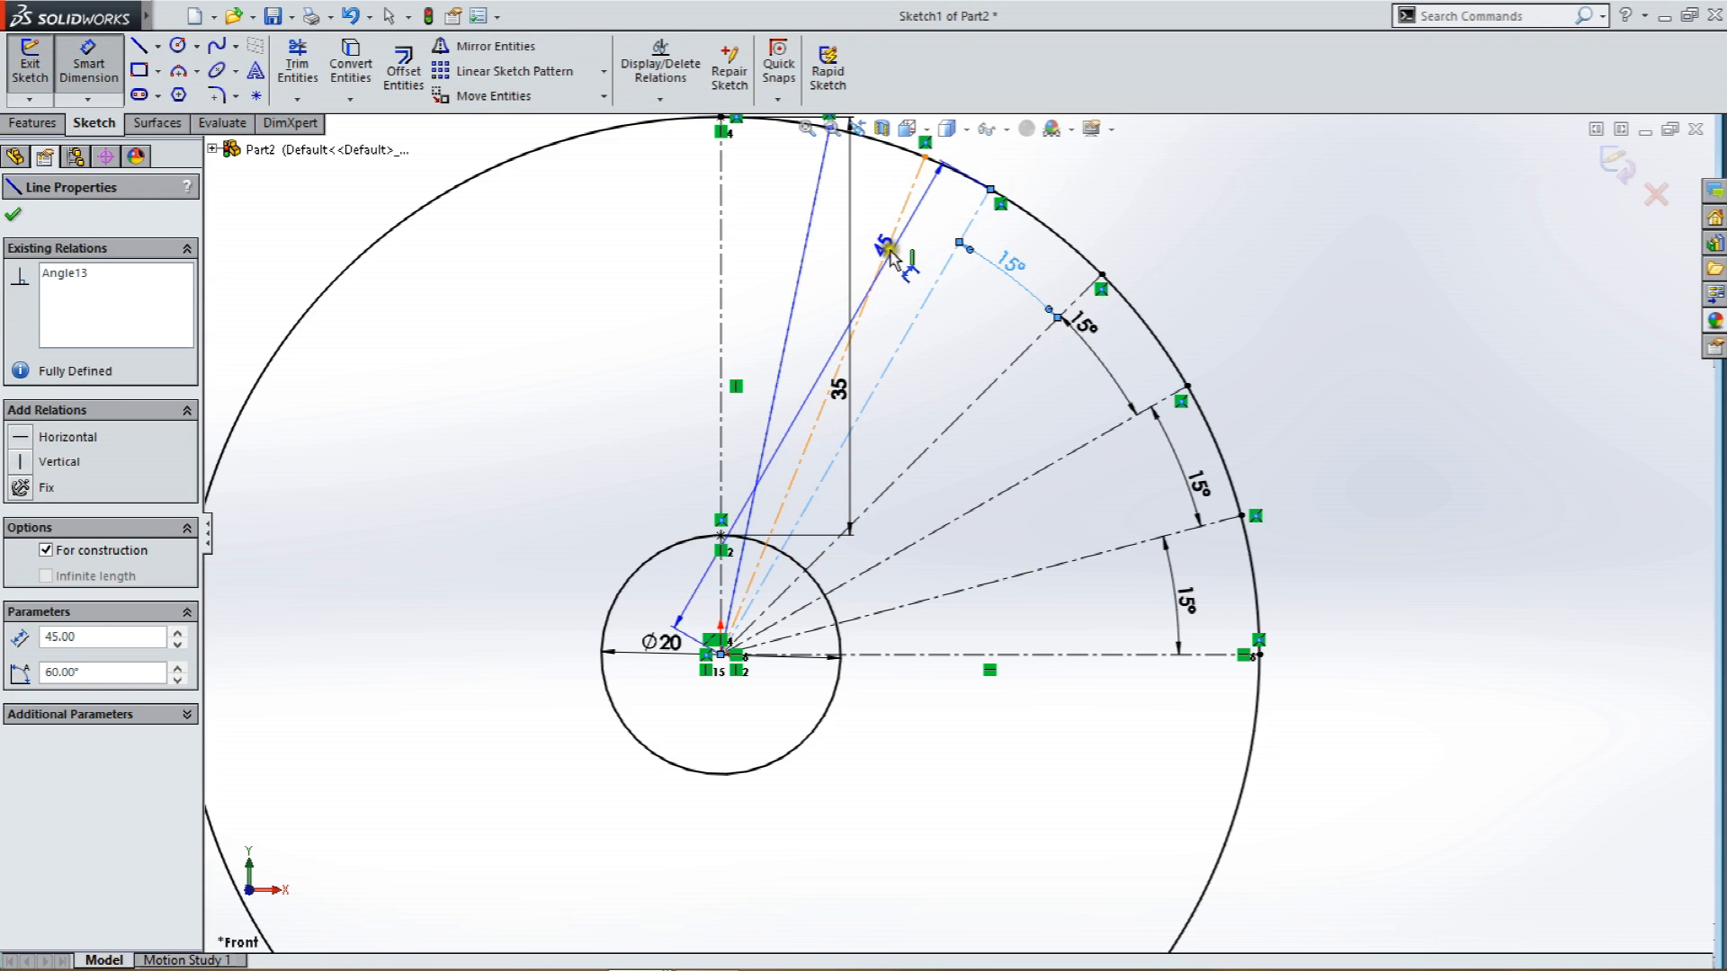
click(910, 239)
key(Return)
double_click(924, 236)
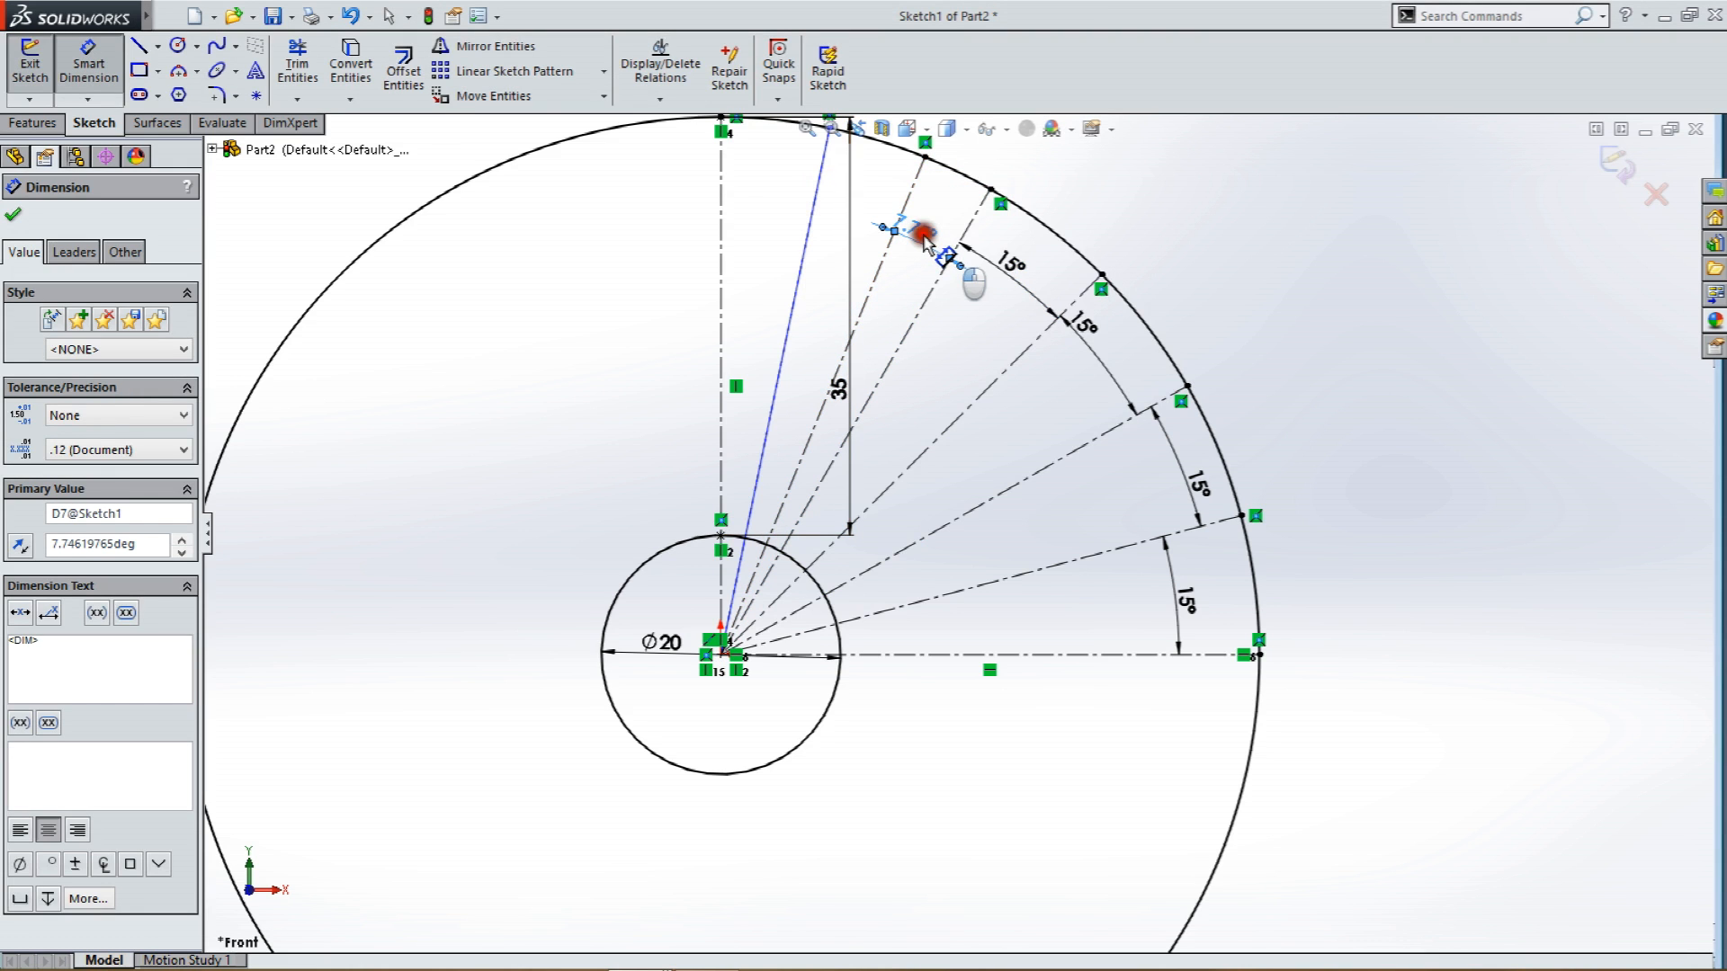
text(15)
key(Return)
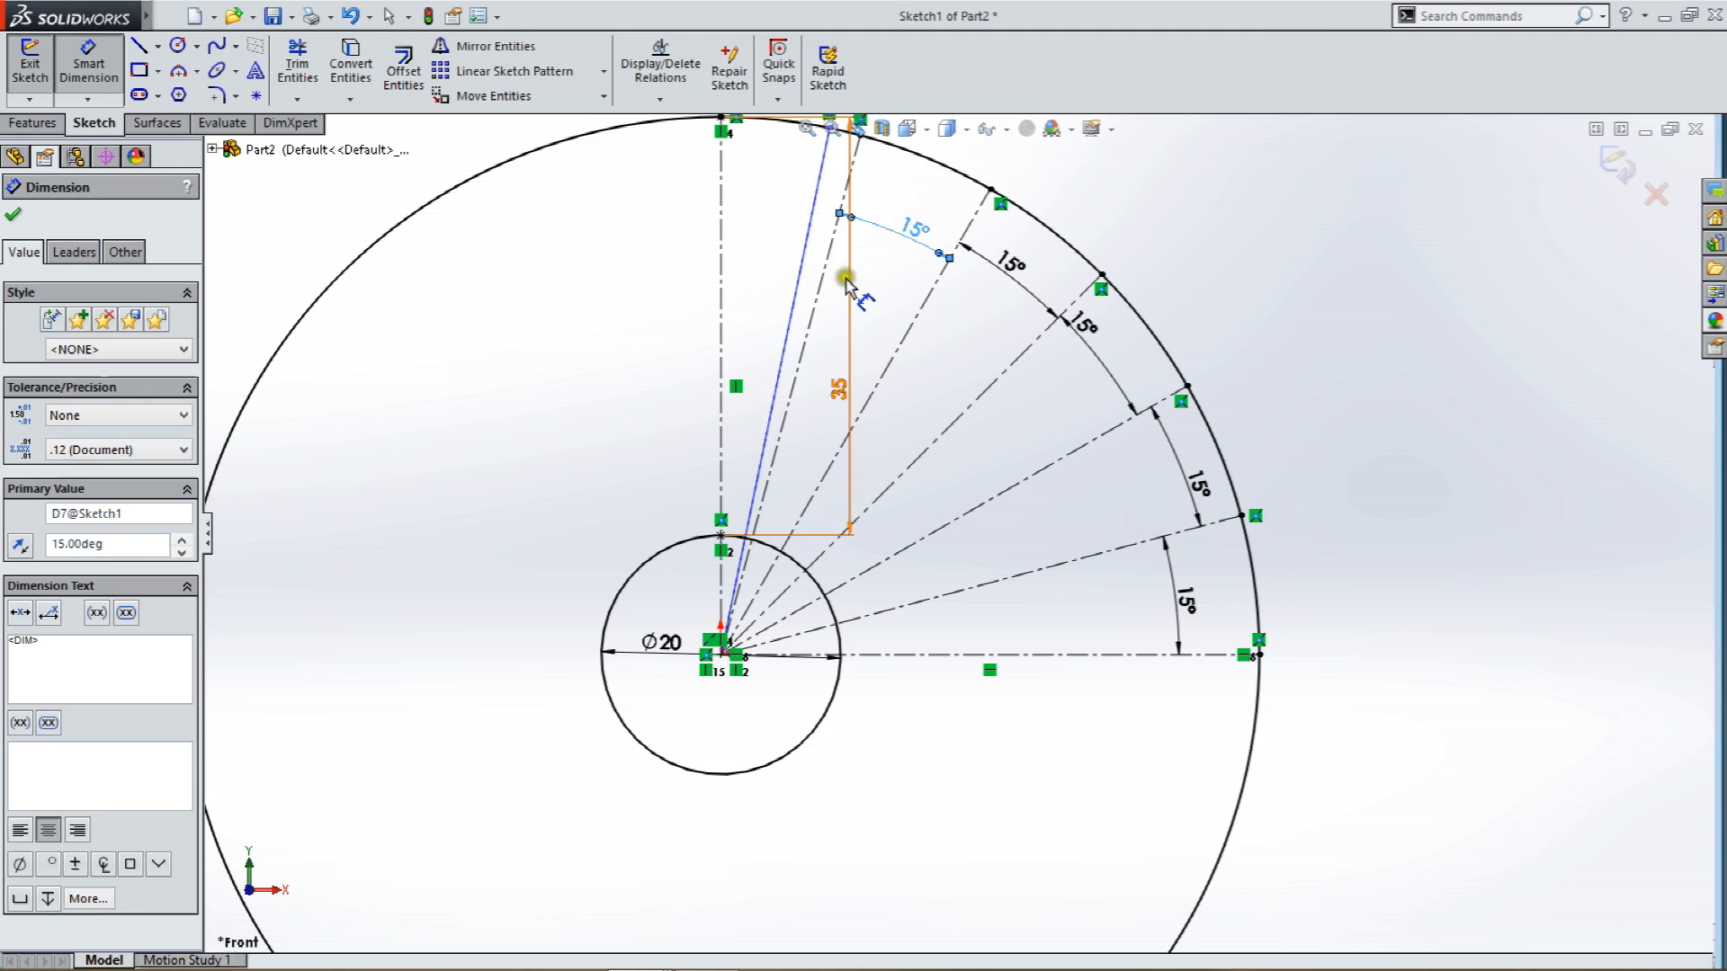
Dimension the angle between the fifth radial line and the remaining slanted line beside the vertical one as 15°.
click(807, 261)
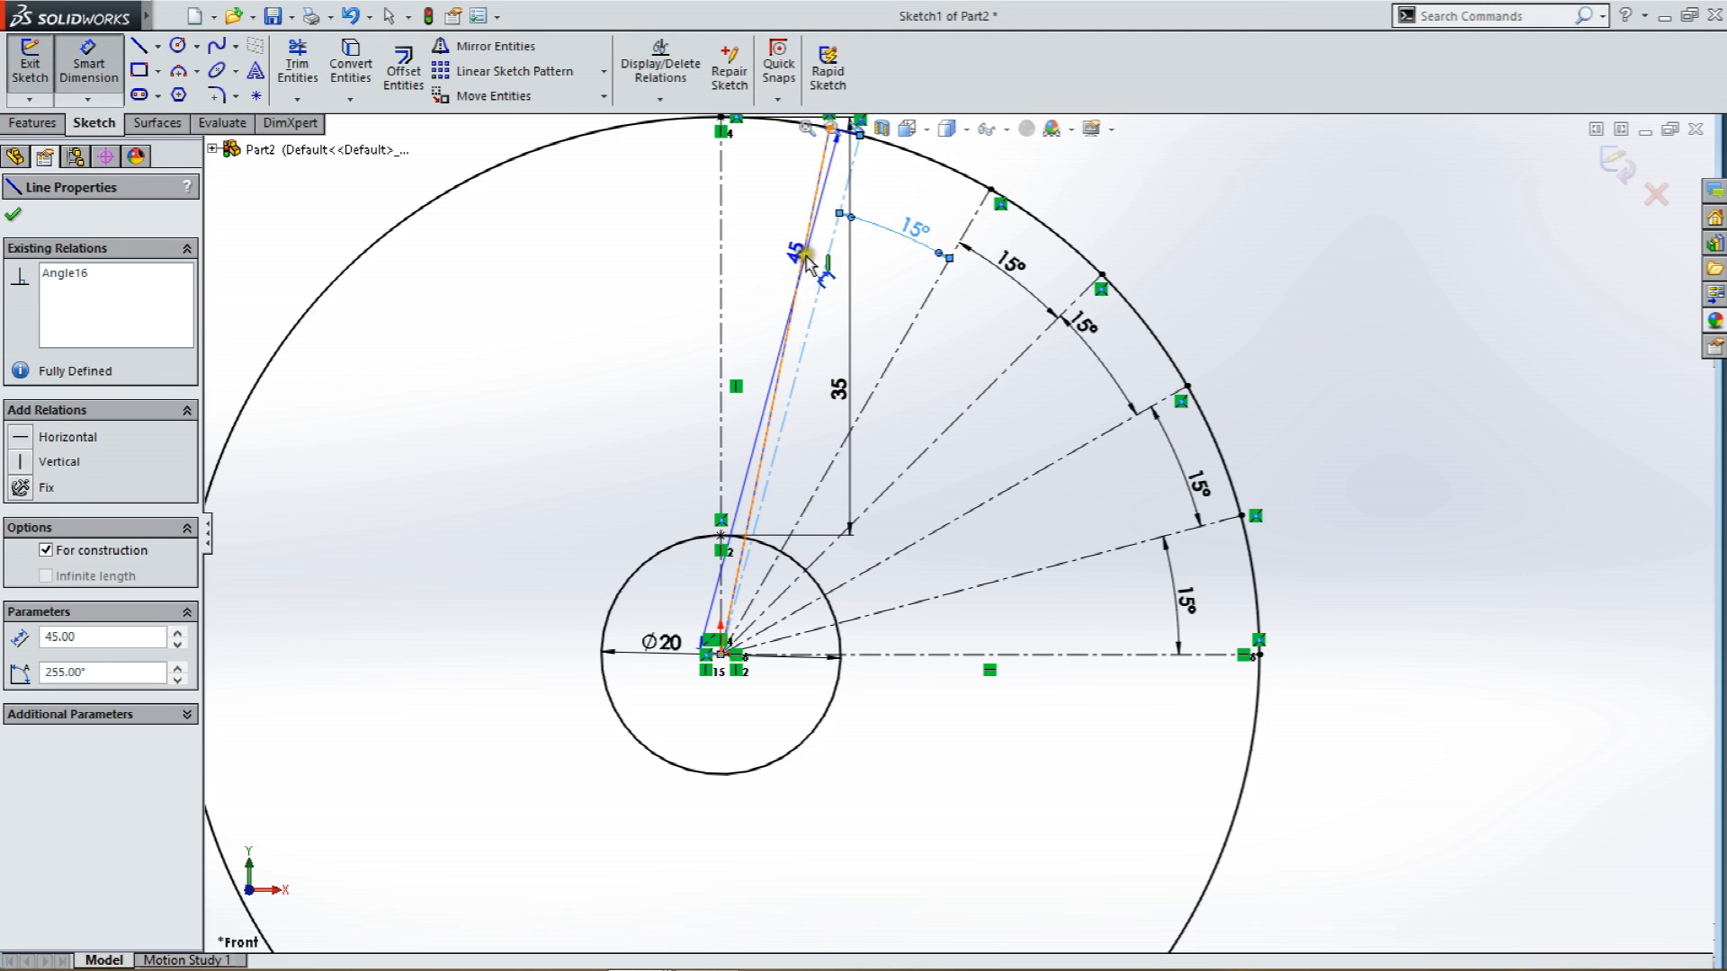
click(806, 261)
click(814, 256)
text(15)
key(Return)
scroll(829, 262, up, 4)
scroll(917, 431, down, 6)
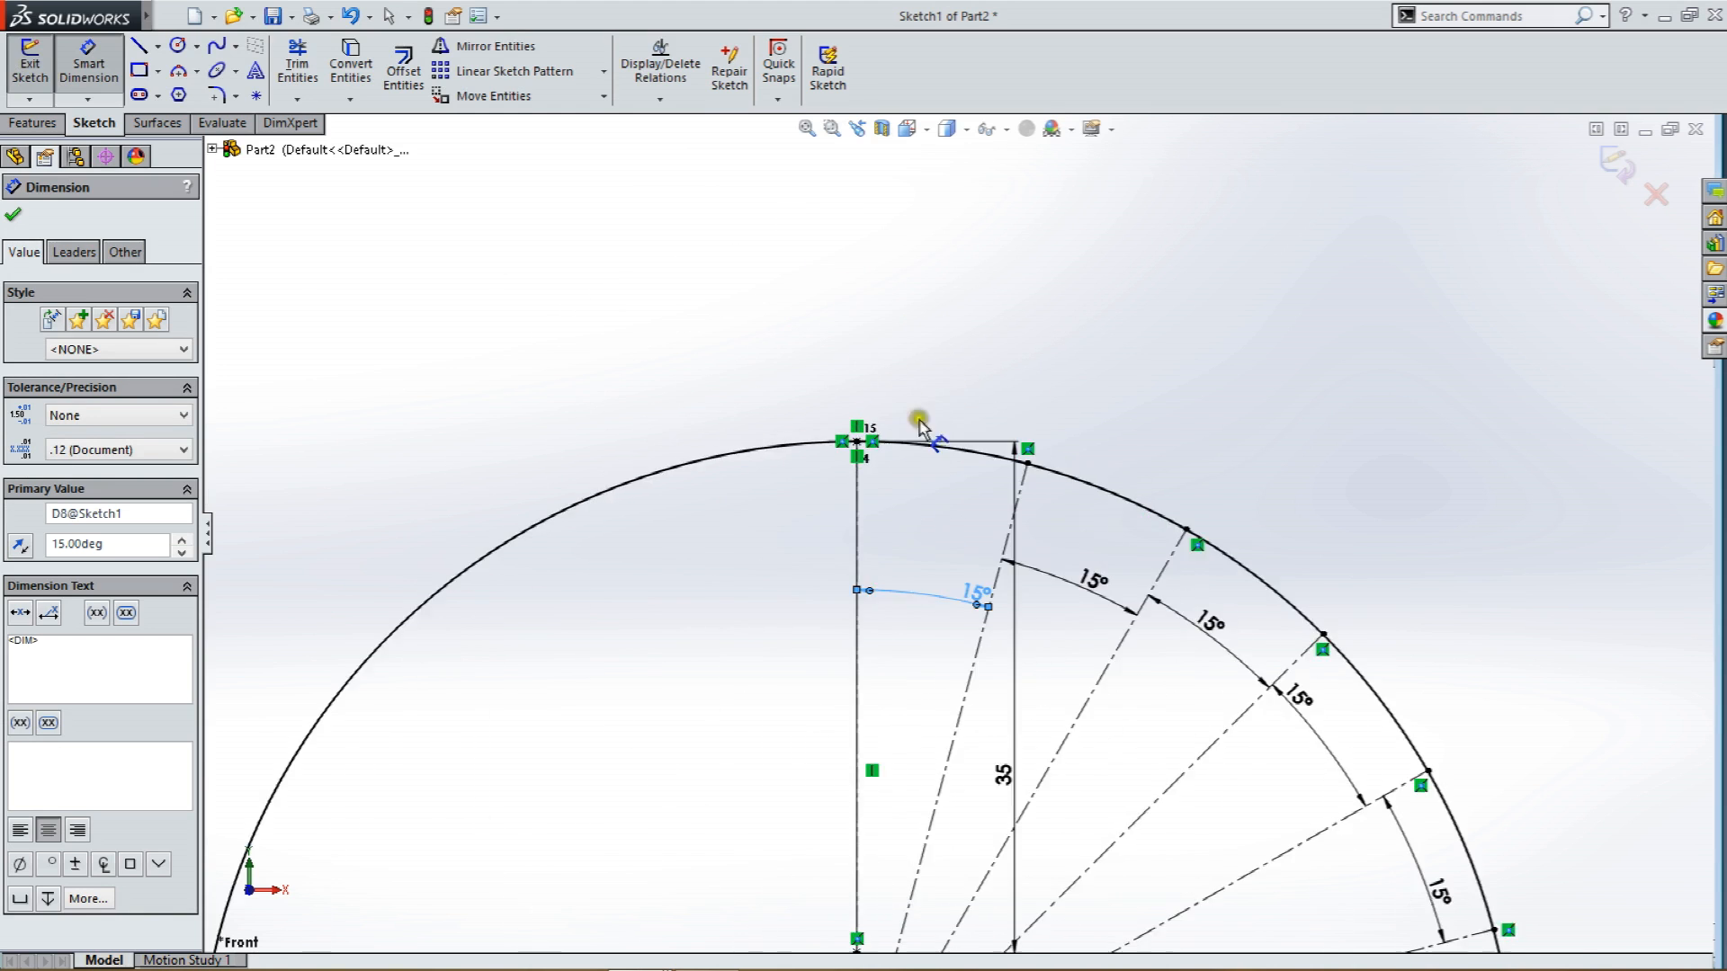
scroll(996, 745, up, 3)
scroll(991, 740, down, 3)
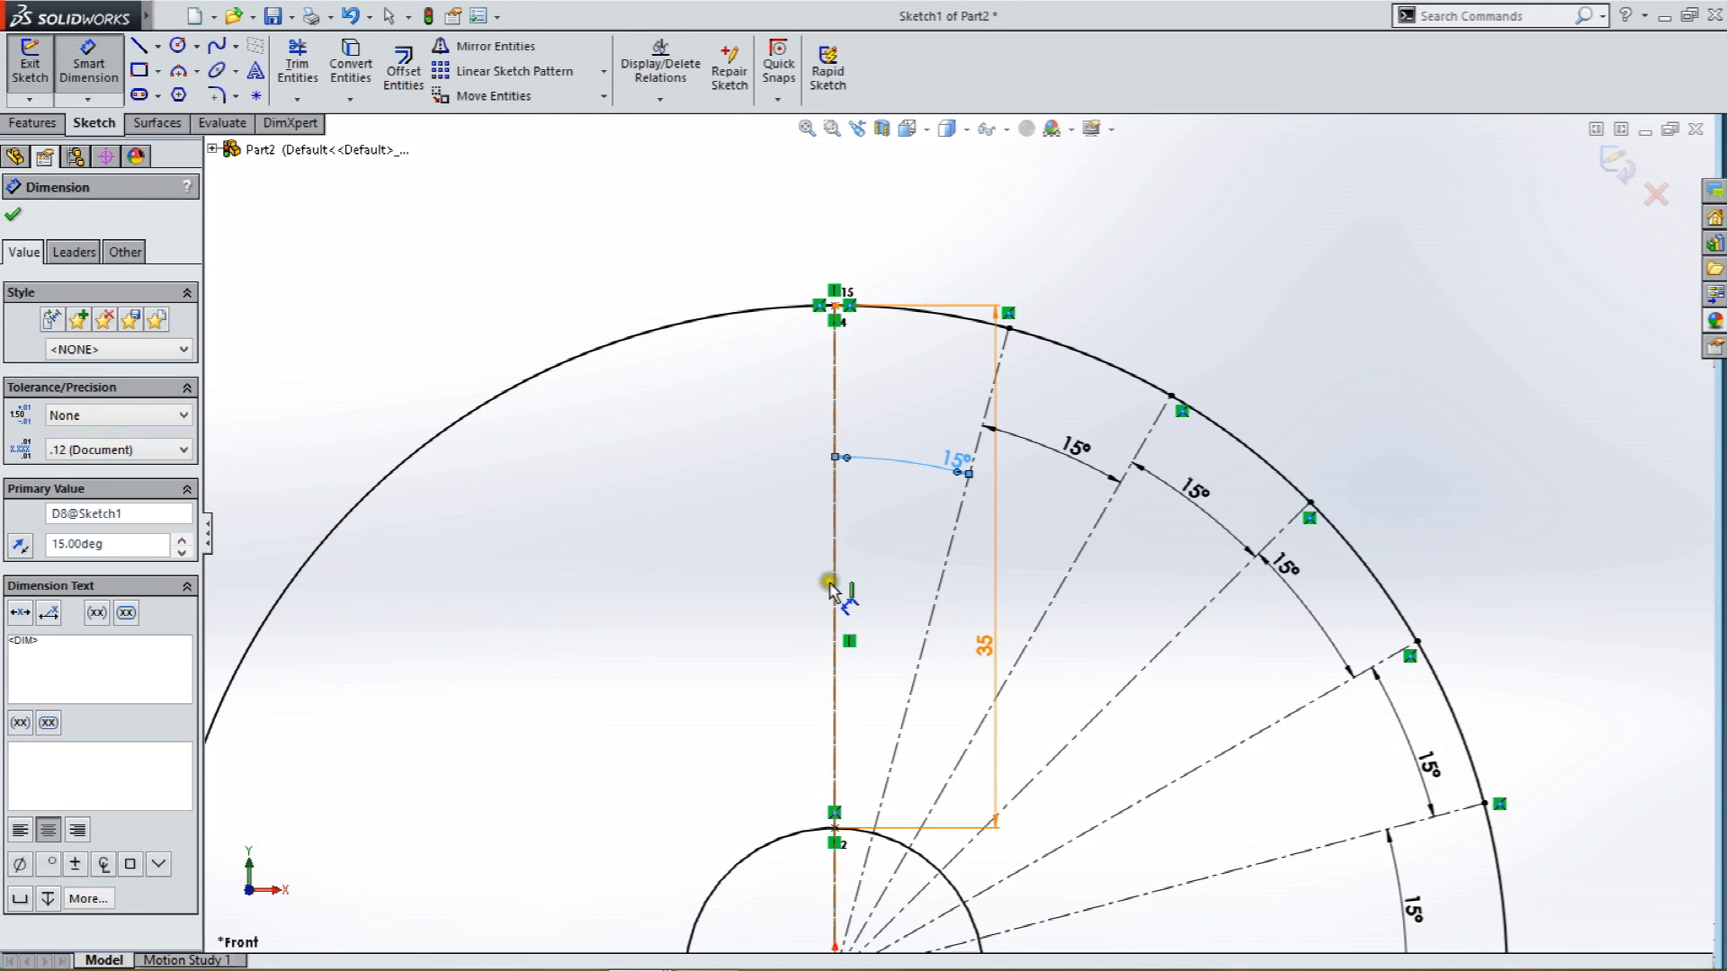
key(Escape)
key(Escape)
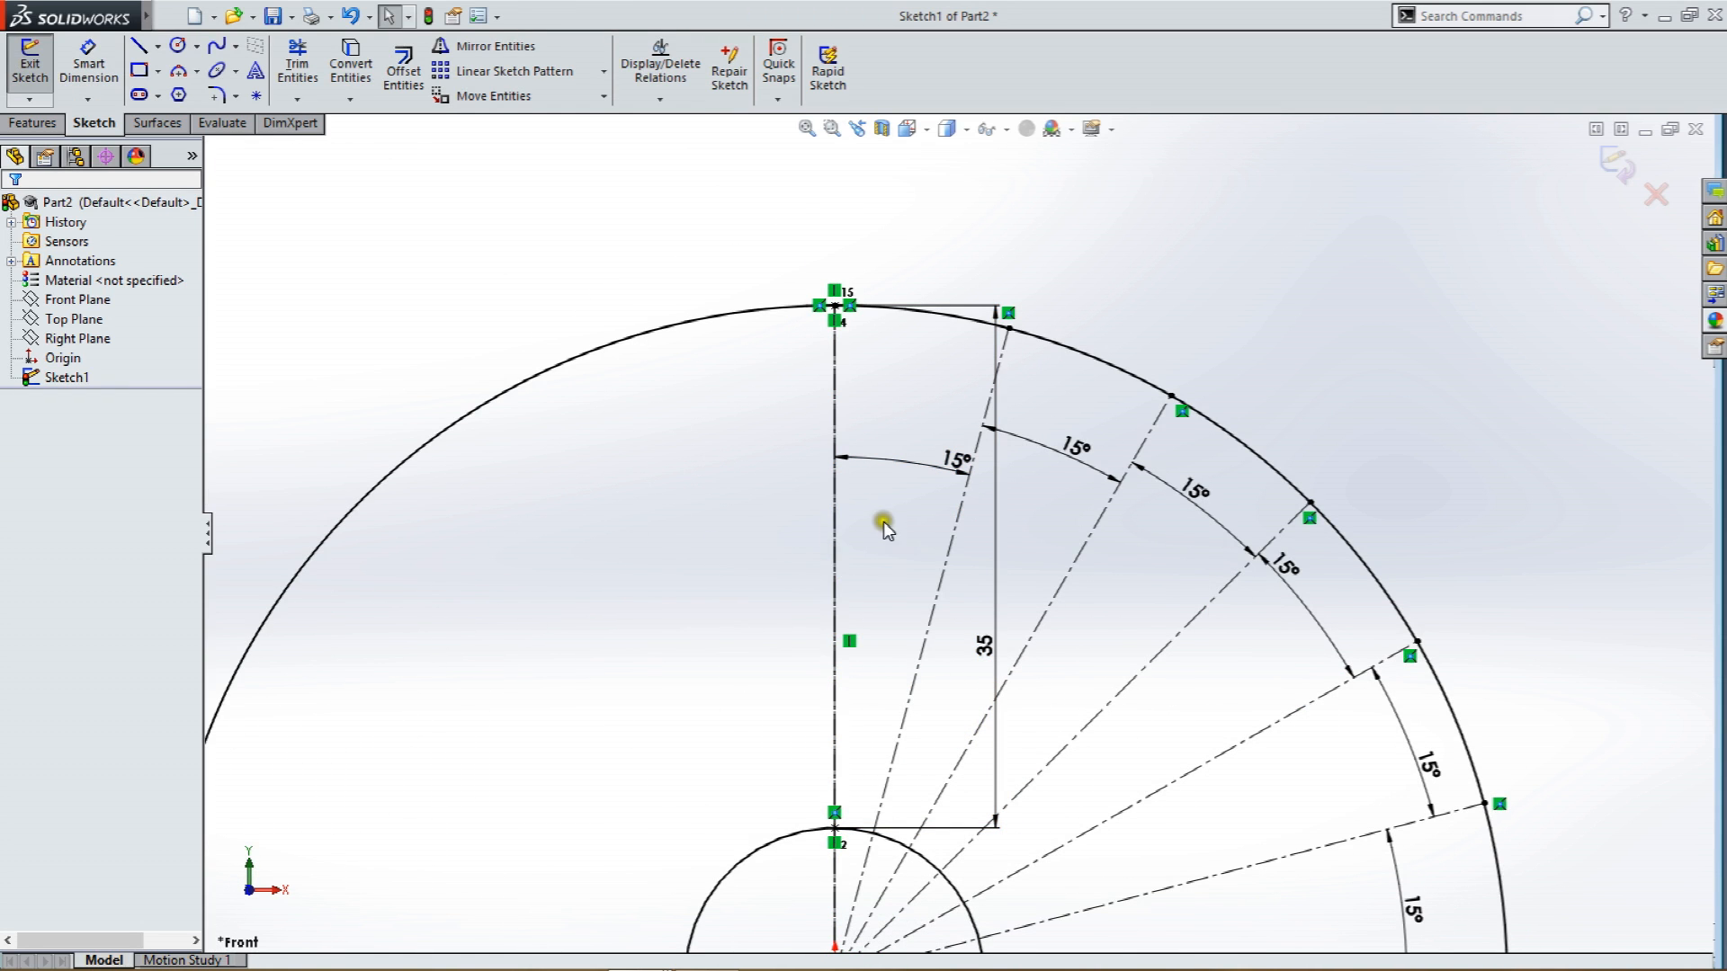
Reposition the six 15° angle dimensions so they sit just outside the large circle's arc.
mouse_move(944, 466)
mouse_down()
mouse_move(914, 462)
mouse_move(925, 258)
mouse_up()
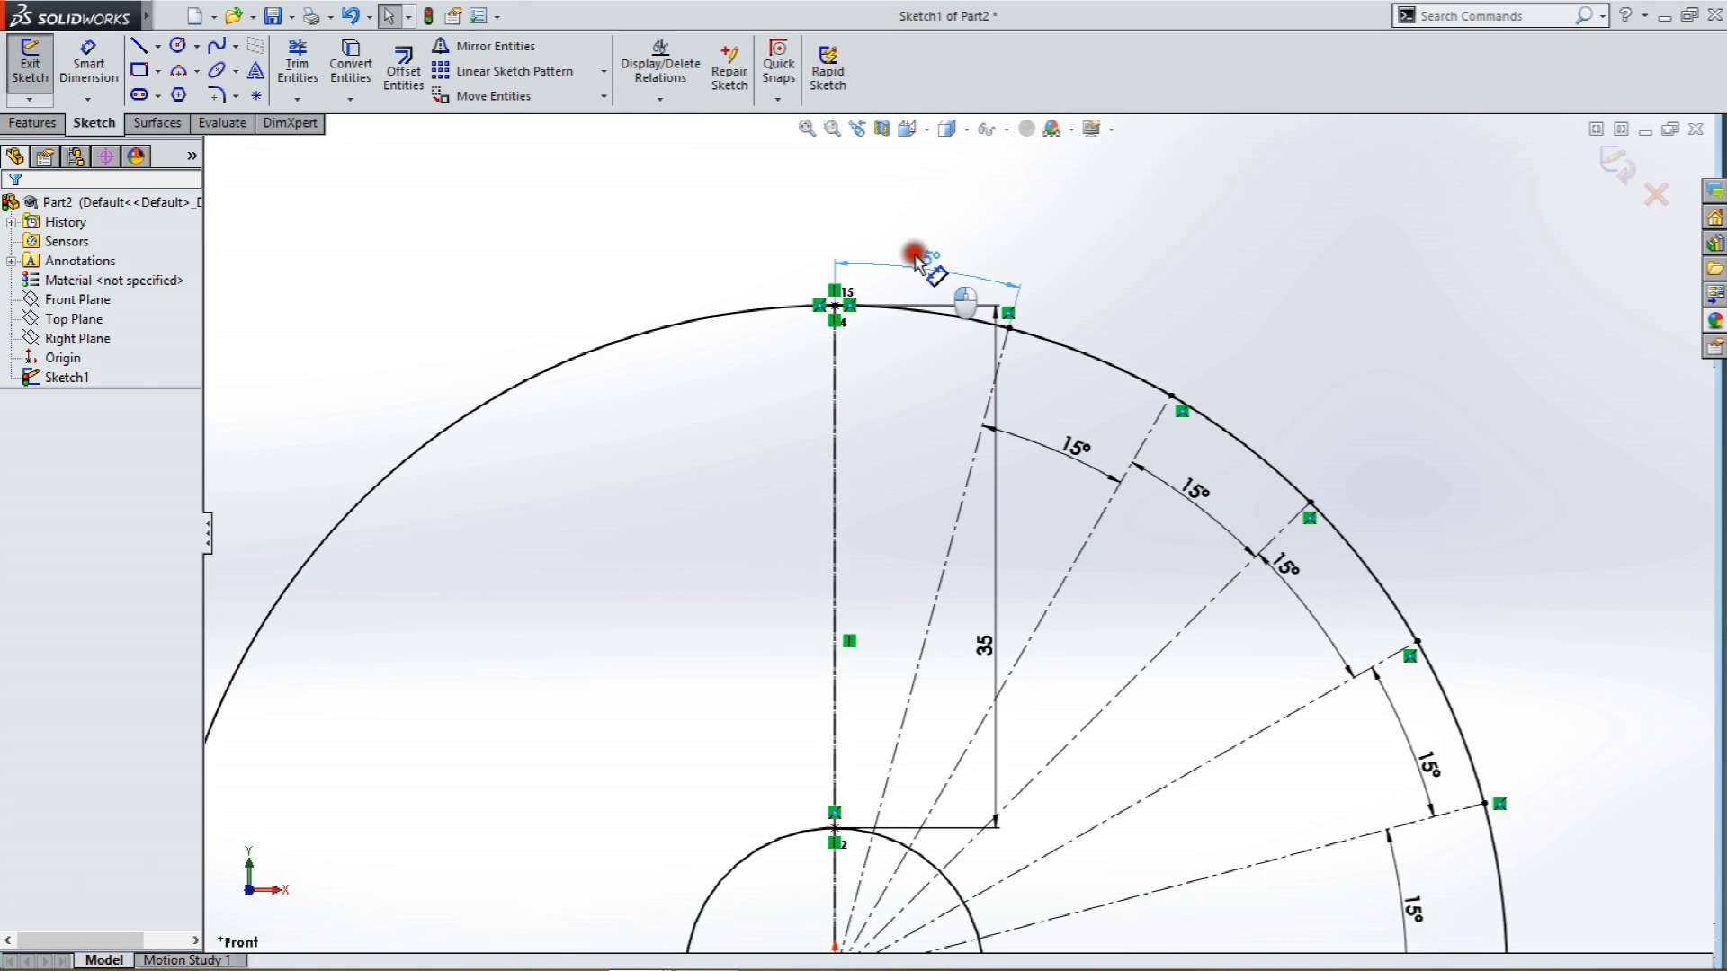
drag(1079, 447, 1098, 313)
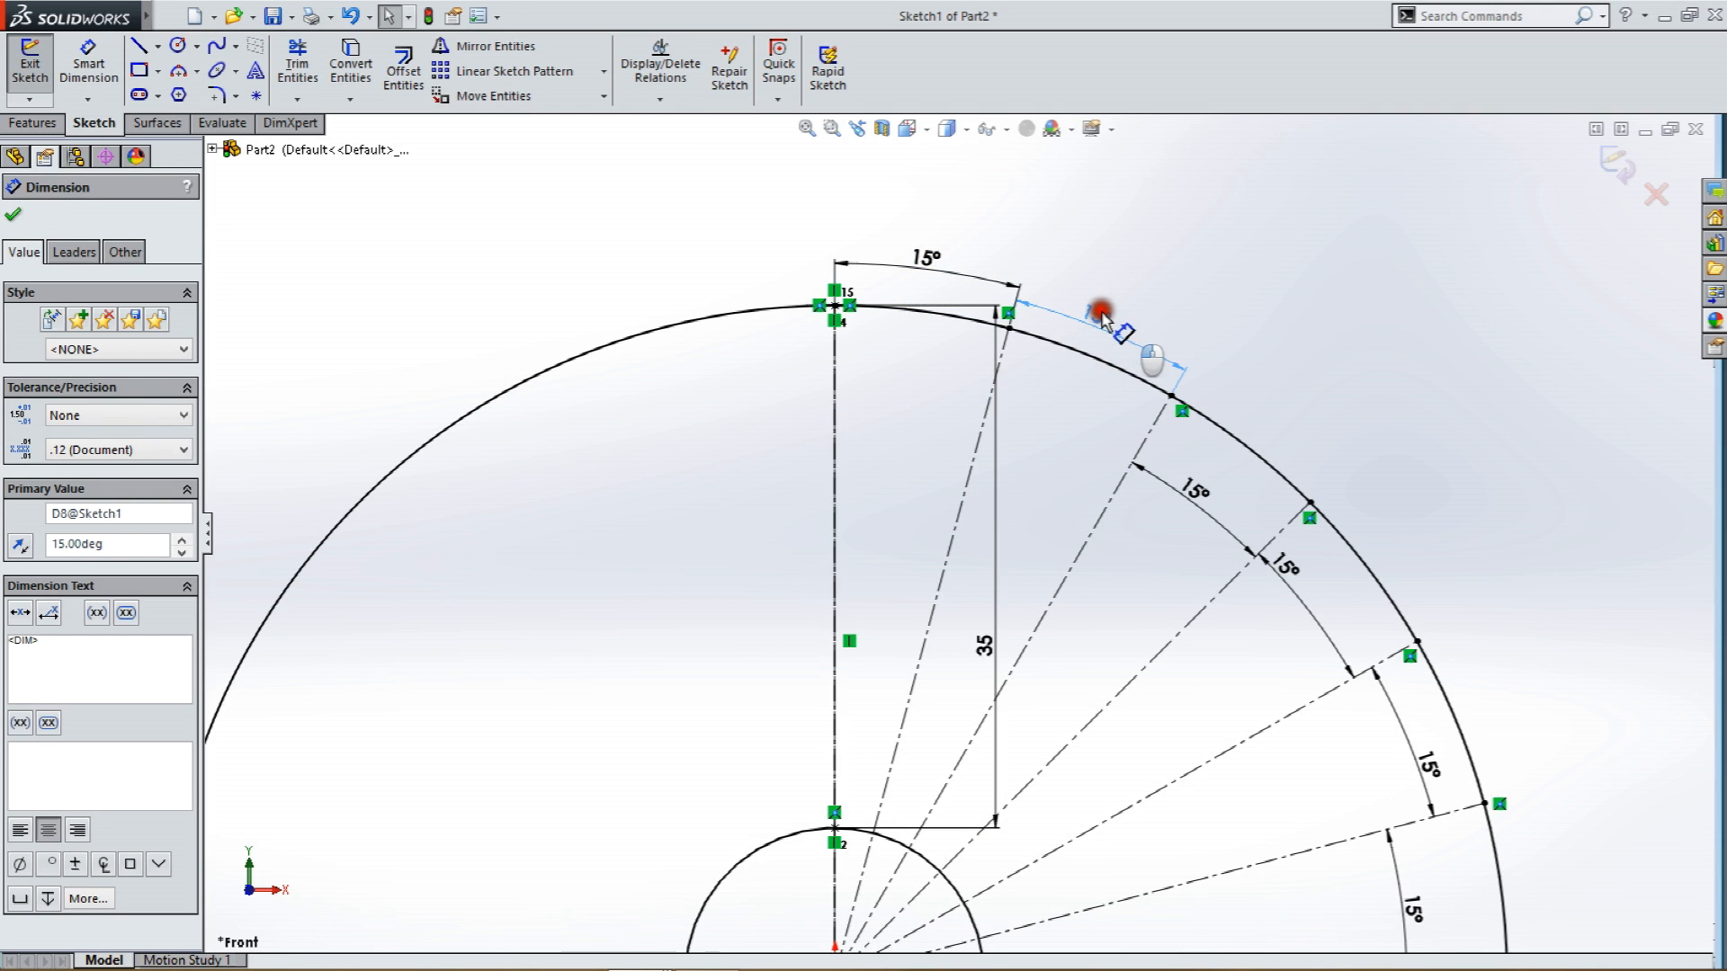
drag(1195, 490, 1269, 407)
scroll(1288, 652, up, 4)
scroll(1142, 603, down, 3)
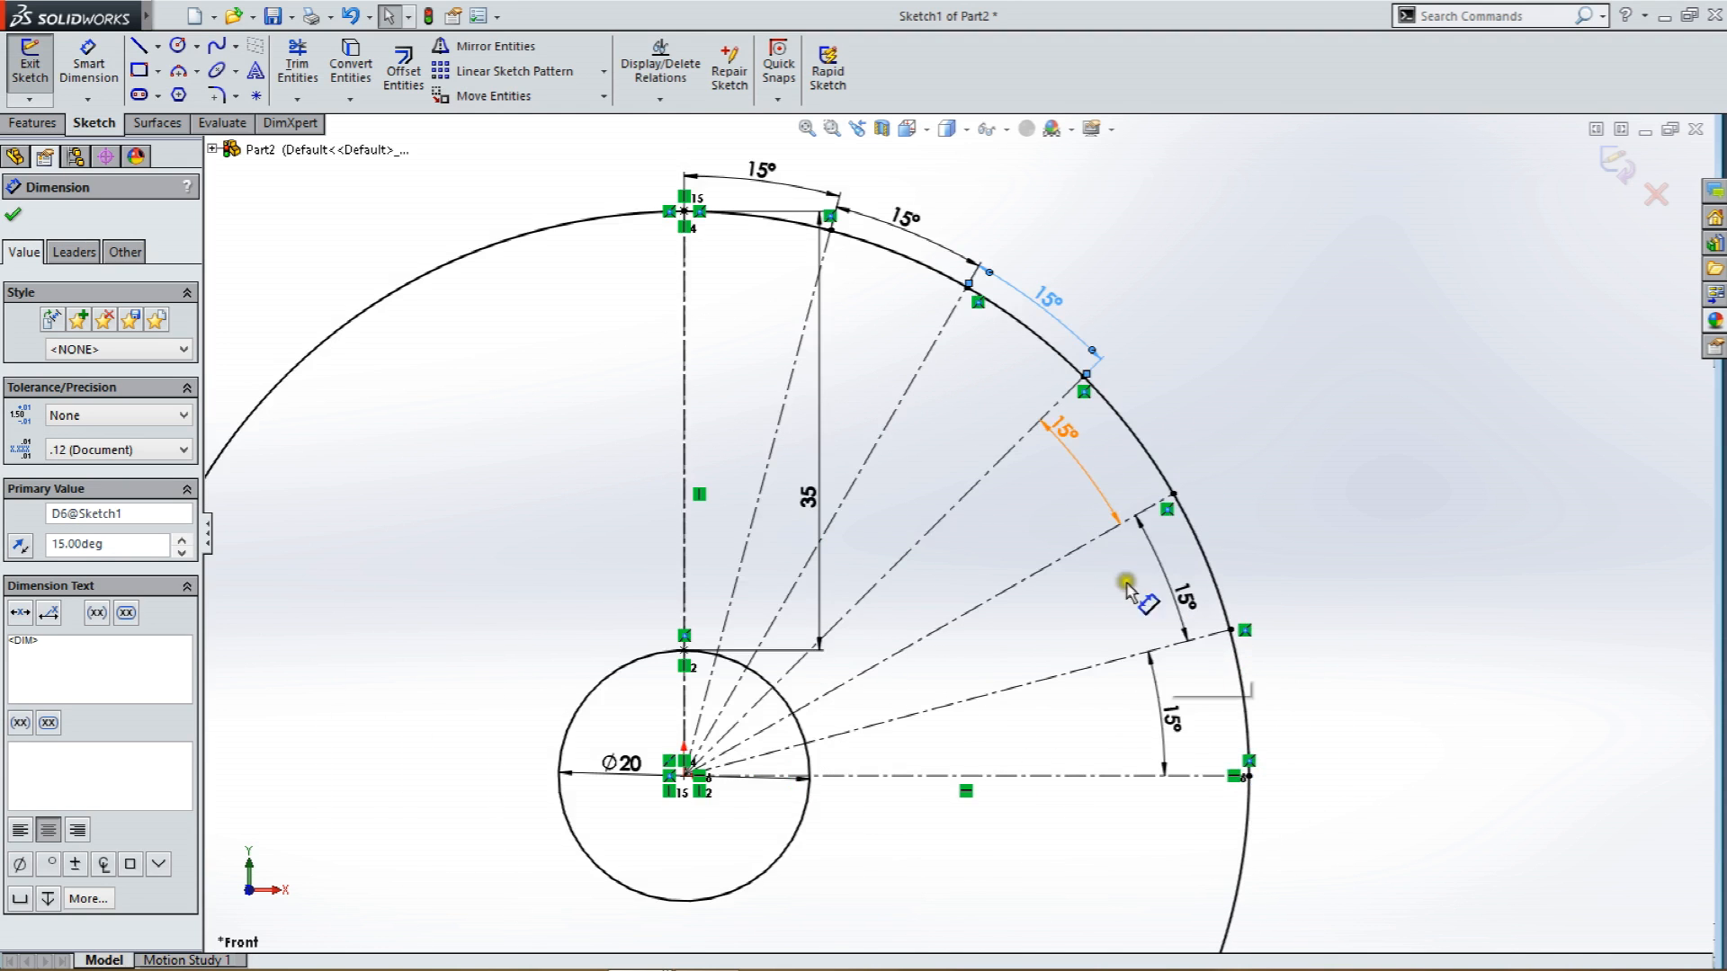
drag(1054, 430, 1162, 395)
drag(1193, 630, 1237, 537)
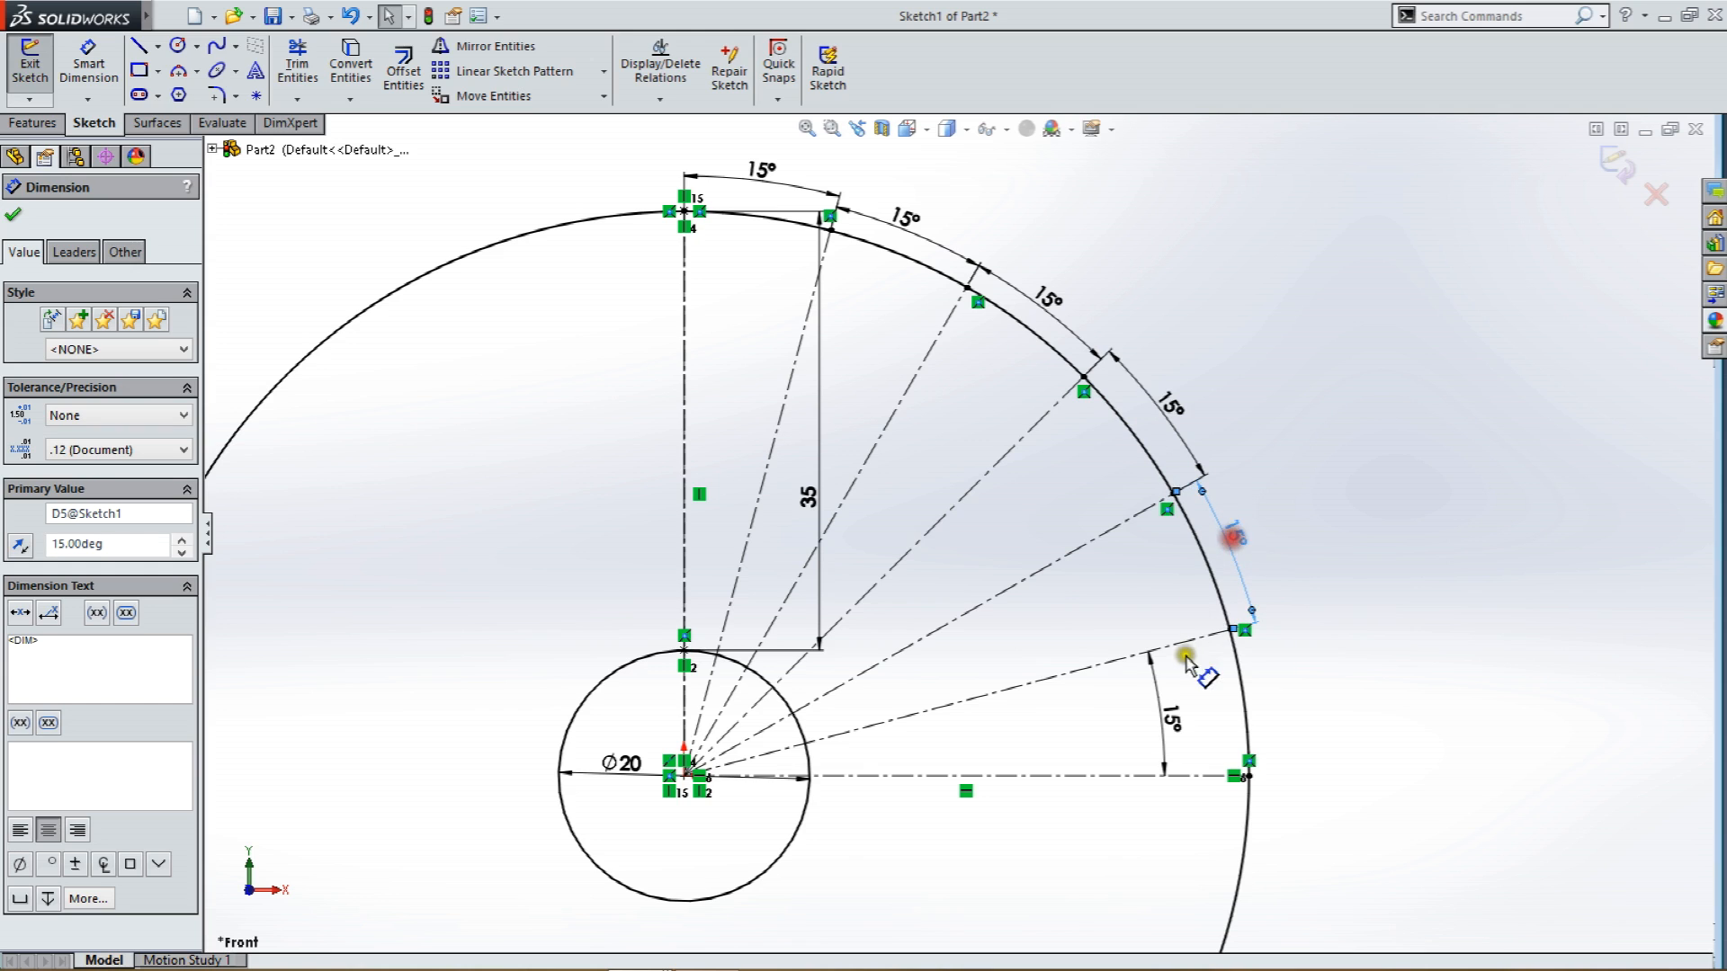
drag(1171, 724, 1278, 694)
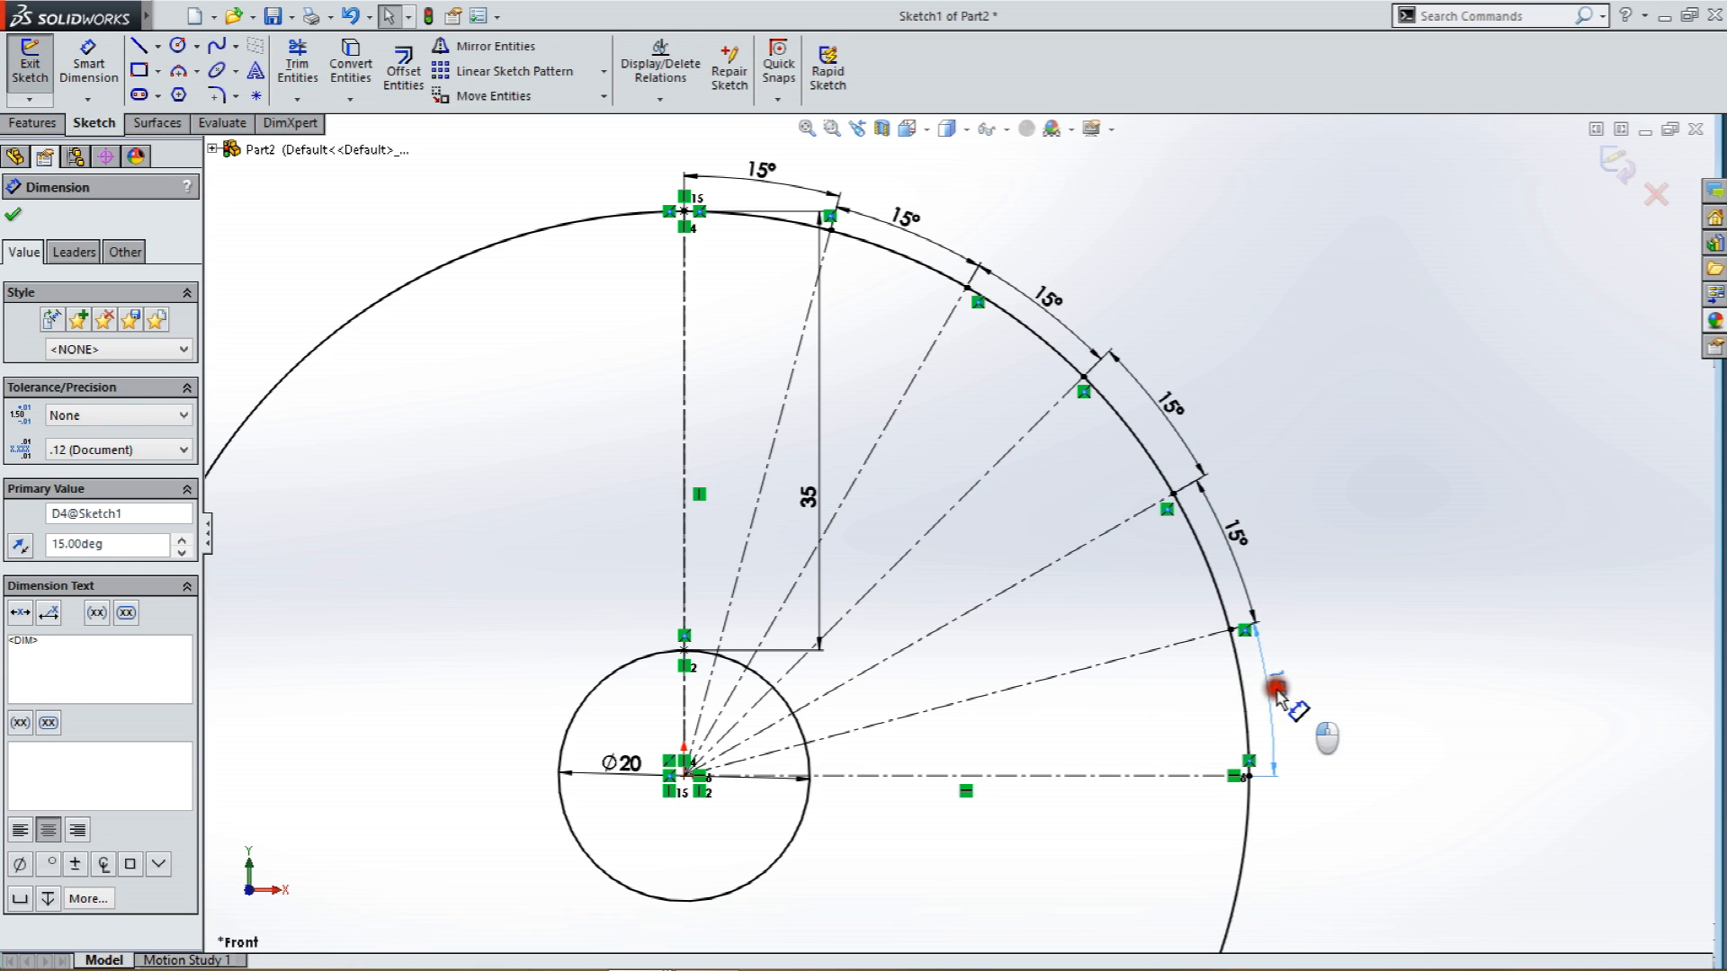
click(1340, 710)
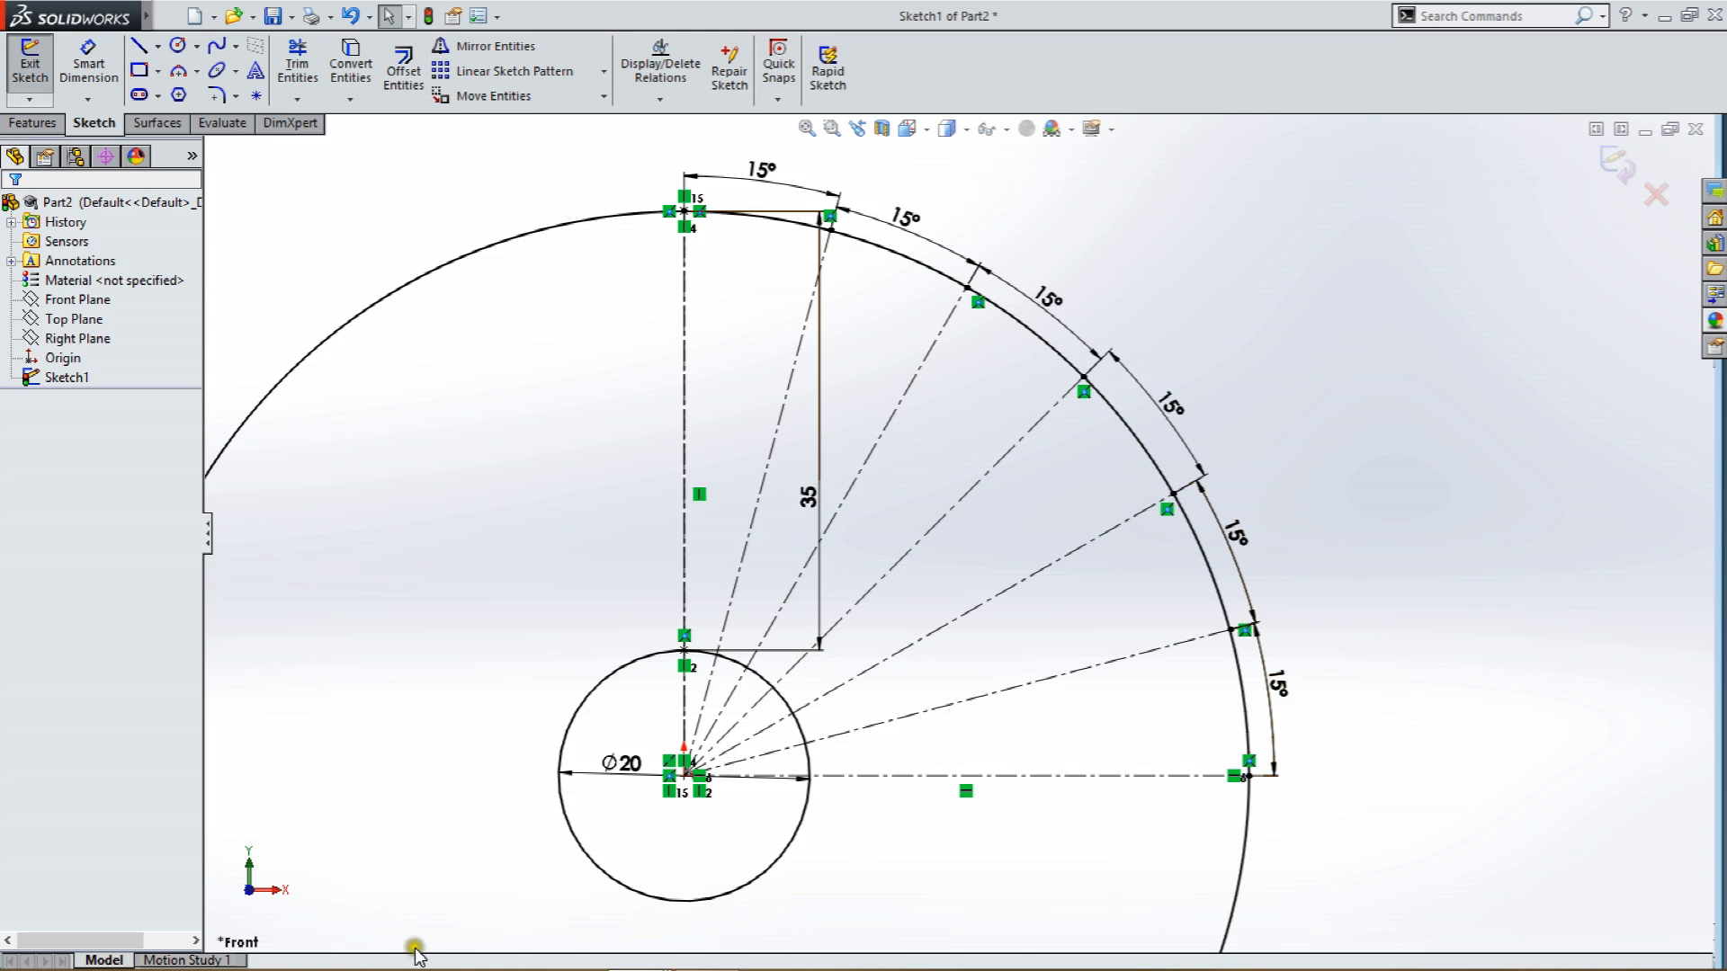
Review the height dimensions of the displacement diagram in Part1 and return to the Part2 sketch.
mouse_move(479, 966)
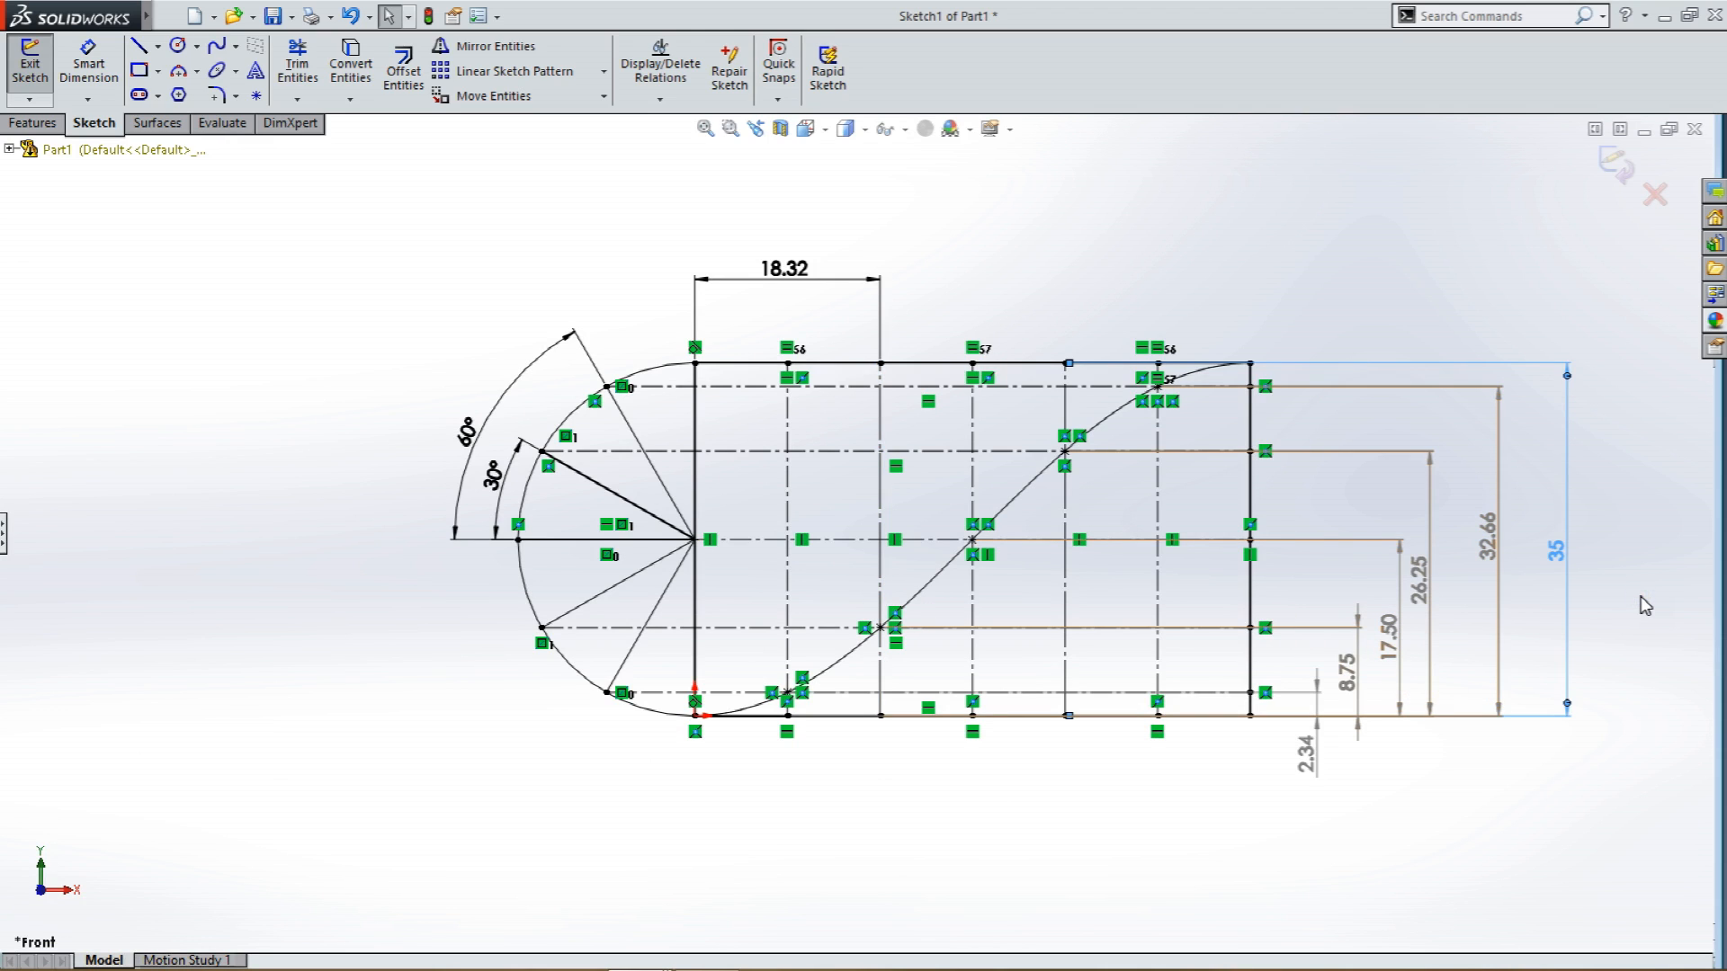
click(1645, 551)
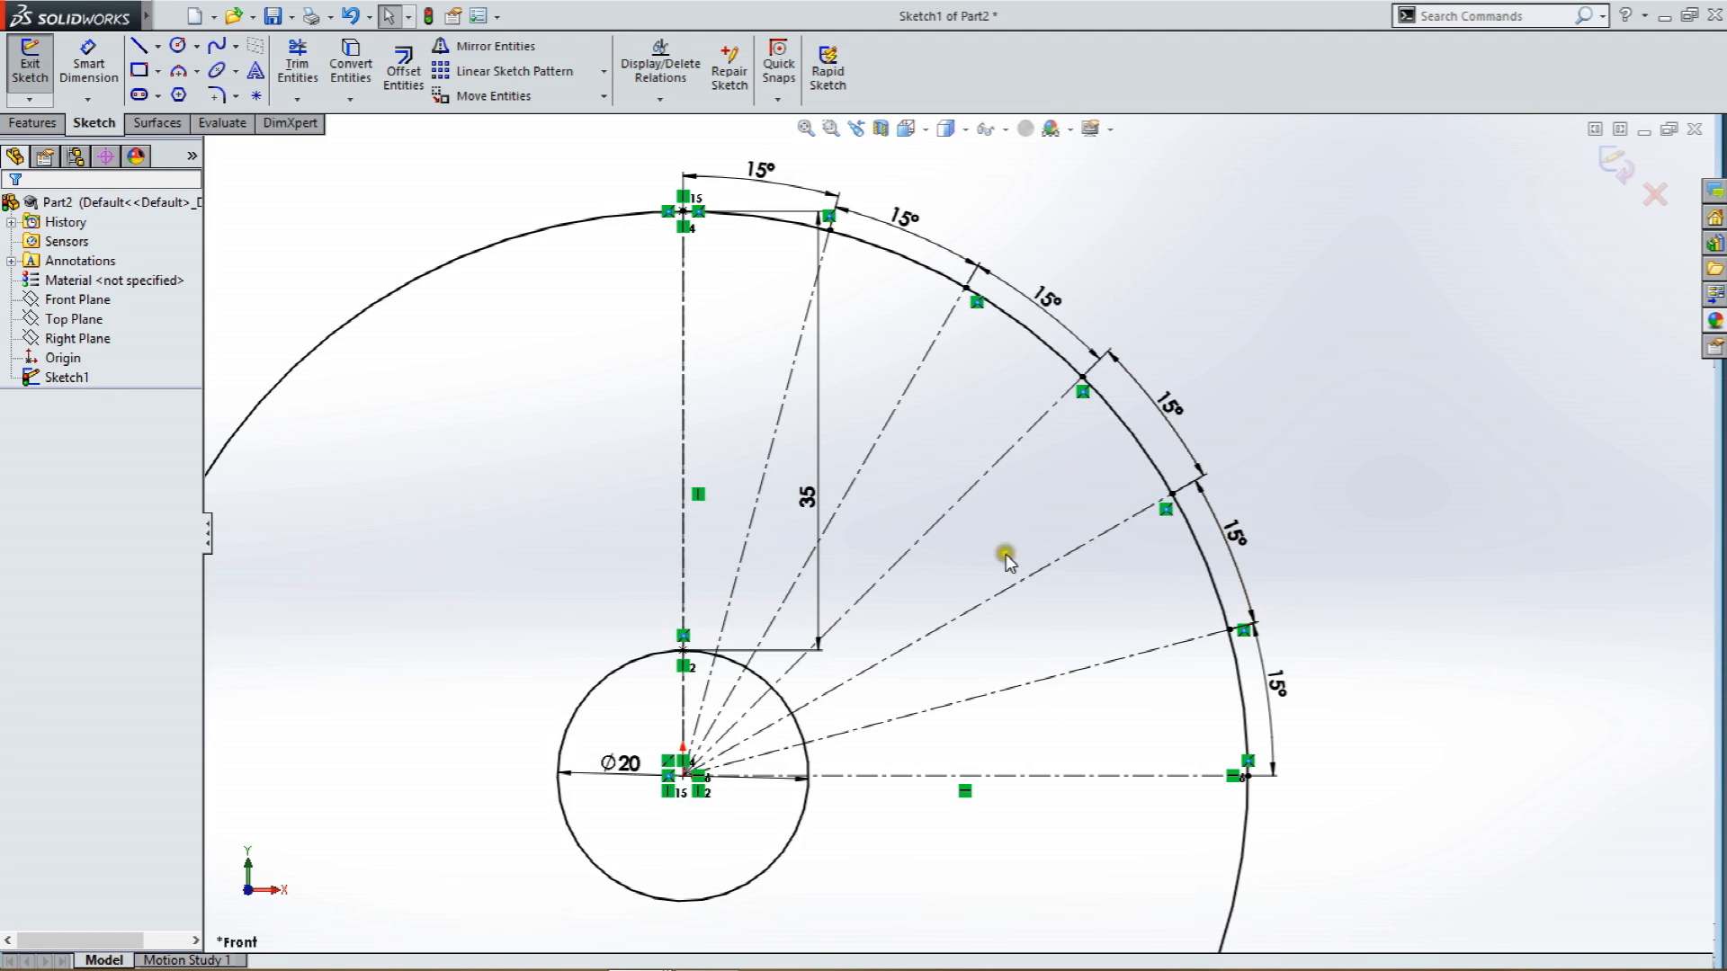
scroll(1005, 555, up, 6)
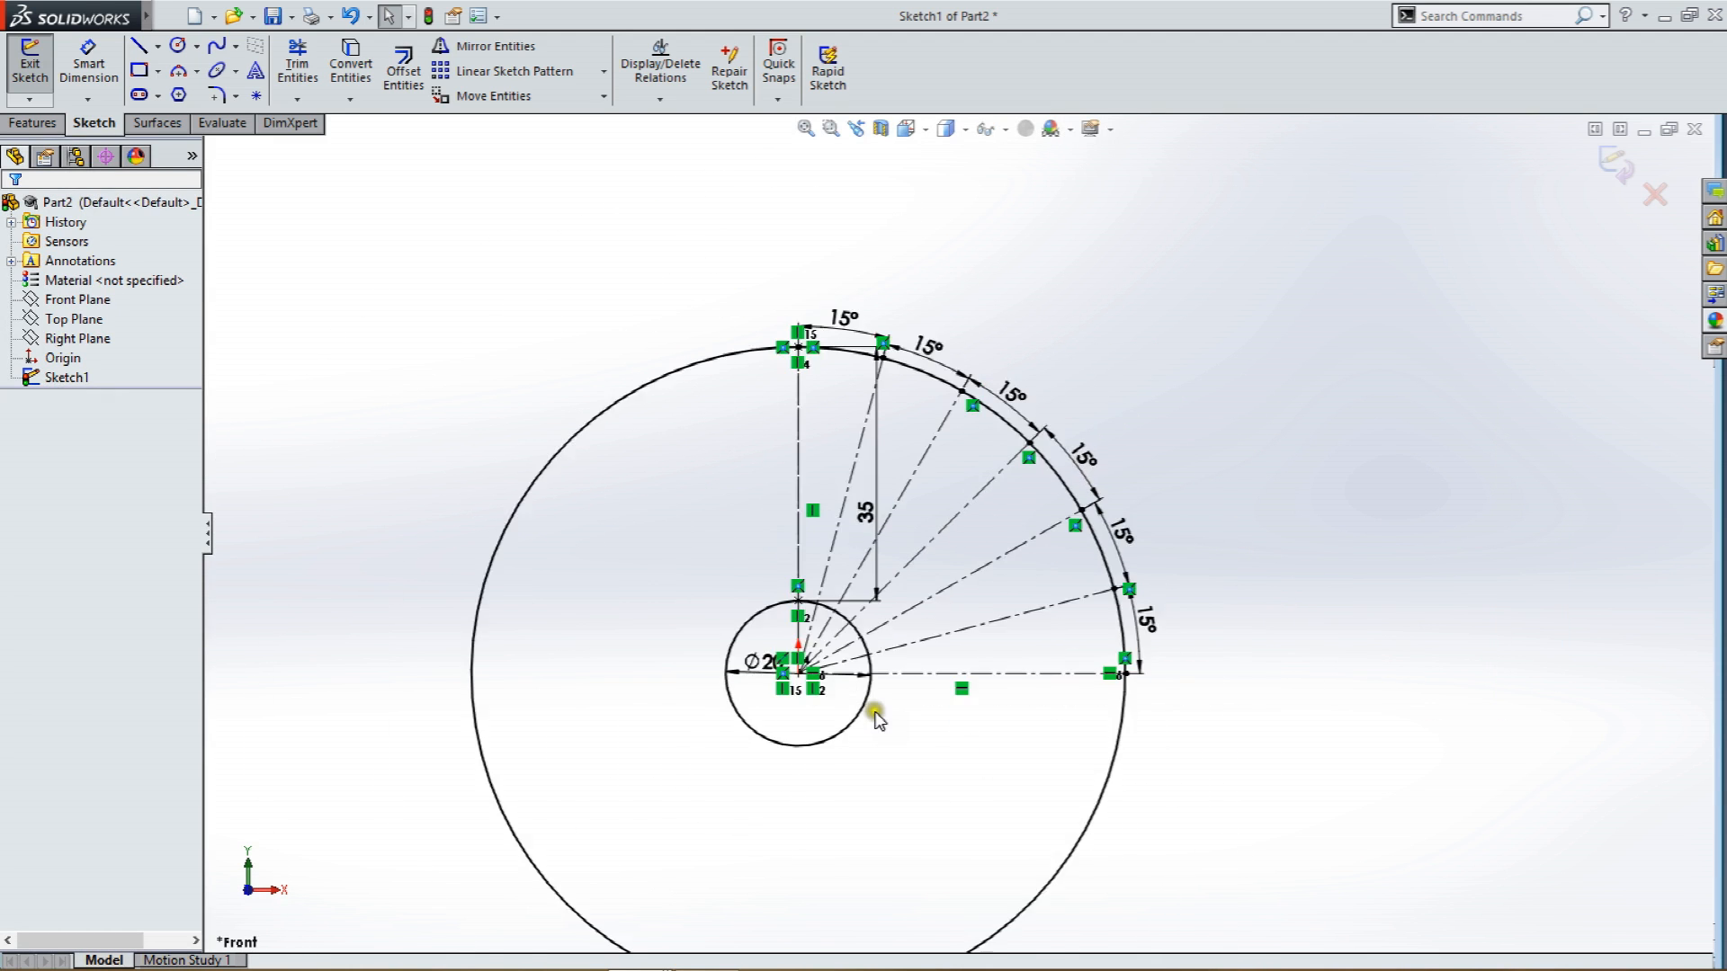
scroll(889, 512, down, 5)
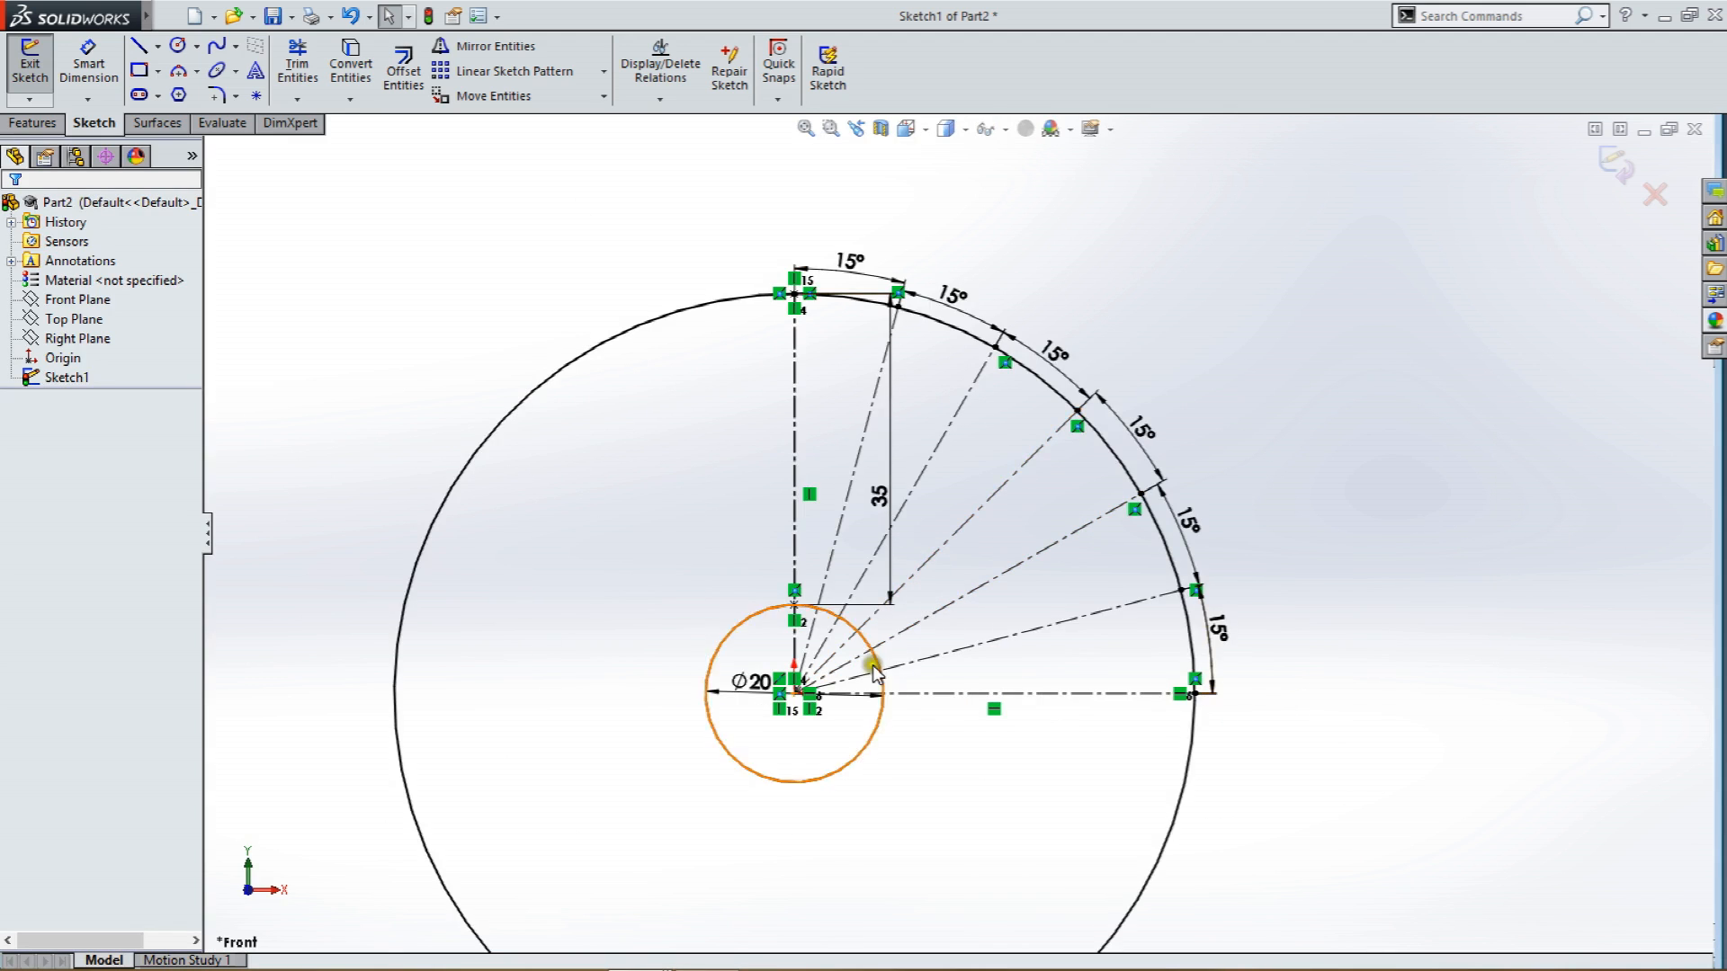
scroll(879, 675, down, 3)
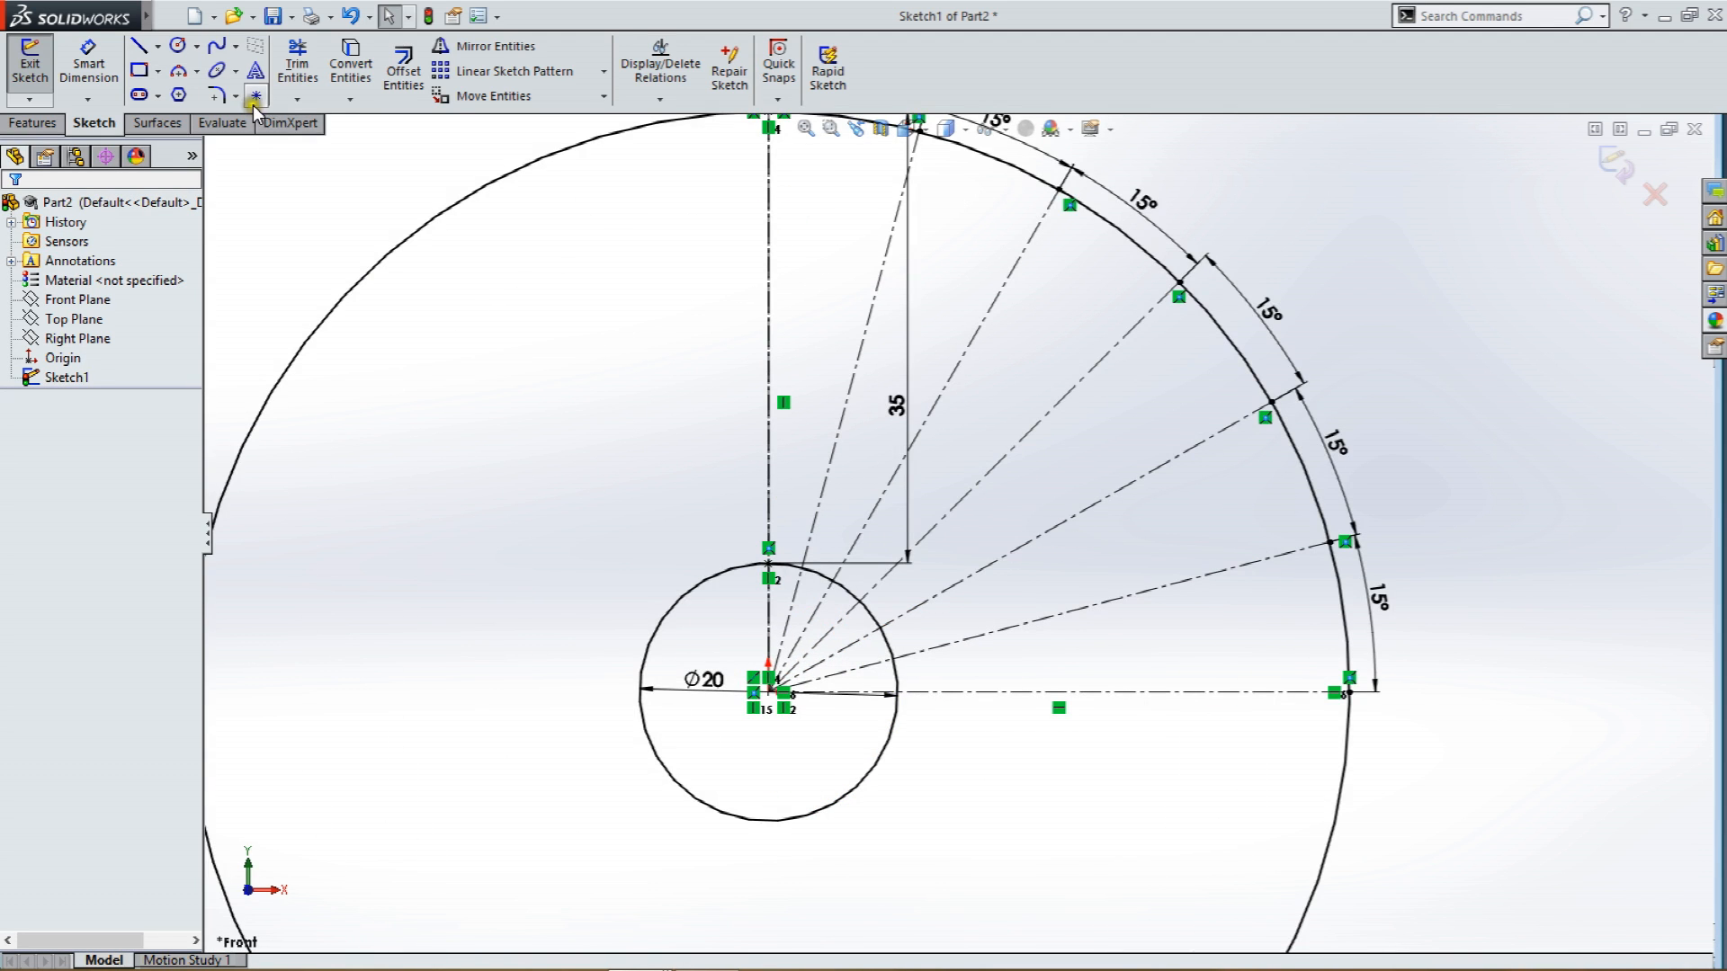
Place sketch points where the slanted radial lines and the horizontal line cross the 20 mm circle.
scroll(802, 574, down, 2)
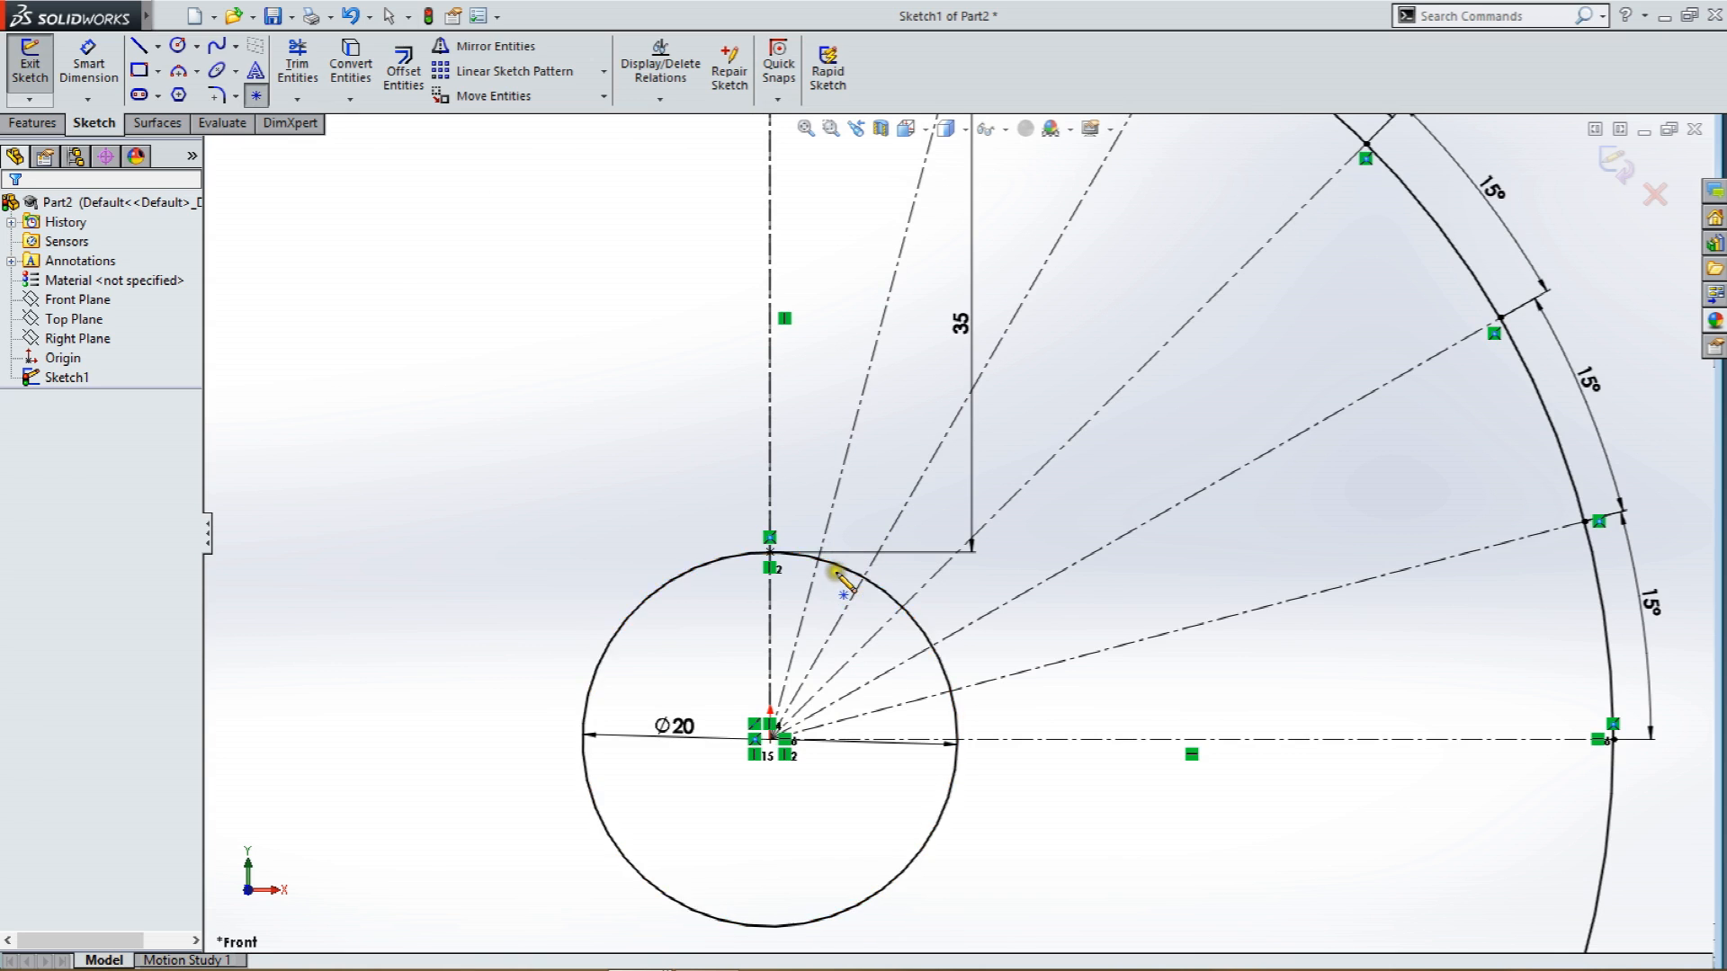
scroll(839, 572, up, 2)
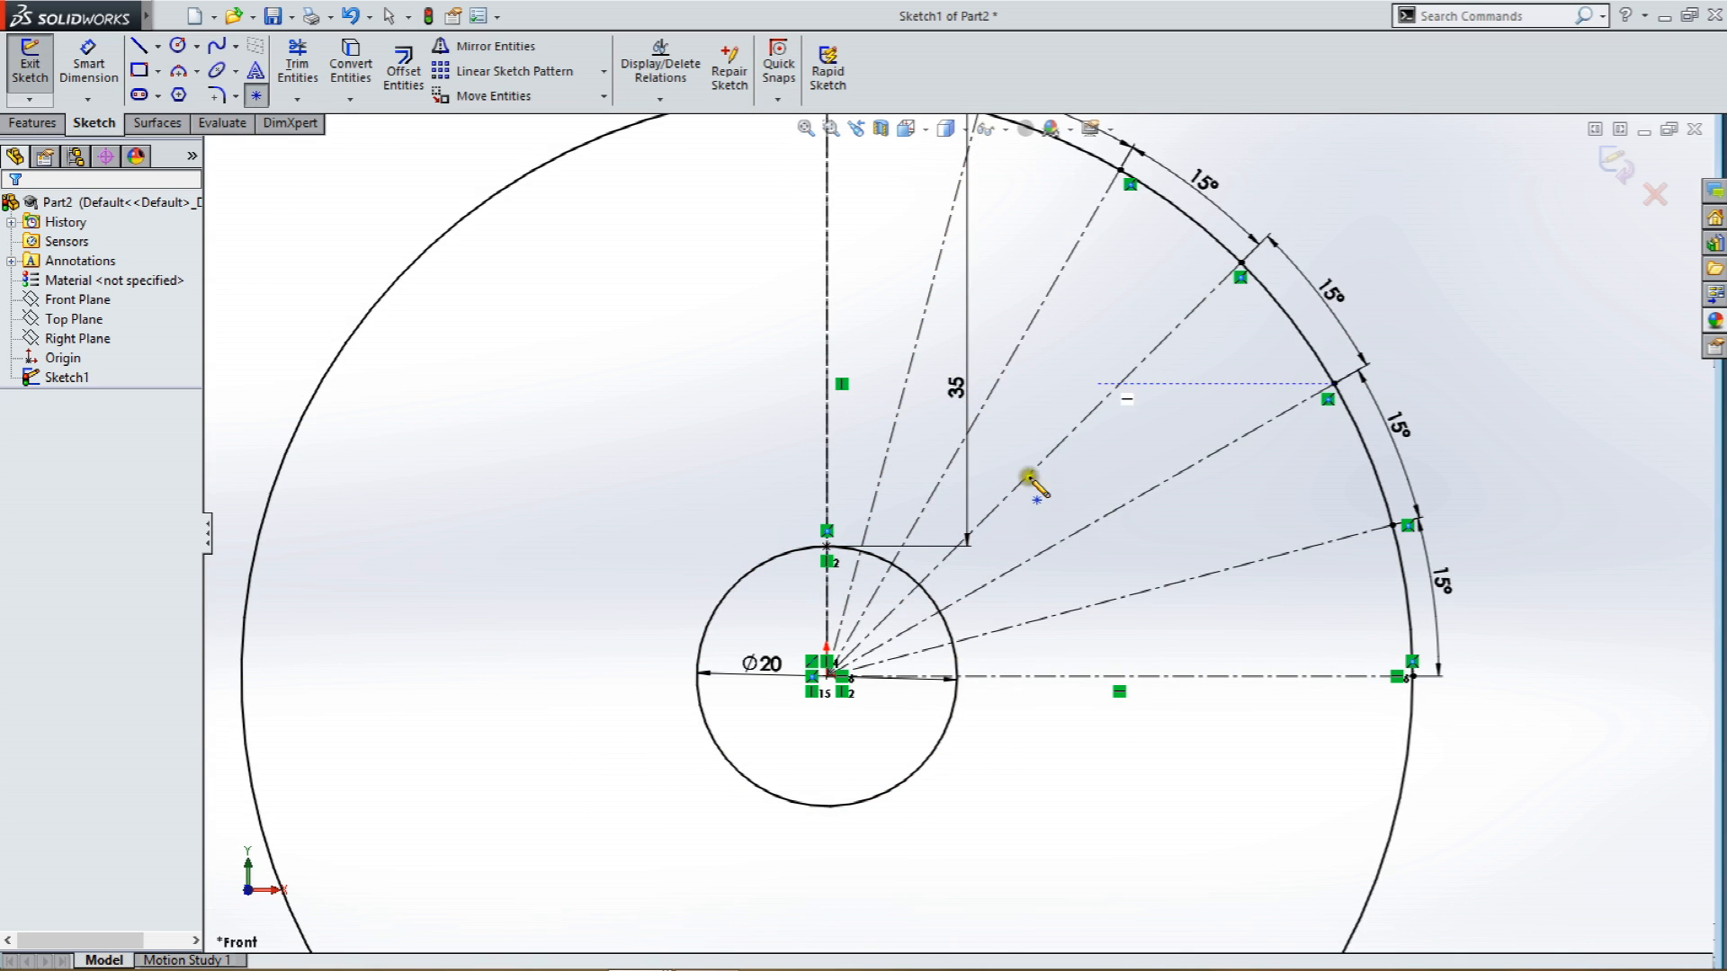
scroll(849, 570, down, 3)
click(919, 511)
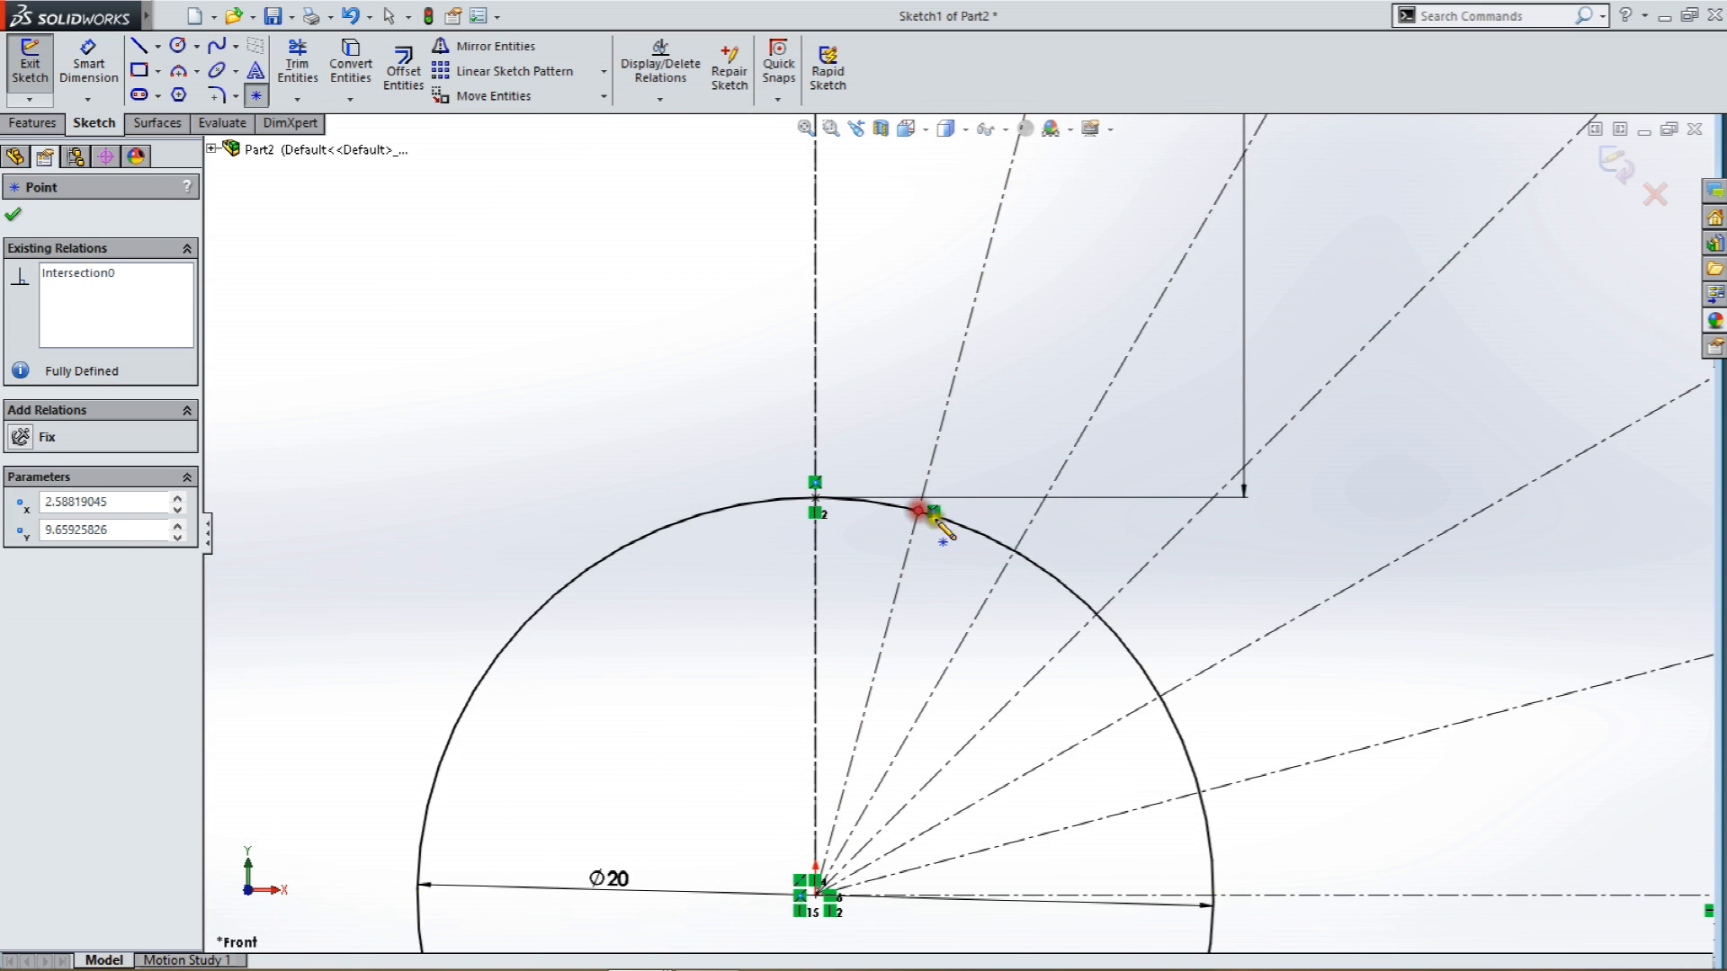
click(1096, 614)
click(1160, 696)
click(1200, 791)
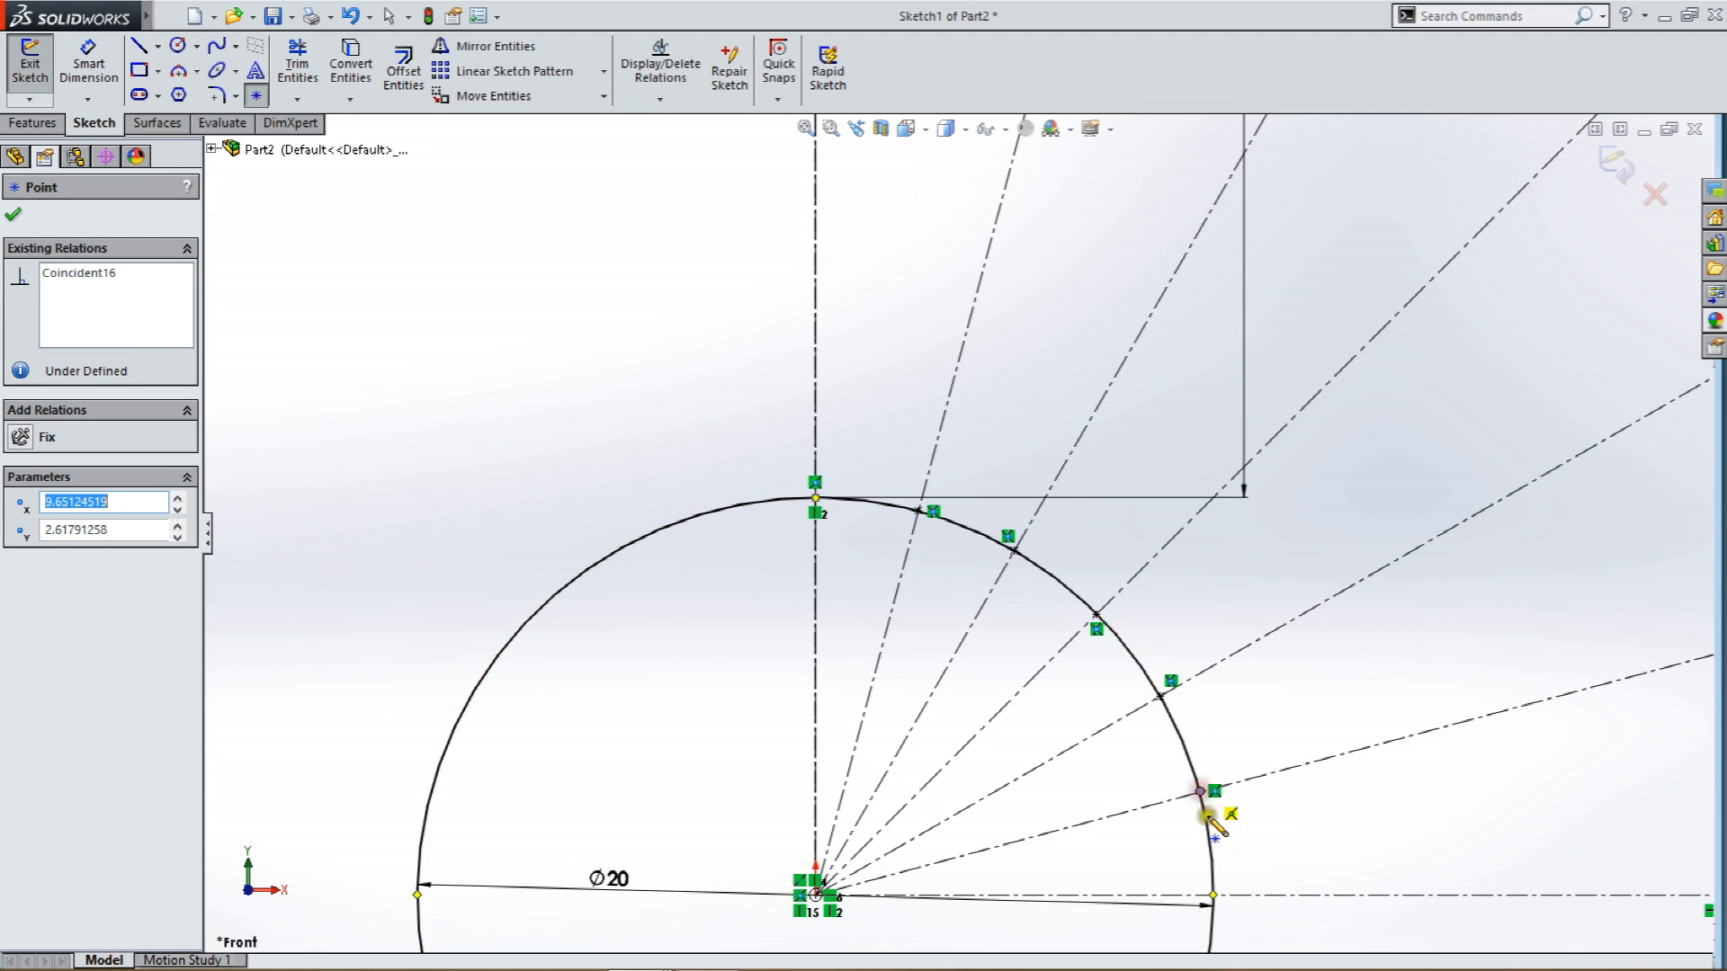
click(1212, 895)
key(Escape)
scroll(1113, 861, up, 3)
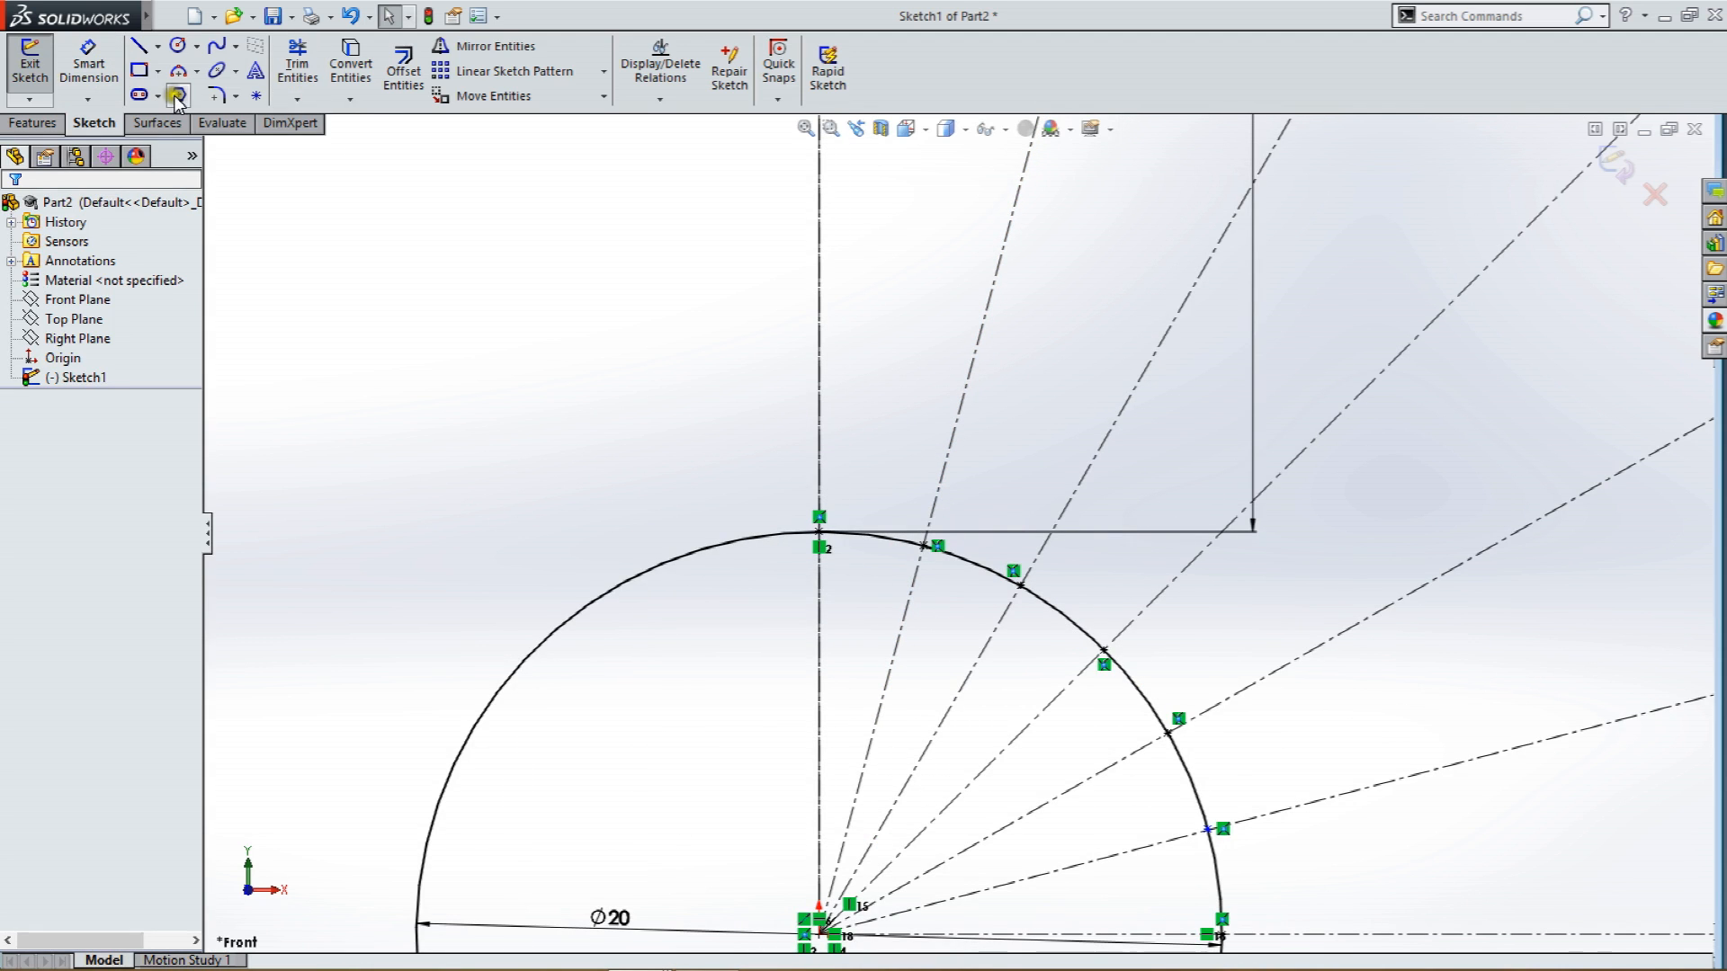
Check the curve's first height in Part1, and place a point on the first radial line clockwise from vertical, just outside Part2's 20 mm circle.
click(257, 97)
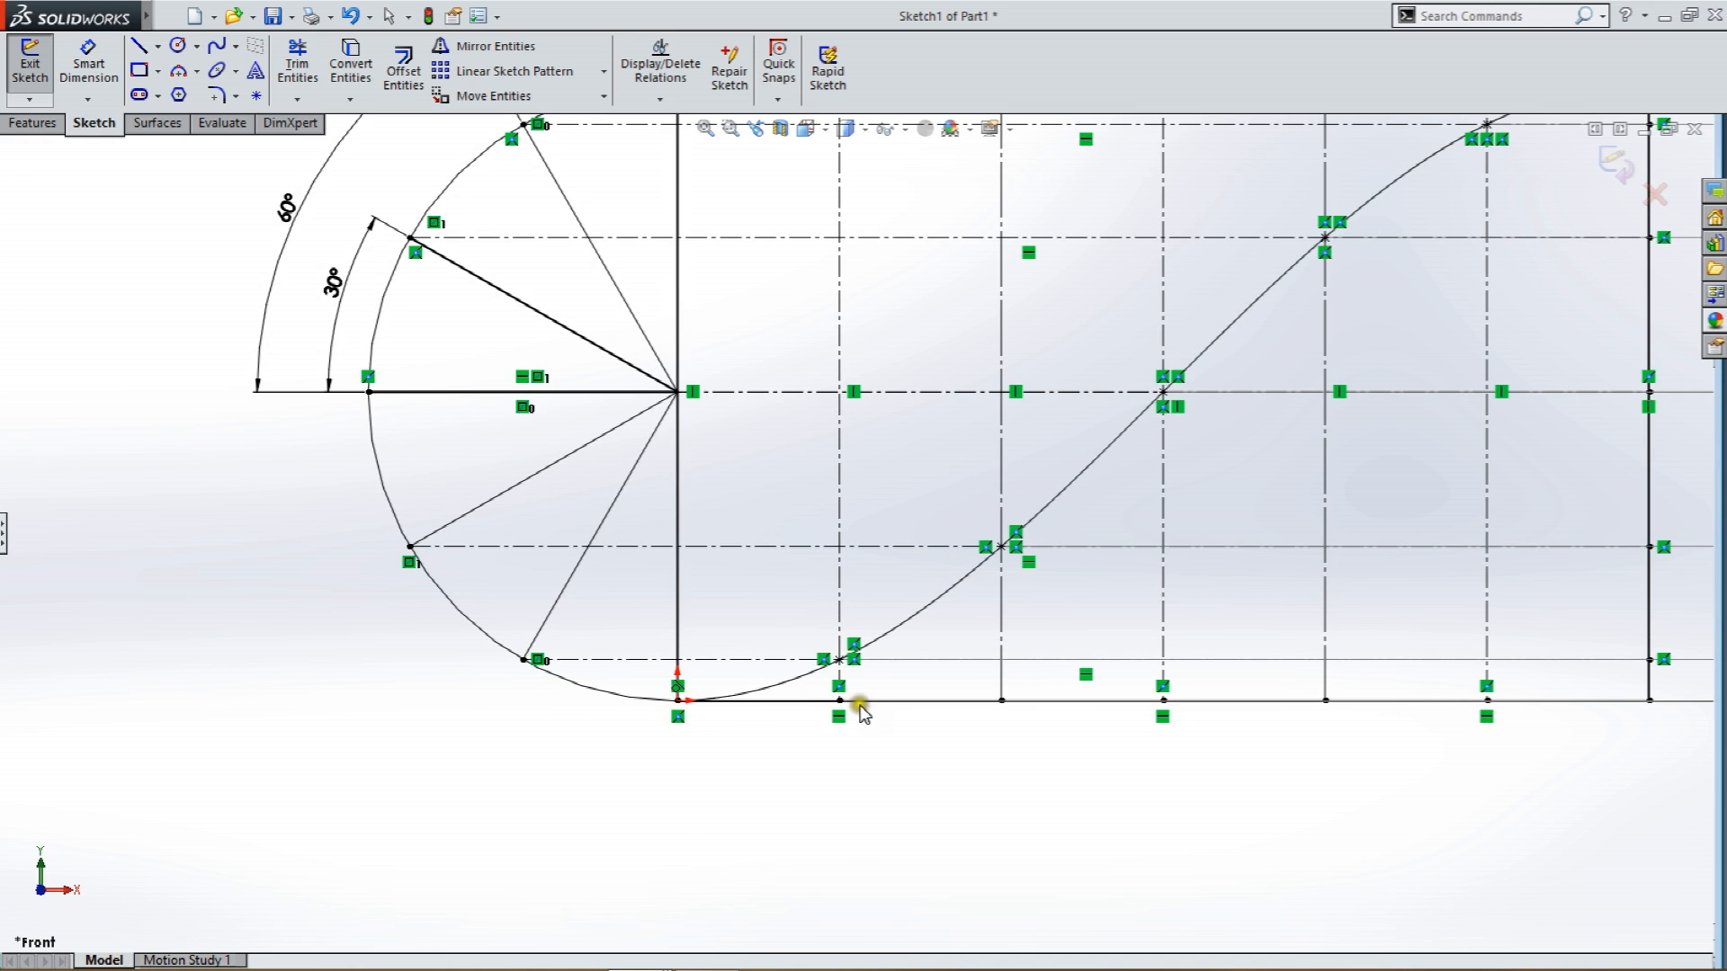
scroll(806, 660, up, 2)
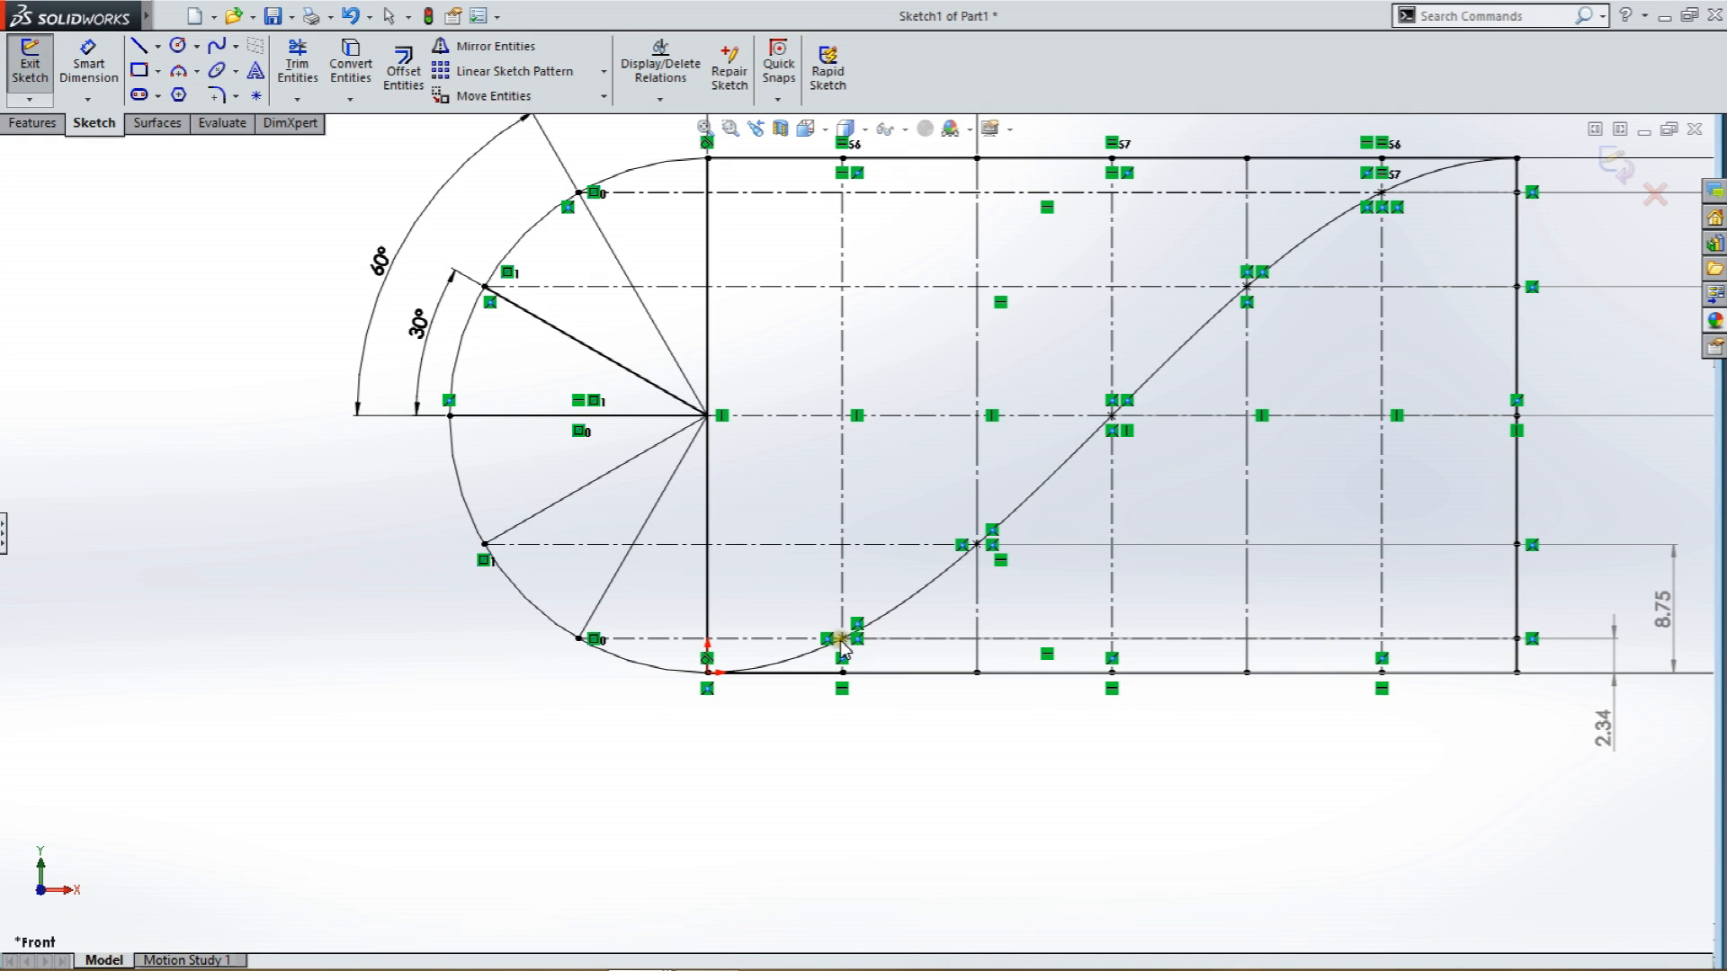
scroll(841, 641, down, 1)
scroll(1035, 650, up, 2)
scroll(1276, 545, down, 1)
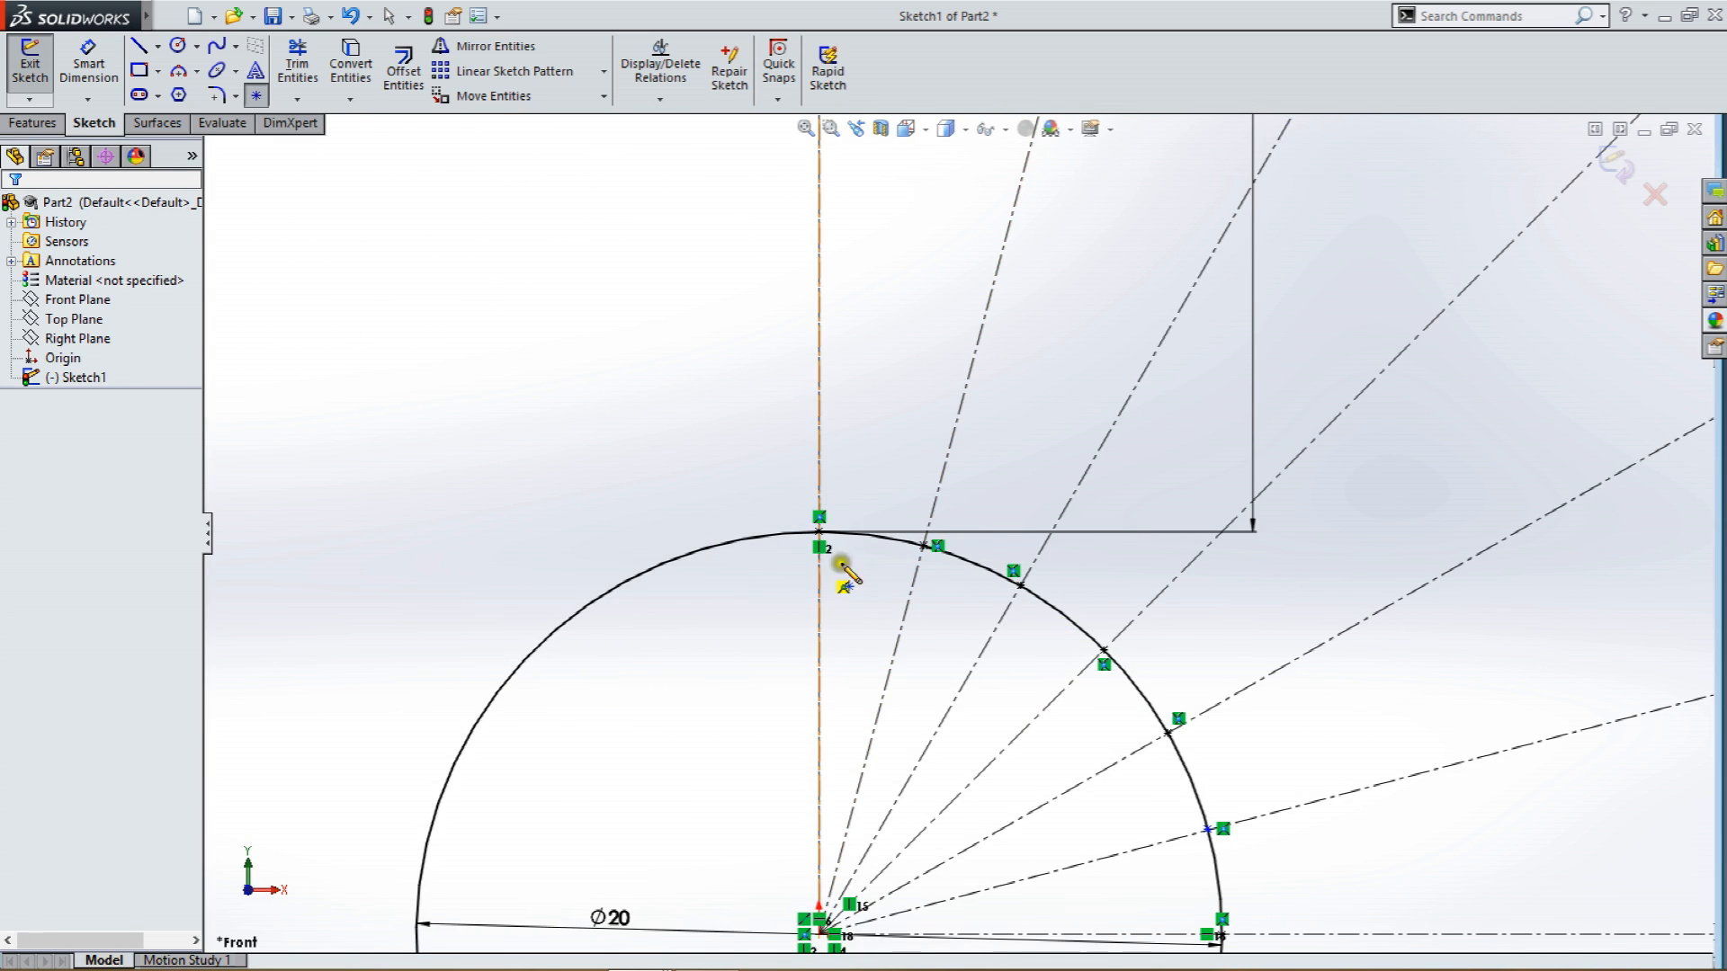
click(941, 483)
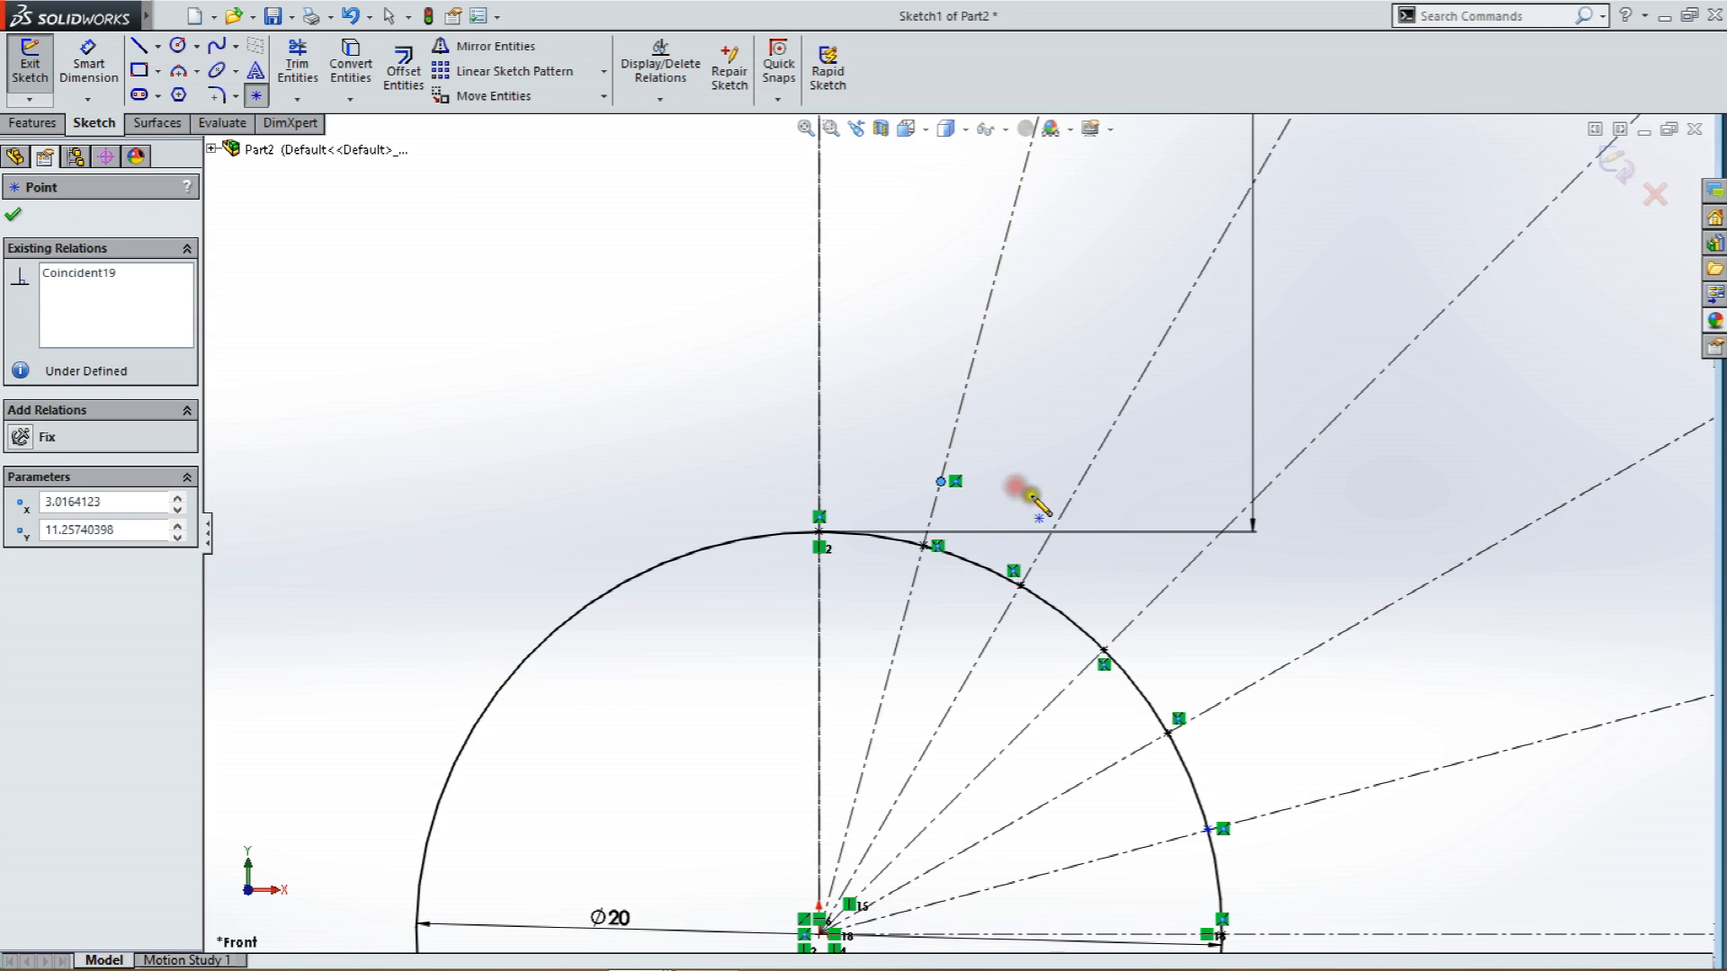
Dimension the new point's distance from the 20 mm circle's intersection point along the first radial line as 2.34 mm.
click(89, 63)
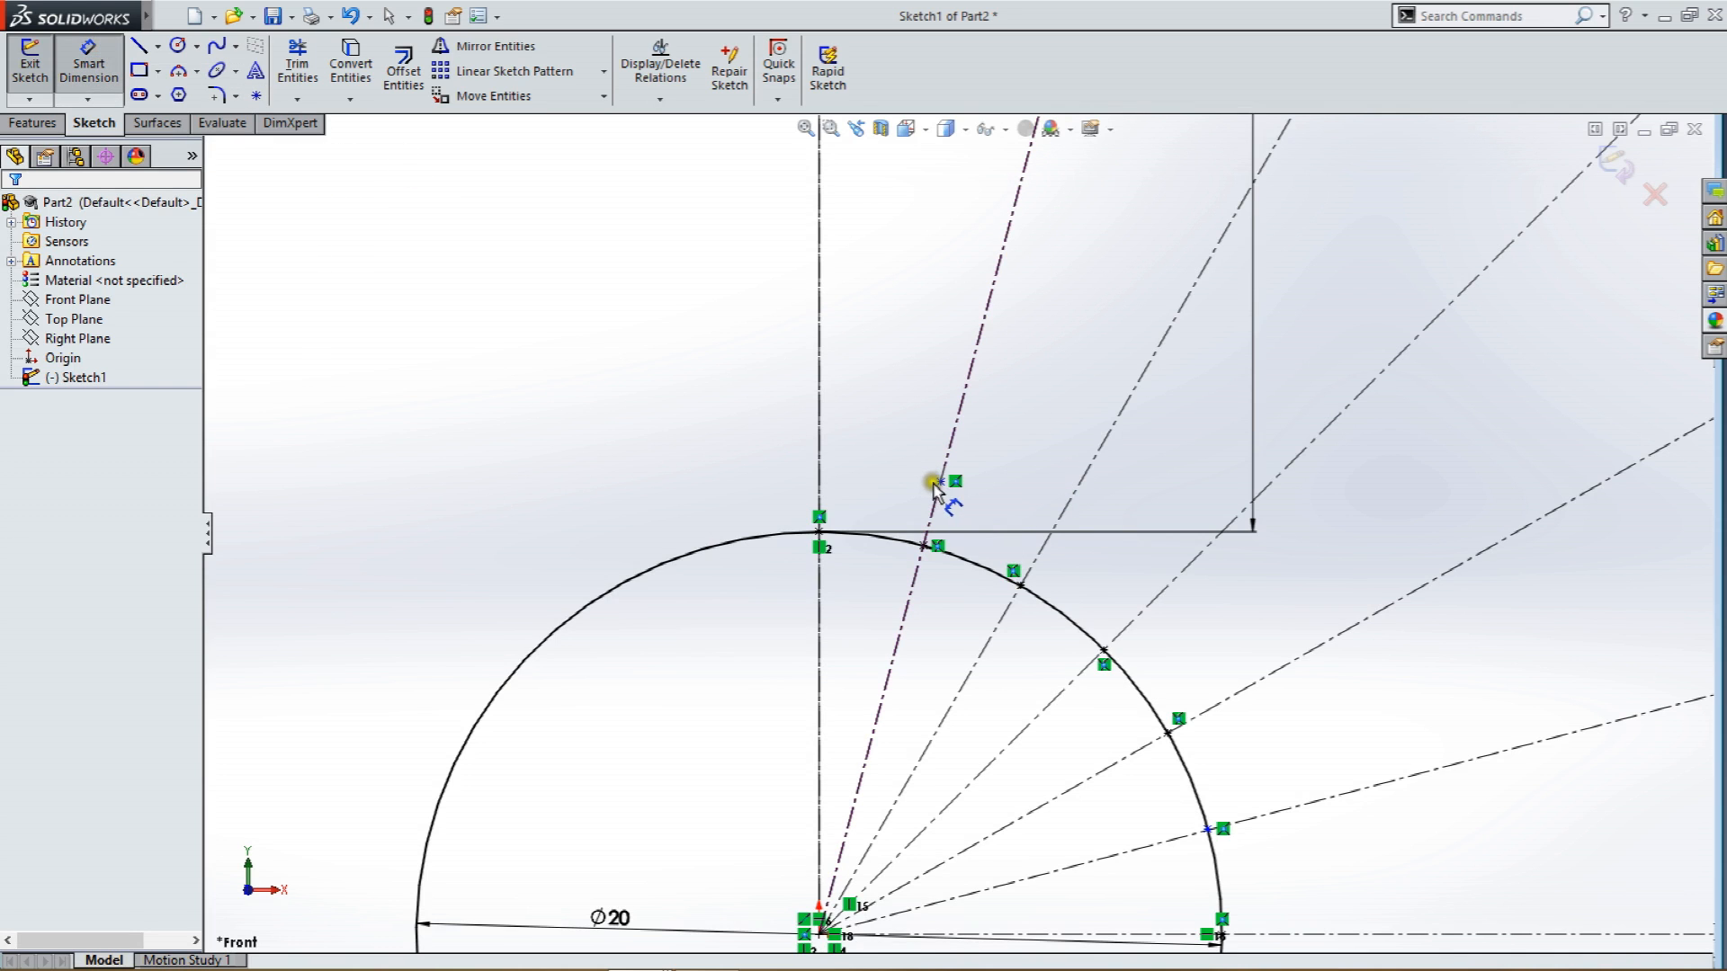
click(940, 483)
click(924, 546)
click(895, 501)
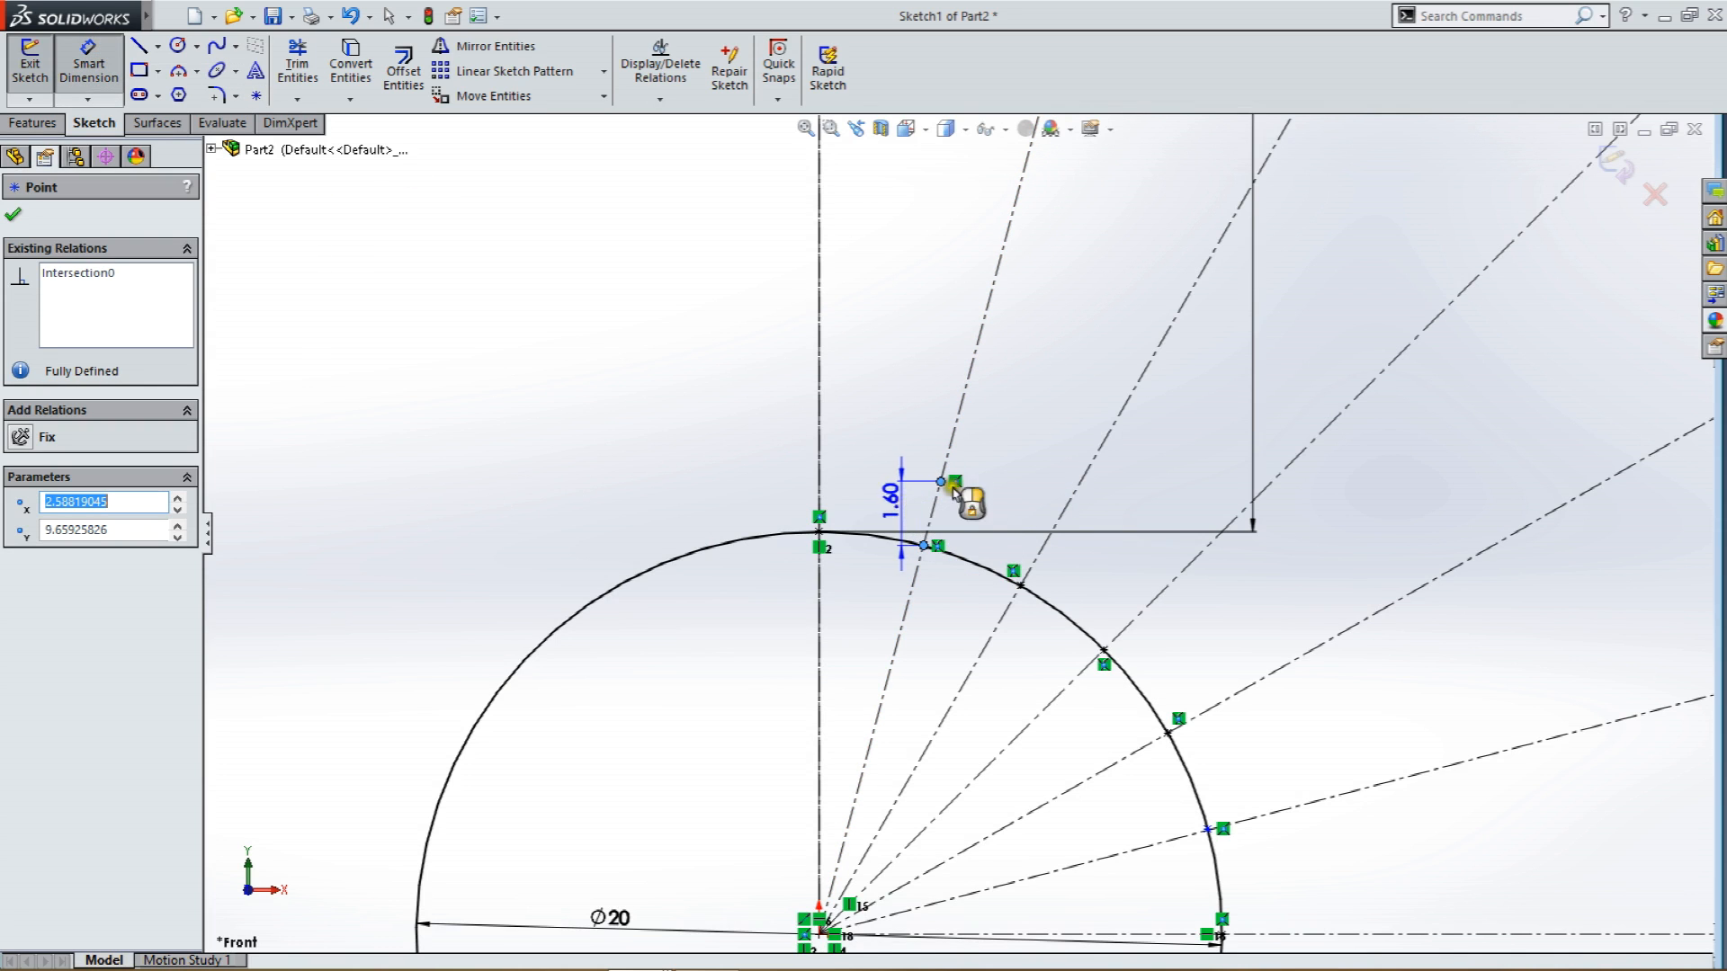
click(958, 621)
text(2.3)
key(Return)
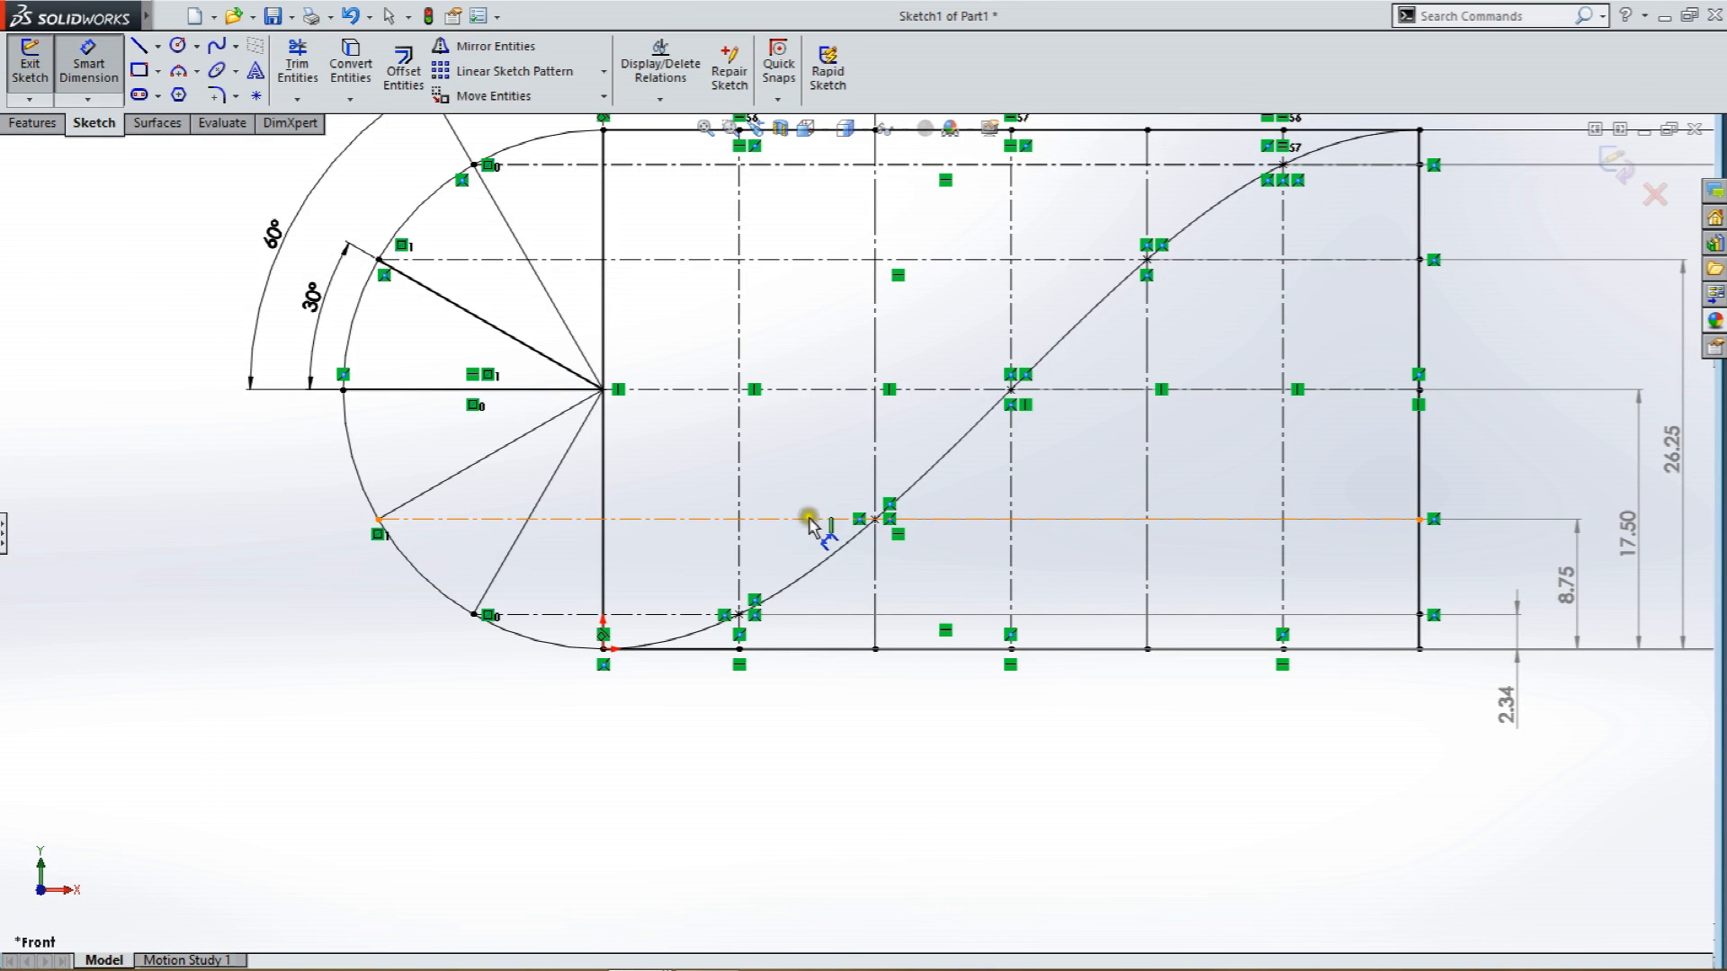
Place one point outside the 20 mm circle on each of the remaining four slanted radial lines.
click(253, 99)
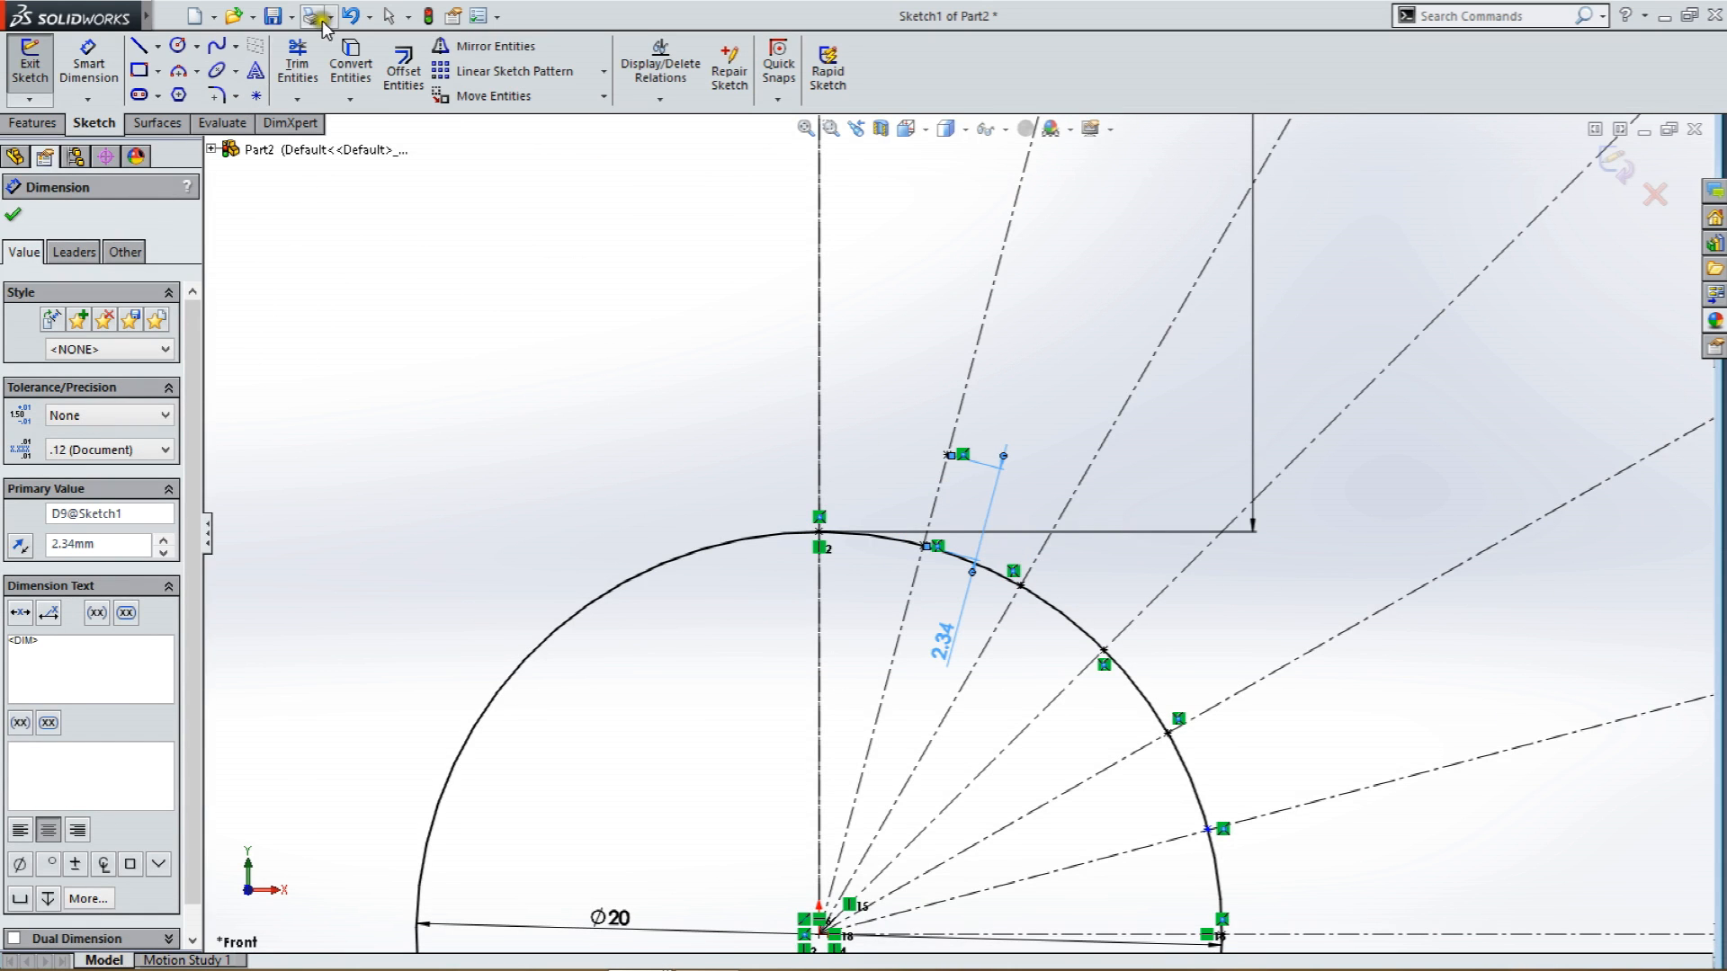
click(257, 97)
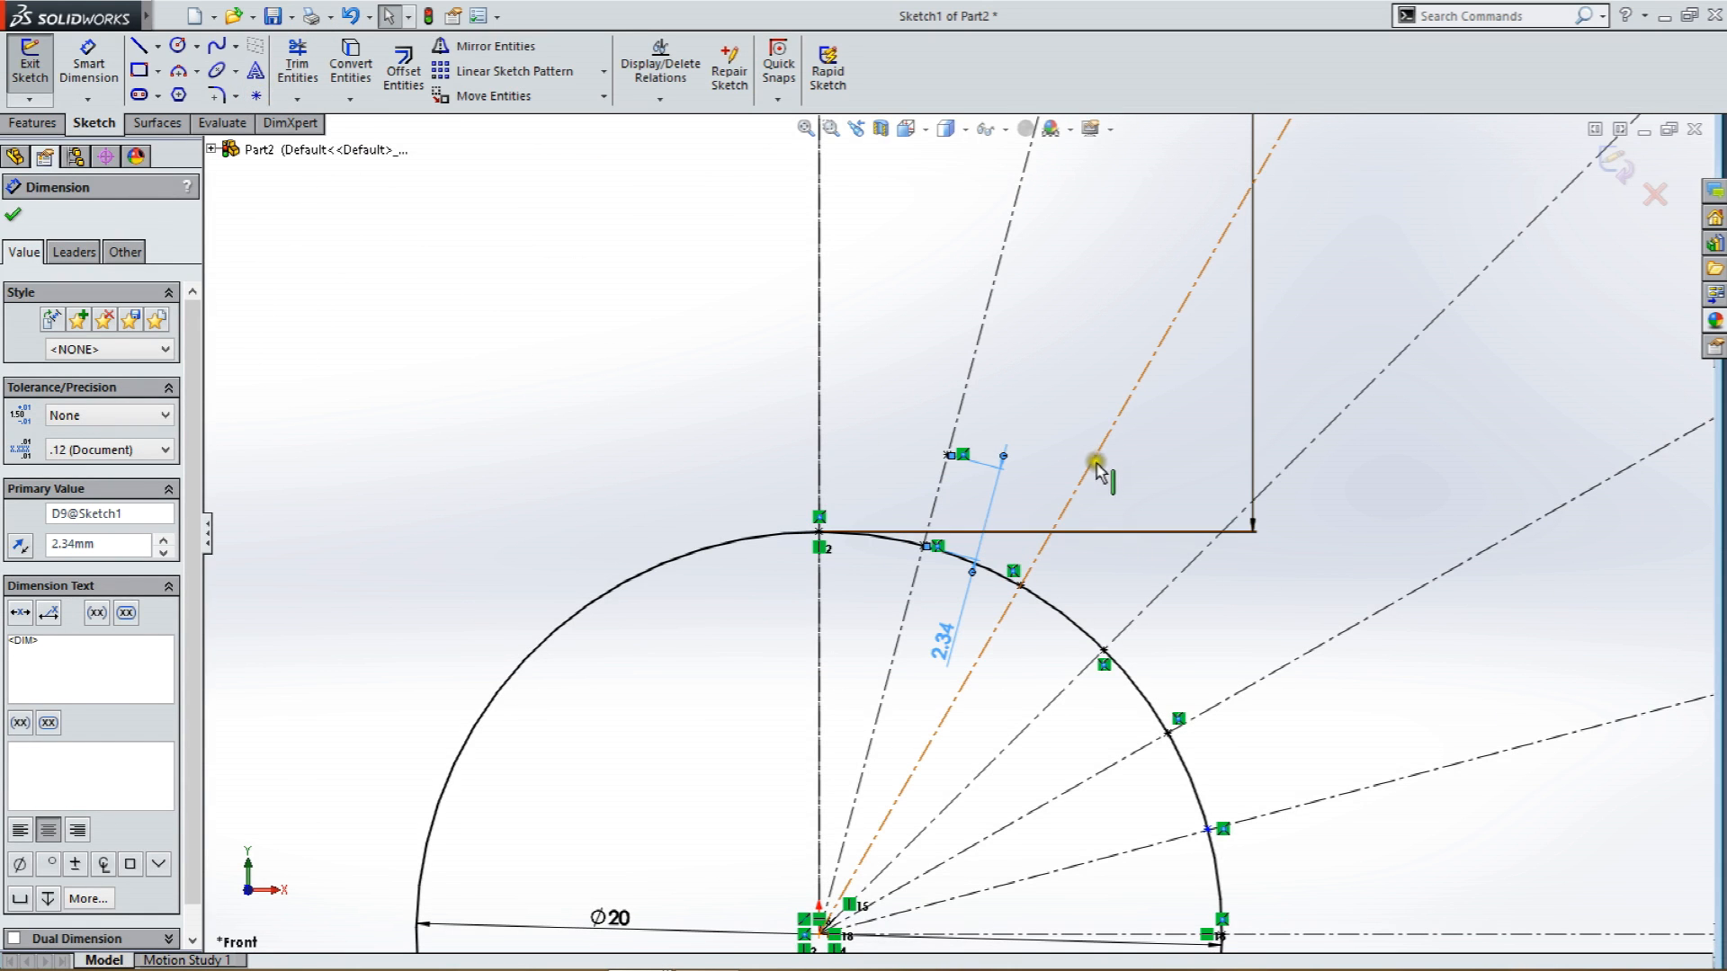
click(257, 96)
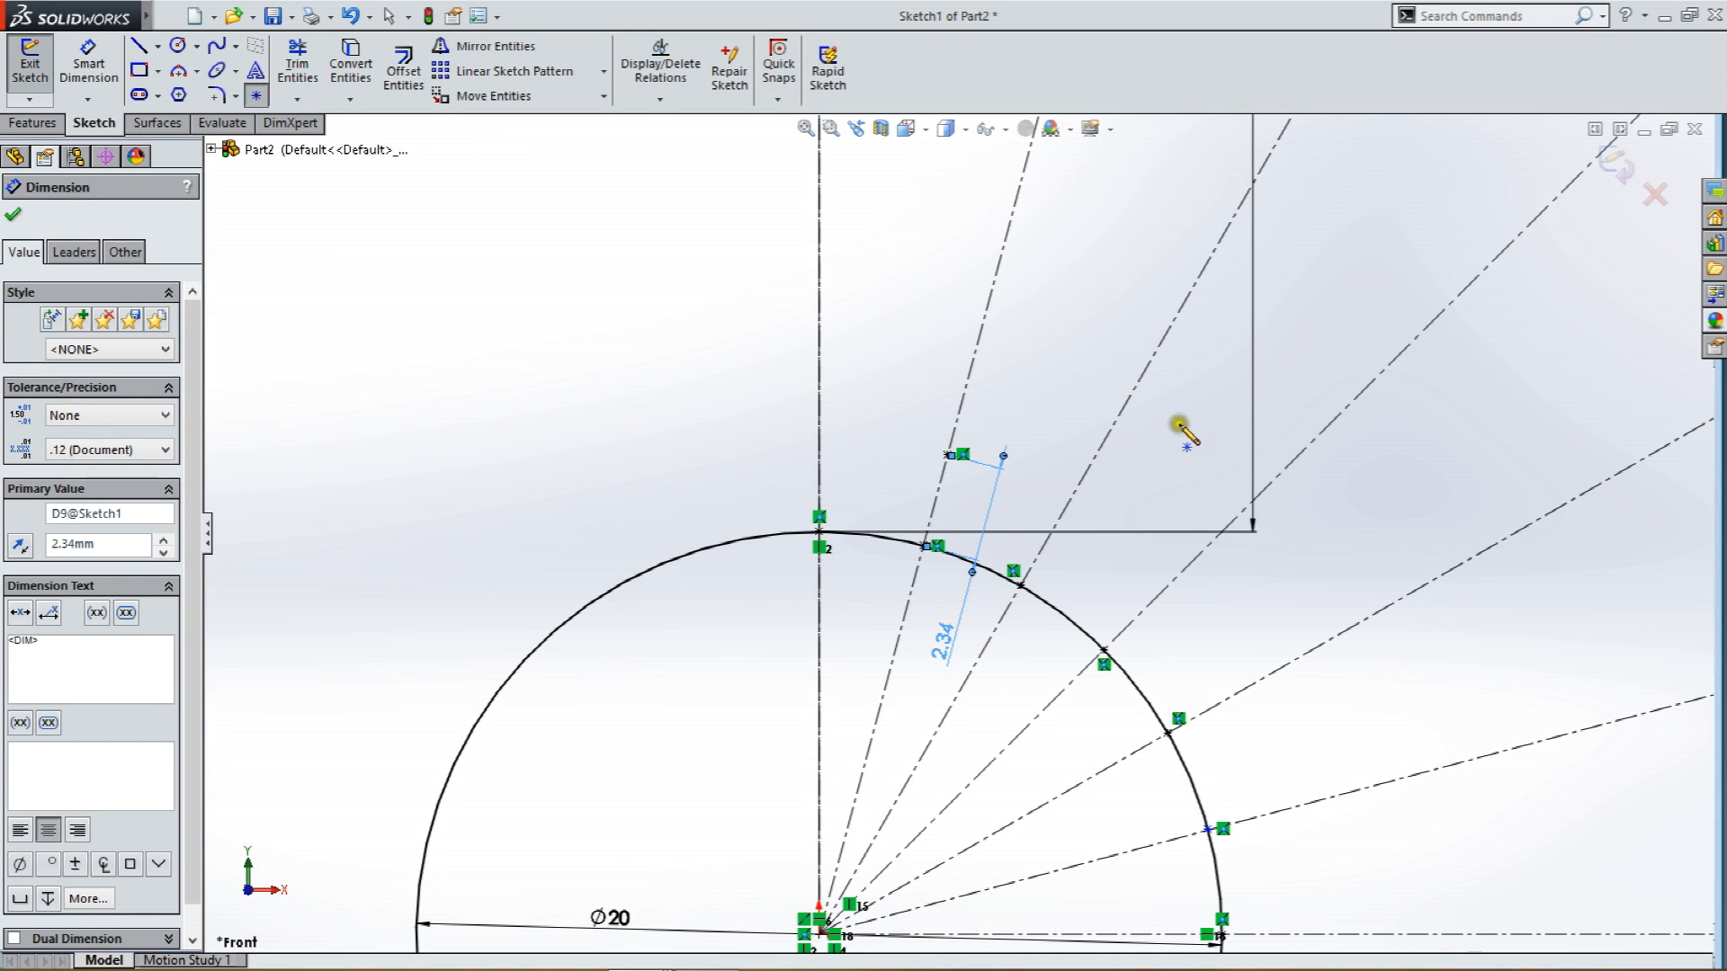
click(1136, 385)
click(1298, 452)
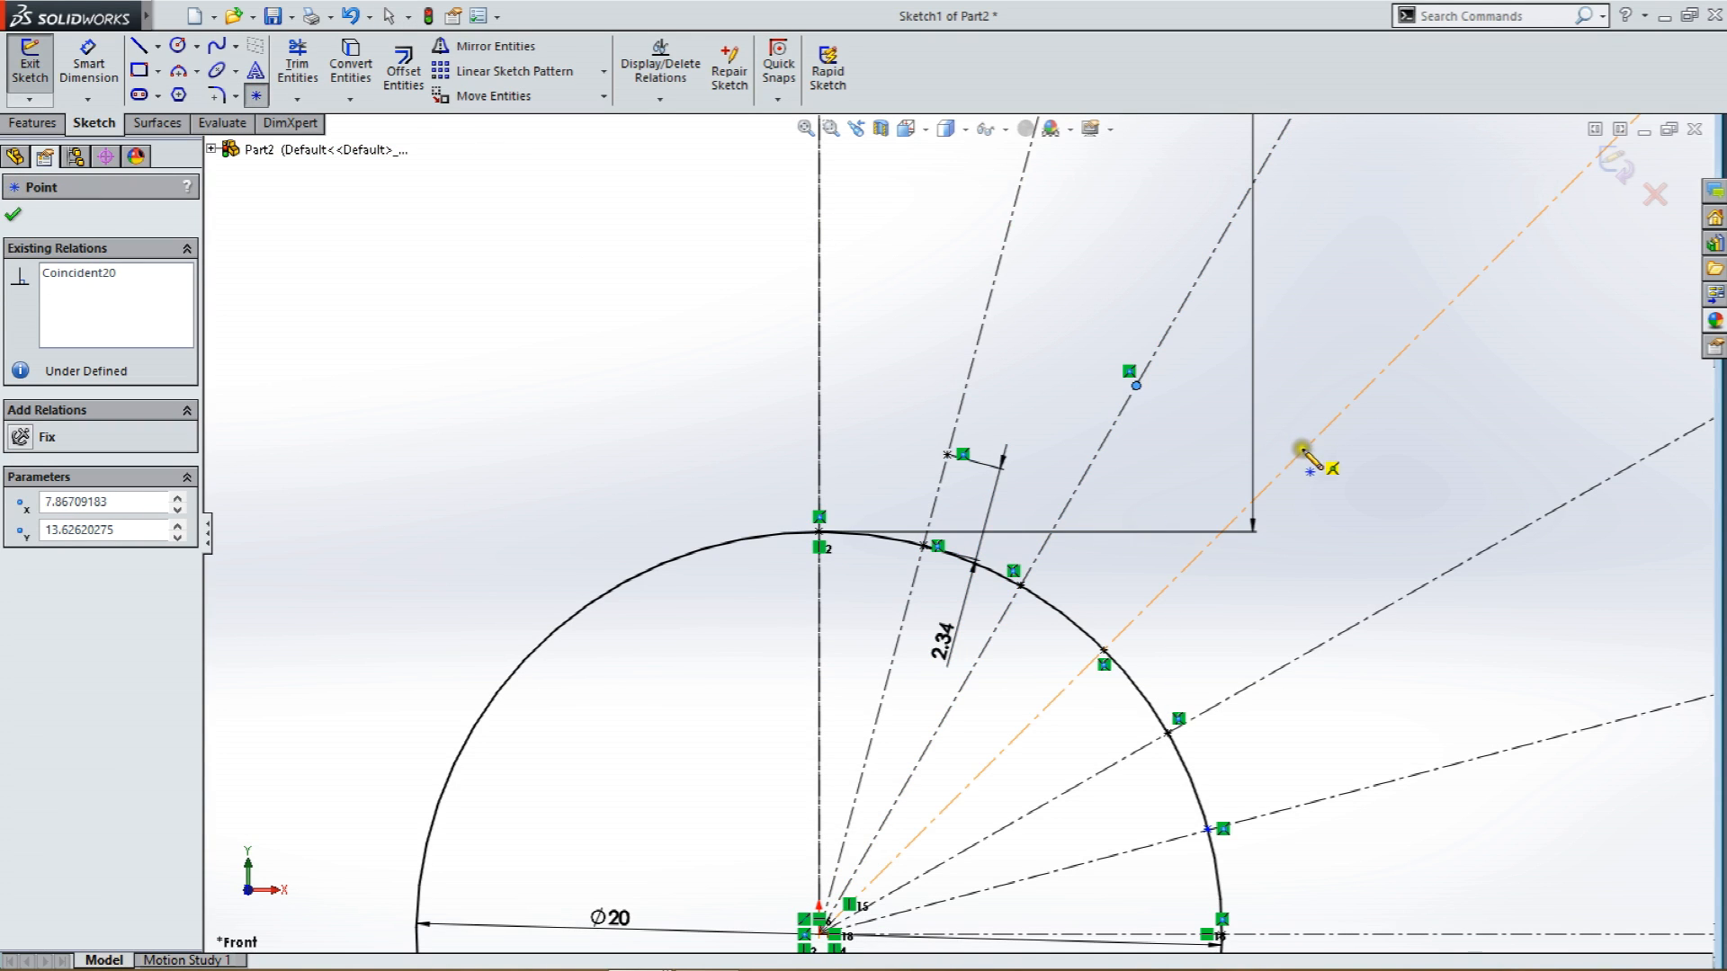
click(1432, 583)
click(1542, 735)
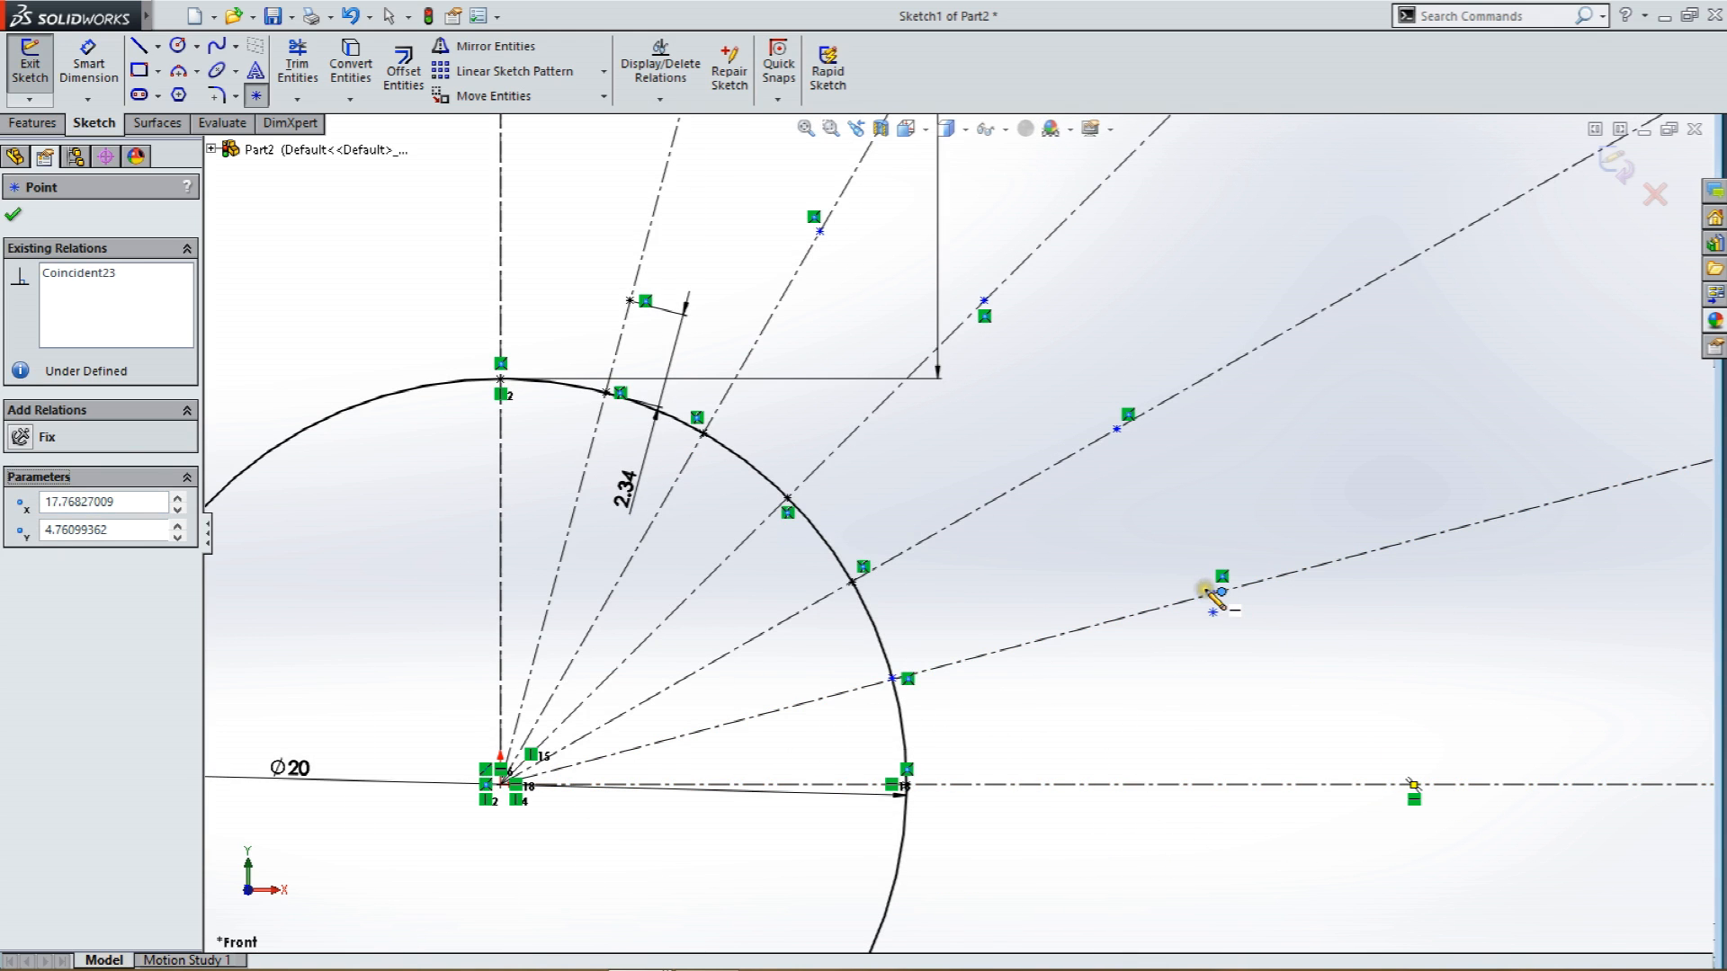
key(Escape)
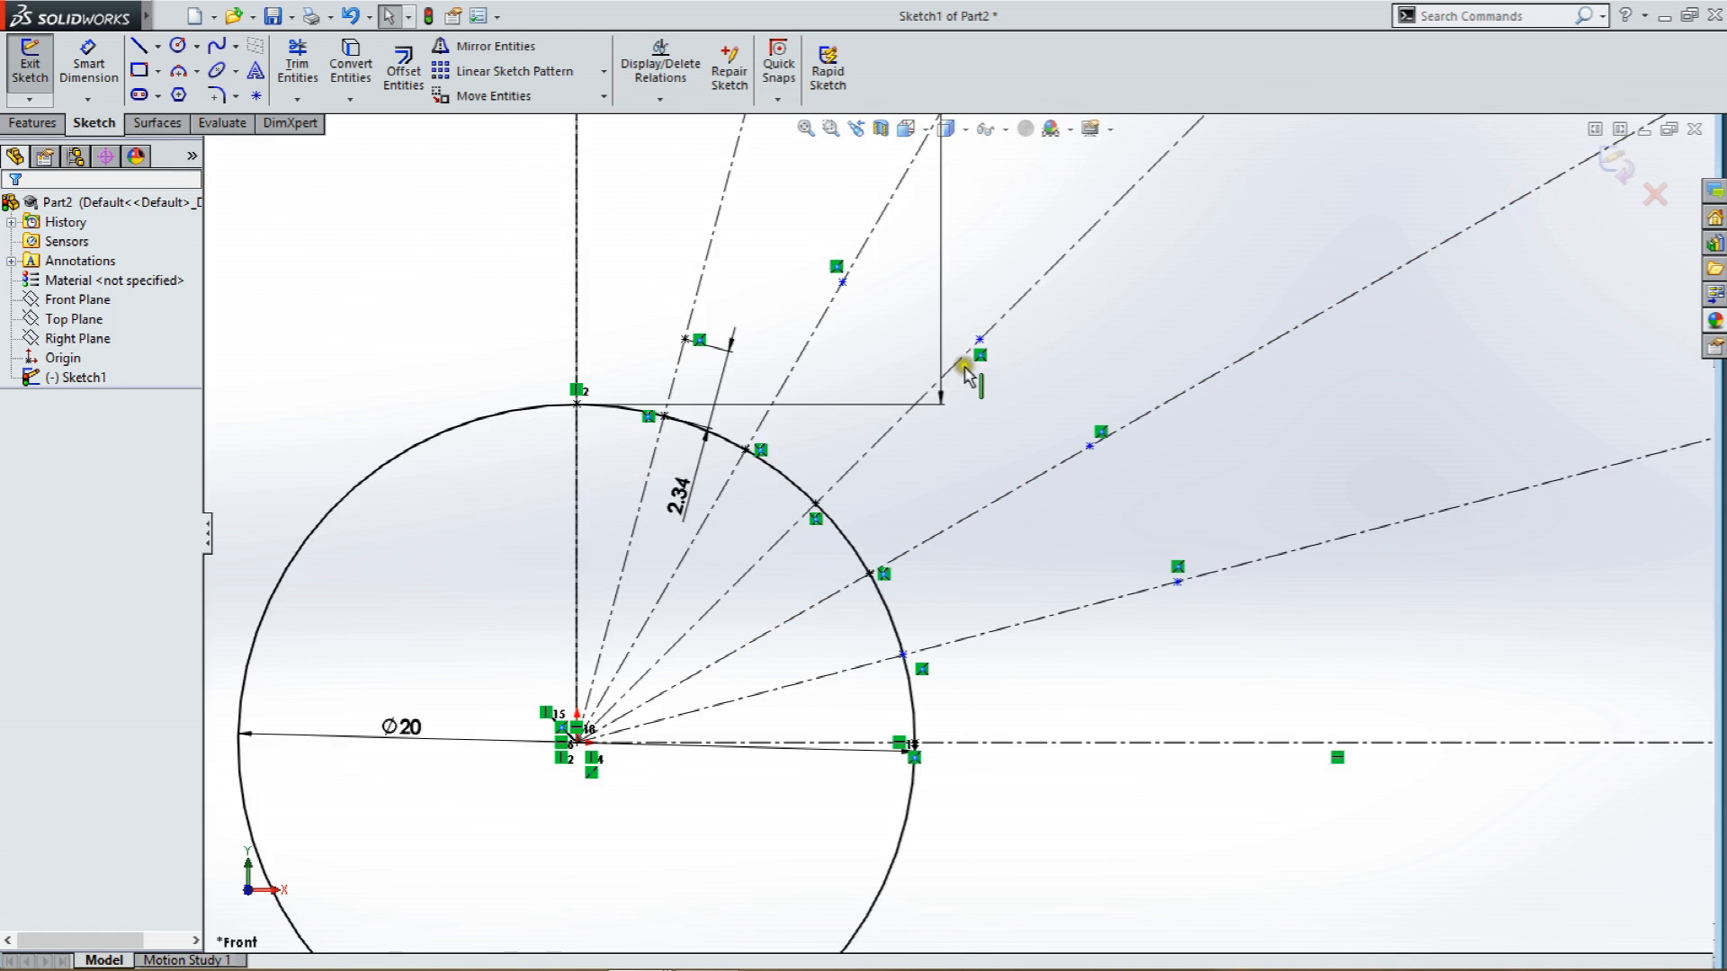
Dimension the distance along the second radial line from the 20 mm circle's intersection point to the outer point as 8.75 mm.
scroll(793, 263, down, 3)
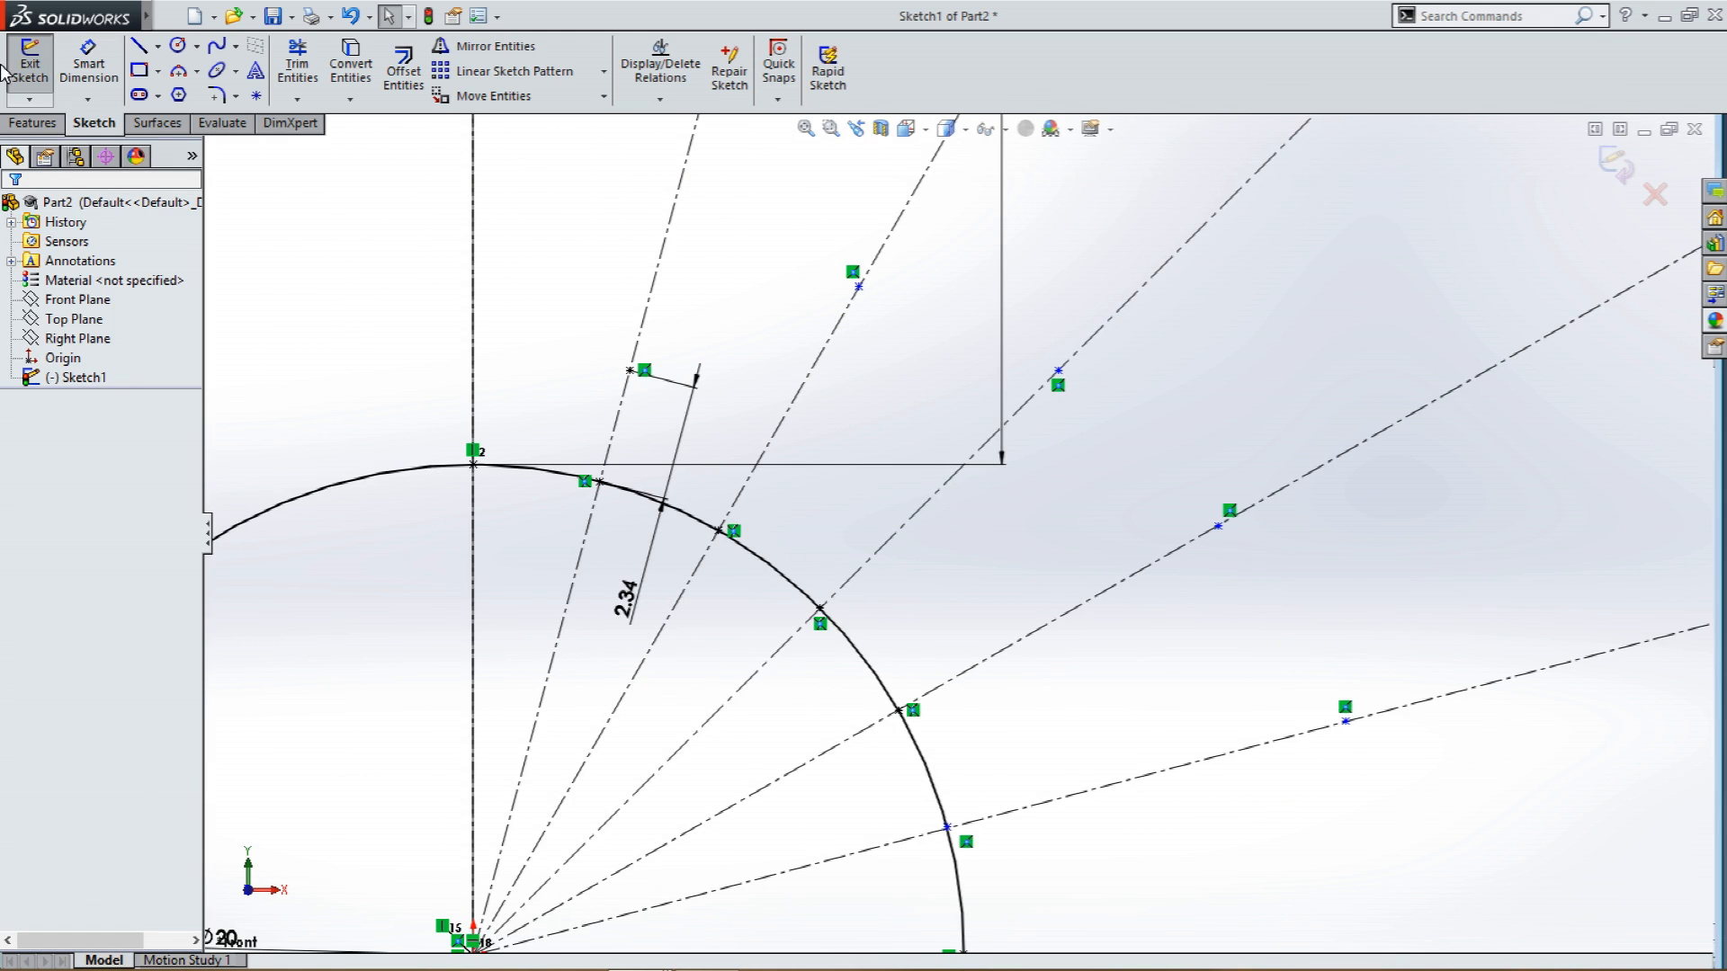
click(88, 67)
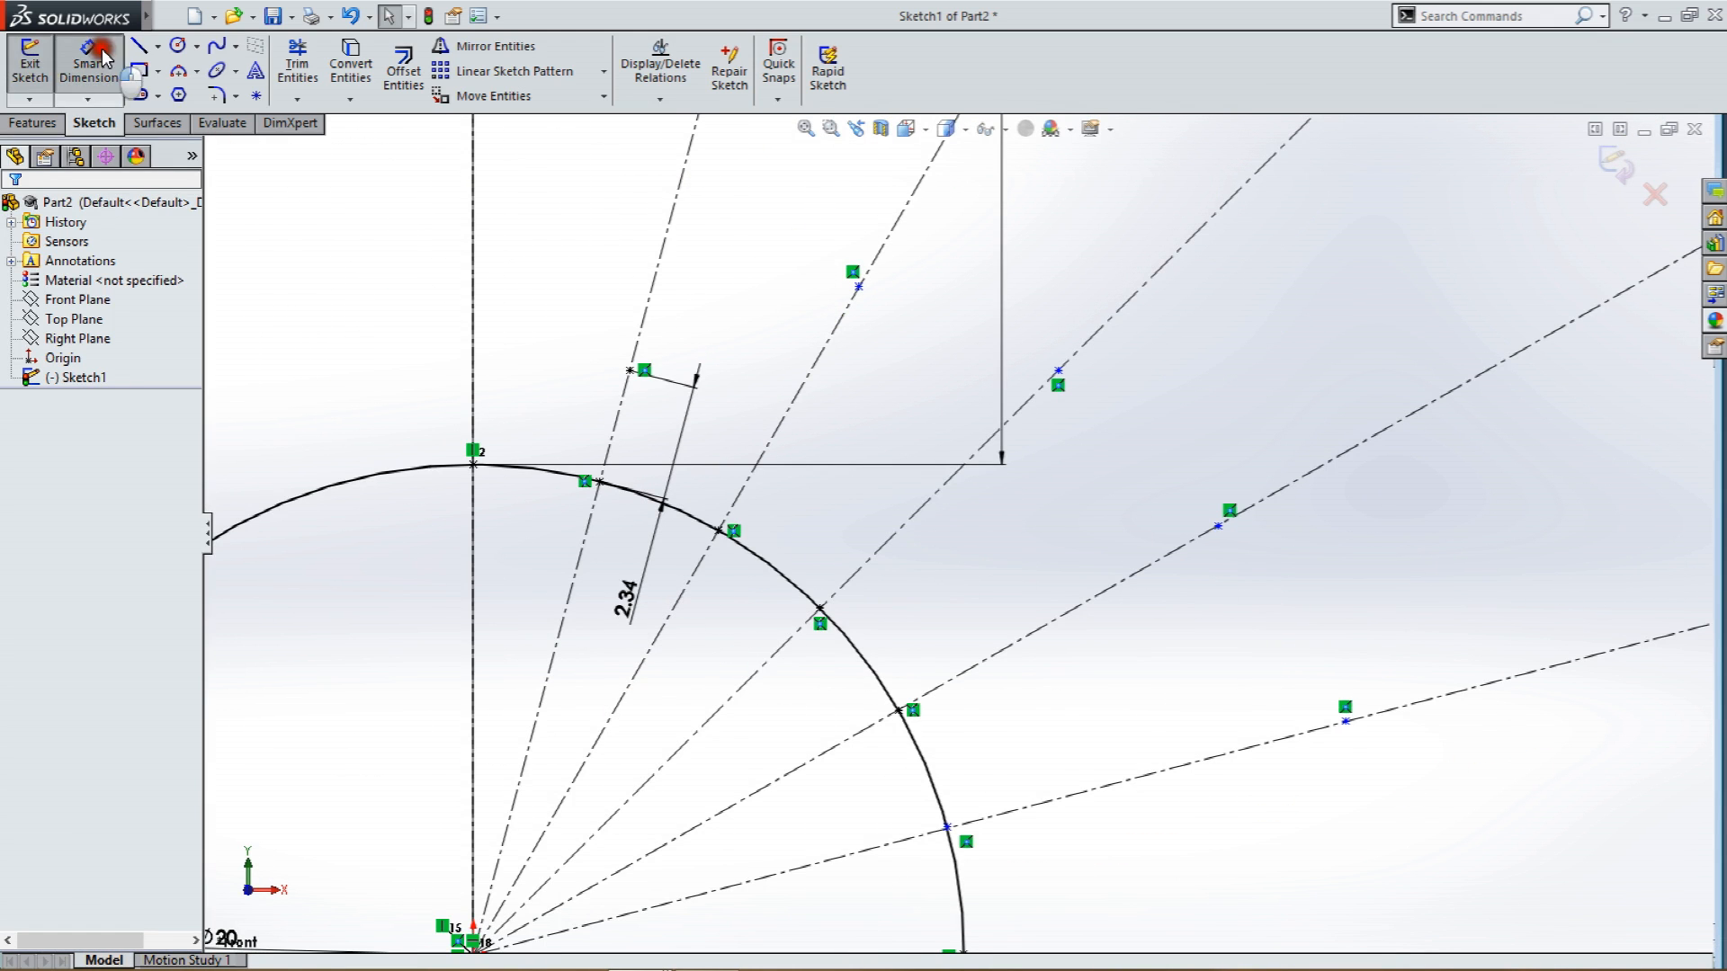
click(859, 287)
click(719, 533)
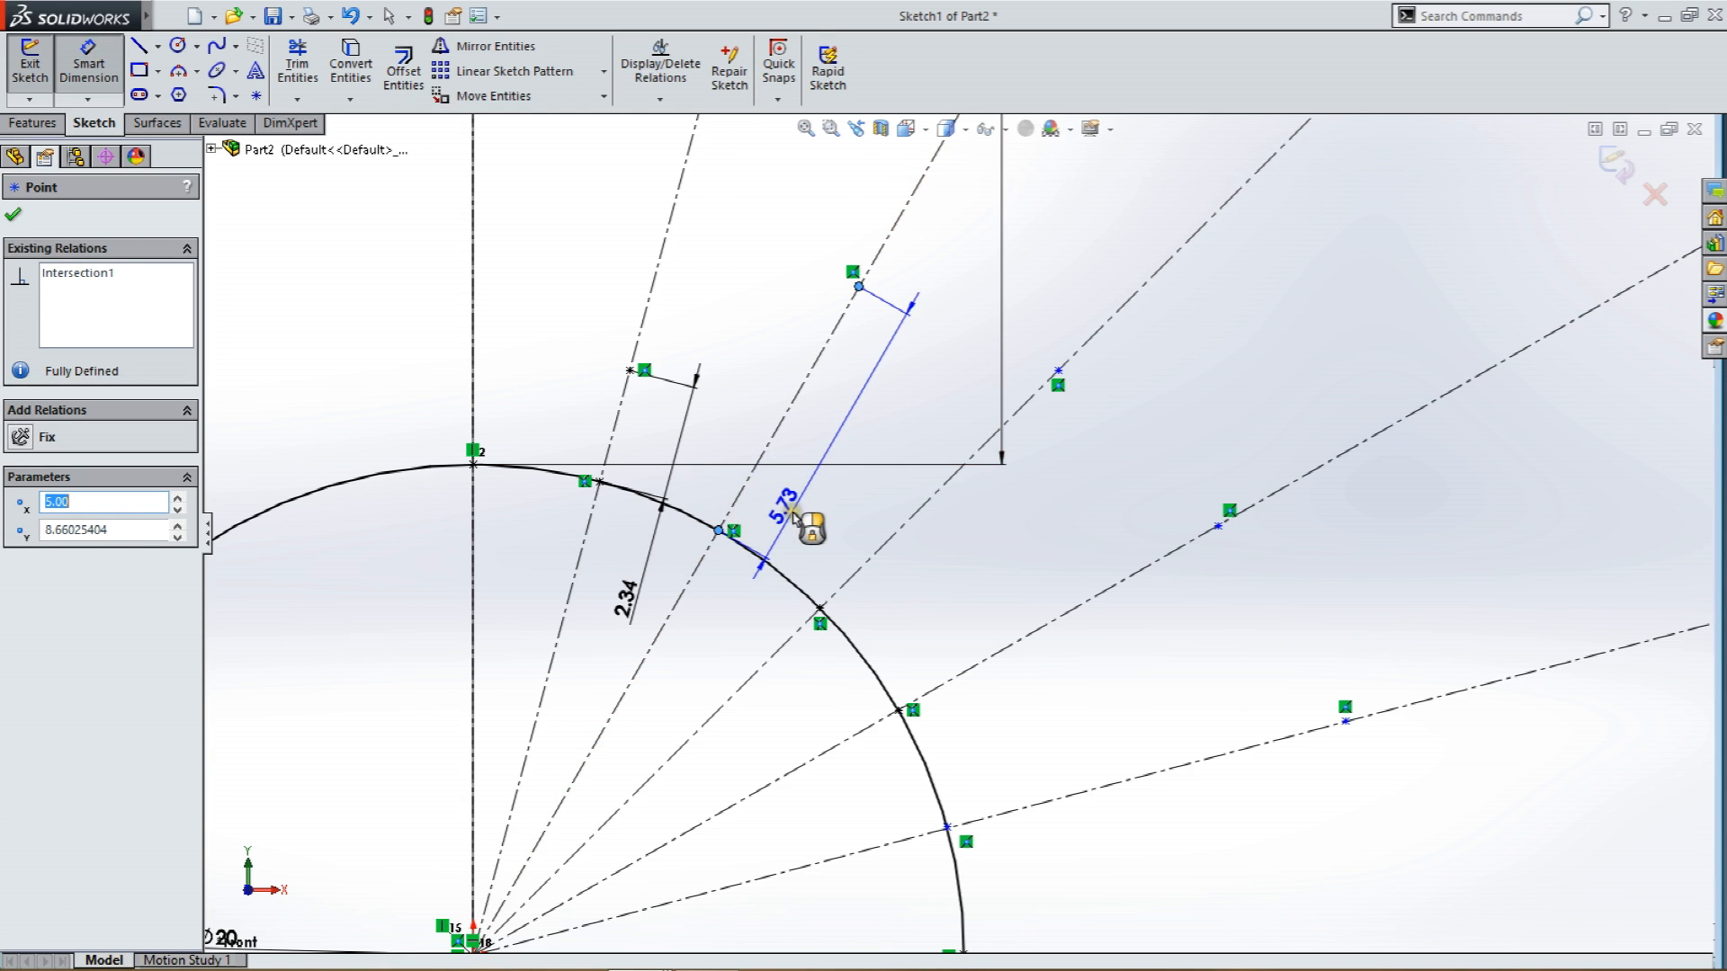
click(815, 531)
text(8.75)
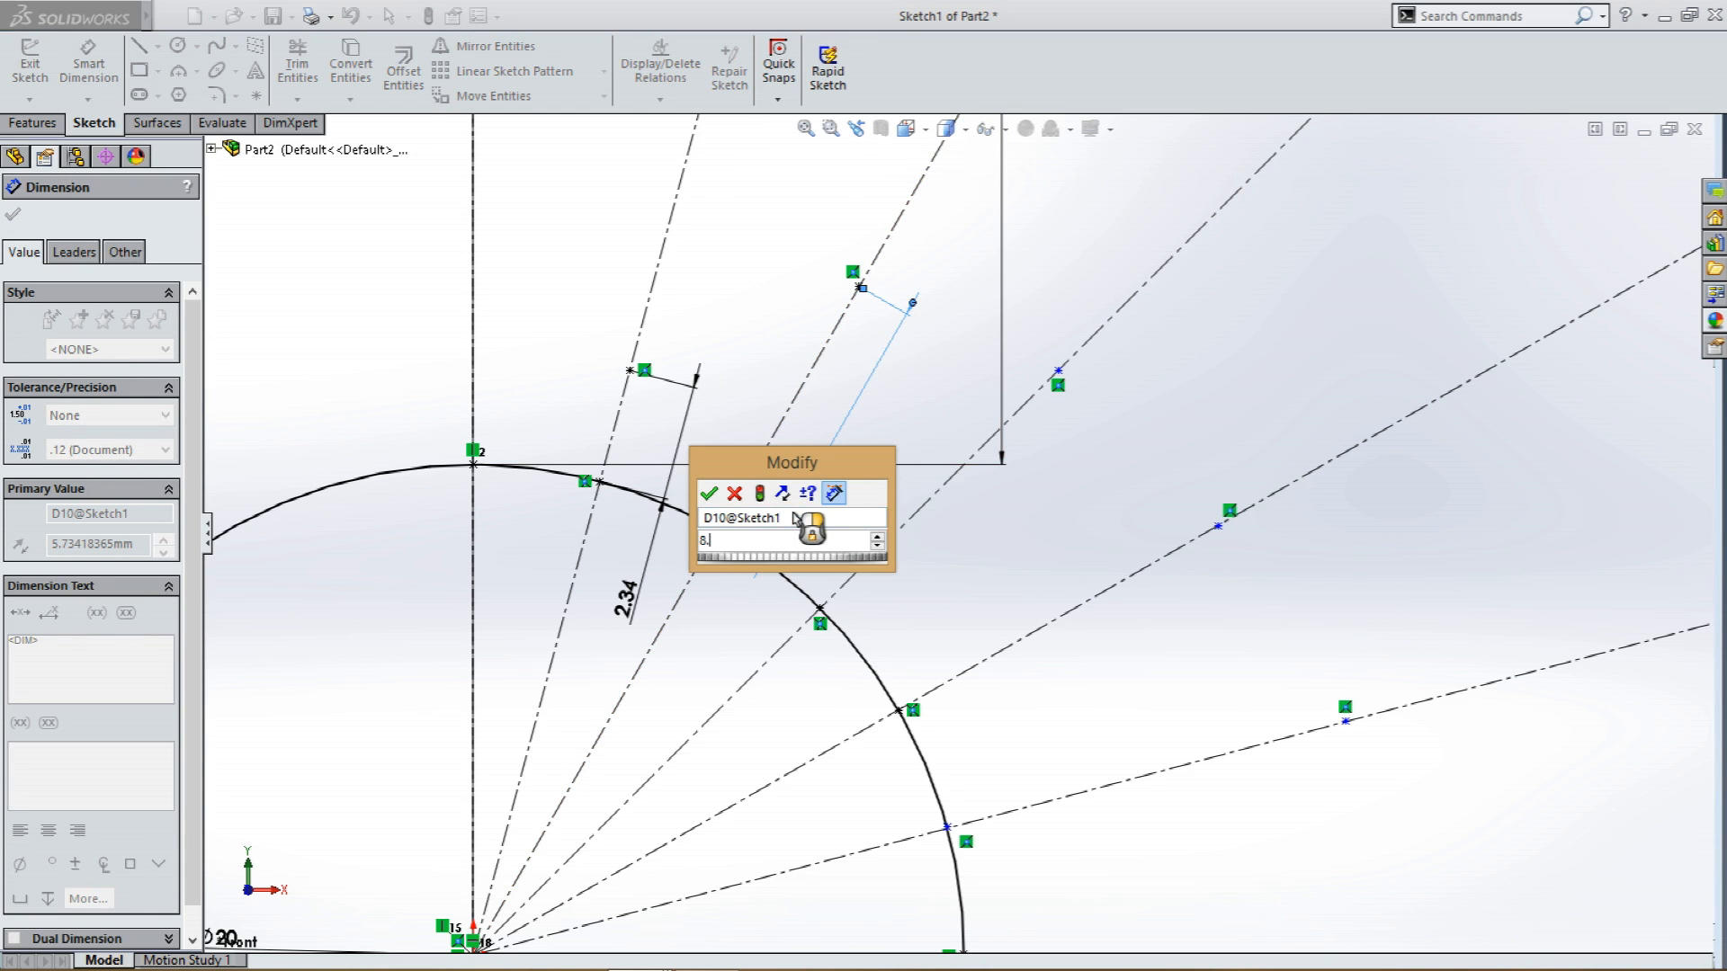
key(Return)
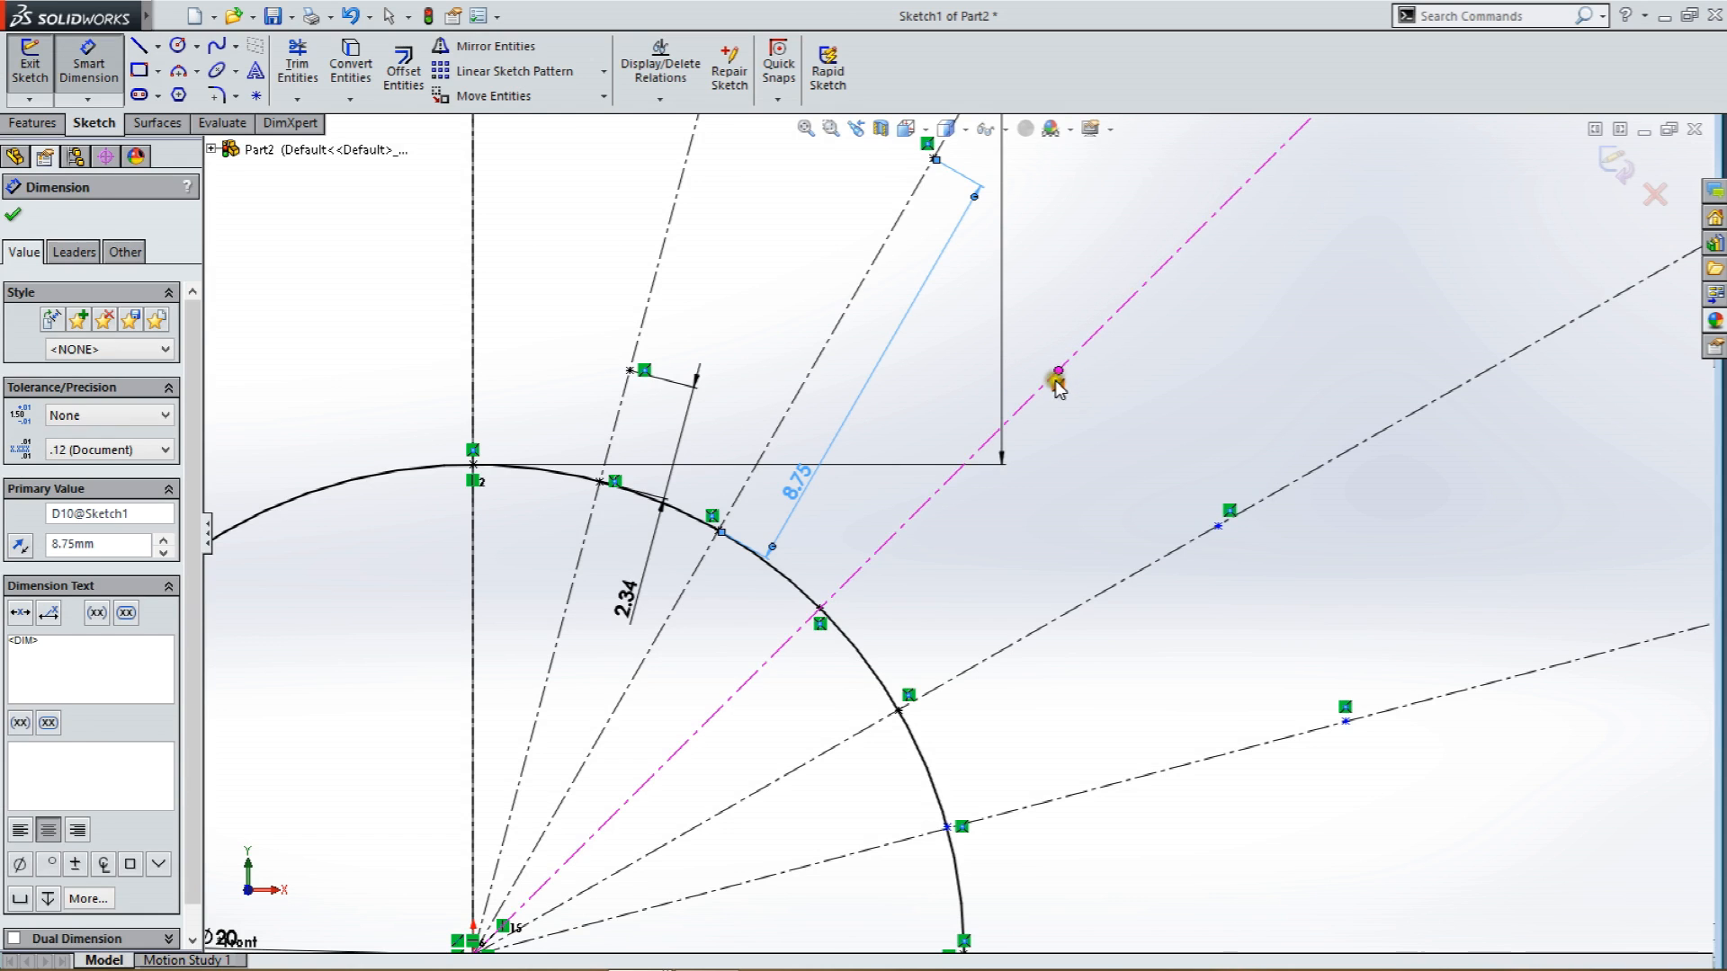
Dimension the distance along the third radial line from the 20 mm circle's intersection point to the outer point as 17.50 mm.
click(1059, 371)
click(819, 609)
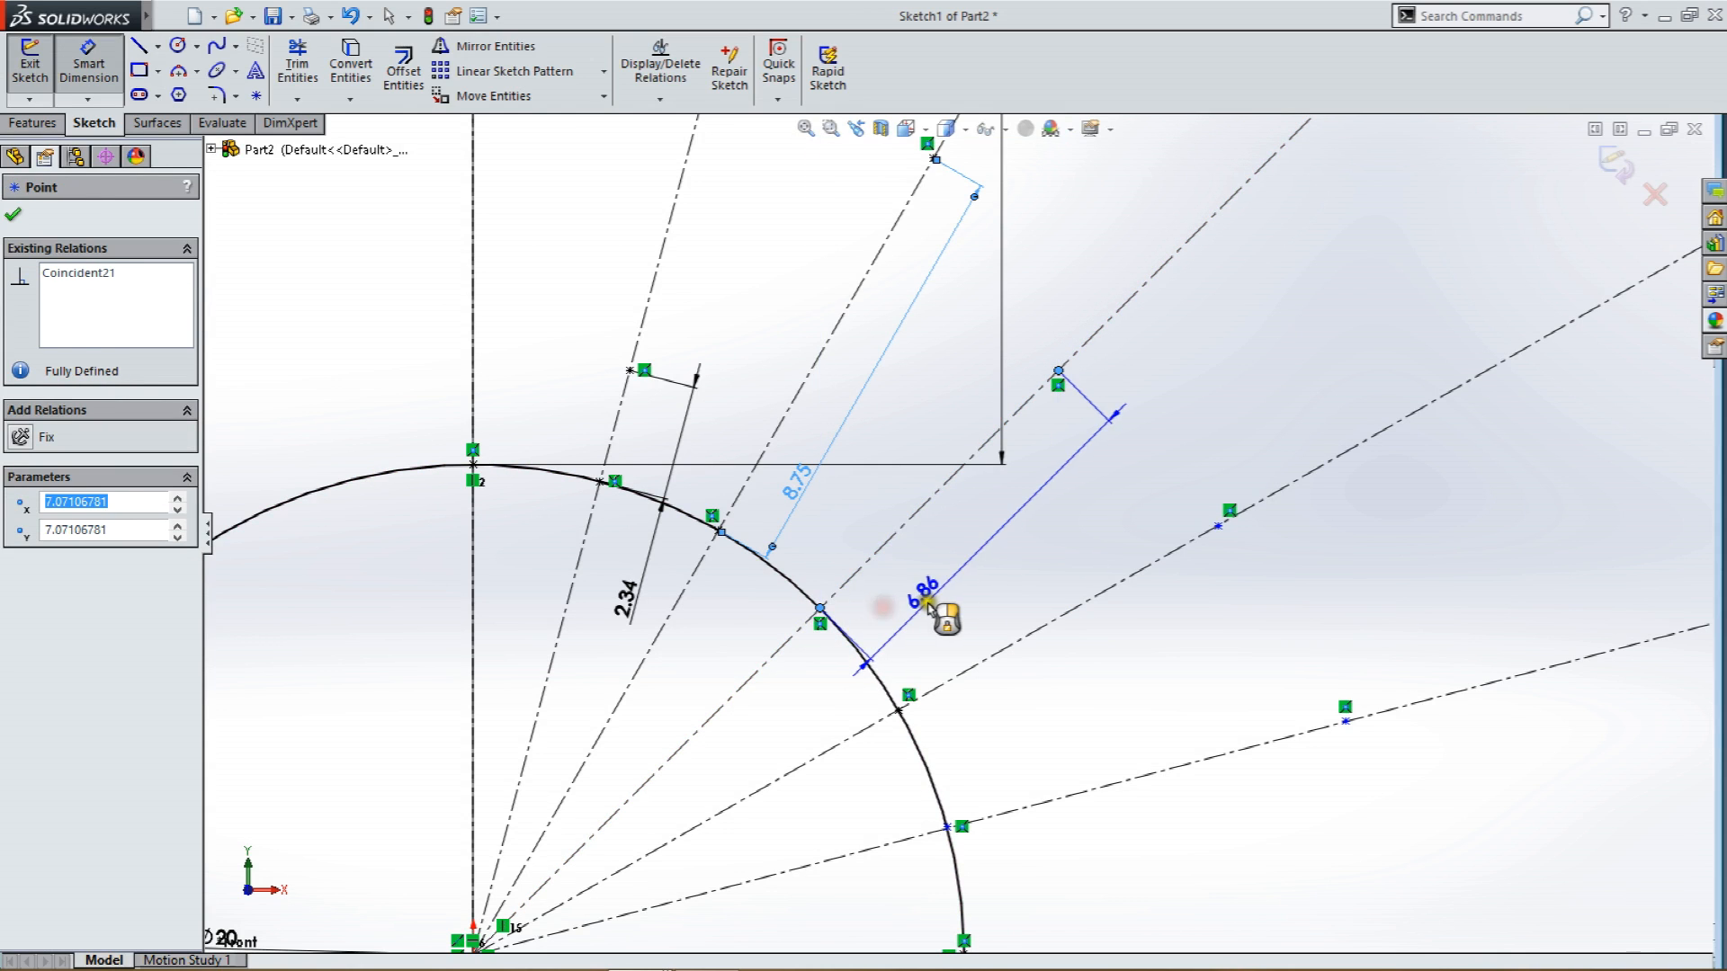
click(931, 601)
text(17.)
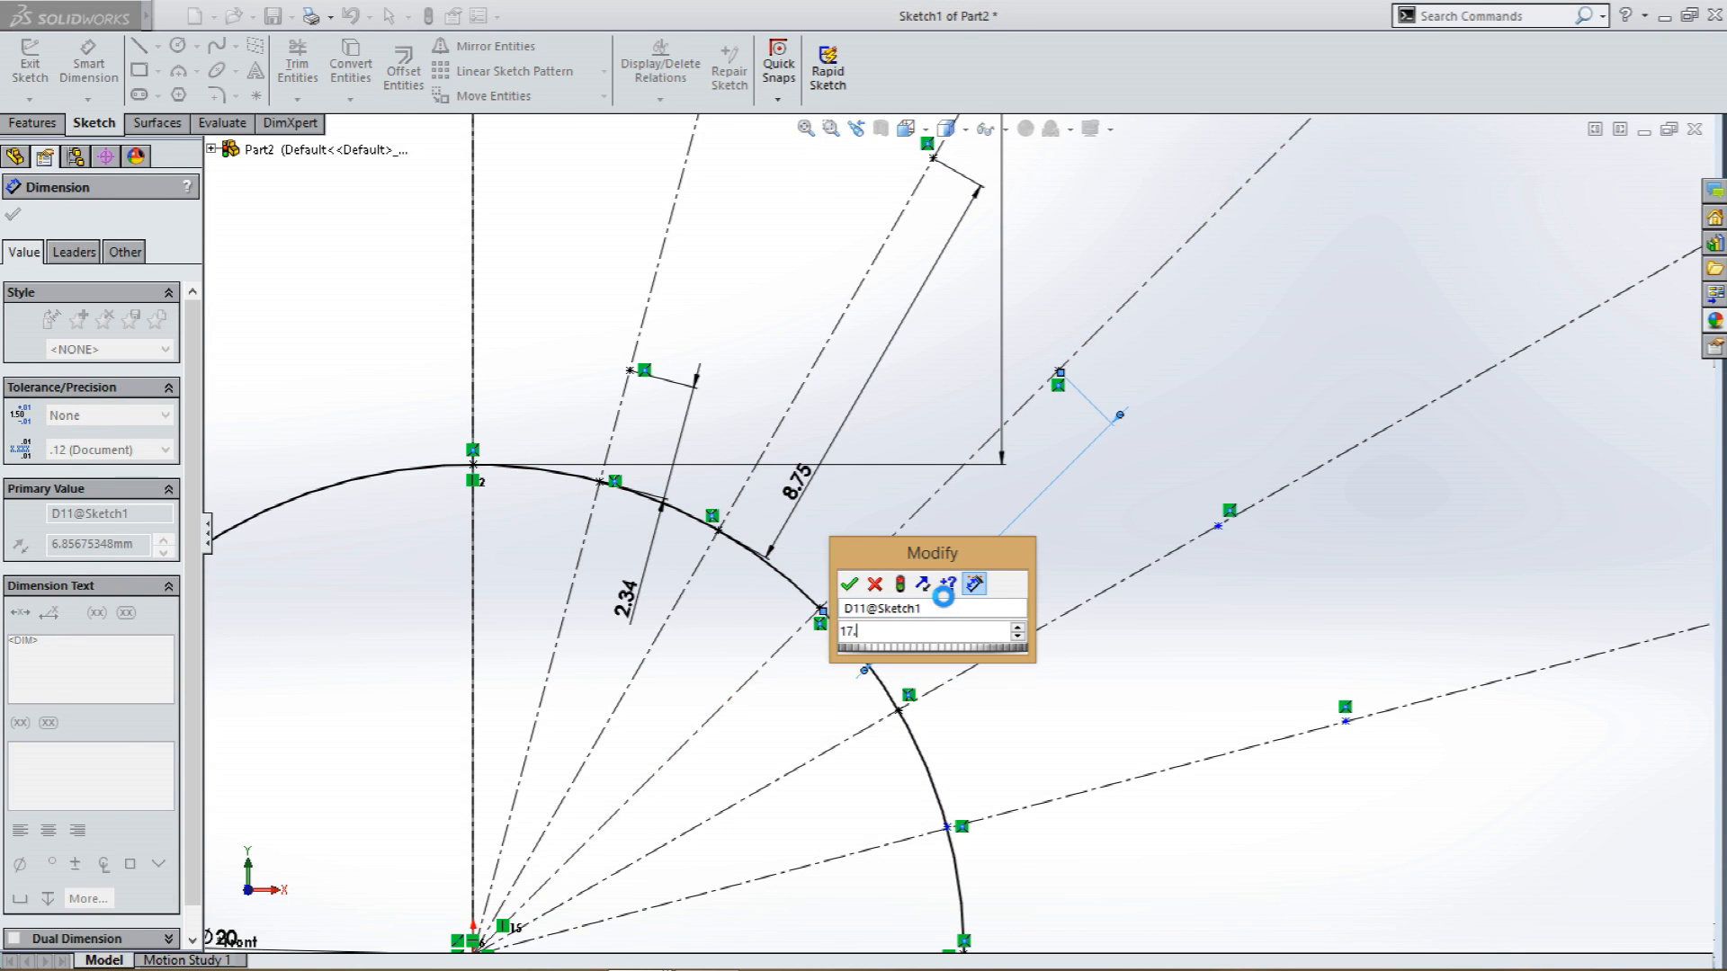
text(50)
key(Return)
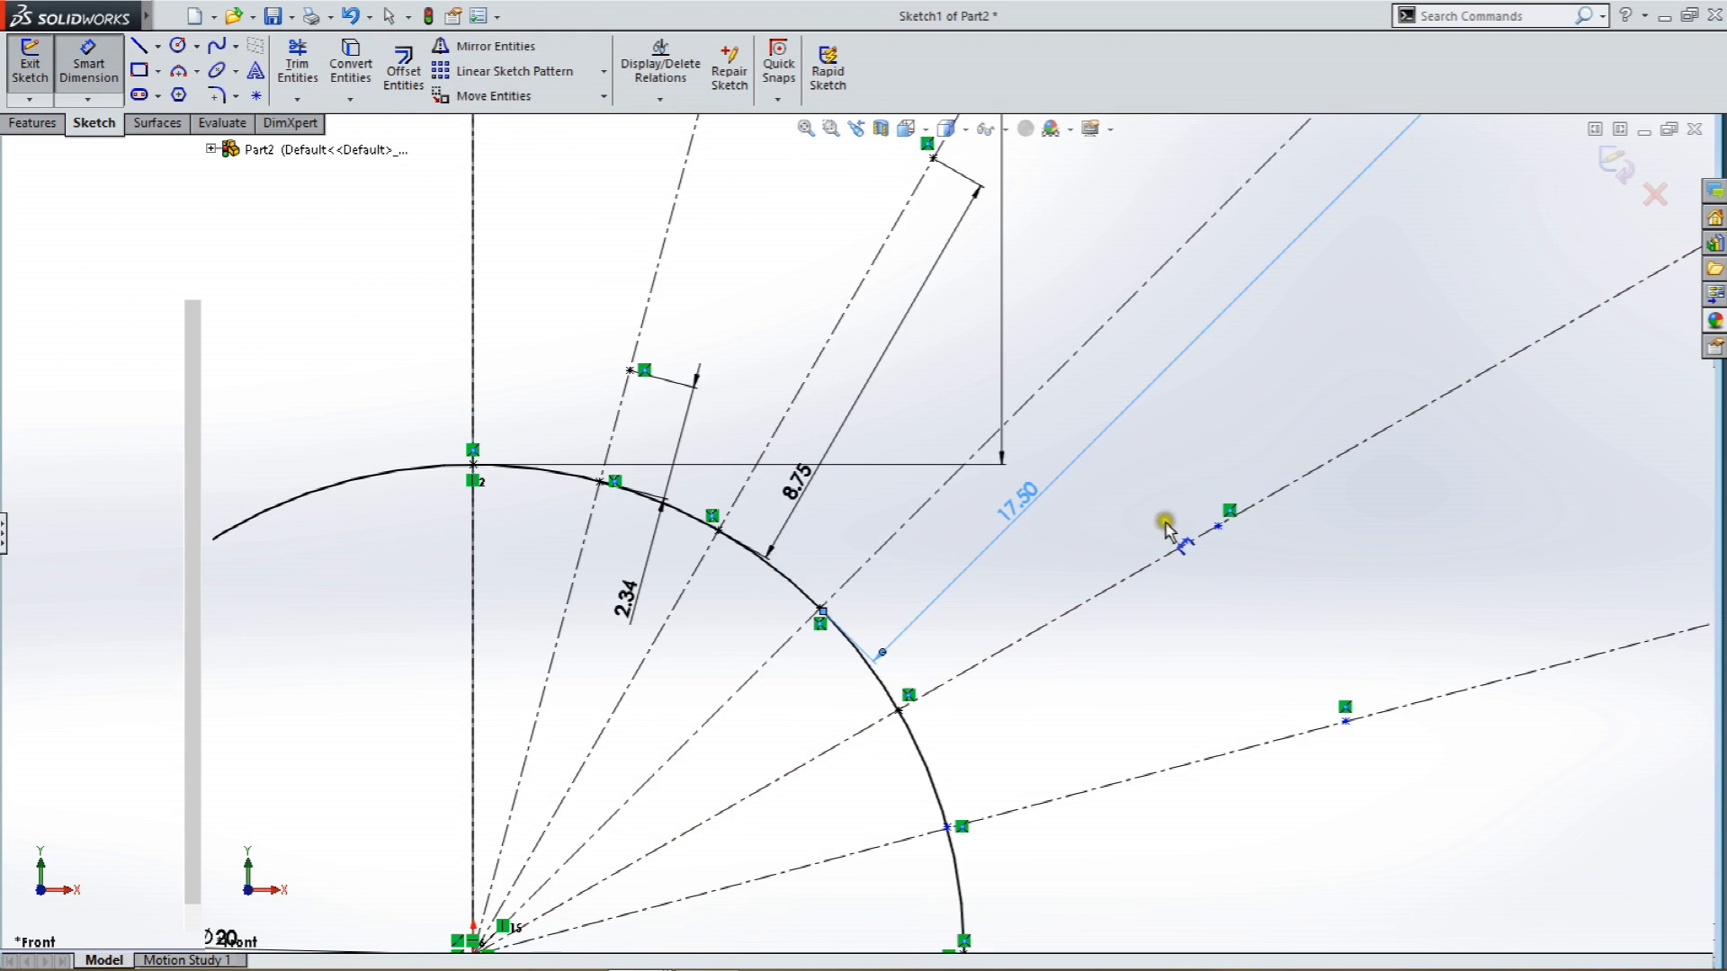
Dimension the distance along the fourth radial line from the 20 mm circle's intersection point to the outer point as 26.25 mm.
click(1110, 533)
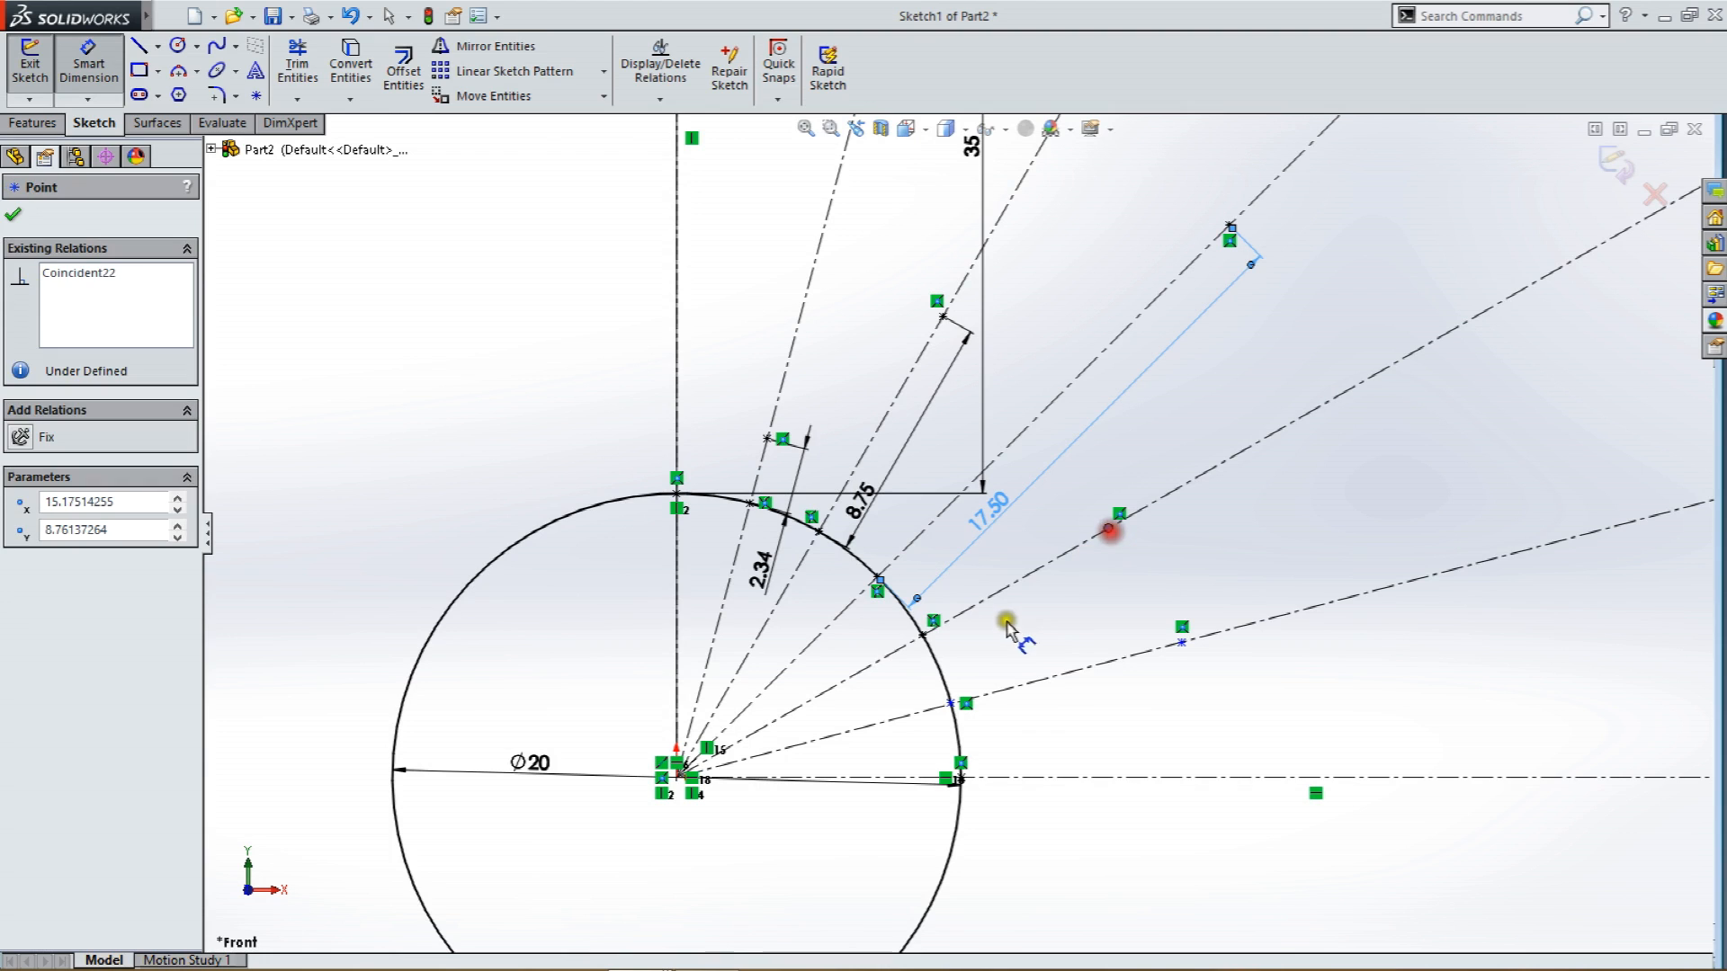
click(924, 638)
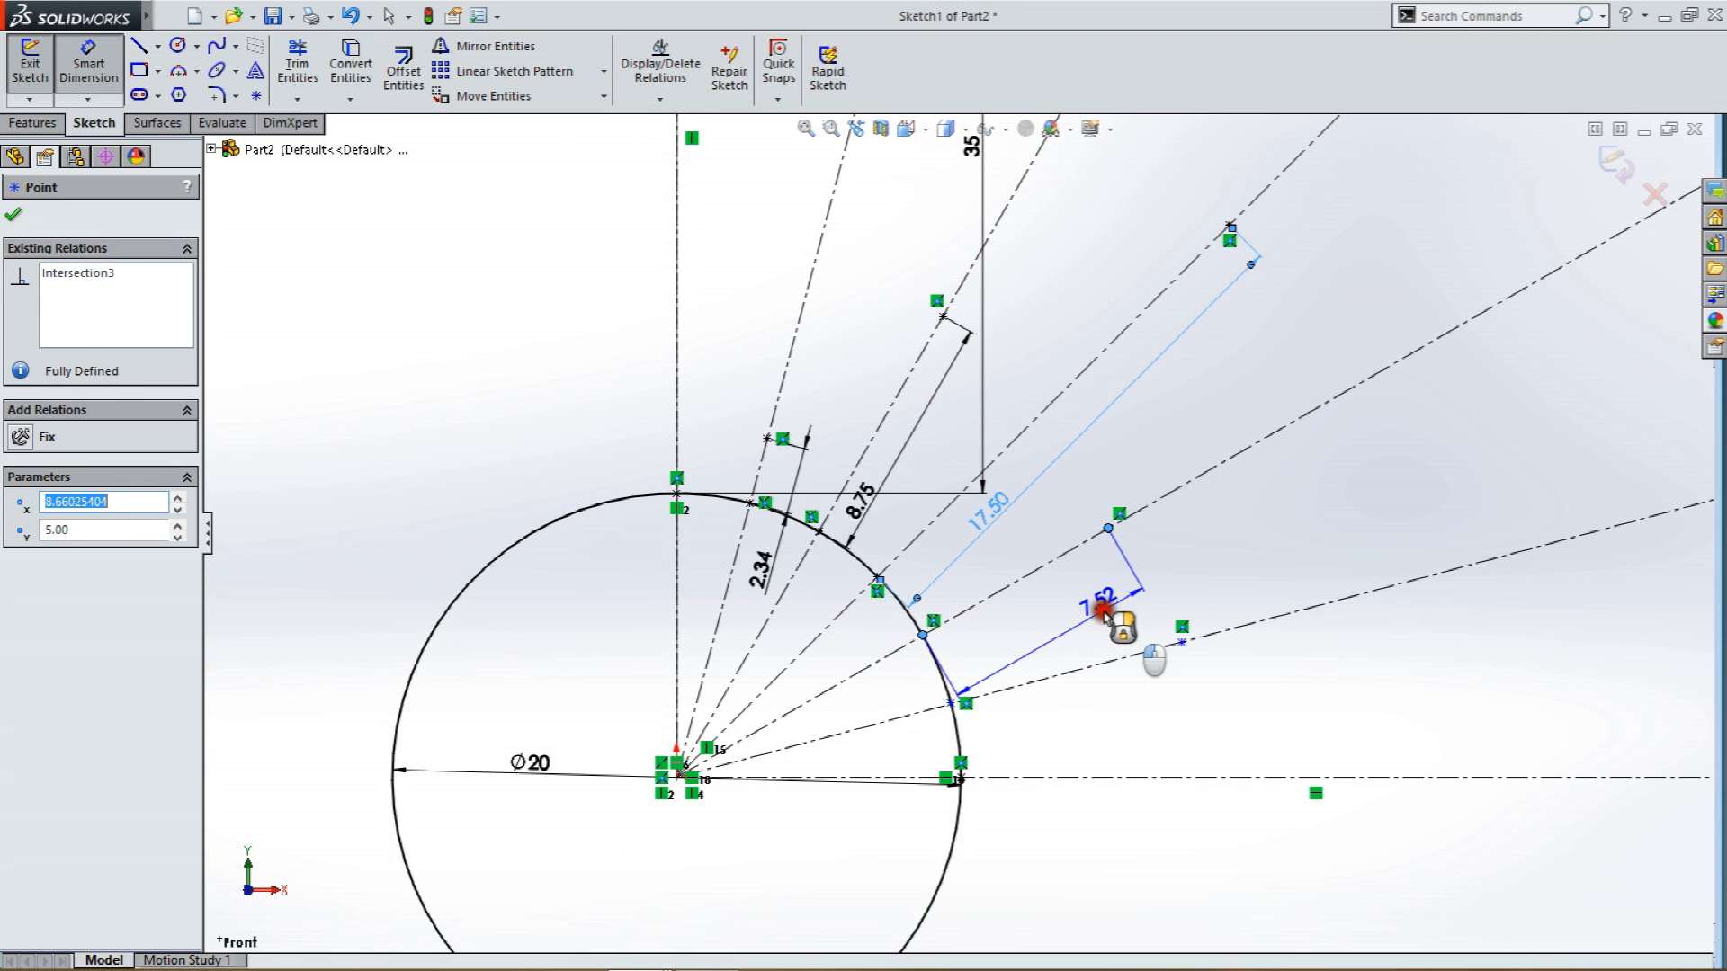
click(1115, 611)
text(26.25)
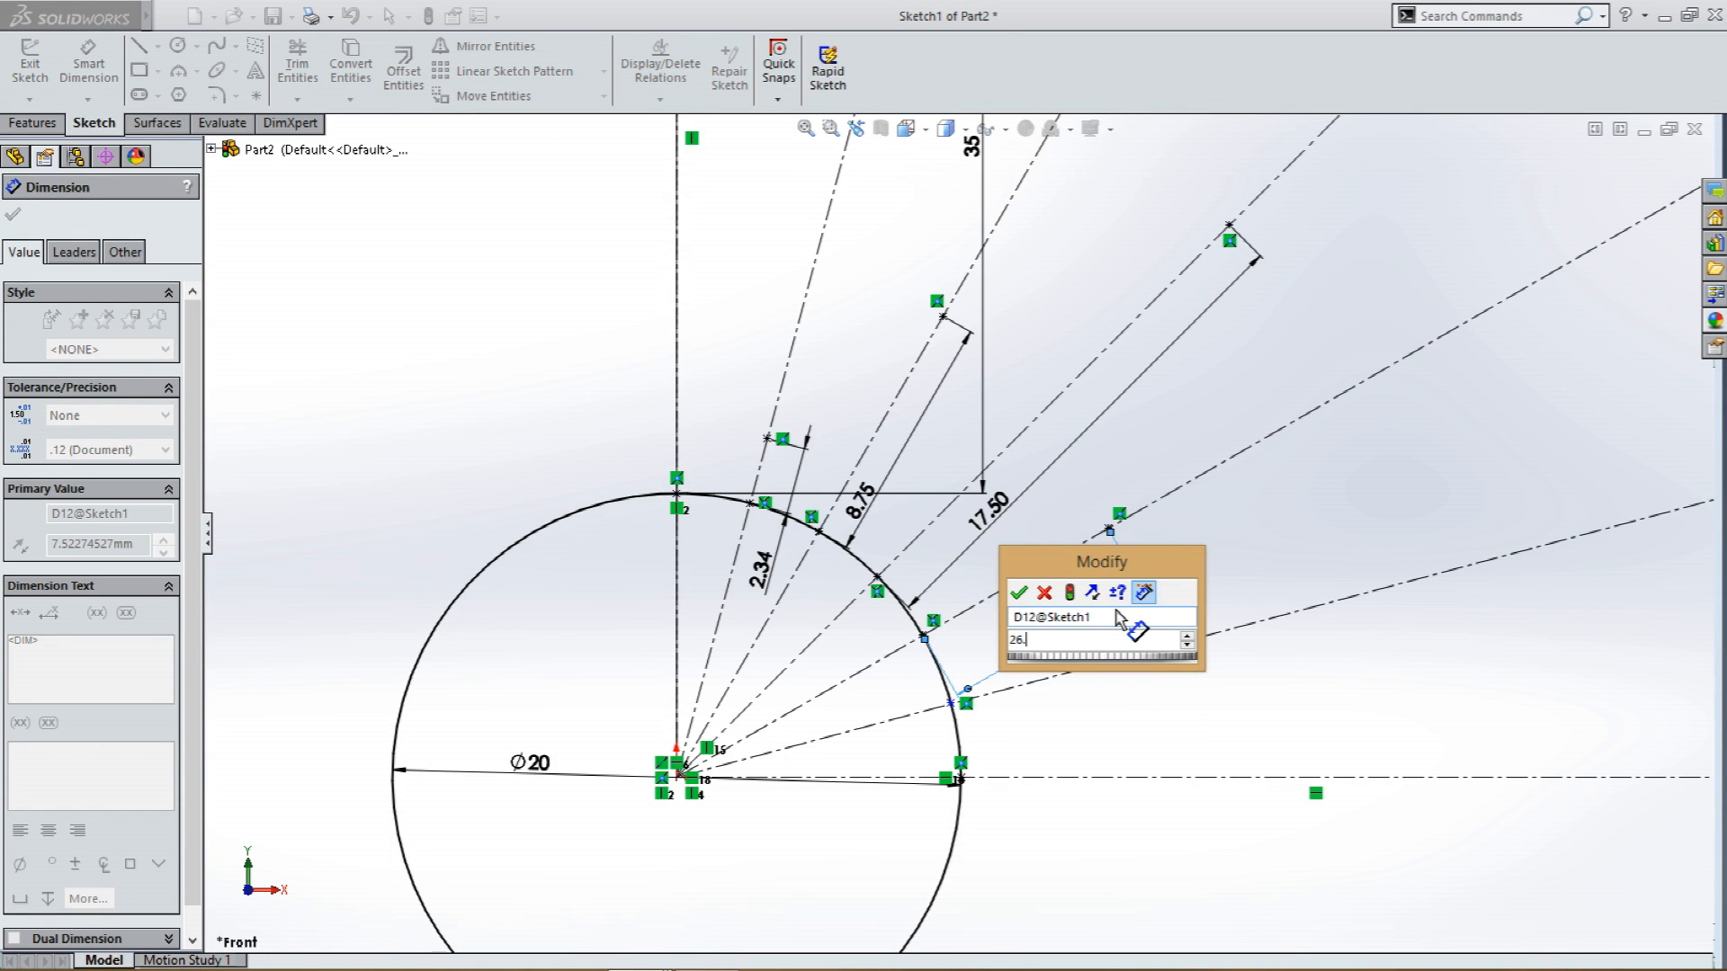
key(Return)
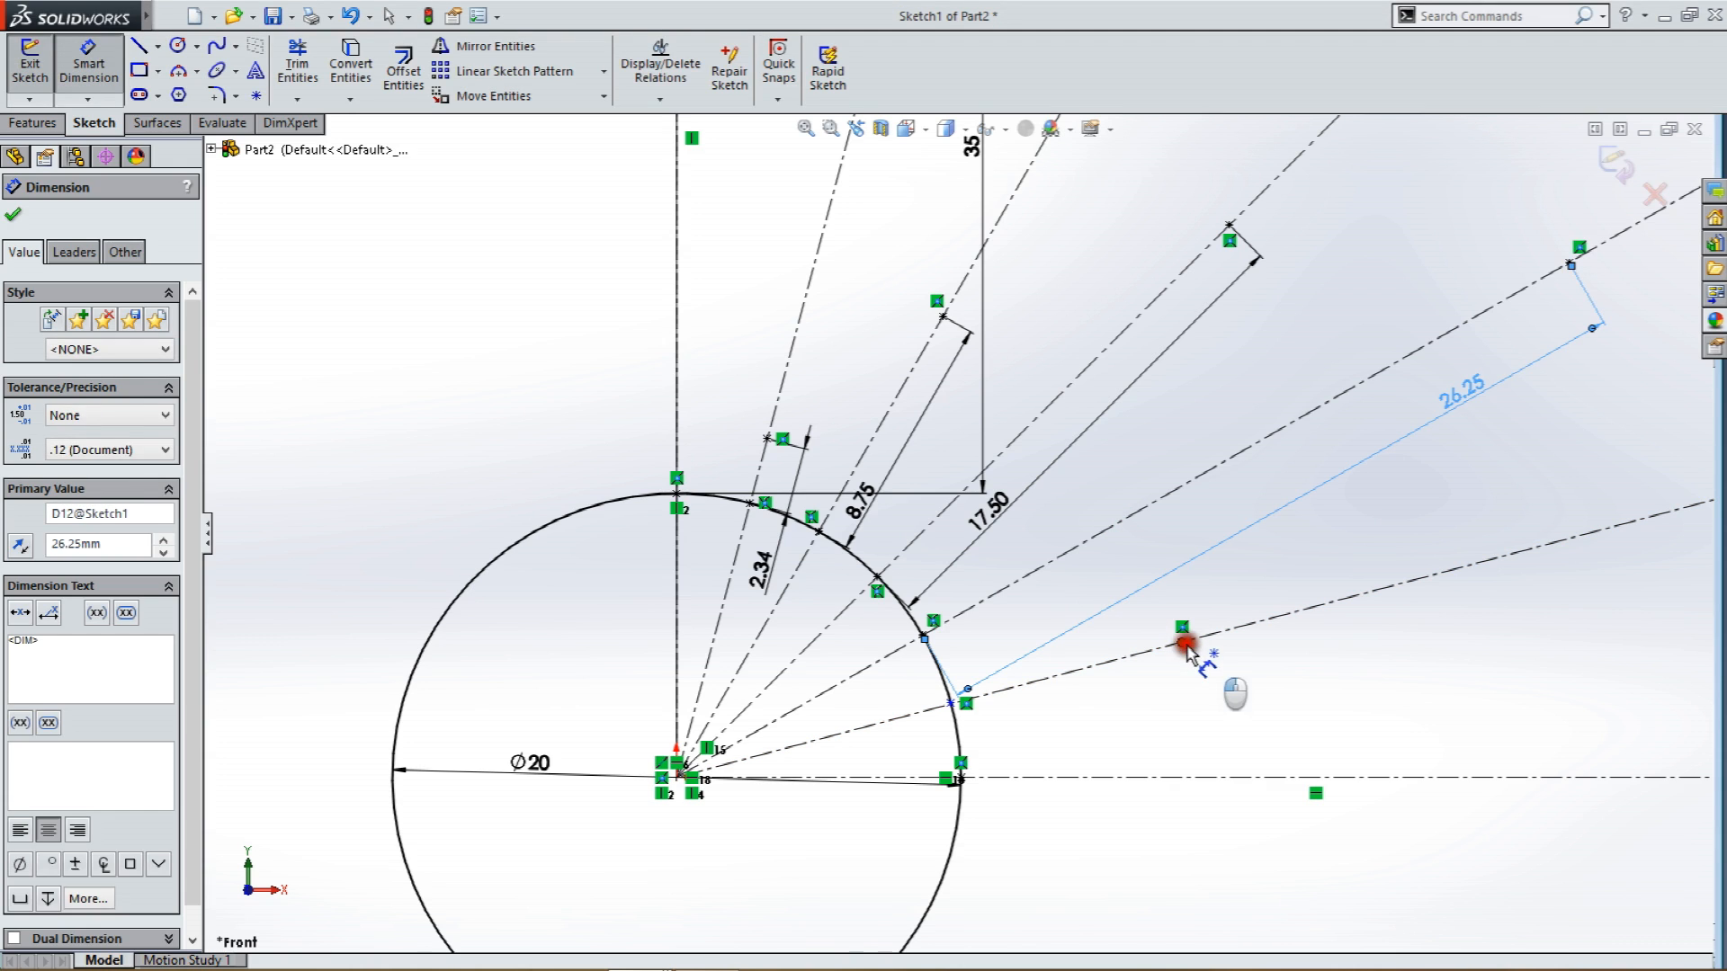
Dimension the fifth radial line's outer point from the 20 mm circle point as 32.66 mm, and move the dimension text closer to the centre.
click(1183, 643)
click(951, 702)
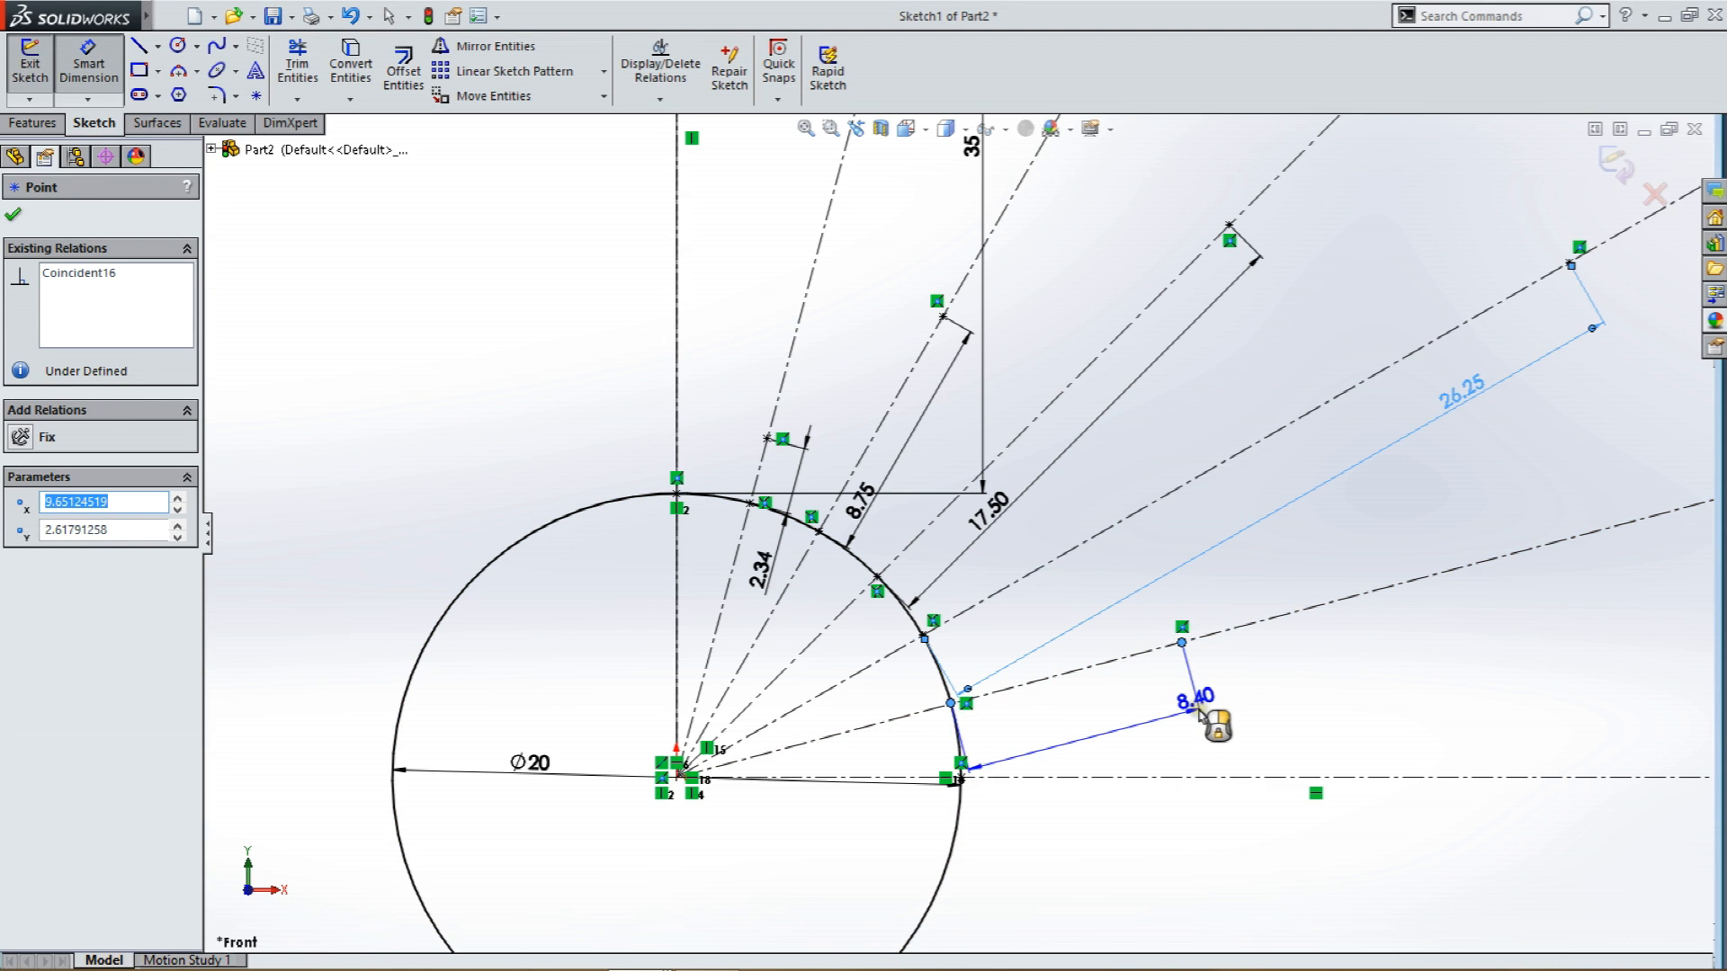
click(1201, 713)
text(32.66)
key(Return)
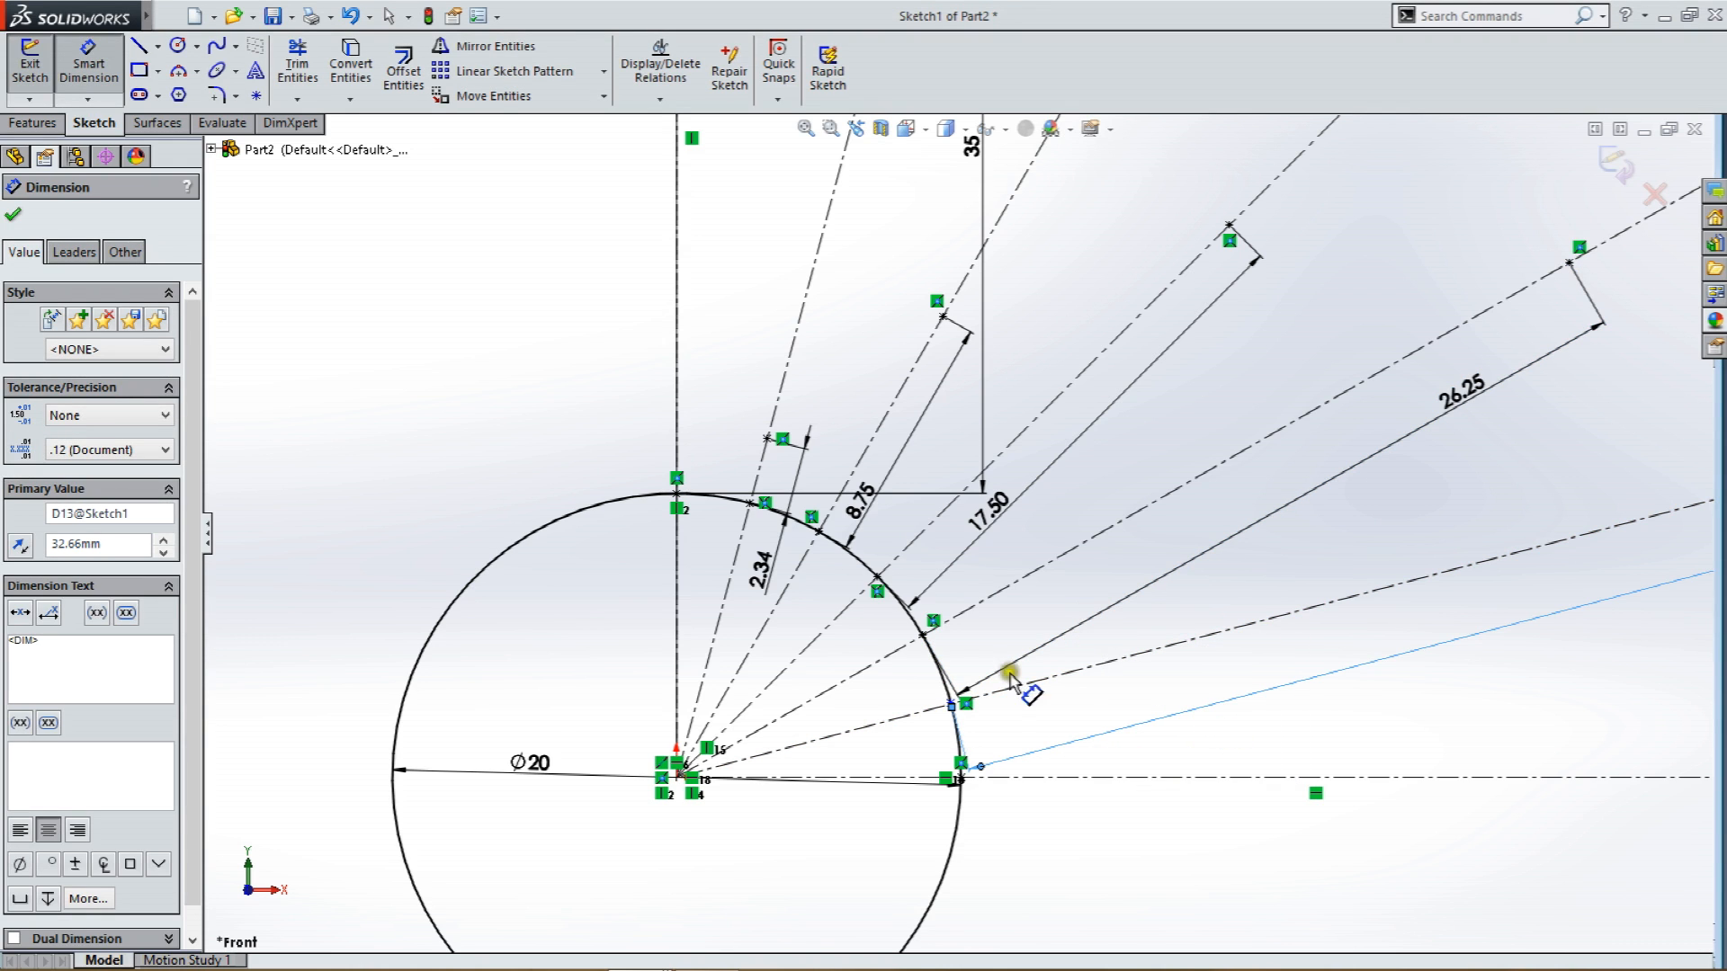
scroll(957, 686, down, 2)
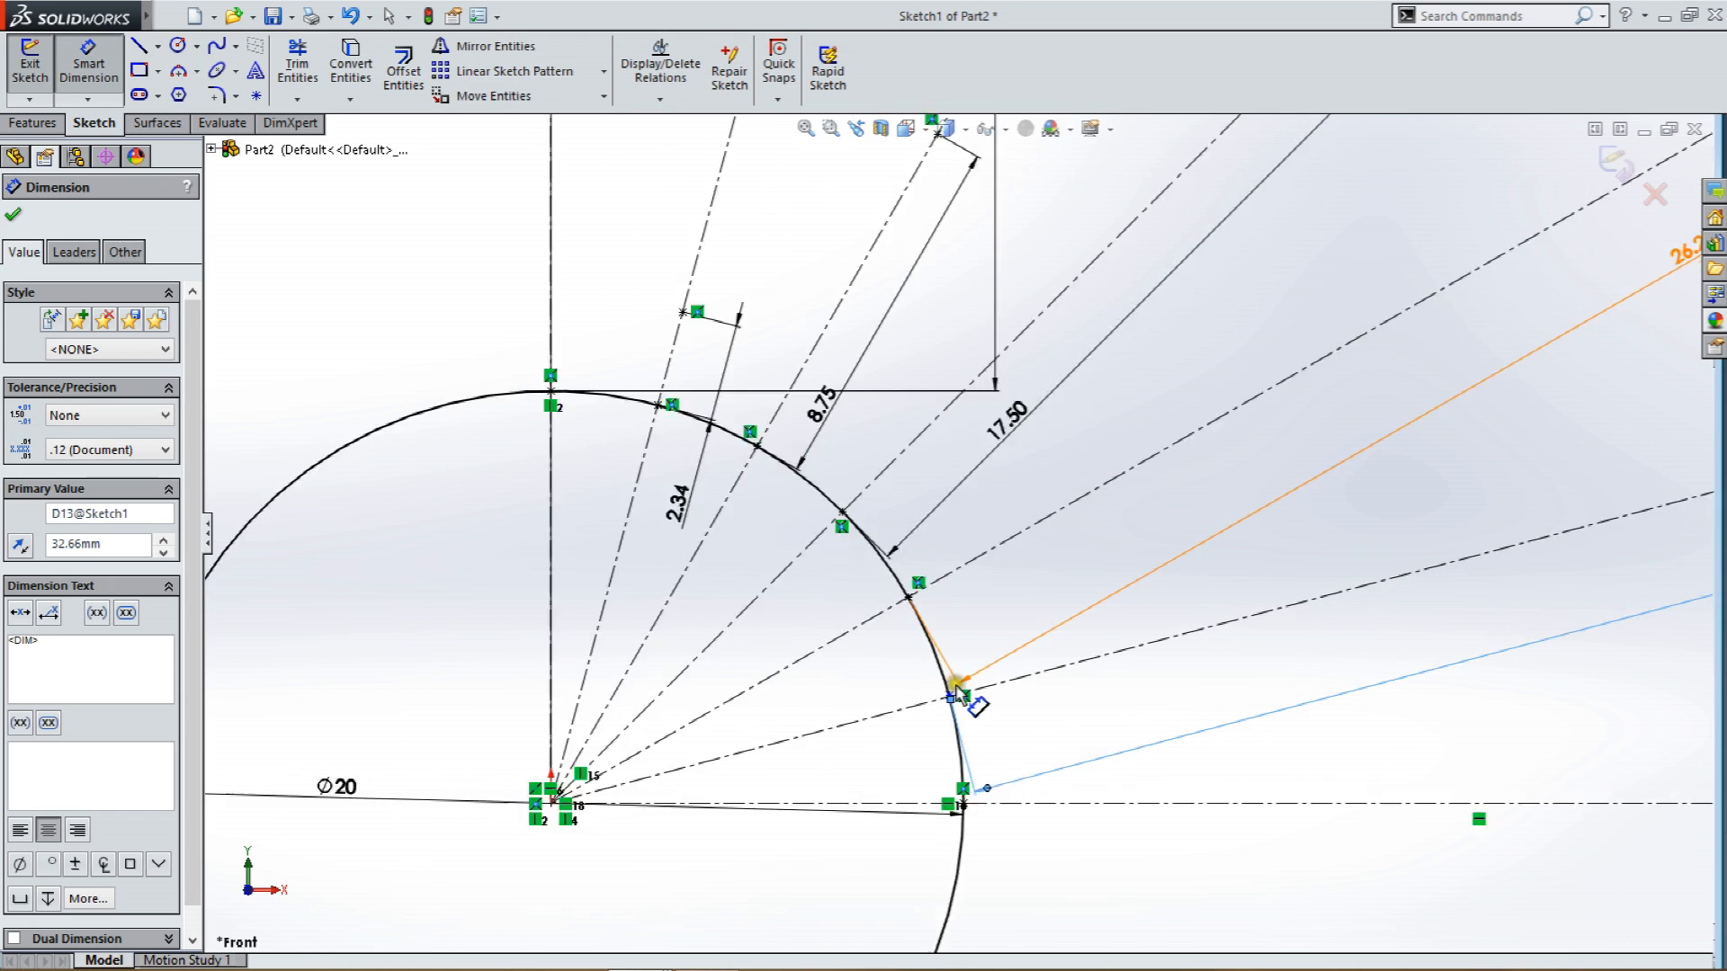
scroll(957, 687, down, 2)
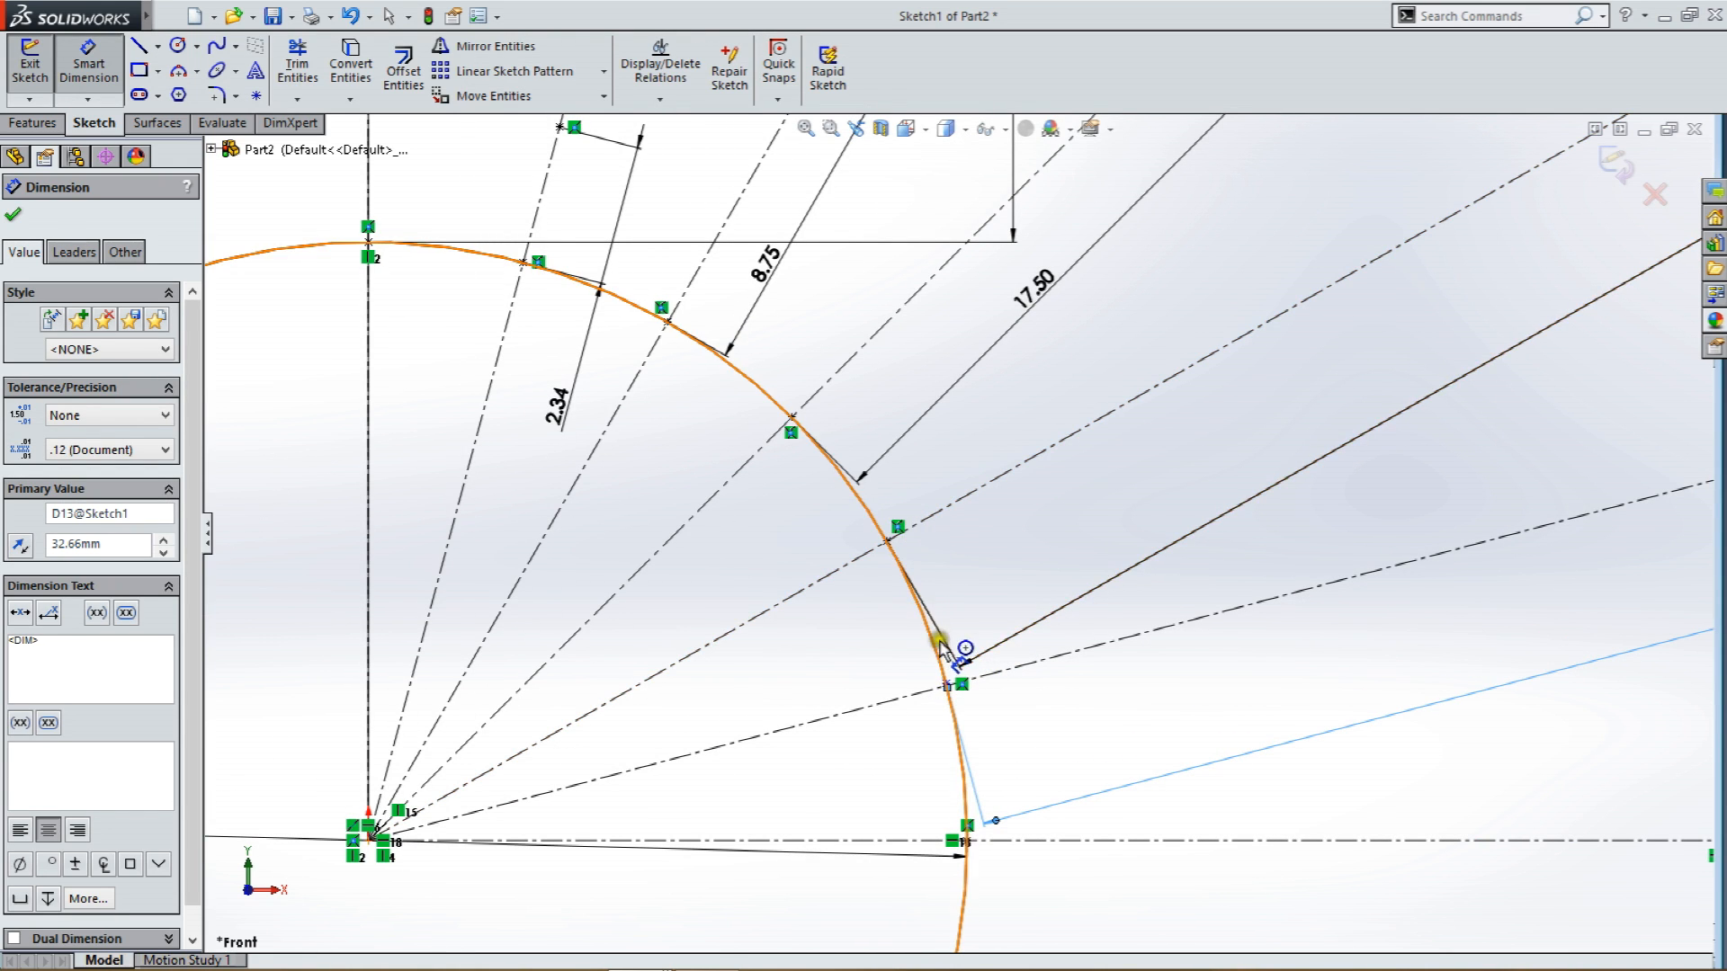
scroll(1049, 625, up, 4)
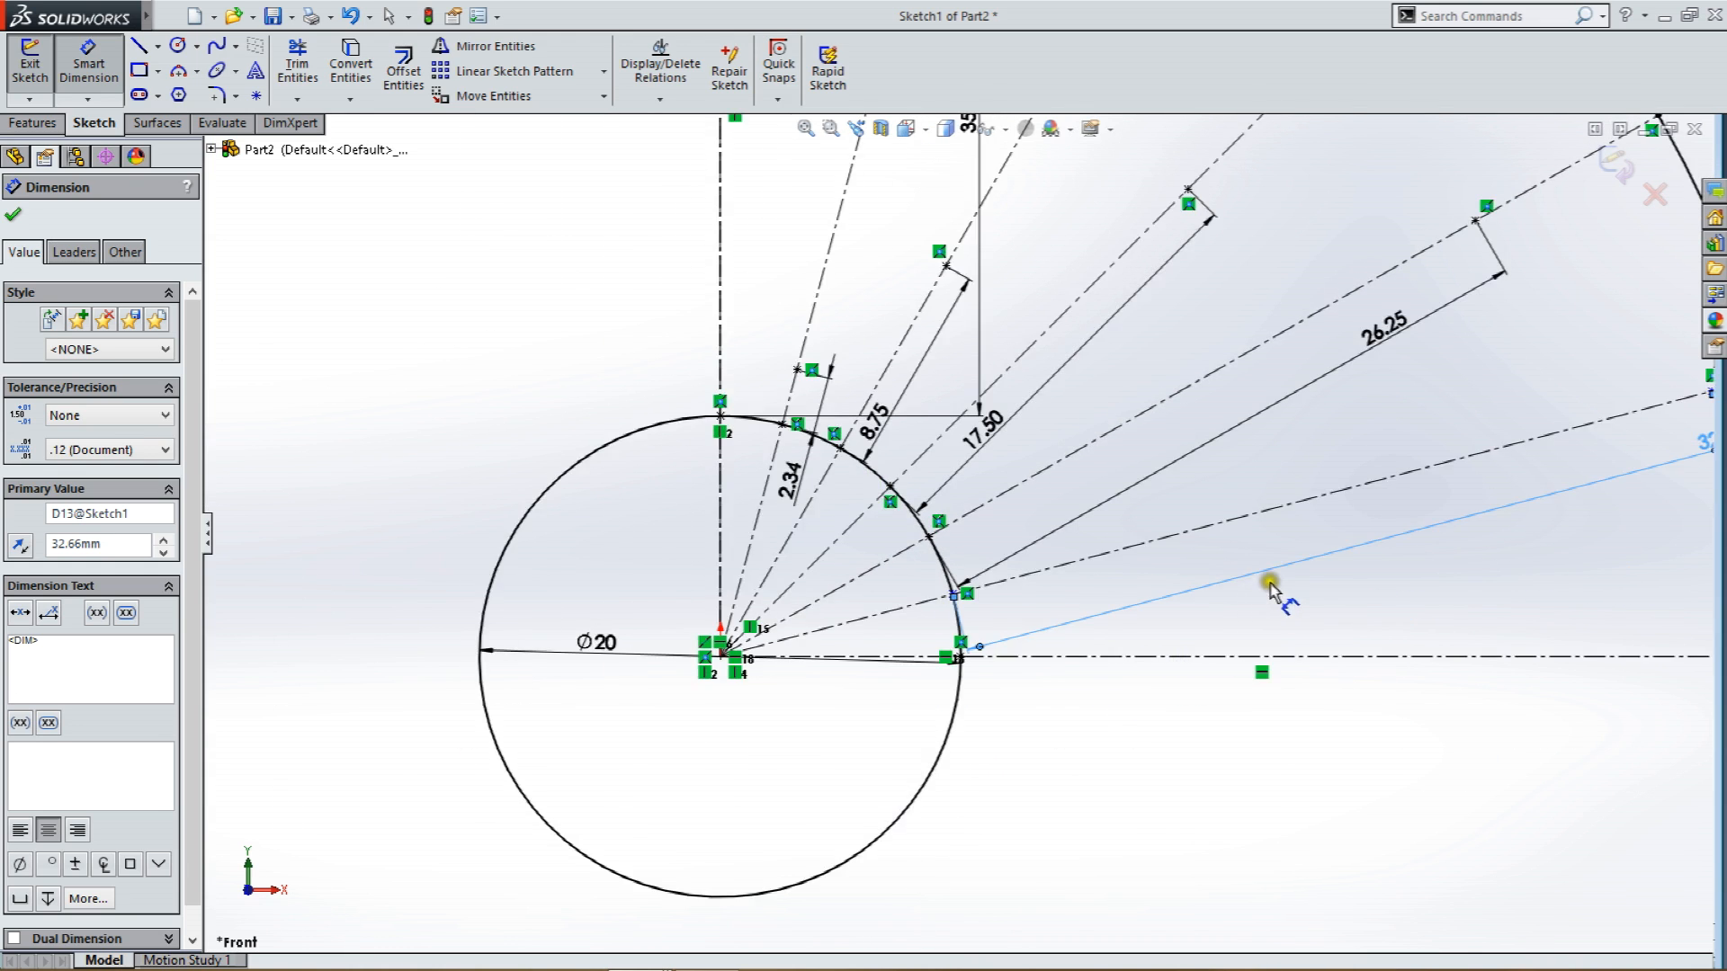
scroll(1270, 584, up, 2)
drag(1467, 470, 1217, 576)
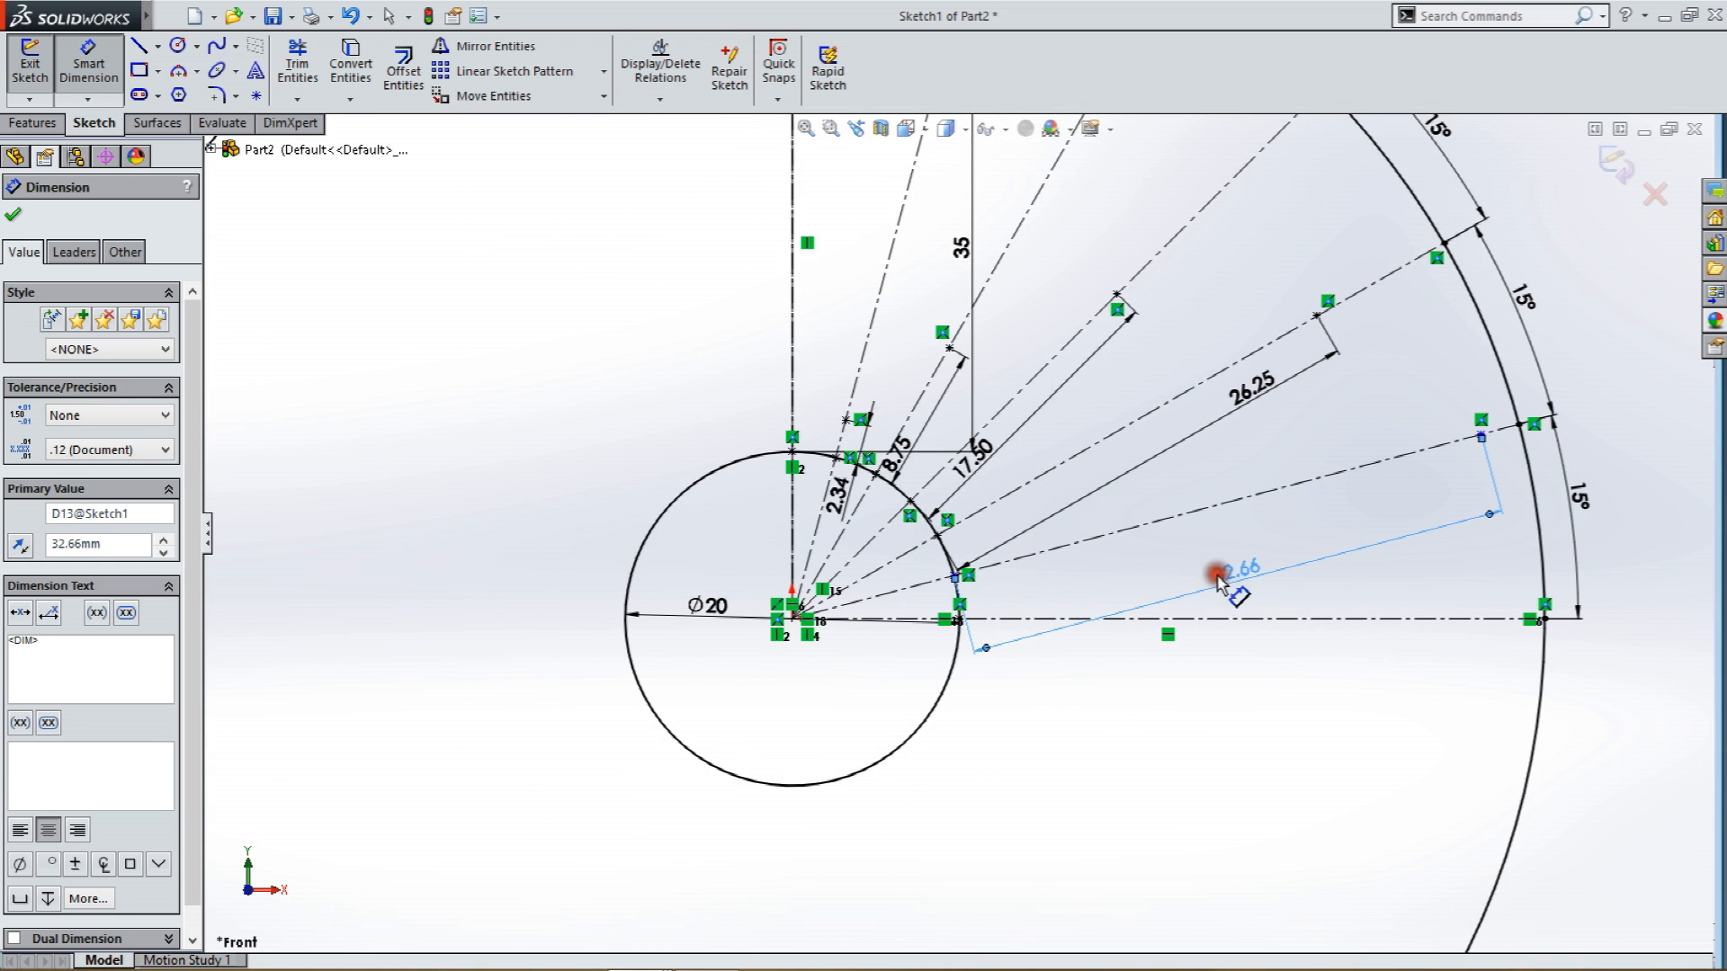
Recreate the 32.66 mm dimension between the fifth radial line's two points, placing it just below that line.
key(Escape)
click(956, 574)
click(1479, 435)
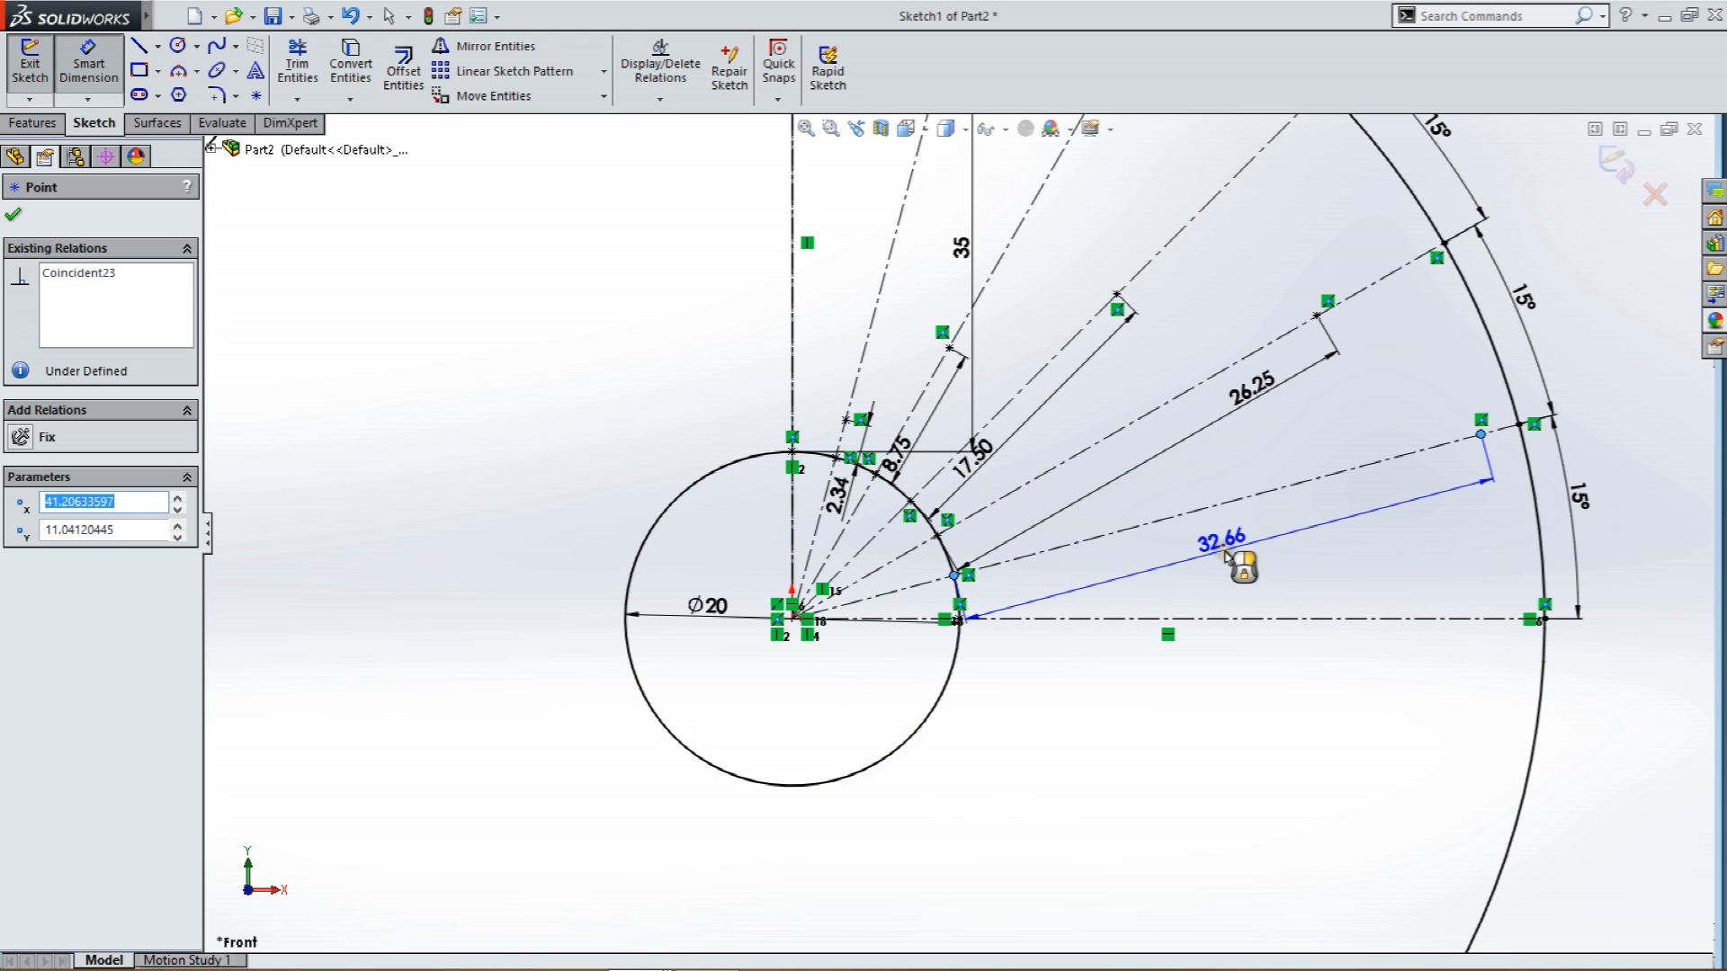
click(1234, 549)
key(Return)
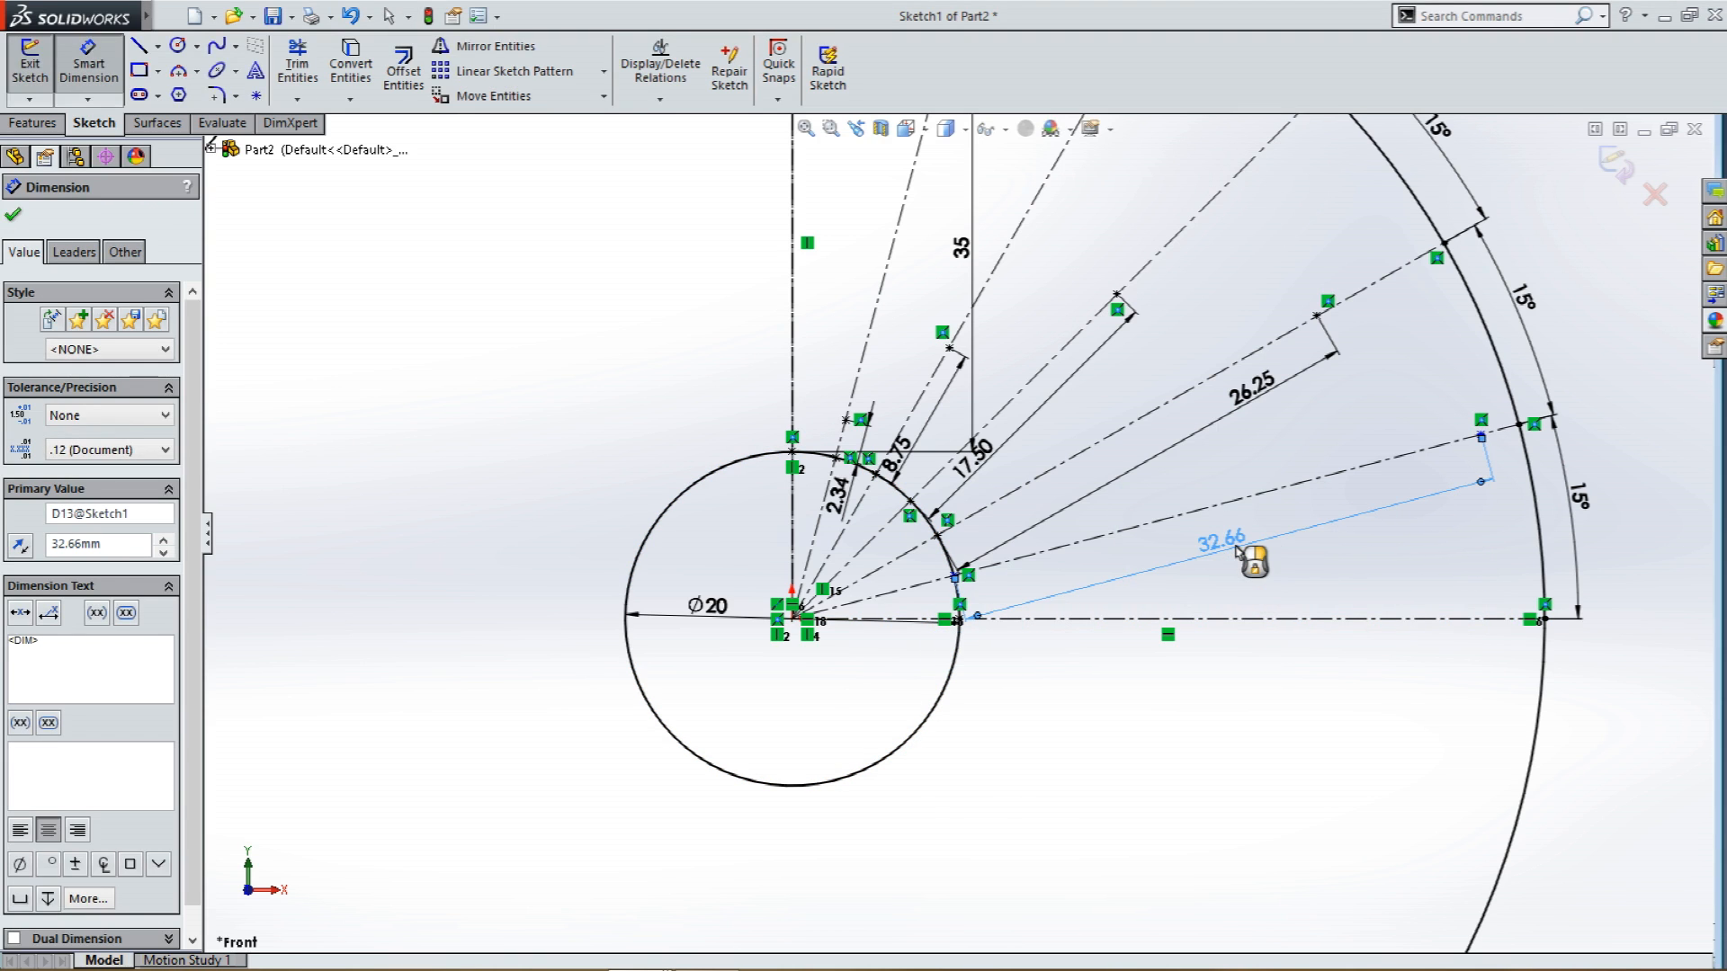
scroll(1287, 545, up, 3)
key(Escape)
key(Escape)
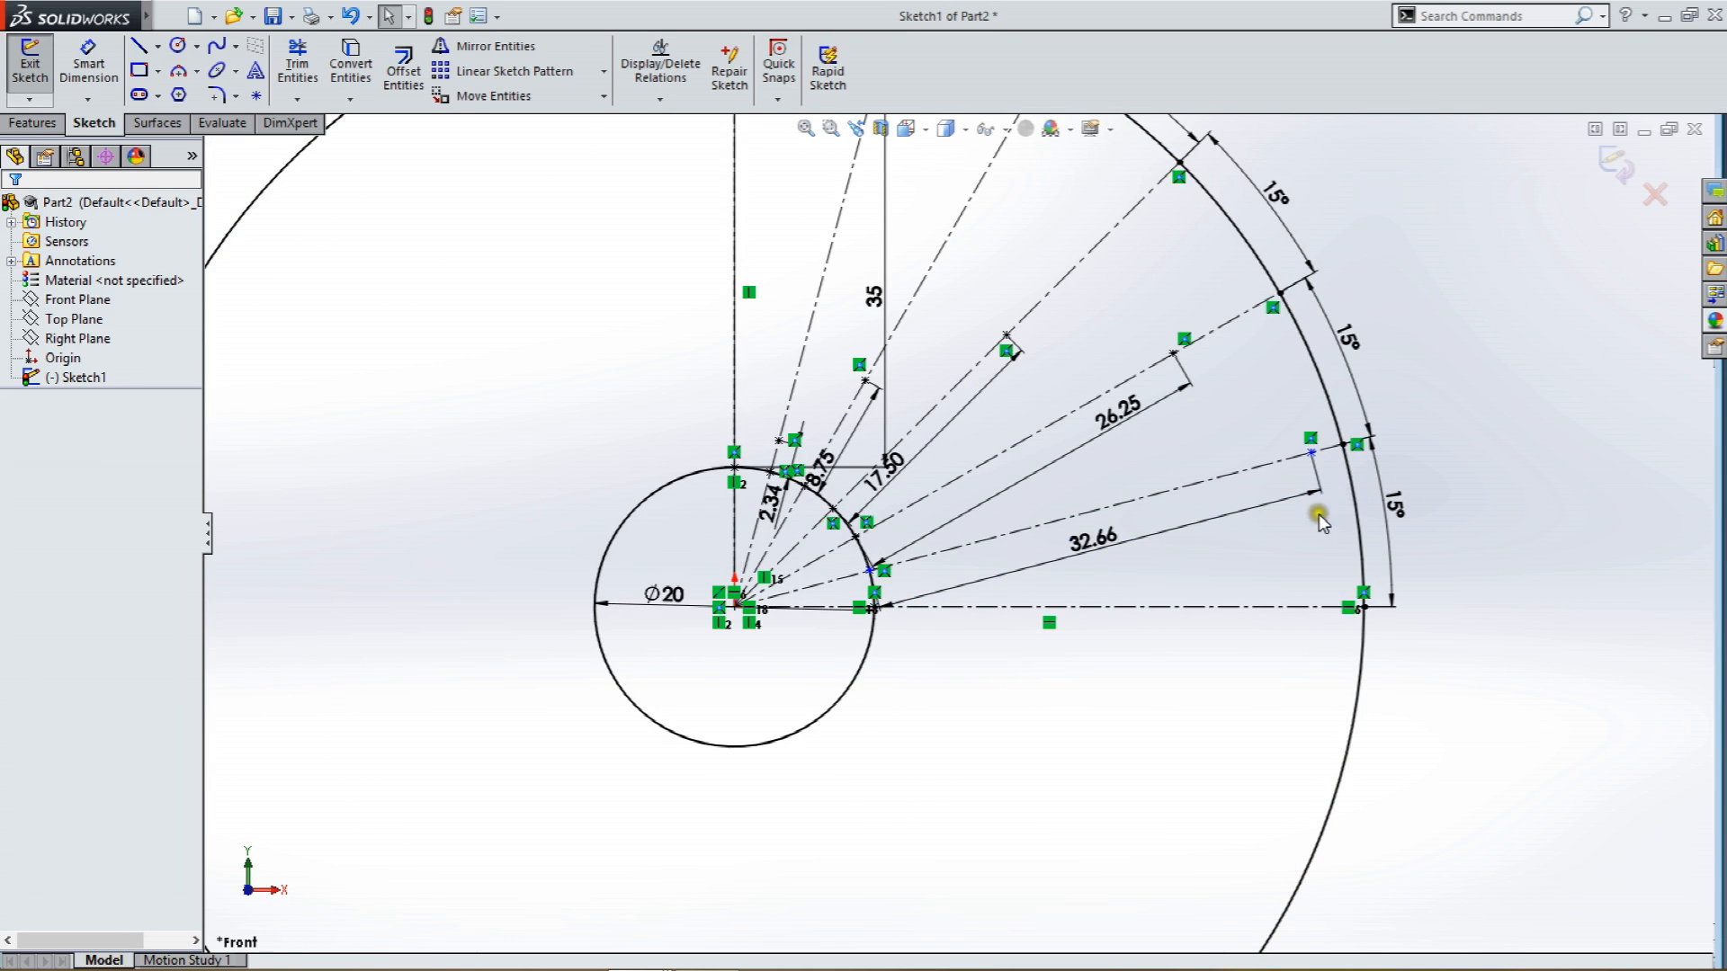
Test the freedom of the fifth radial line's two points, and make the loose point on the 20 mm circle coincident with that line.
click(1299, 458)
mouse_move(1302, 463)
mouse_down()
mouse_move(1214, 497)
mouse_move(1337, 470)
mouse_move(1291, 484)
mouse_up()
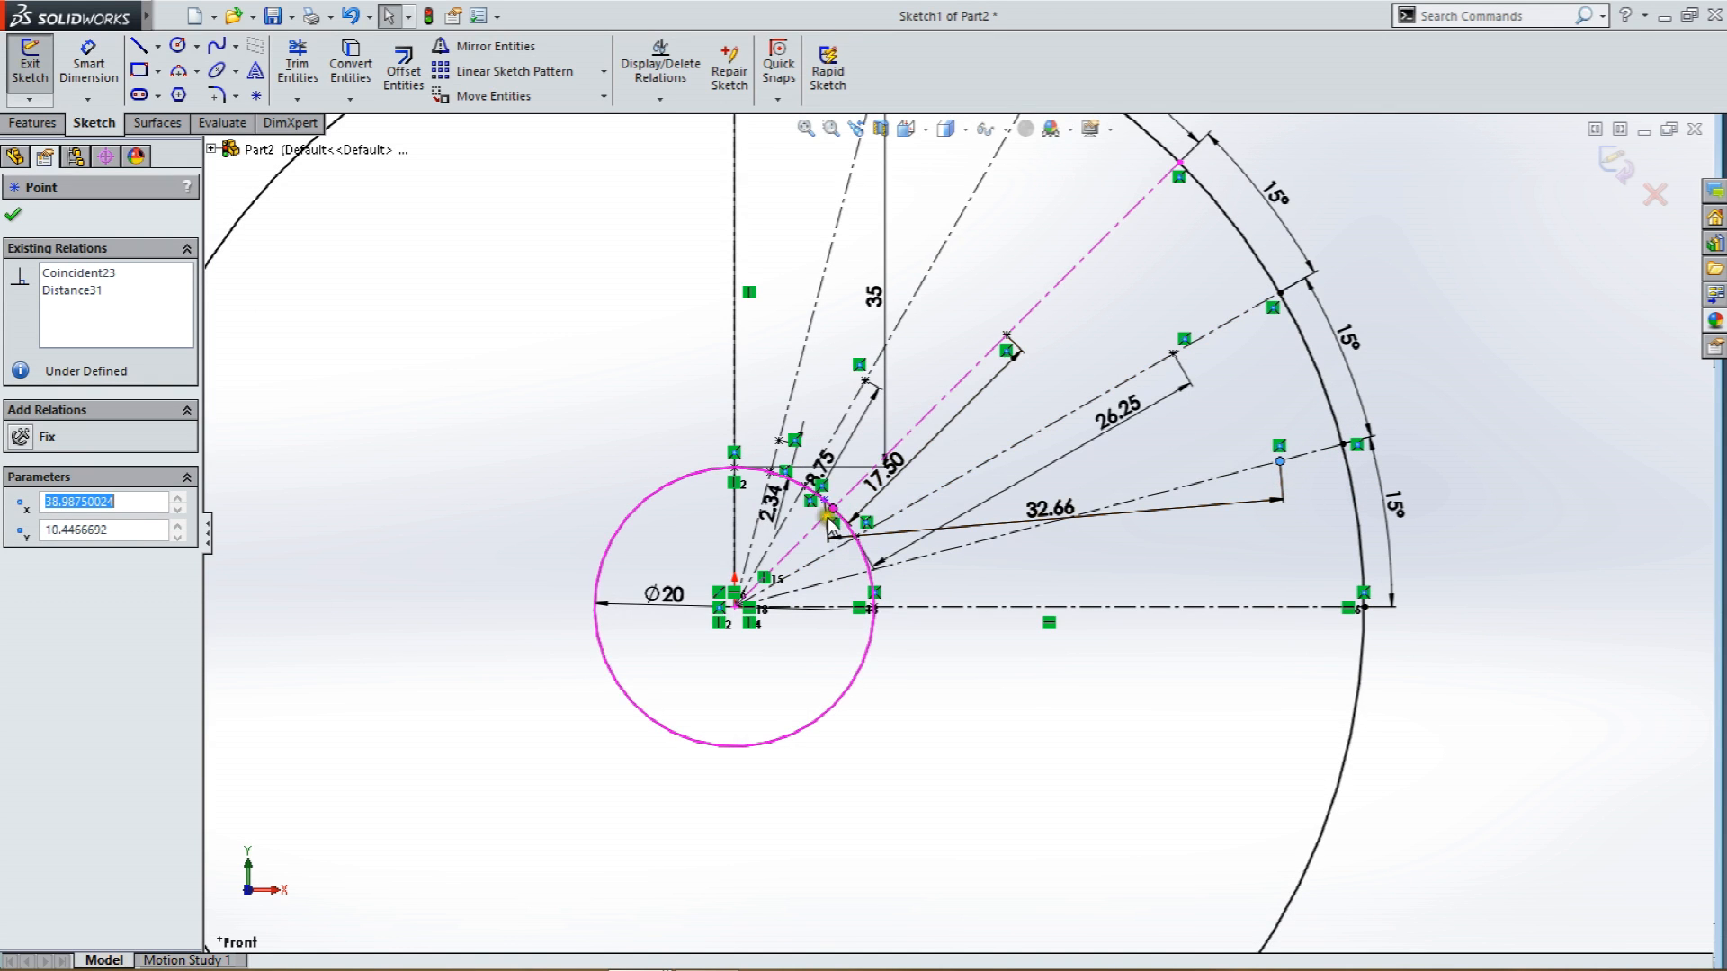
mouse_move(817, 493)
mouse_down()
mouse_move(833, 487)
mouse_move(936, 612)
mouse_move(924, 624)
mouse_up()
scroll(841, 490, down, 3)
key(Escape)
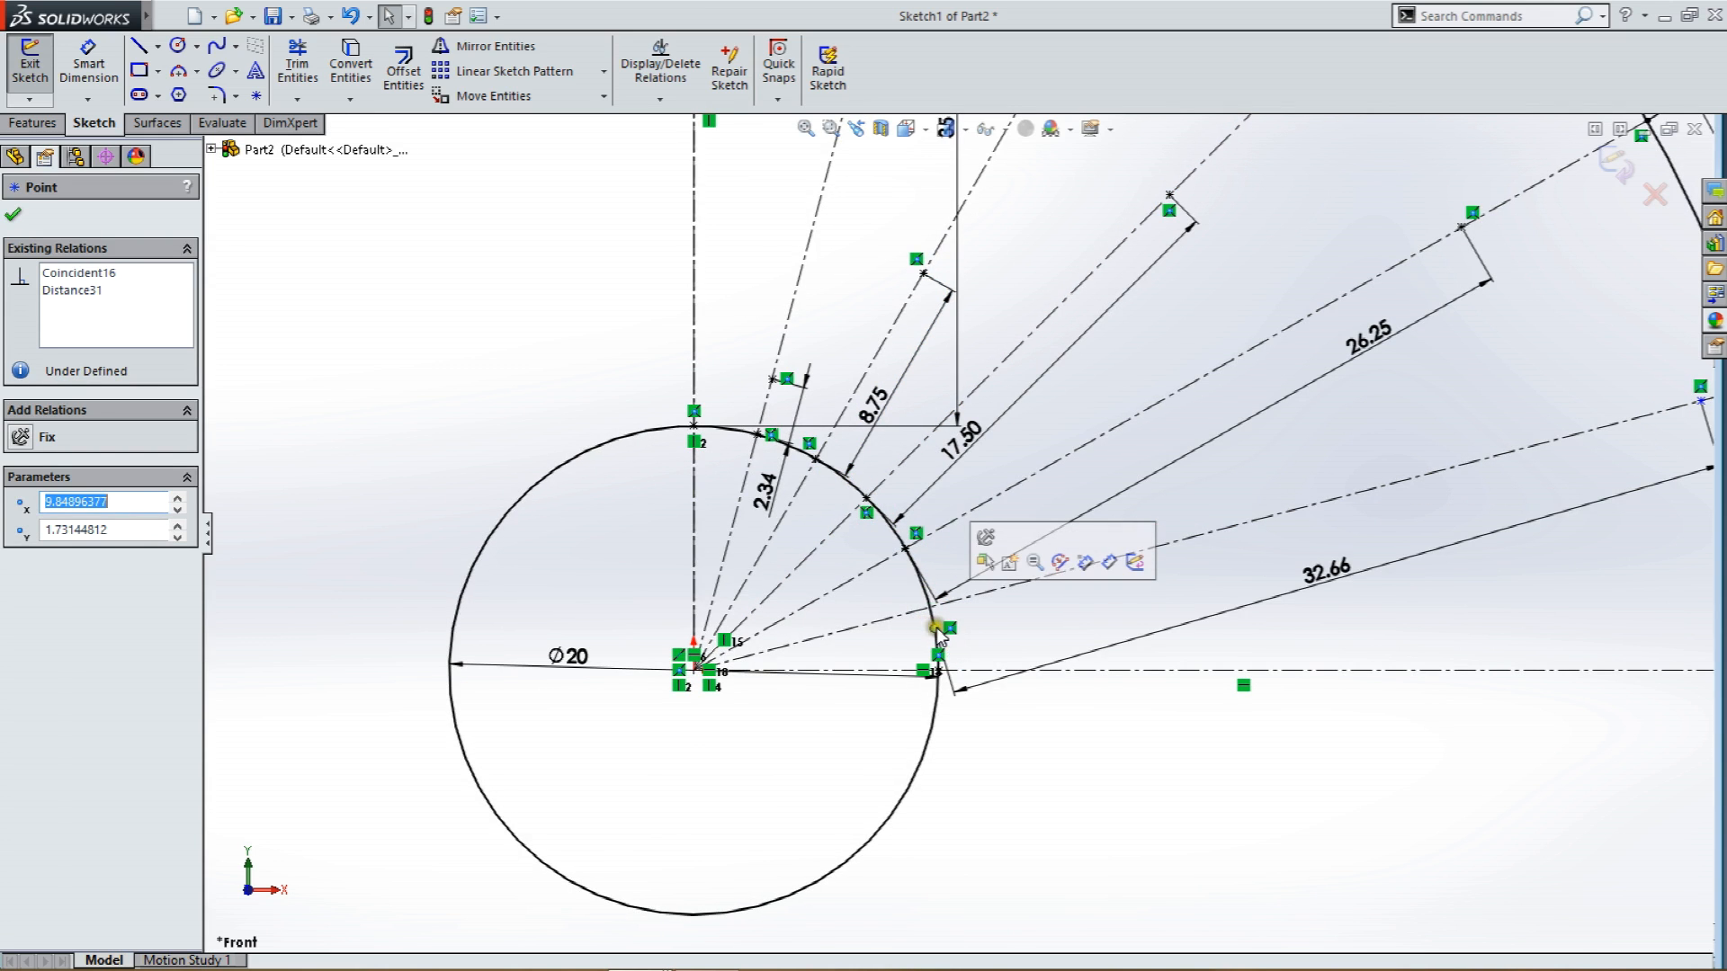
ctrl+click(917, 613)
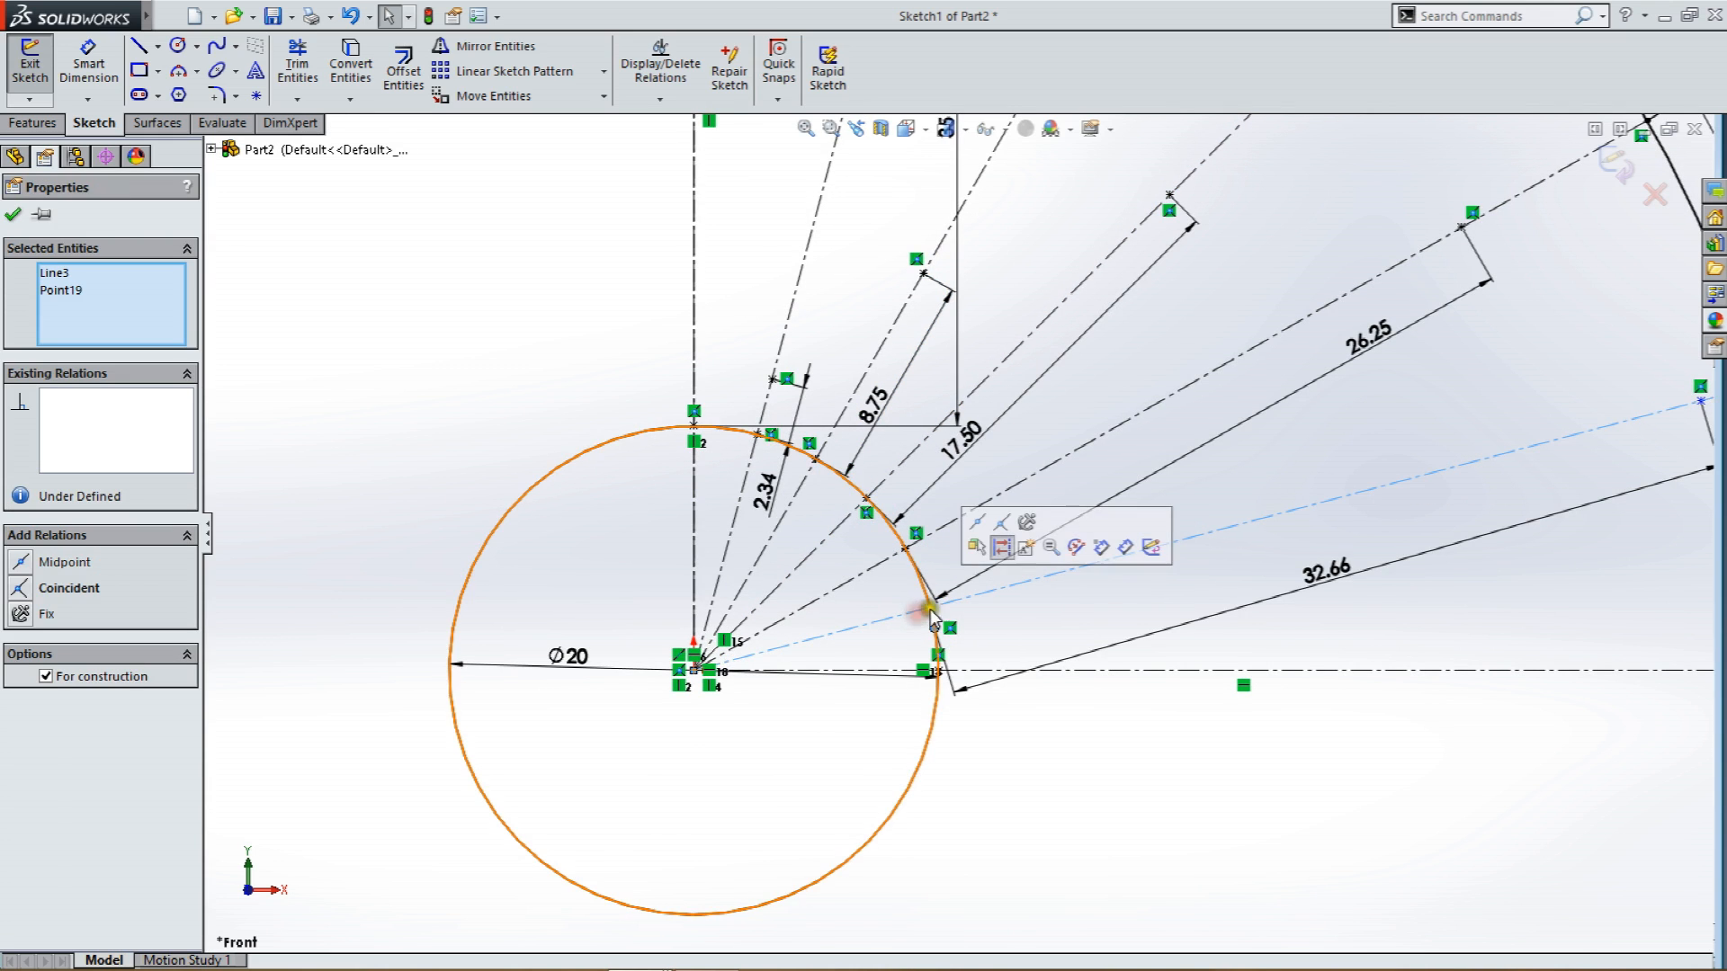
click(1004, 537)
click(1034, 774)
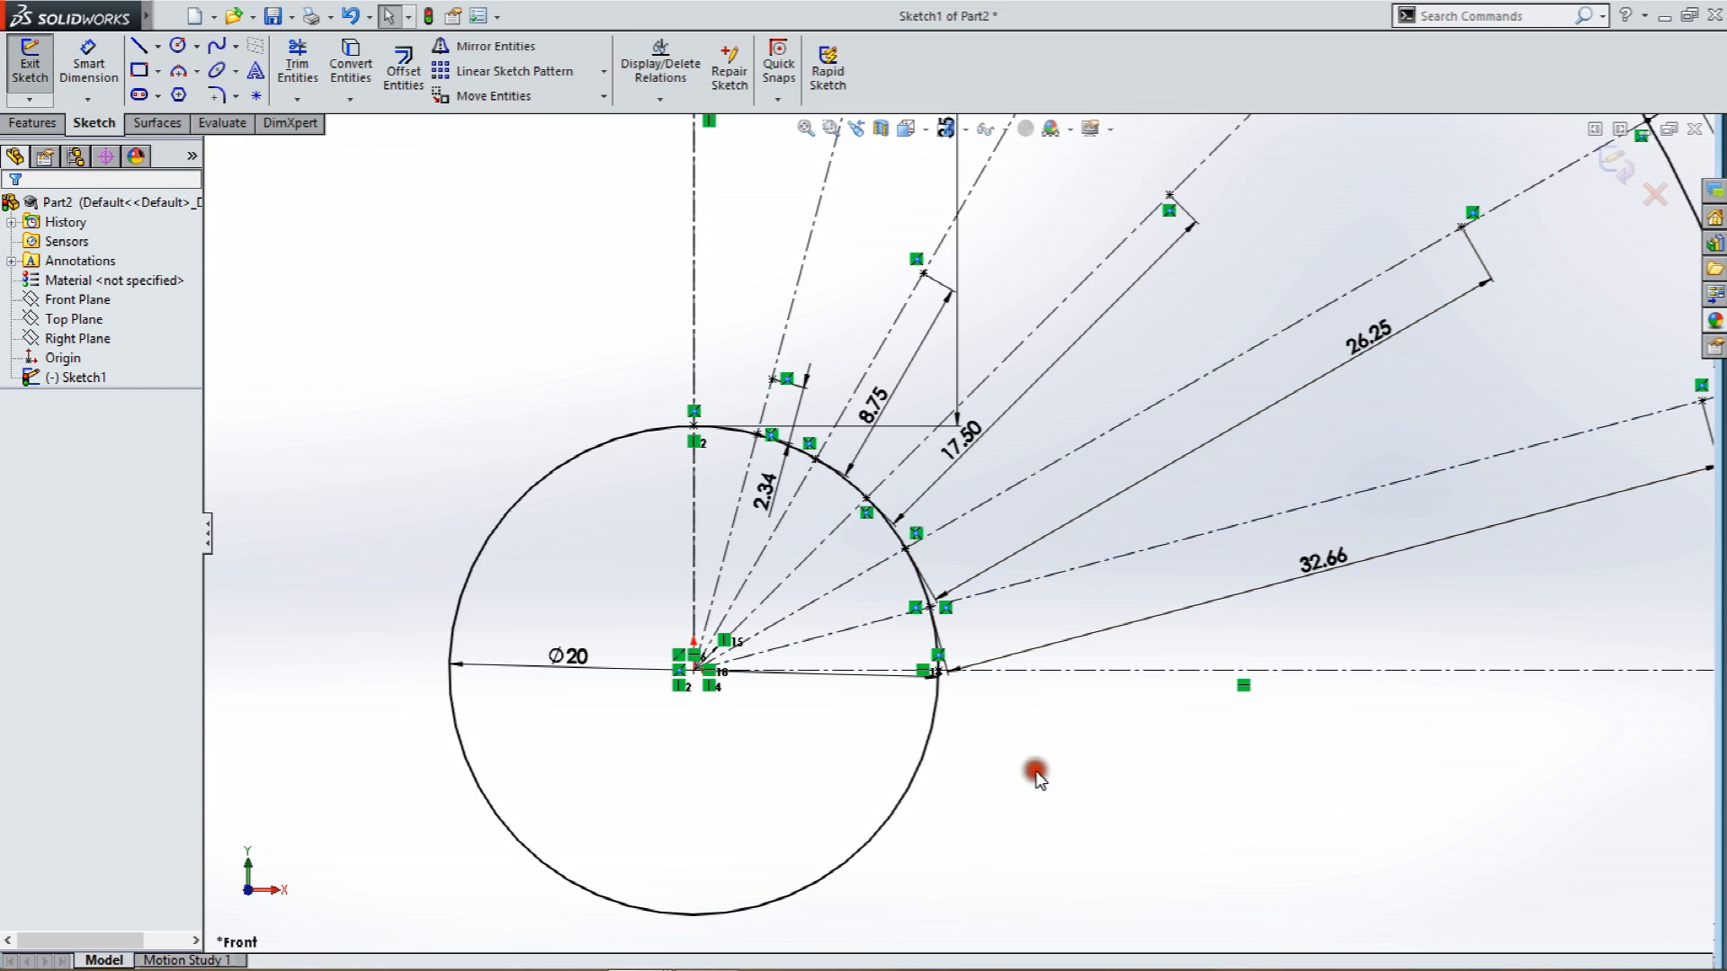
Draw a spline from the 20 mm circle's top point through the five outer points to the large circle's intersection with the horizontal line.
scroll(1284, 578, up, 3)
scroll(1179, 429, up, 1)
scroll(1035, 340, down, 1)
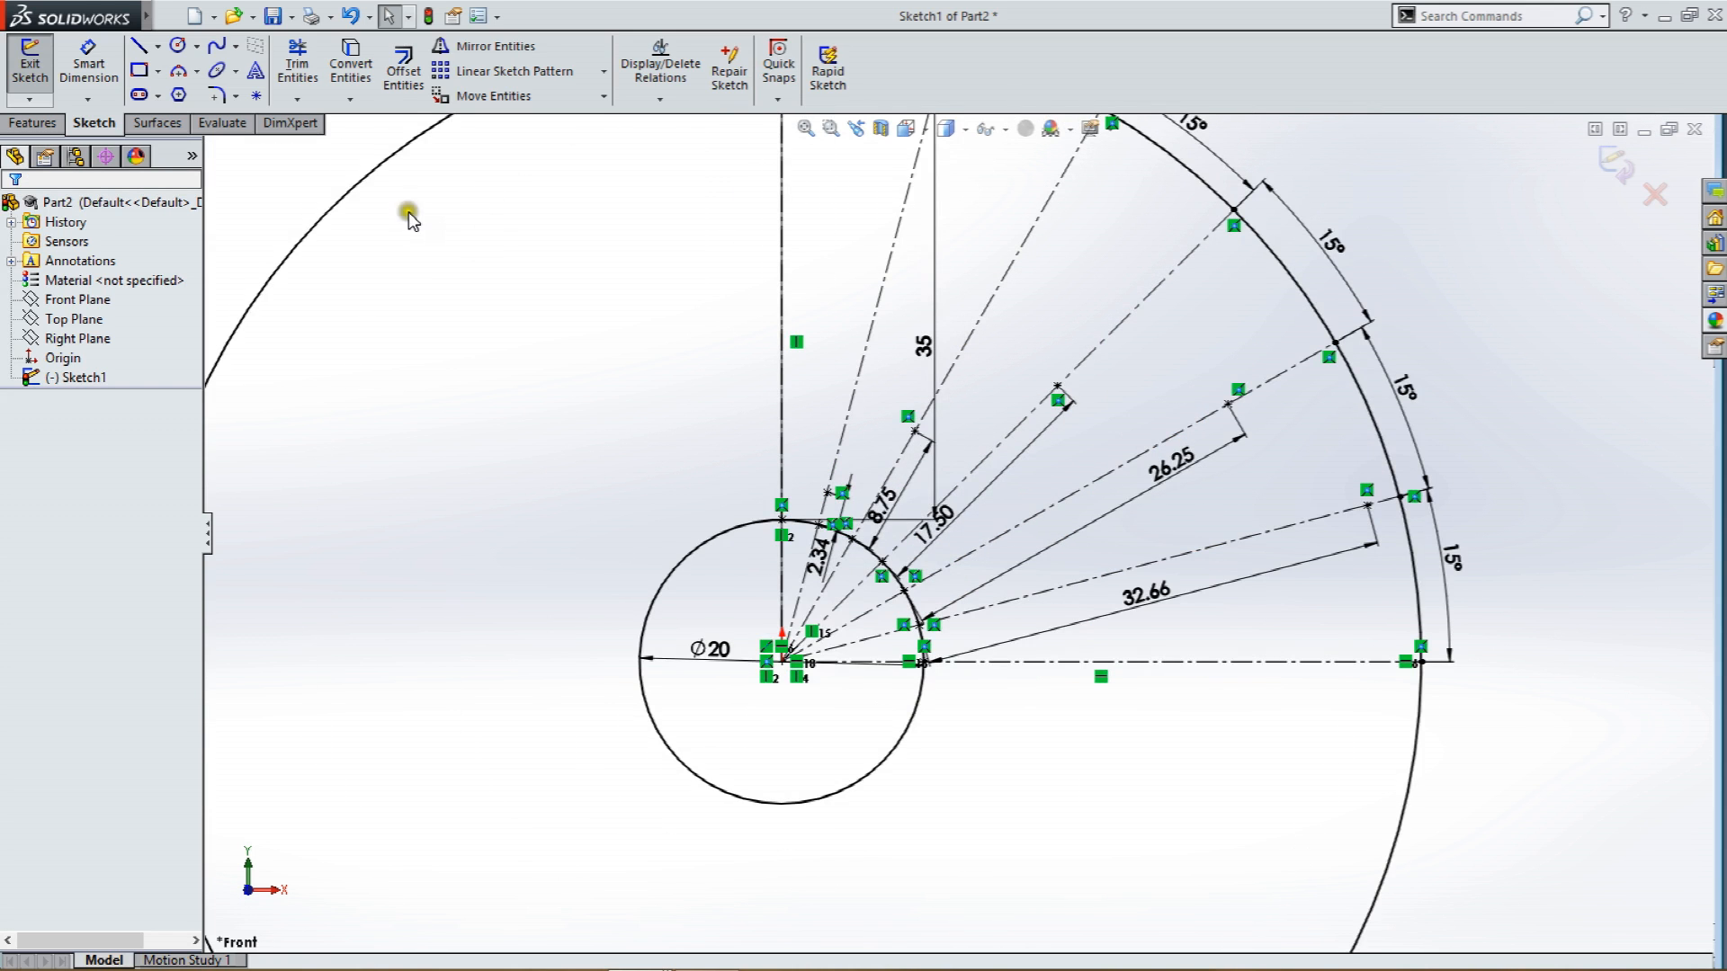
click(215, 50)
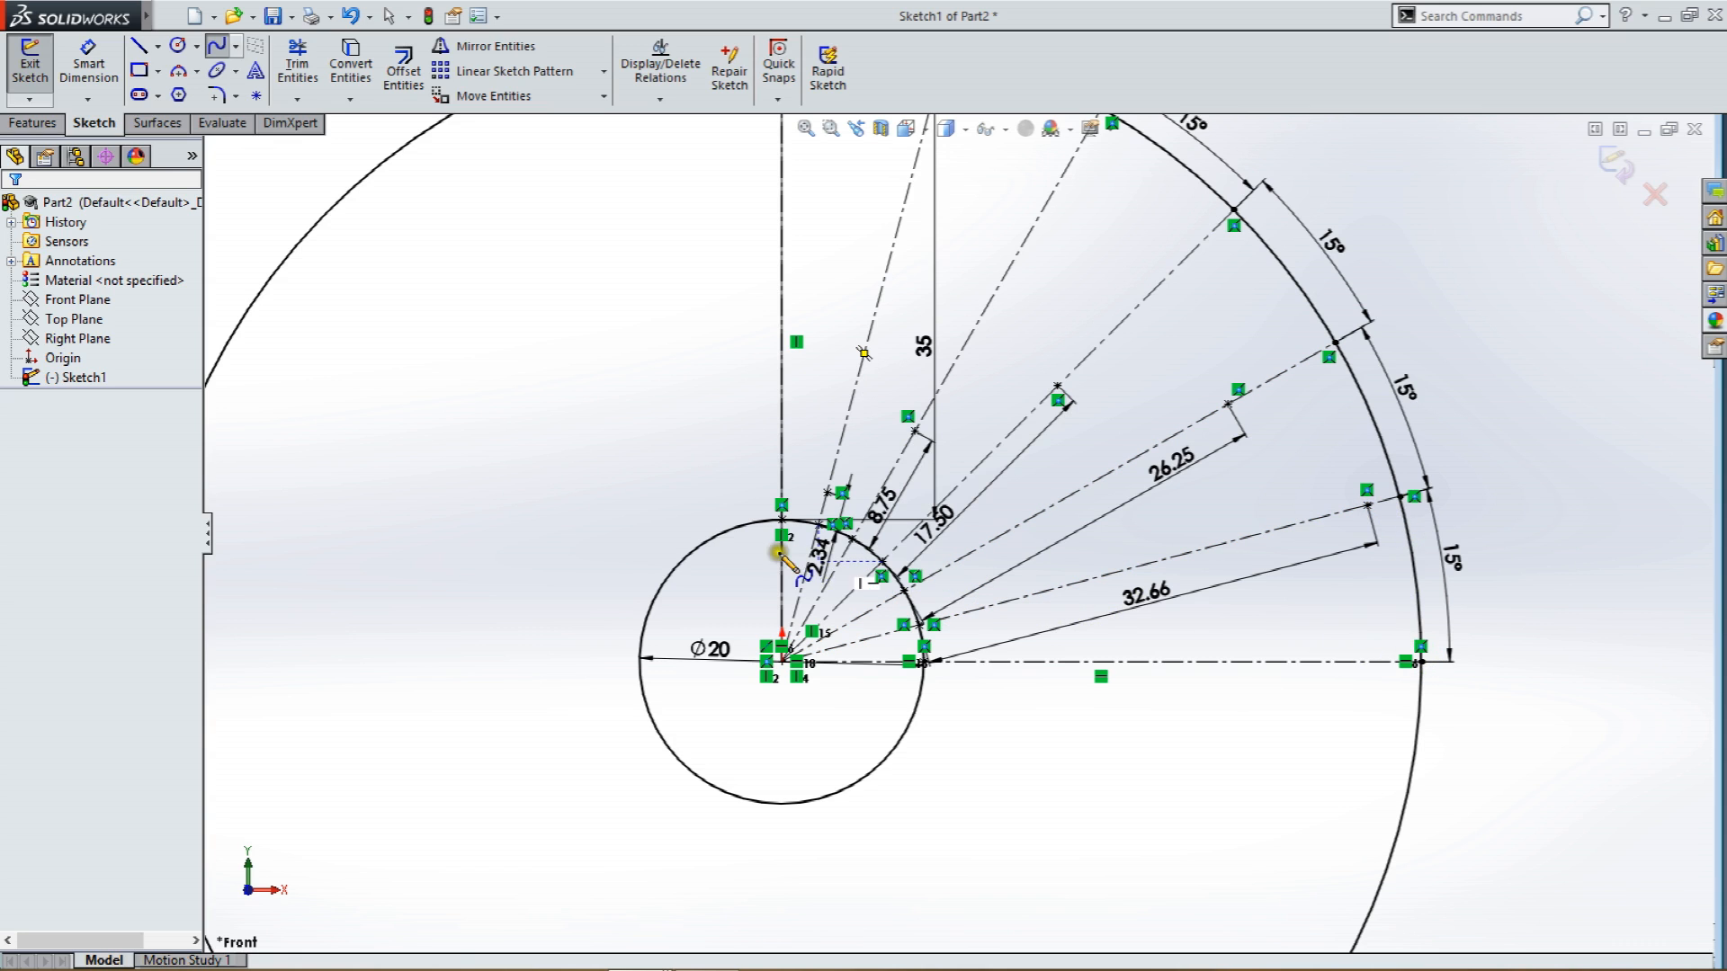
click(781, 520)
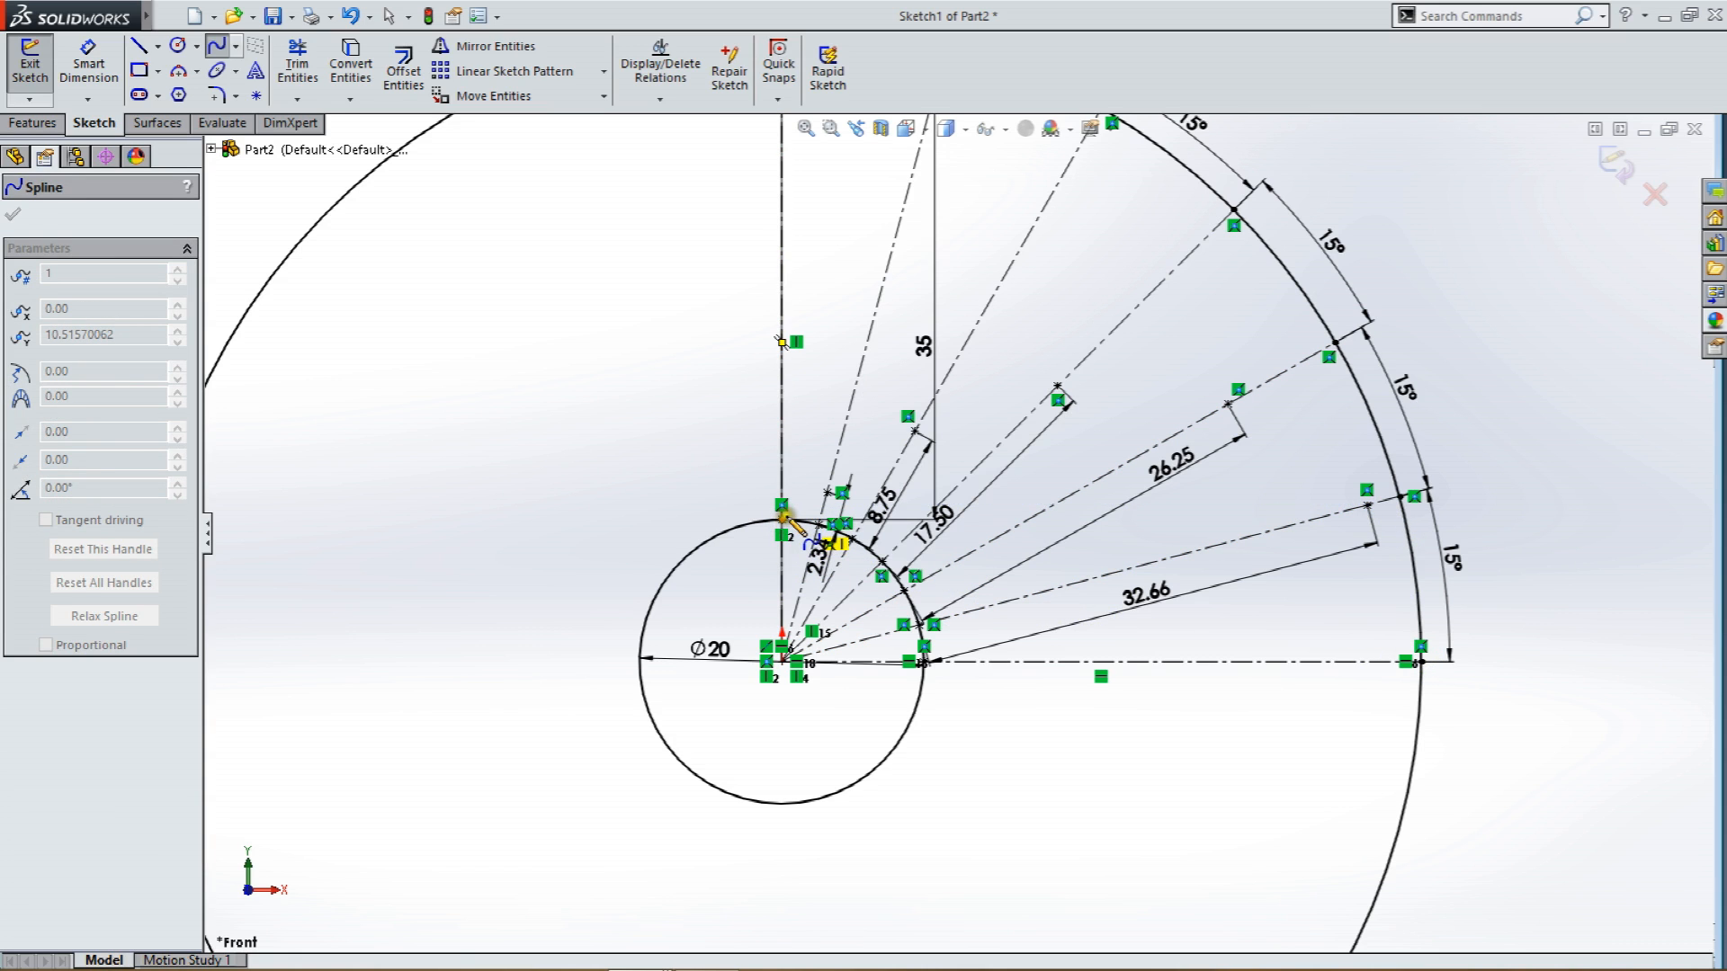
click(828, 493)
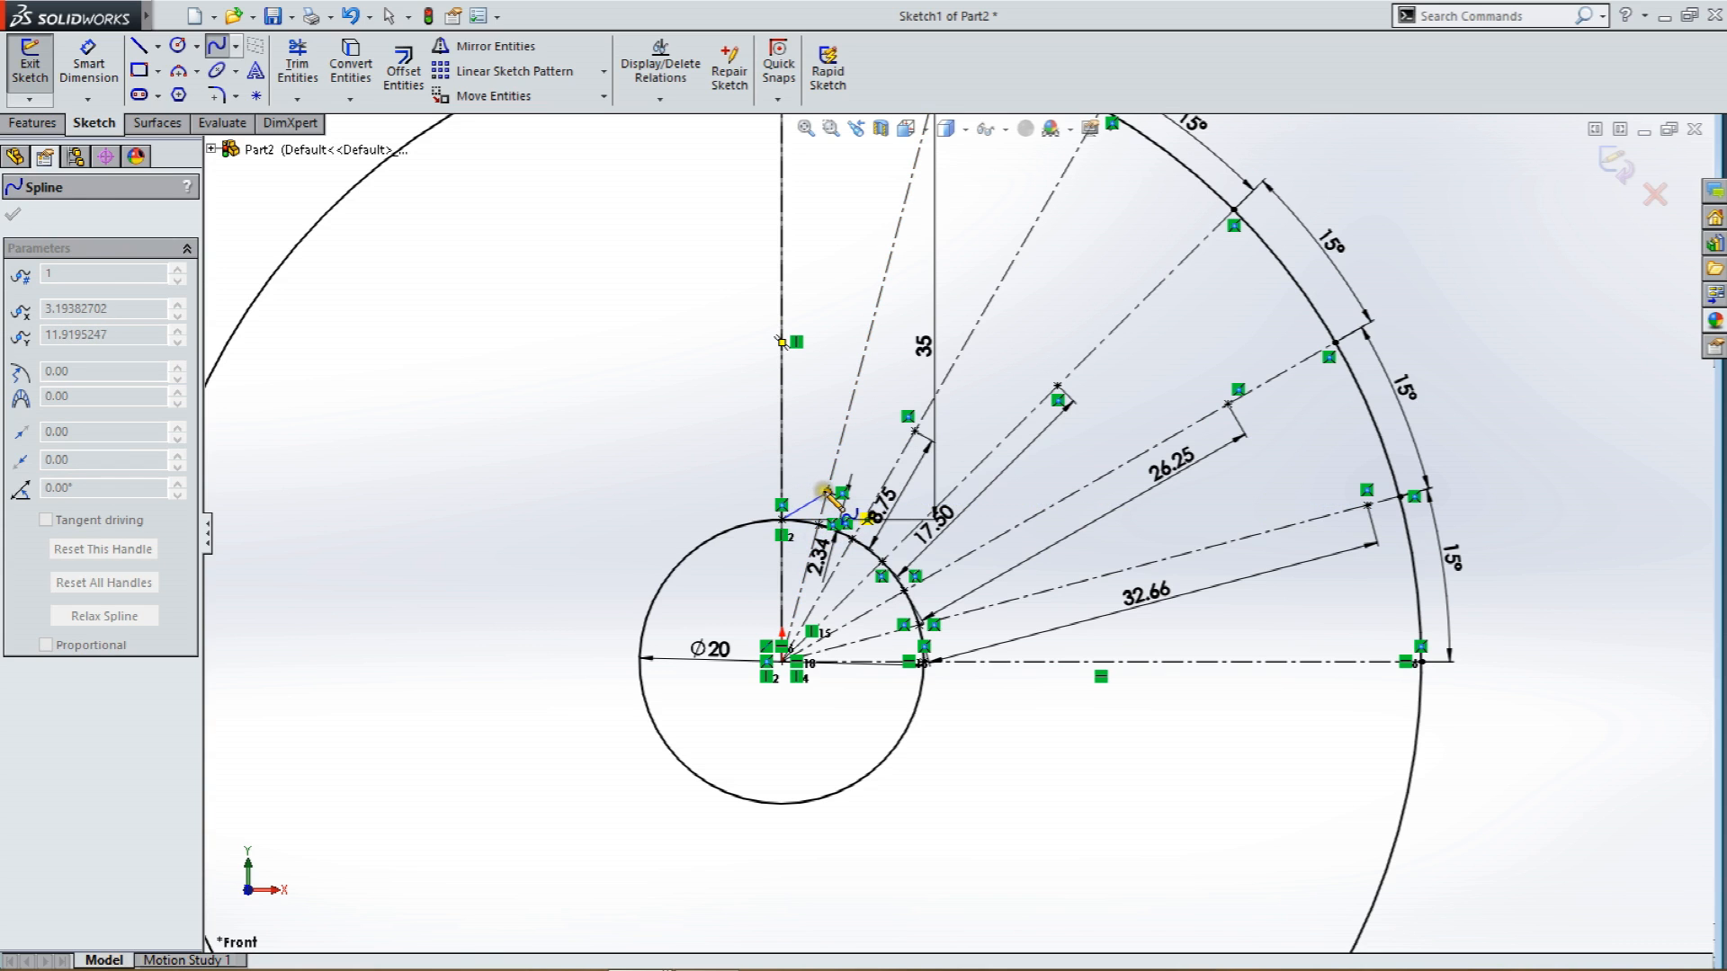
click(914, 431)
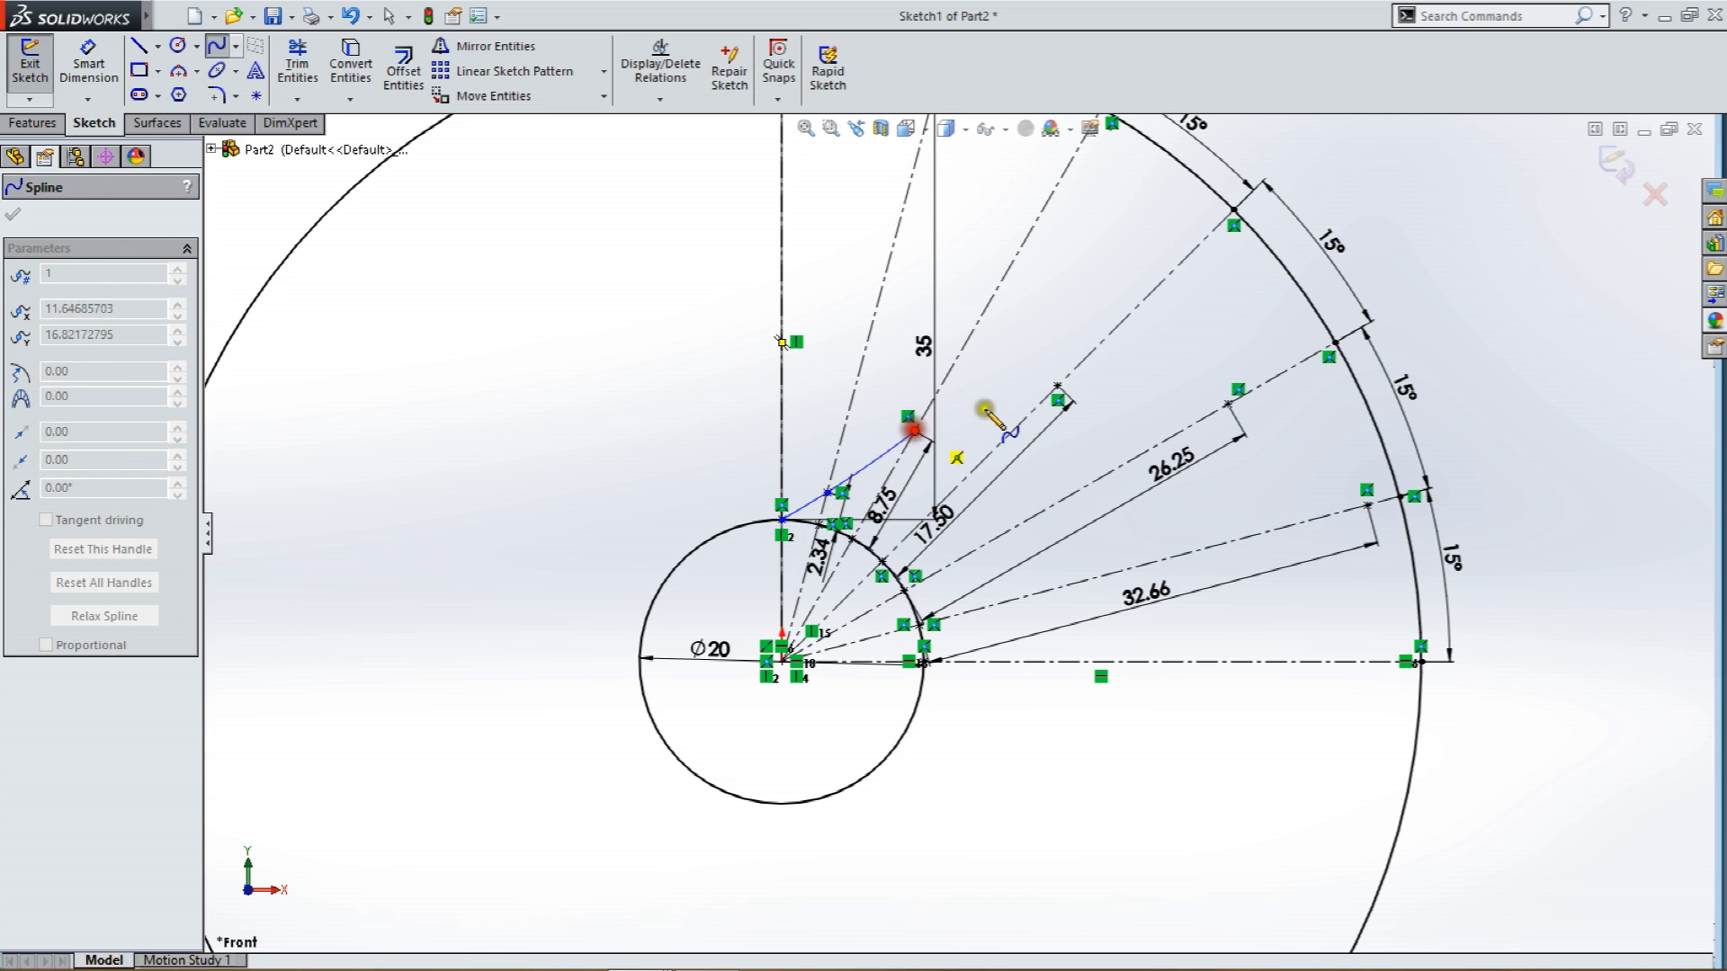
click(1057, 387)
click(1227, 403)
click(1367, 505)
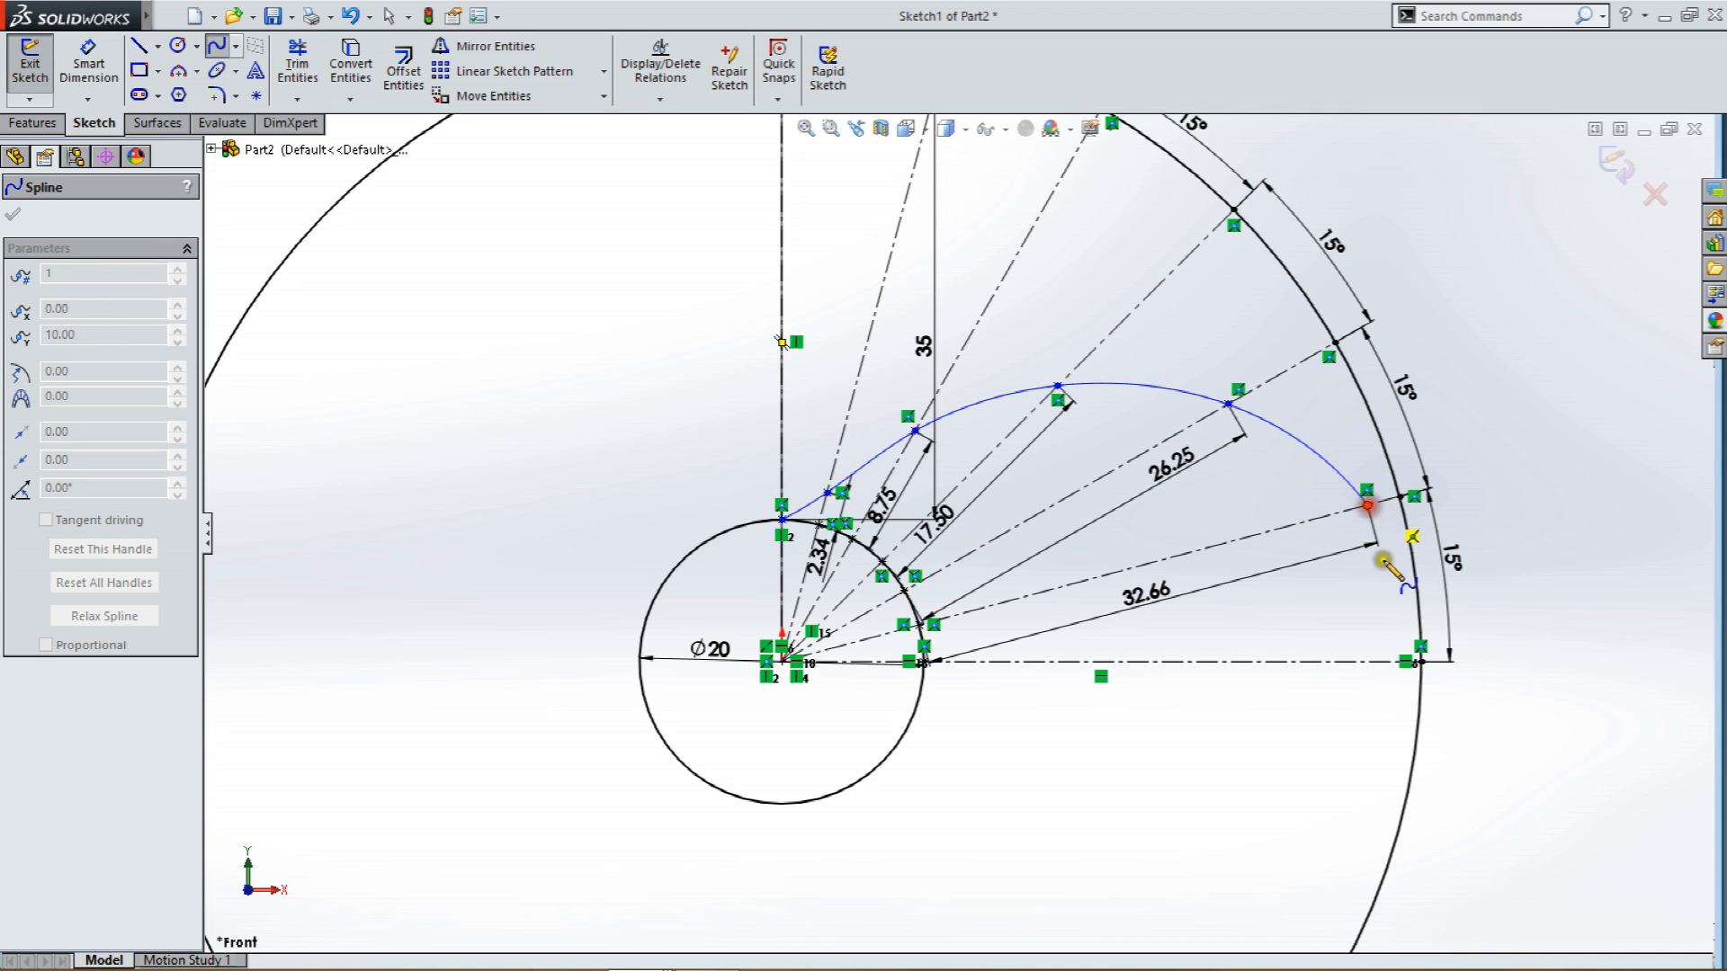
double_click(1420, 662)
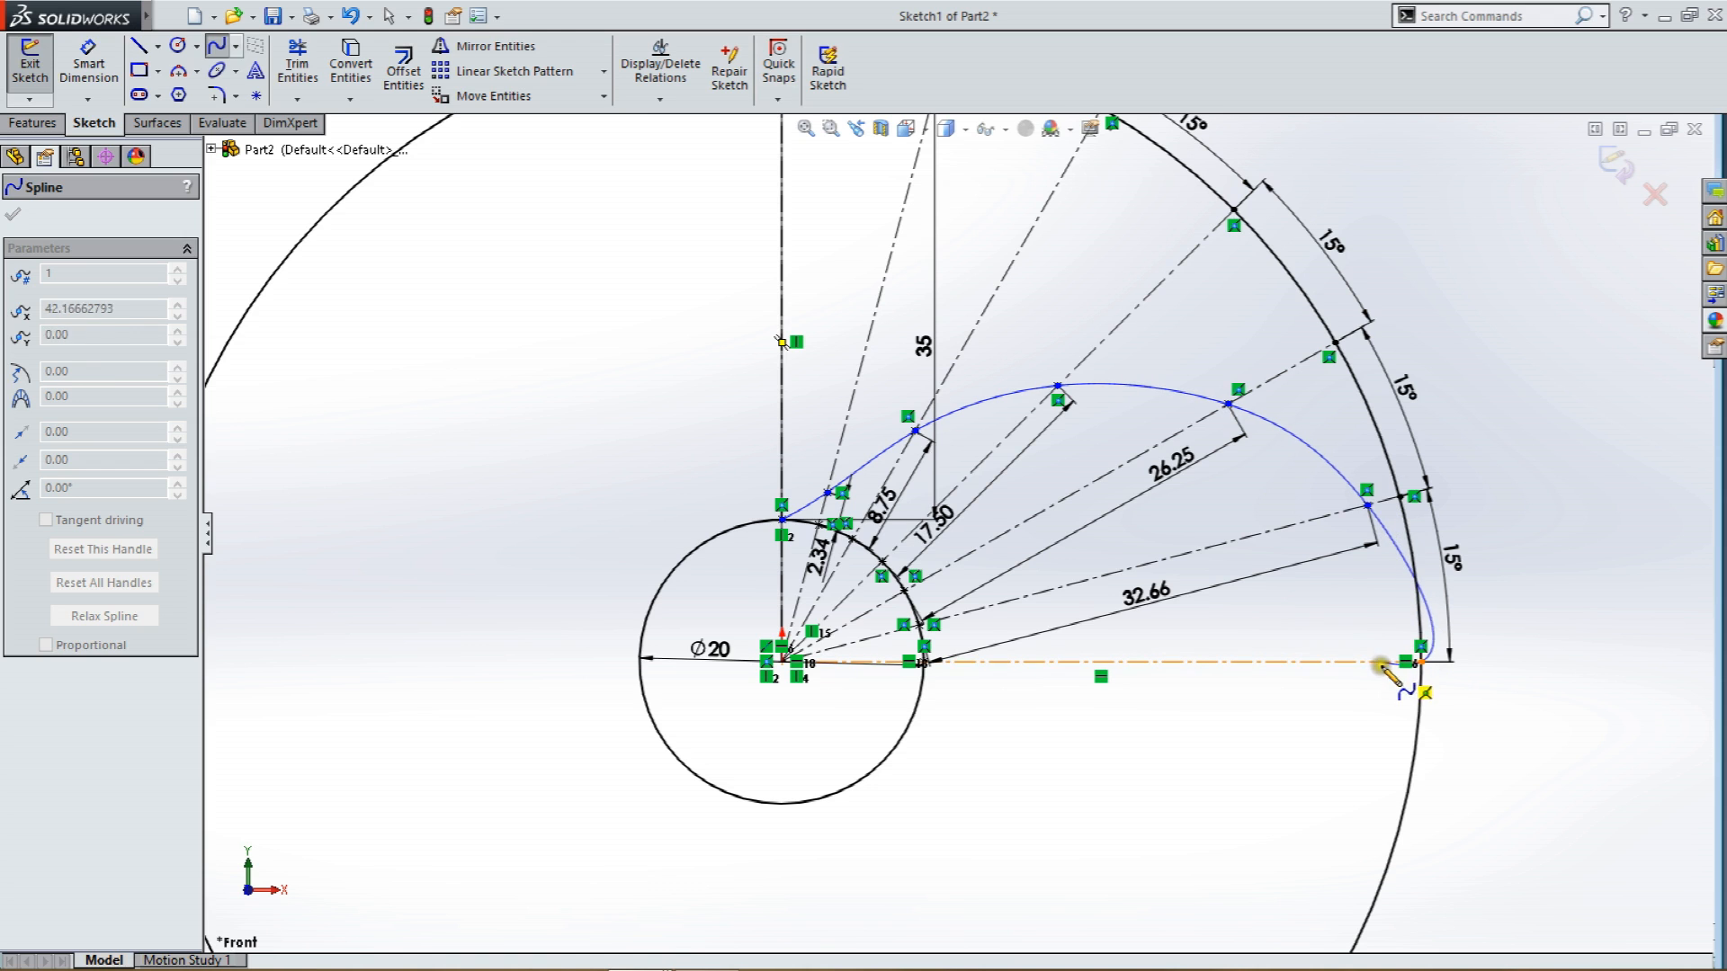
key(Escape)
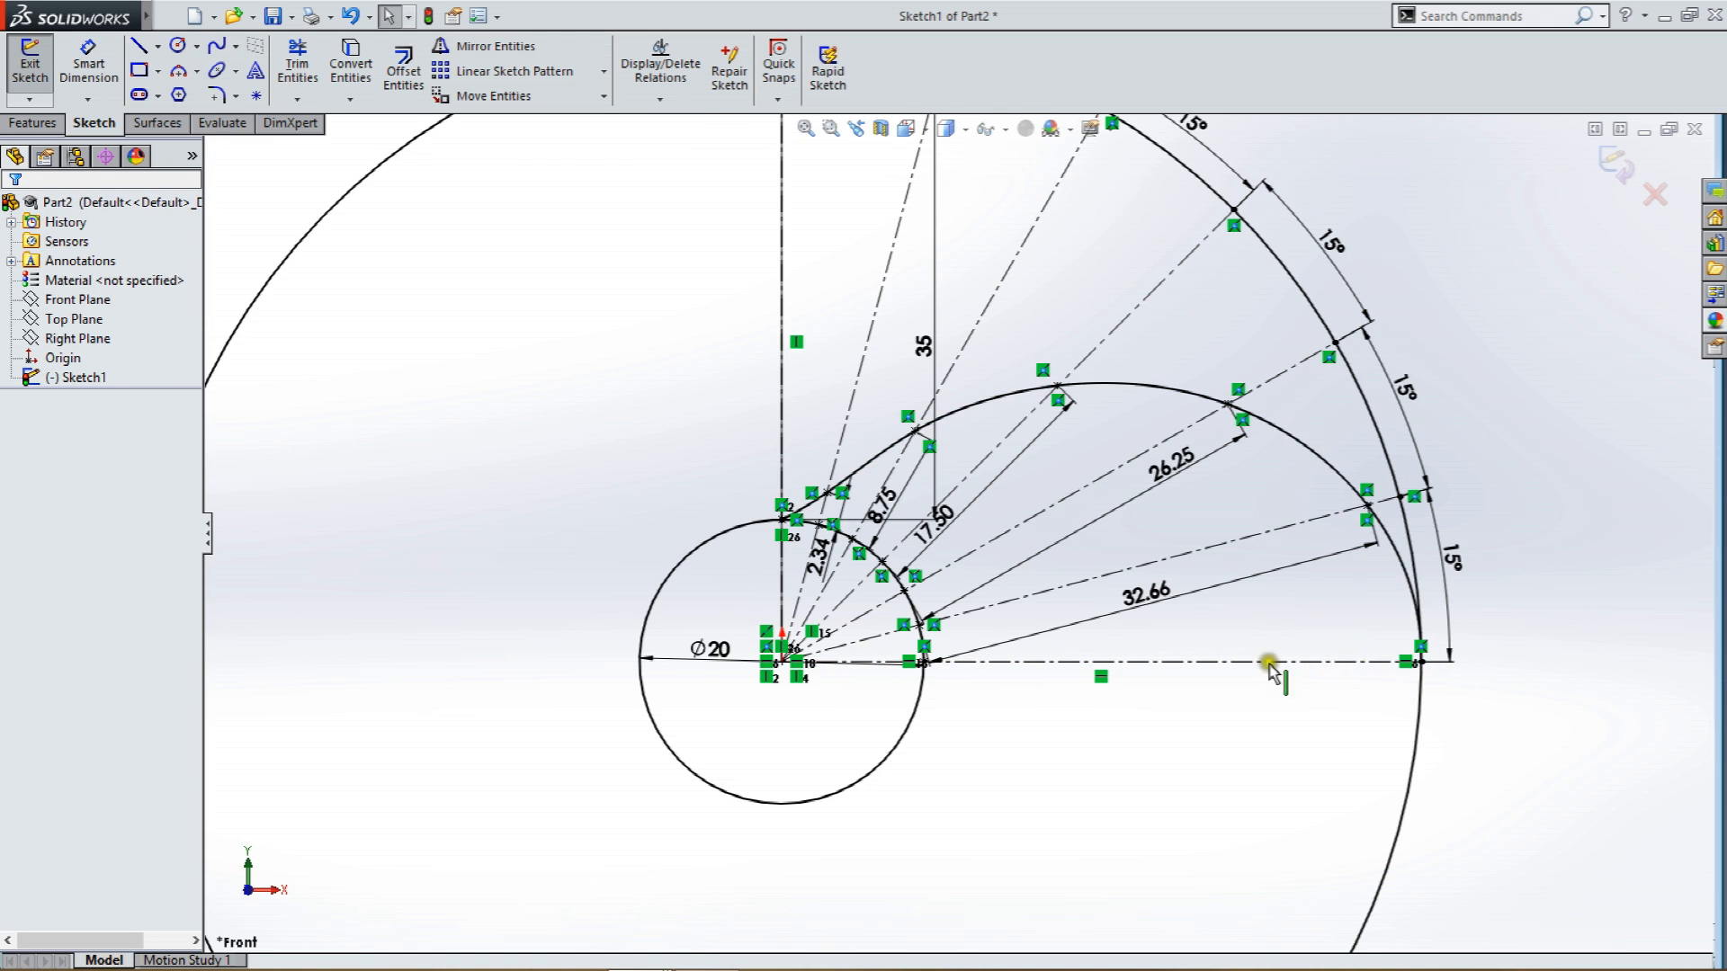
Convert the large outer circle to construction geometry.
scroll(1268, 666, up, 3)
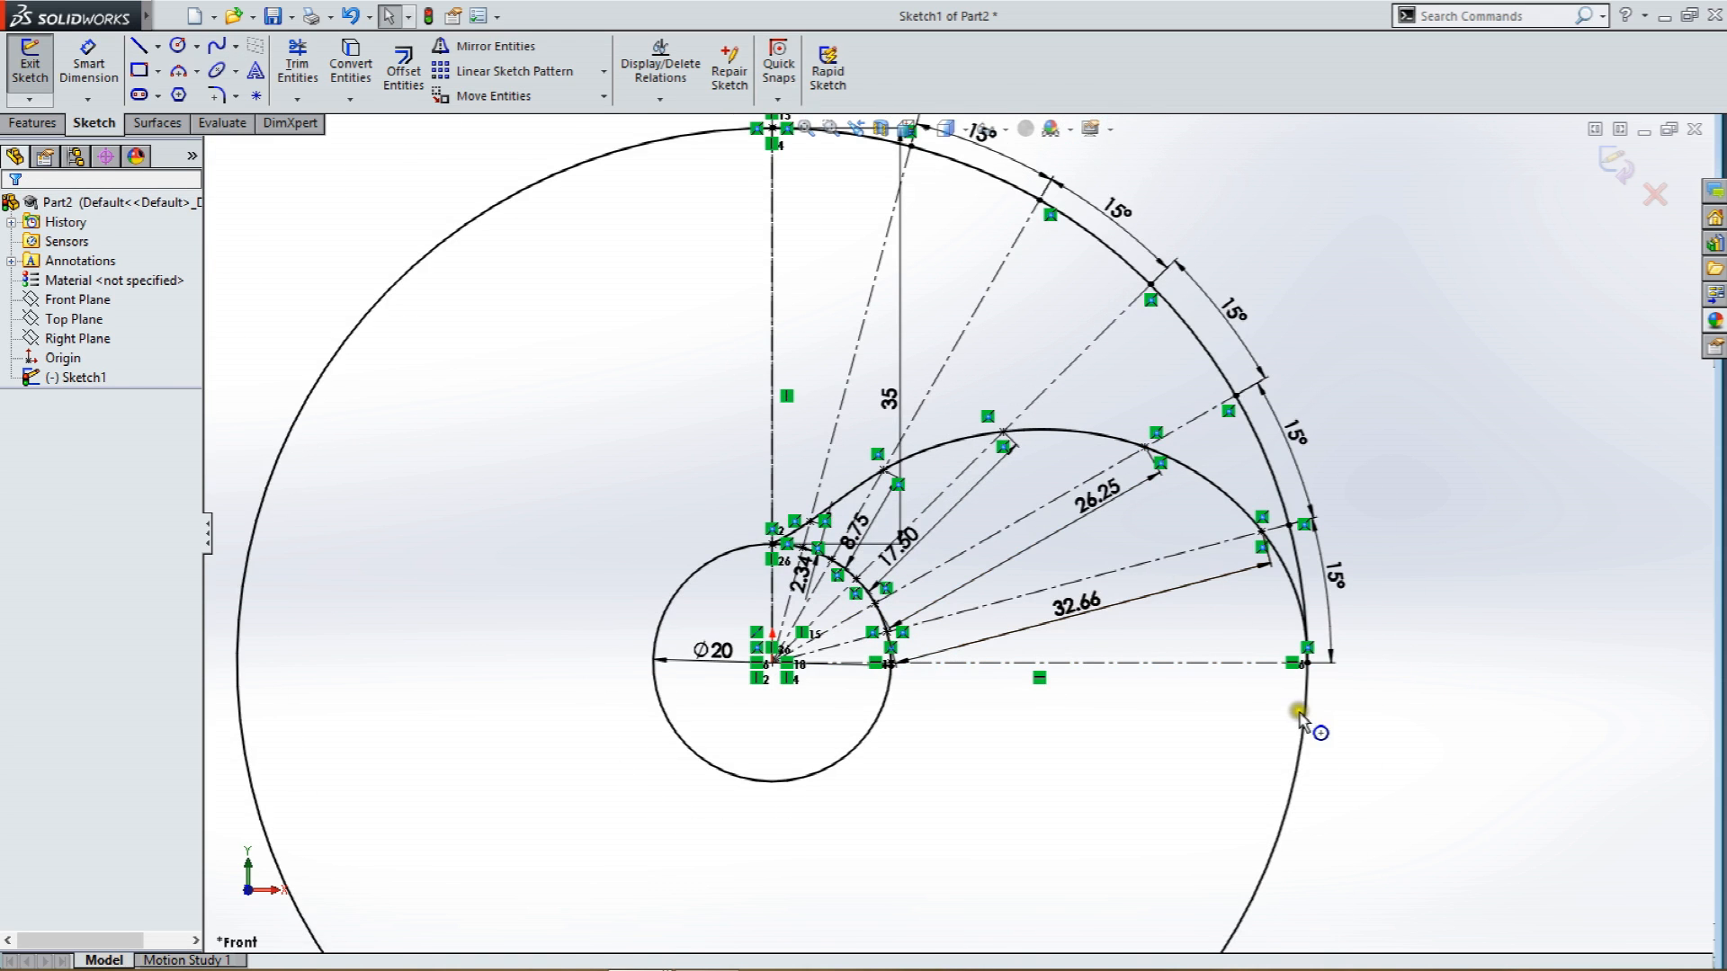
click(1295, 720)
right_click(1298, 715)
right_click(1340, 372)
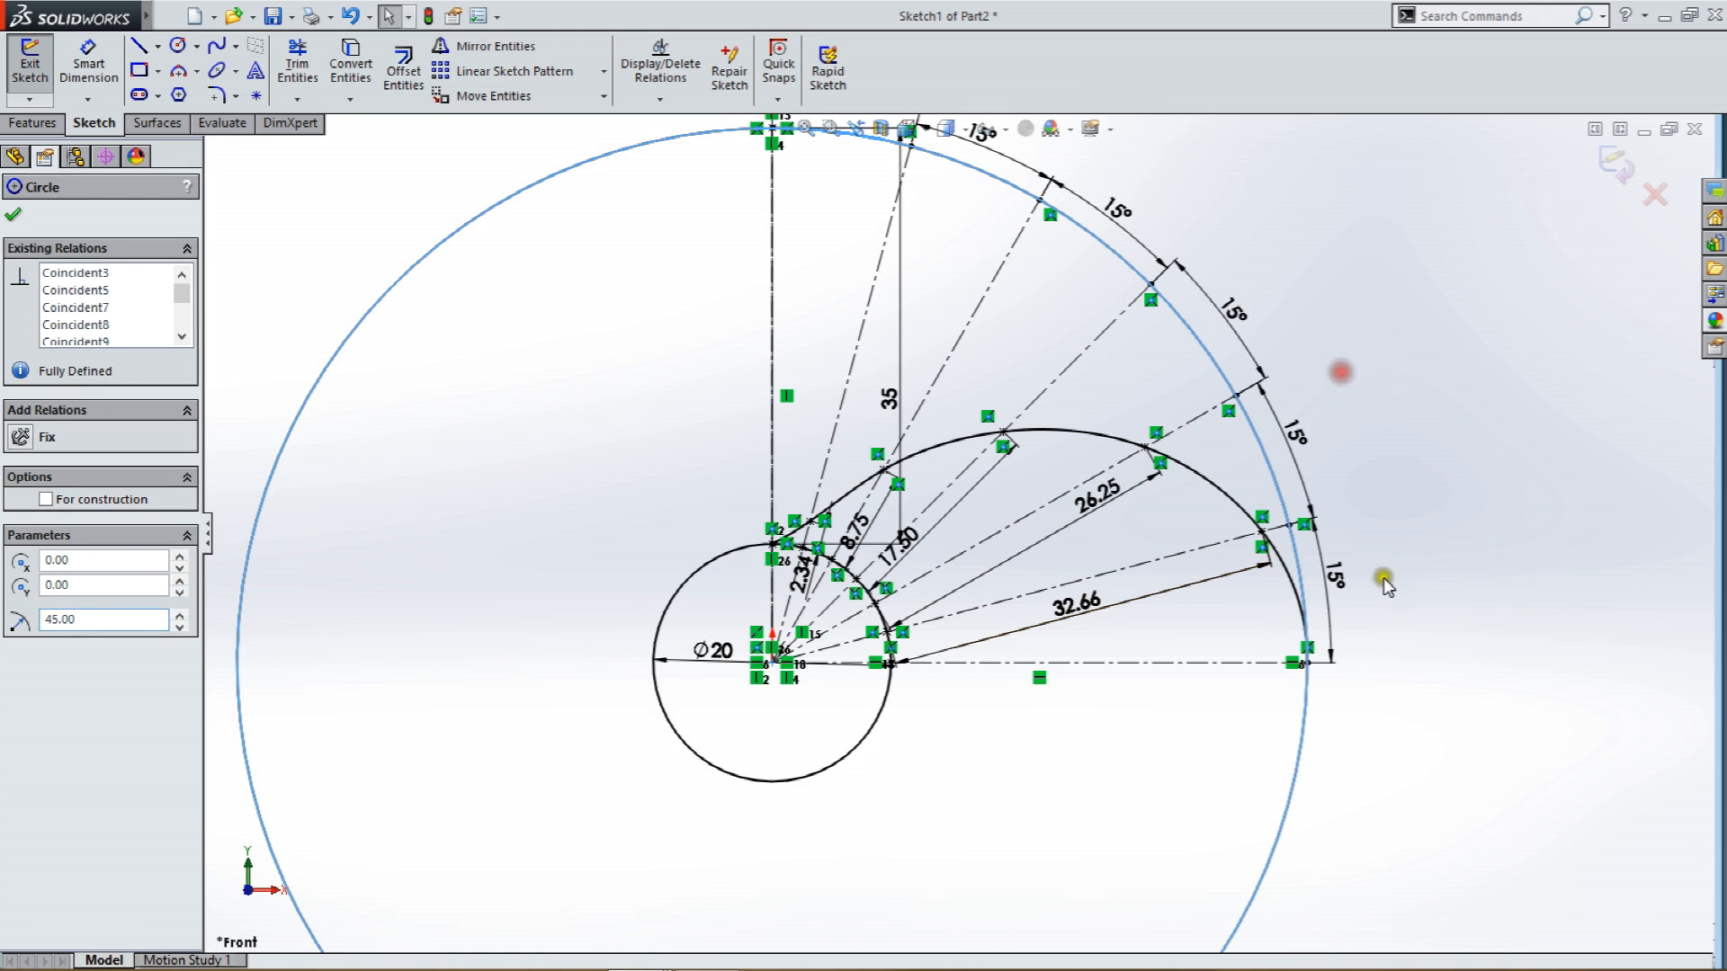
click(1418, 674)
scroll(1418, 674, up, 2)
scroll(1120, 614, down, 1)
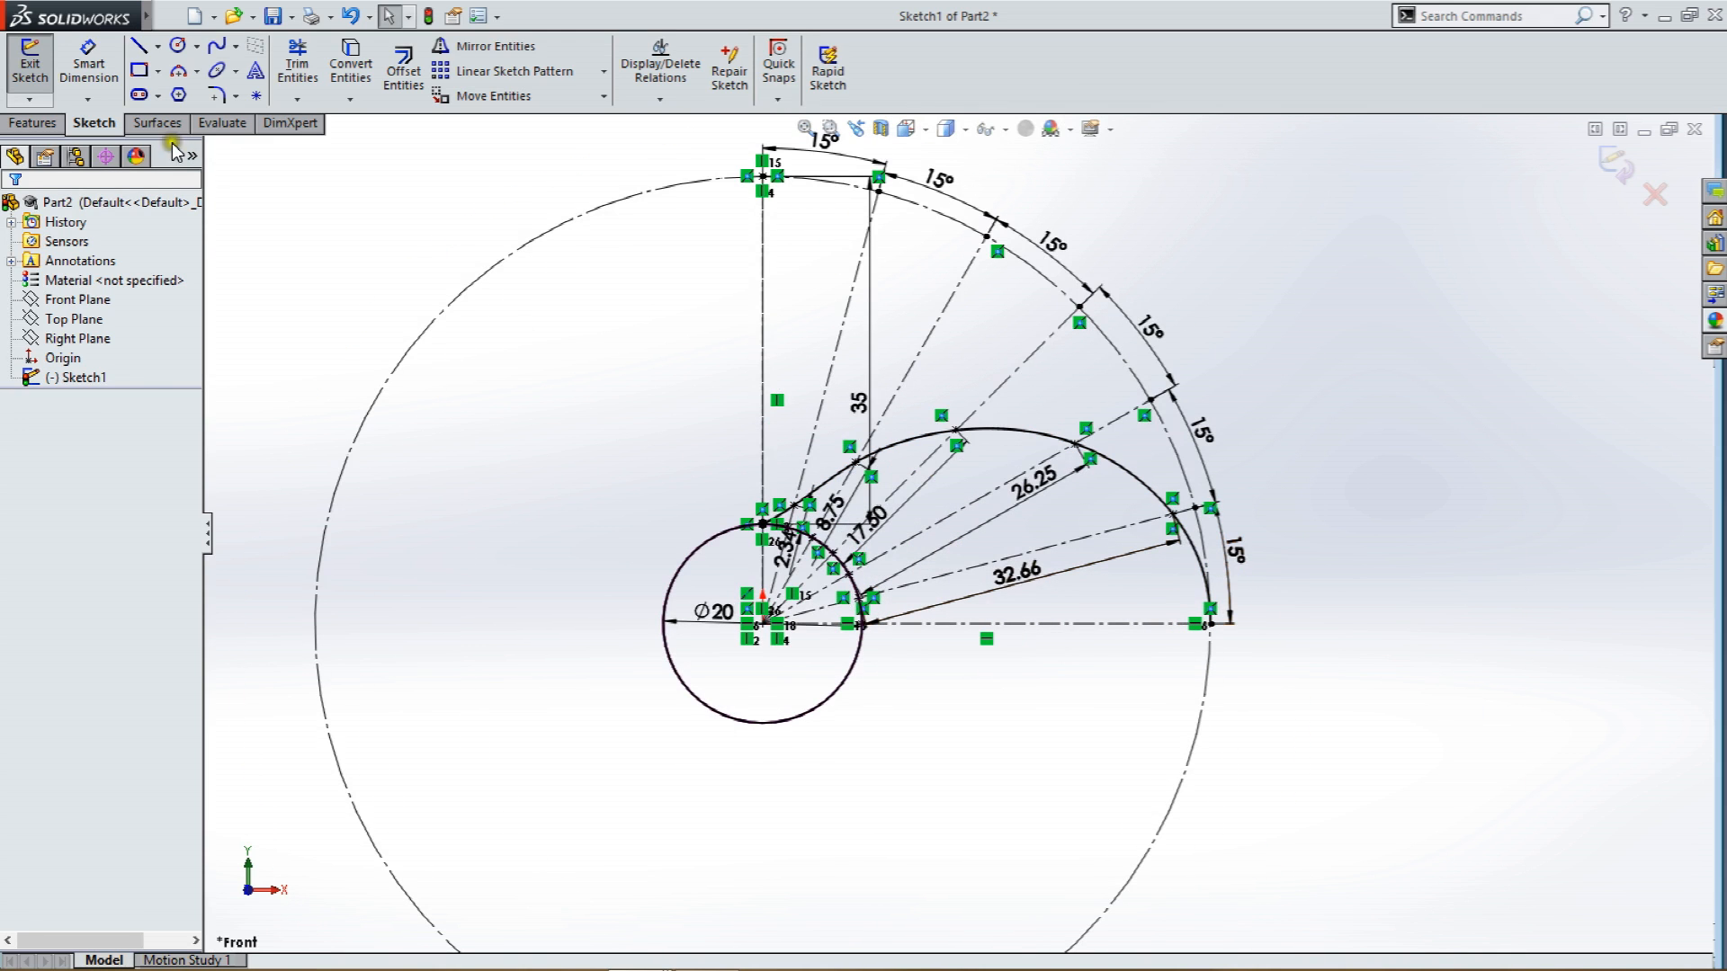
Draw a circle of about 50.6 mm radius centred on the origin, outside the construction circle, consulting the Total Assembly for reference.
click(177, 47)
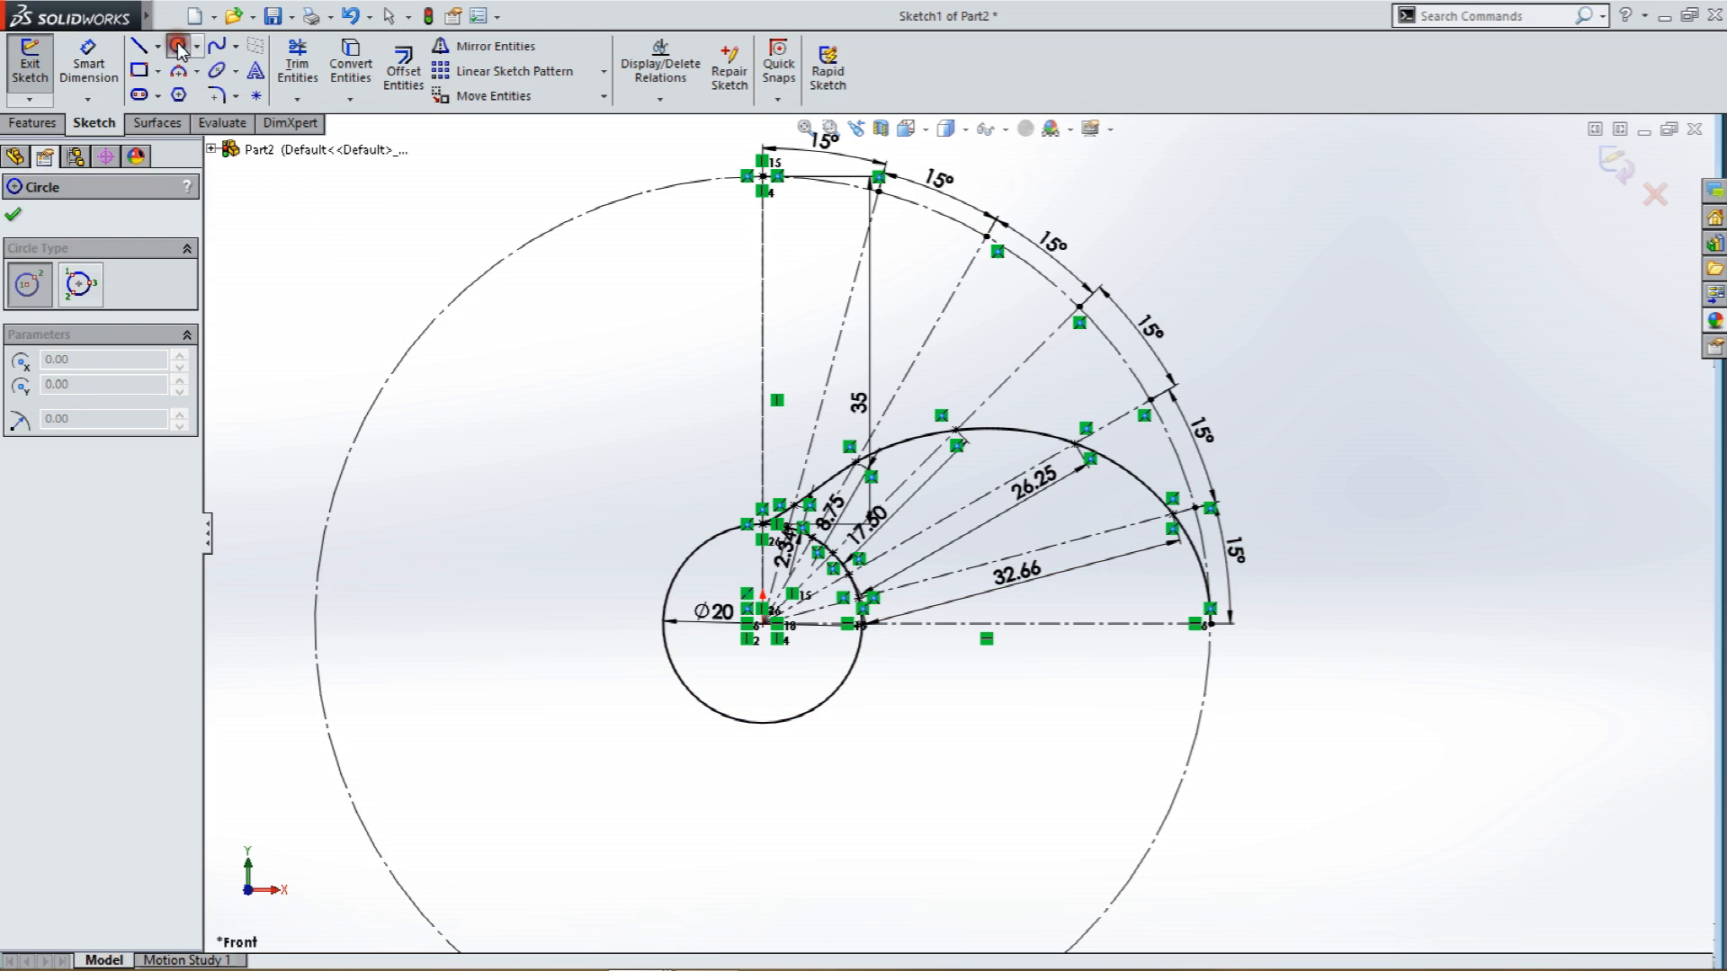
click(764, 624)
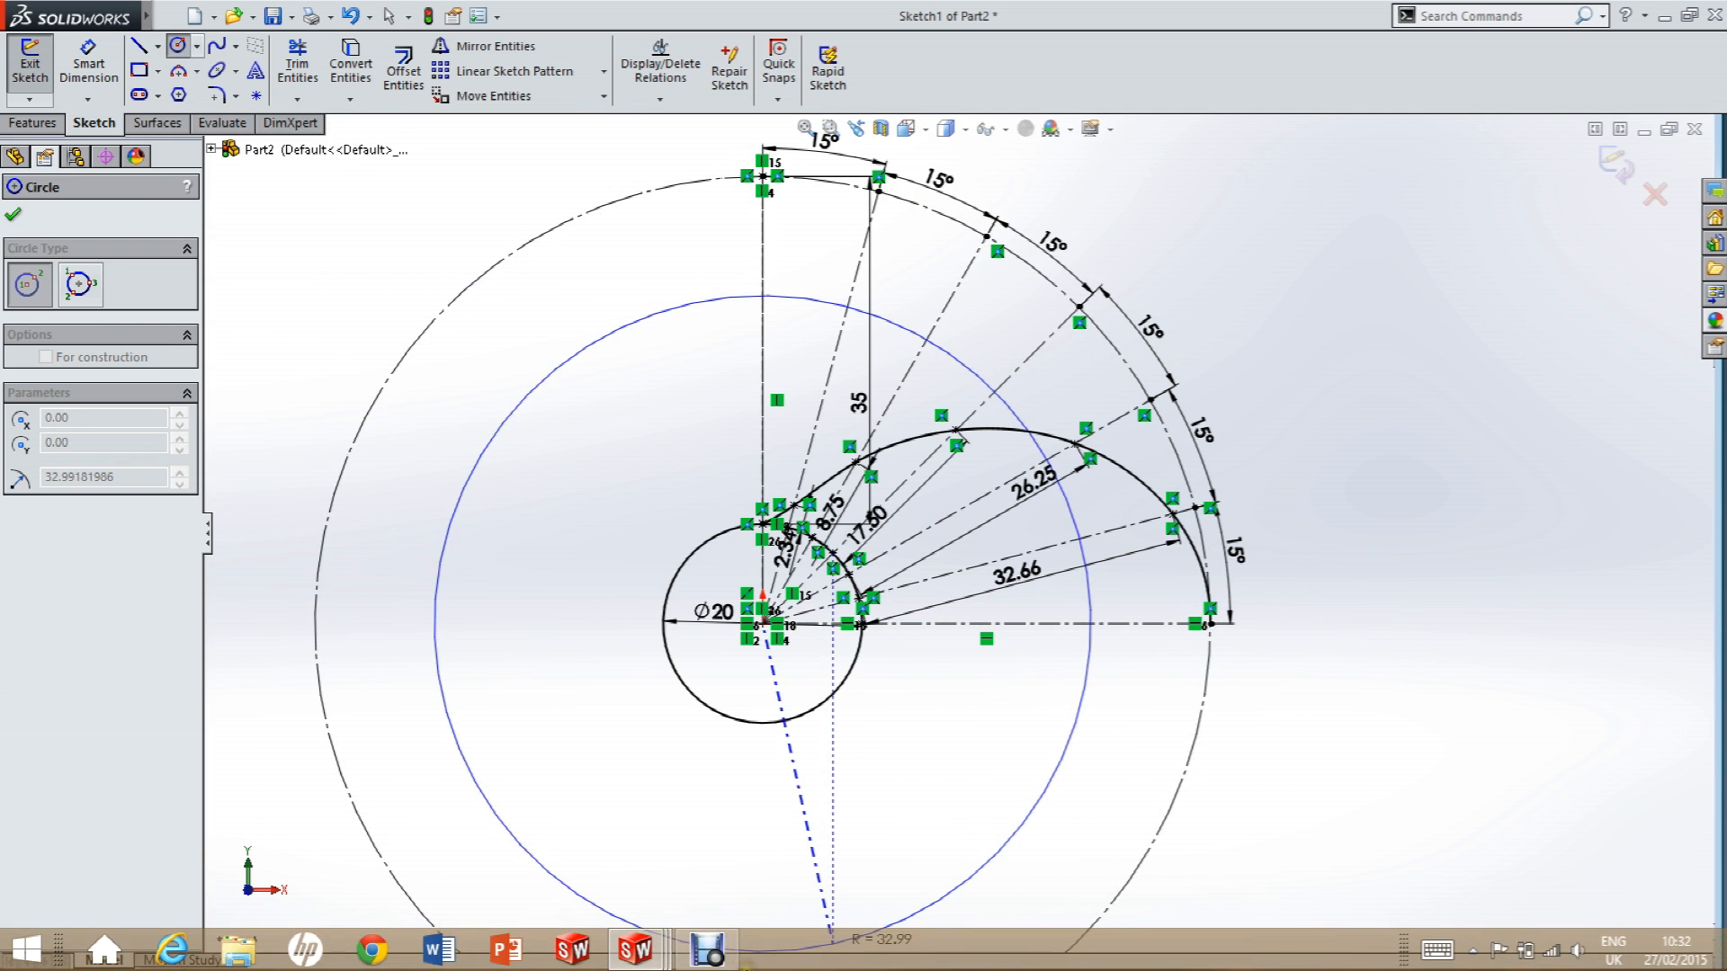
mouse_move(651, 957)
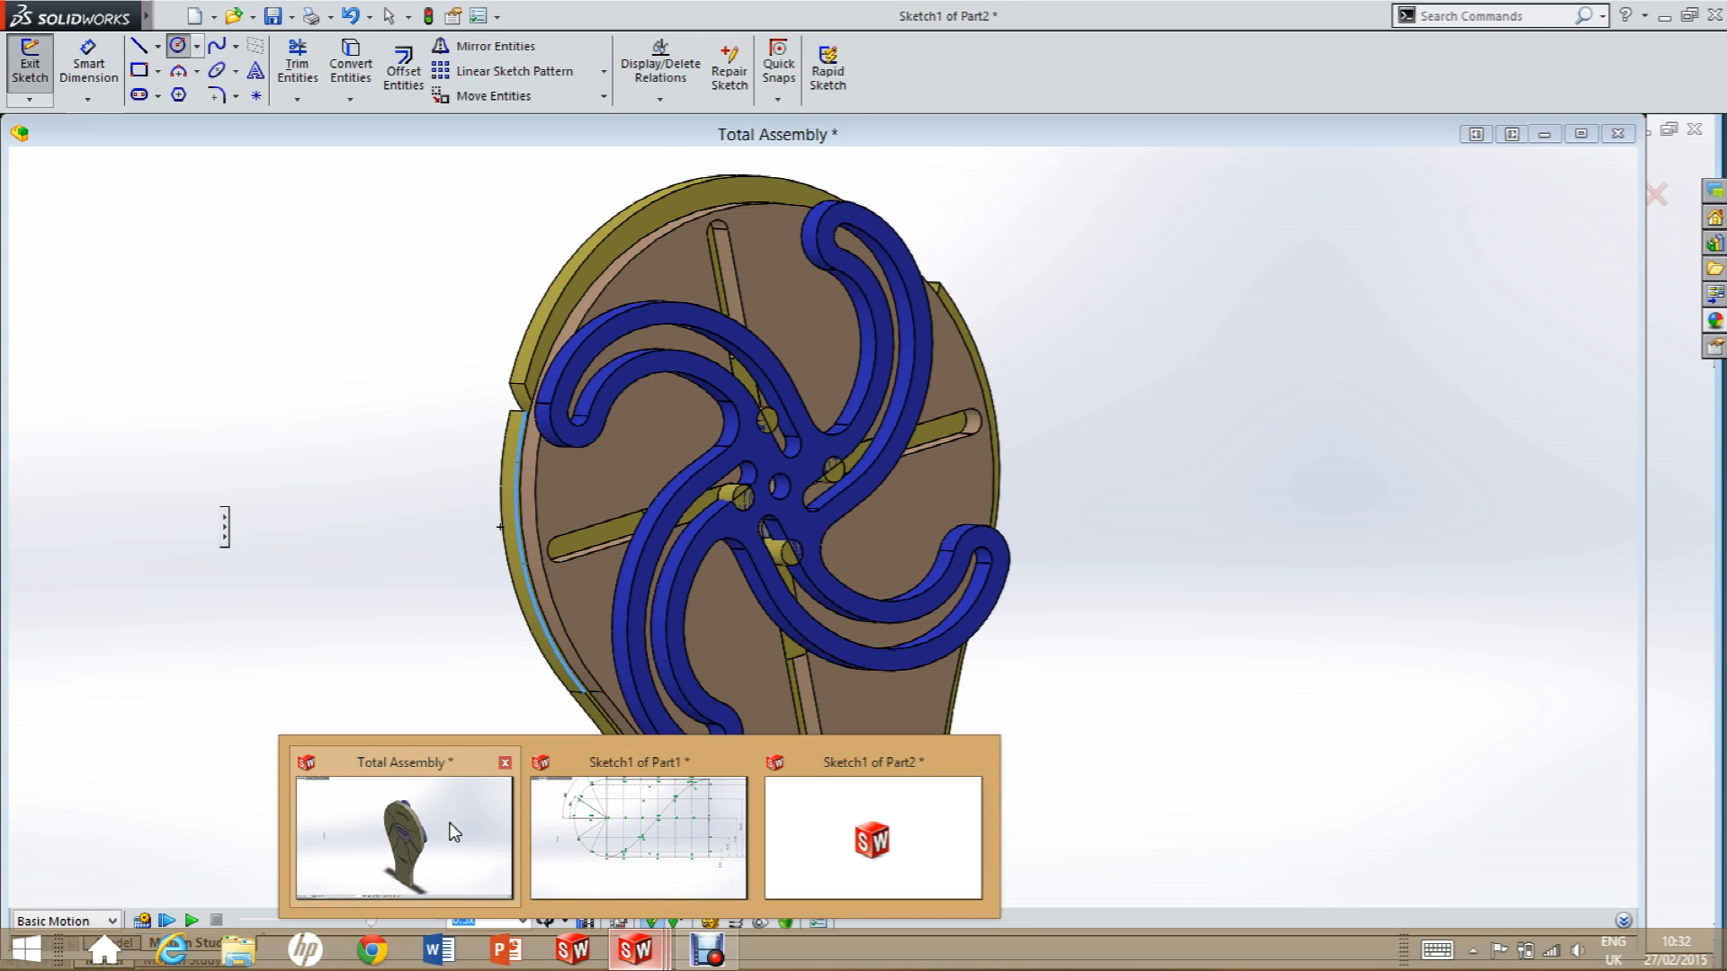
click(454, 832)
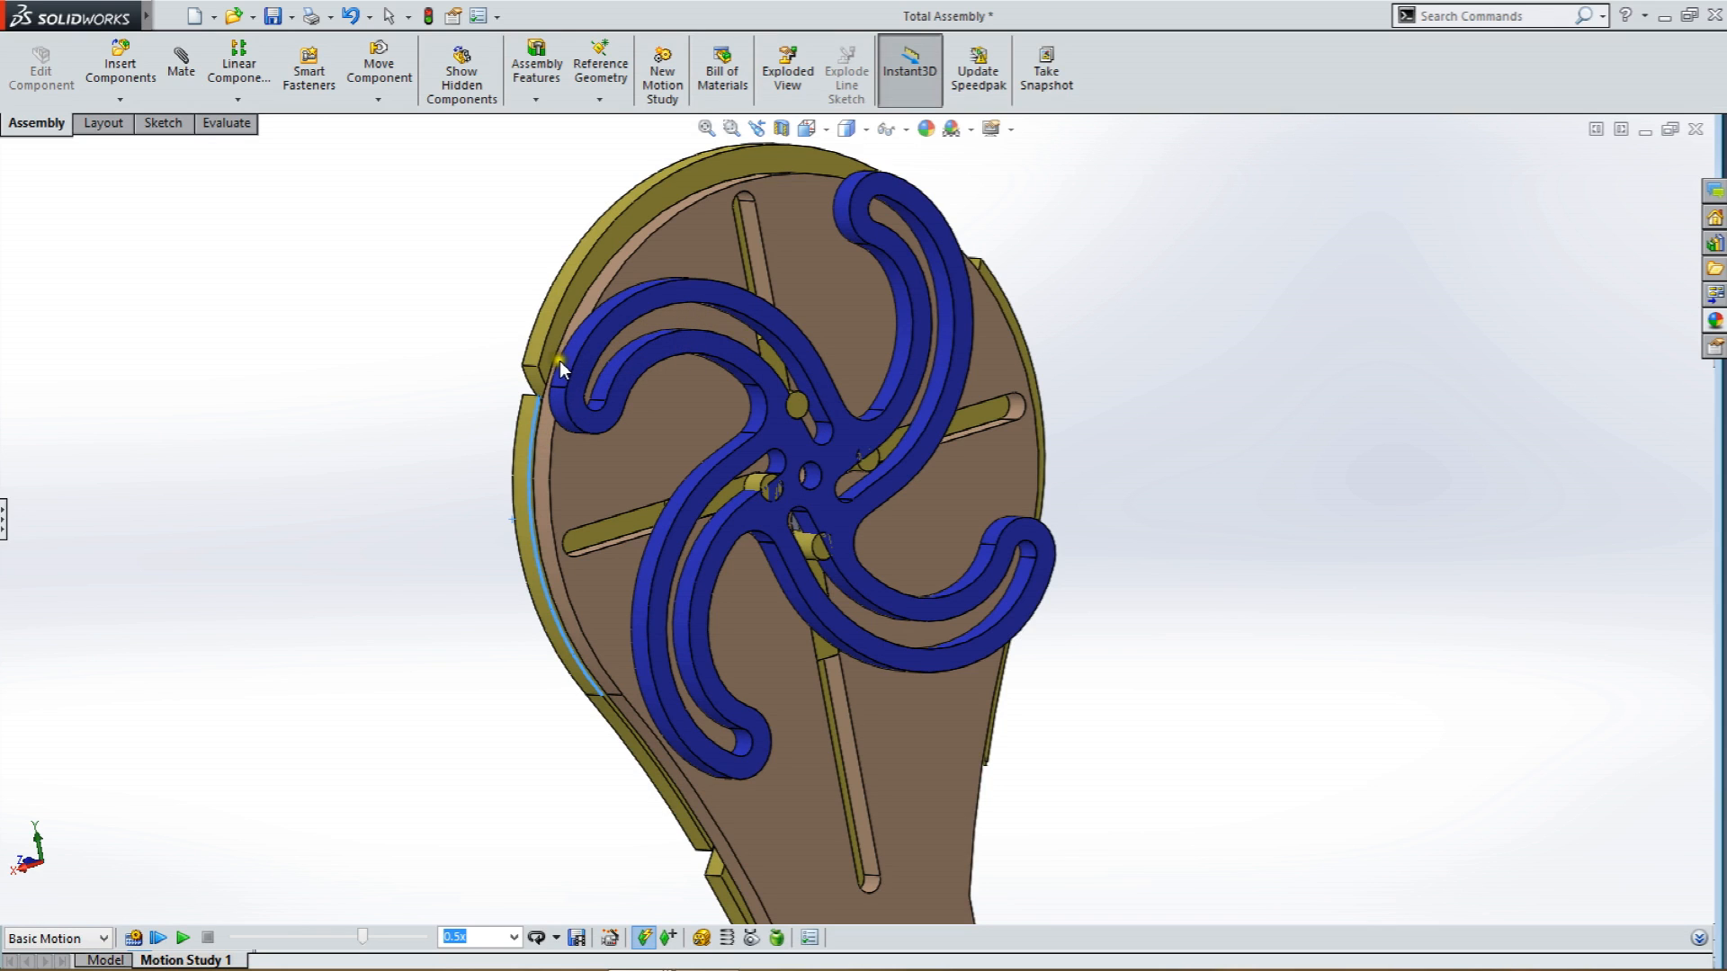
mouse_move(332, 968)
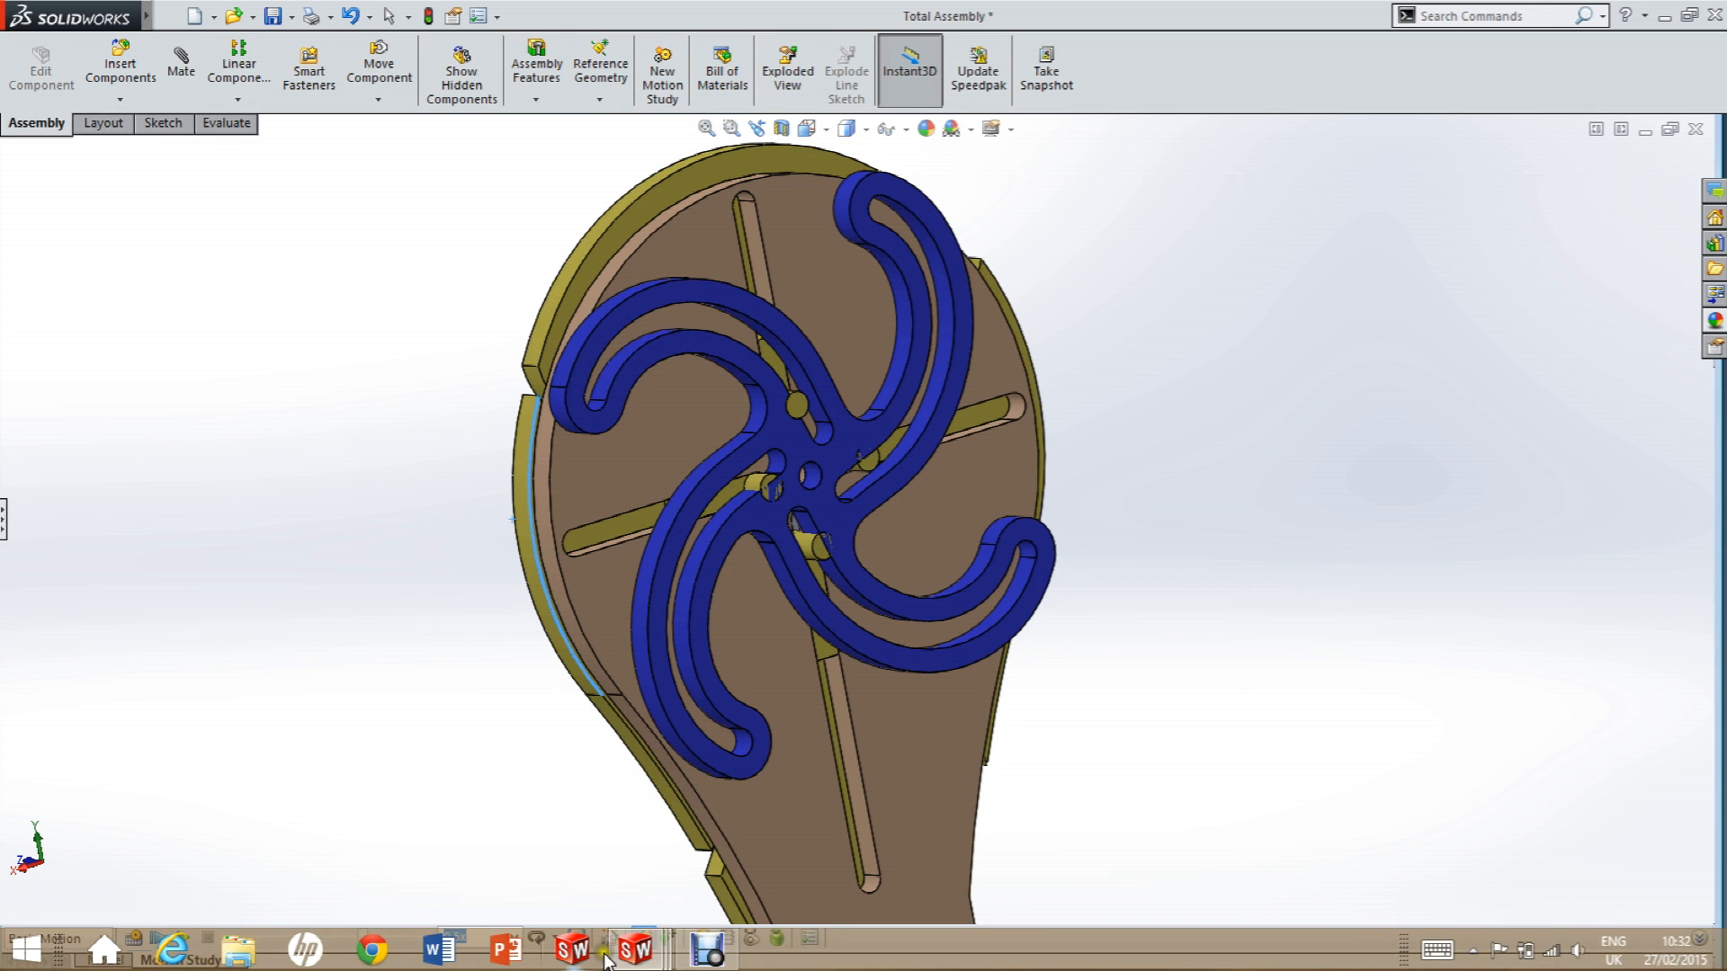
mouse_move(627, 953)
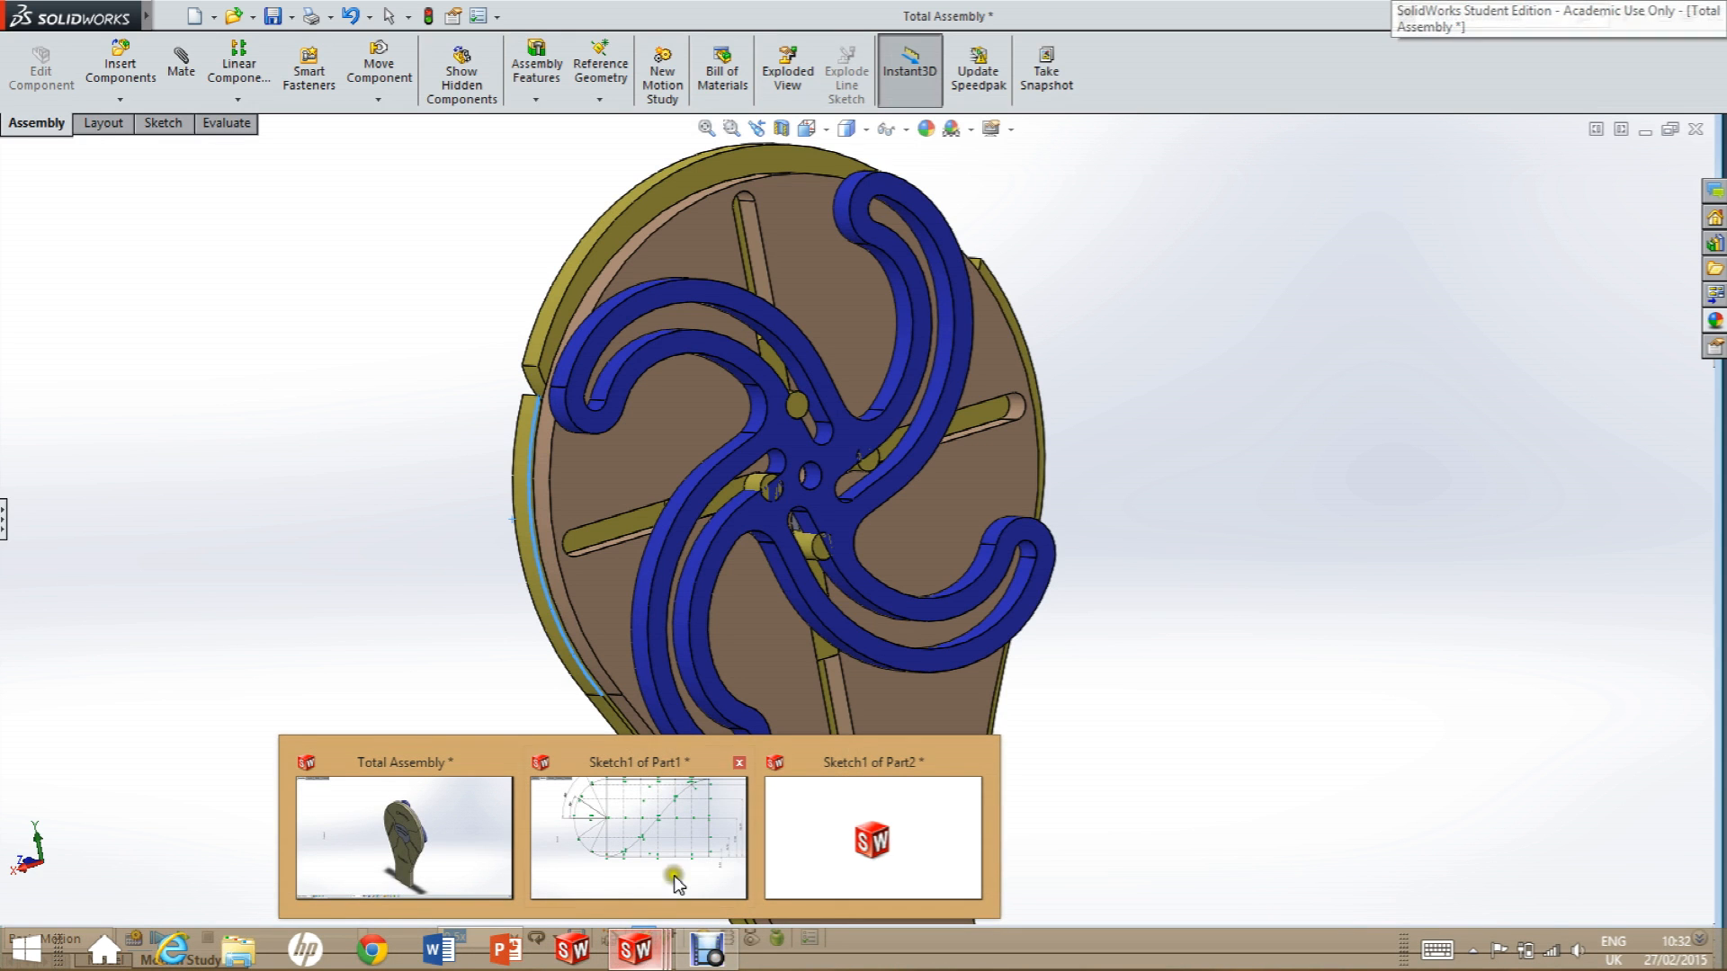
mouse_move(683, 853)
mouse_move(807, 822)
click(816, 828)
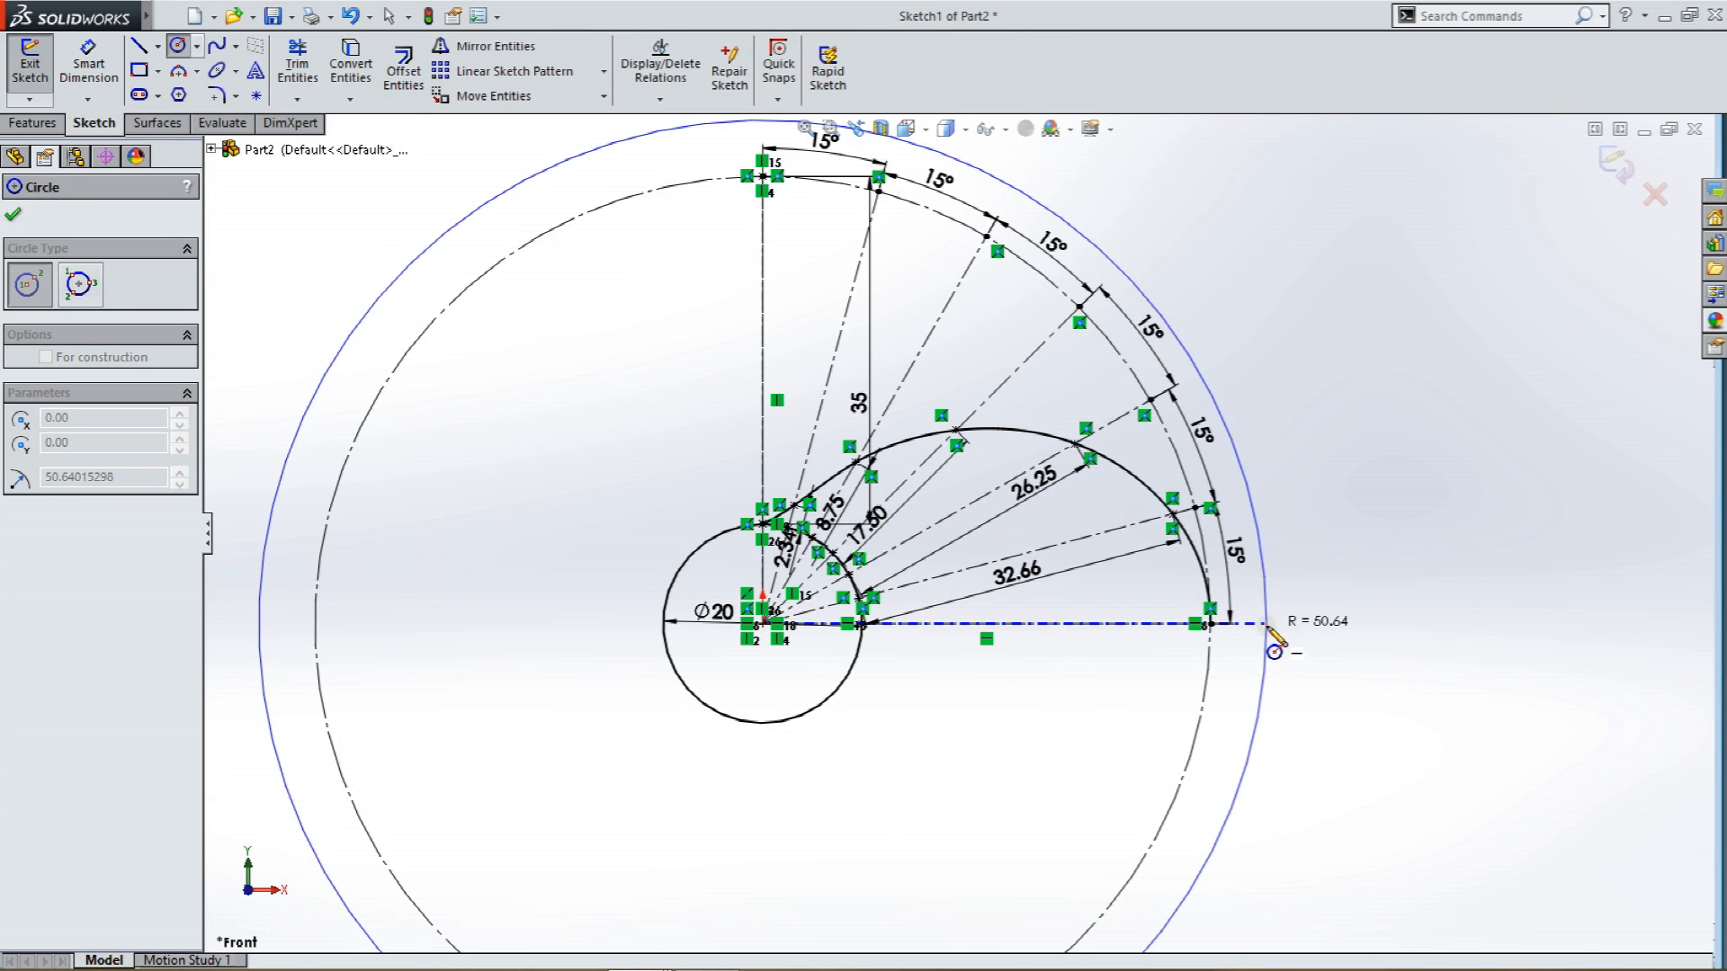
click(1268, 623)
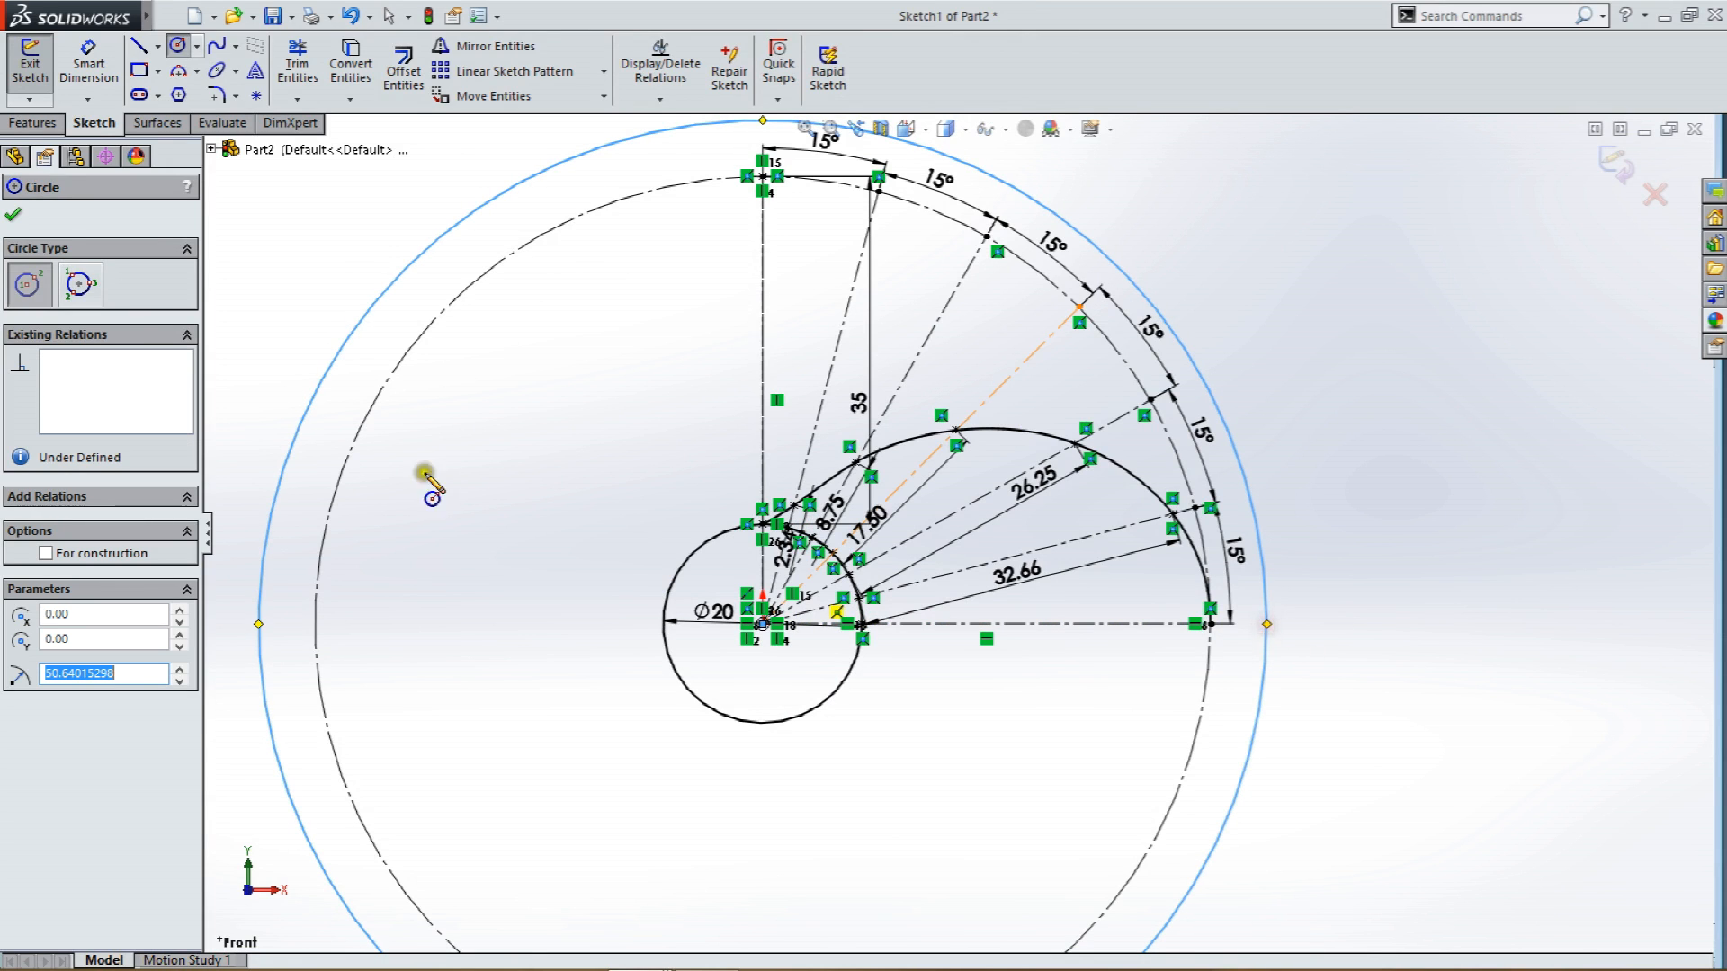
Dimension the new outer circle's diameter and set it to 100 mm.
click(88, 77)
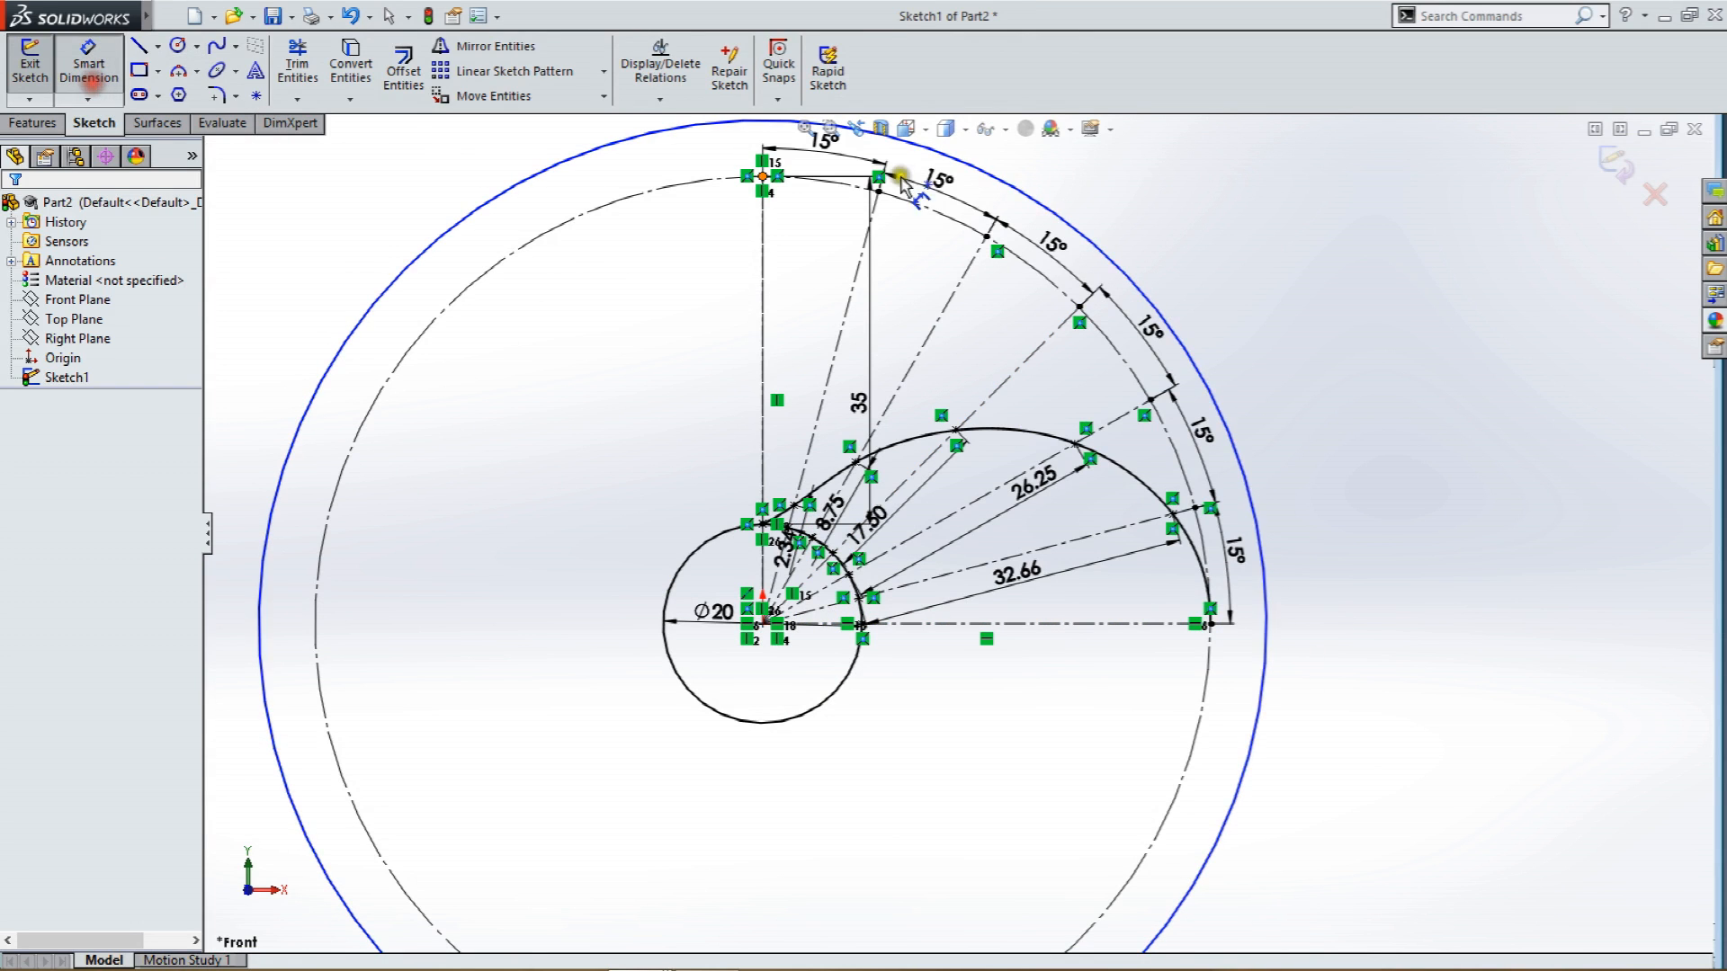
click(1146, 313)
click(1368, 486)
text(100)
key(Return)
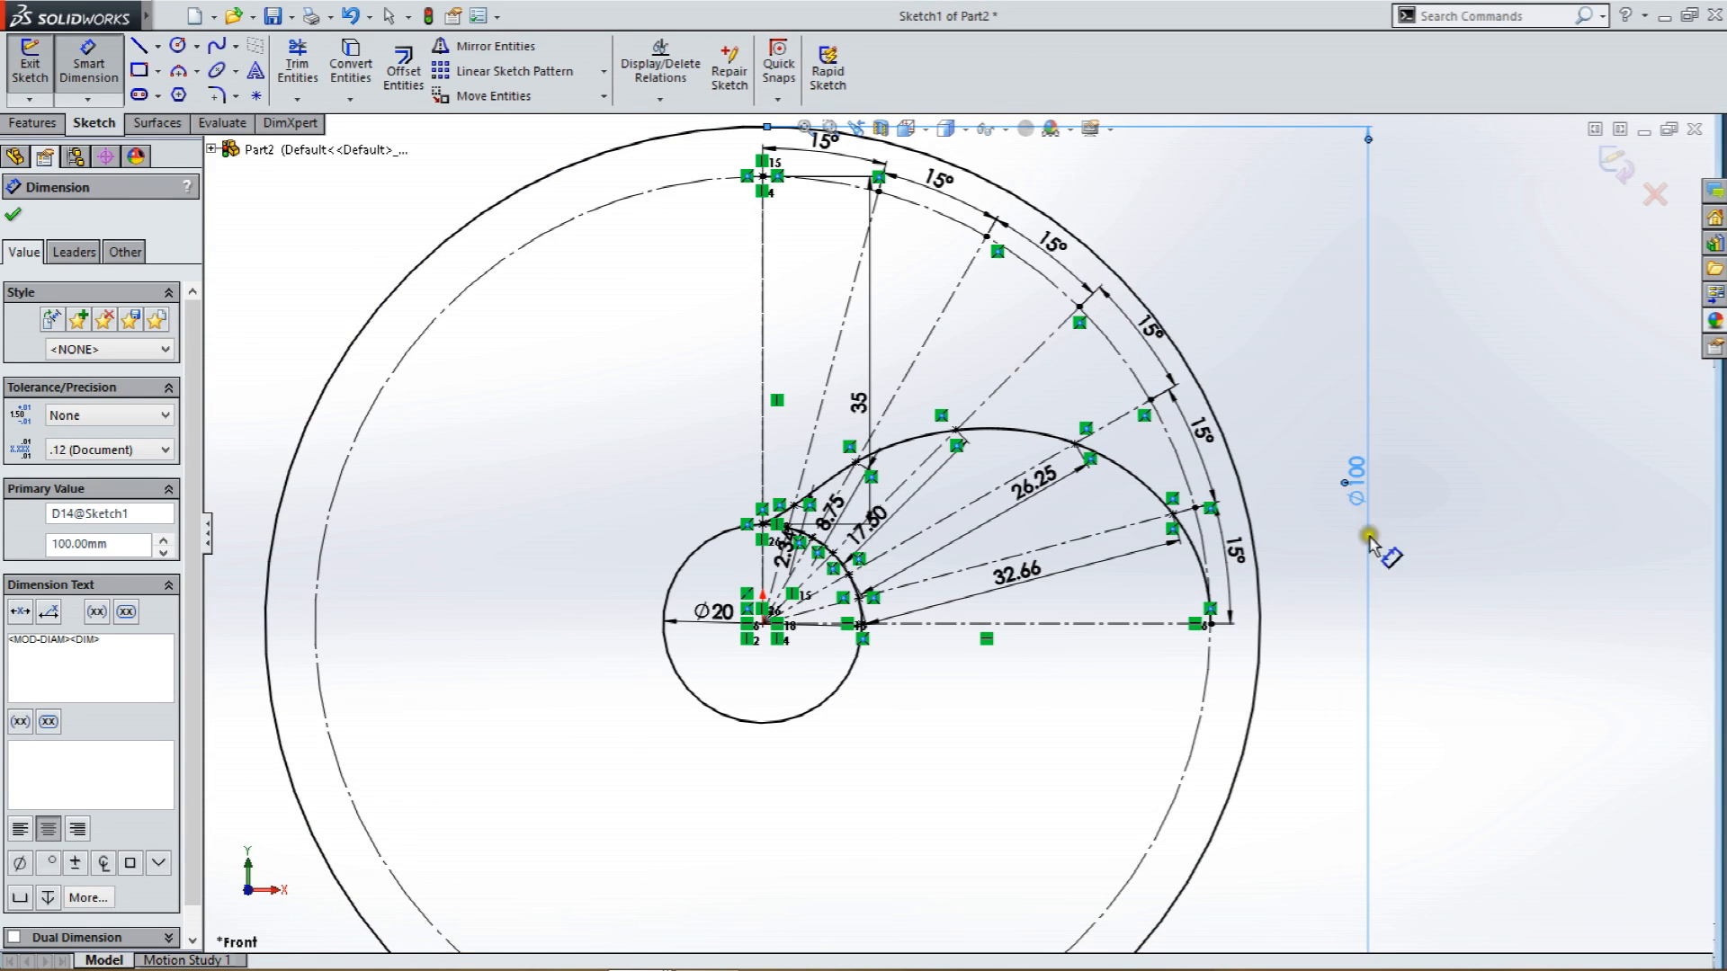
key(Escape)
scroll(1260, 603, up, 2)
scroll(1140, 586, down, 1)
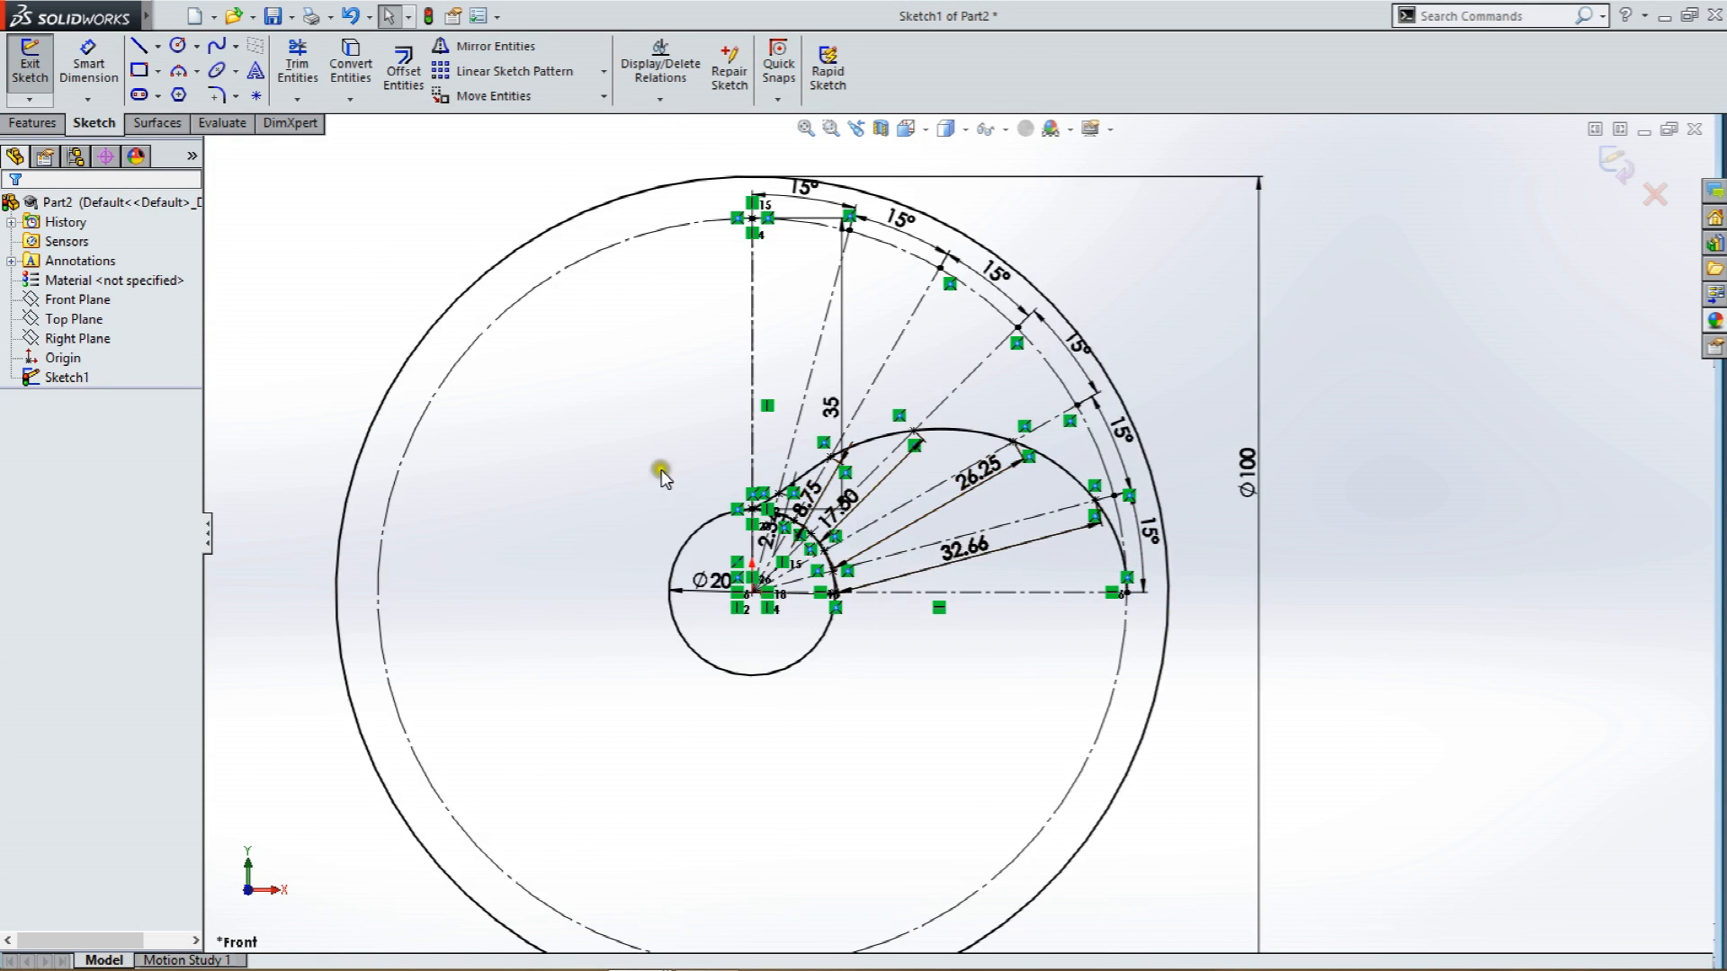
scroll(553, 441, down, 1)
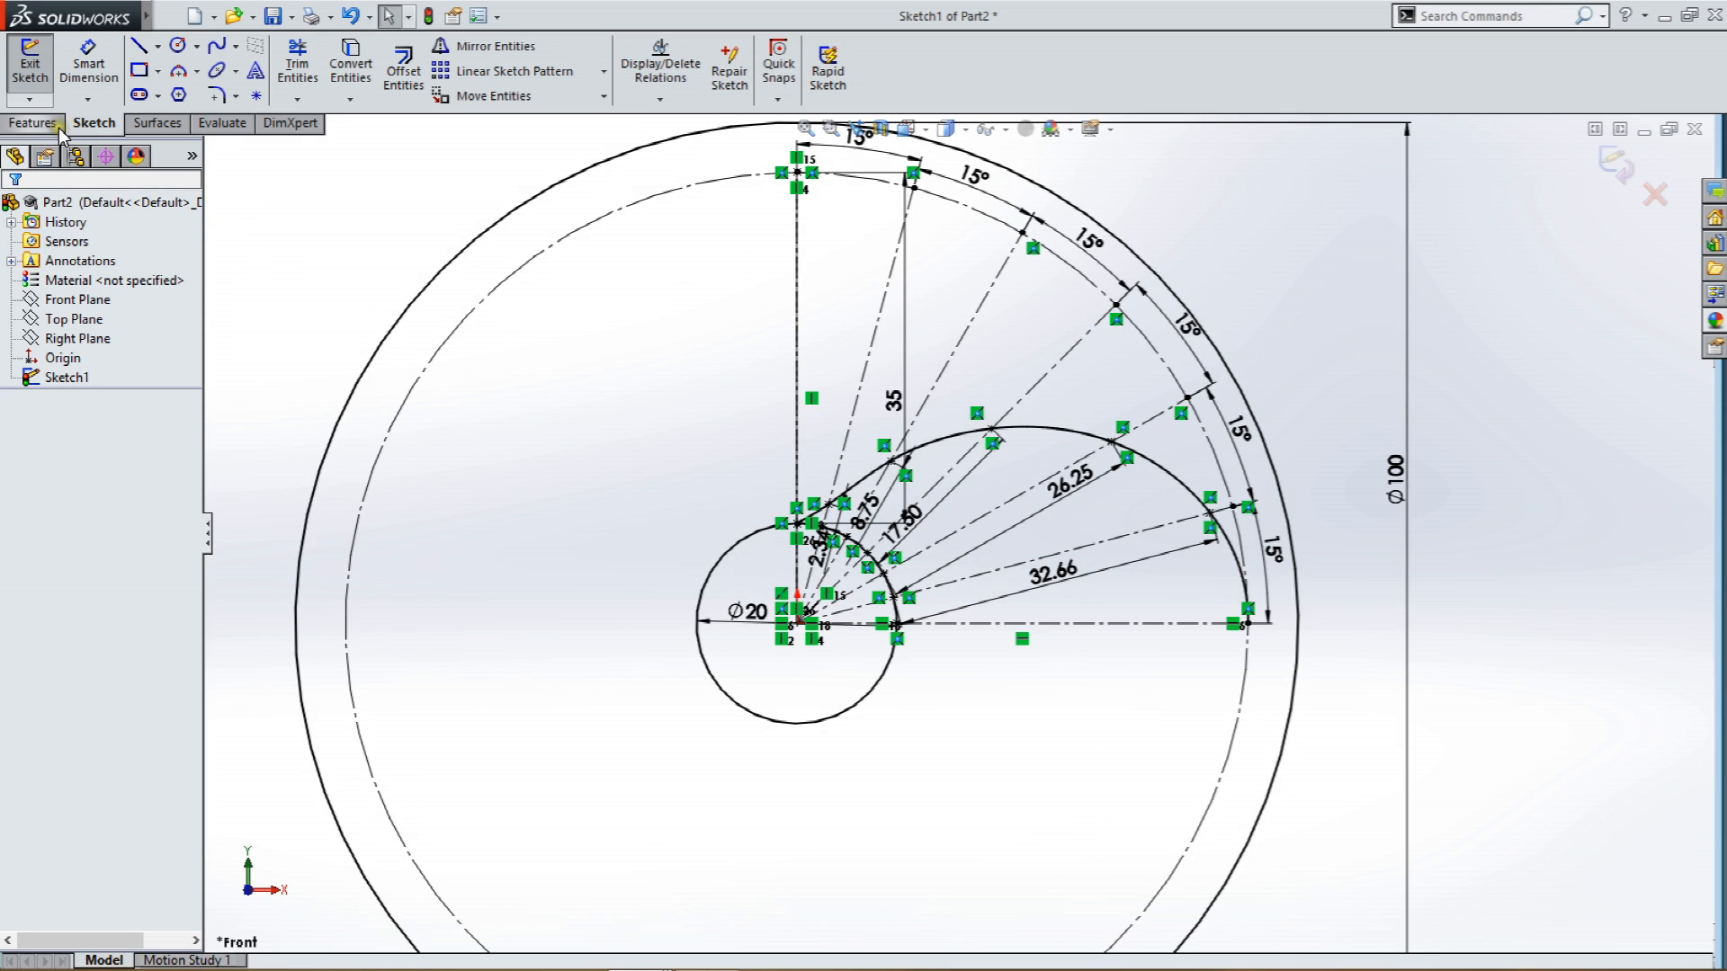
Offset the slot spline by 3 mm inward and again by 3 mm outward, with dimensions added.
click(1071, 407)
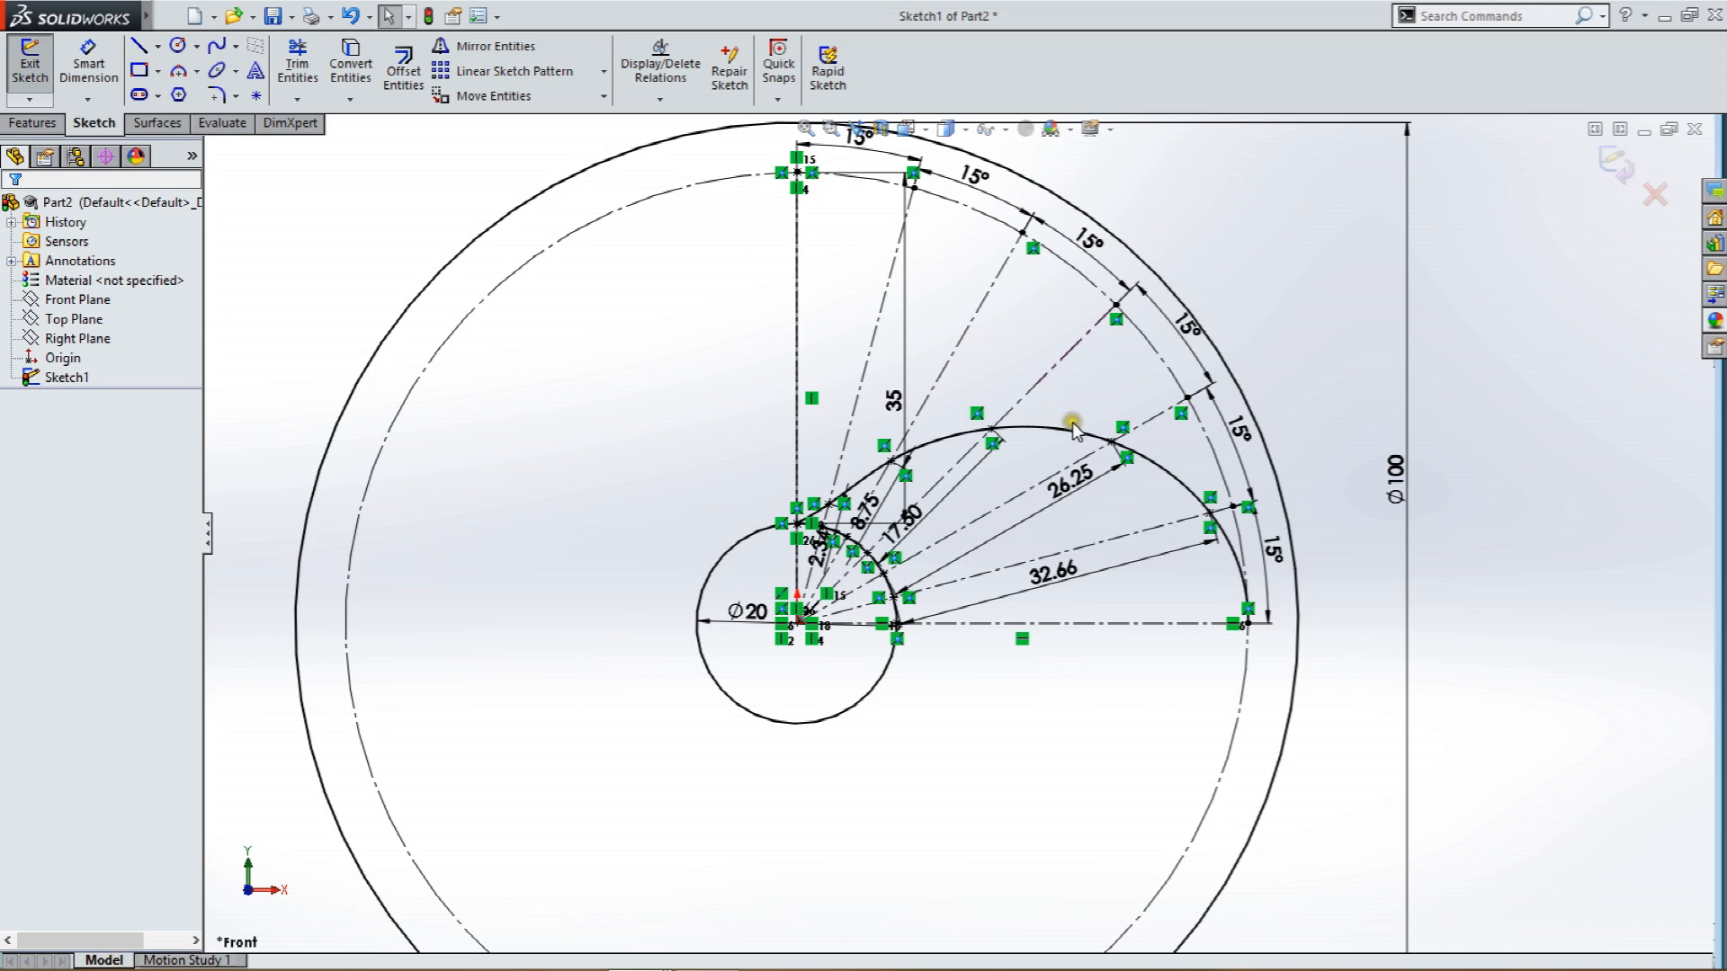
click(403, 70)
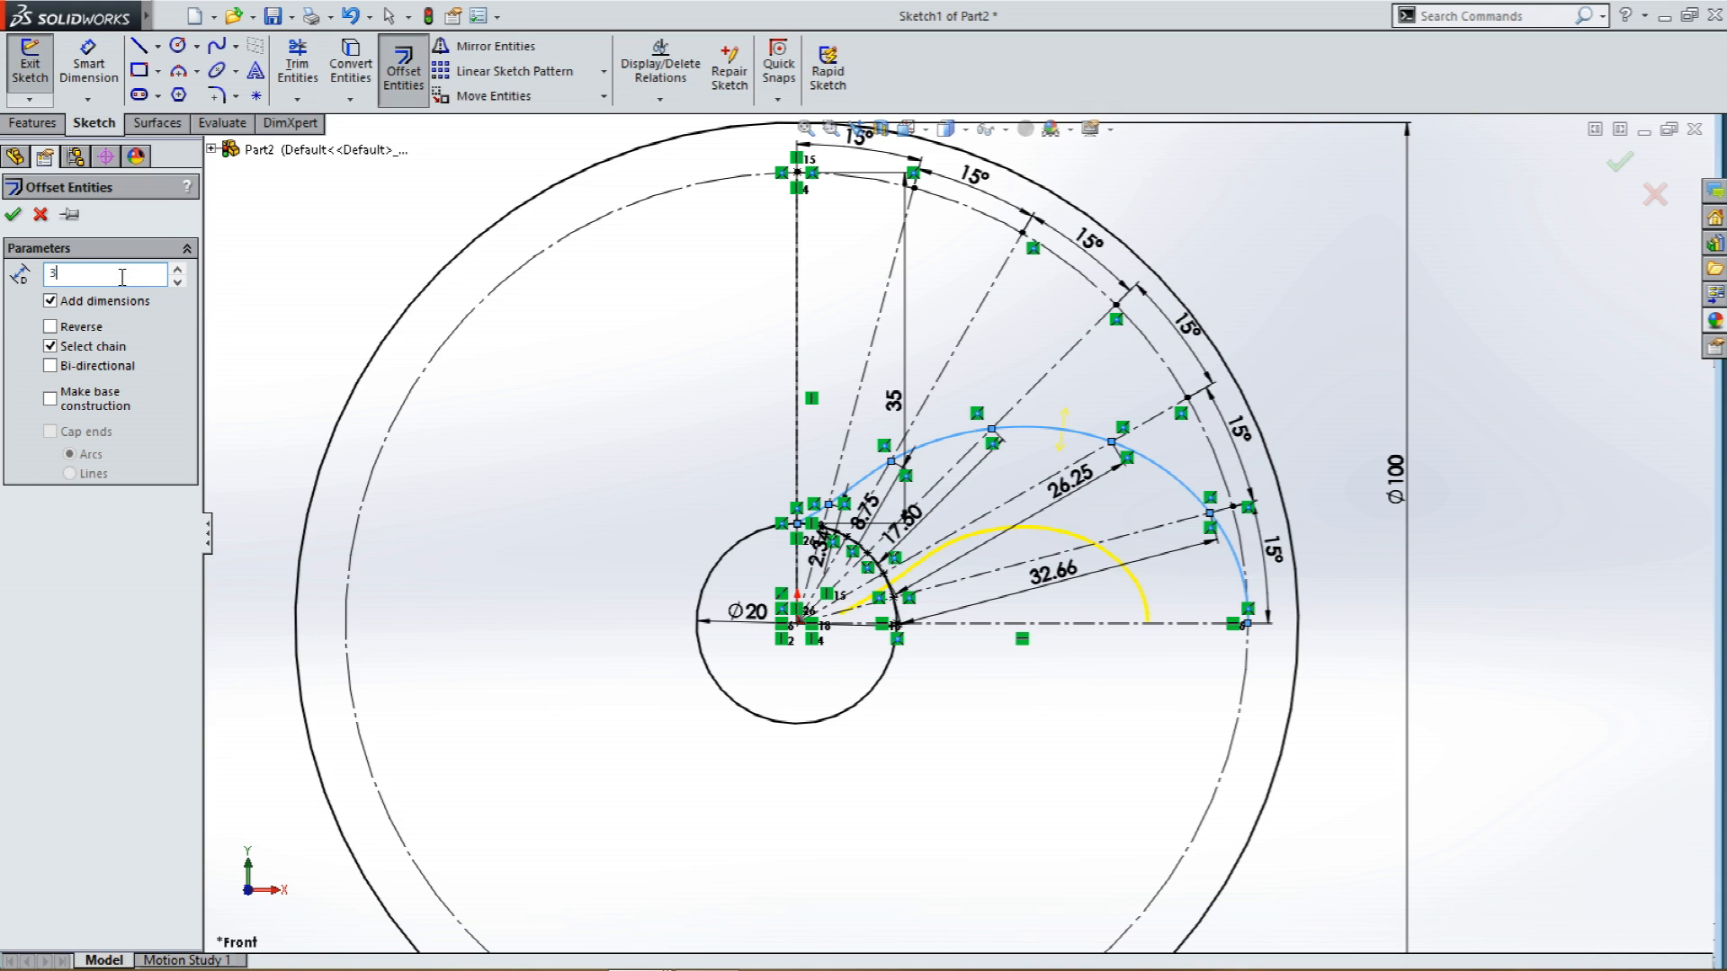
key(Return)
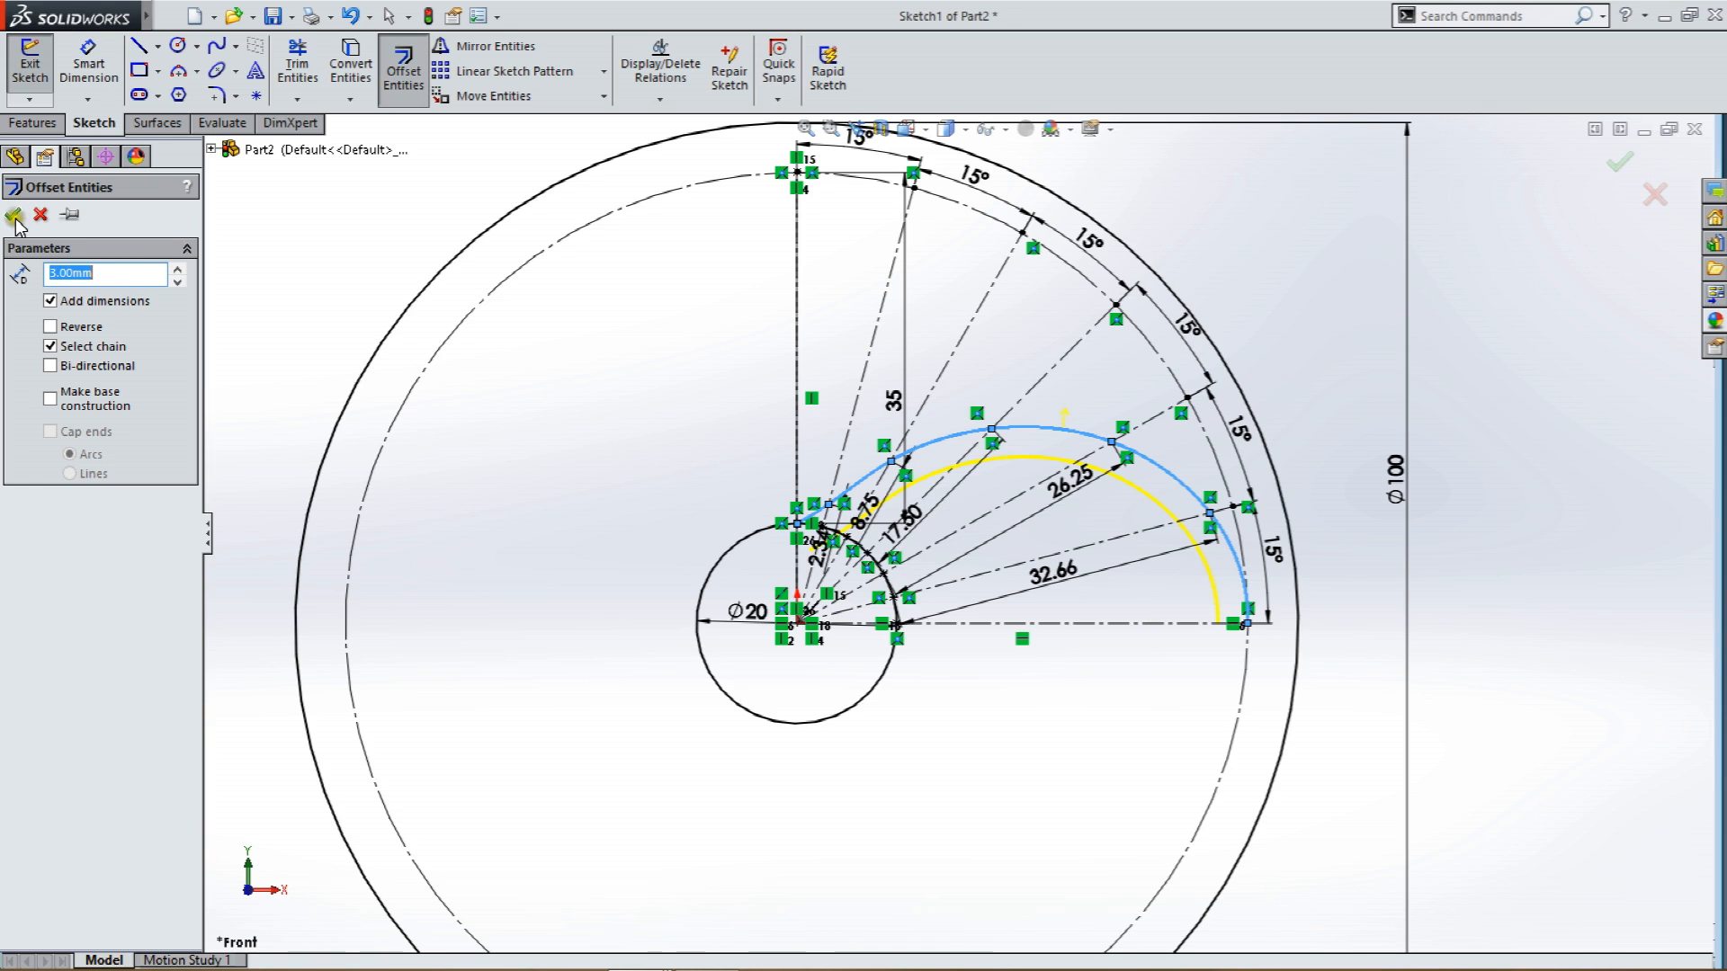
key(Return)
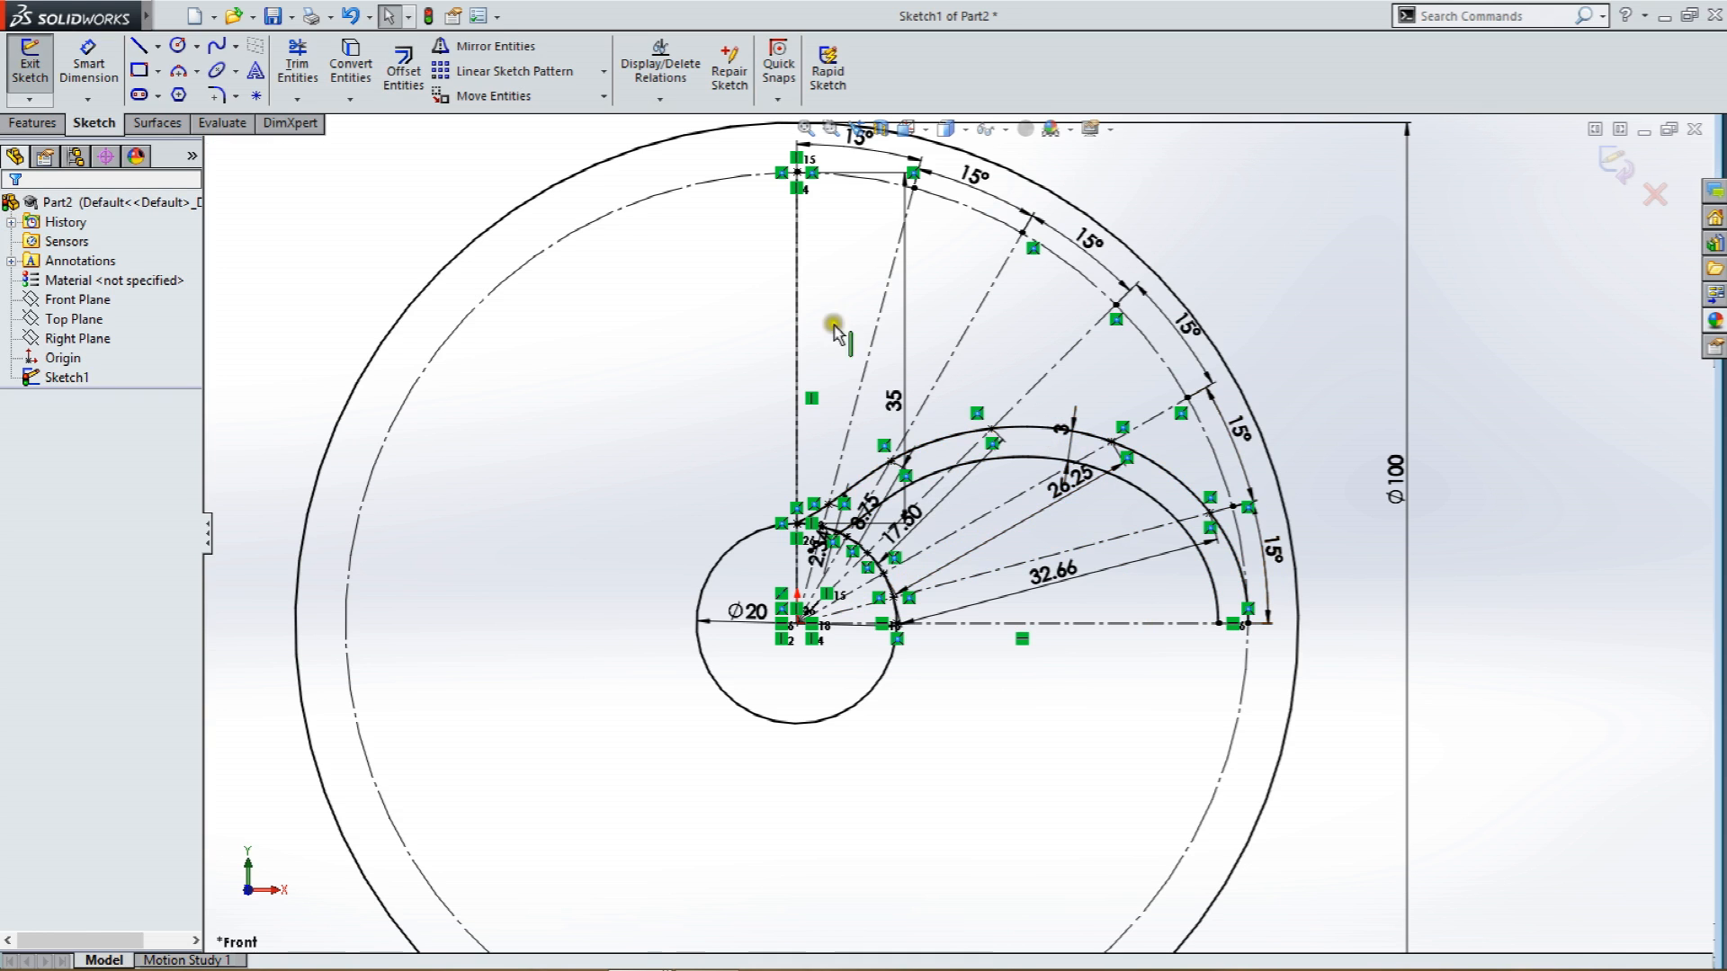
click(403, 67)
click(1035, 430)
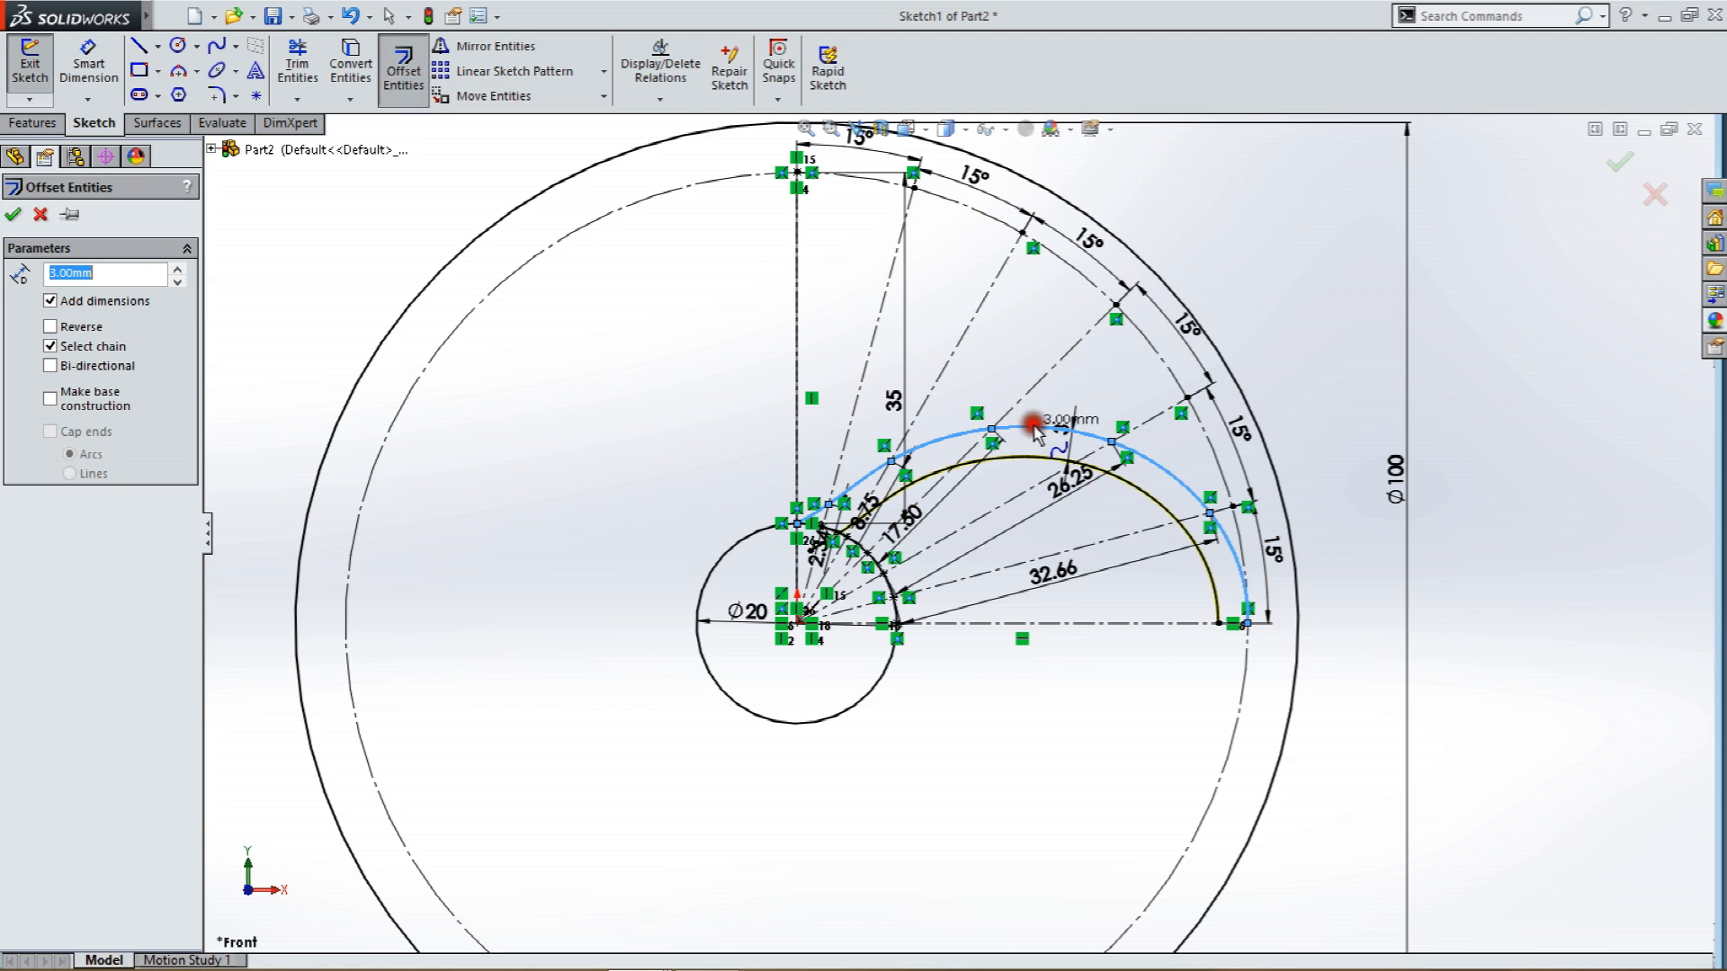
click(994, 363)
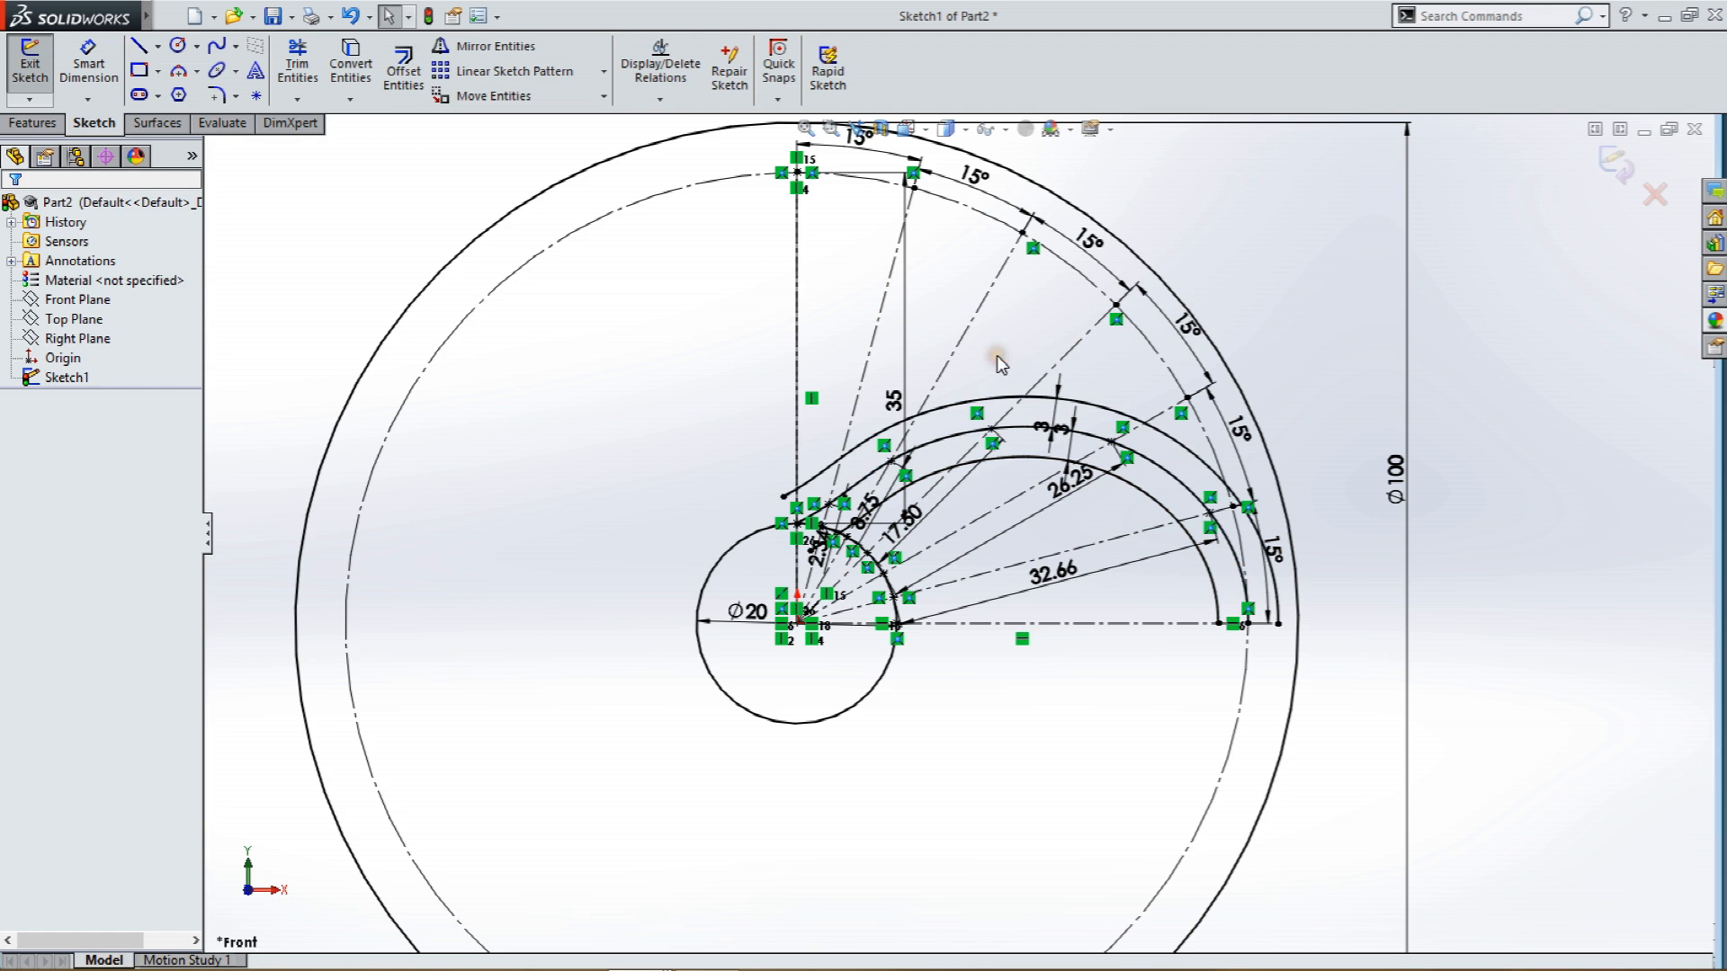
Draw a three-point arc of about 3.1 mm radius joining the two offset curves' ends at the 20 mm circle.
scroll(1157, 489, down, 2)
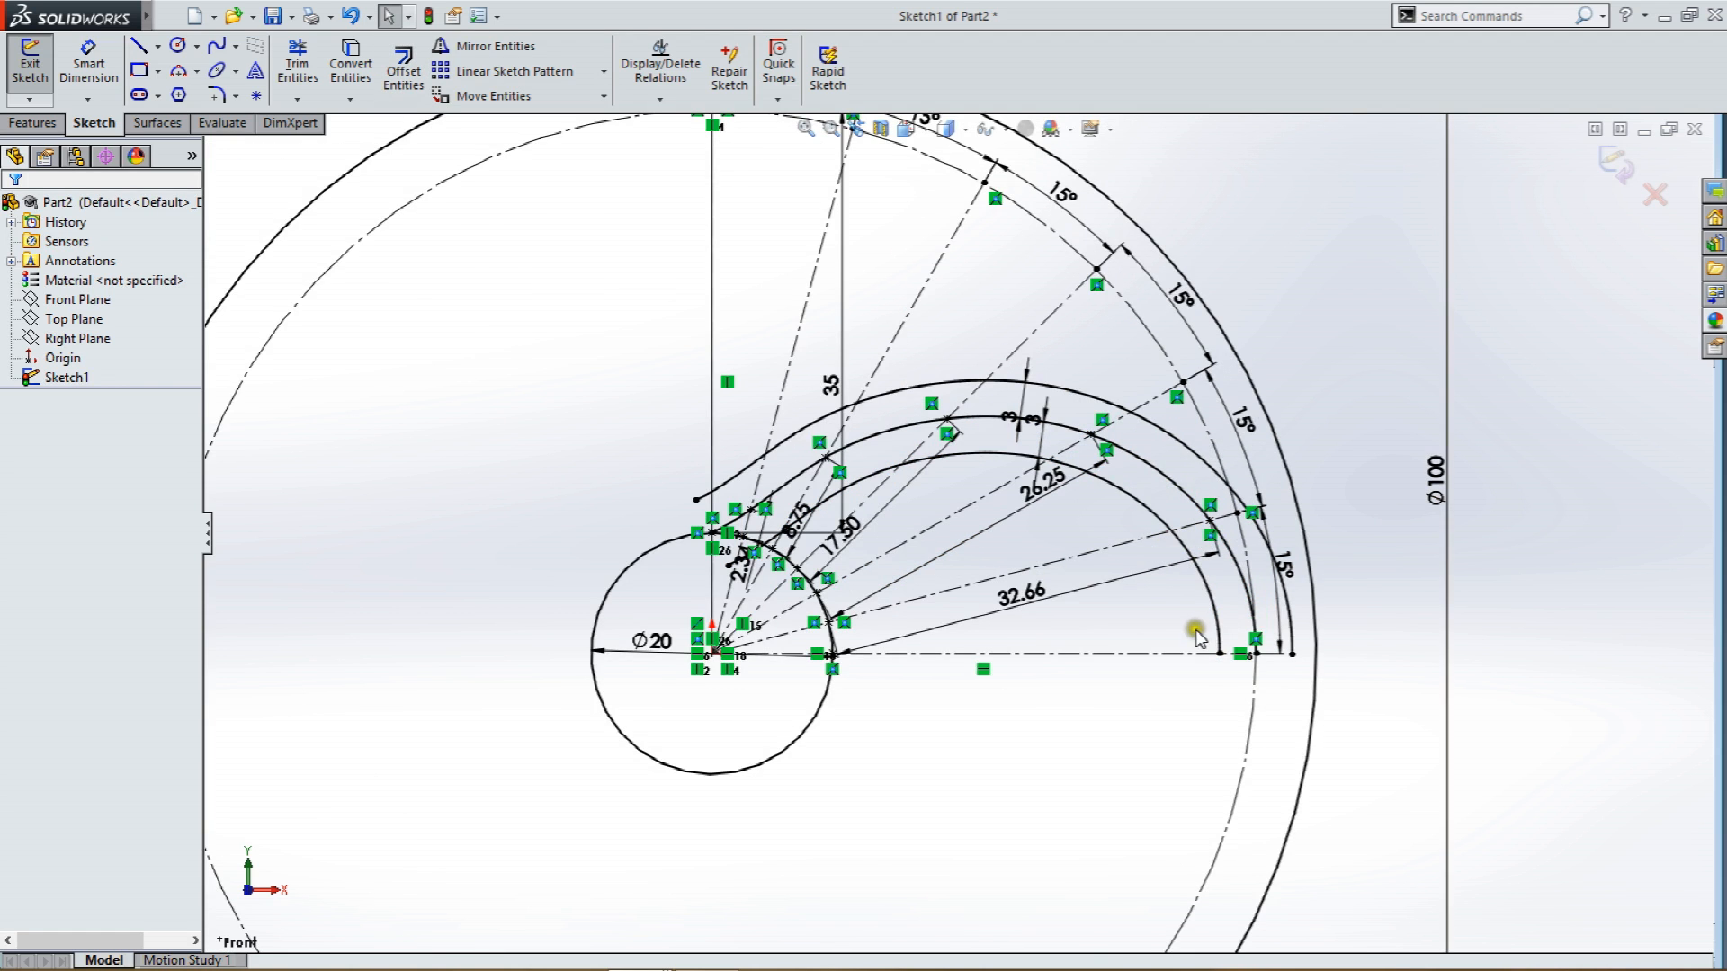
scroll(1196, 635, up, 1)
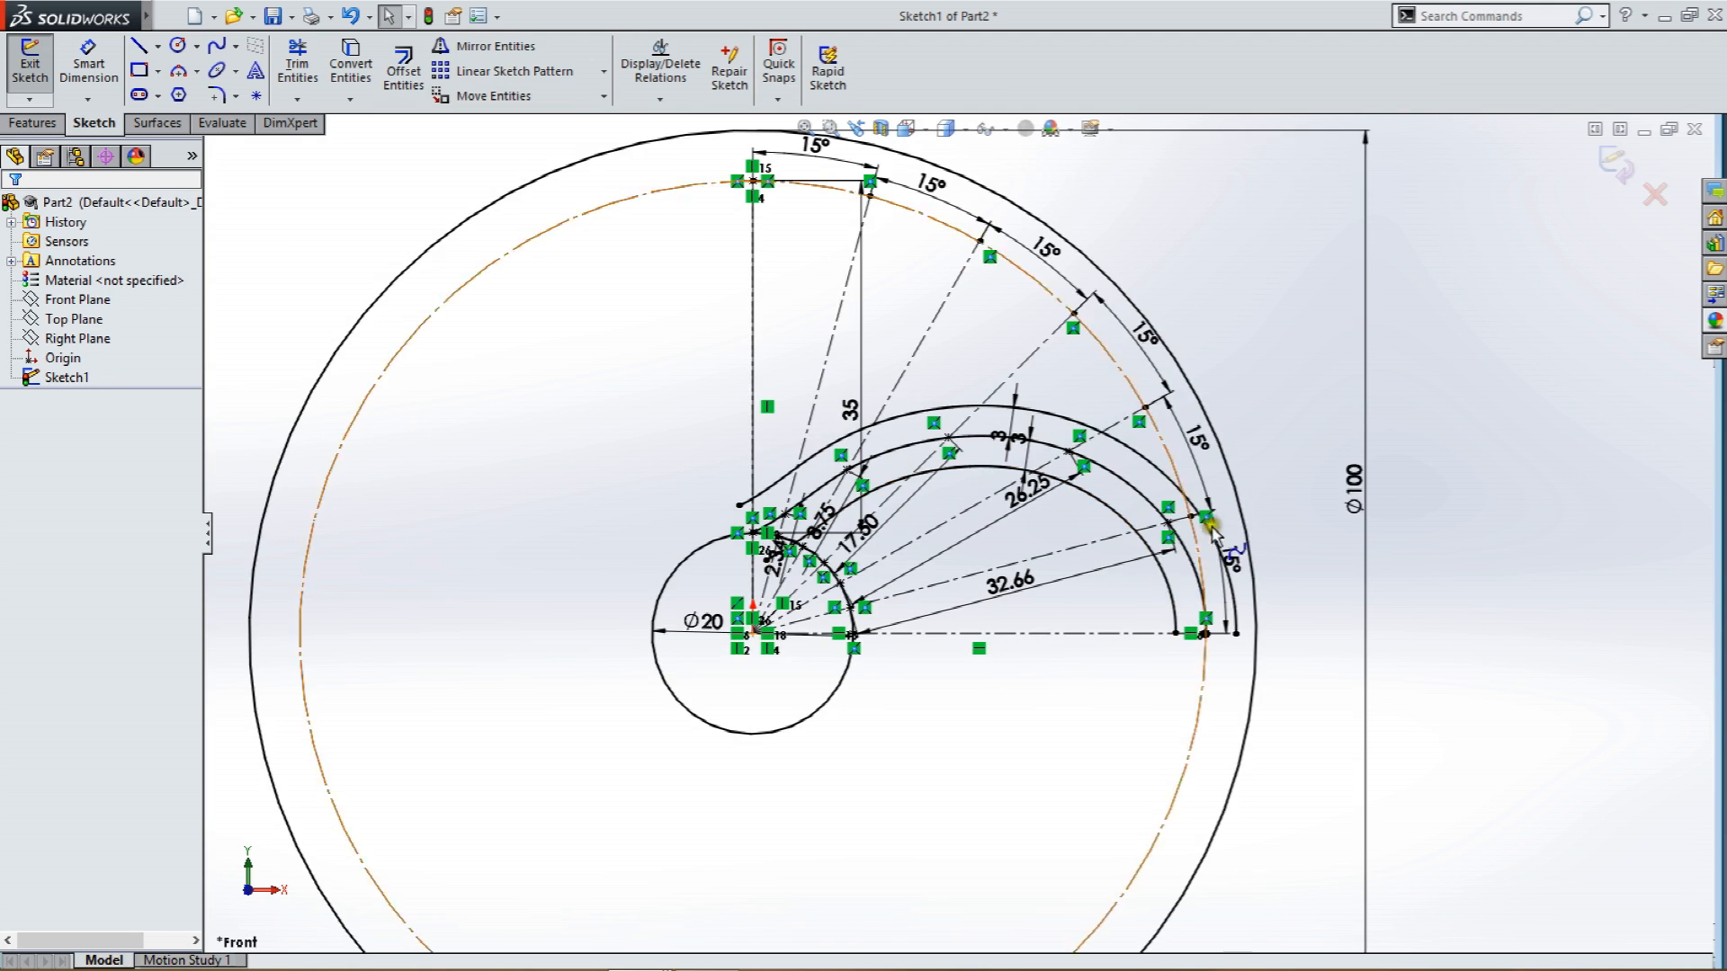
click(179, 71)
scroll(790, 558, down, 3)
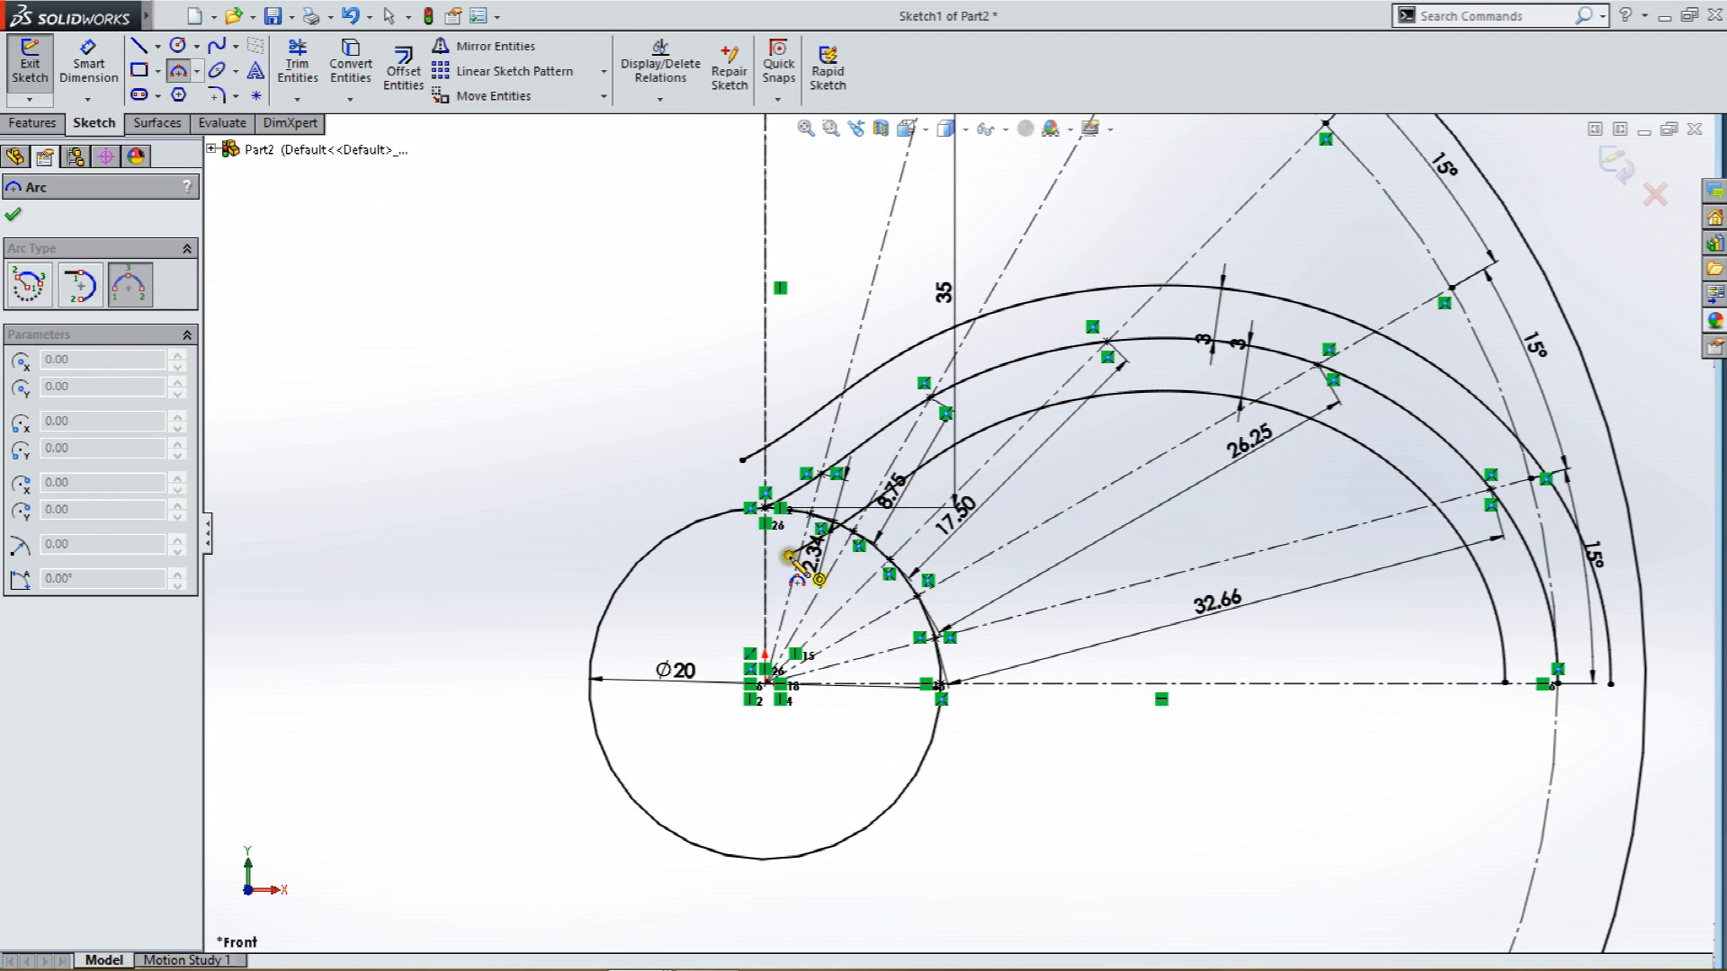
click(790, 556)
click(741, 462)
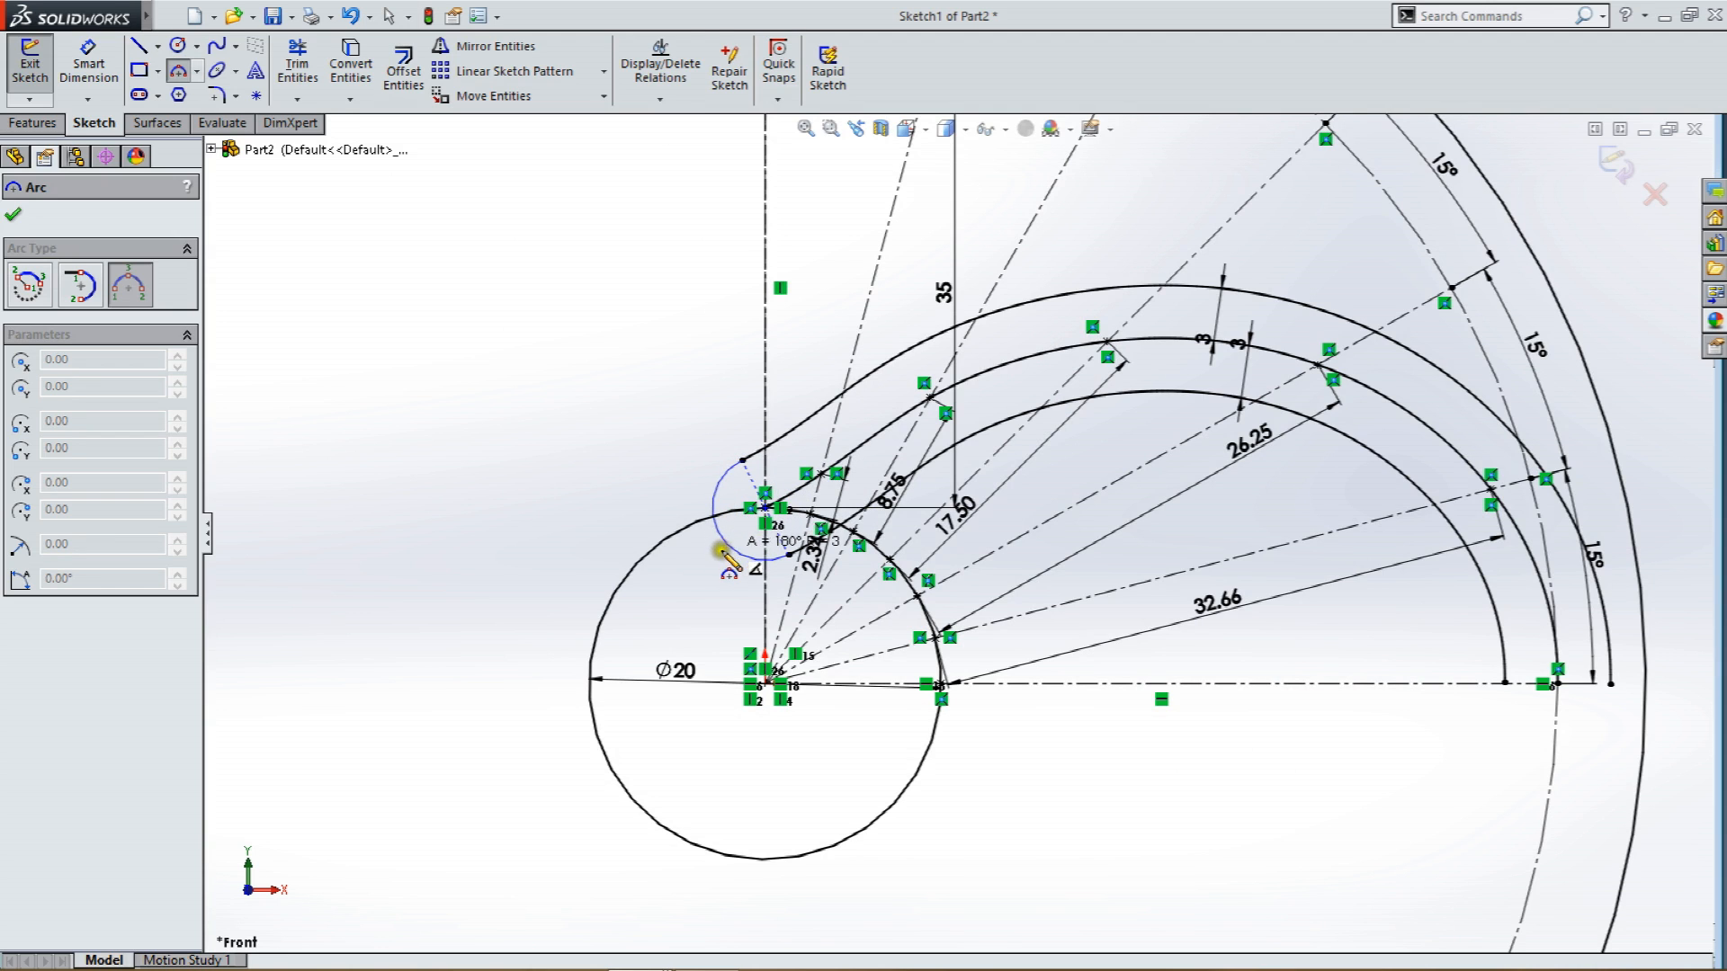
click(705, 537)
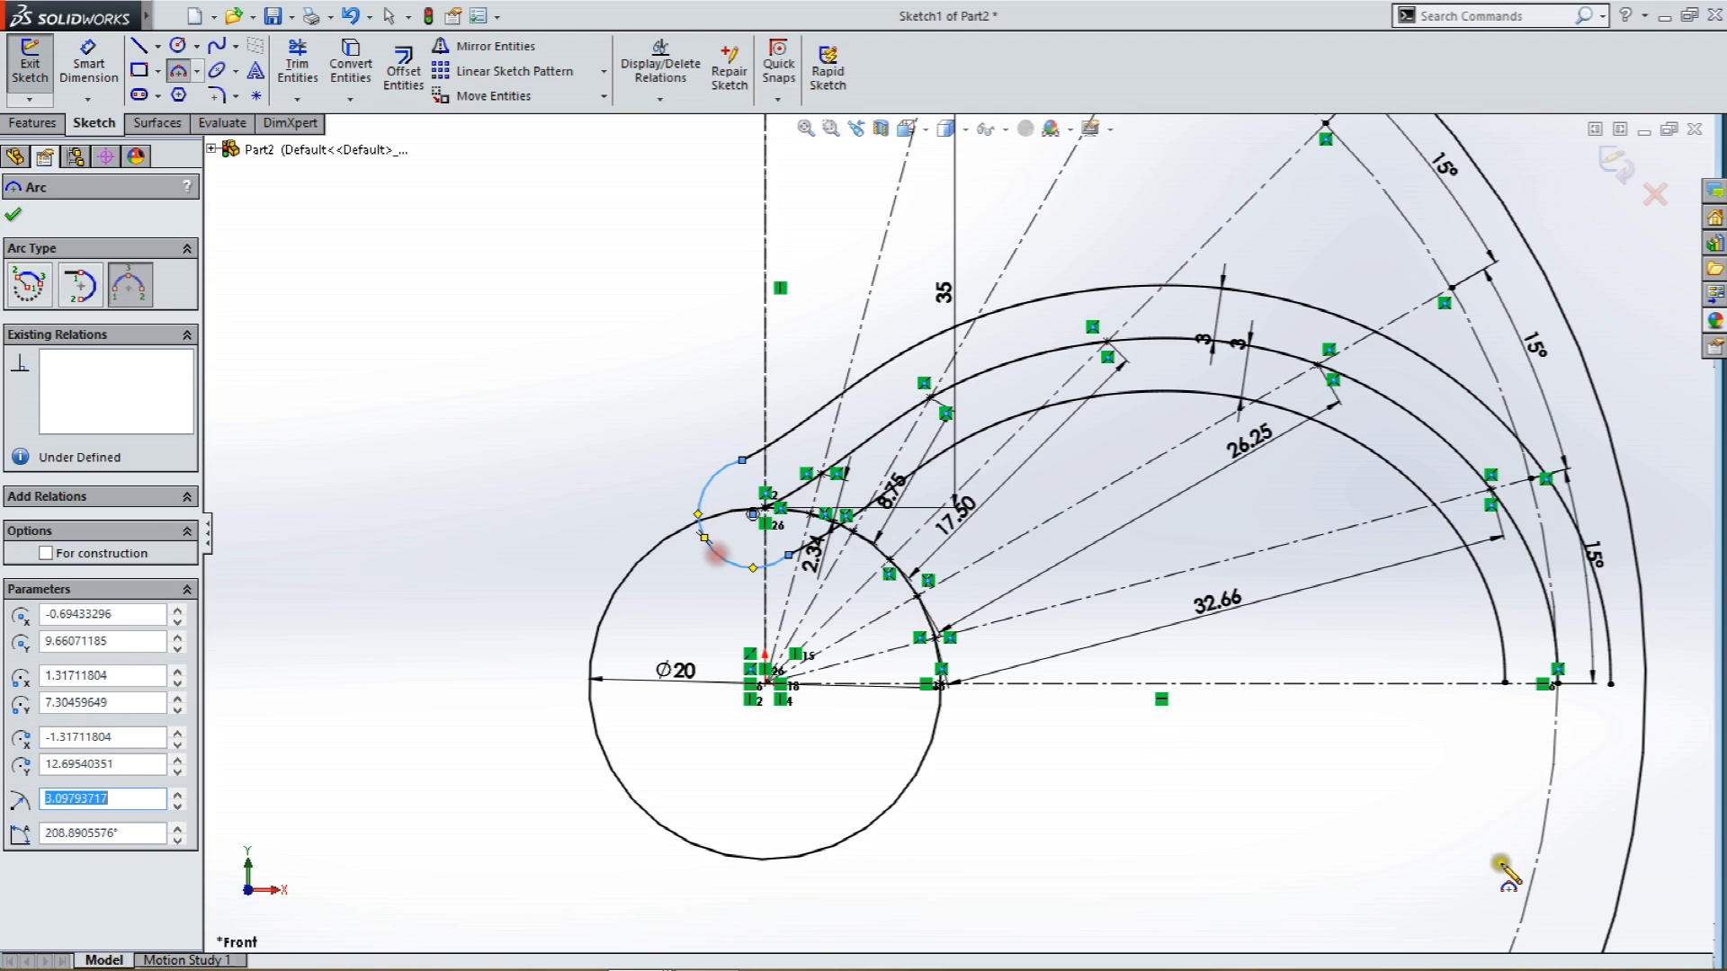
Close the slot's outer end with a three-point arc joining the offset curves' ends at the horizontal line.
click(1506, 684)
click(1610, 683)
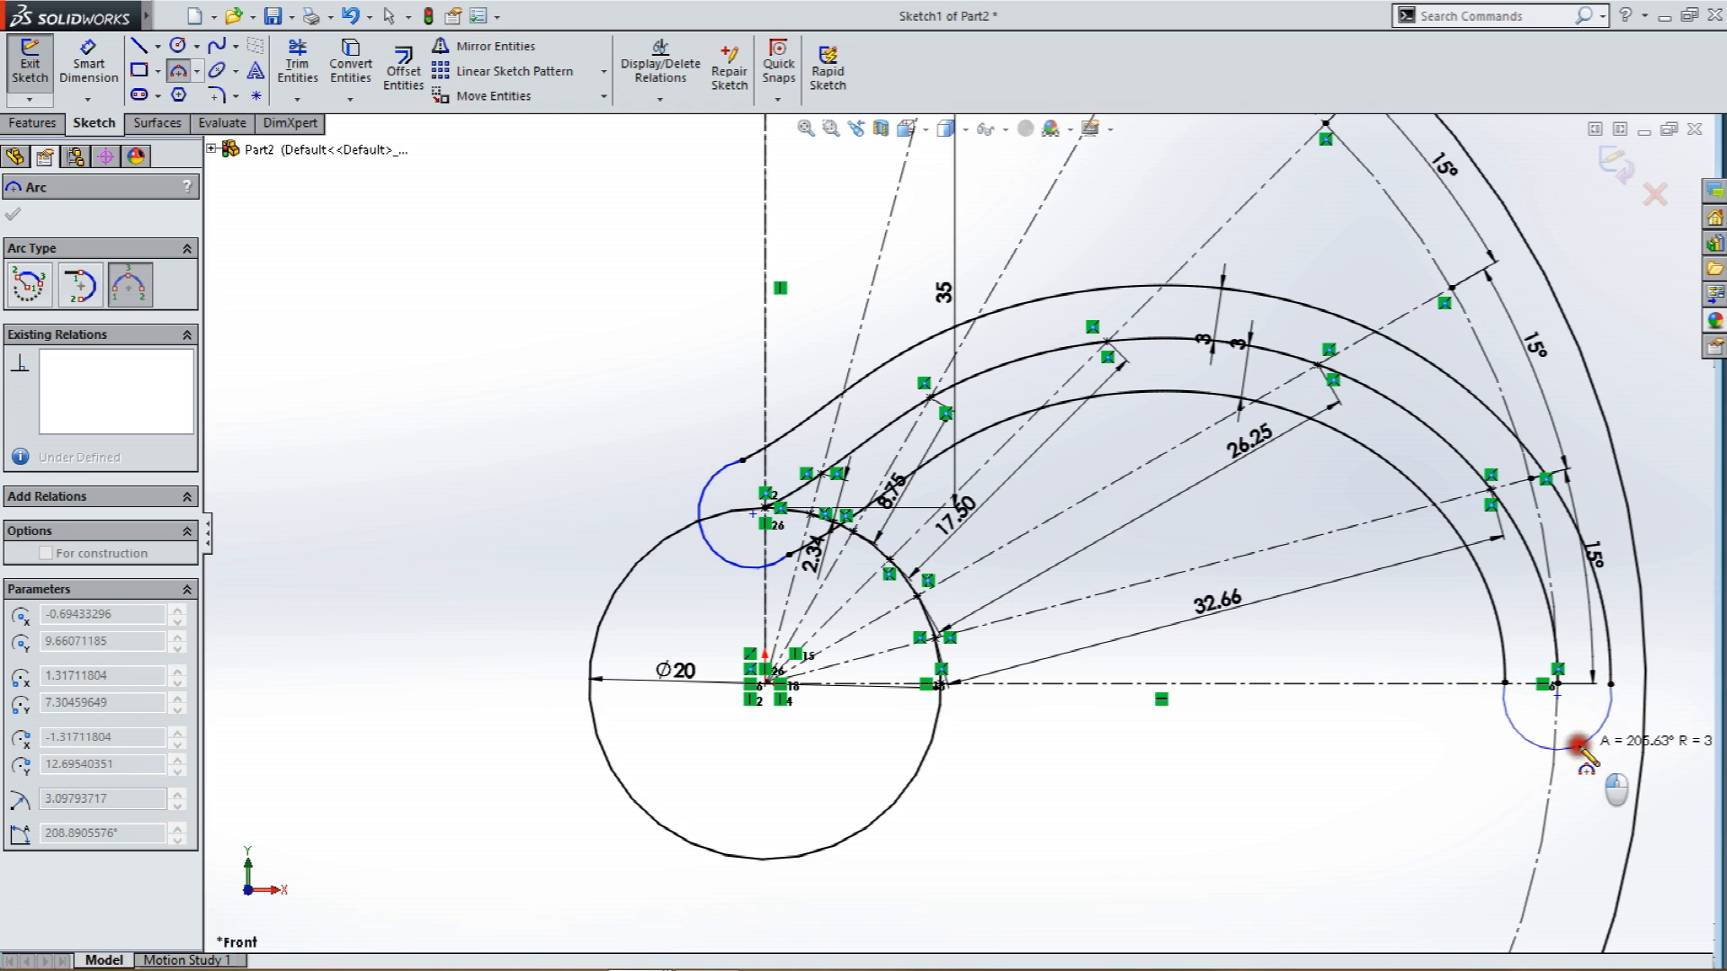
click(1580, 746)
key(Escape)
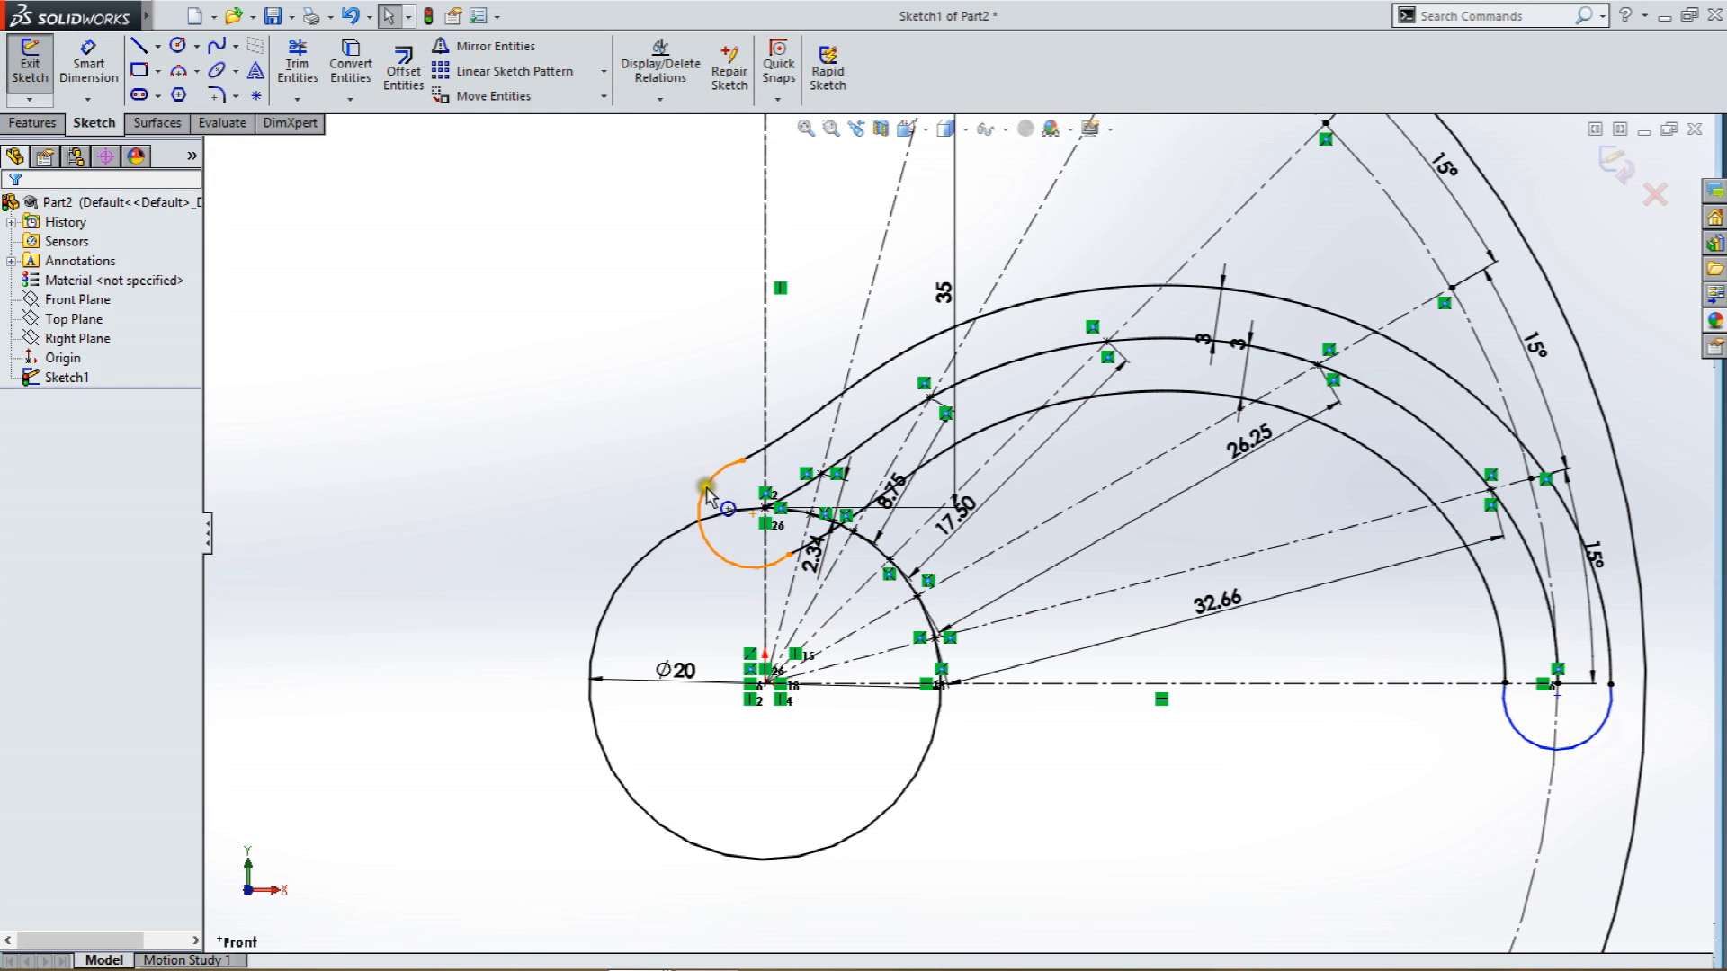
Make the slot's inner end arc tangent to the outer offset spline.
click(707, 494)
ctrl+click(781, 441)
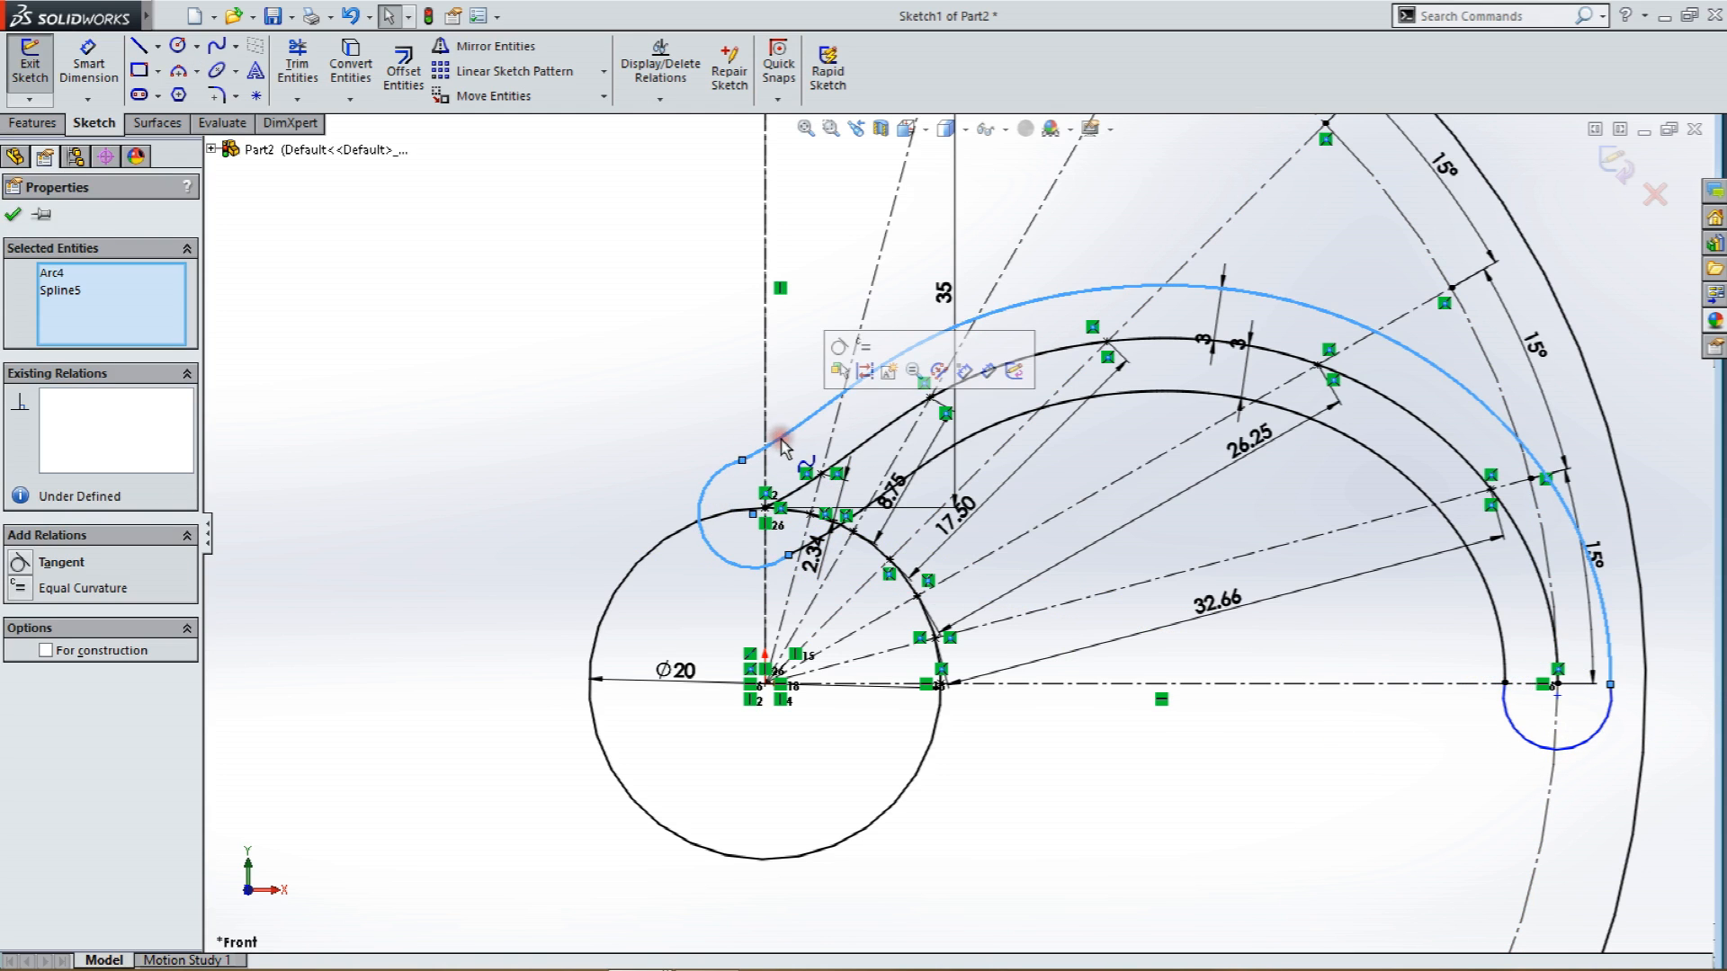
click(835, 395)
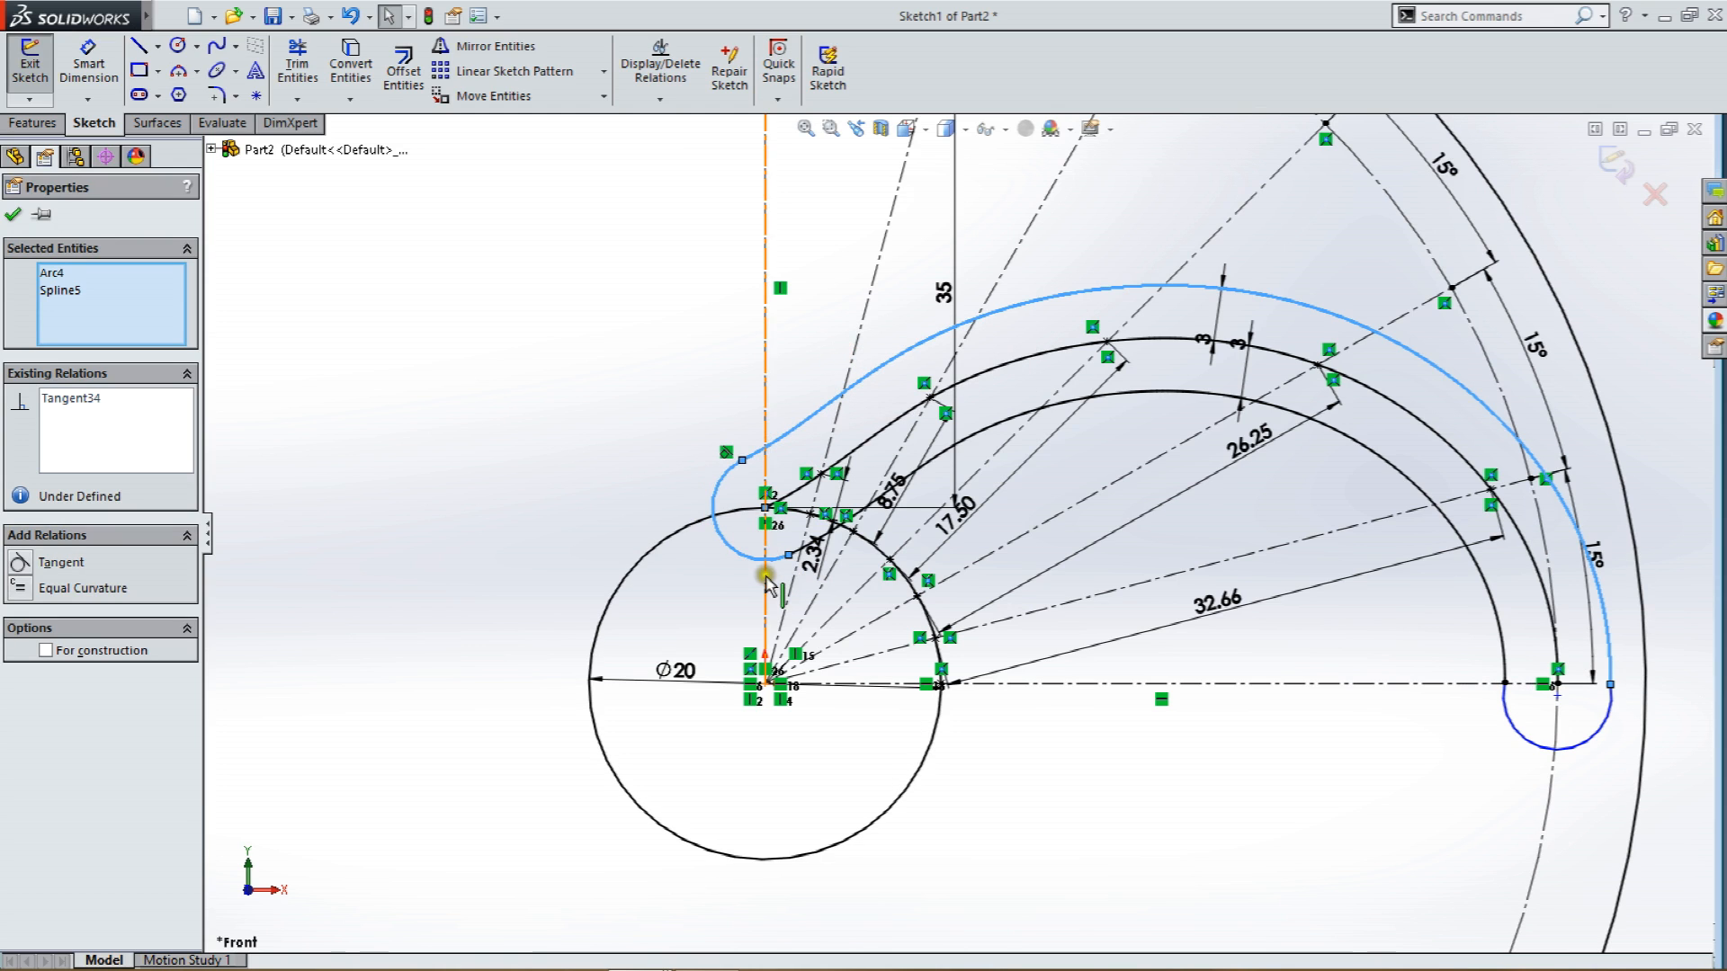
drag(774, 561, 777, 557)
click(621, 385)
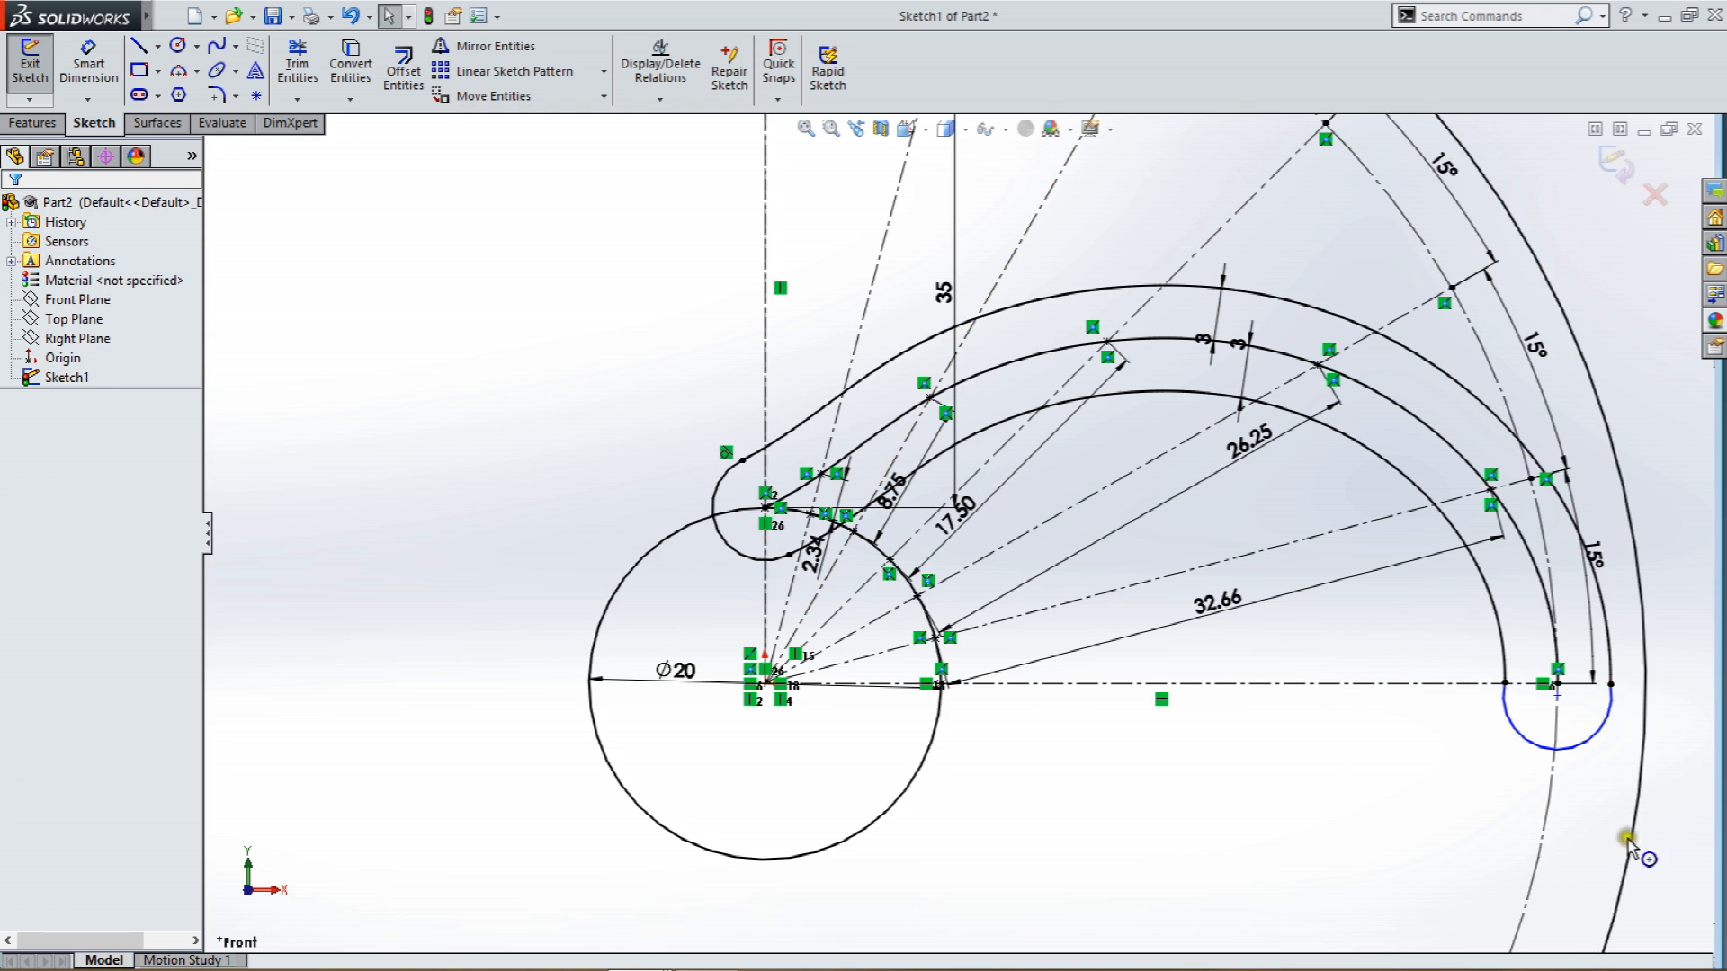
Make the slot's outer end arc tangent to the inner offset spline.
click(1520, 733)
ctrl+click(1498, 644)
click(1532, 554)
click(1461, 715)
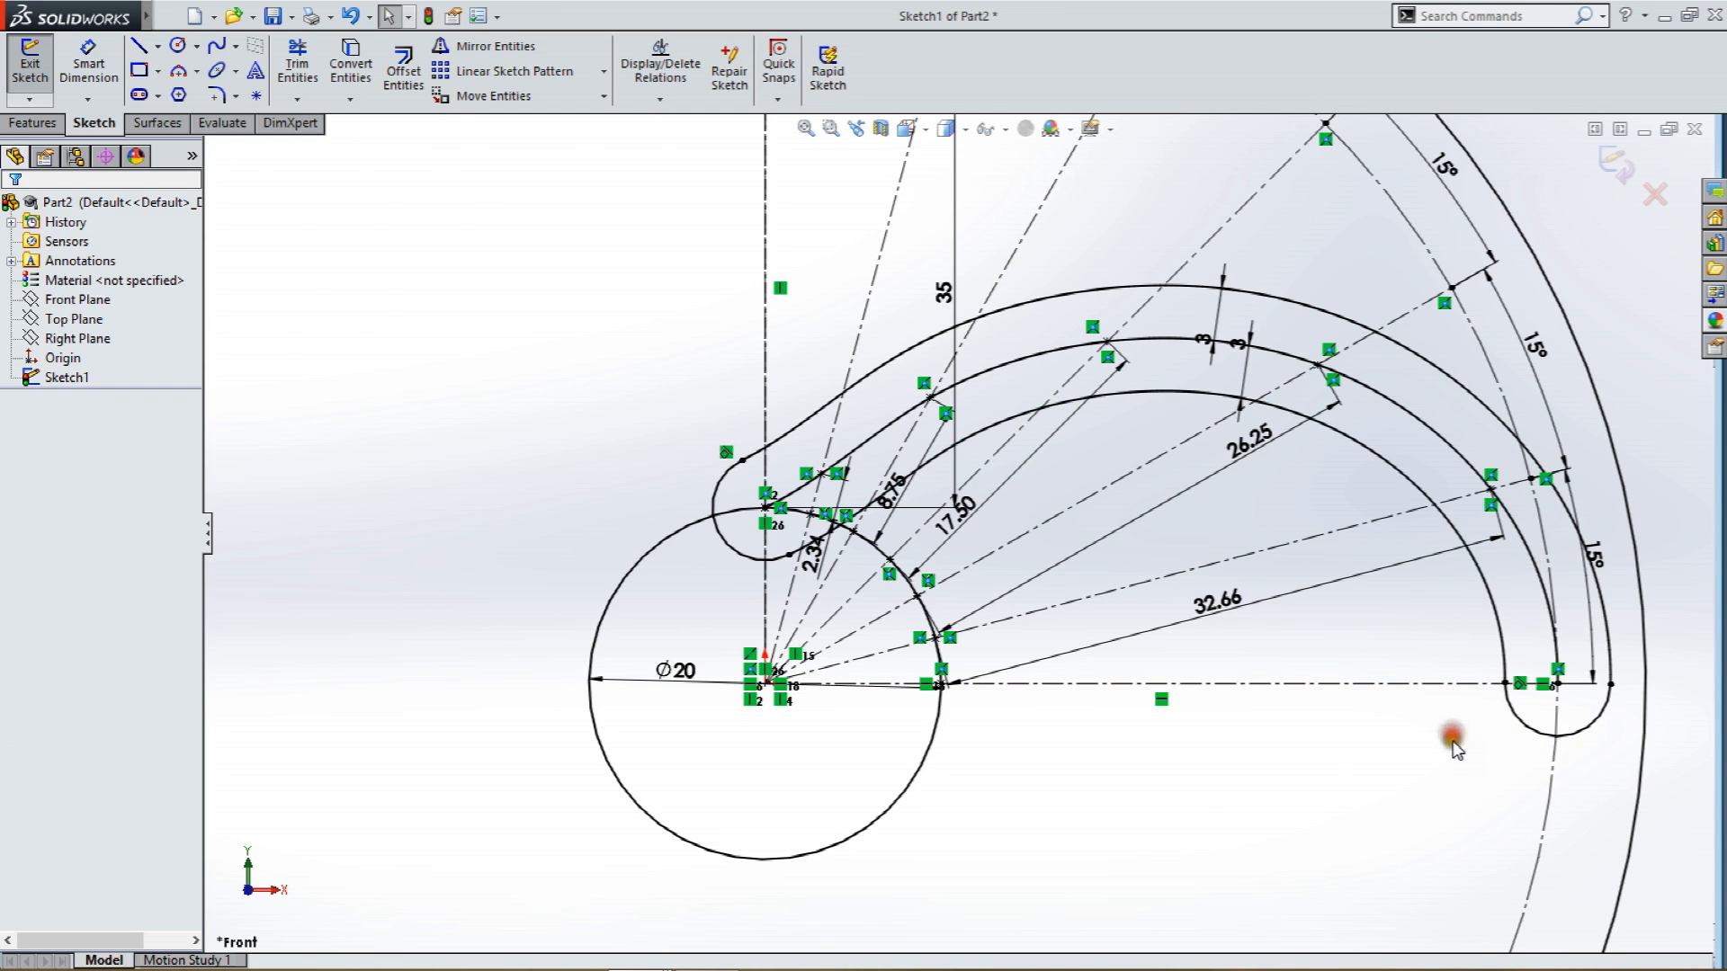
Start Copy Entities with the slot's two offset splines and its inner and outer end arcs selected.
scroll(1155, 544, up, 2)
key(f)
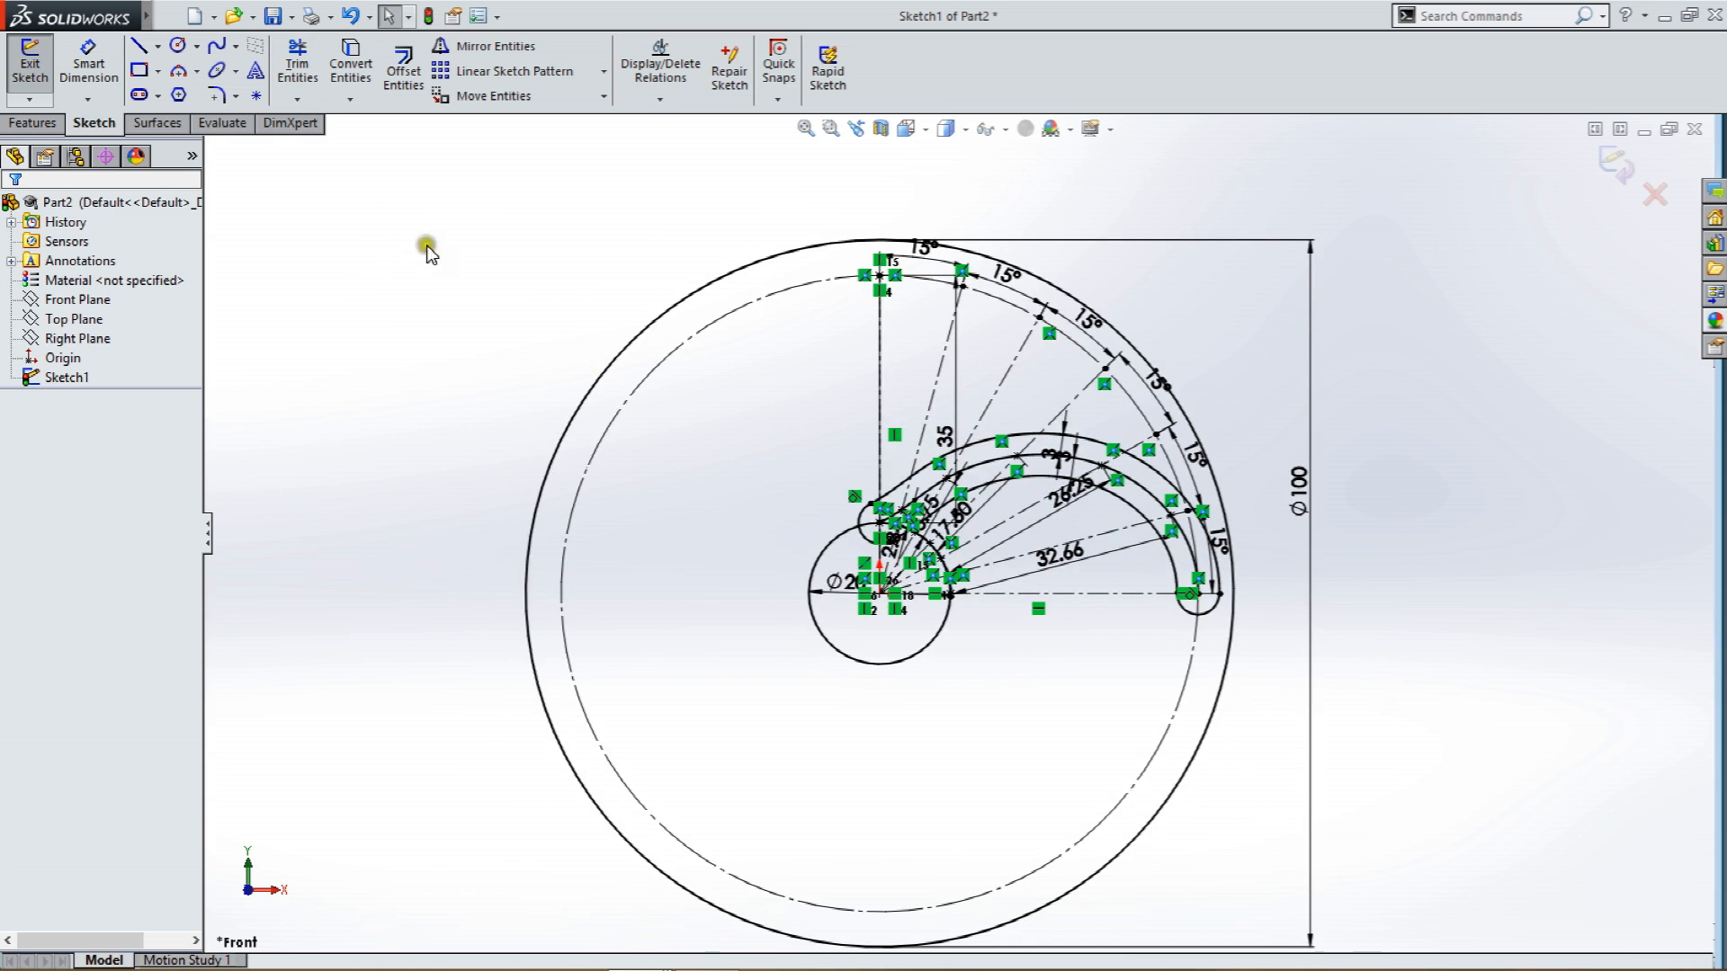
scroll(1134, 532, down, 2)
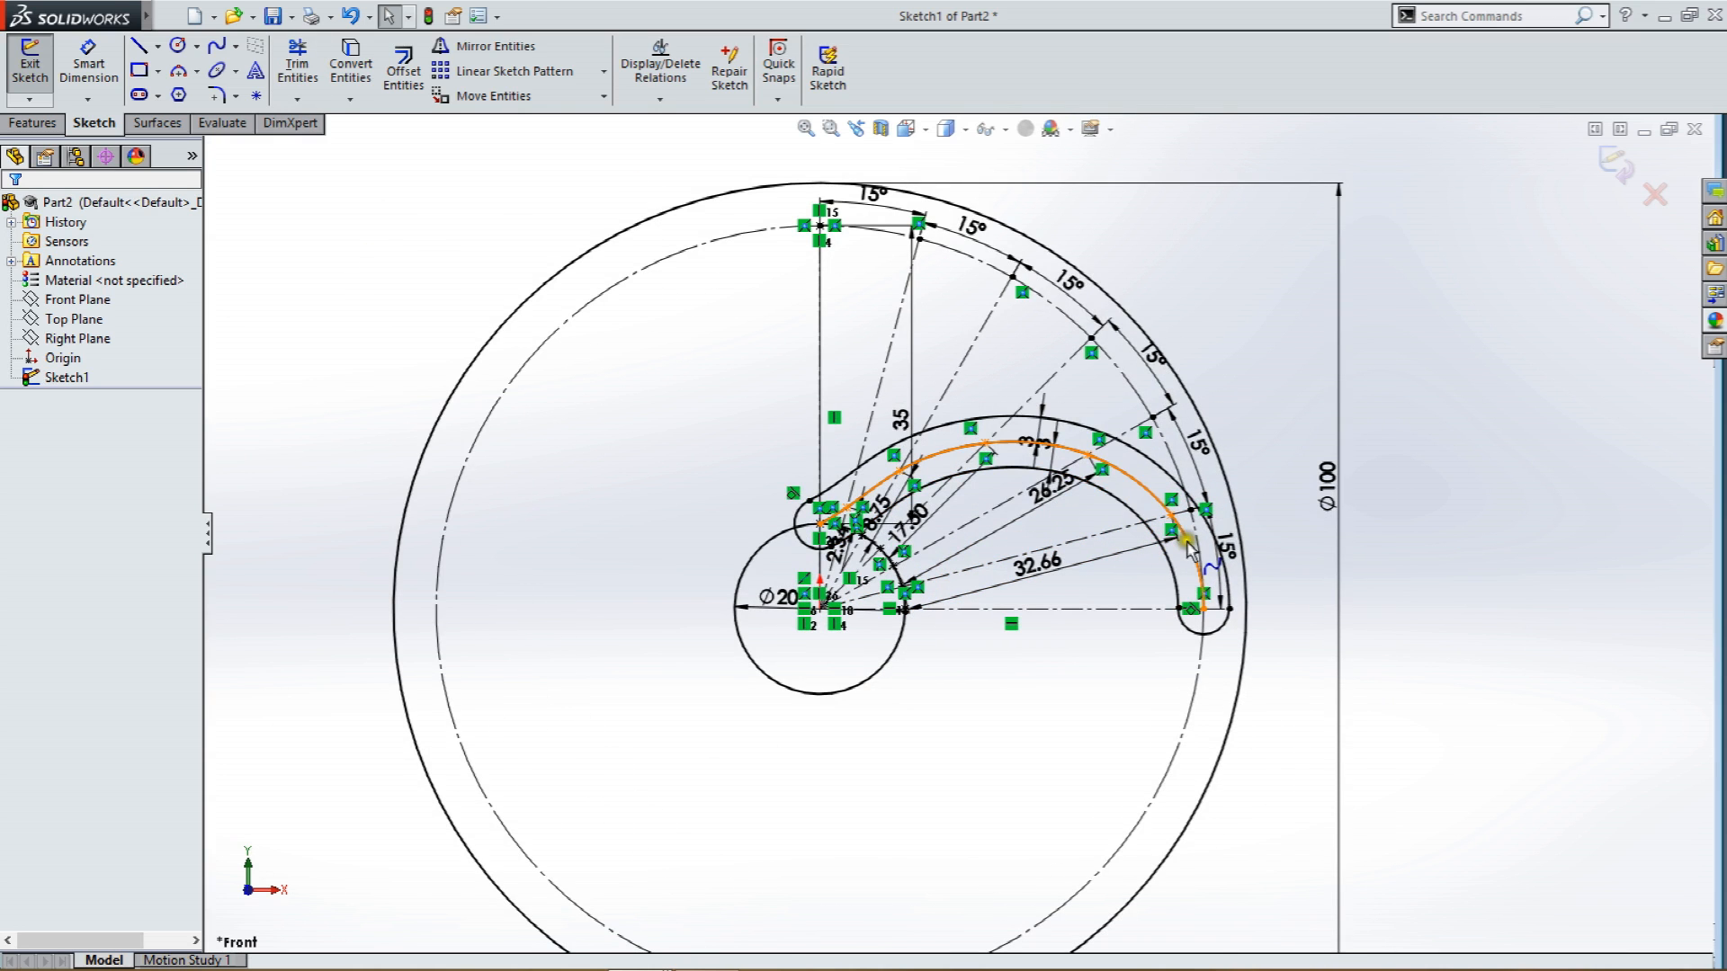
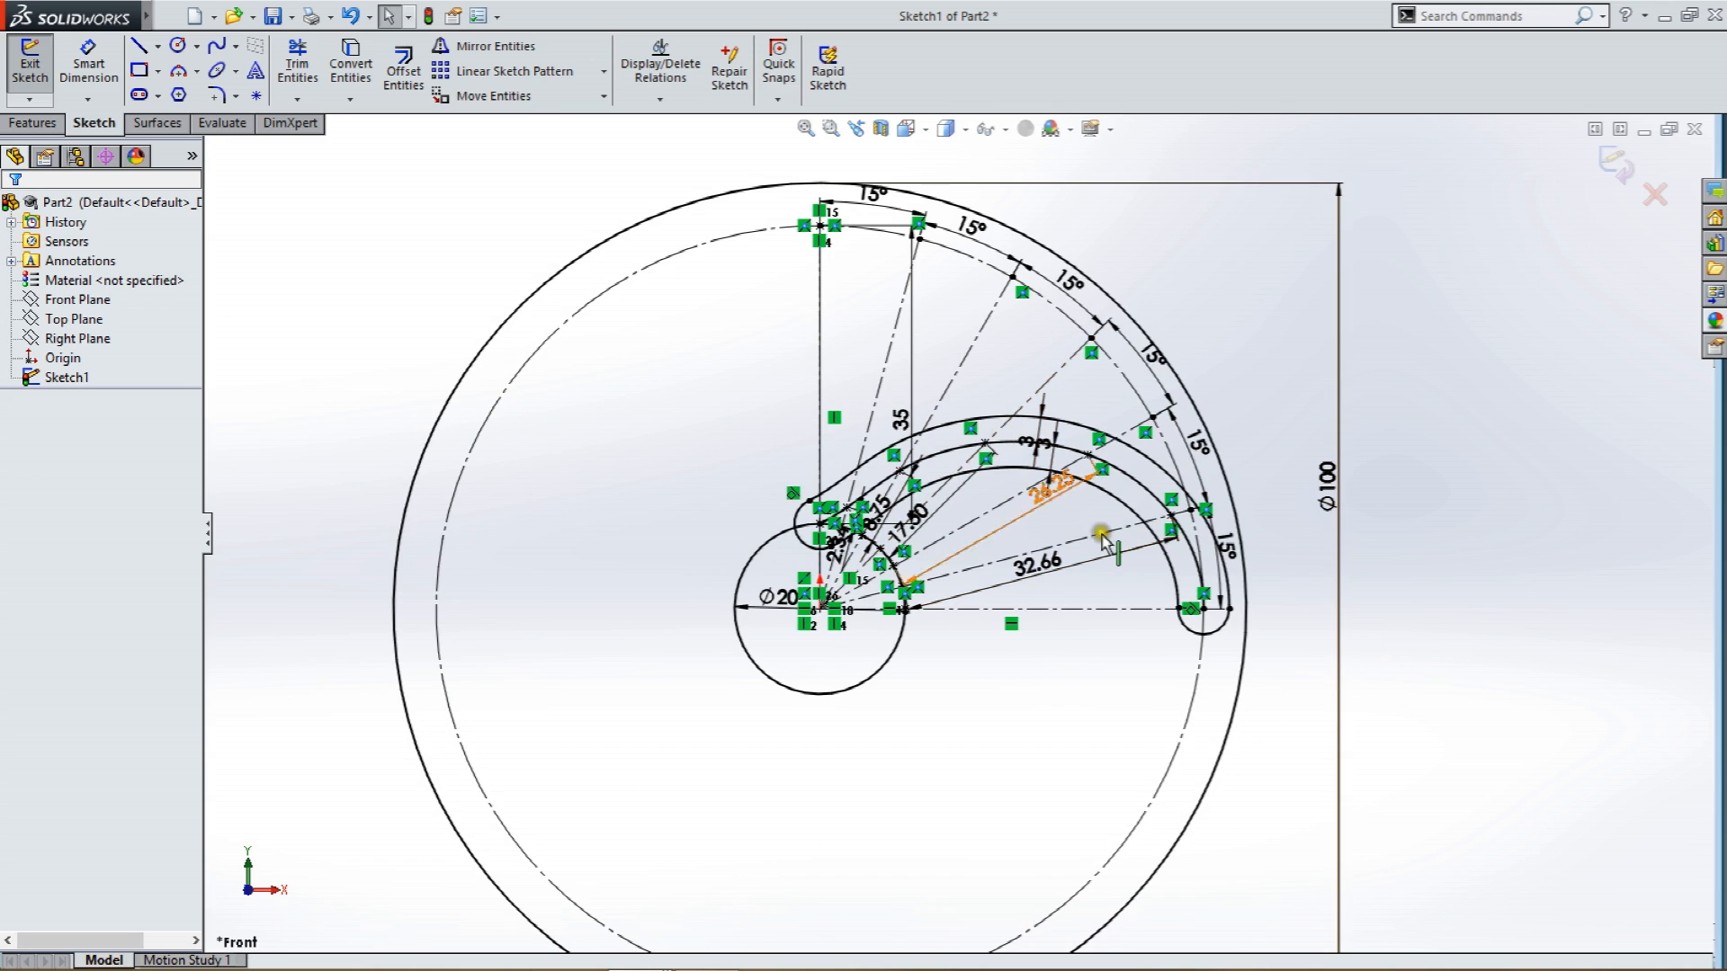
click(602, 95)
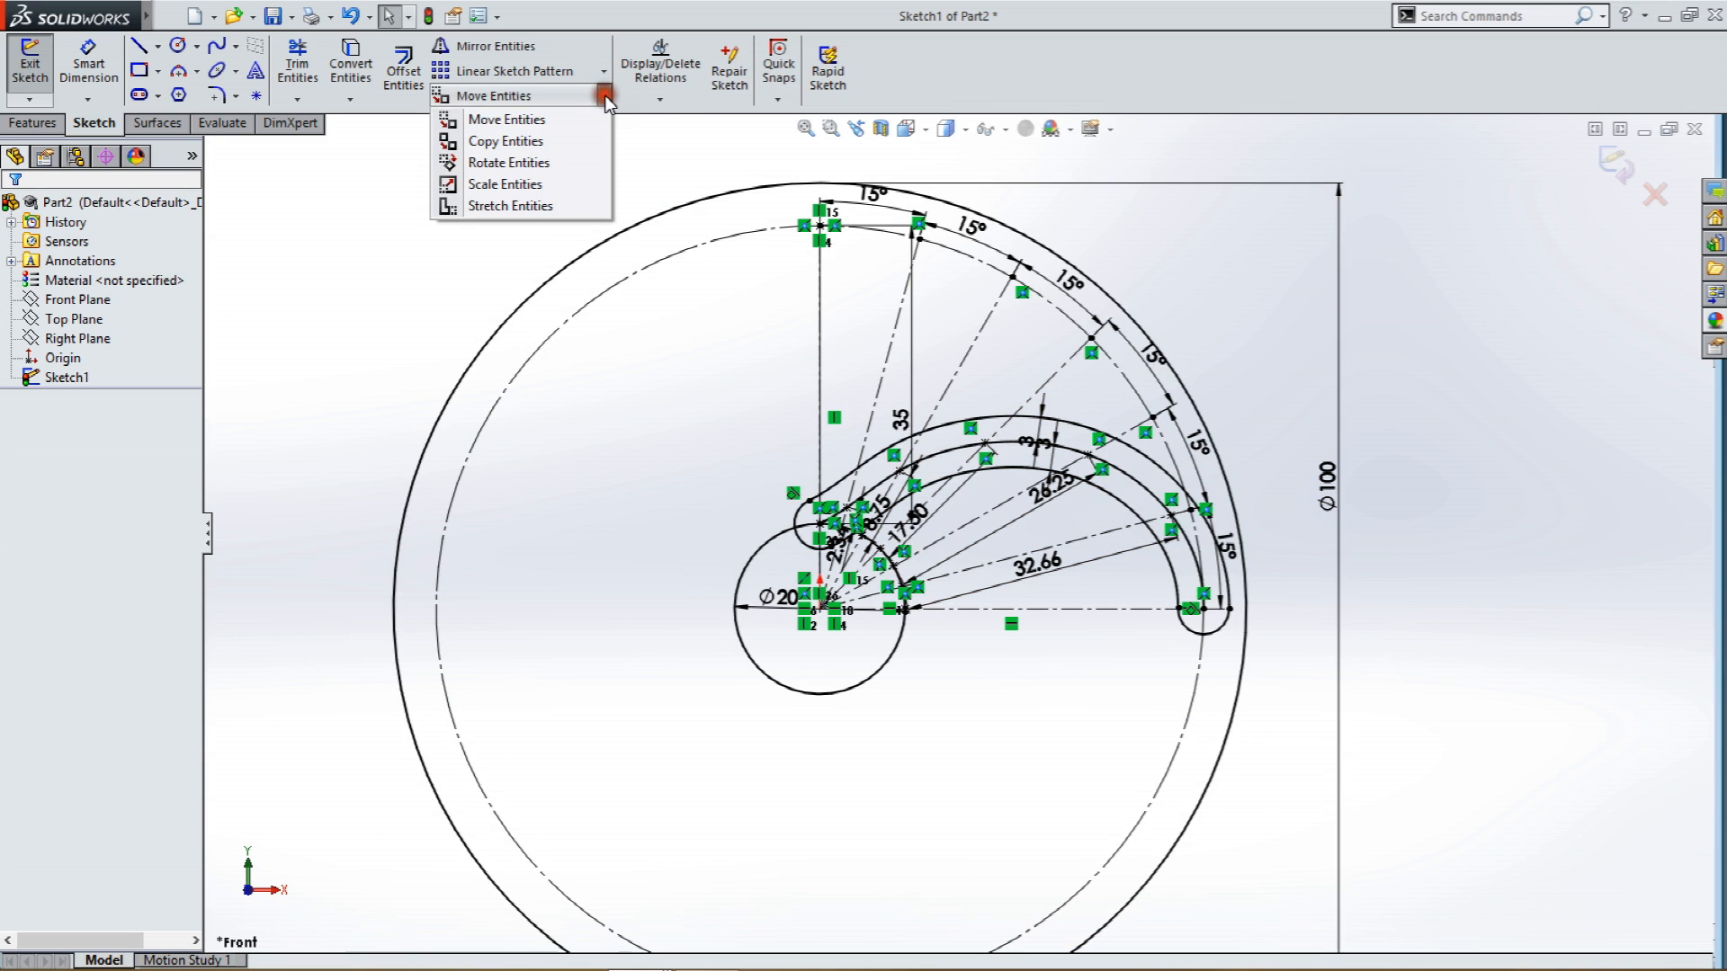
click(539, 141)
scroll(882, 490, down, 2)
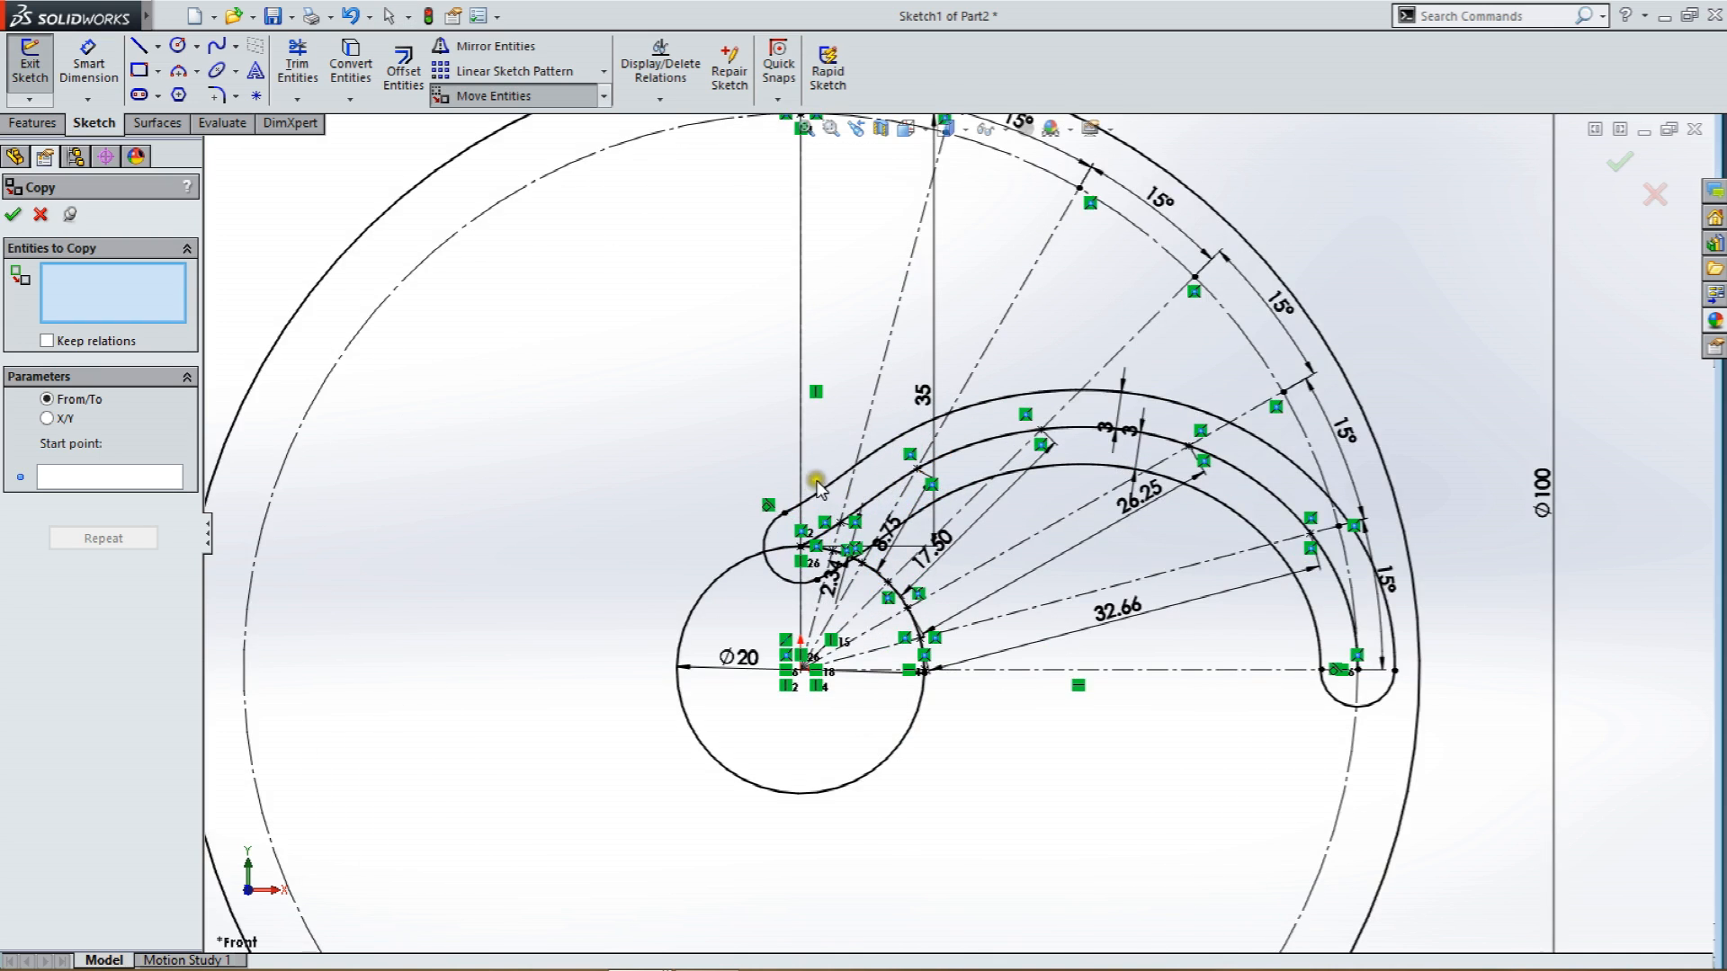
click(821, 479)
click(769, 538)
click(1076, 466)
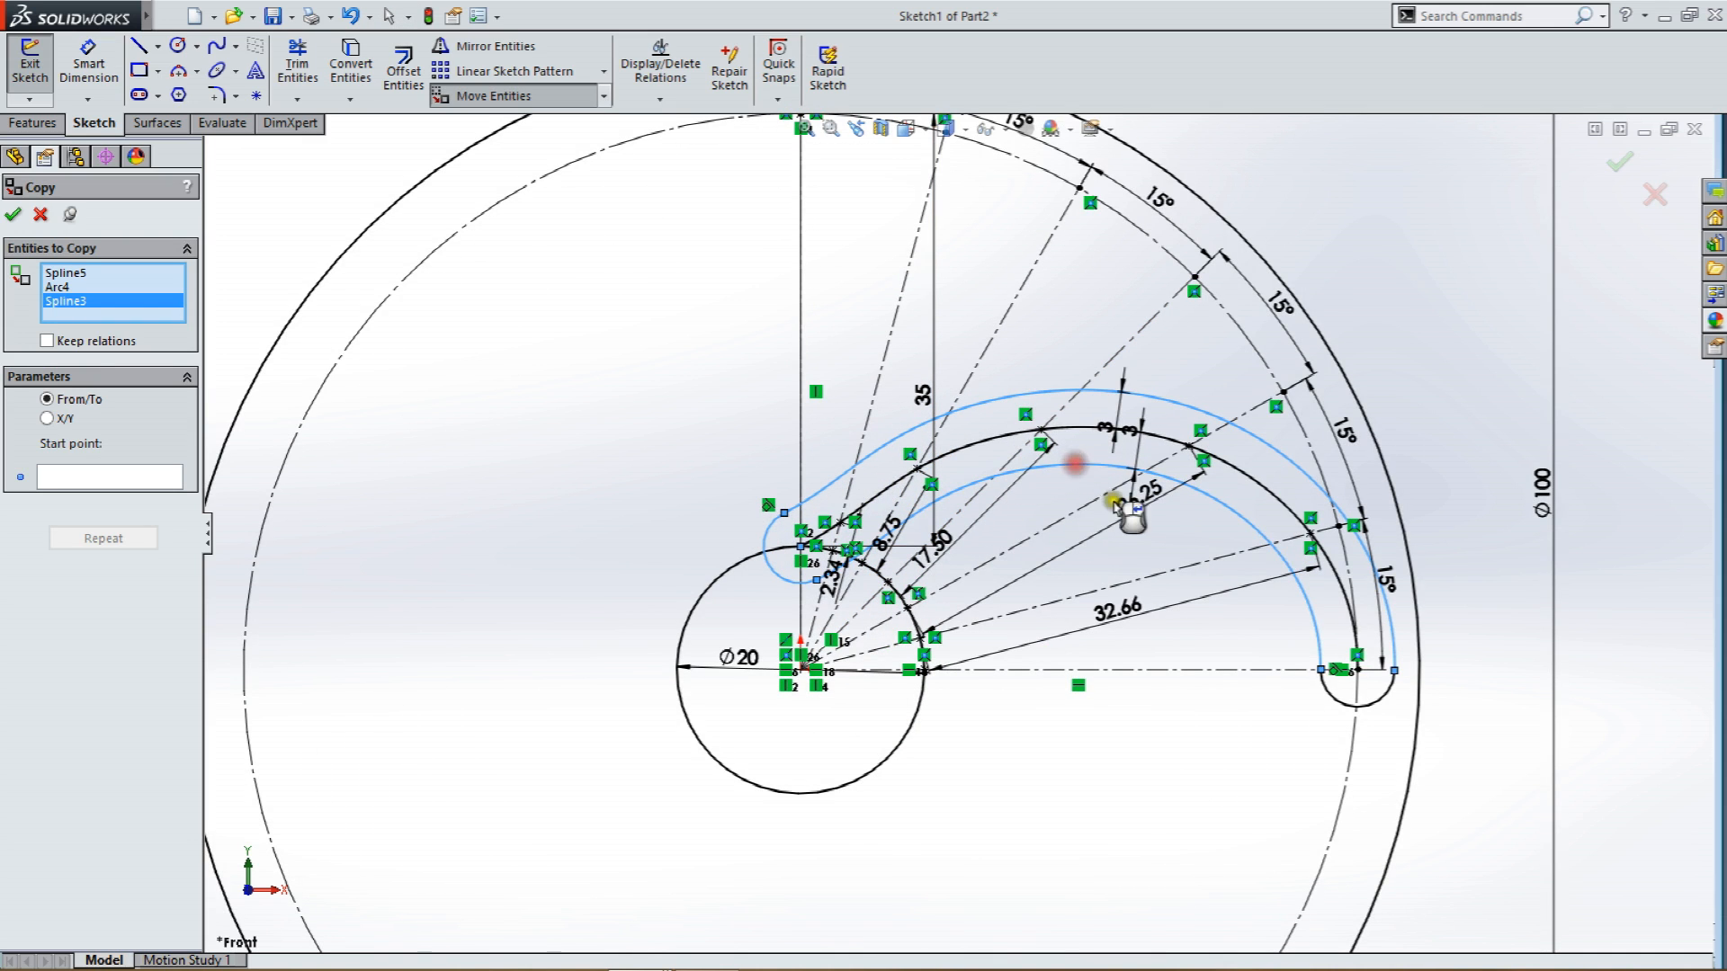
click(1332, 700)
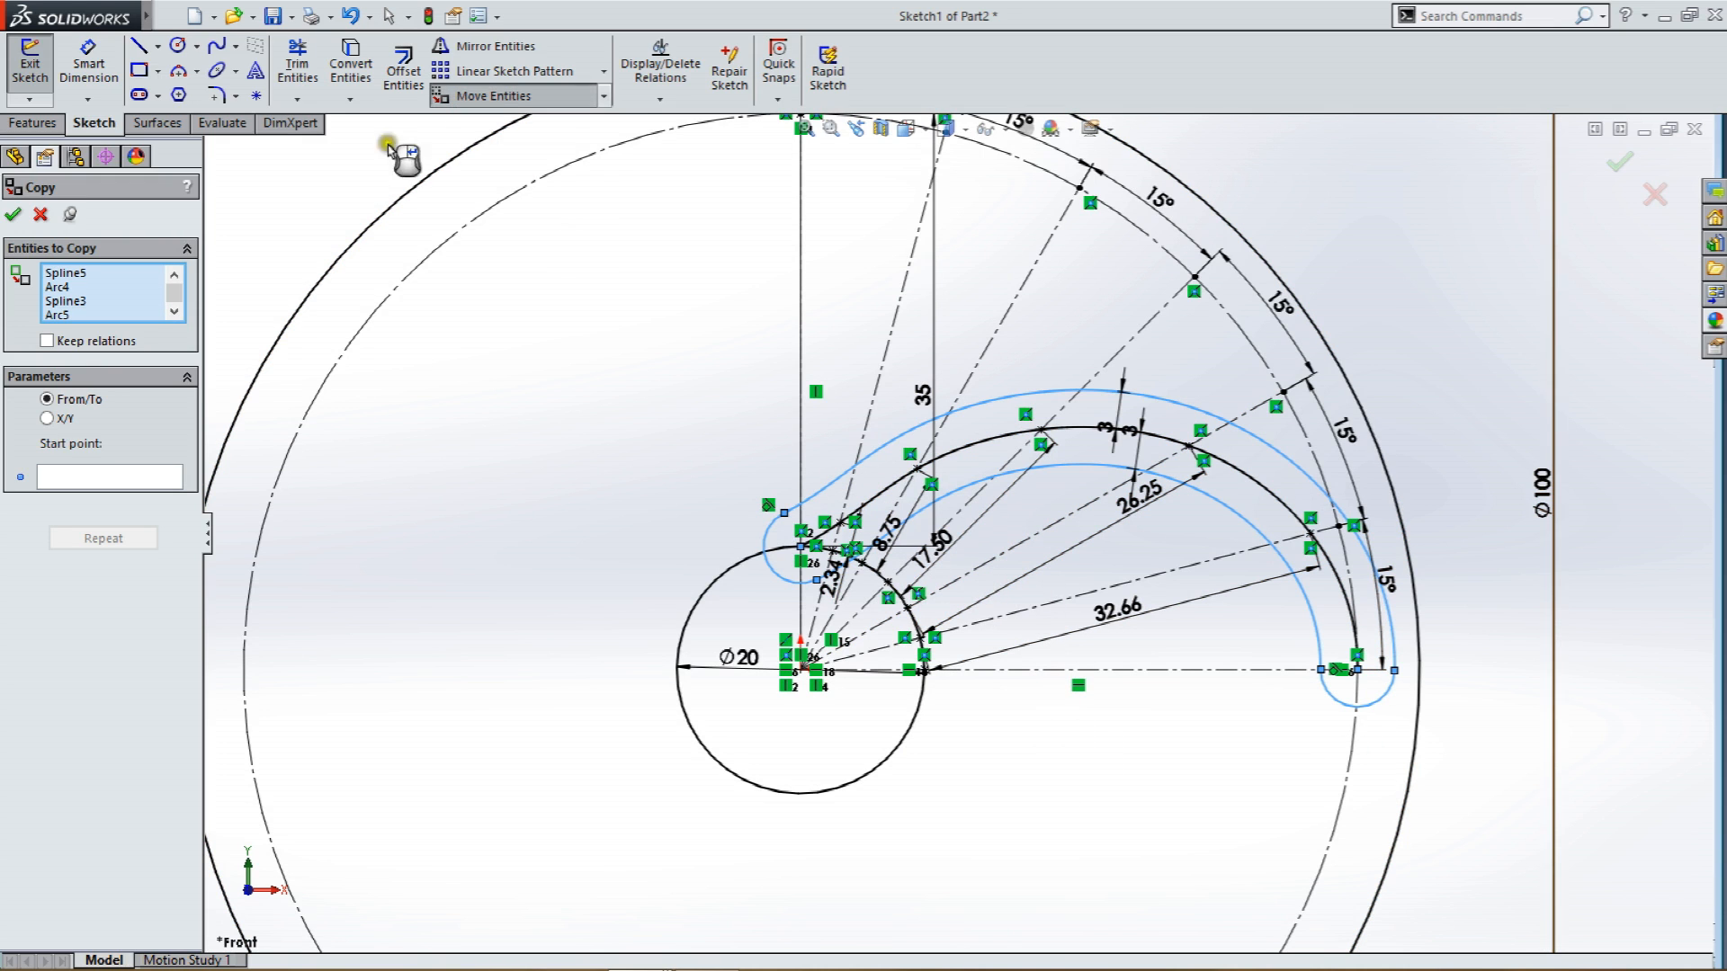
Copy the slot outline from its inner end at the 20 mm circle's top to the circle's right, bottom and left quadrant points.
click(100, 477)
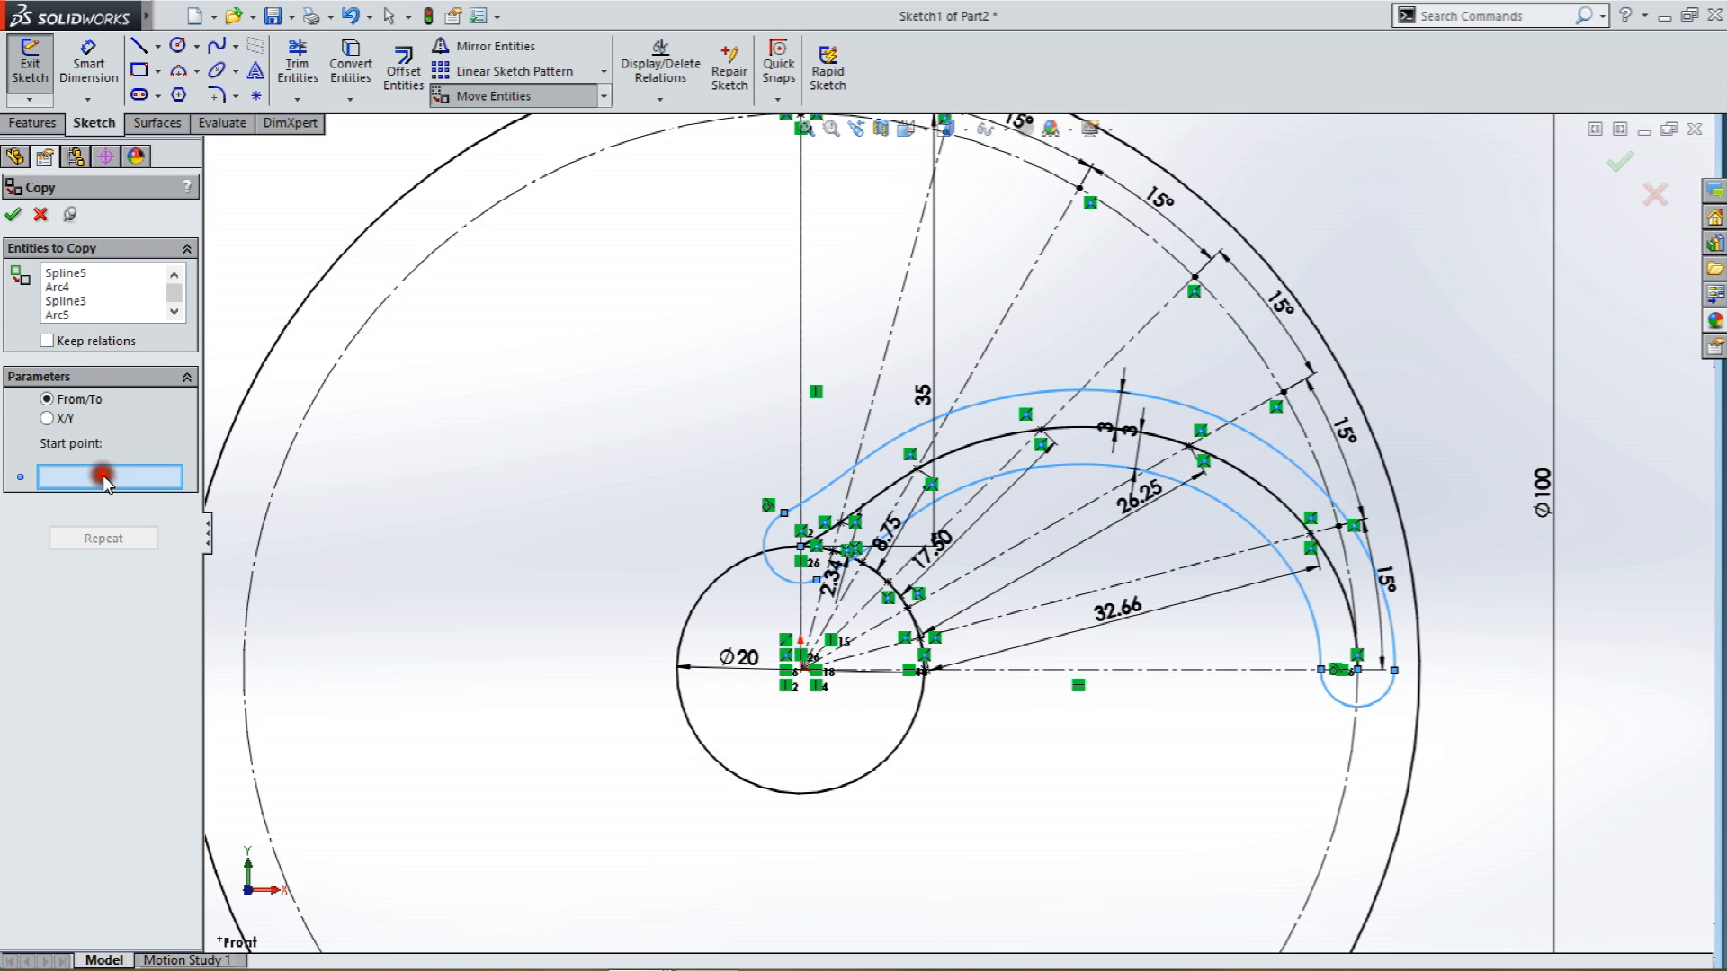
click(801, 546)
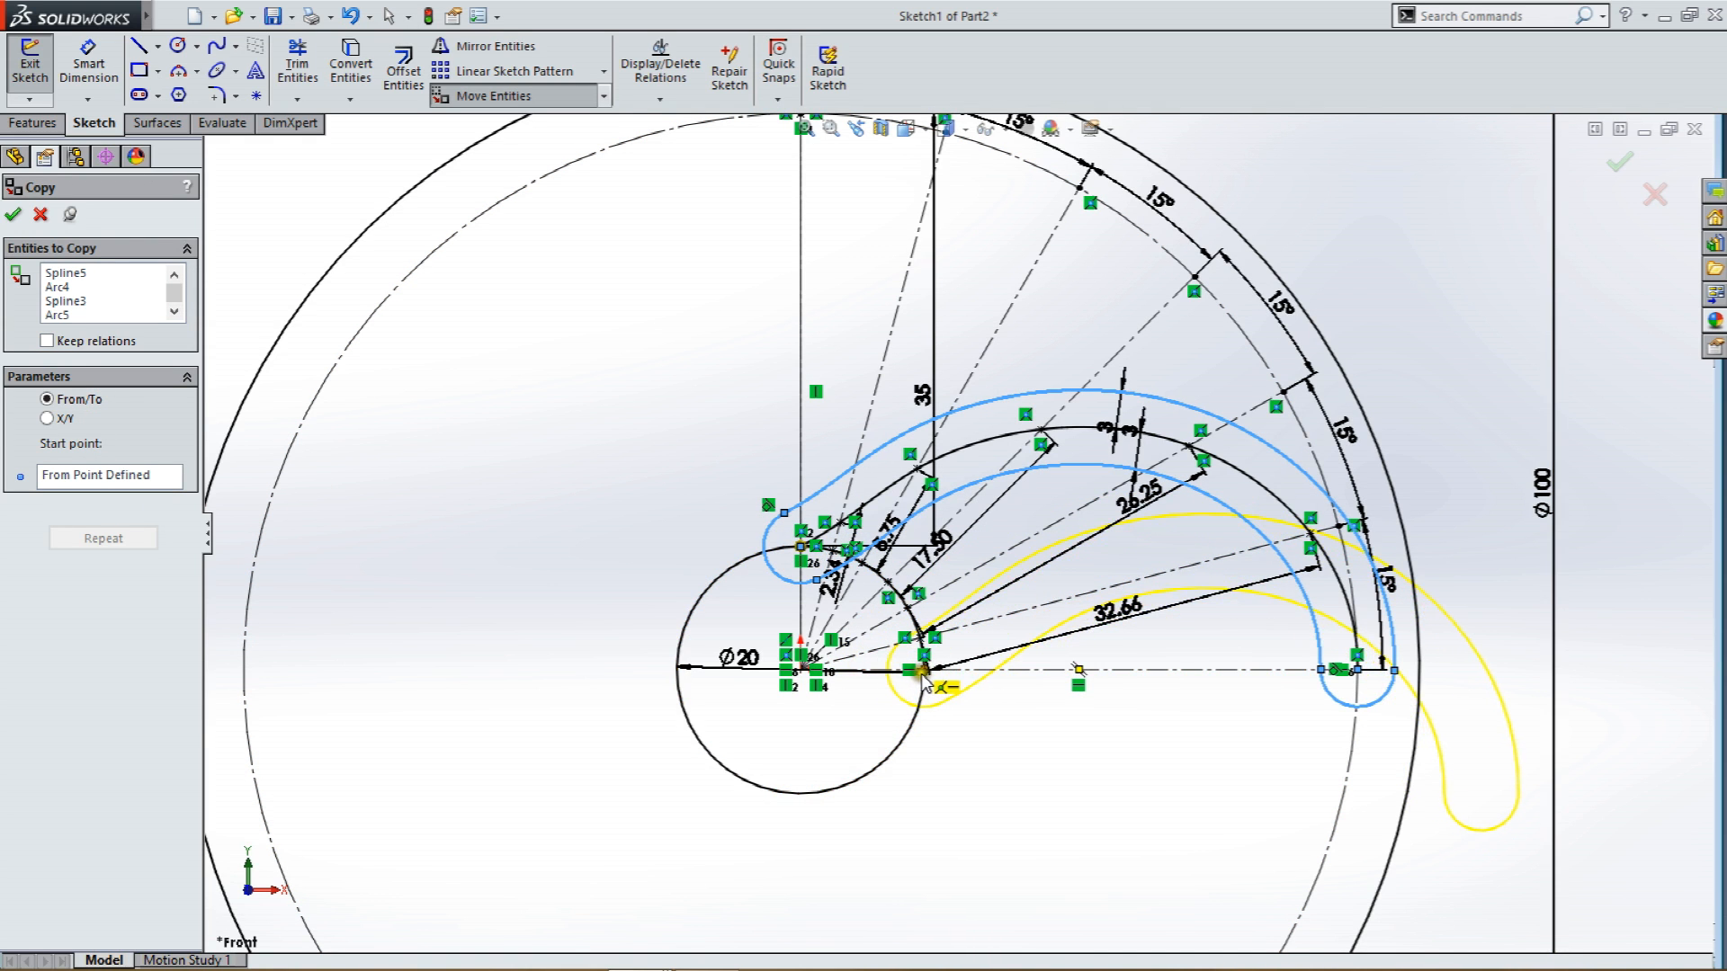
scroll(924, 673, up, 2)
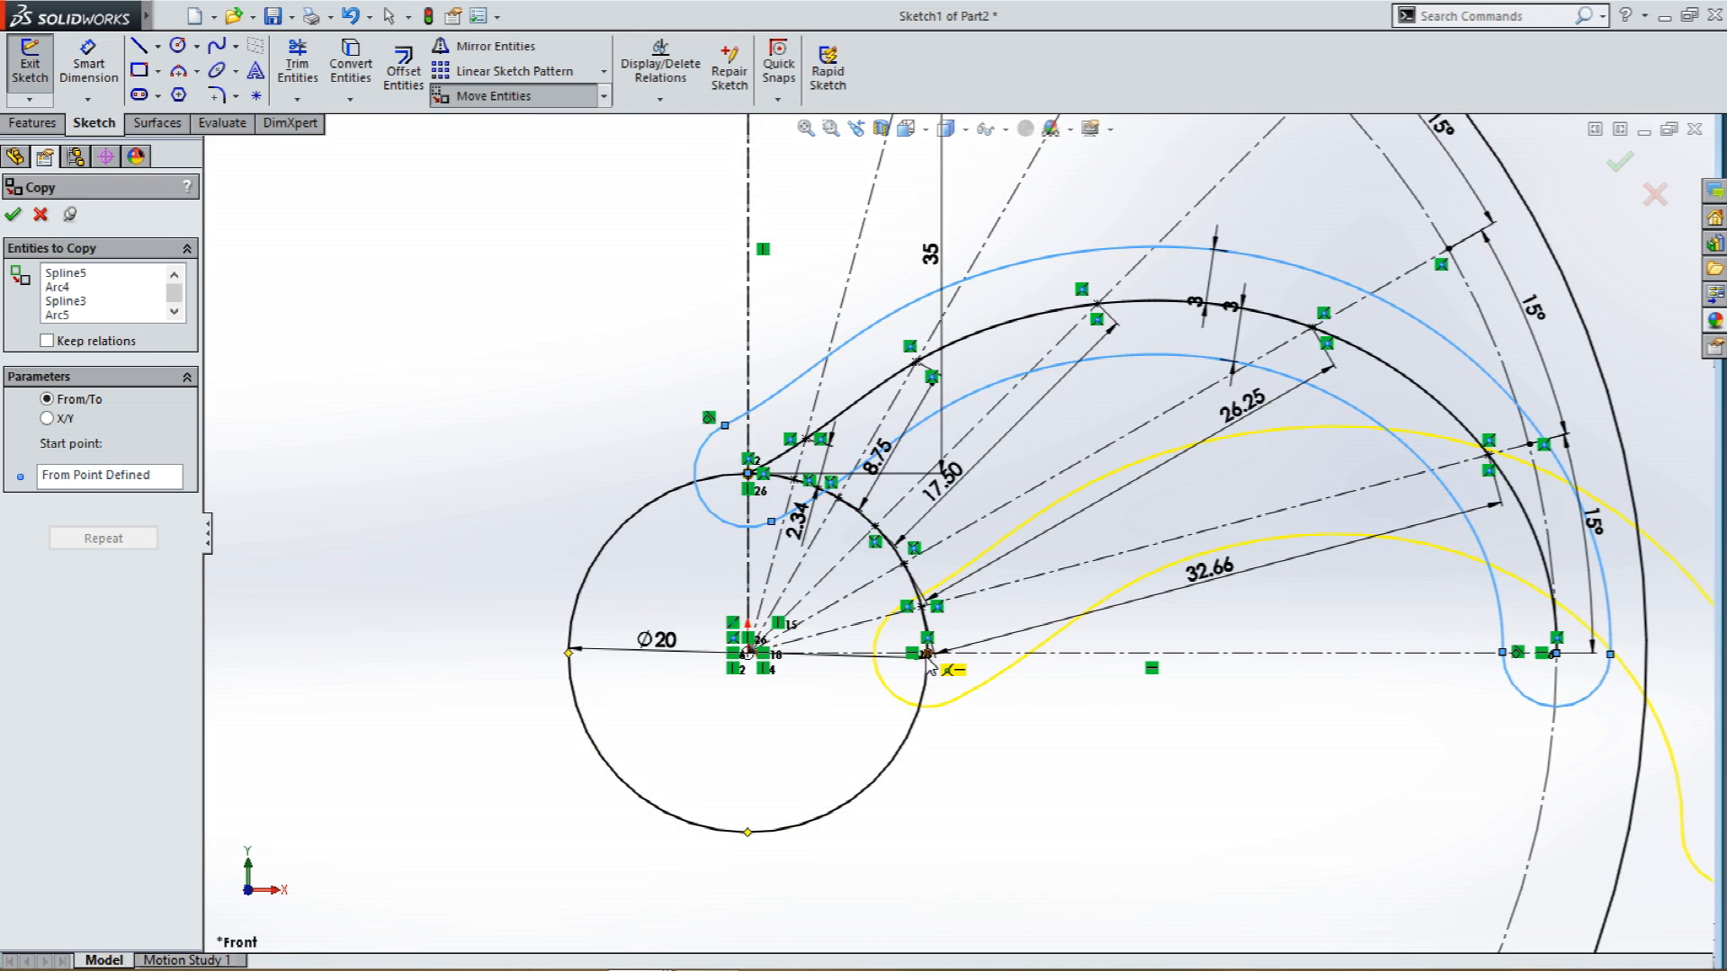
click(926, 664)
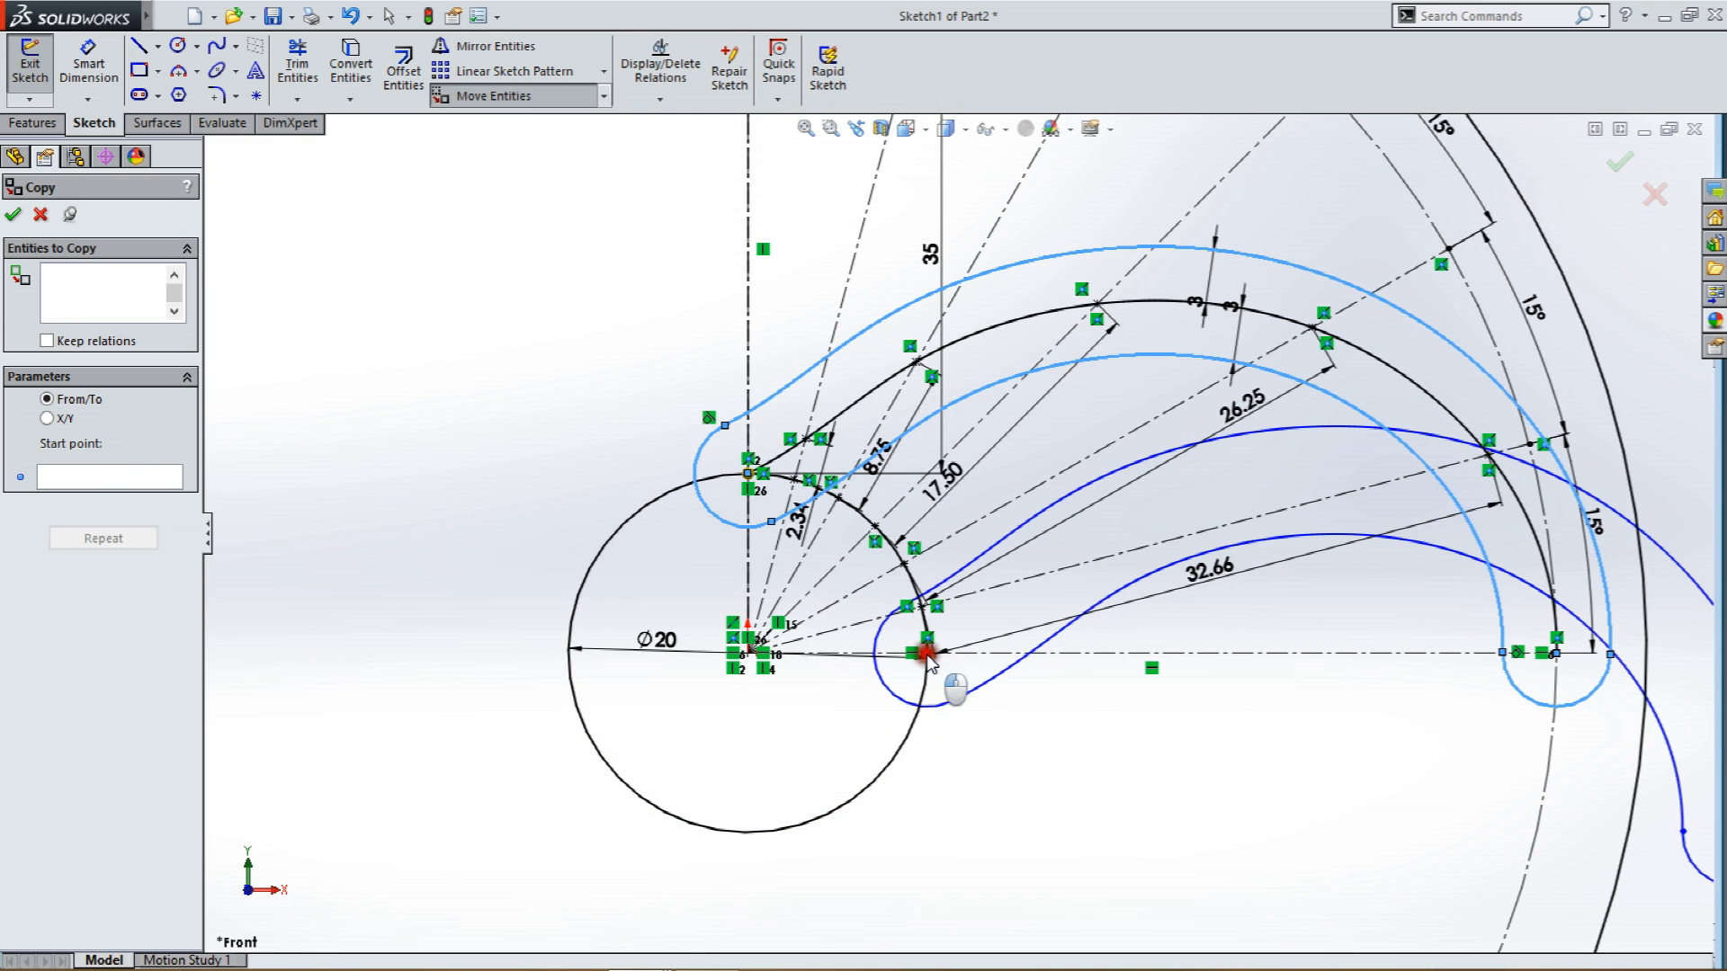
click(748, 831)
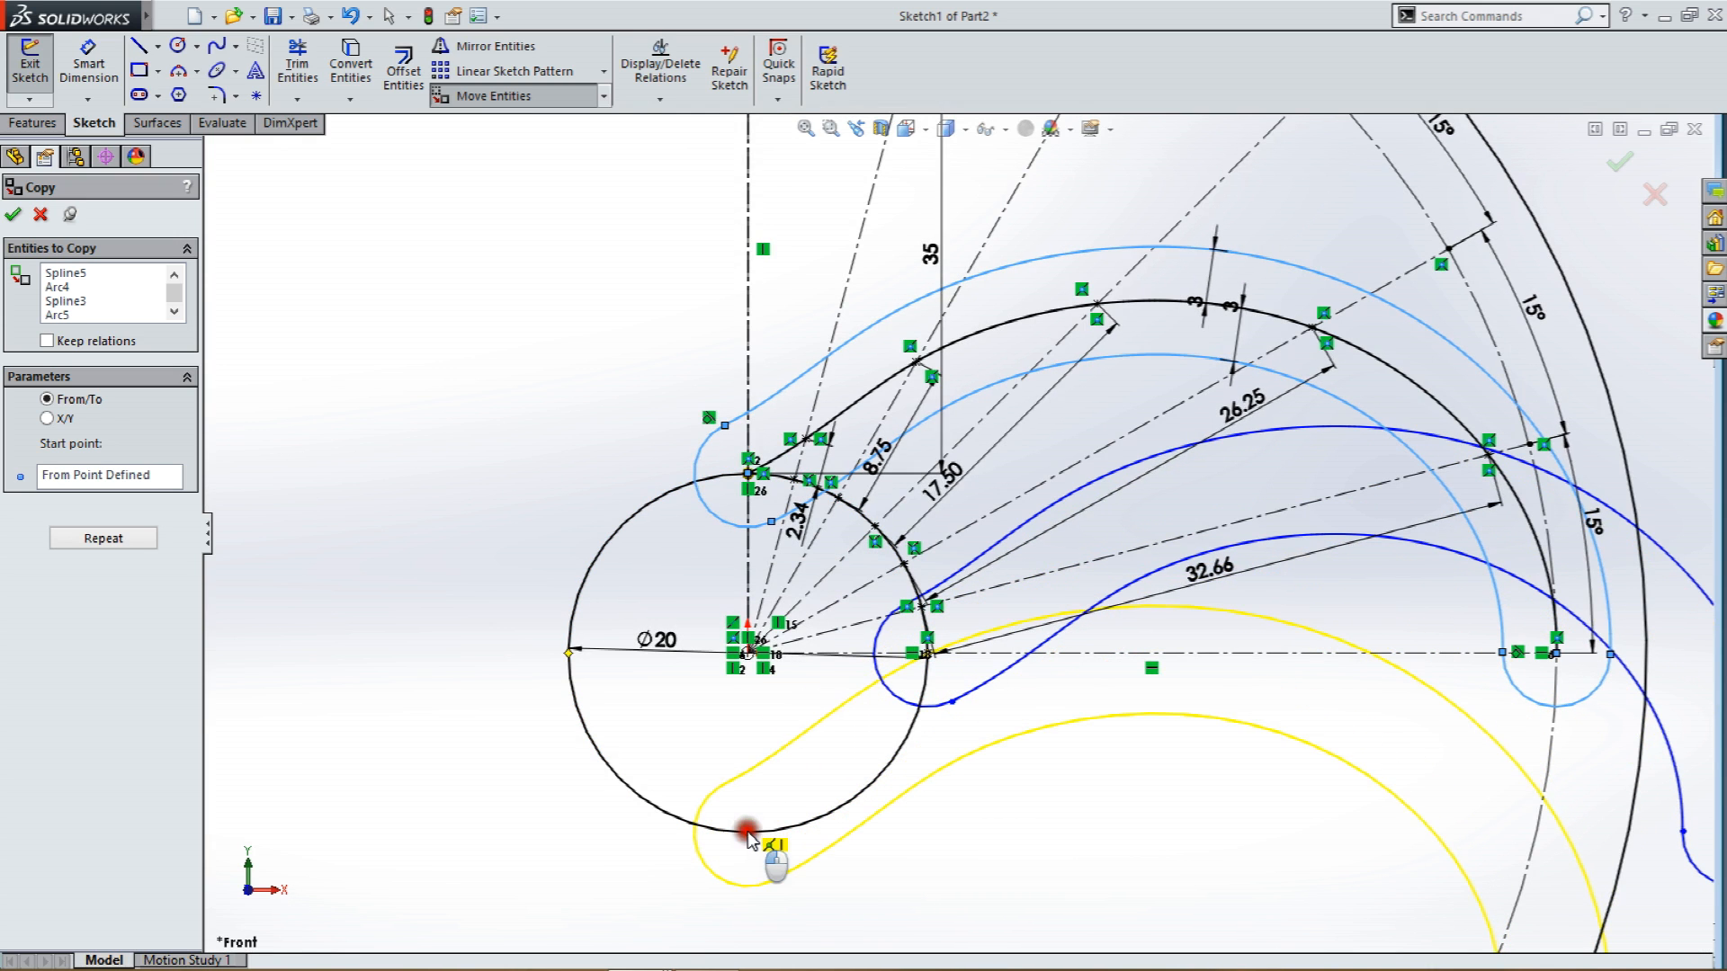
click(569, 652)
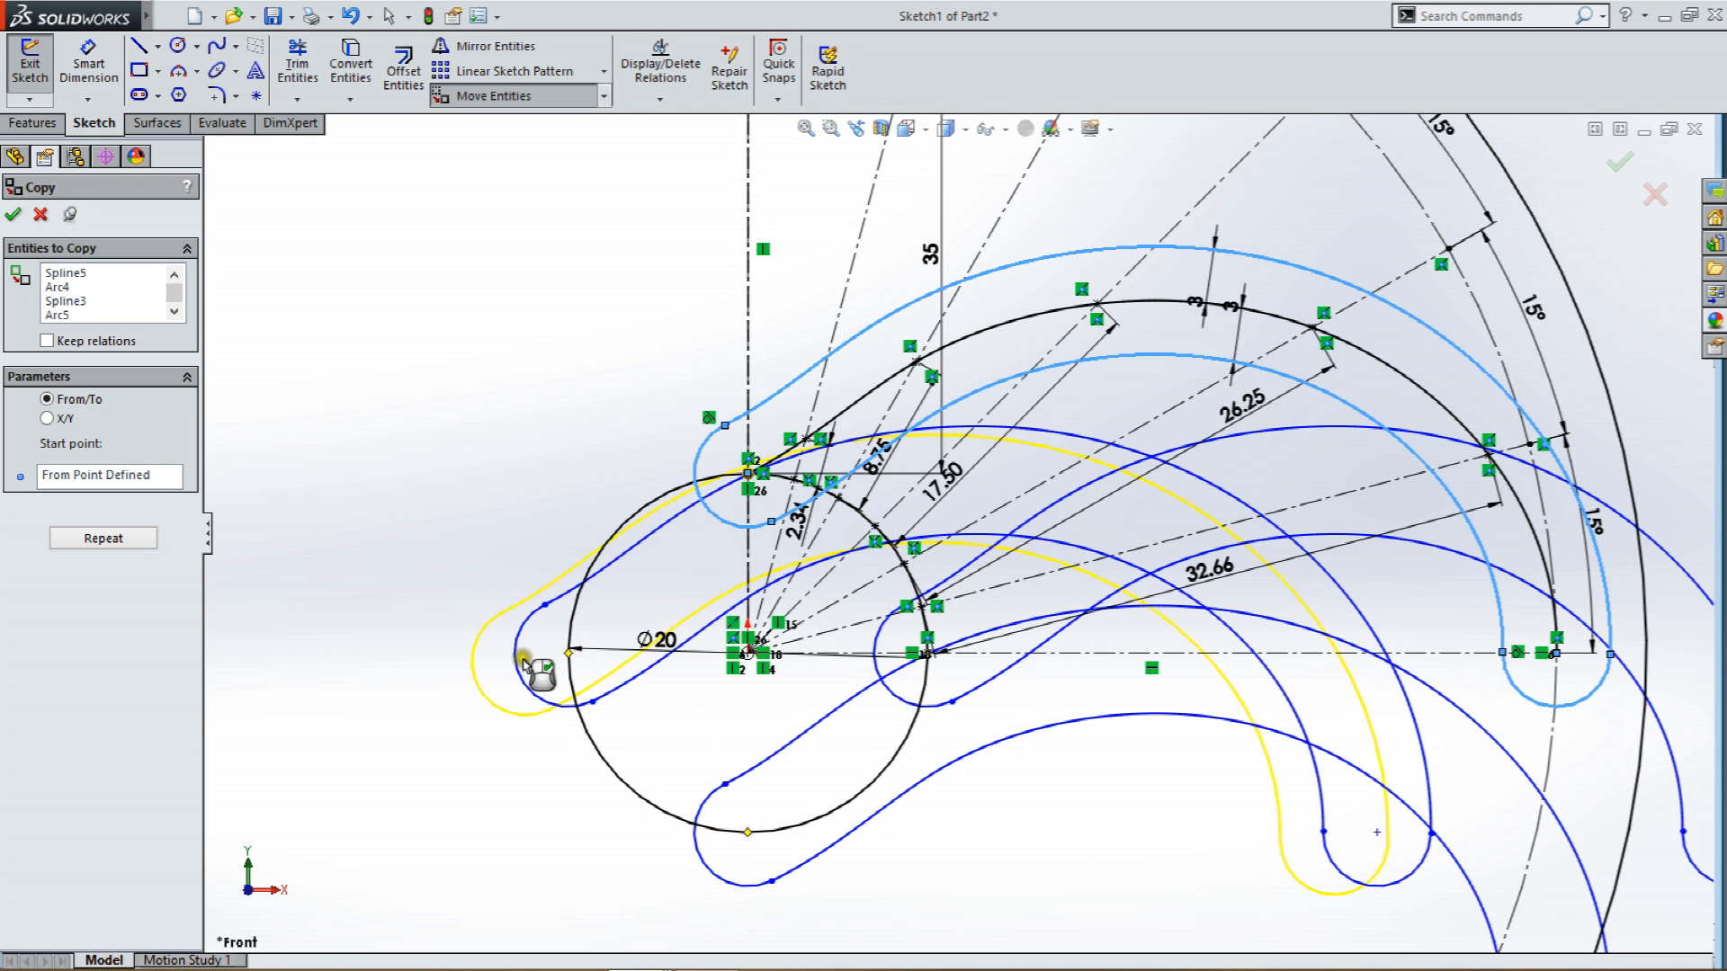
key(Escape)
Start Rotate Entities with both splines and both end arcs of the slot copy at the 20 mm circle's right quadrant selected.
scroll(569, 625, up, 5)
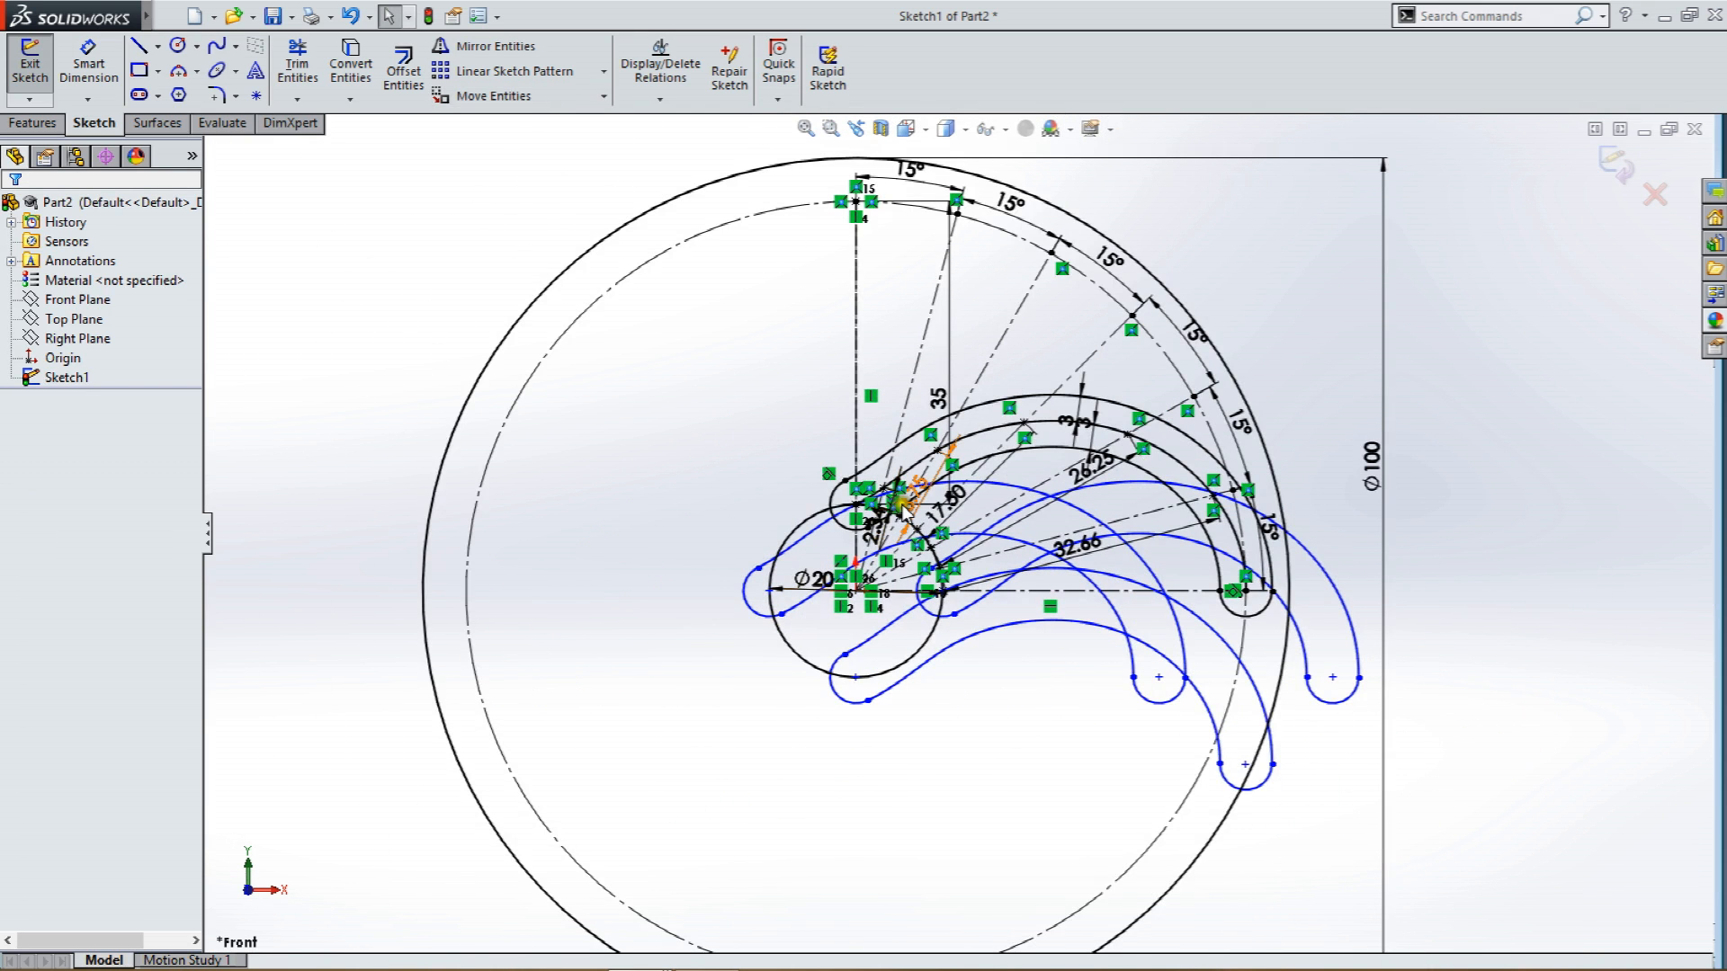
click(603, 95)
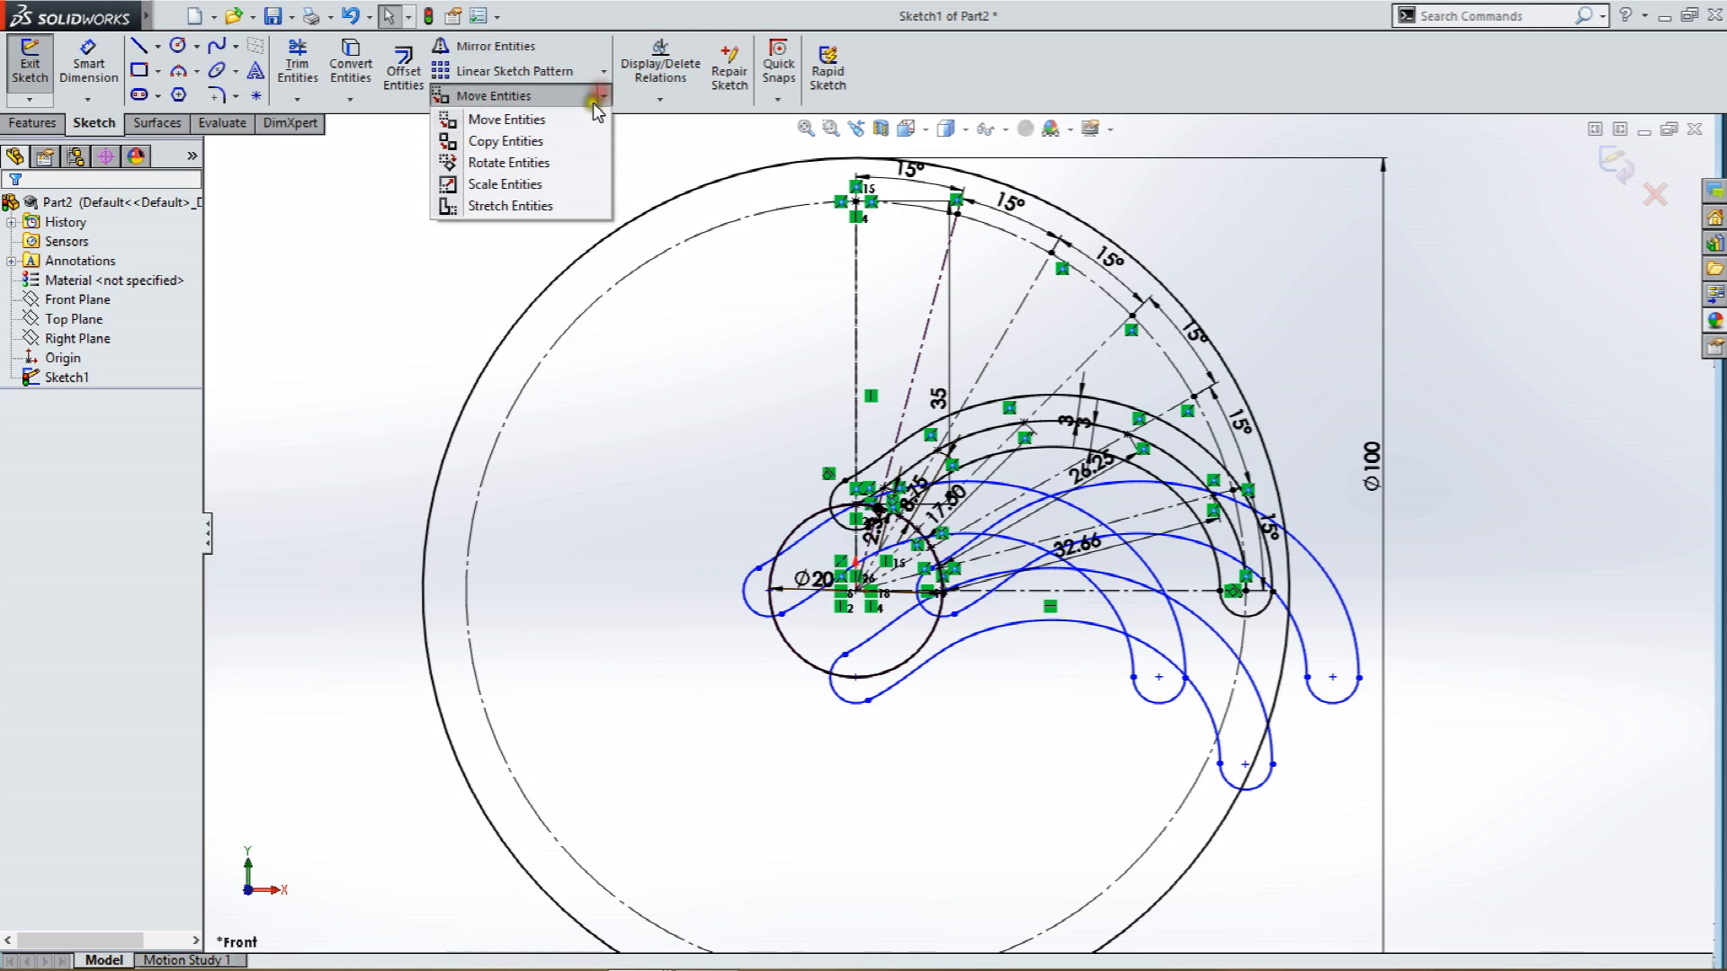
click(545, 161)
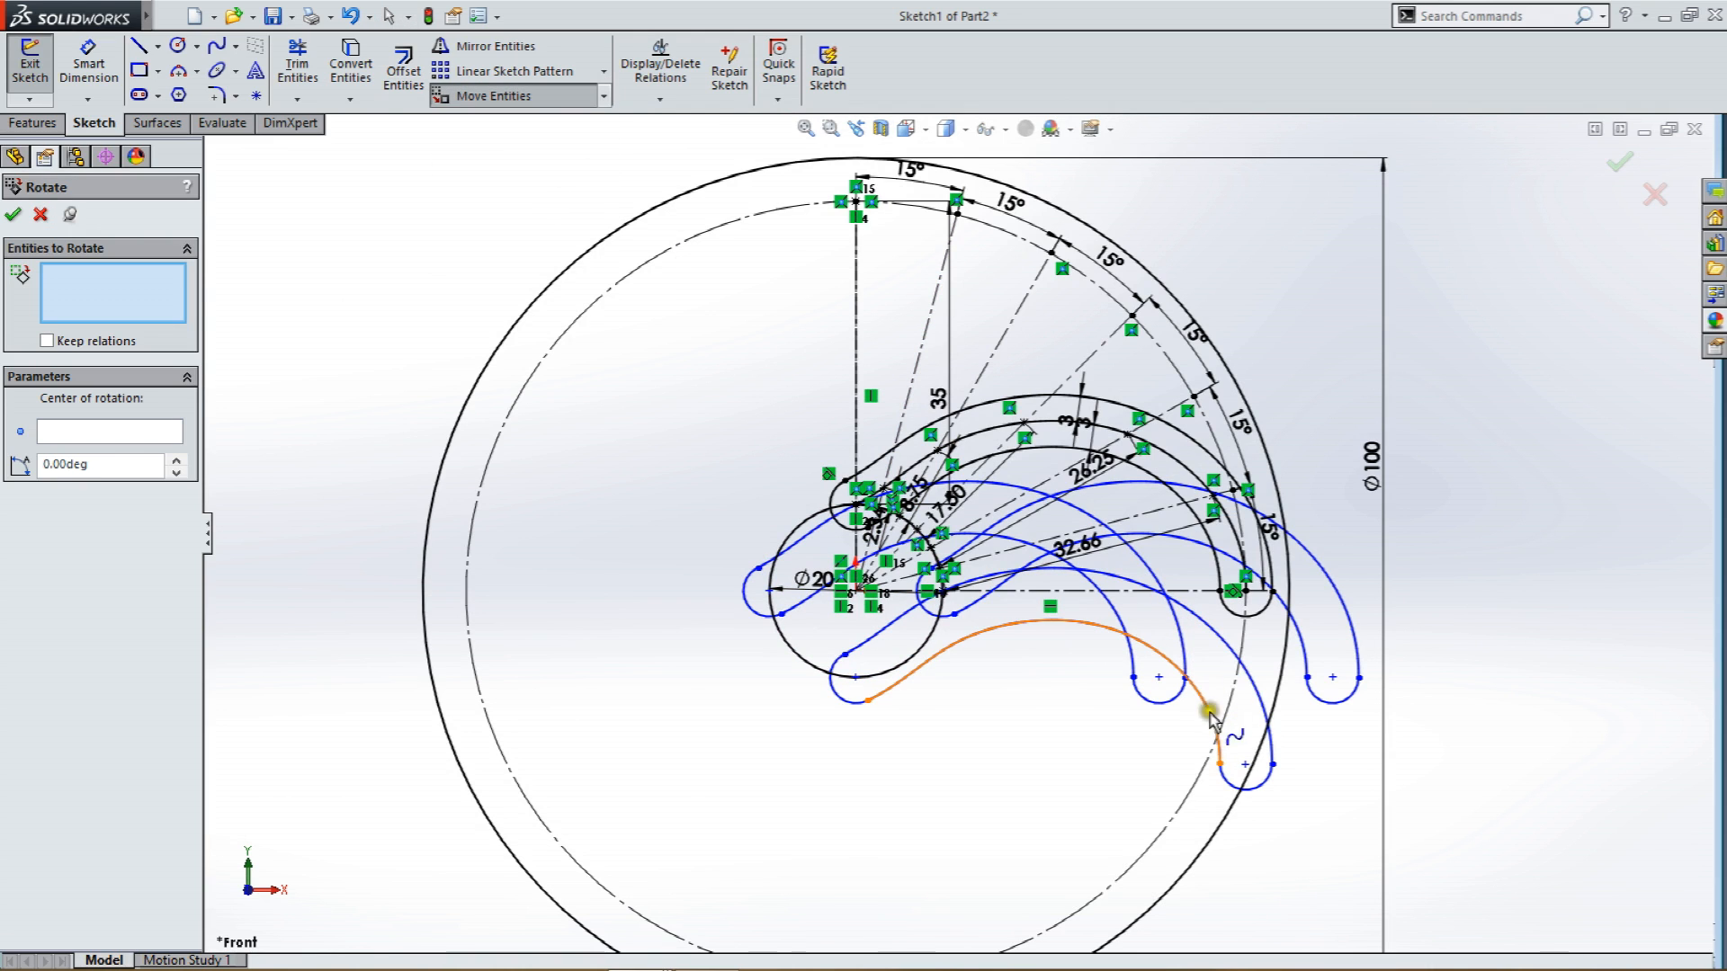
click(1300, 633)
click(1338, 597)
click(1341, 701)
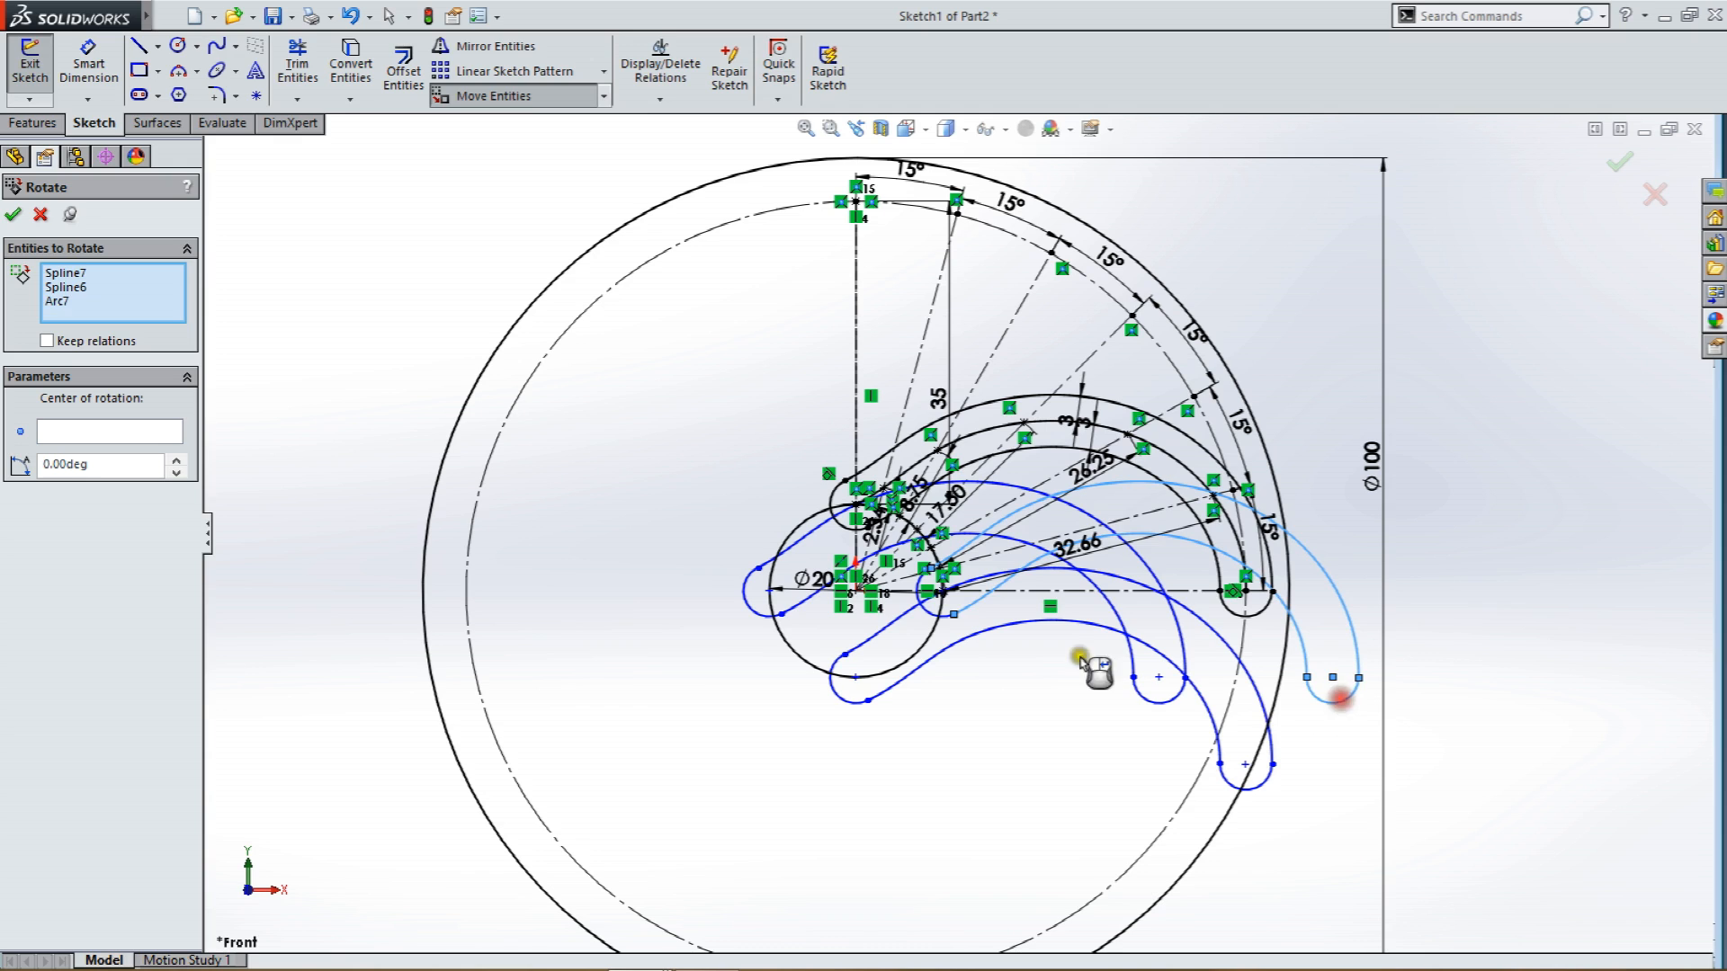
click(927, 609)
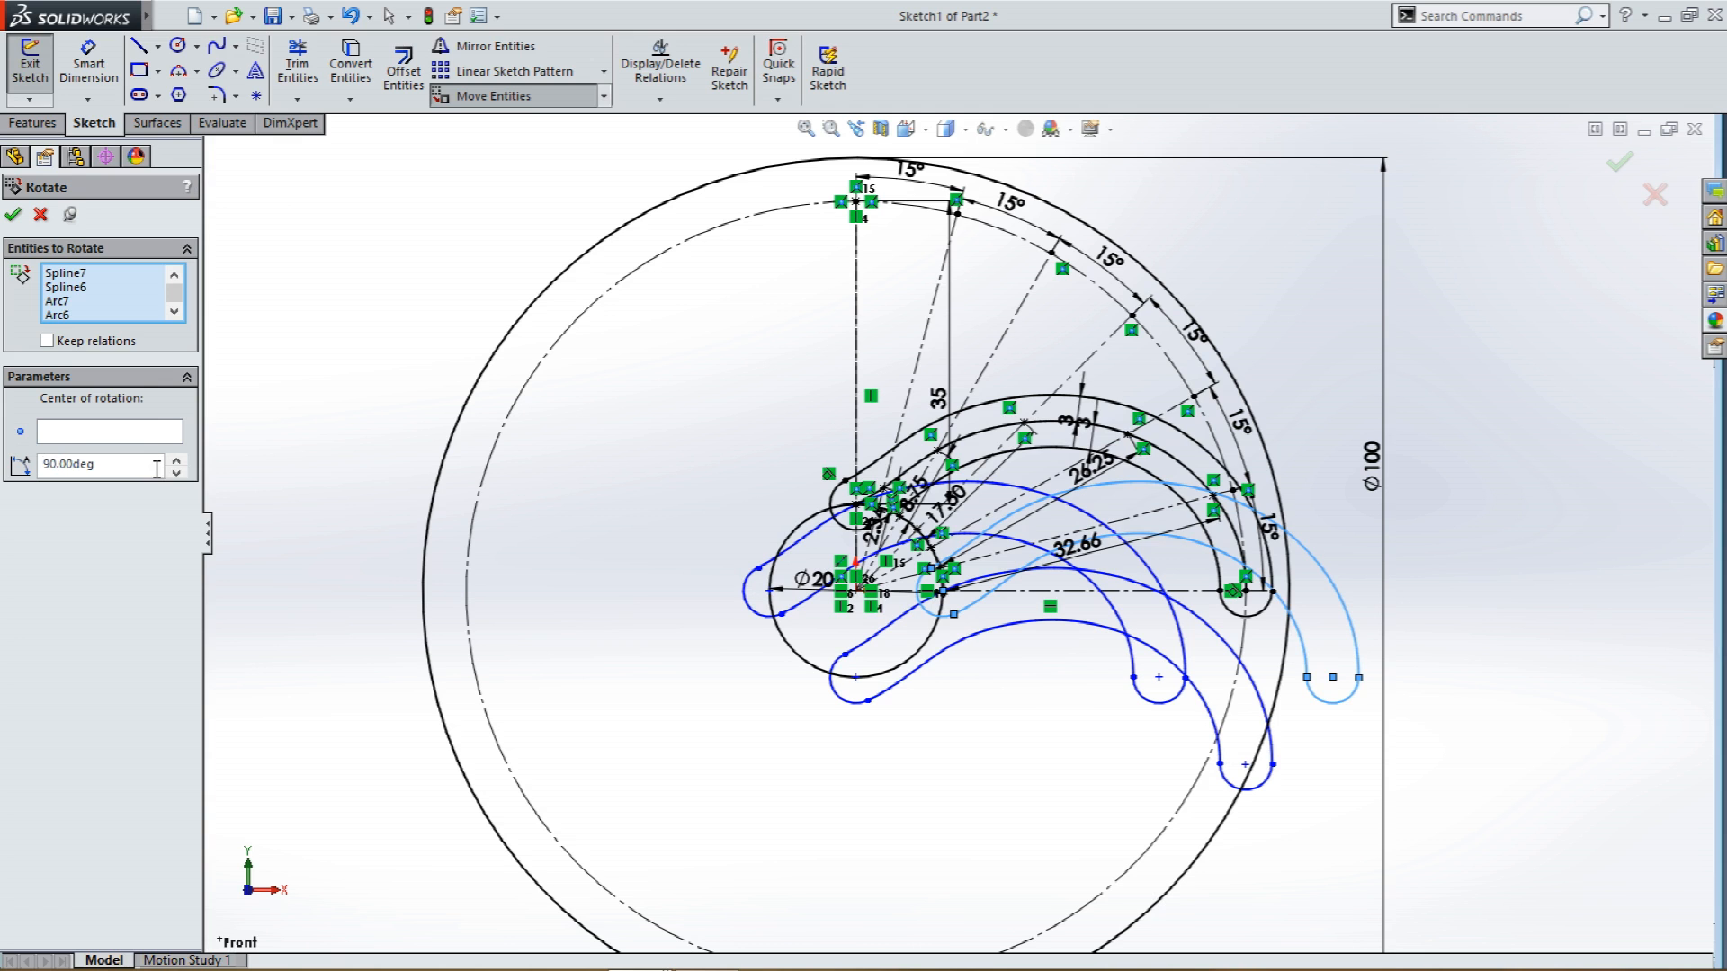
Set the center of rotation at the right quadrant point of the 20 mm circle.
click(90, 424)
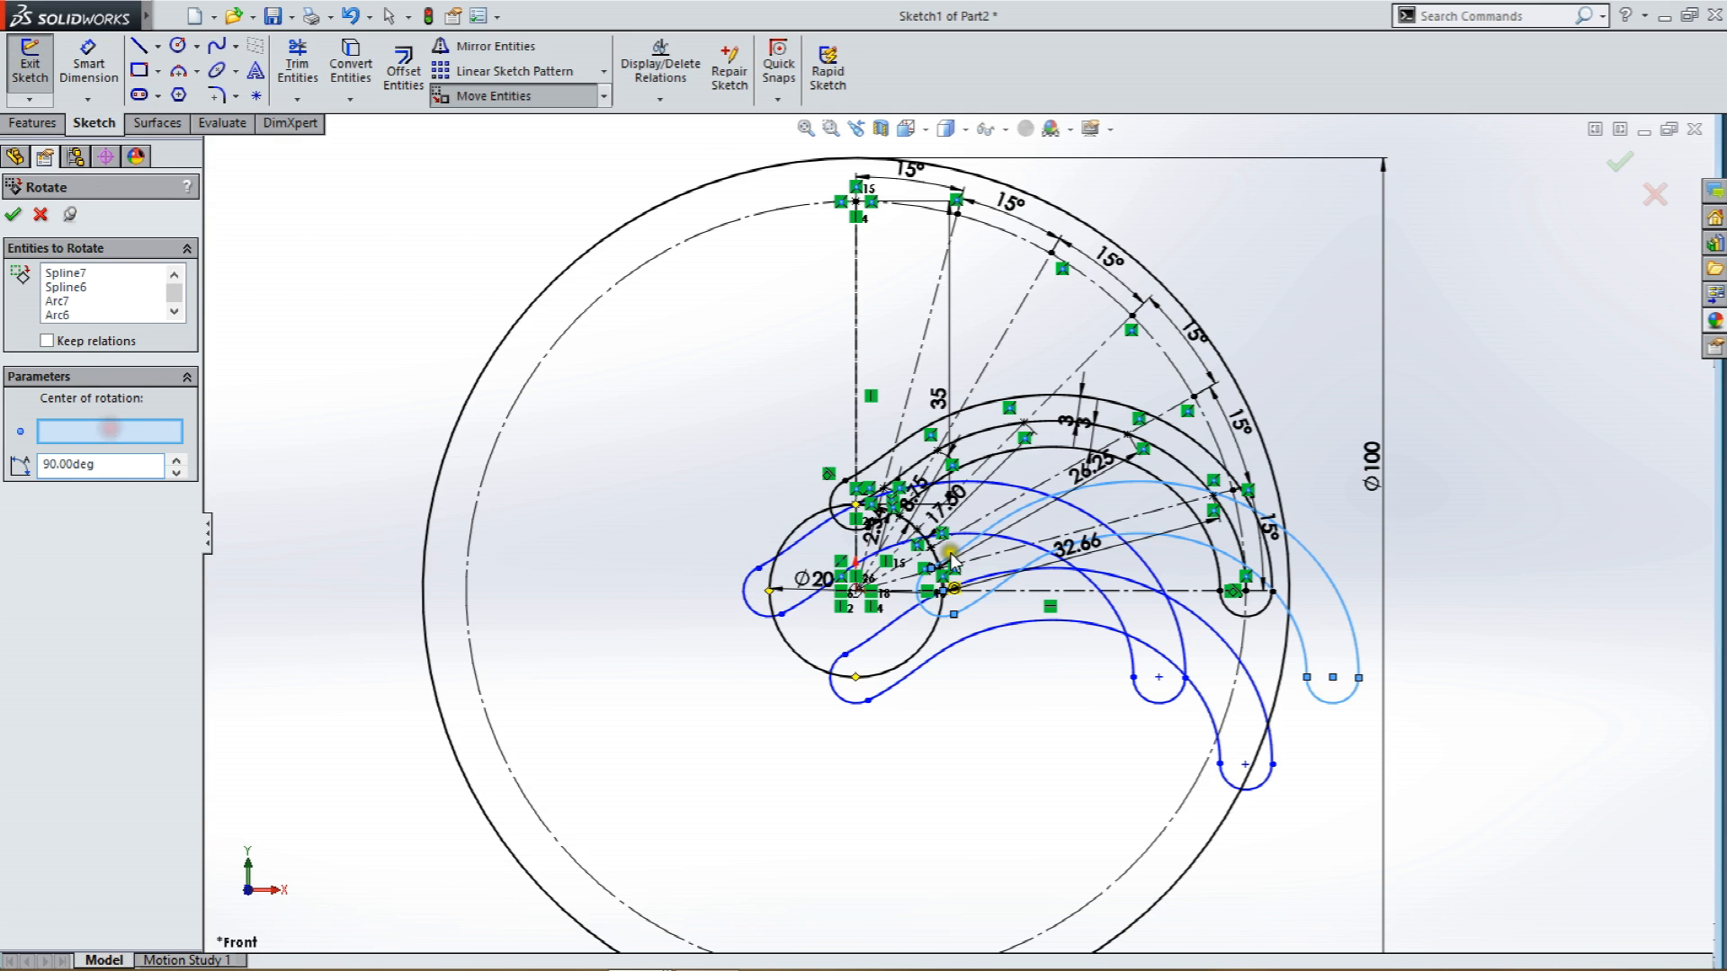
scroll(941, 595, down, 2)
scroll(941, 608, down, 3)
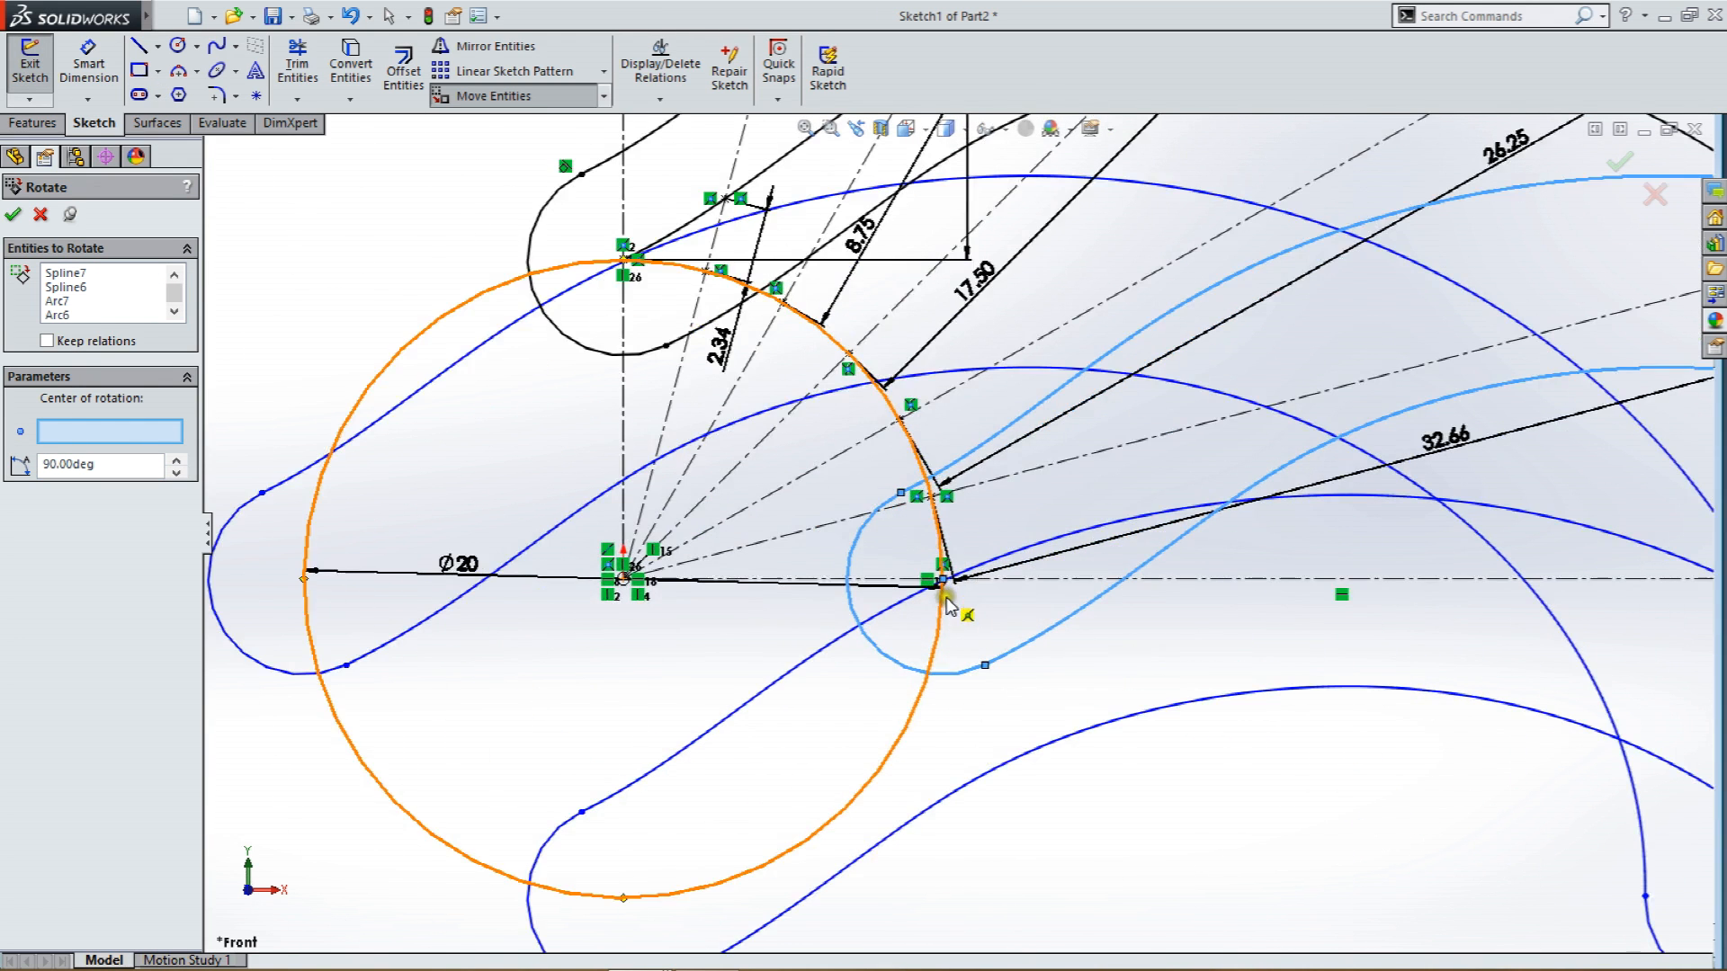
click(942, 579)
scroll(944, 584, up, 4)
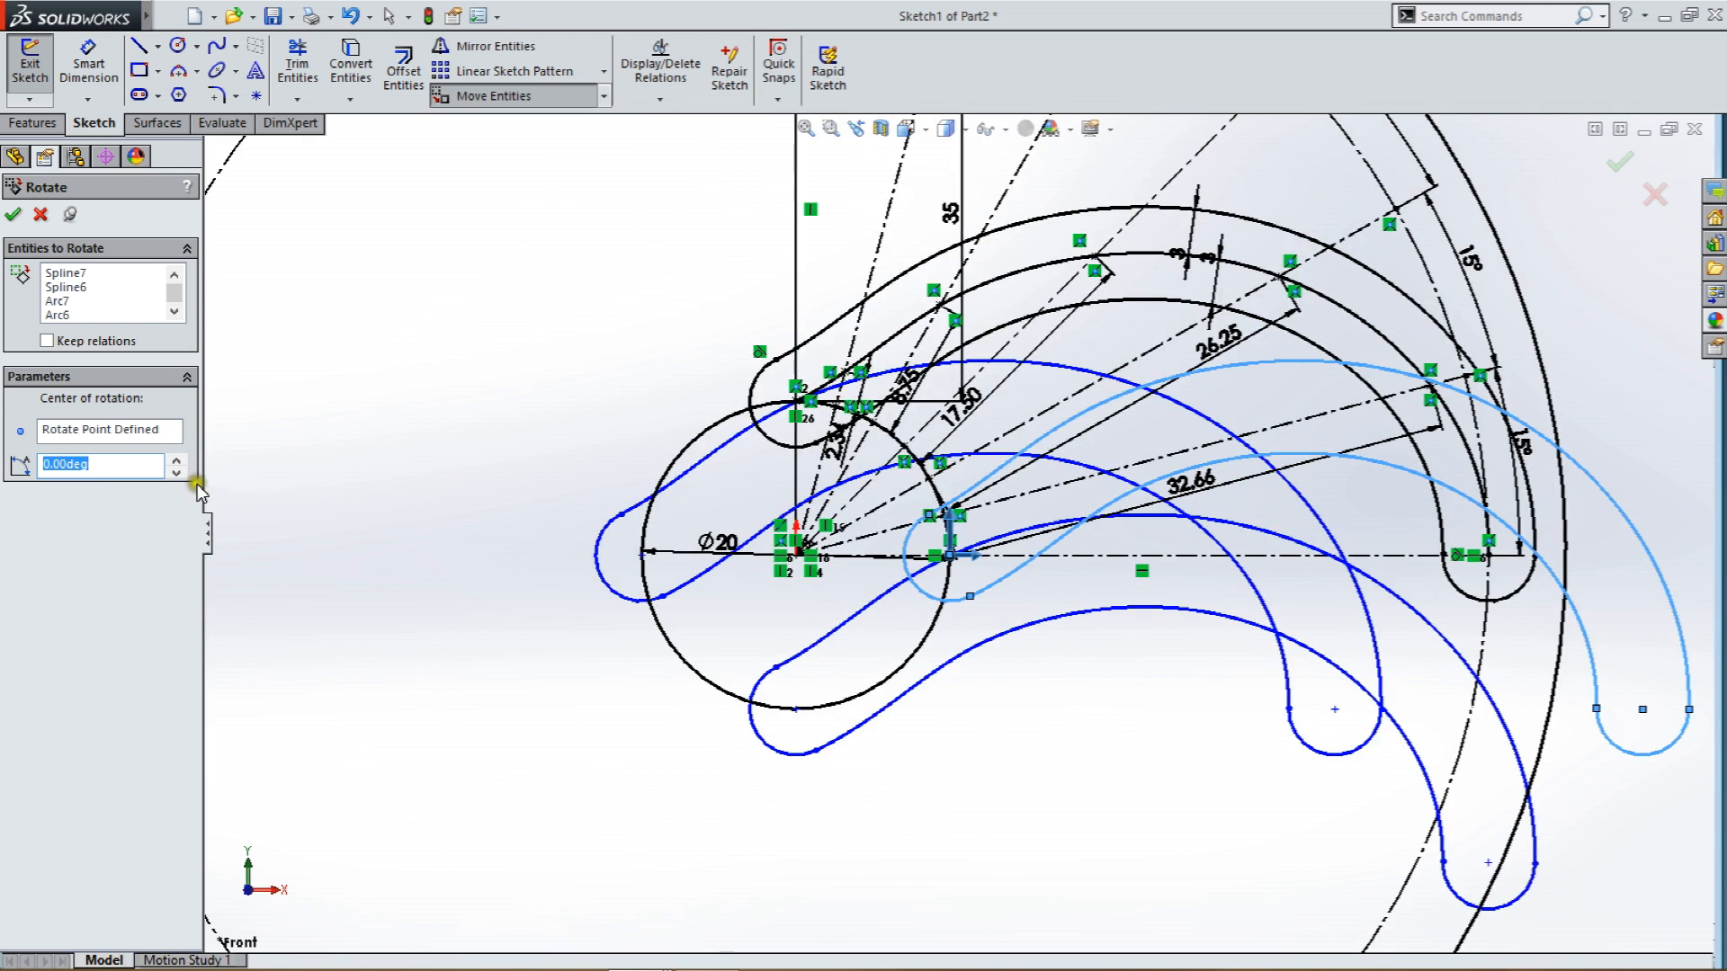
Try a rotation angle of 90 degrees for the selected slot copy.
key(Return)
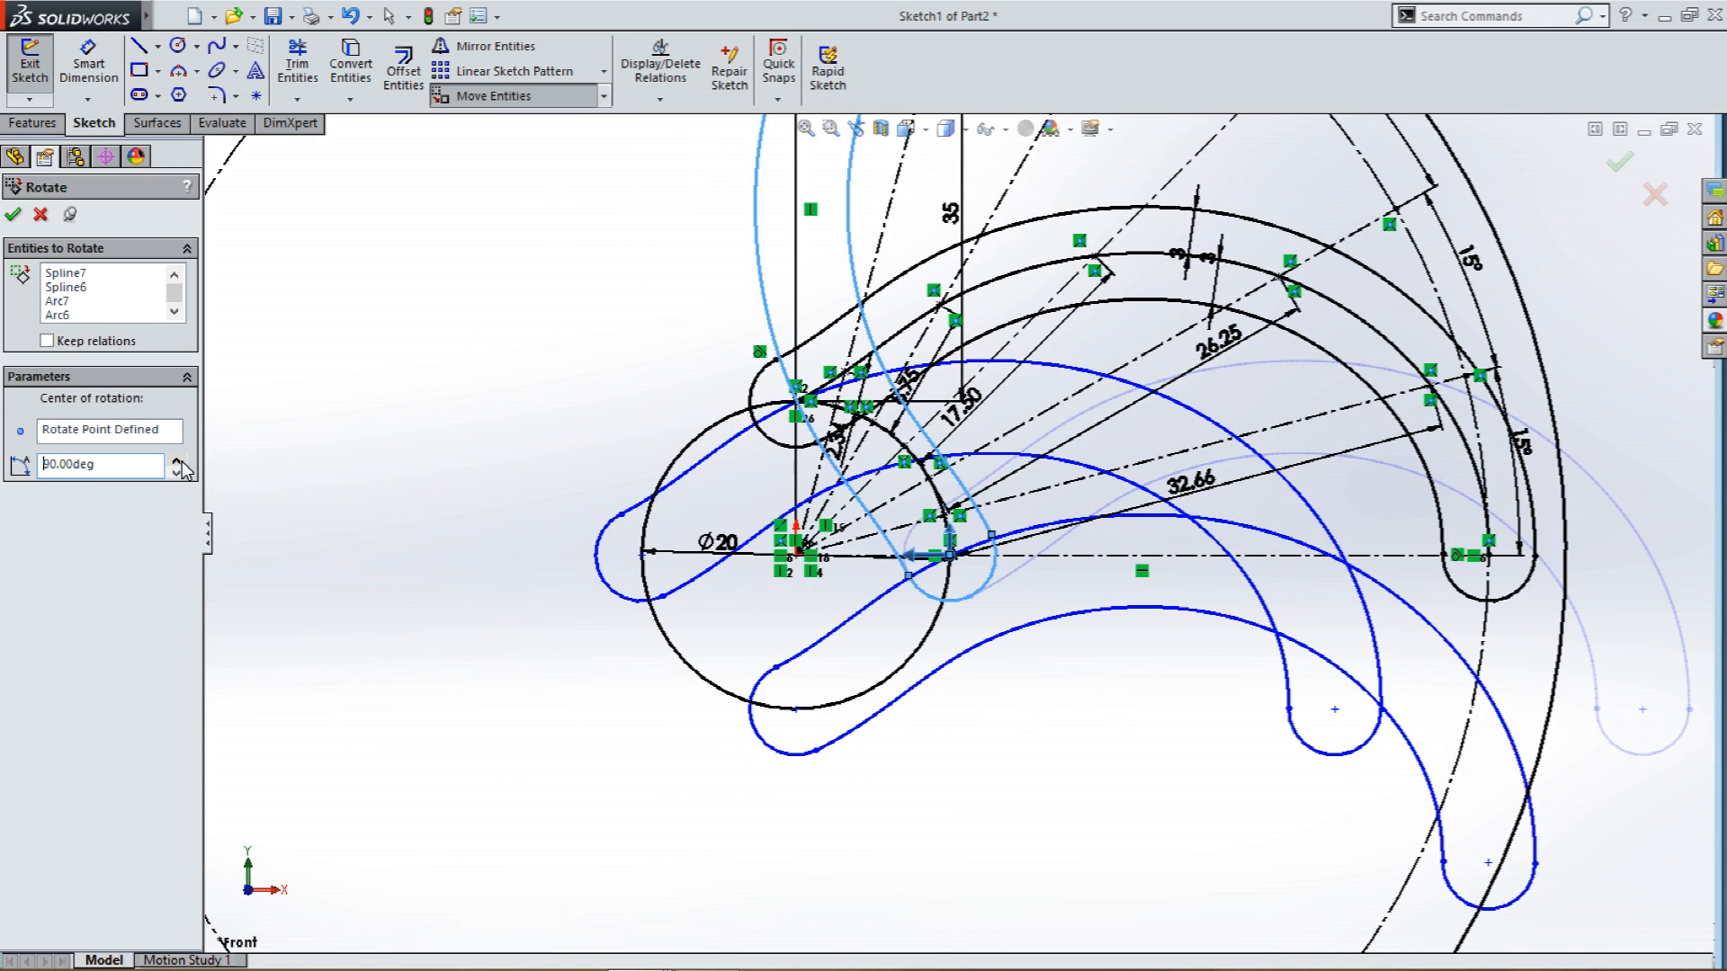
scroll(978, 449, up, 4)
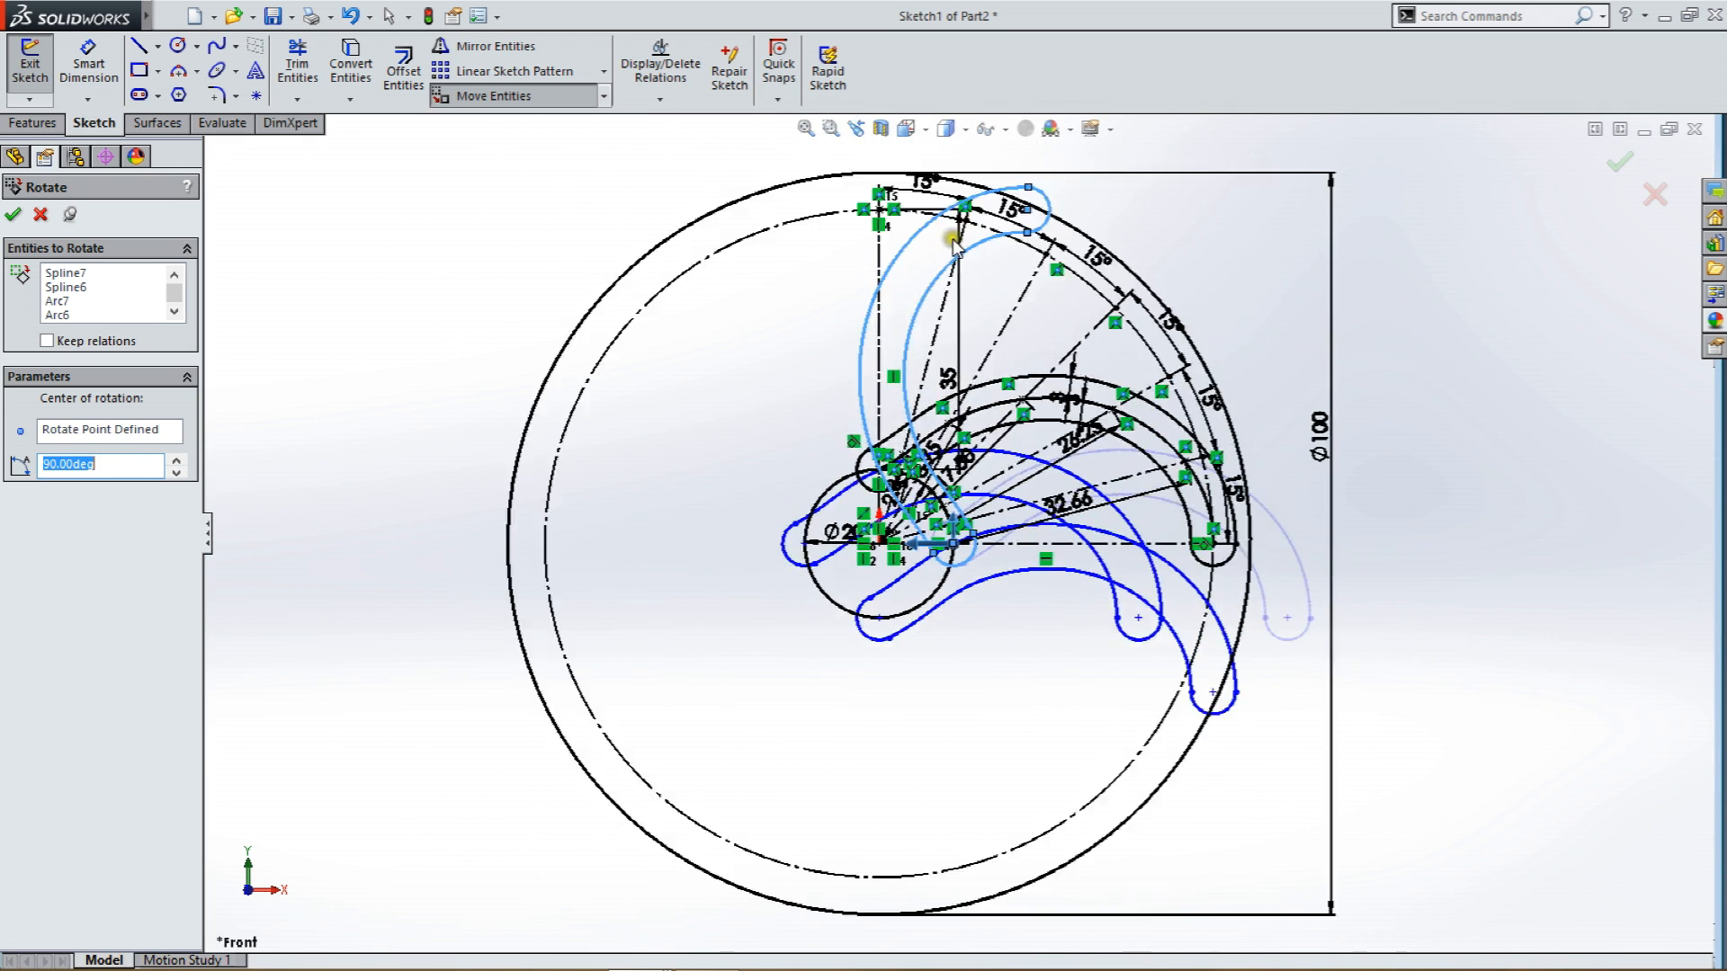
scroll(981, 463, down, 2)
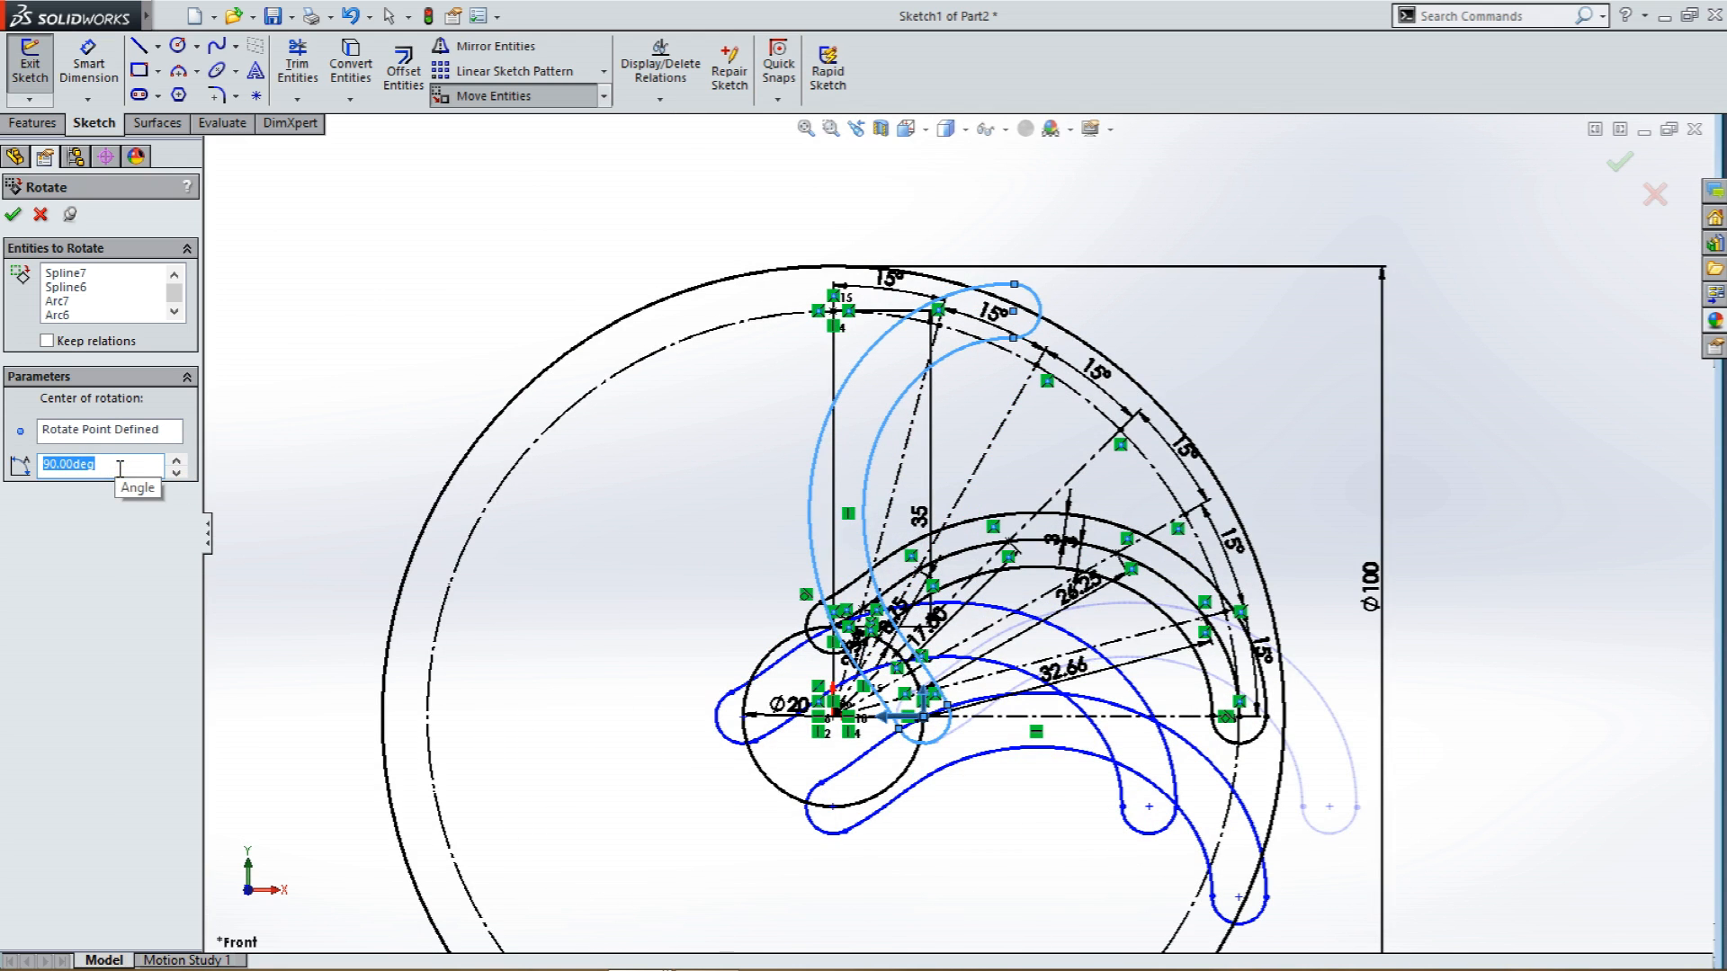
Set the selected slot copy's rotation angle to 270 degrees, apply it and close the Rotate command.
key(Return)
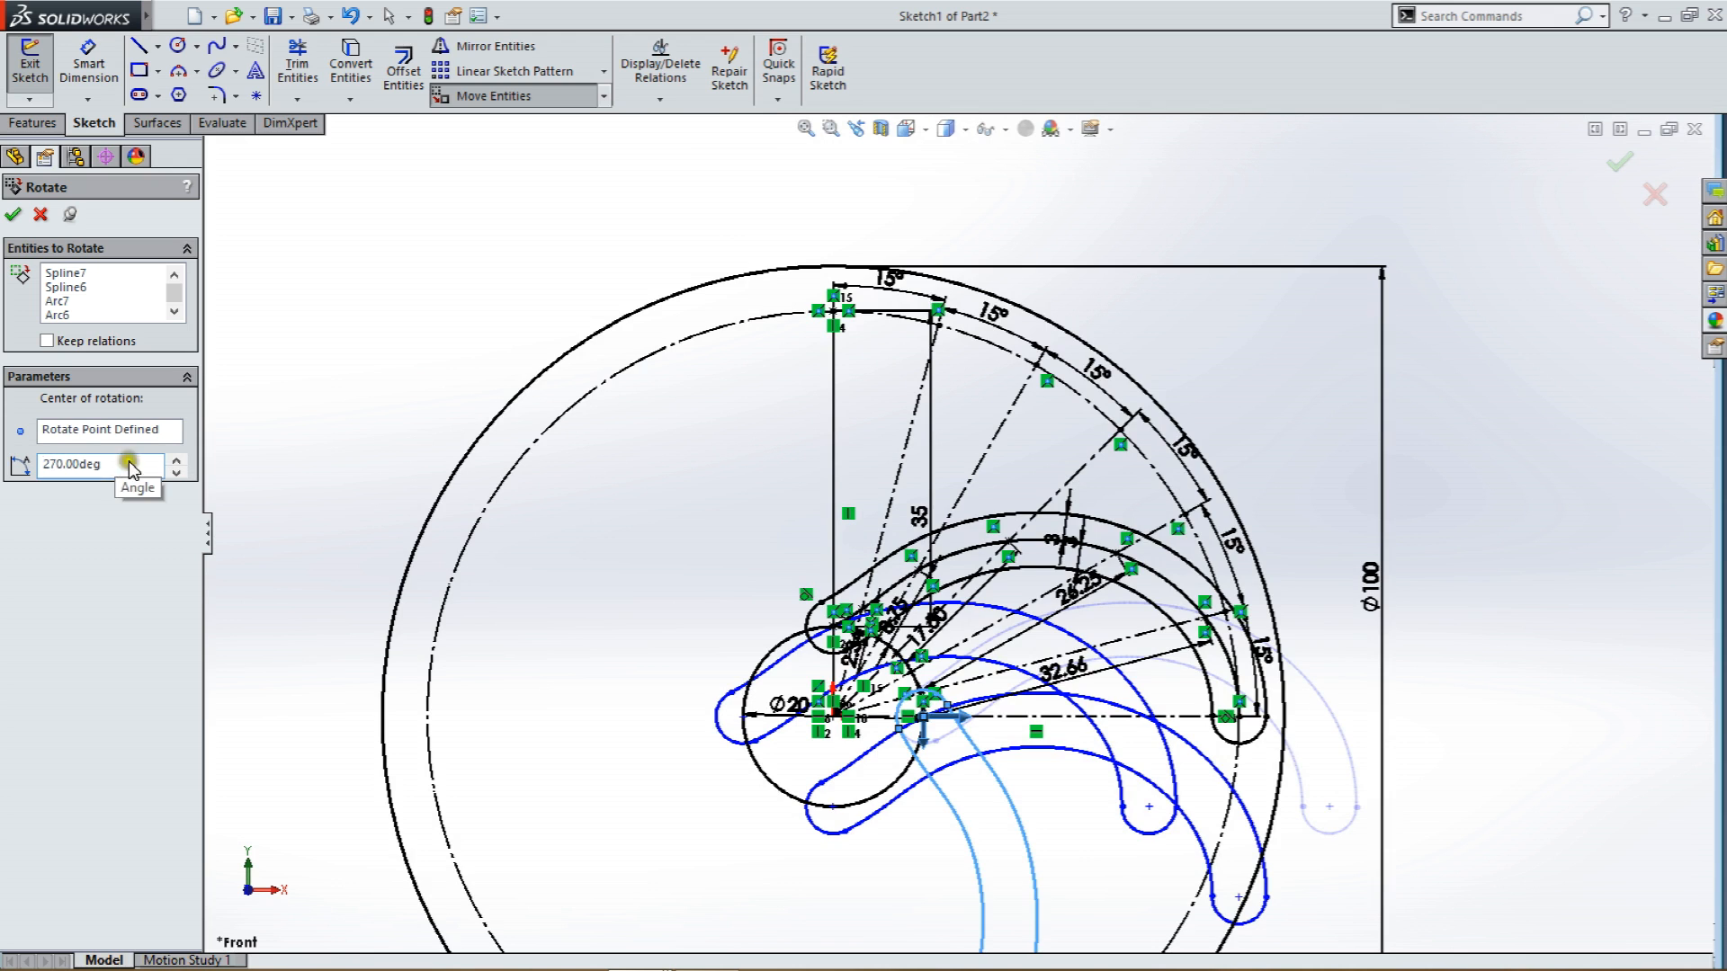
scroll(822, 759, up, 4)
scroll(929, 693, down, 1)
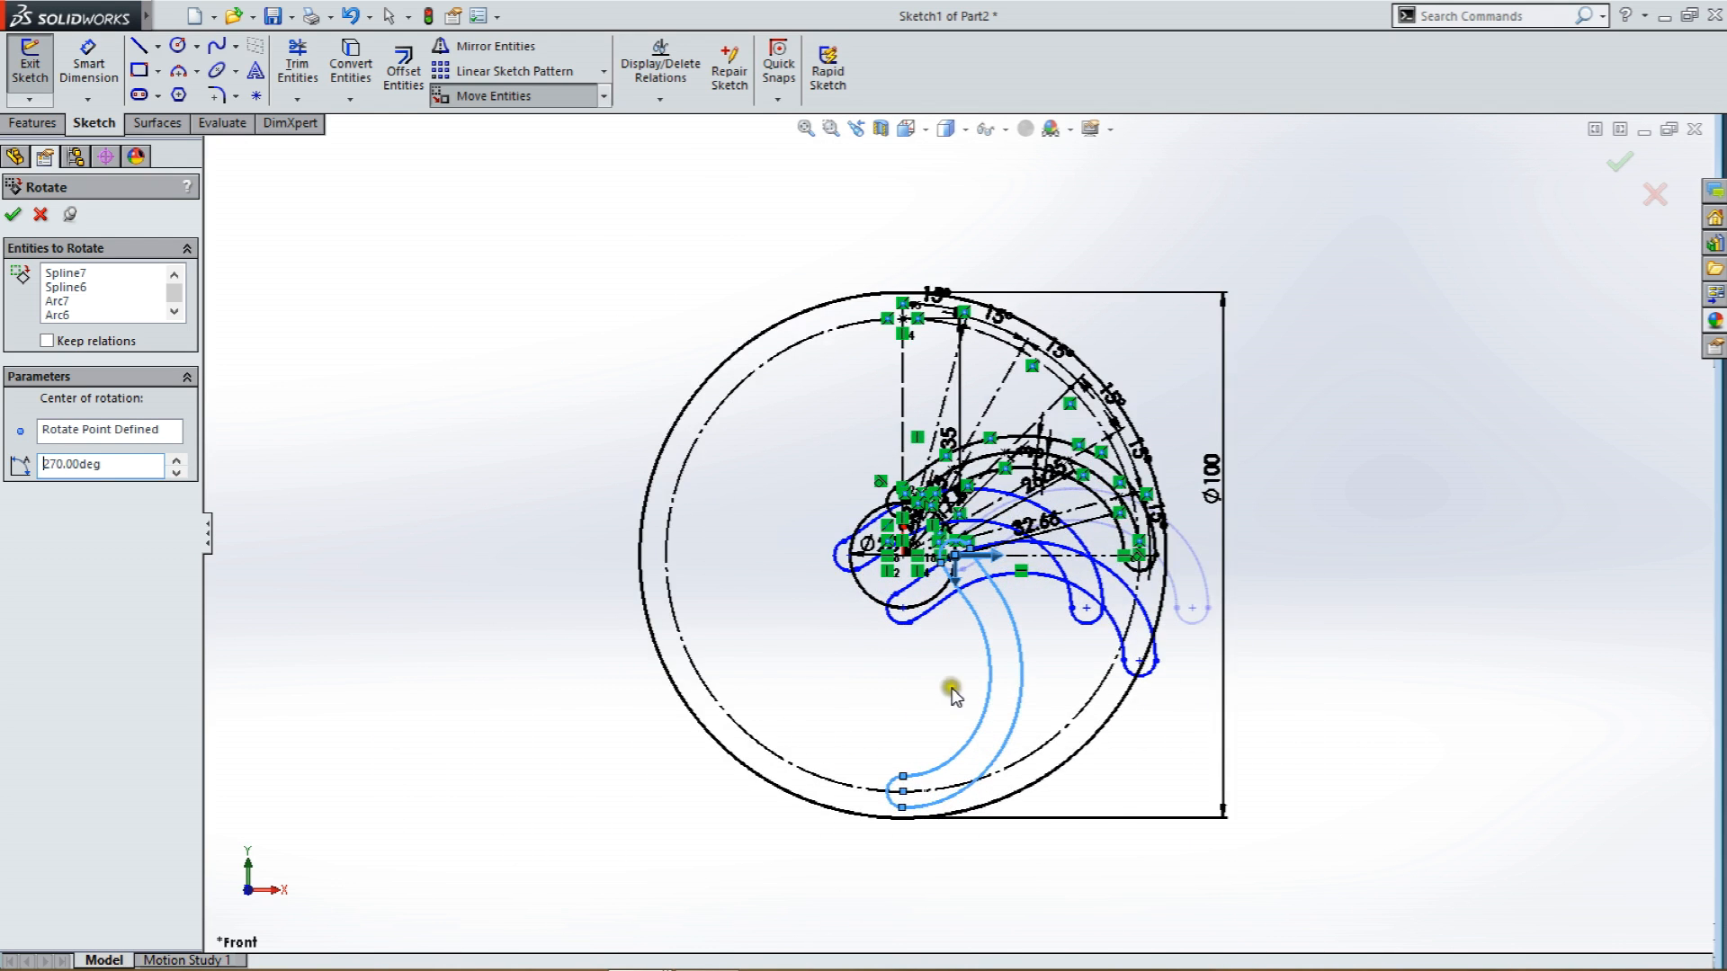
scroll(1001, 619, down, 2)
scroll(913, 400, down, 1)
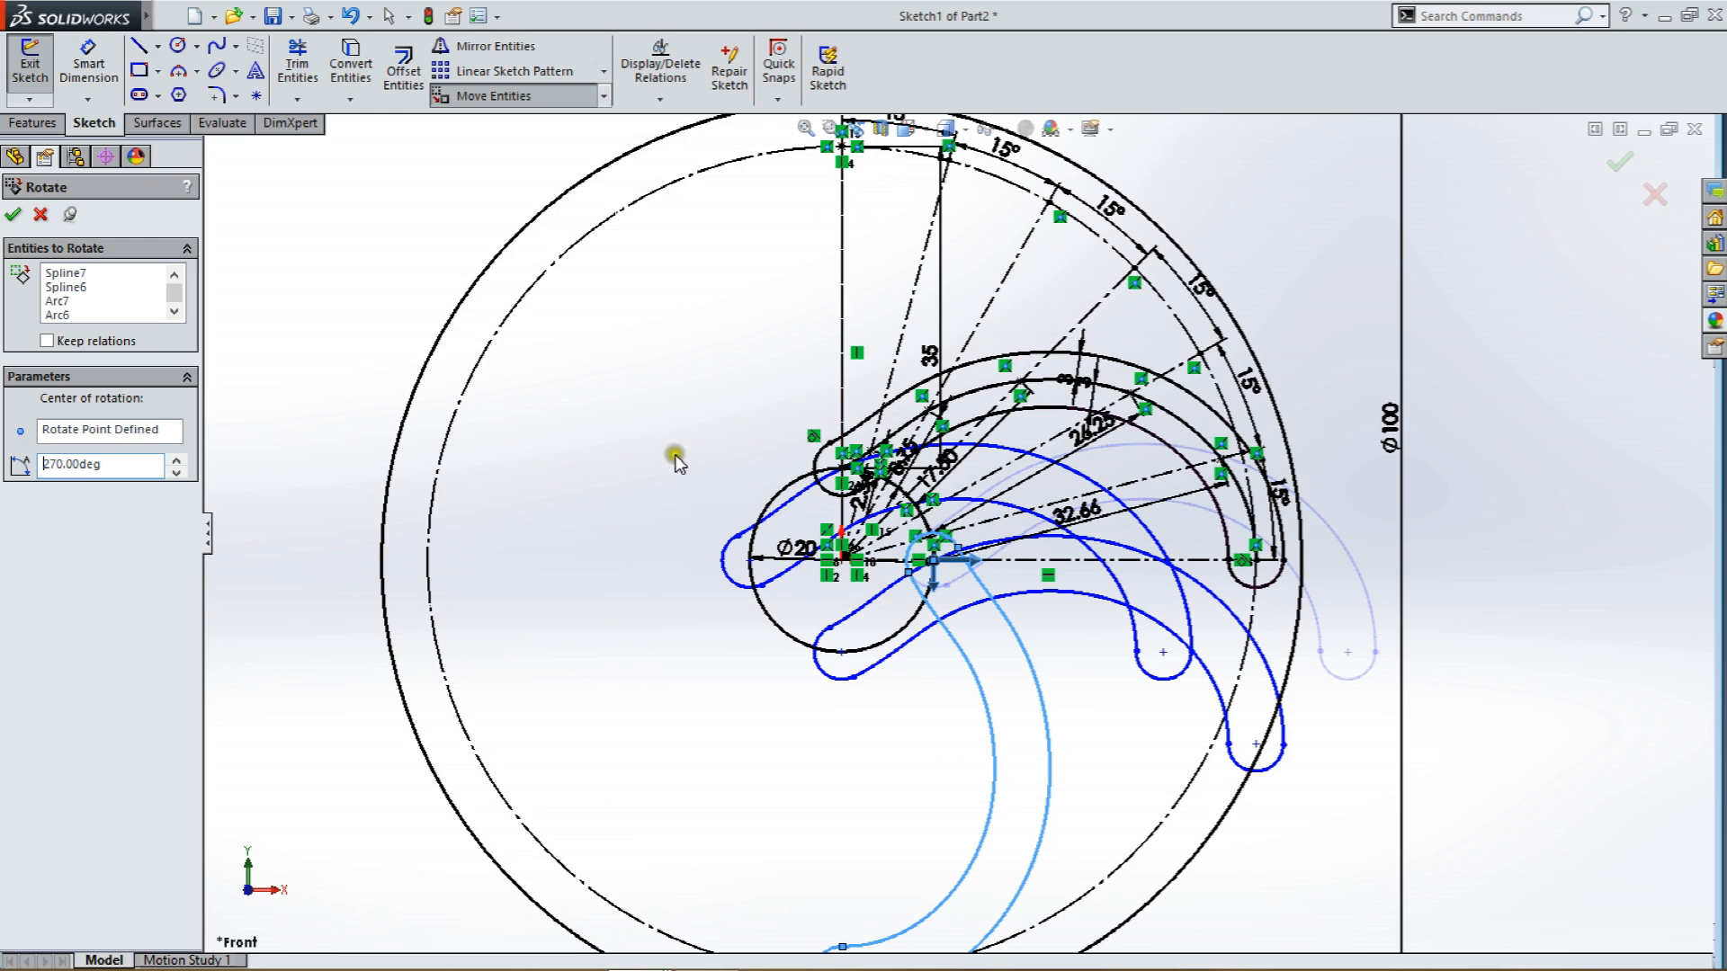
key(f)
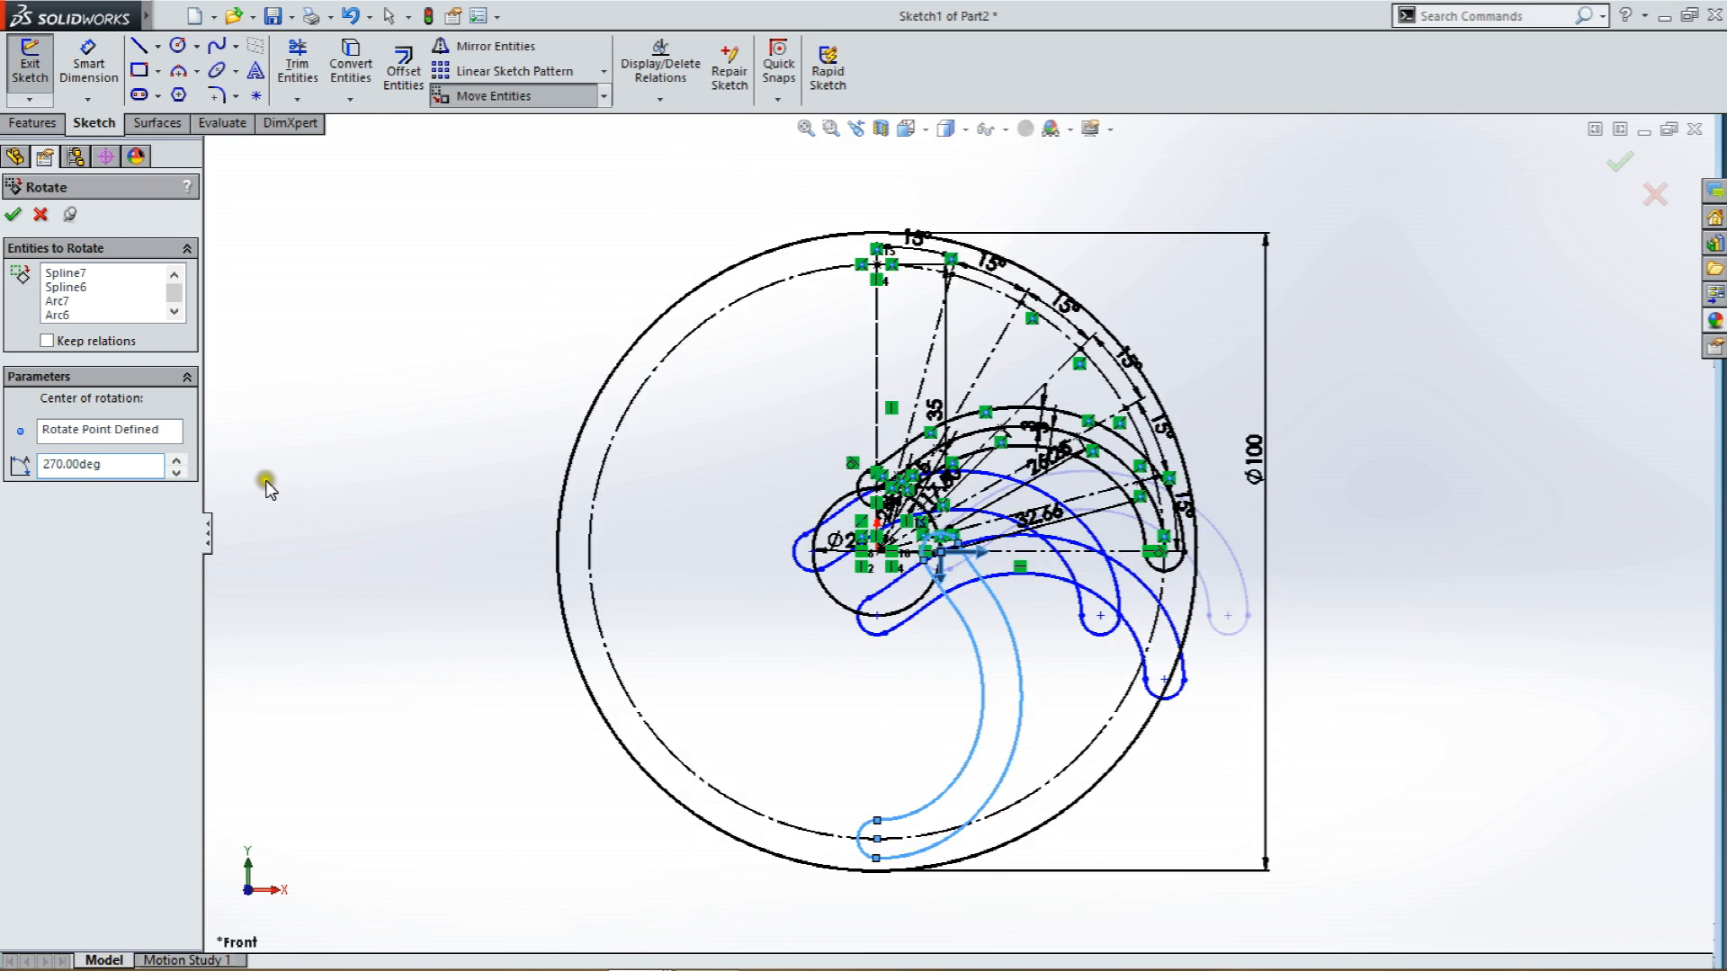
click(15, 216)
scroll(1010, 578, down, 3)
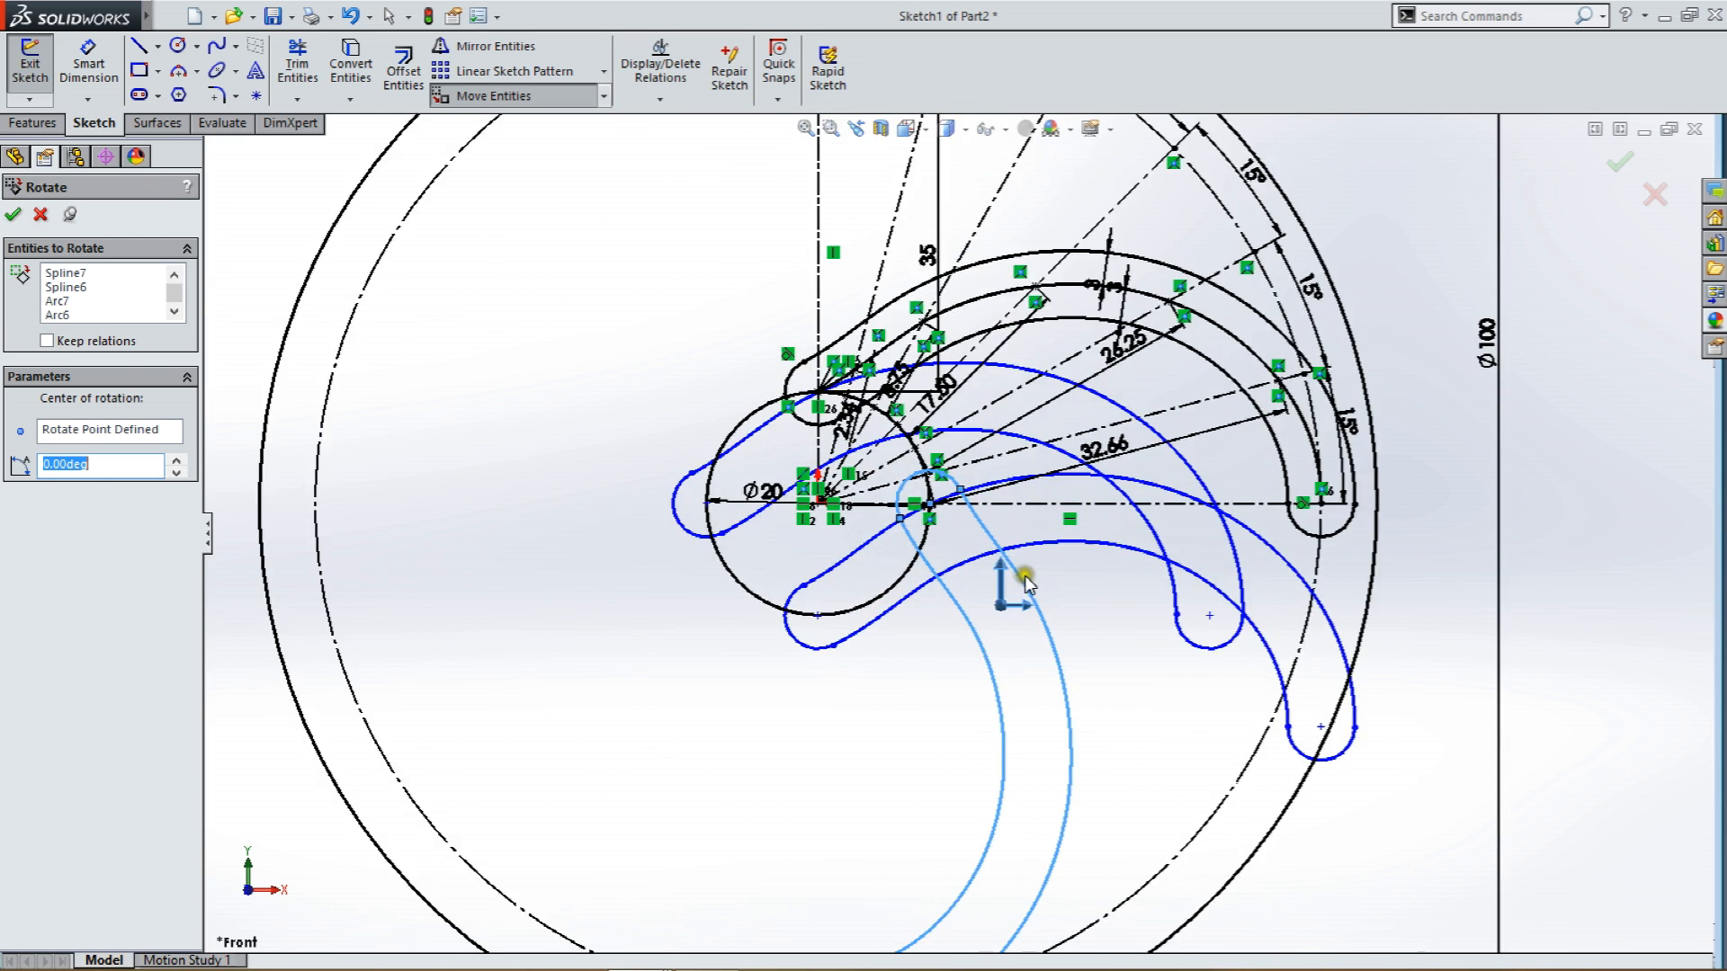
click(9, 220)
click(40, 213)
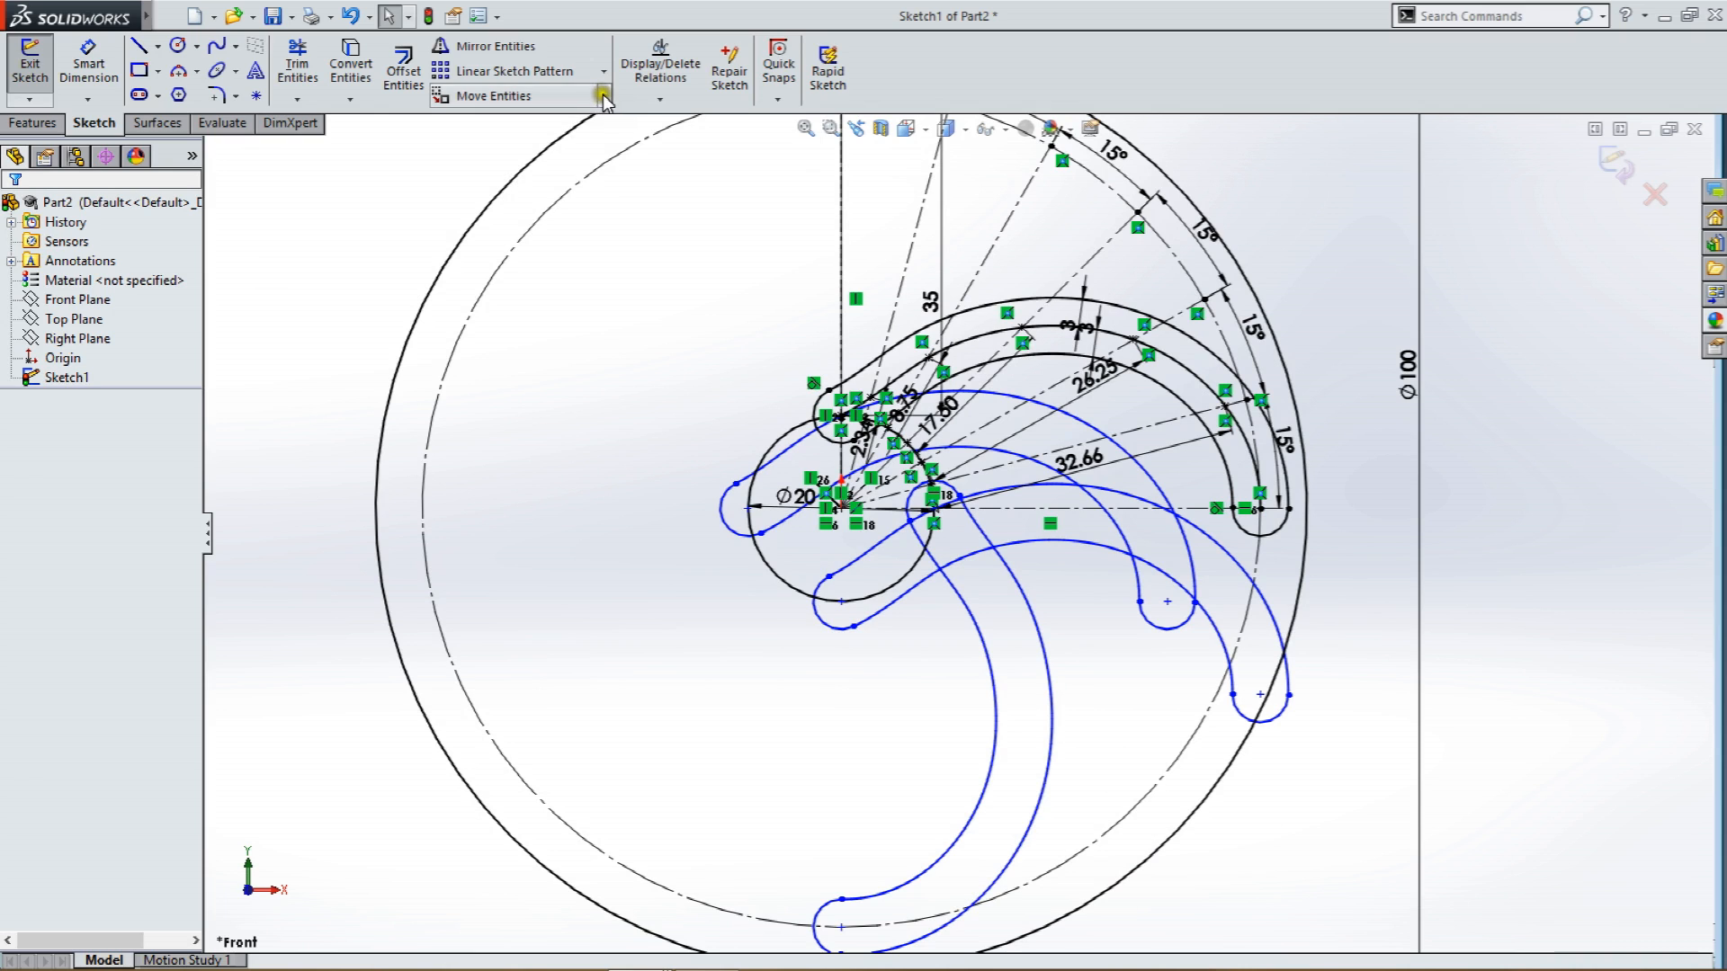
Start Rotate Entities with both splines and both end arcs of the slot copy at the 20 mm circle's bottom quadrant selected.
click(603, 96)
click(533, 162)
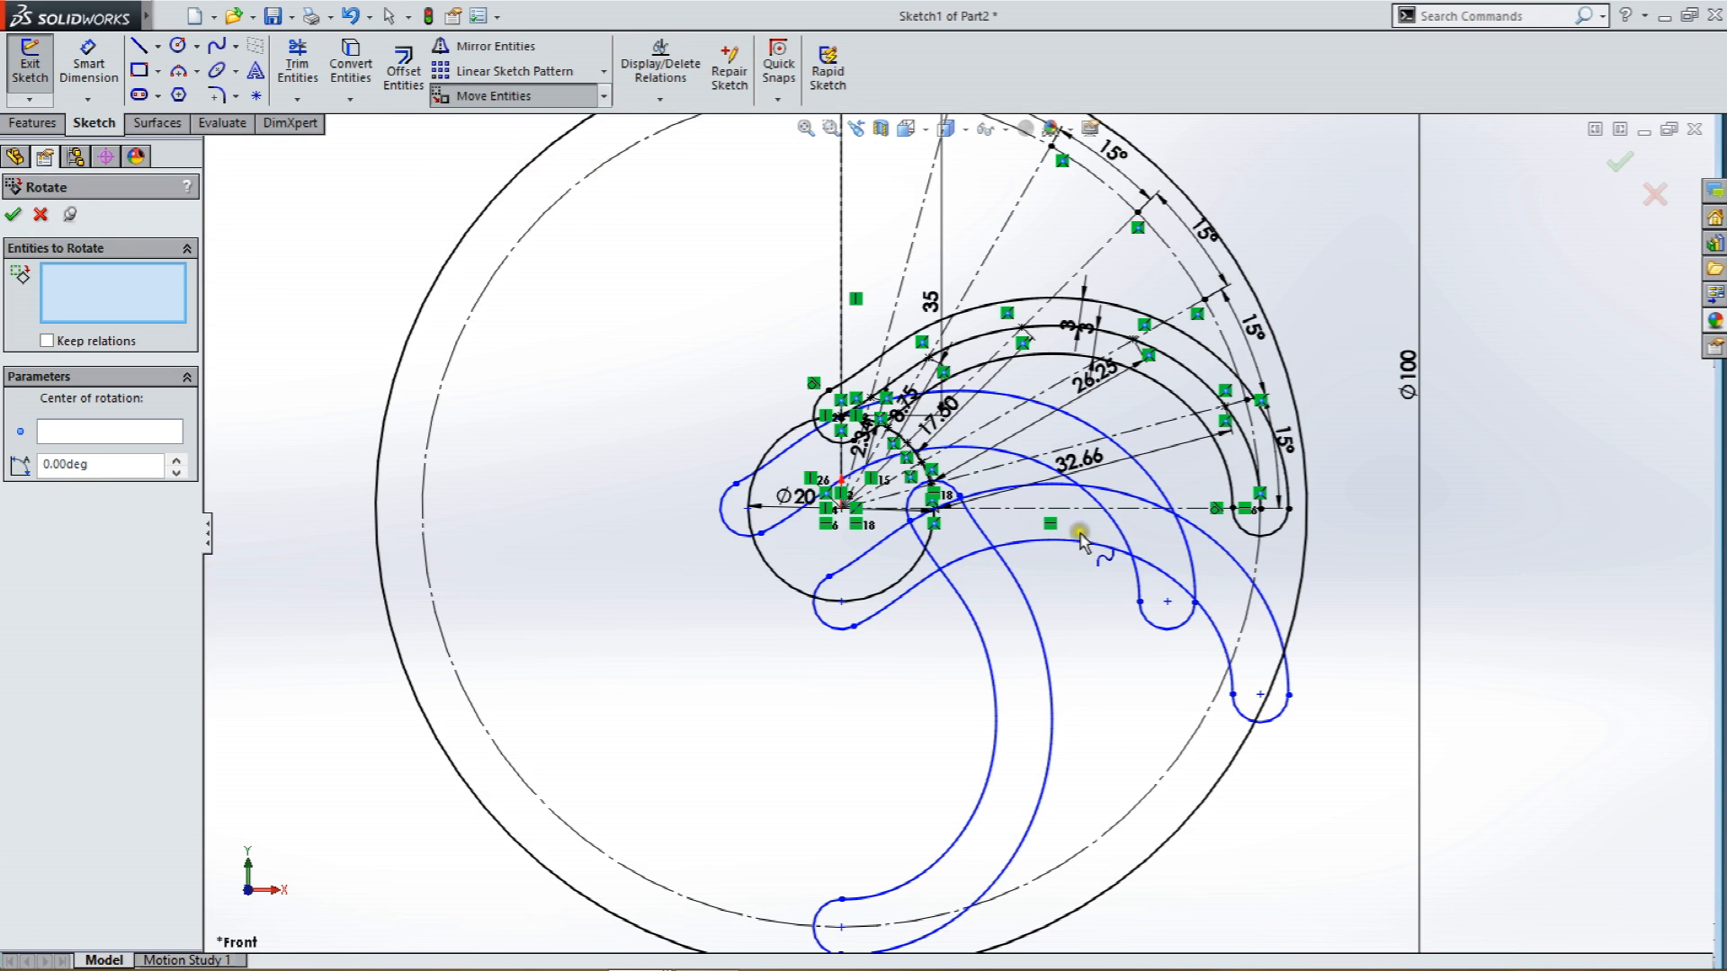
click(1113, 548)
click(1118, 494)
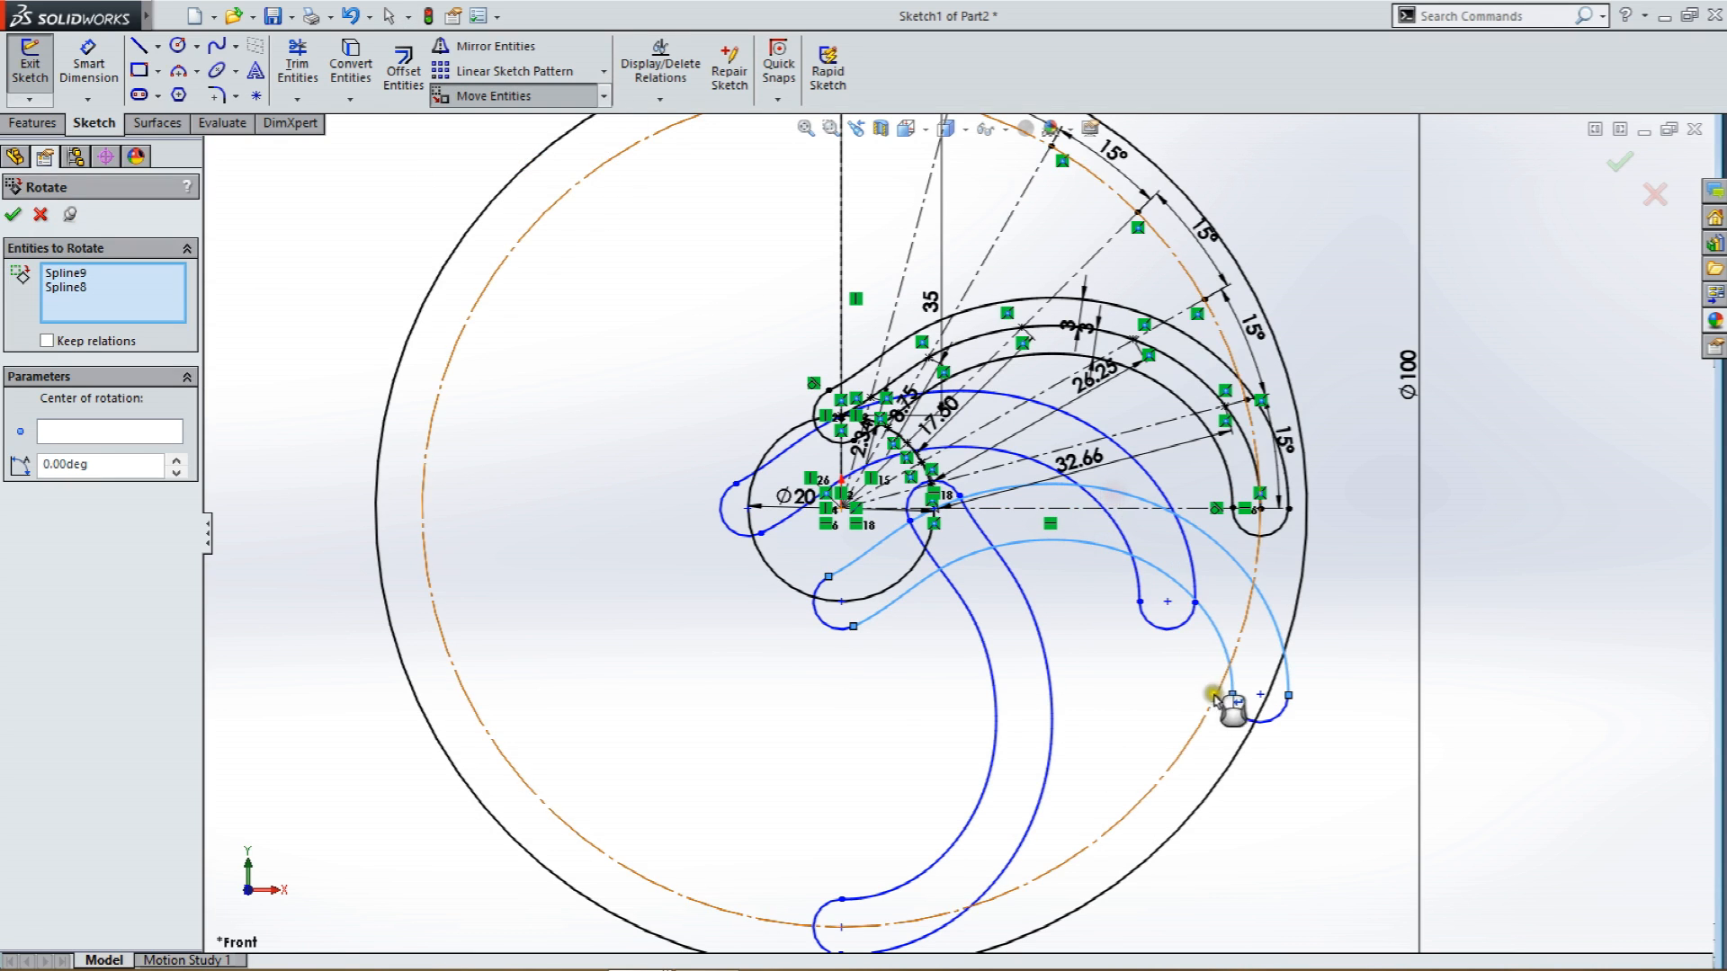
click(1246, 717)
click(818, 617)
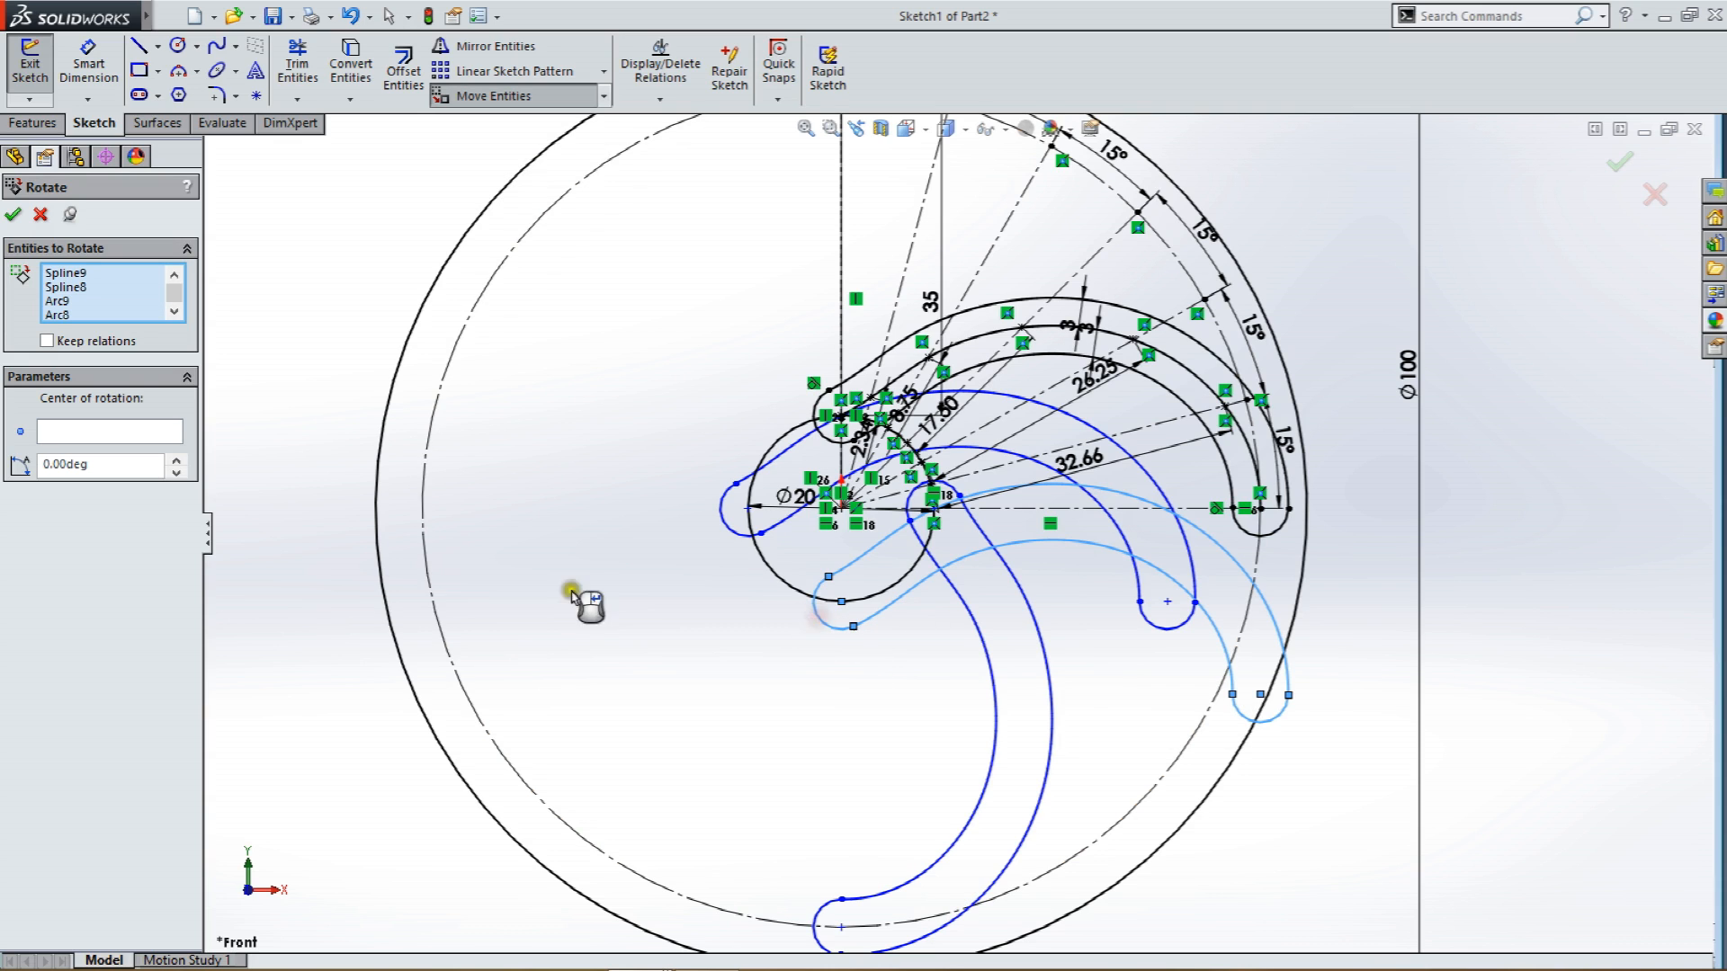
Rotate the selected slot copy 180 degrees about the bottom quadrant point of the 20 mm circle and close the command.
click(103, 434)
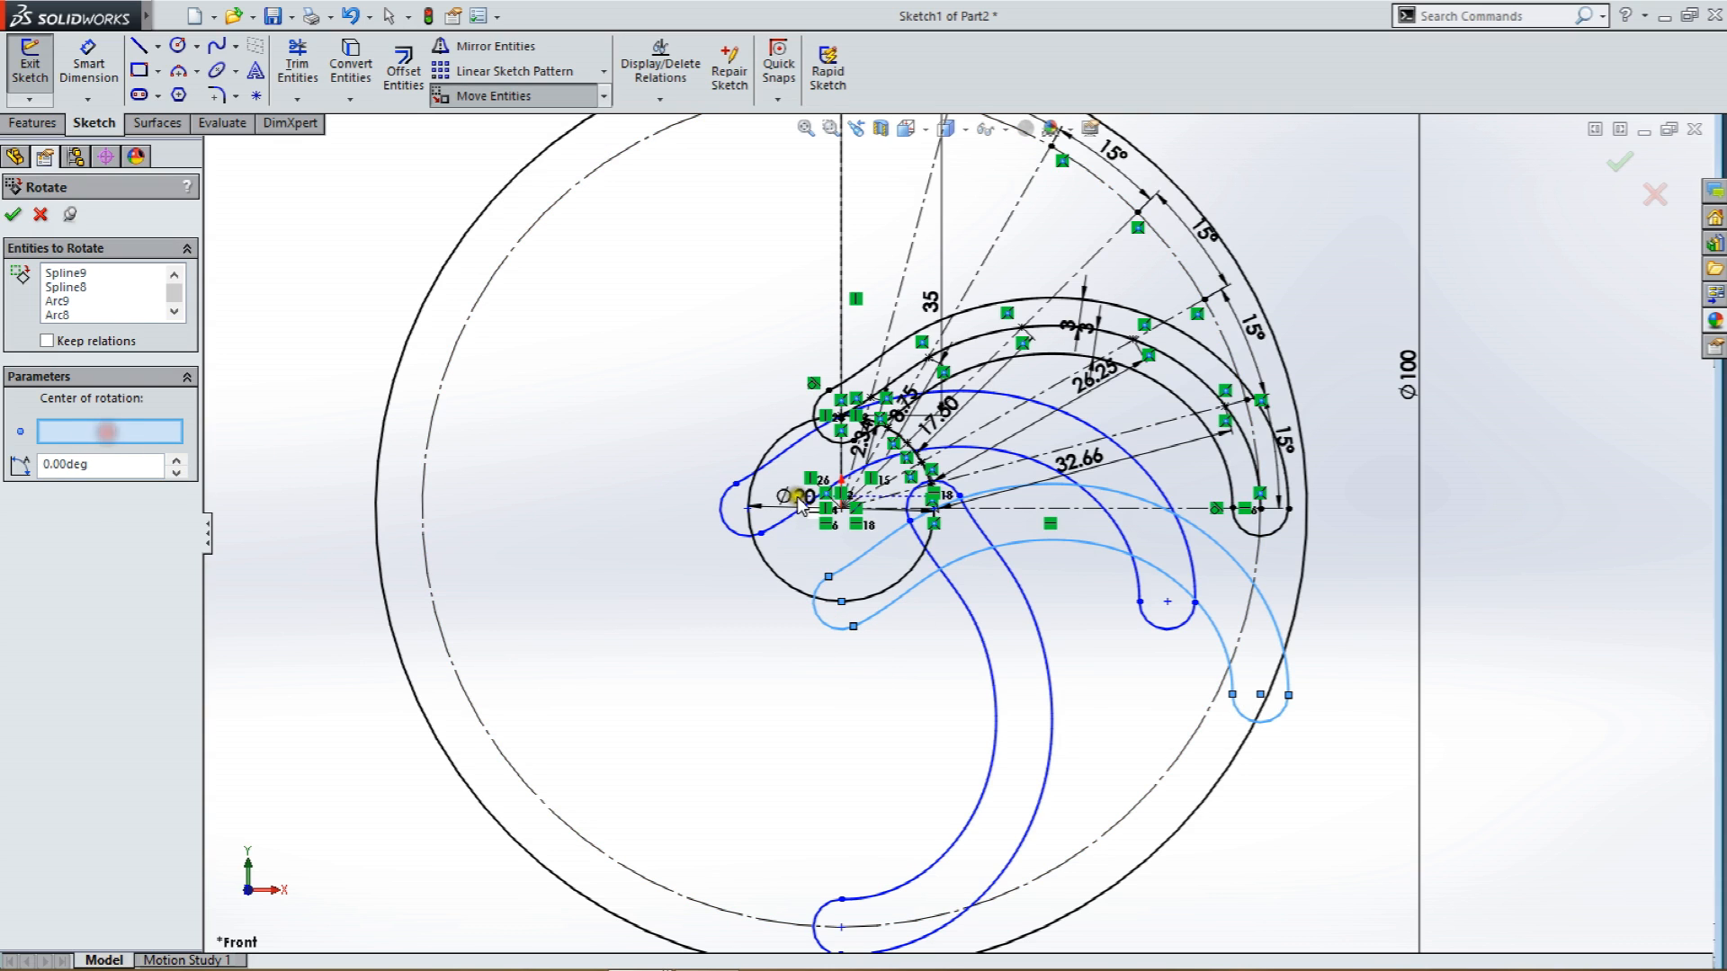
click(841, 602)
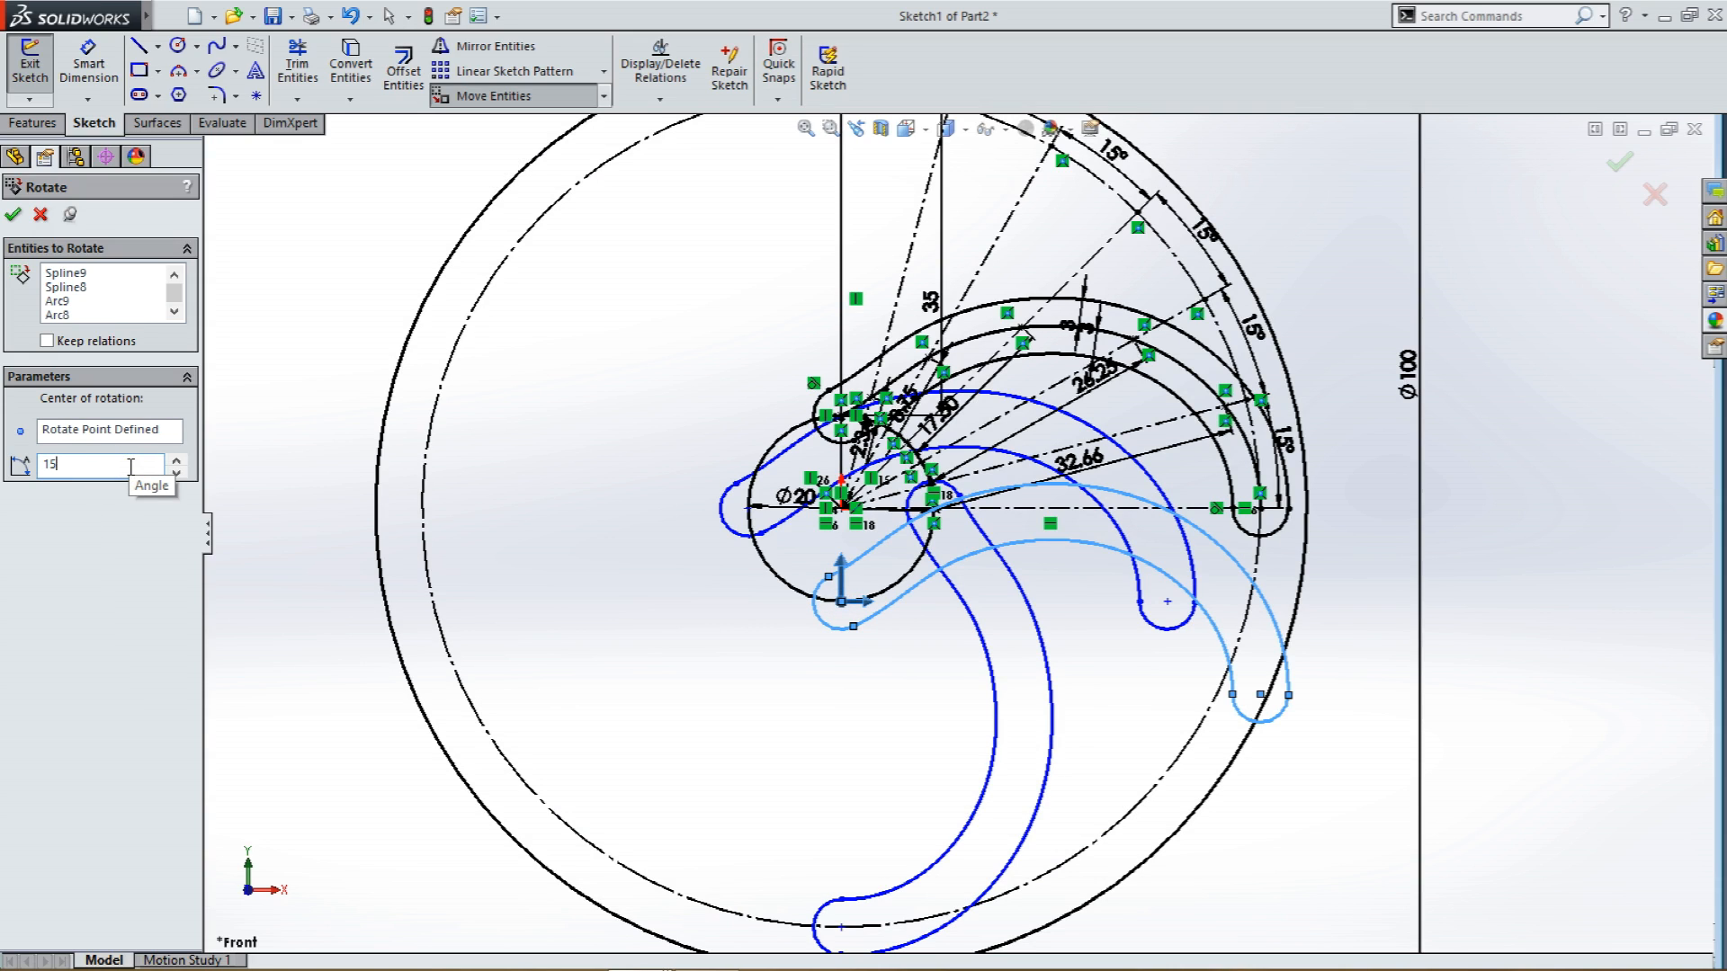
key(Return)
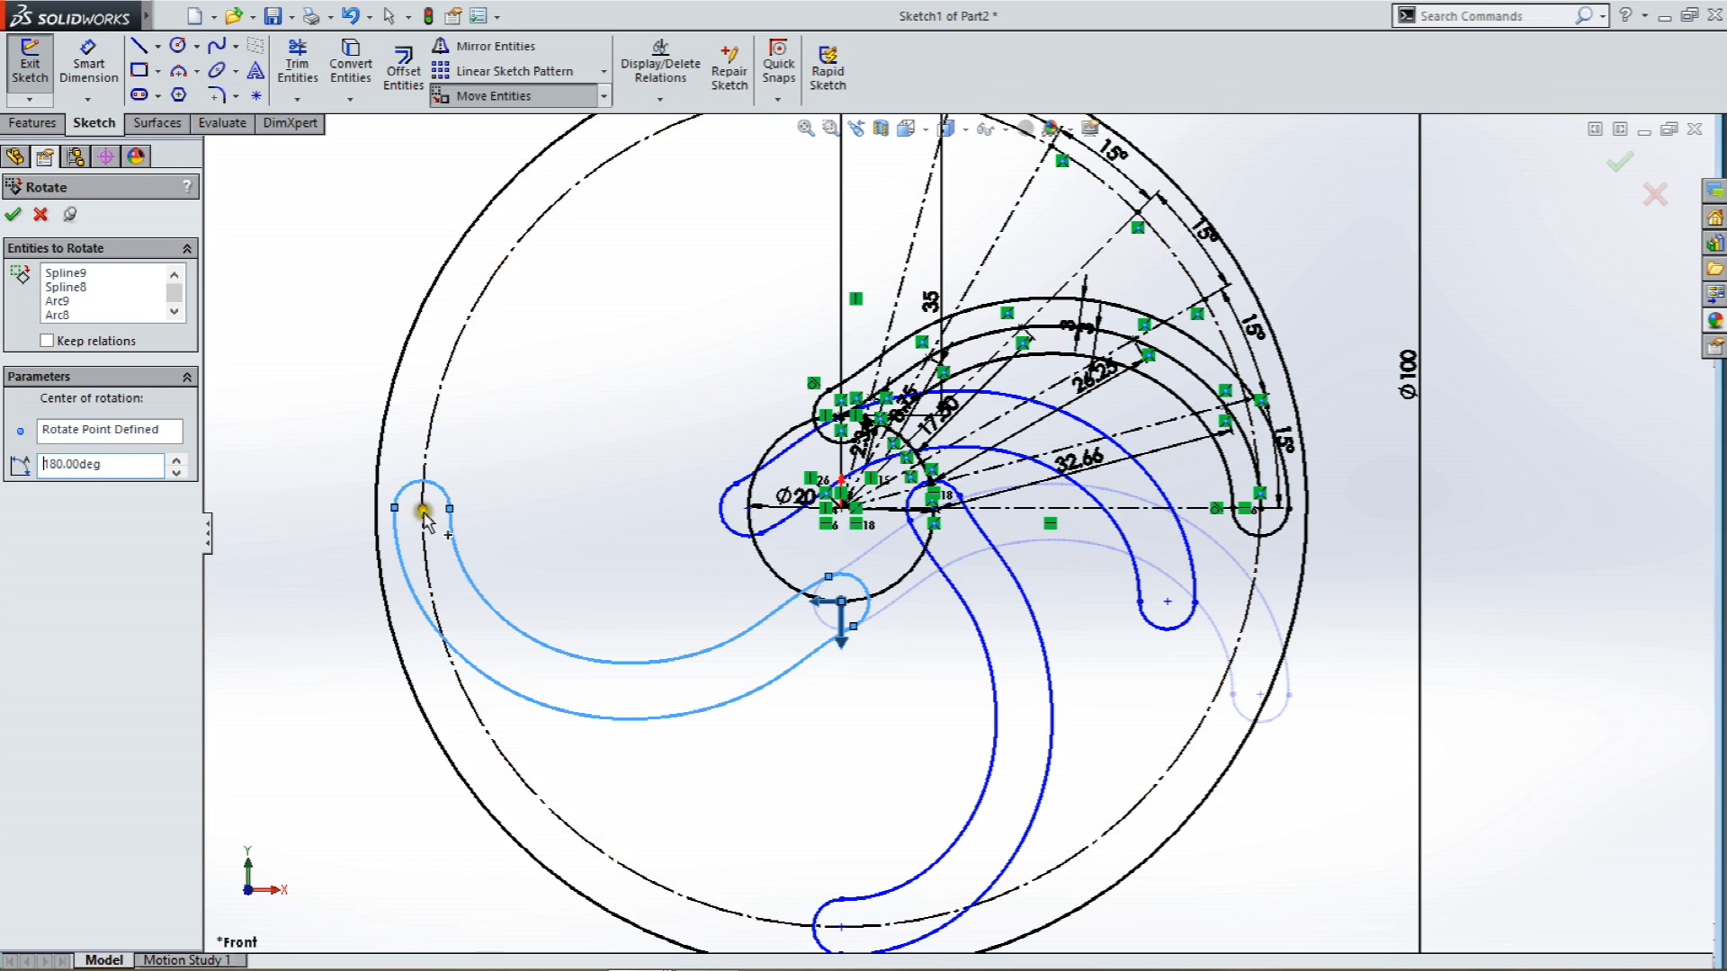
click(14, 215)
click(16, 215)
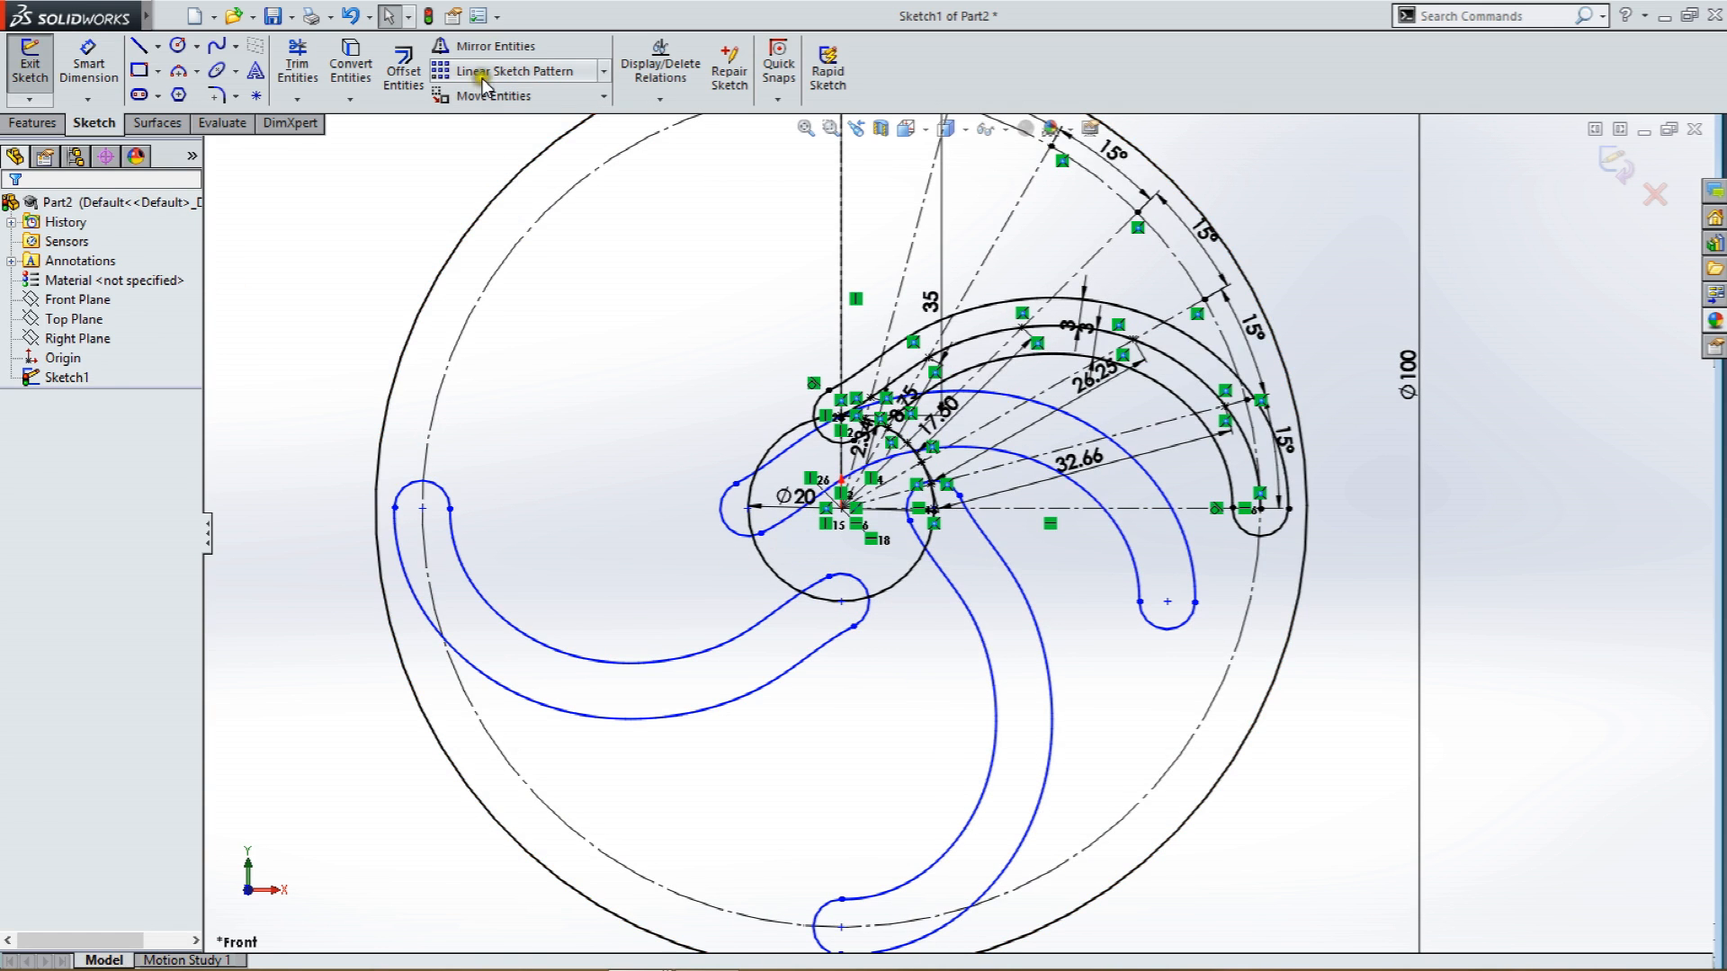
Start Rotate Entities with both splines and both end arcs of the slot copy at the 20 mm circle's left quadrant selected.
click(605, 96)
click(543, 162)
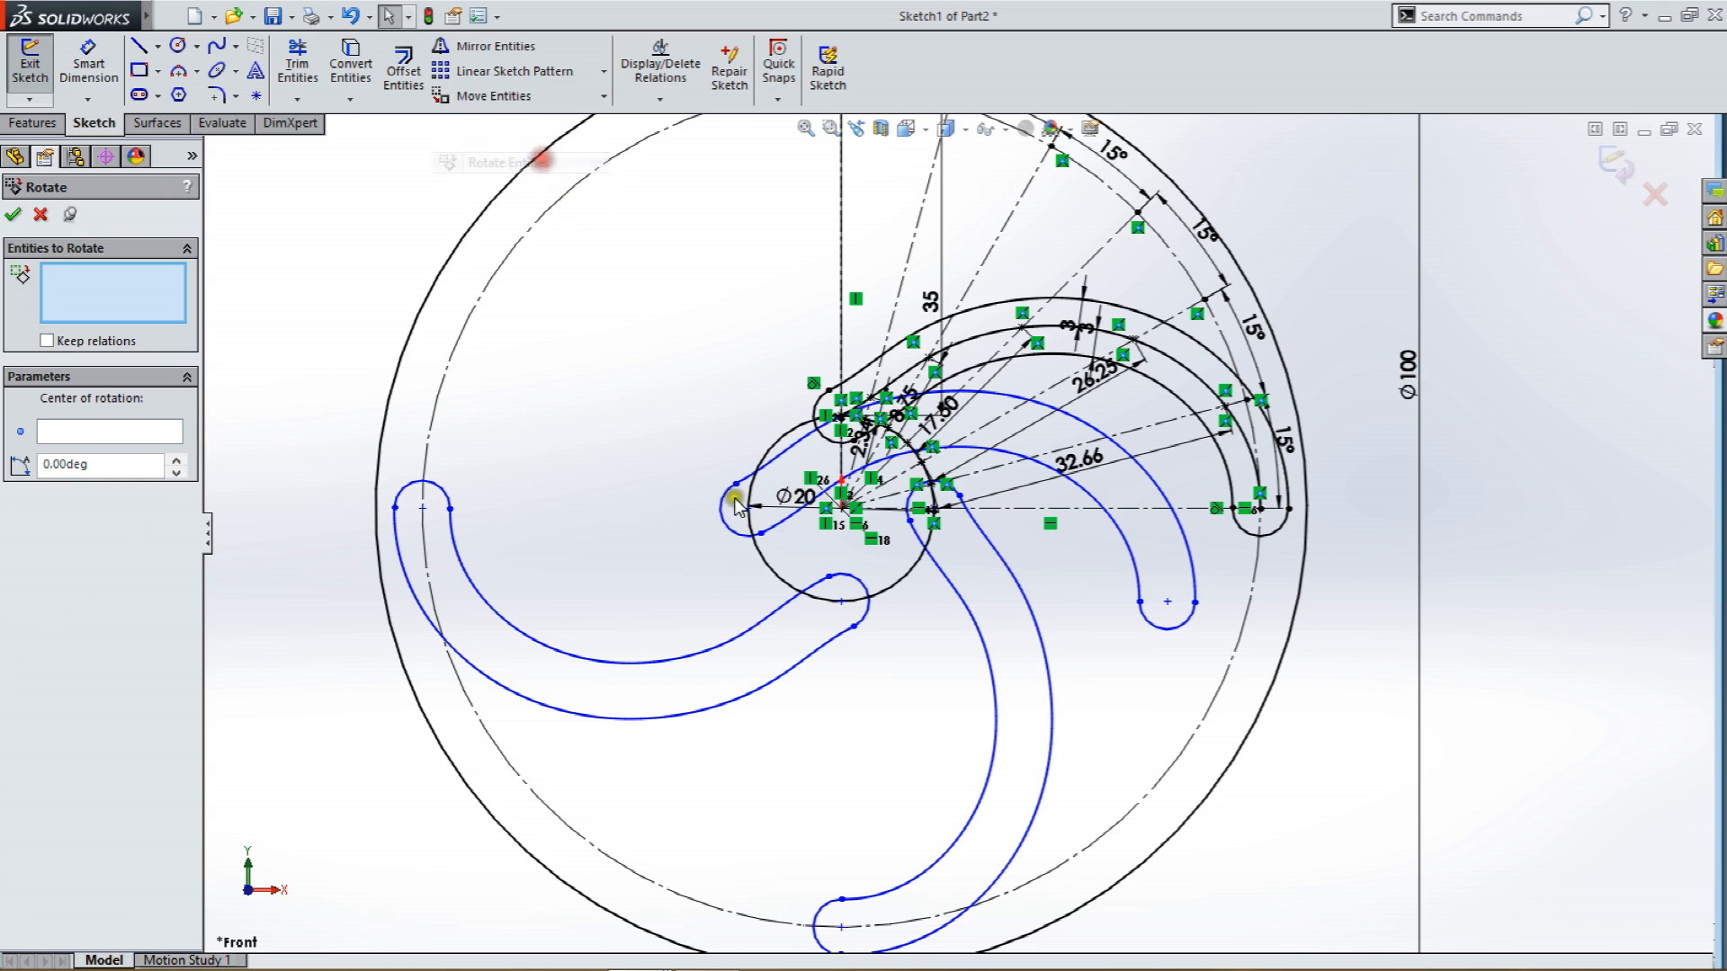
click(779, 533)
click(742, 534)
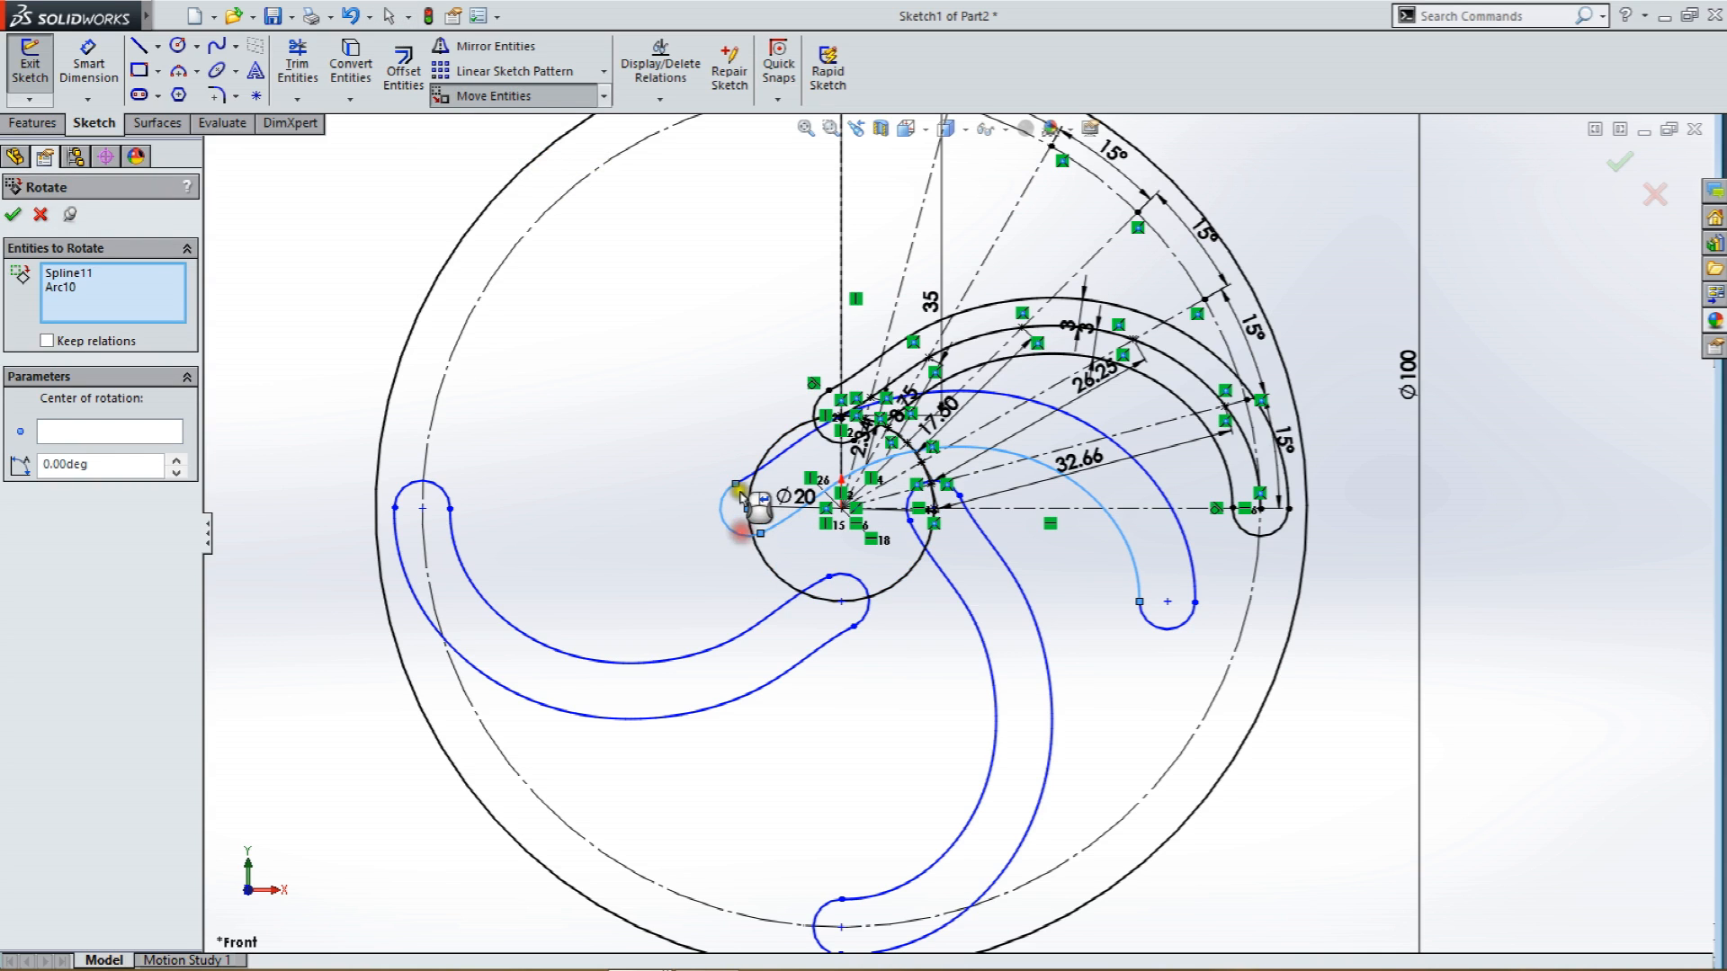
click(744, 486)
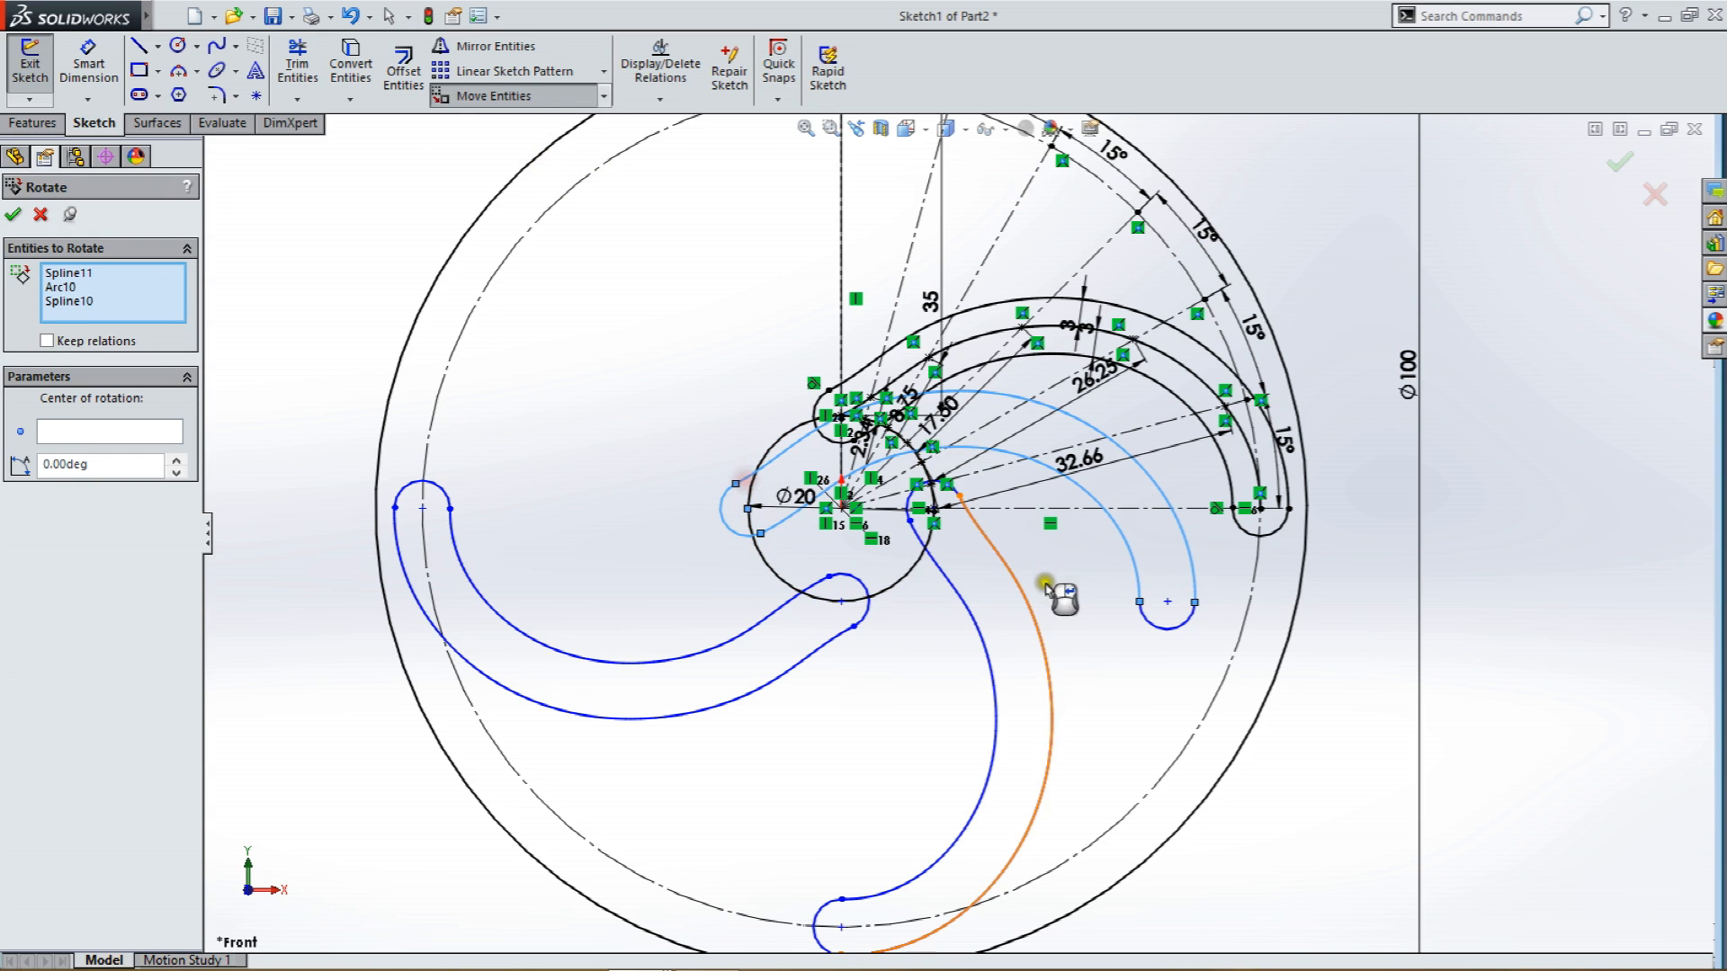
click(1188, 627)
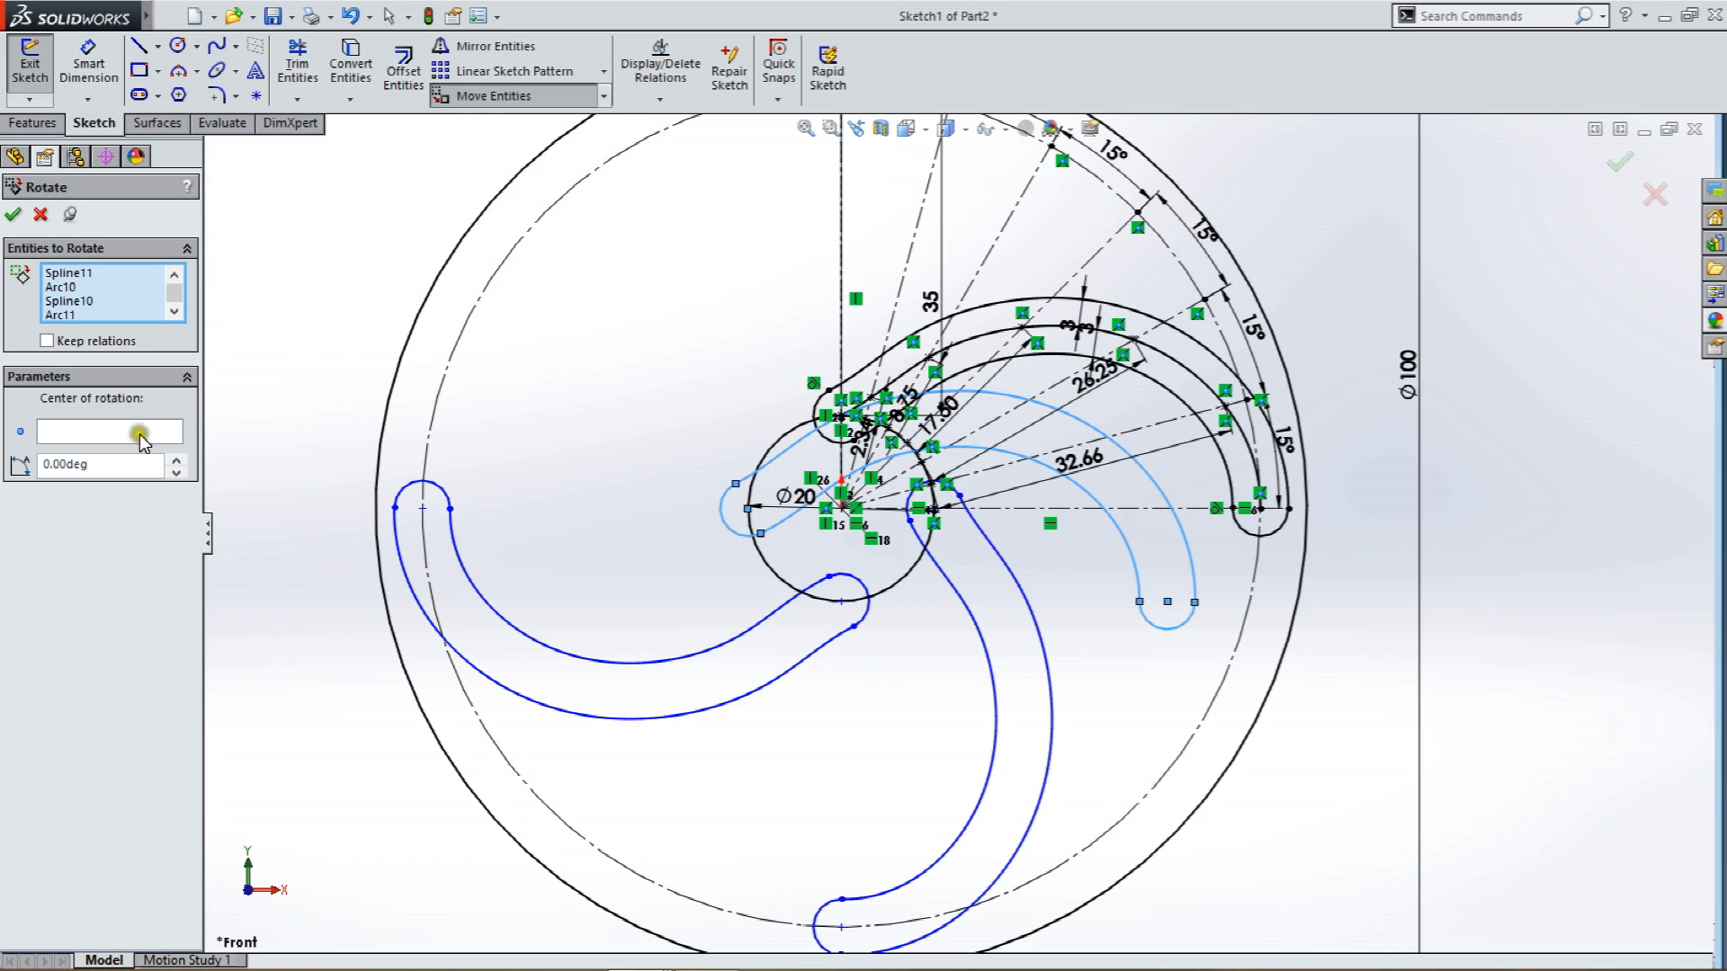
Rotate the selected slot copy 90 degrees about the left quadrant point of the 20 mm circle and exit the Rotate command.
click(142, 439)
click(746, 509)
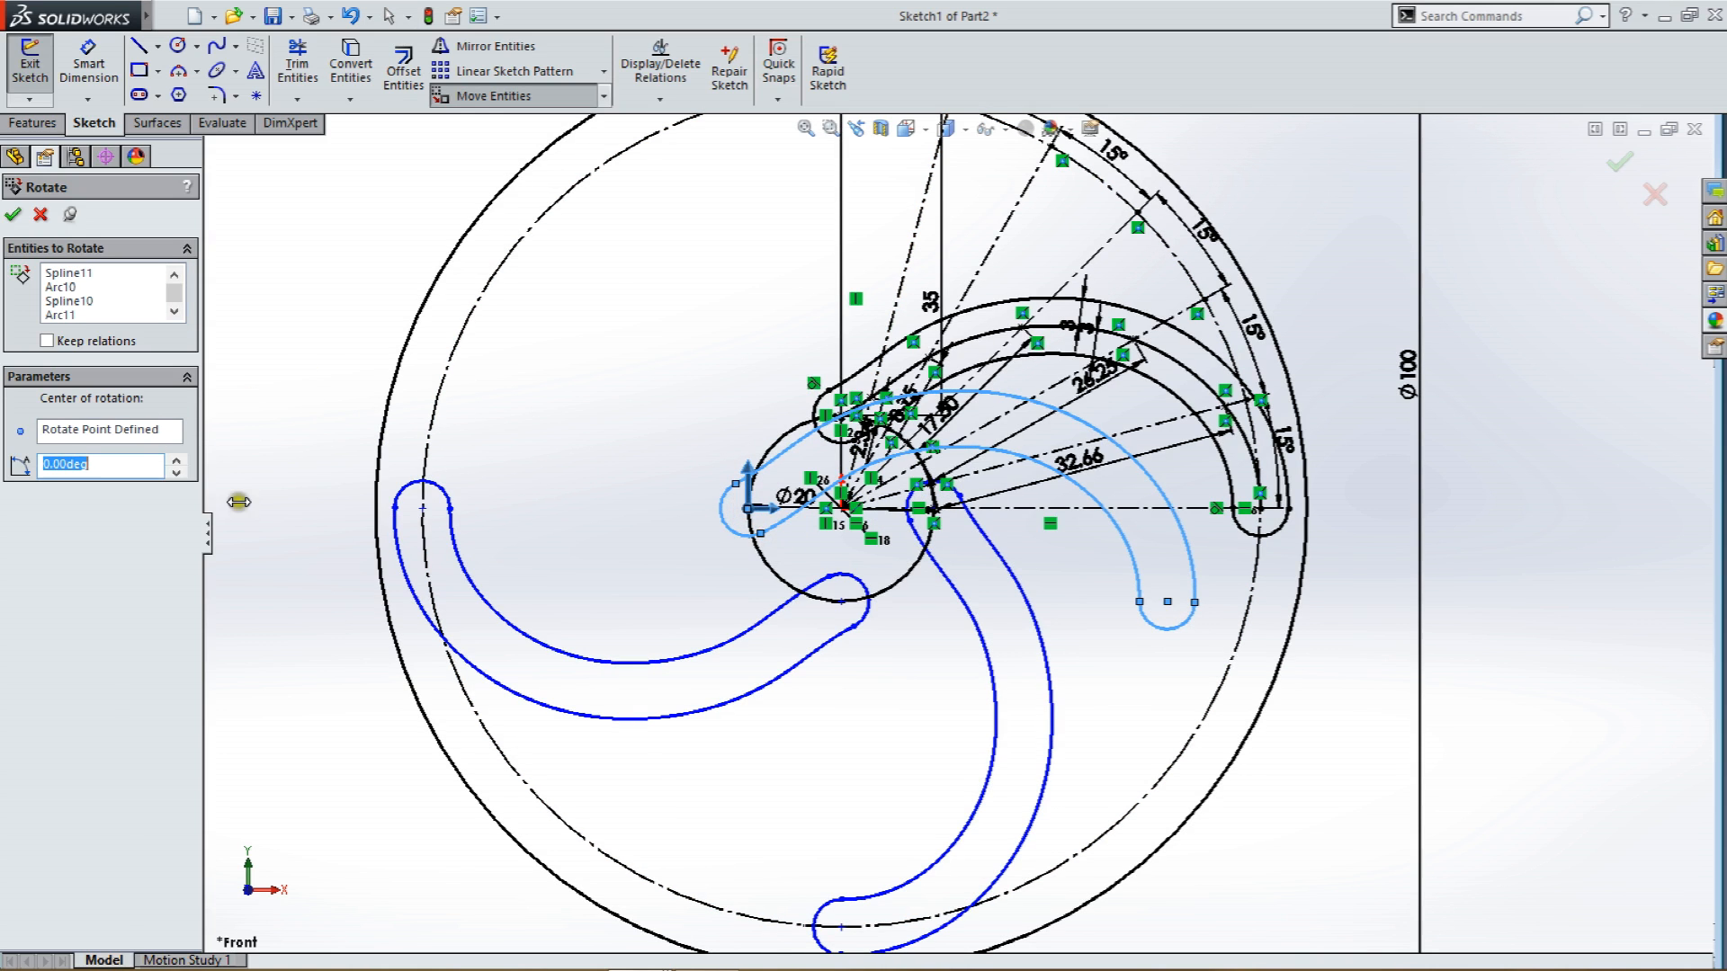
text(90)
key(Return)
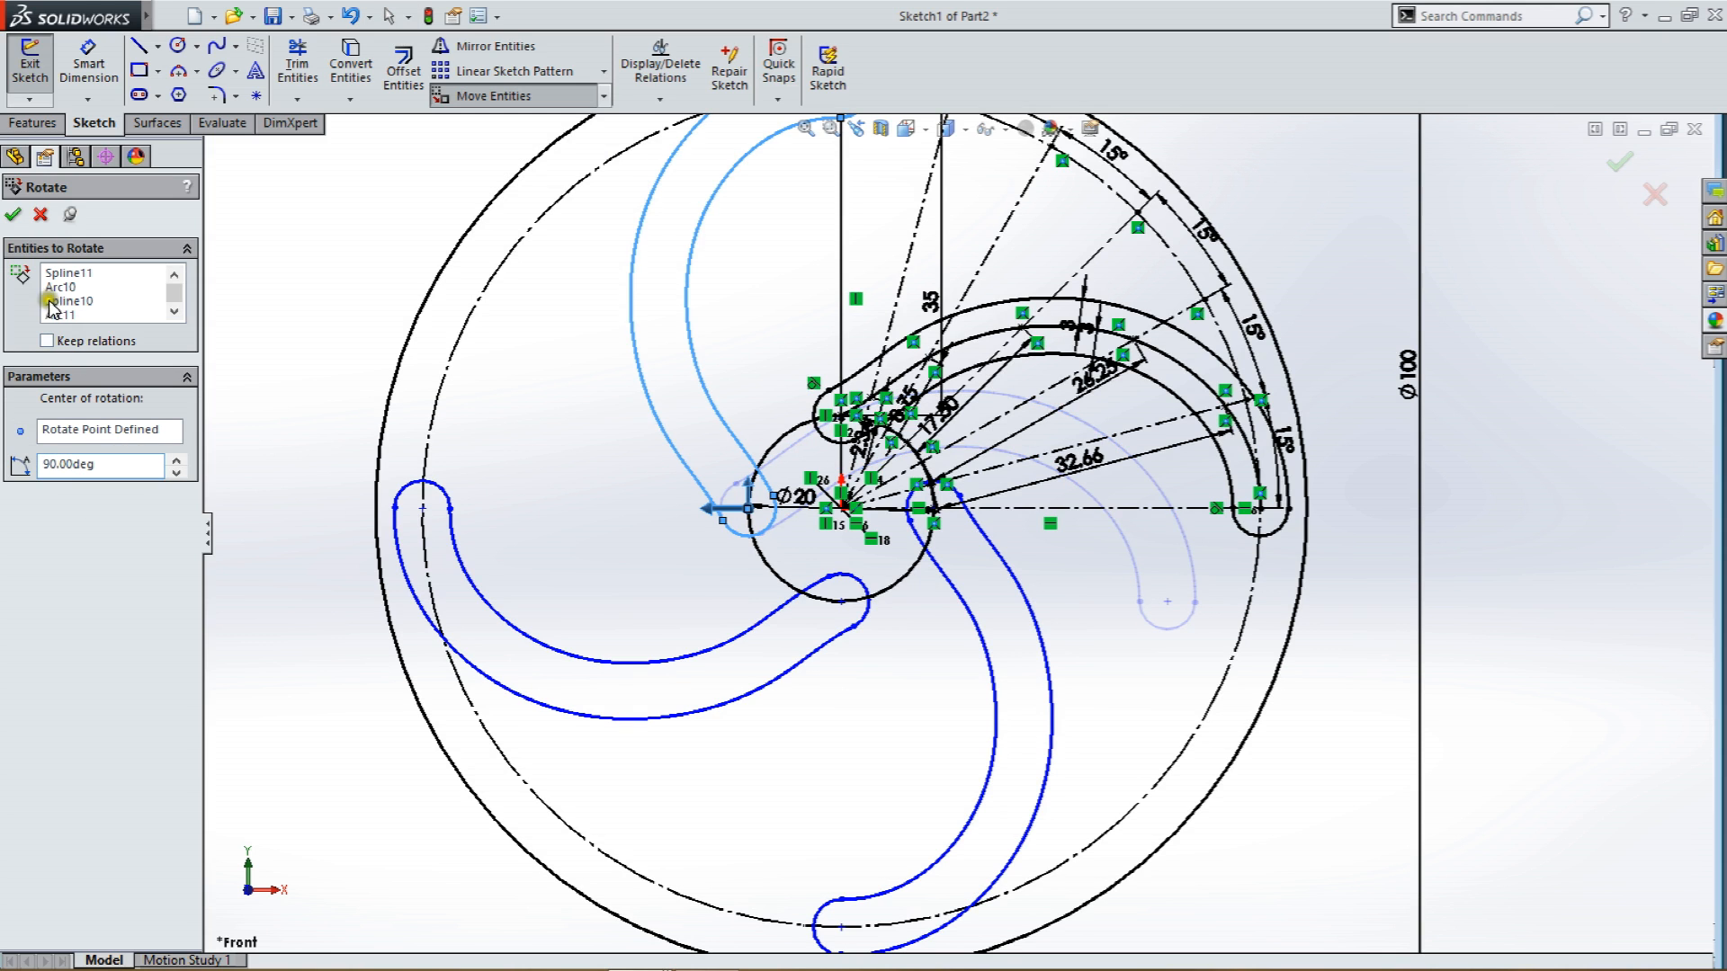
click(17, 215)
scroll(725, 418, up, 4)
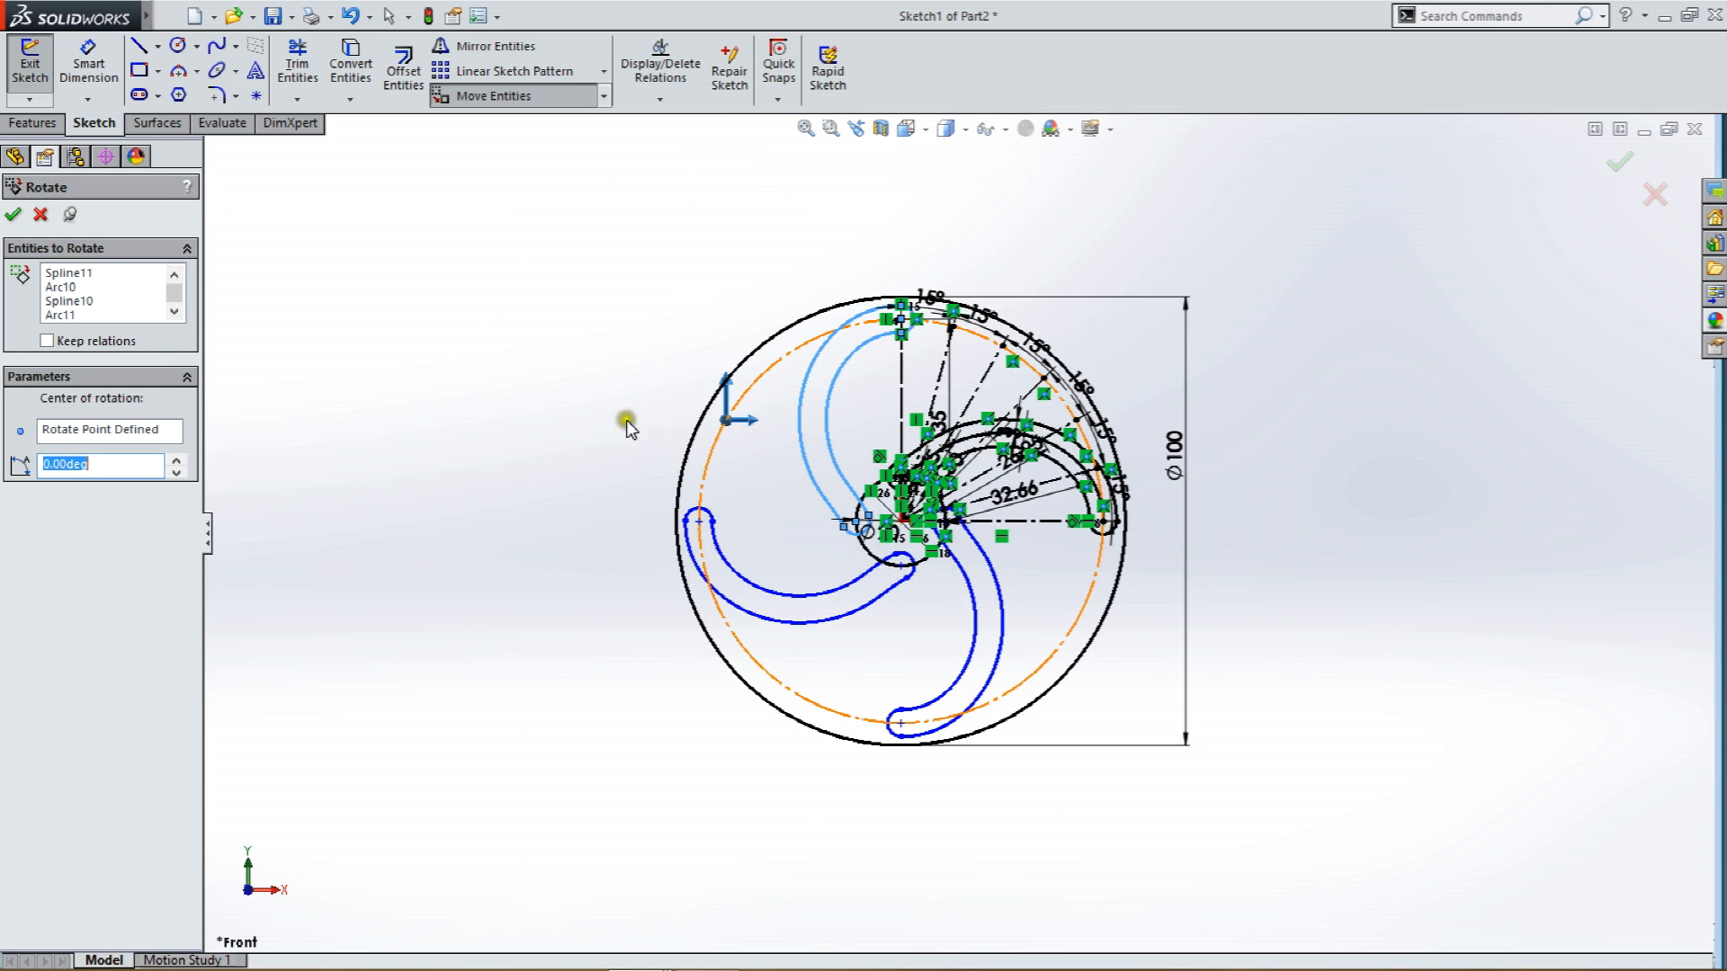
click(43, 216)
scroll(951, 530, up, 3)
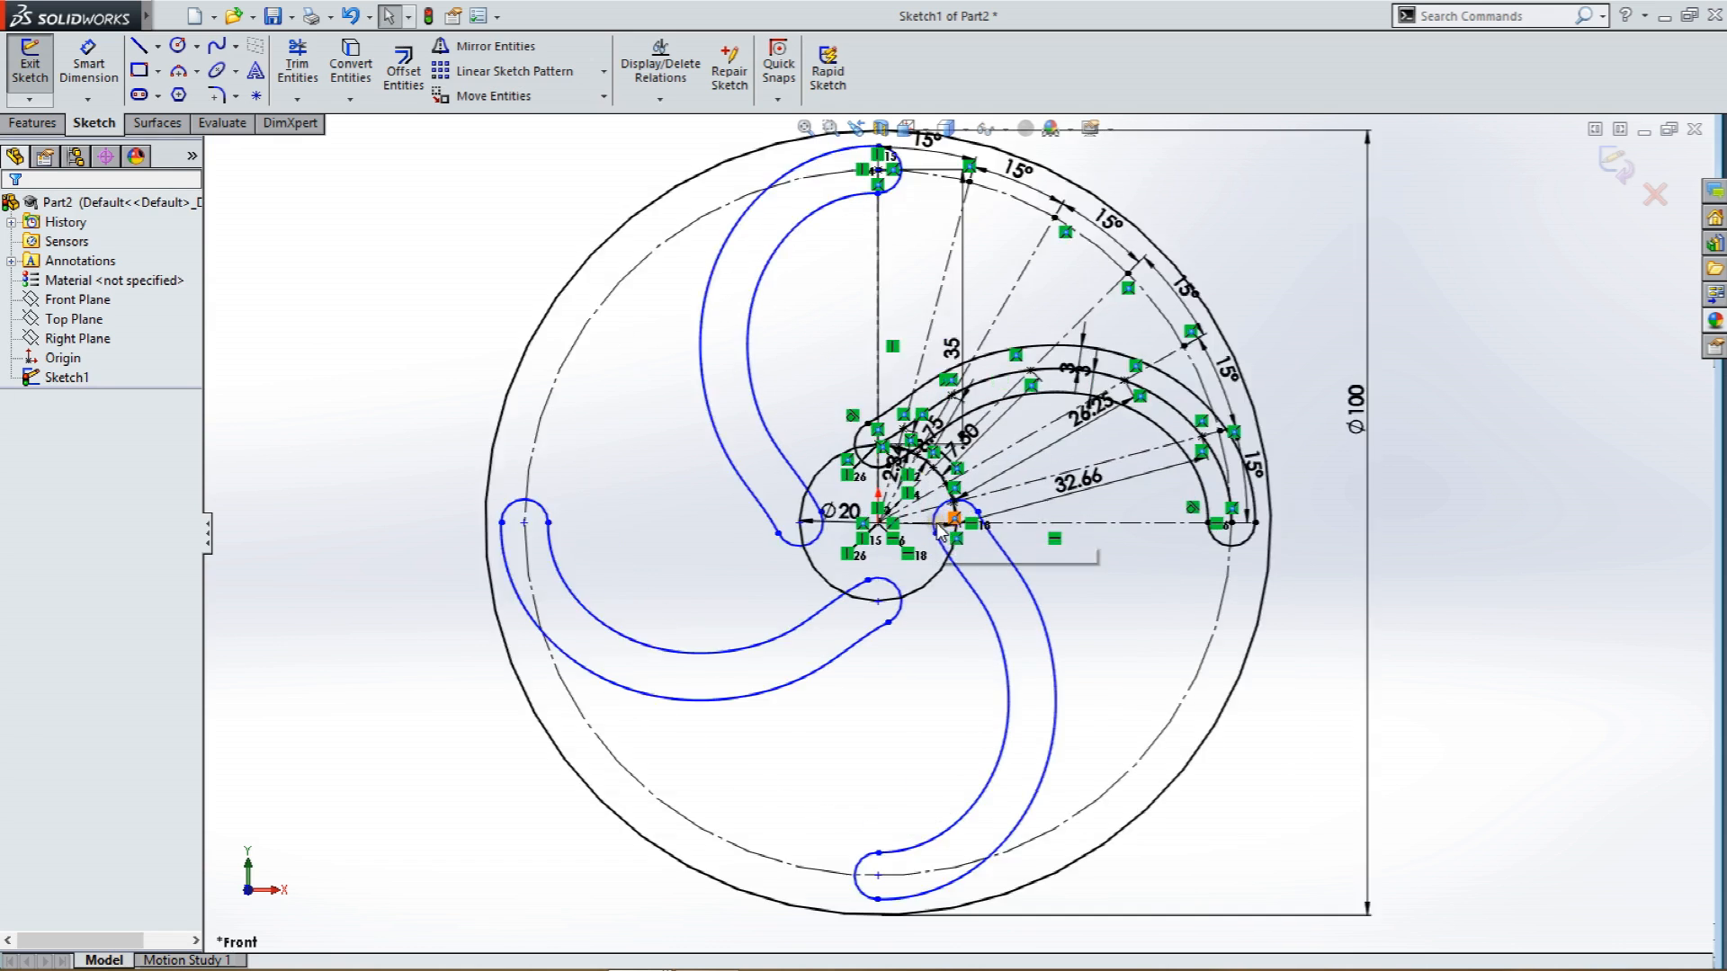
Try moving the inner spline of the lower slot copy and undo the move.
scroll(950, 531, down, 1)
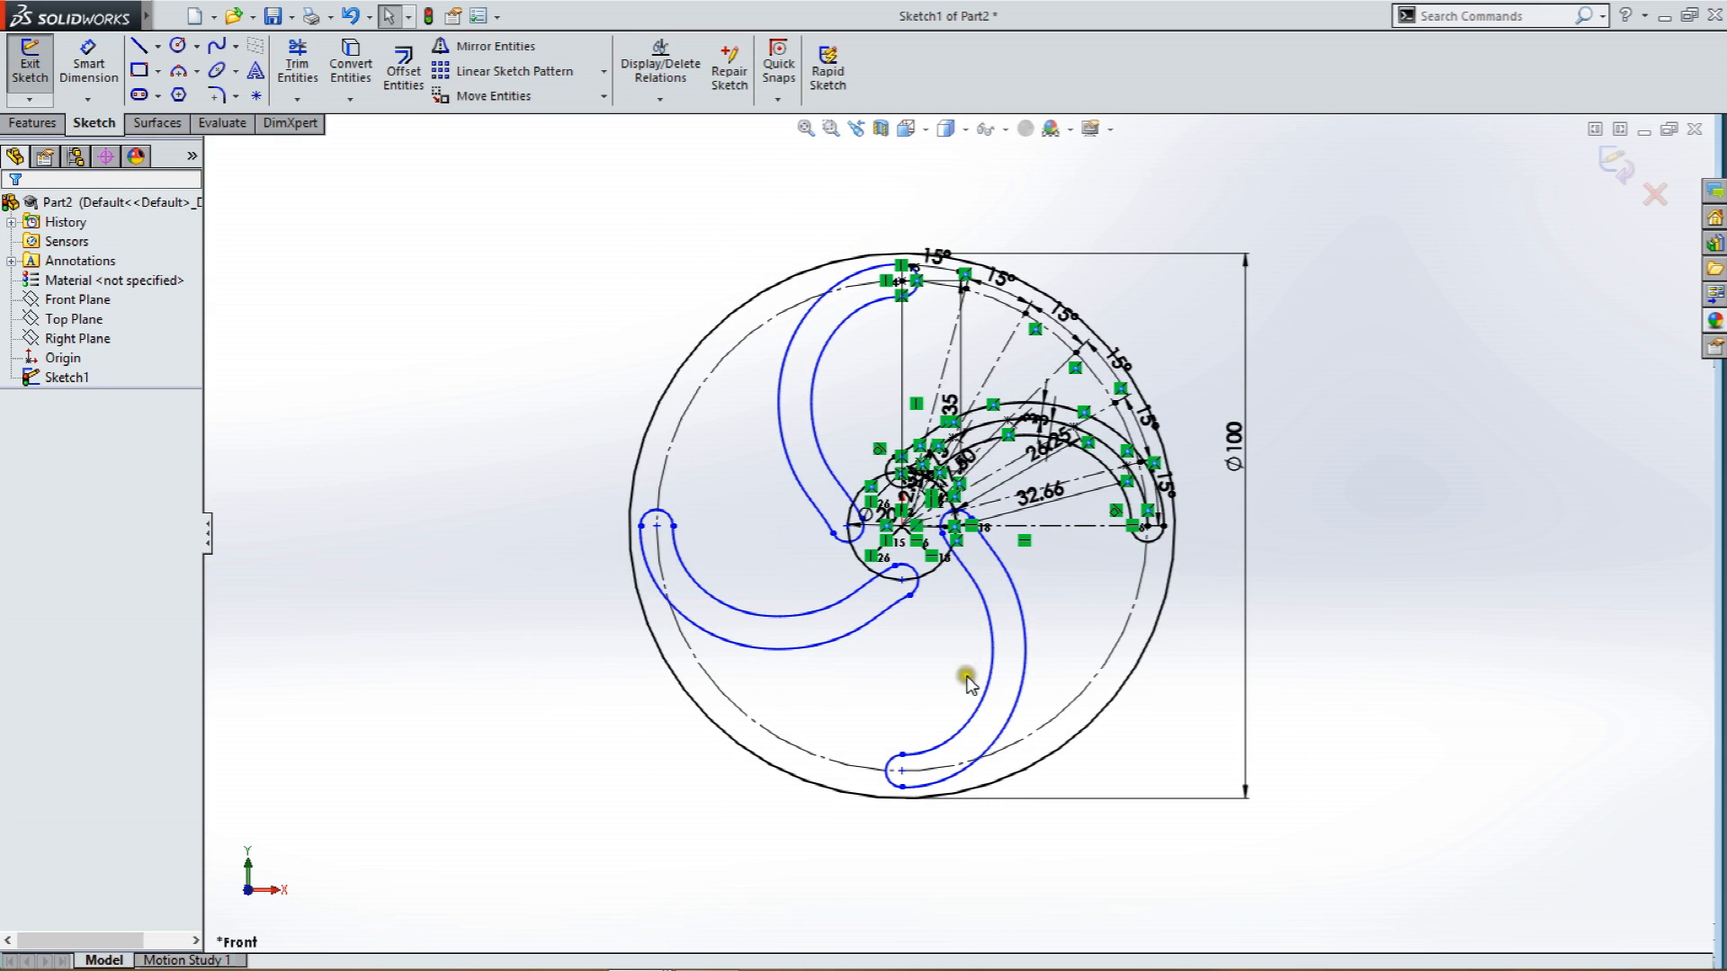
mouse_move(979, 724)
mouse_down()
mouse_move(909, 698)
mouse_move(963, 697)
mouse_move(983, 732)
mouse_move(971, 746)
mouse_move(987, 742)
mouse_move(964, 705)
mouse_move(926, 738)
mouse_move(976, 725)
mouse_up()
click(347, 17)
Fix the four spline endpoints of the slot copy that runs to the bottom of the 100 mm circle.
scroll(1029, 694, down, 3)
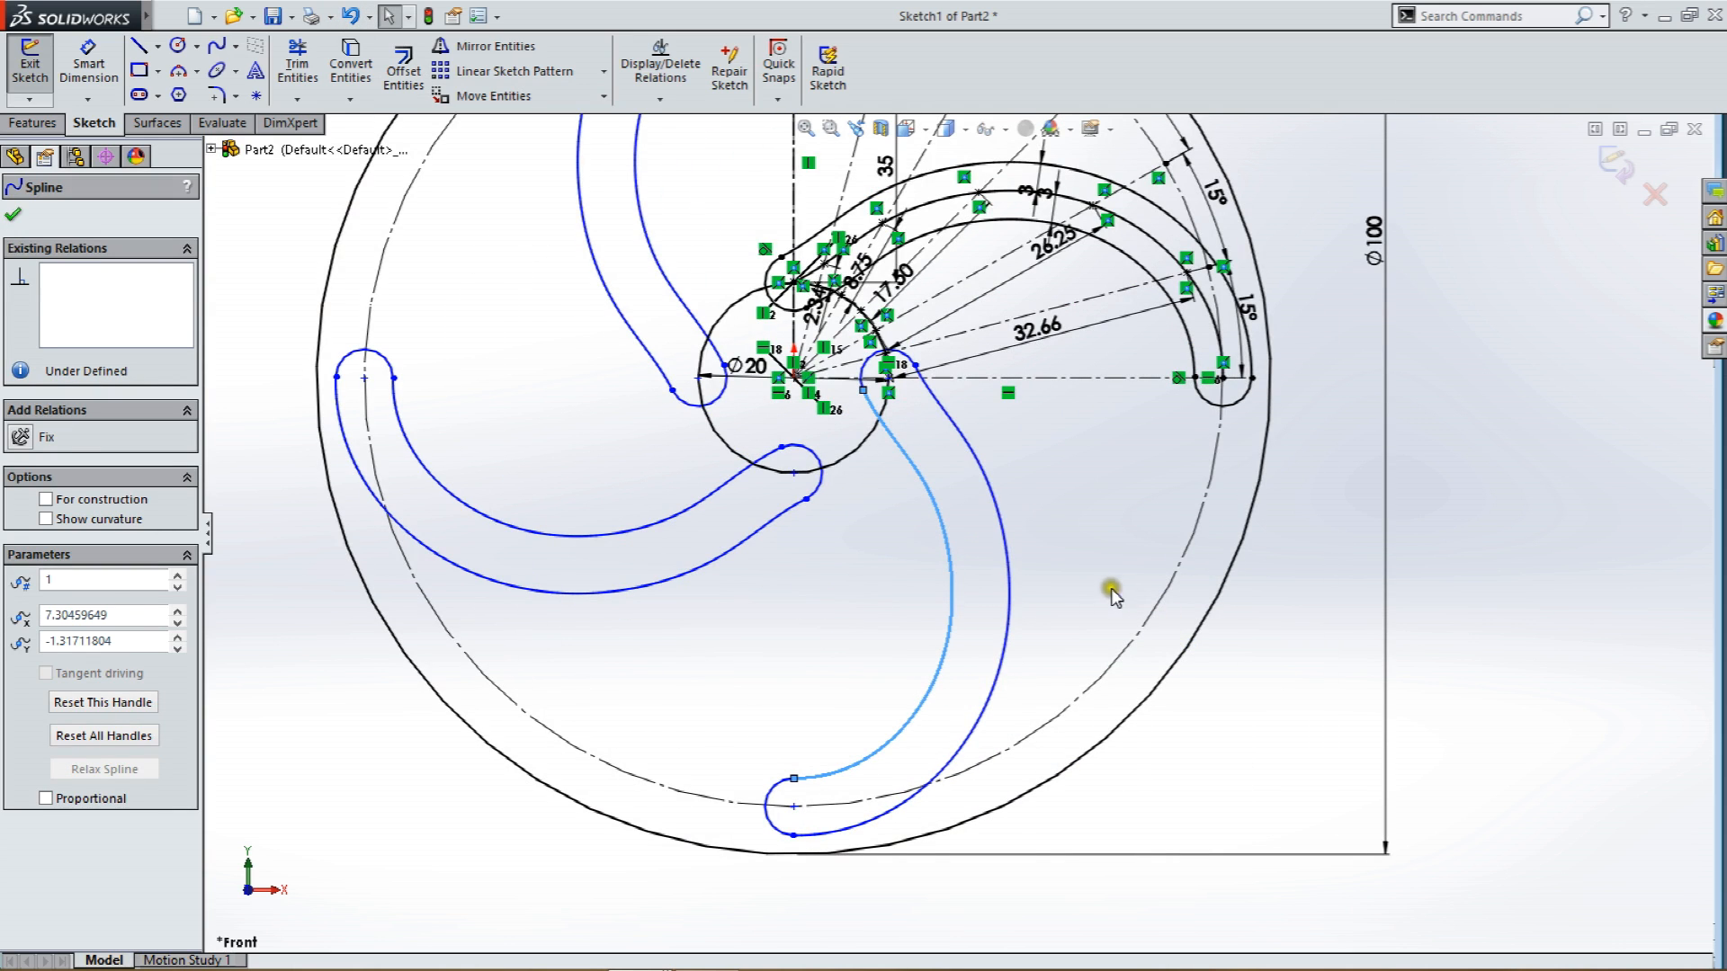
click(792, 781)
click(859, 703)
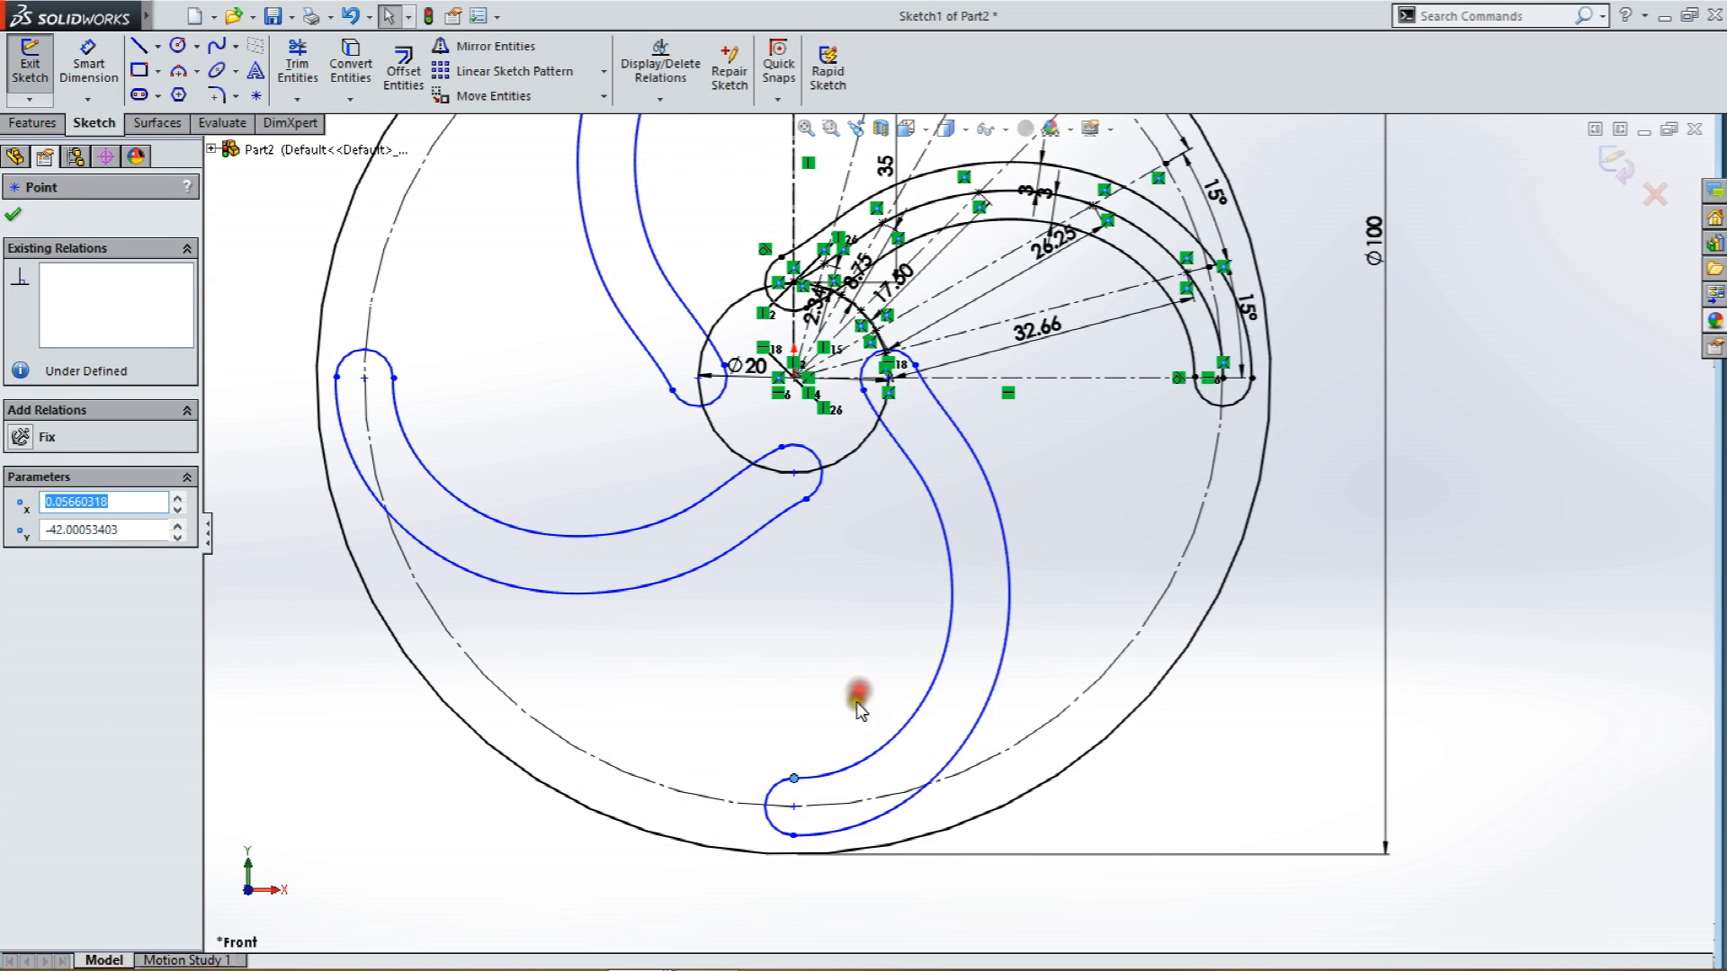
click(795, 835)
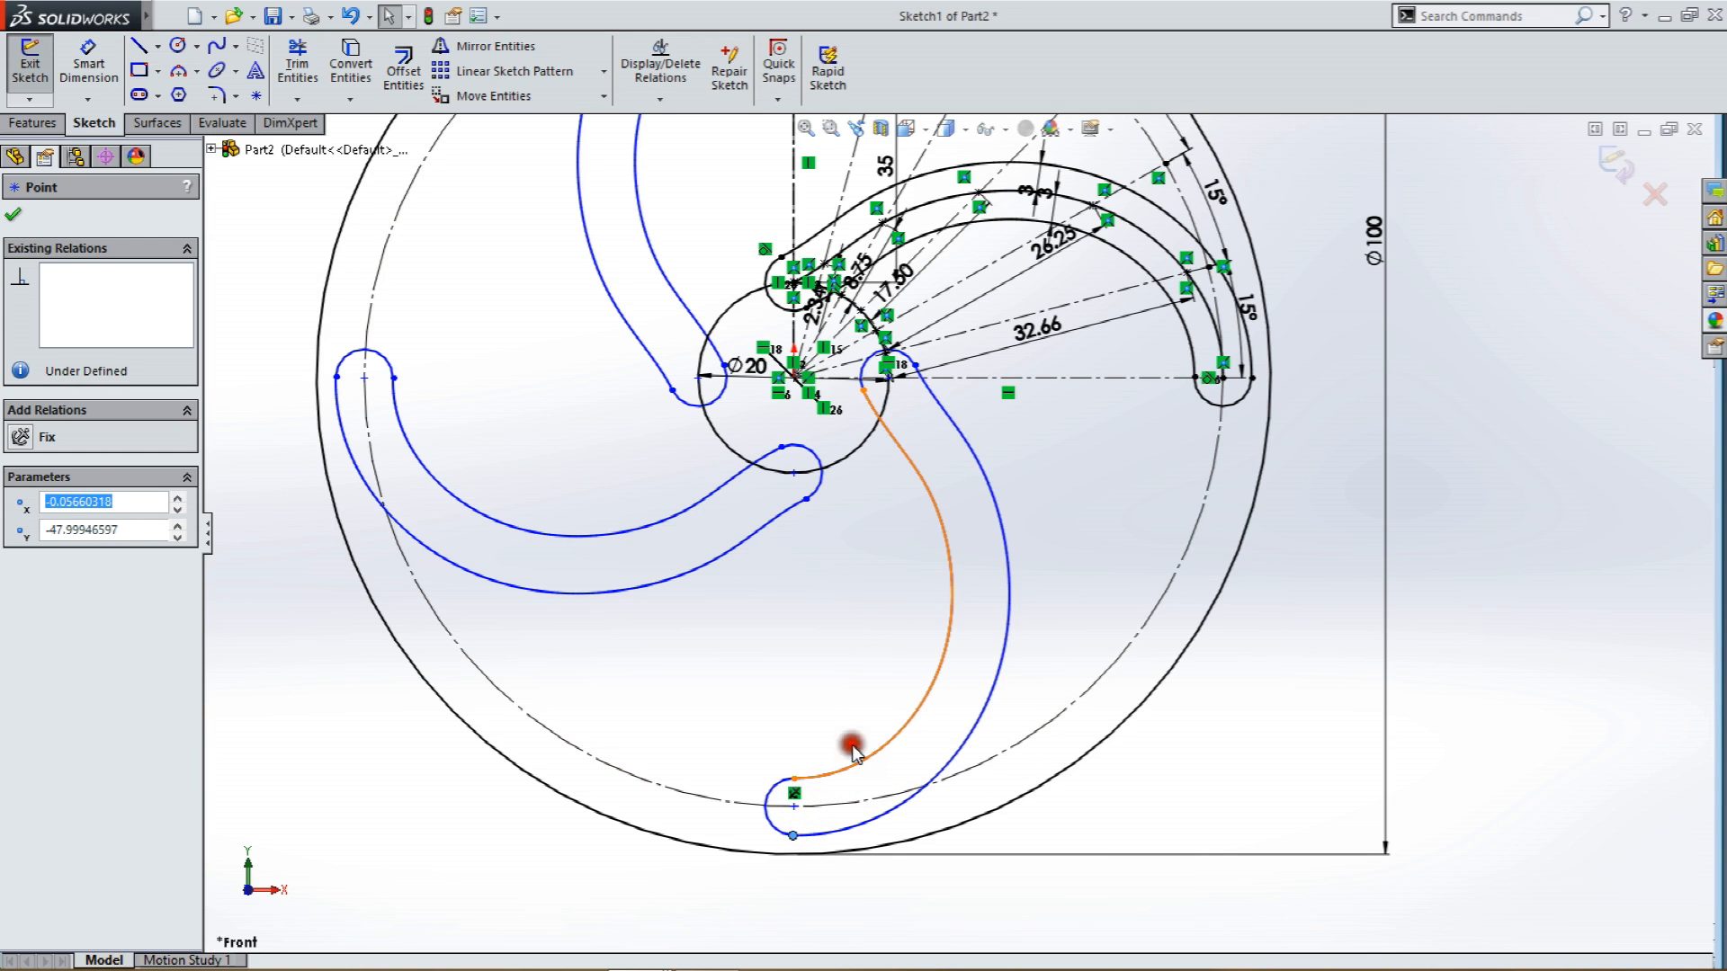
click(915, 364)
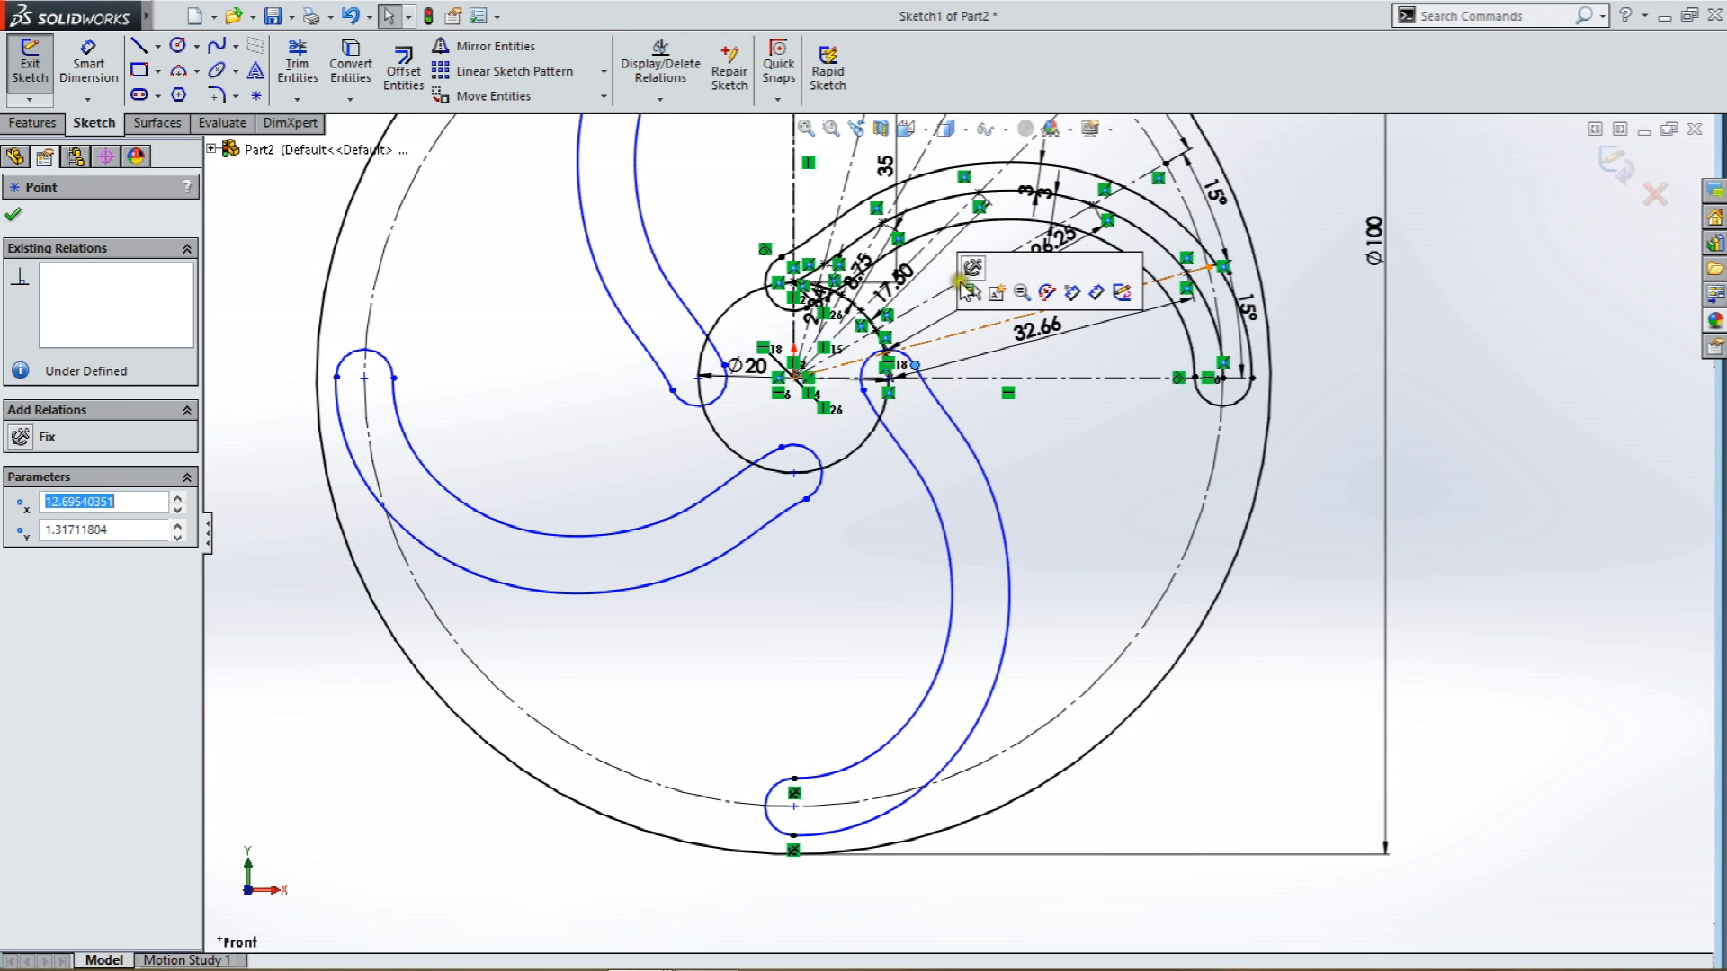
click(860, 390)
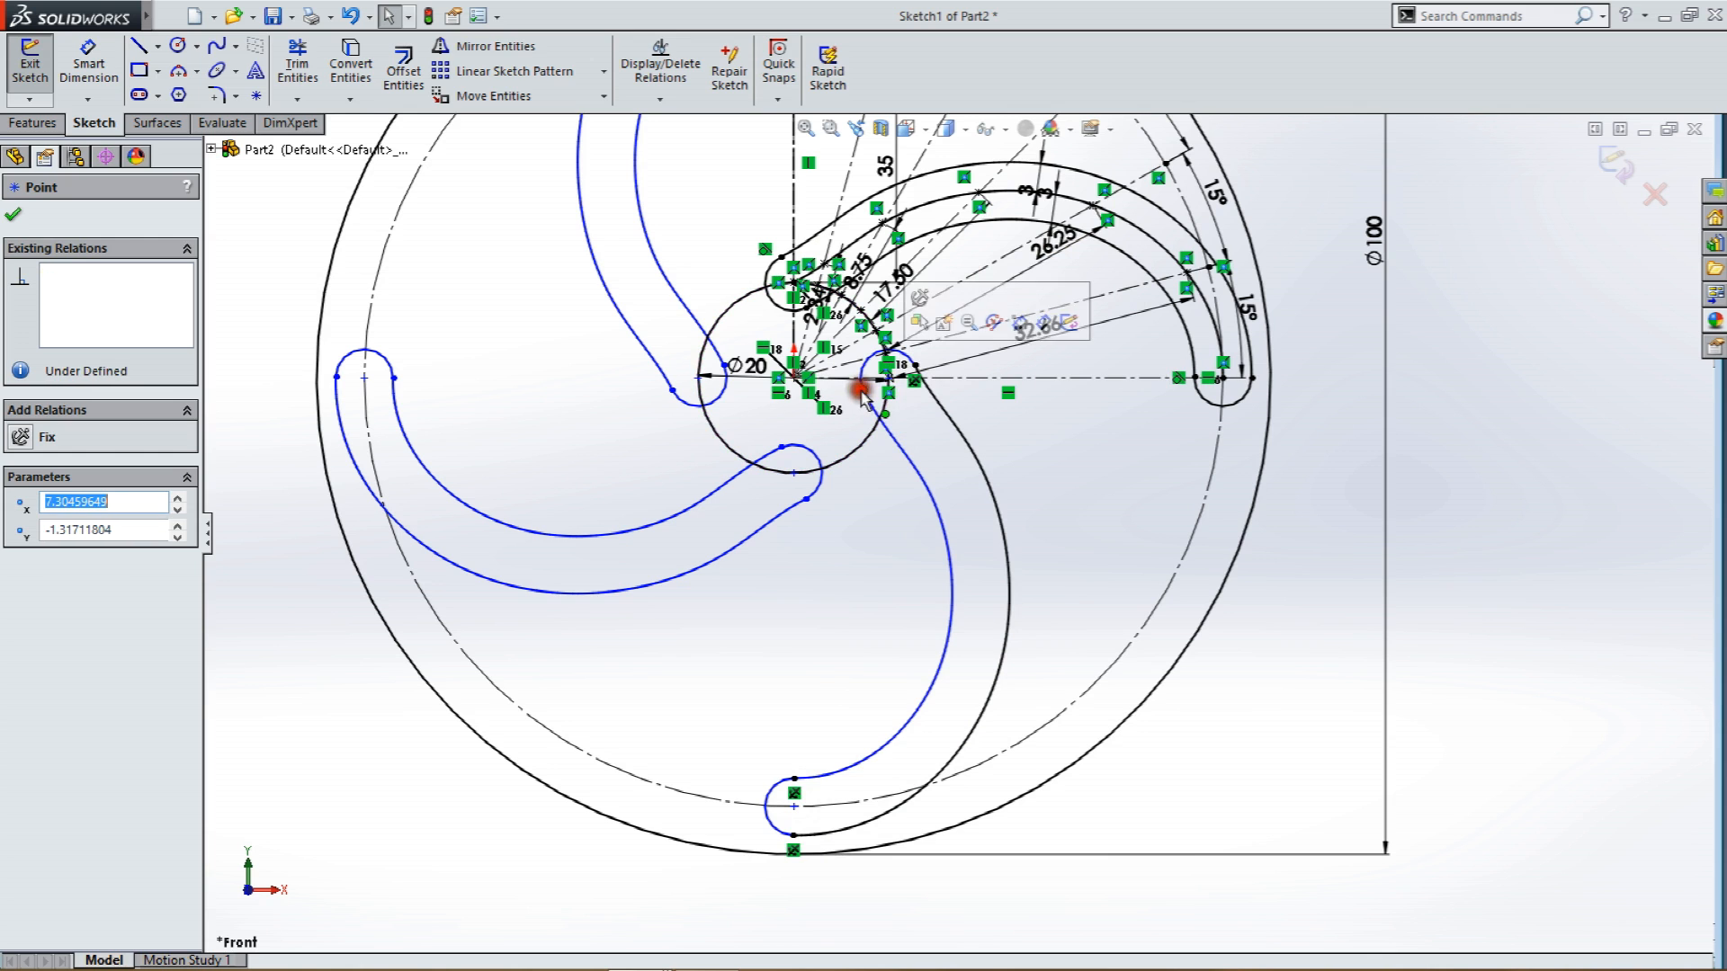
click(919, 298)
Try moving the lower slot's arc center at the right quadrant of the 20 mm circle and undo the change.
scroll(910, 467, down, 2)
scroll(919, 490, down, 4)
drag(895, 307, 944, 390)
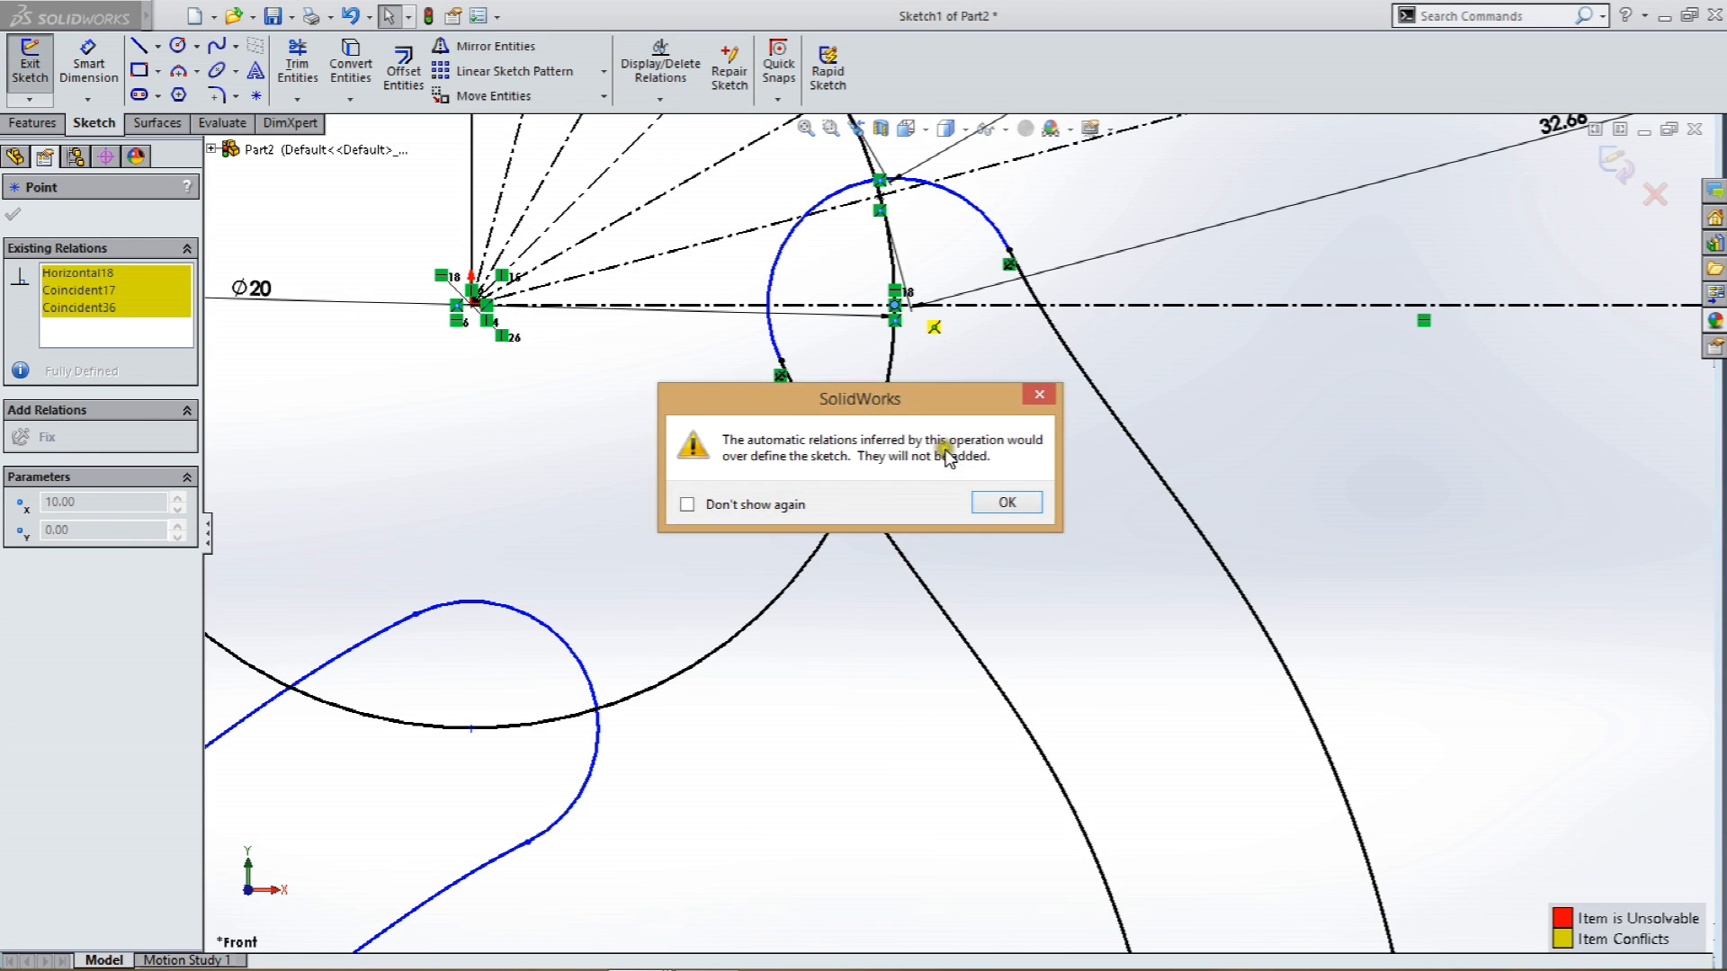
click(987, 502)
scroll(955, 528, up, 5)
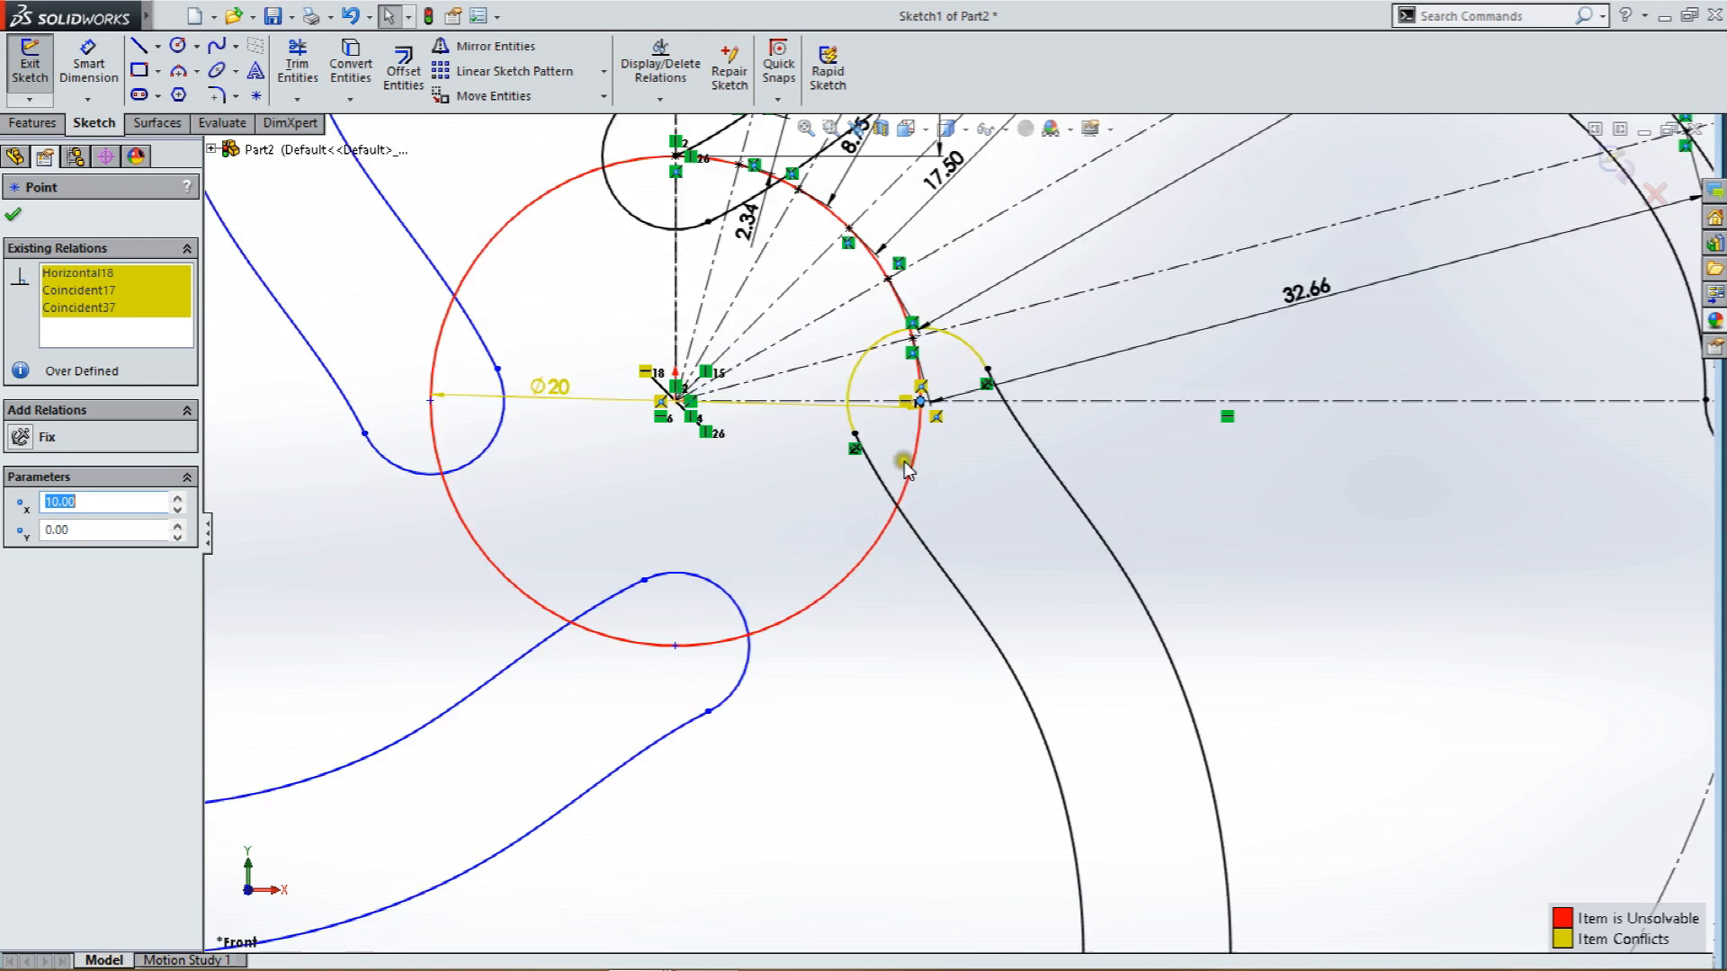
click(352, 17)
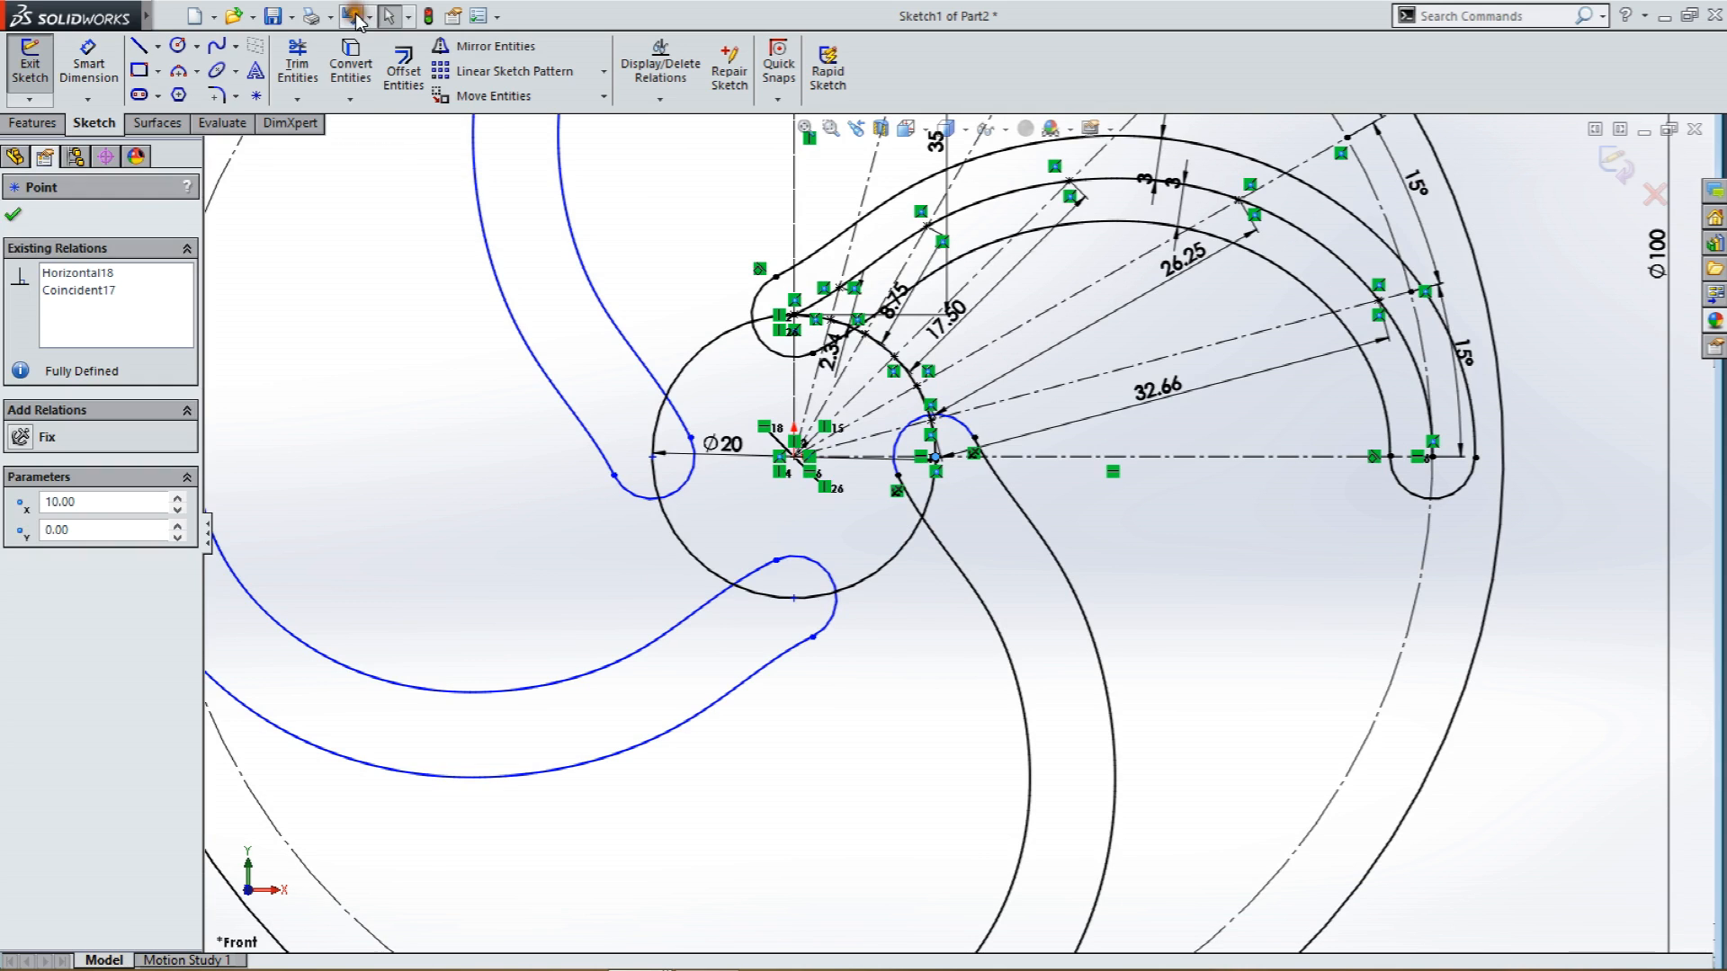
Make the lower slot's end arc near the 100 mm circle tangent to its outer spline.
scroll(936, 617, up, 3)
scroll(880, 844, down, 1)
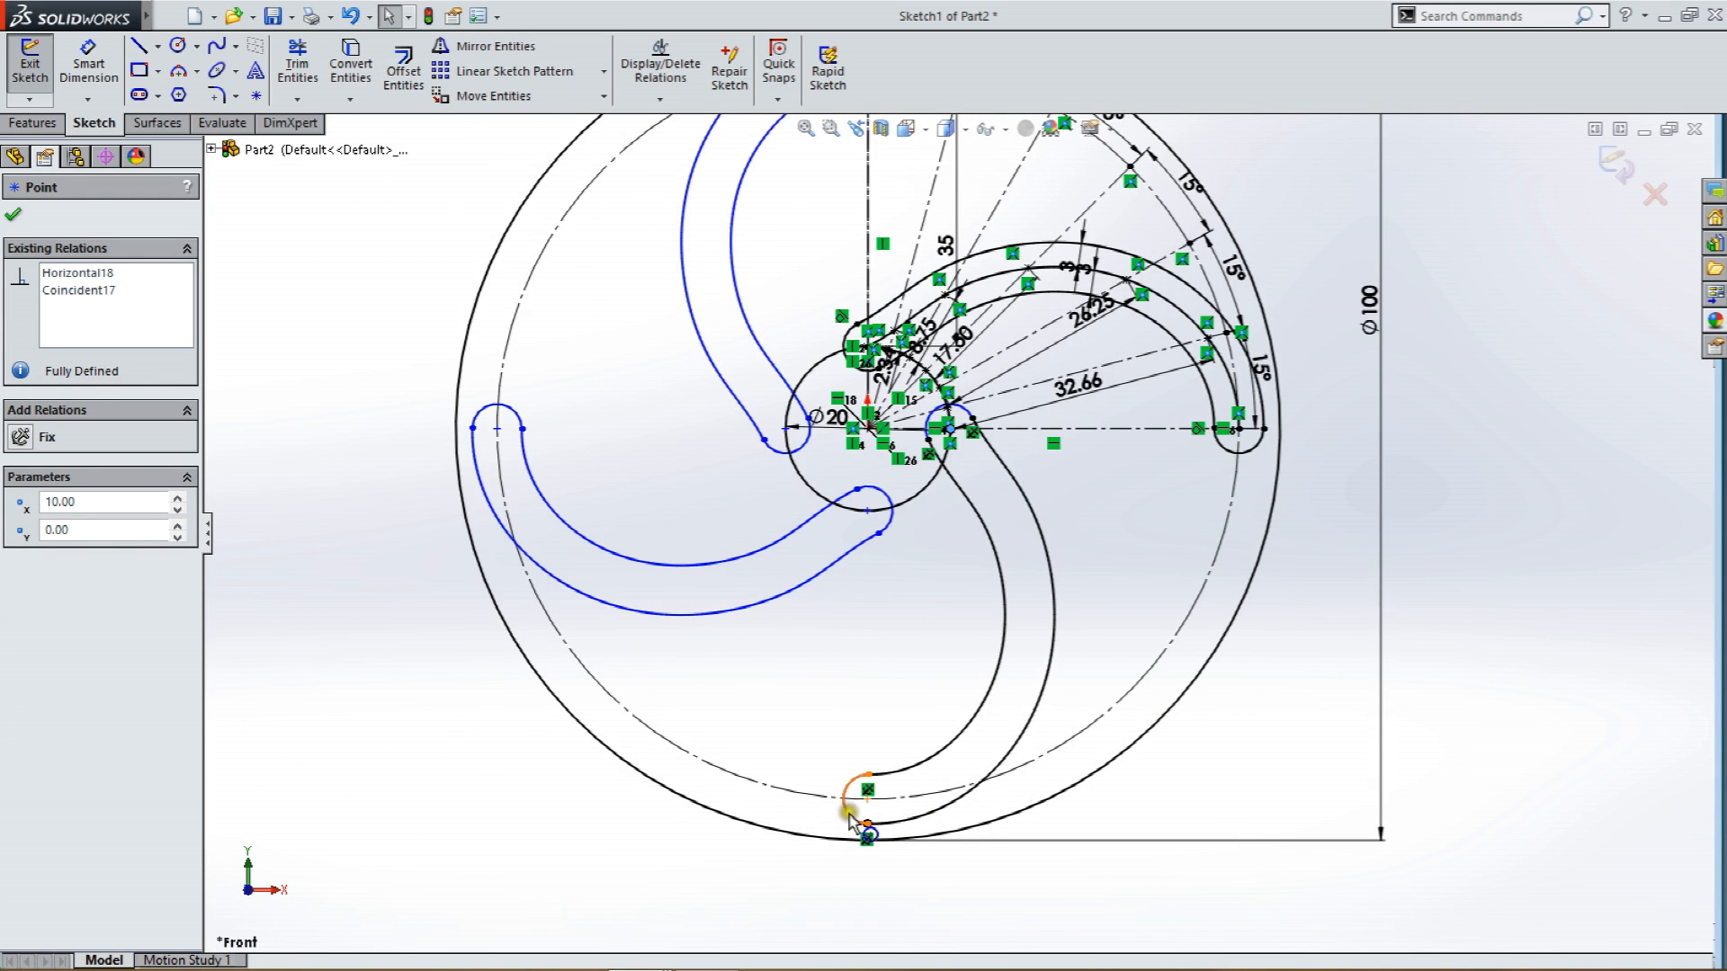
click(853, 814)
ctrl+click(891, 824)
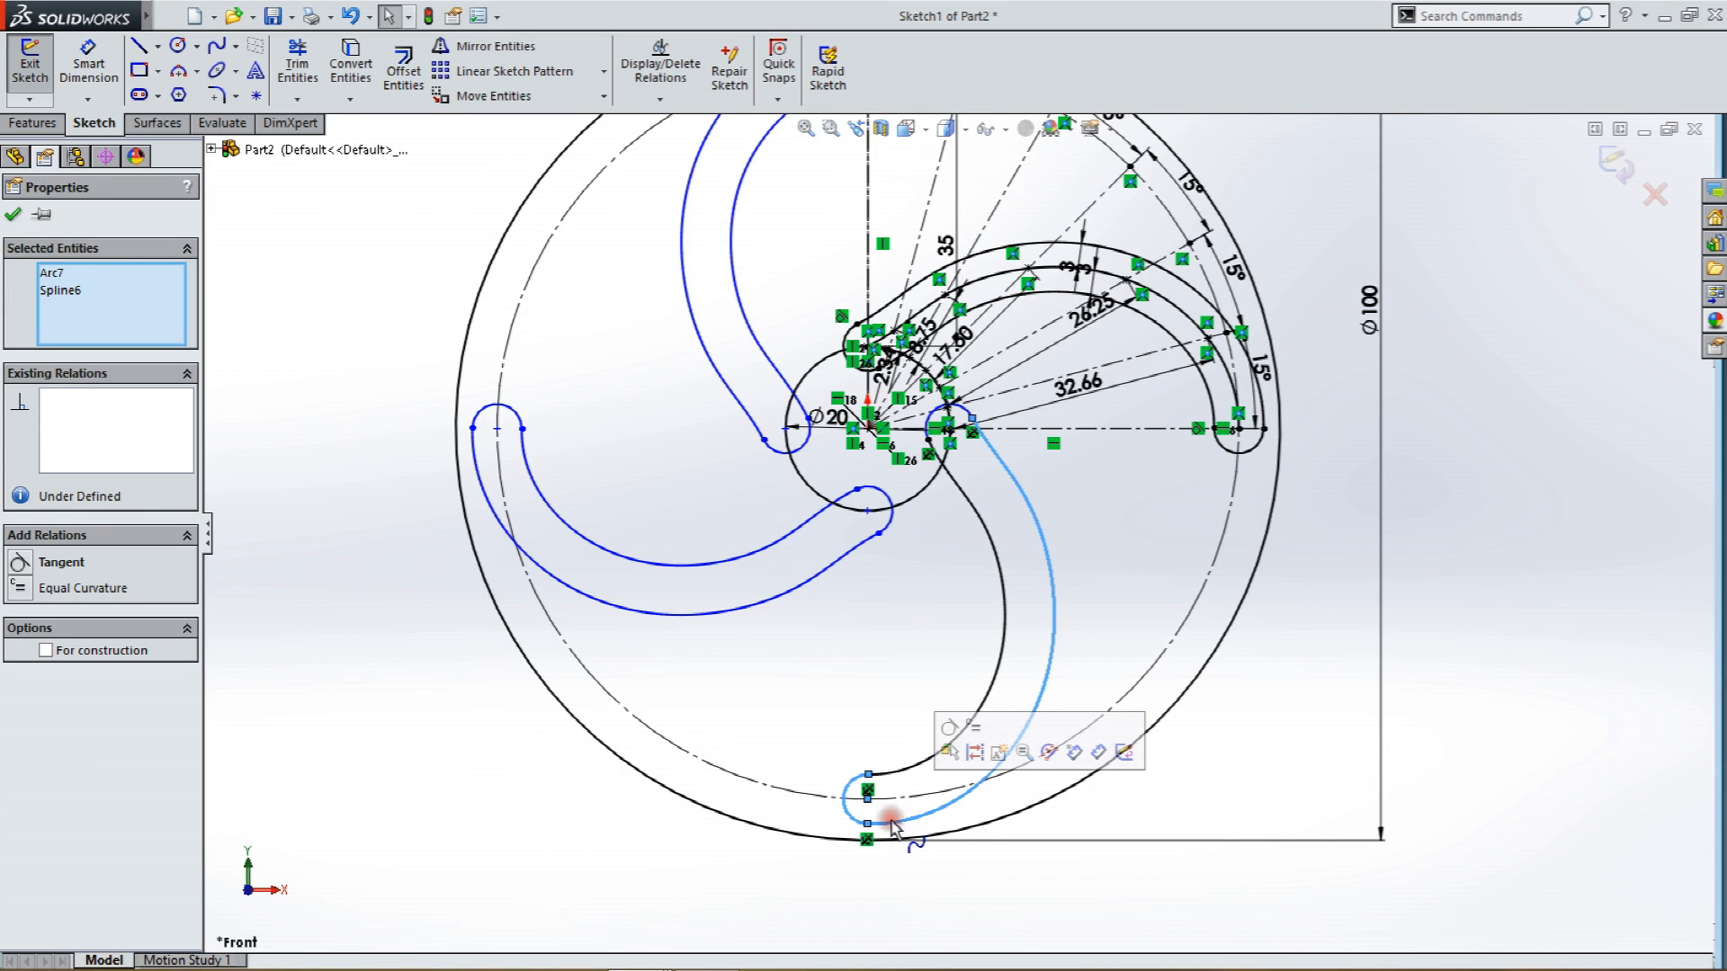
click(948, 726)
Make the lower slot's end arc at the 20 mm circle tangent to its inner spline and close the properties.
scroll(943, 516, down, 3)
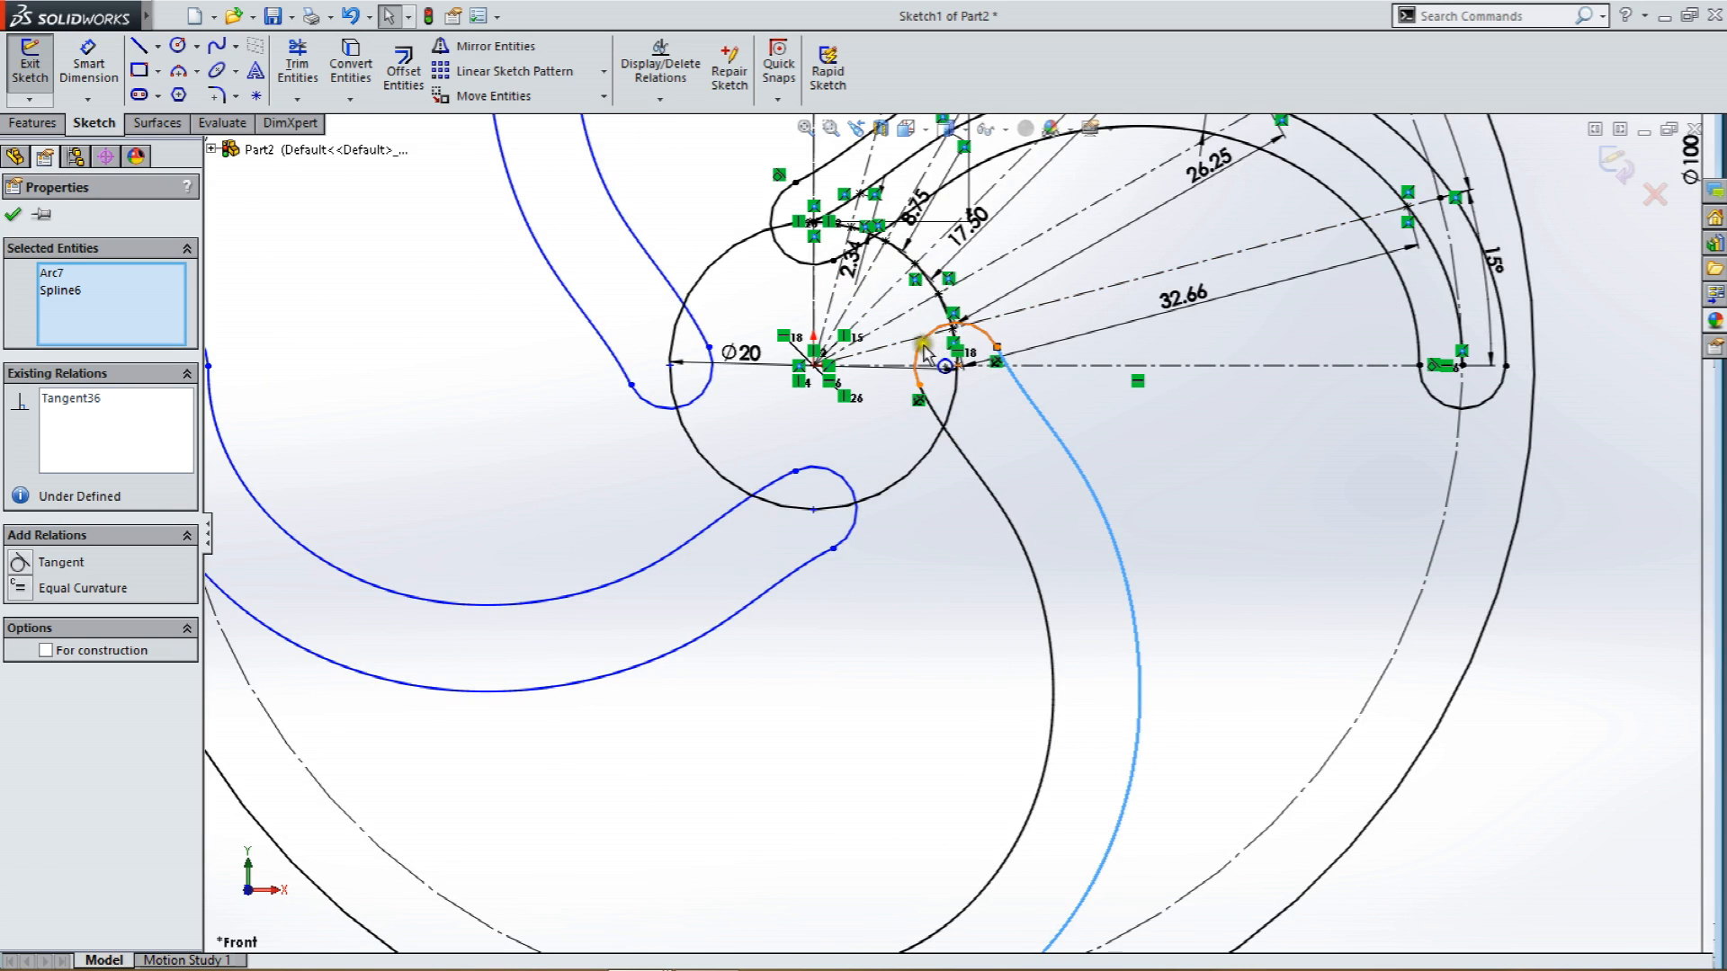
click(922, 343)
ctrl+click(955, 443)
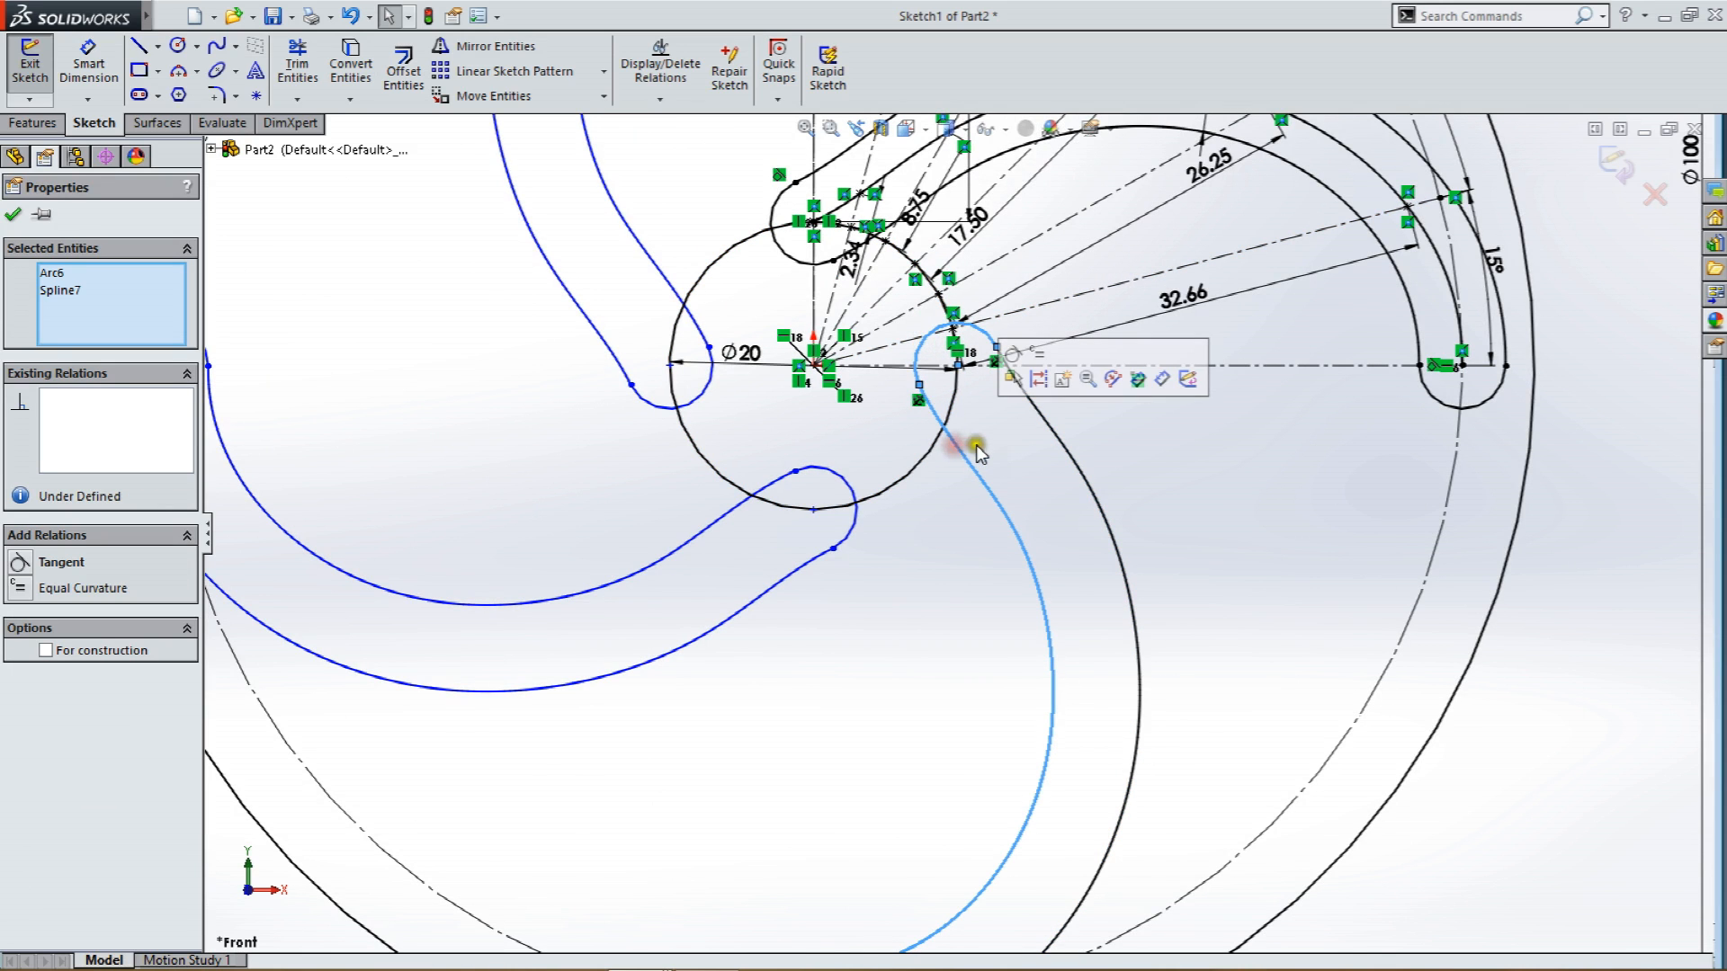
click(1014, 352)
scroll(979, 570, up, 4)
scroll(821, 552, down, 4)
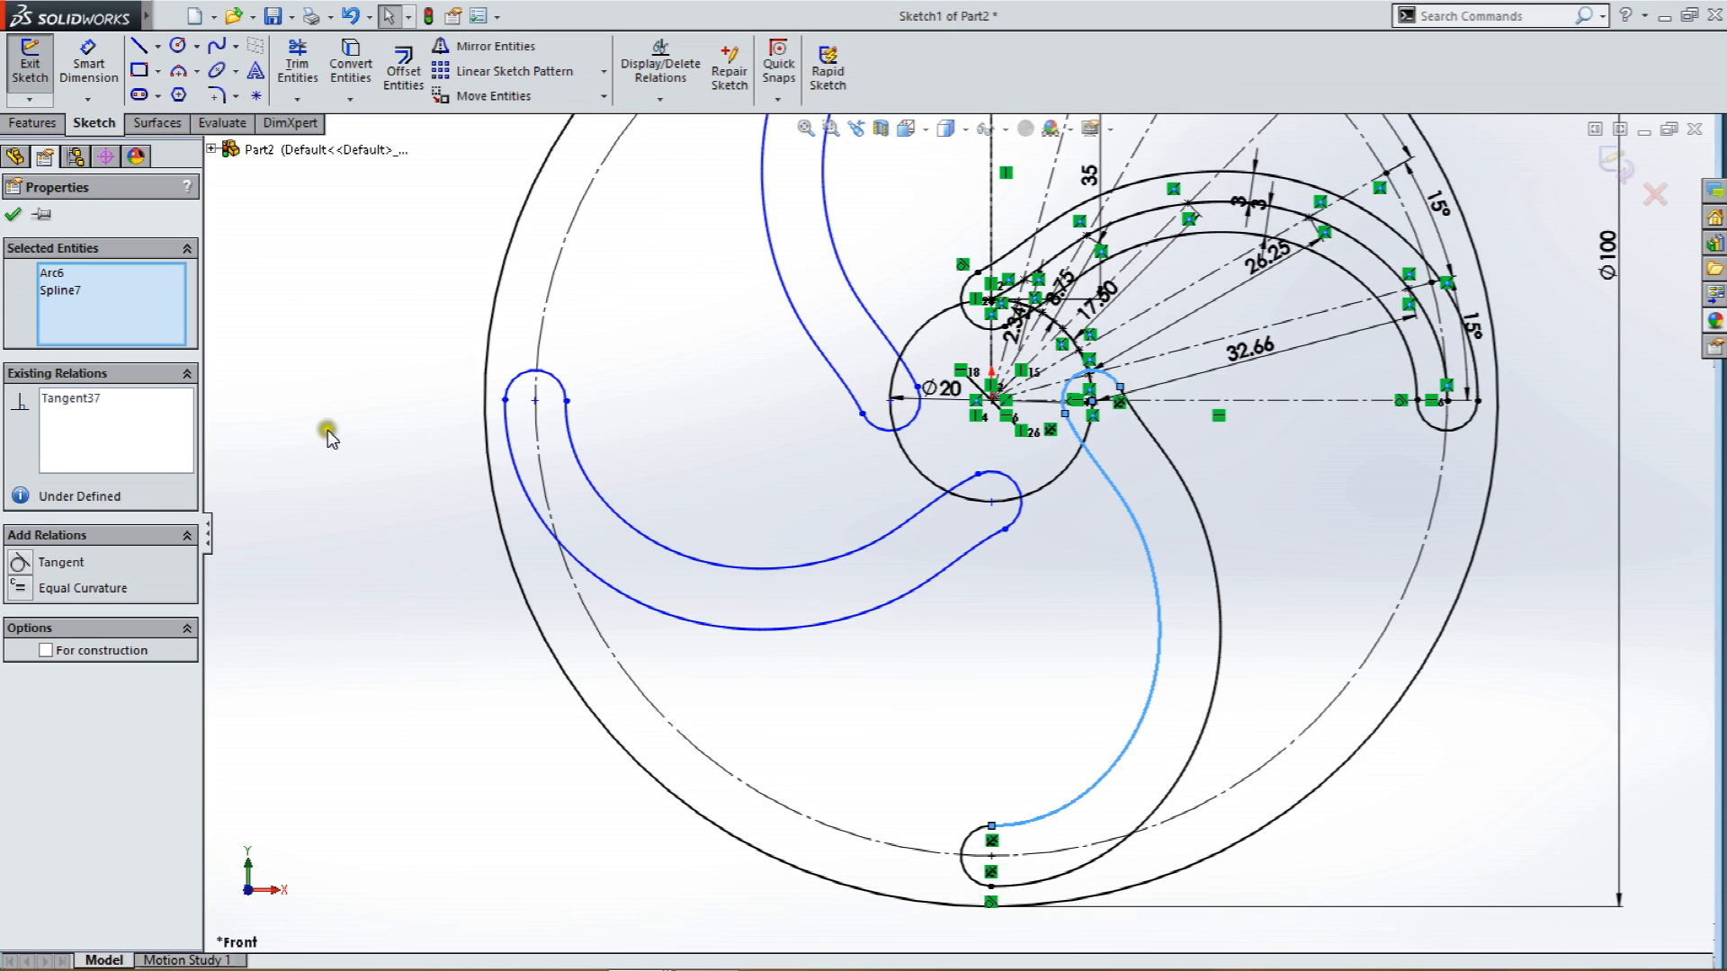
click(13, 215)
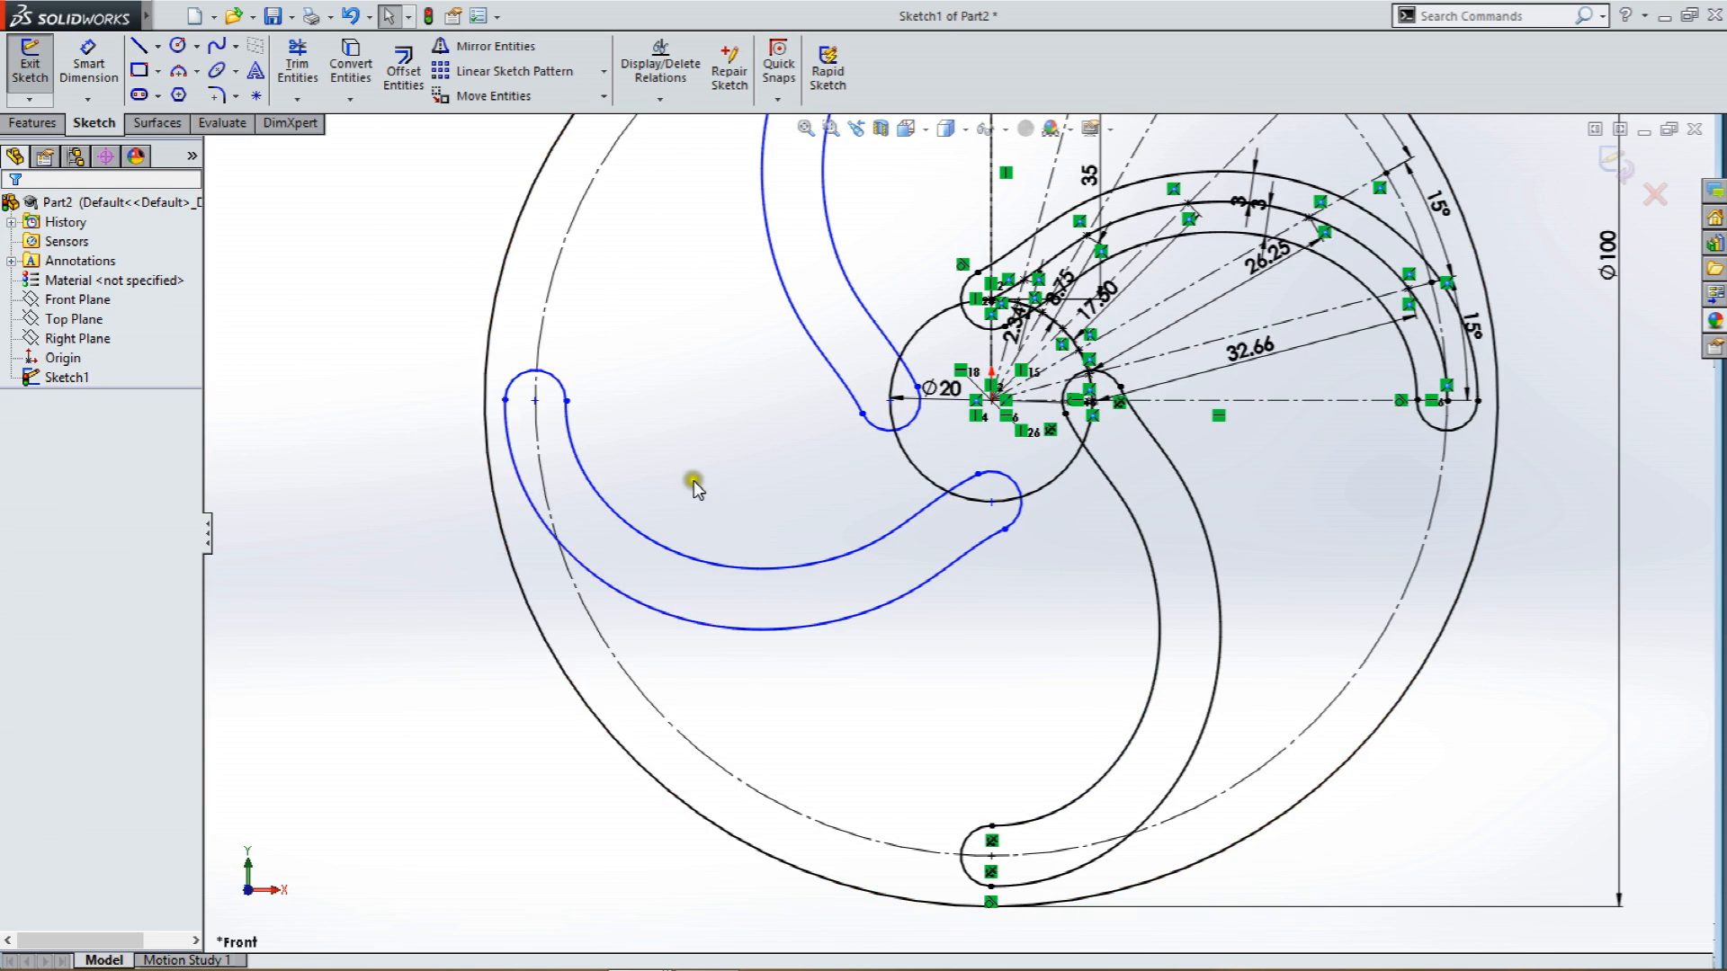
Fix the four spline endpoints of the slot copy that runs to the left side of the 100 mm circle.
scroll(693, 481, up, 1)
scroll(693, 482, down, 1)
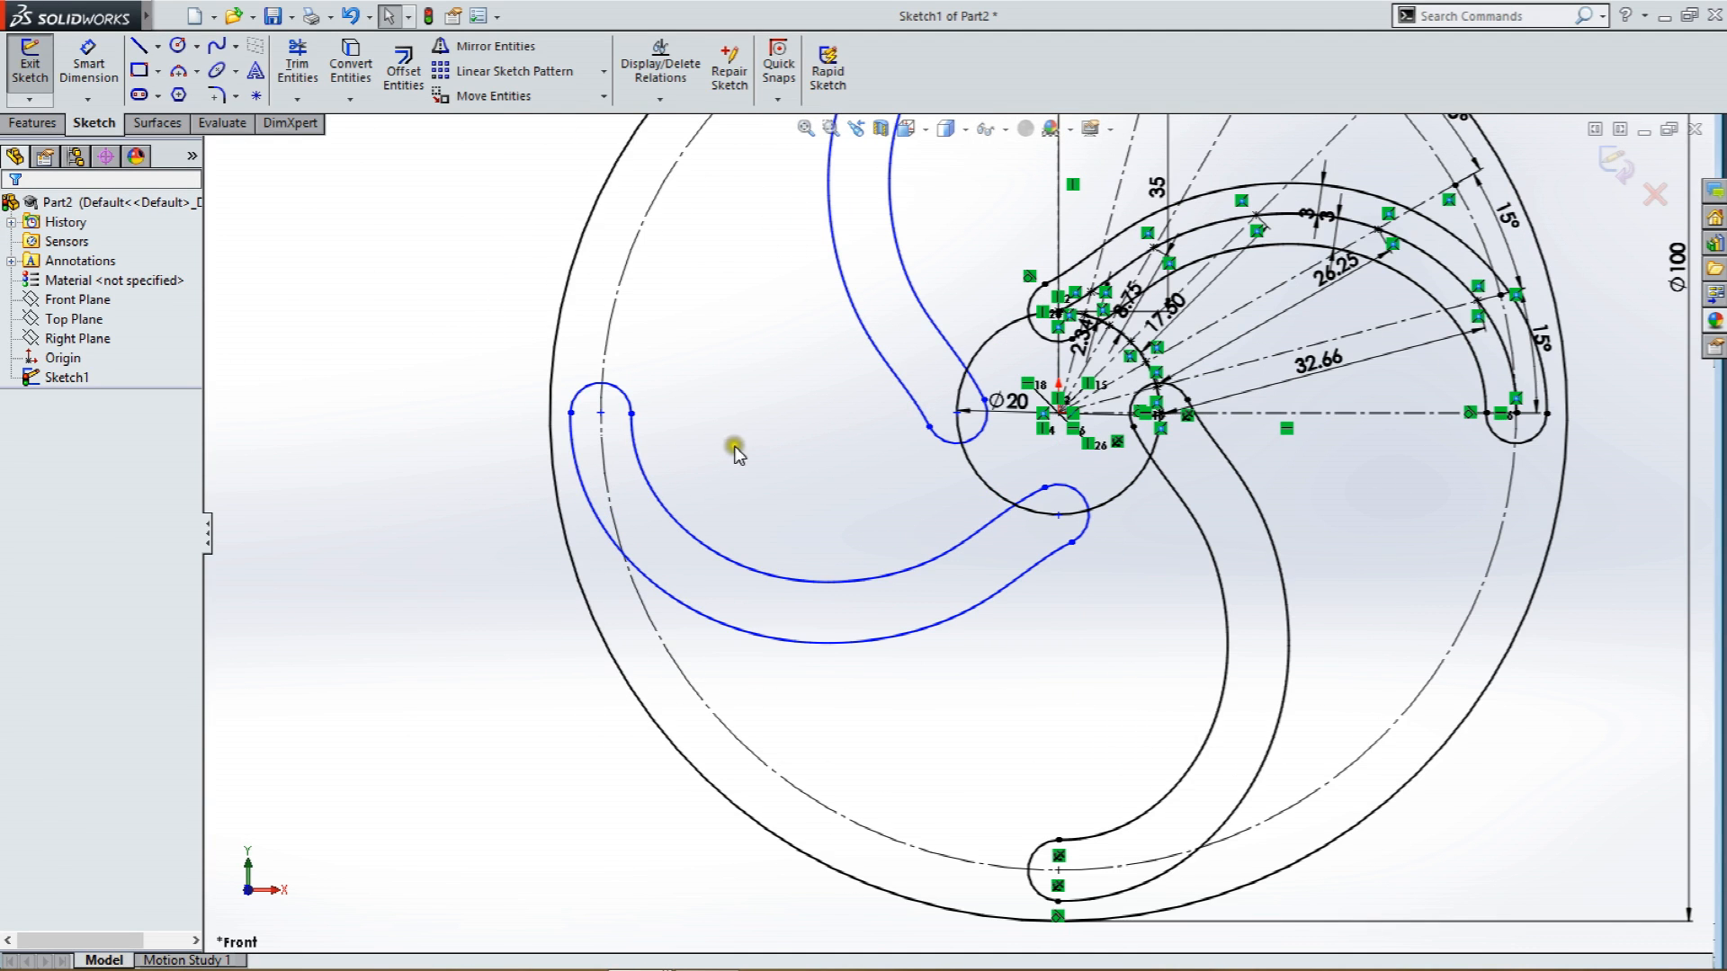
click(631, 413)
ctrl+click(570, 412)
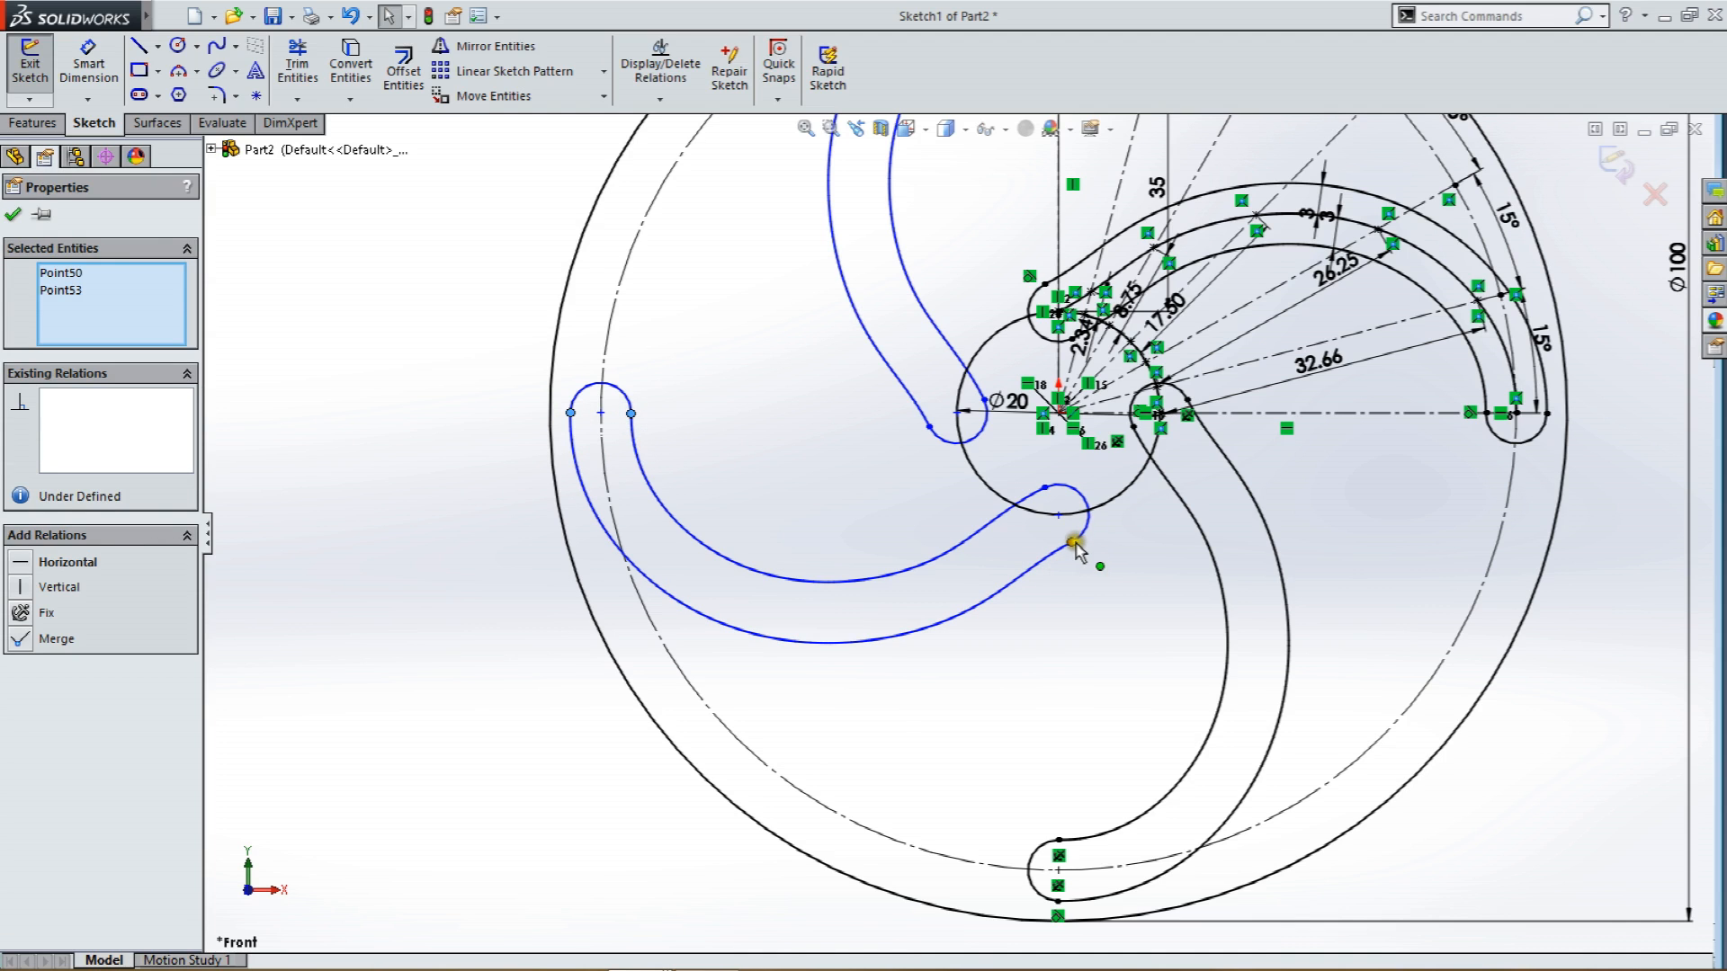
ctrl+click(1073, 542)
ctrl+click(1044, 491)
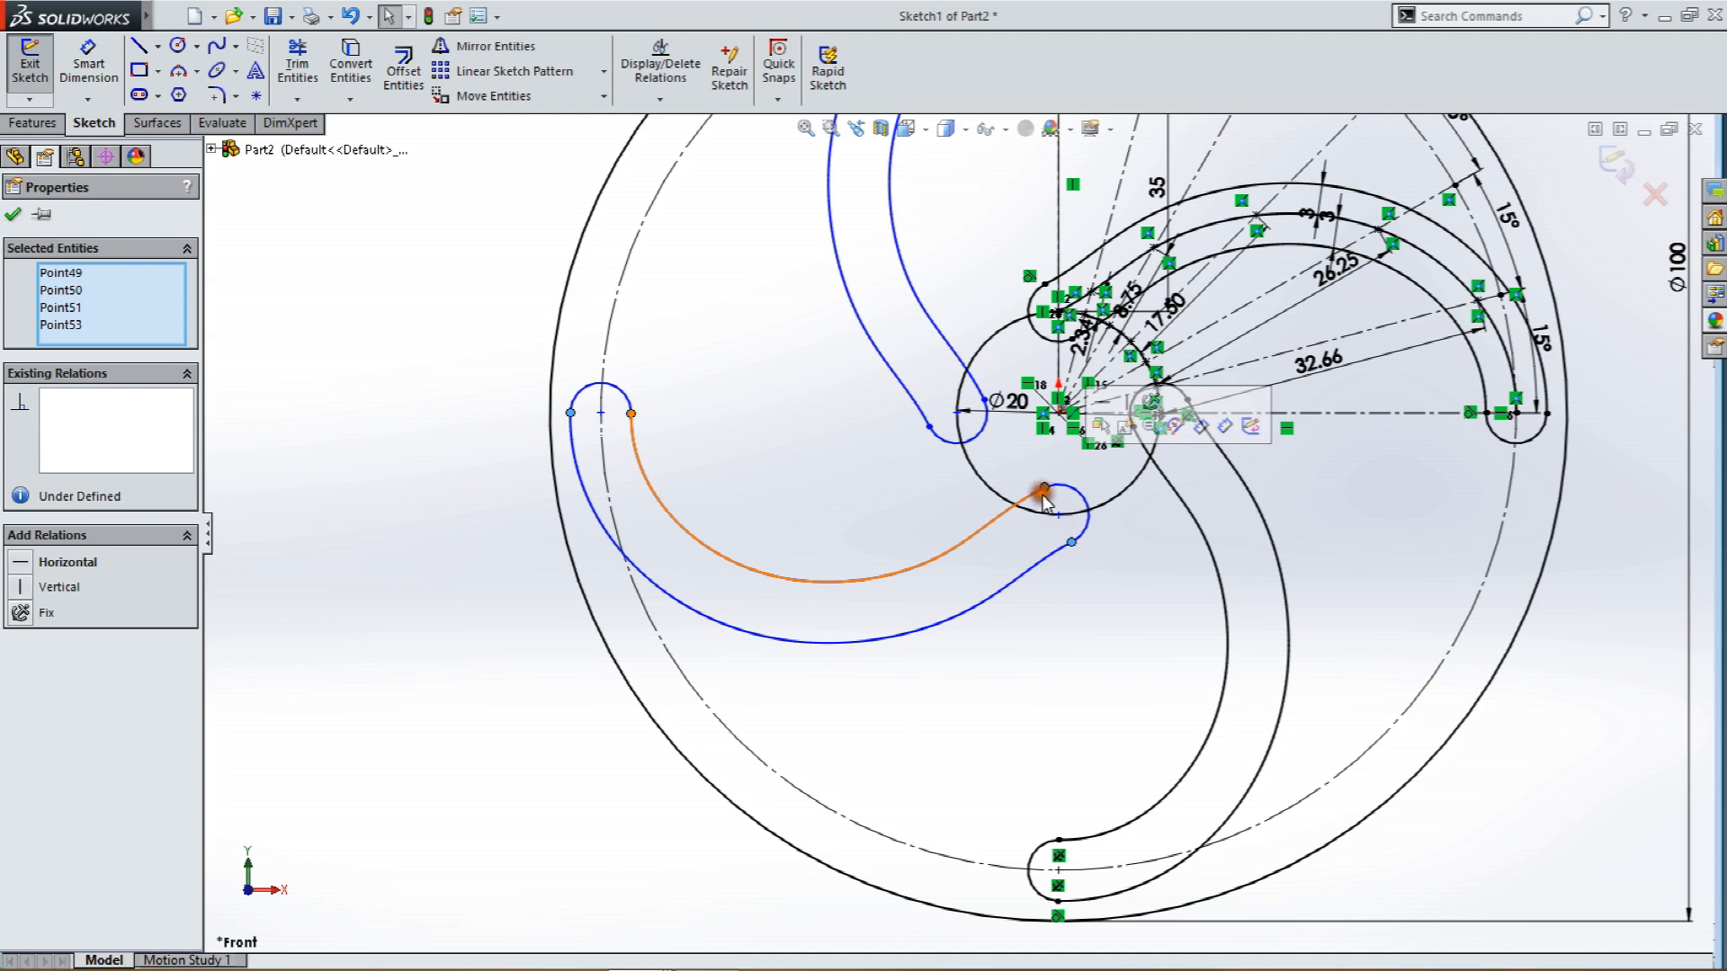
click(18, 615)
Make both end arcs of the slot copy that runs to the left side of the 100 mm circle tangent to its inner spline.
click(637, 439)
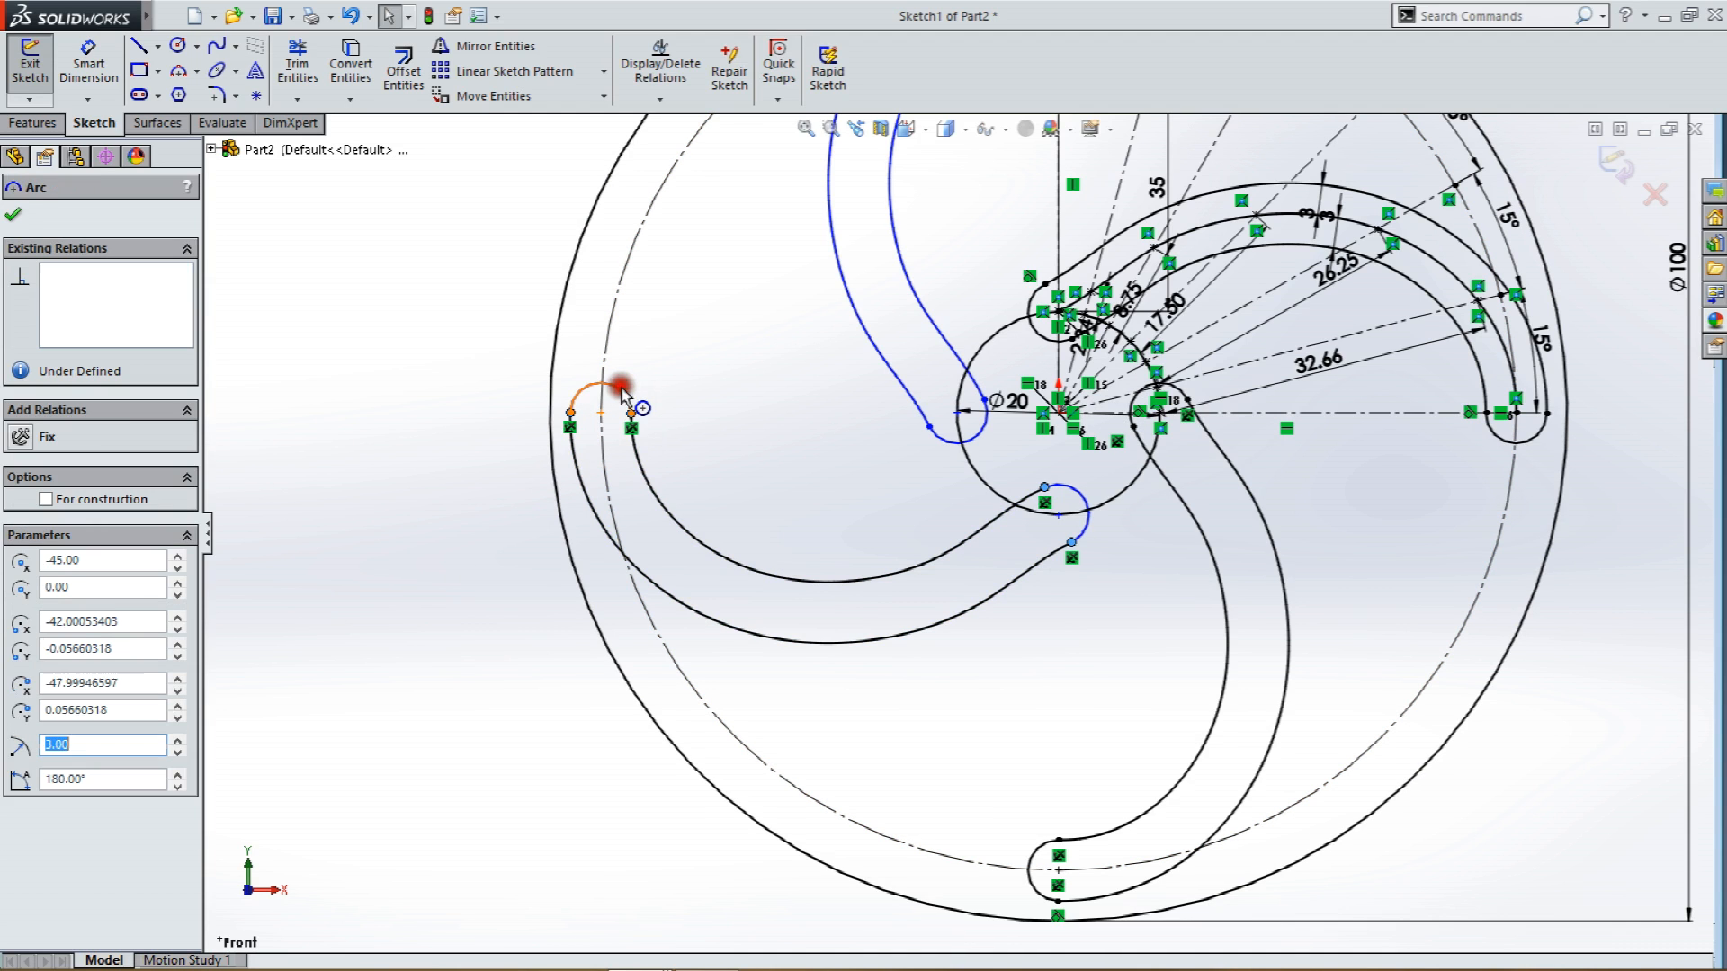
ctrl+click(637, 442)
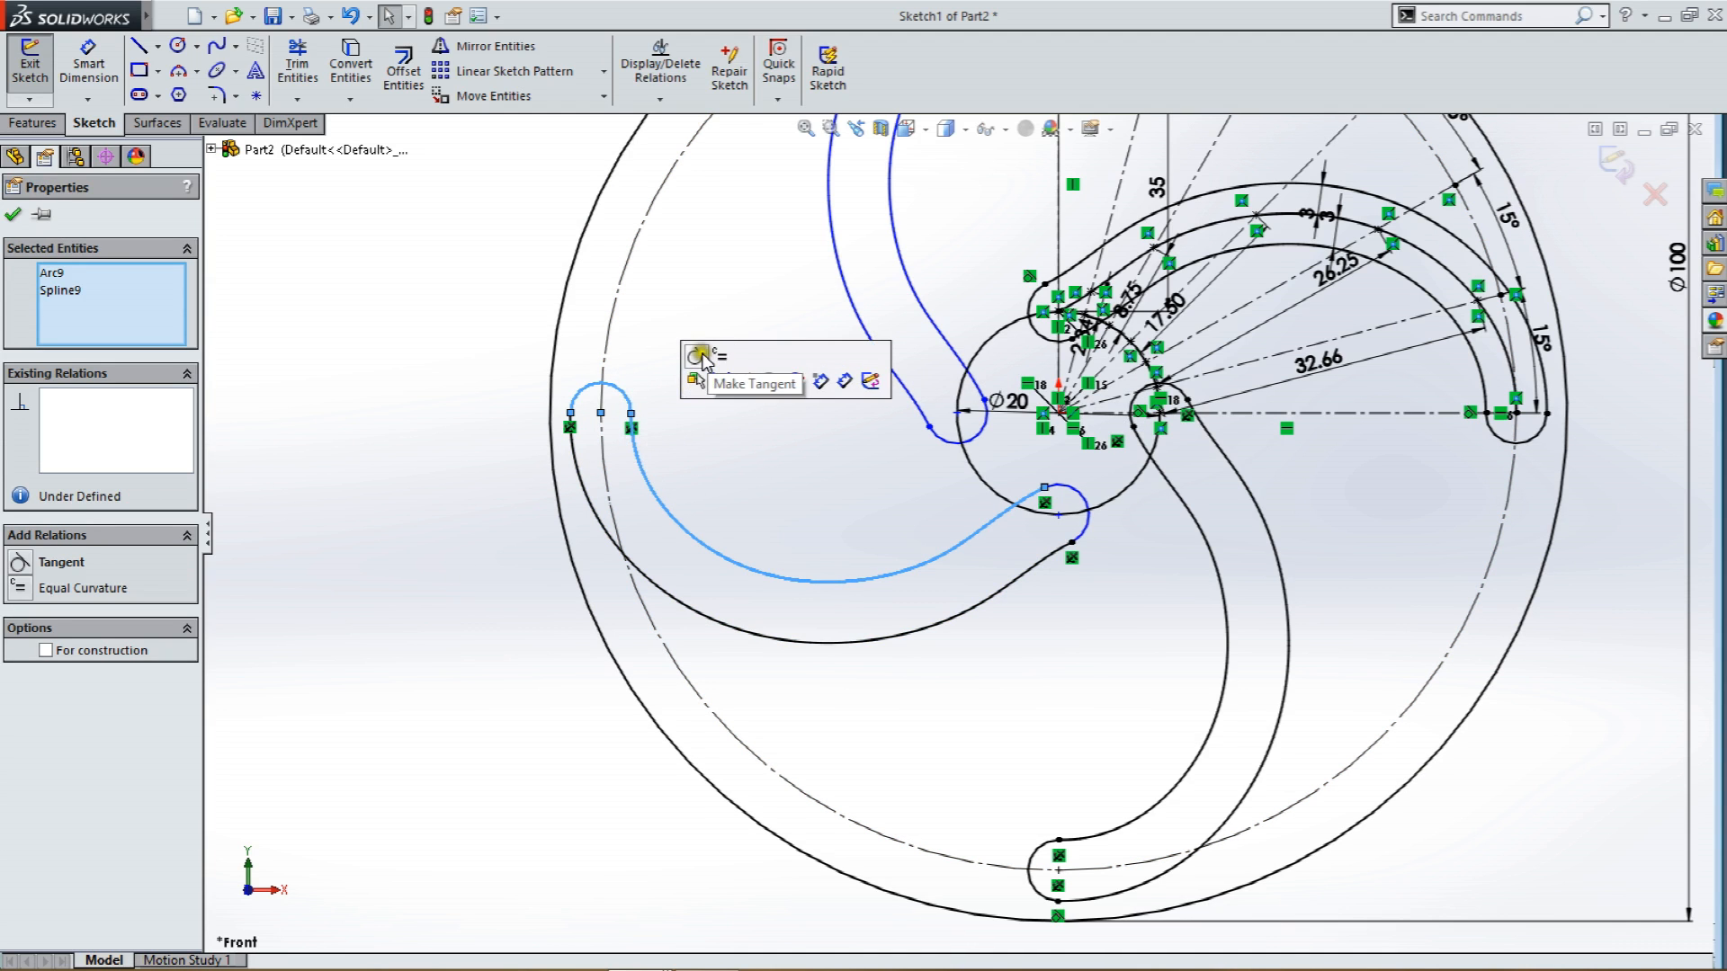
click(1059, 496)
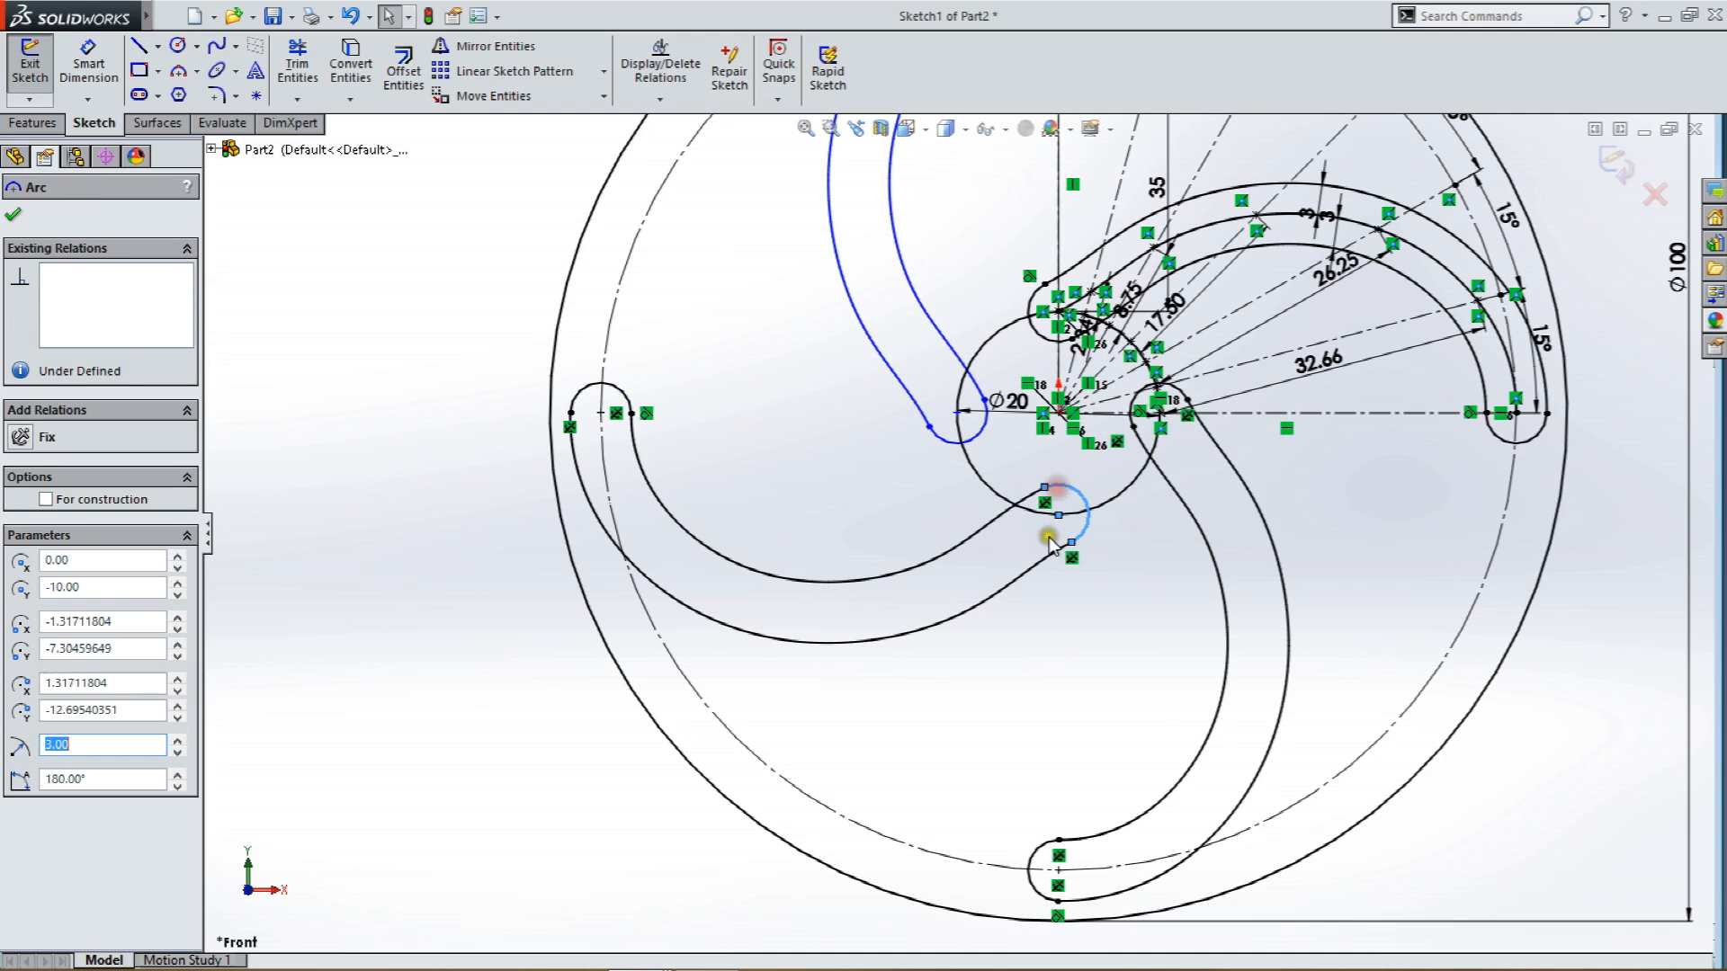
ctrl+click(1021, 505)
click(1015, 506)
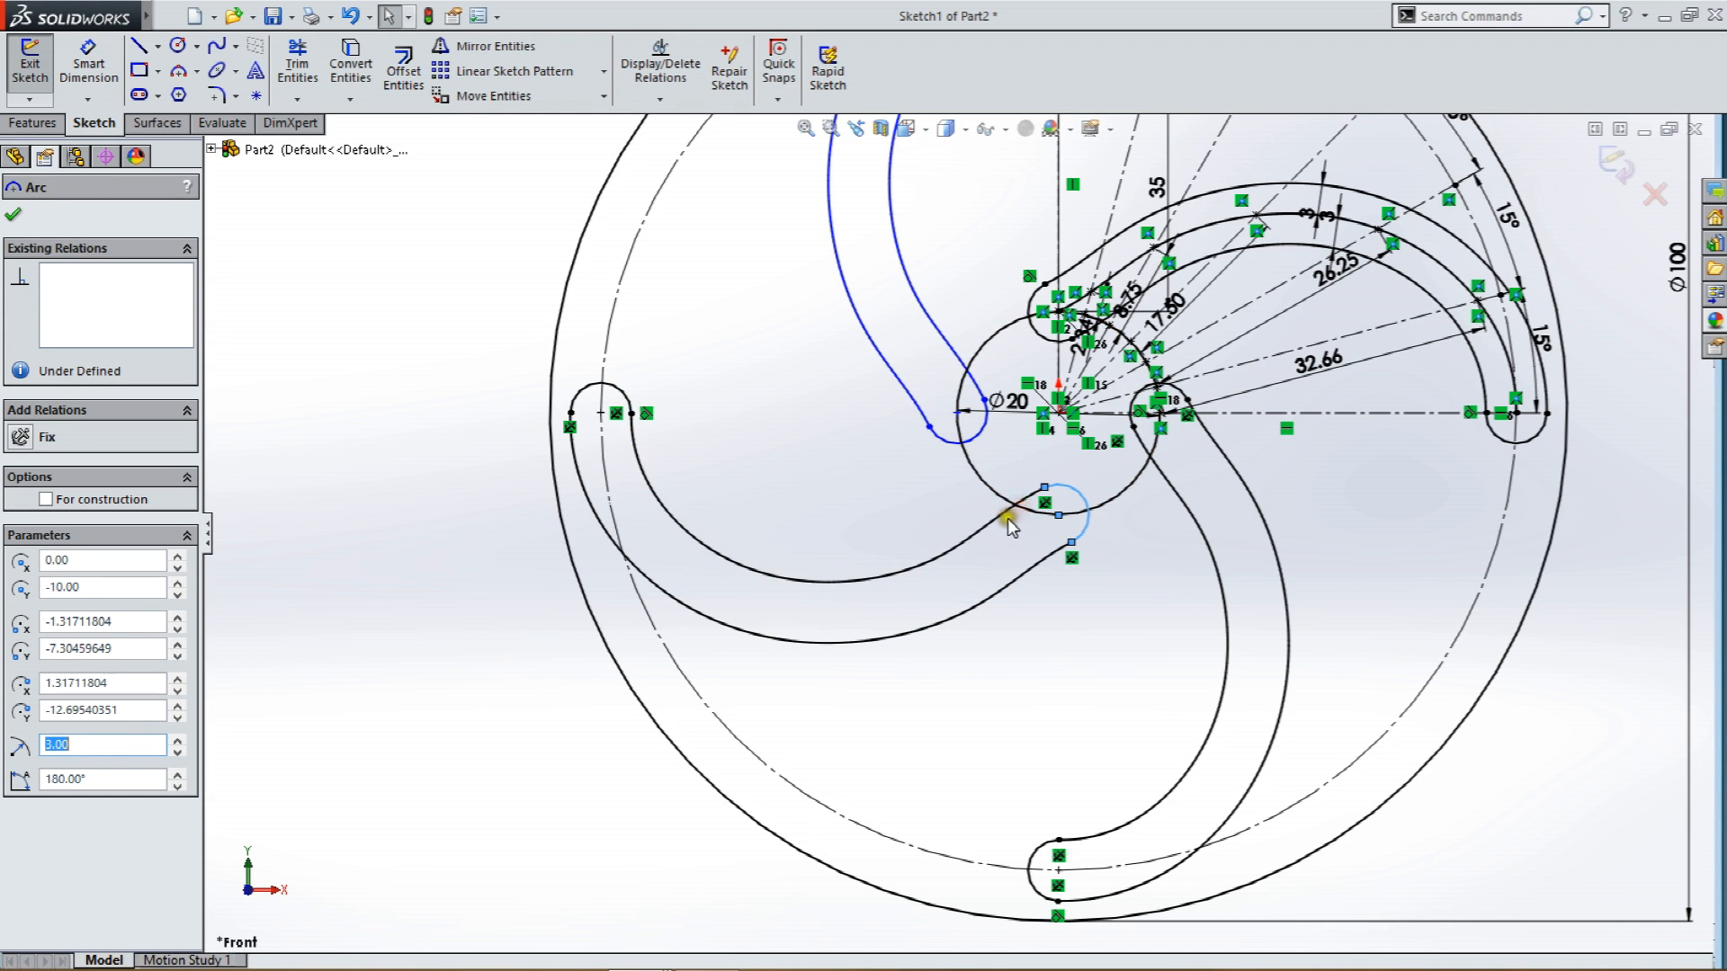
ctrl+click(1005, 516)
click(1062, 427)
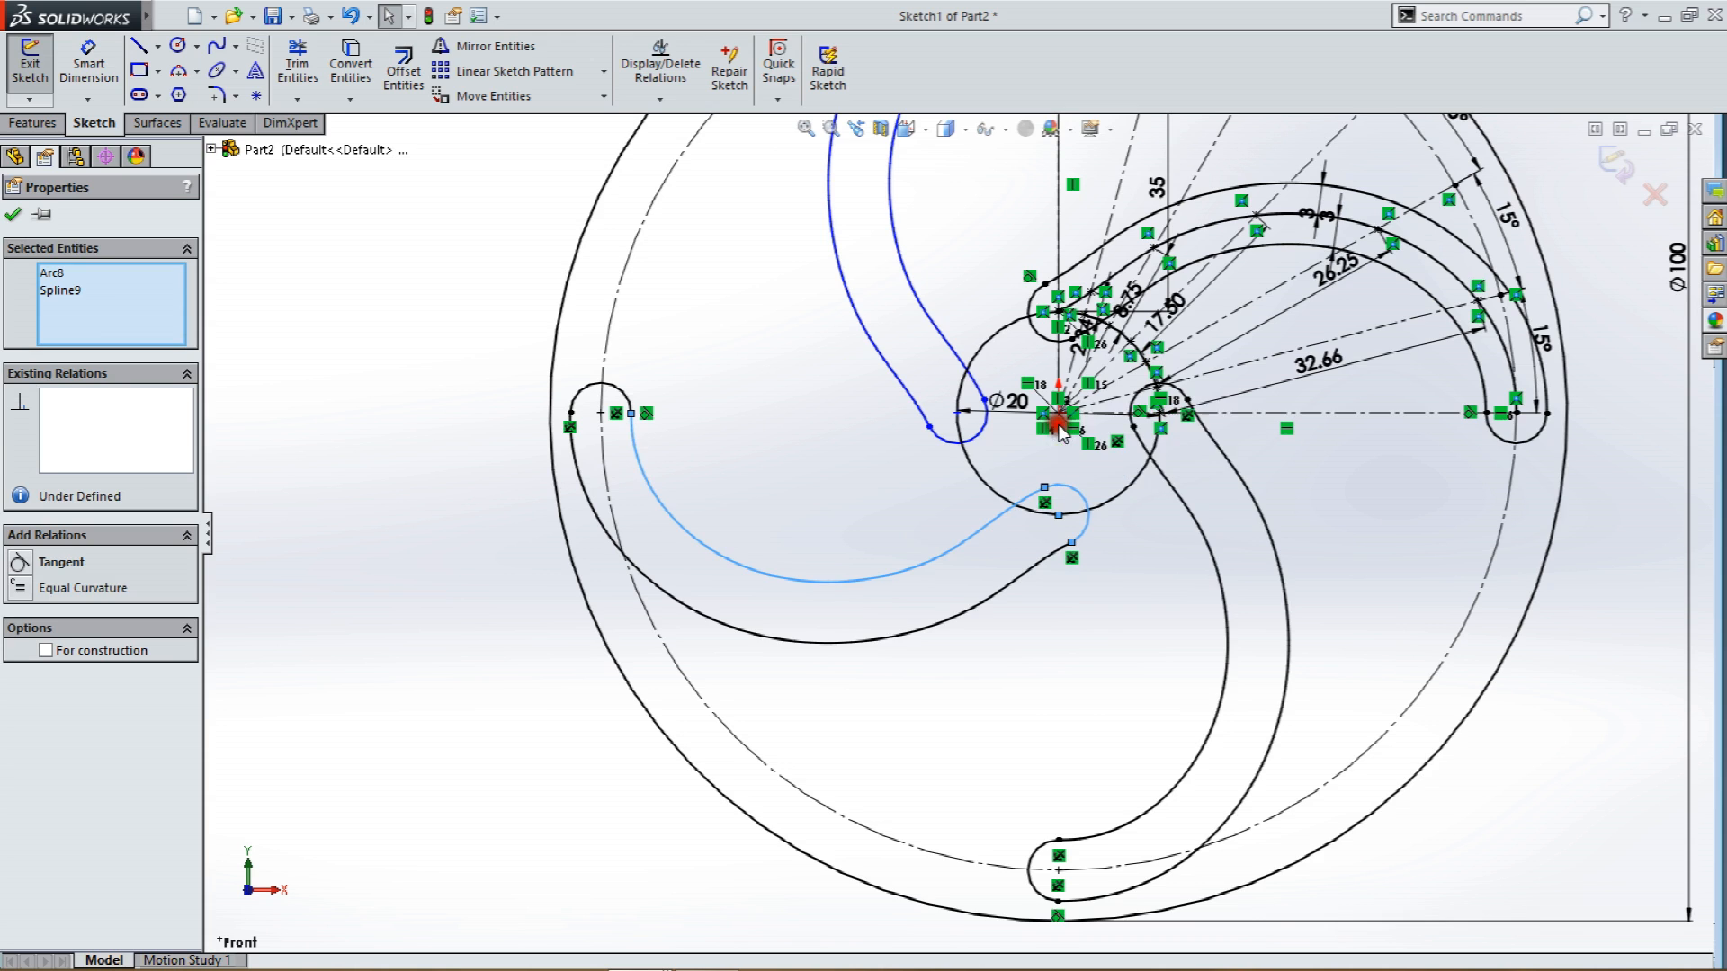
Make the upper slot copy's end arc at the 20 mm circle tangent to its outer spline.
scroll(935, 450, down, 2)
click(927, 443)
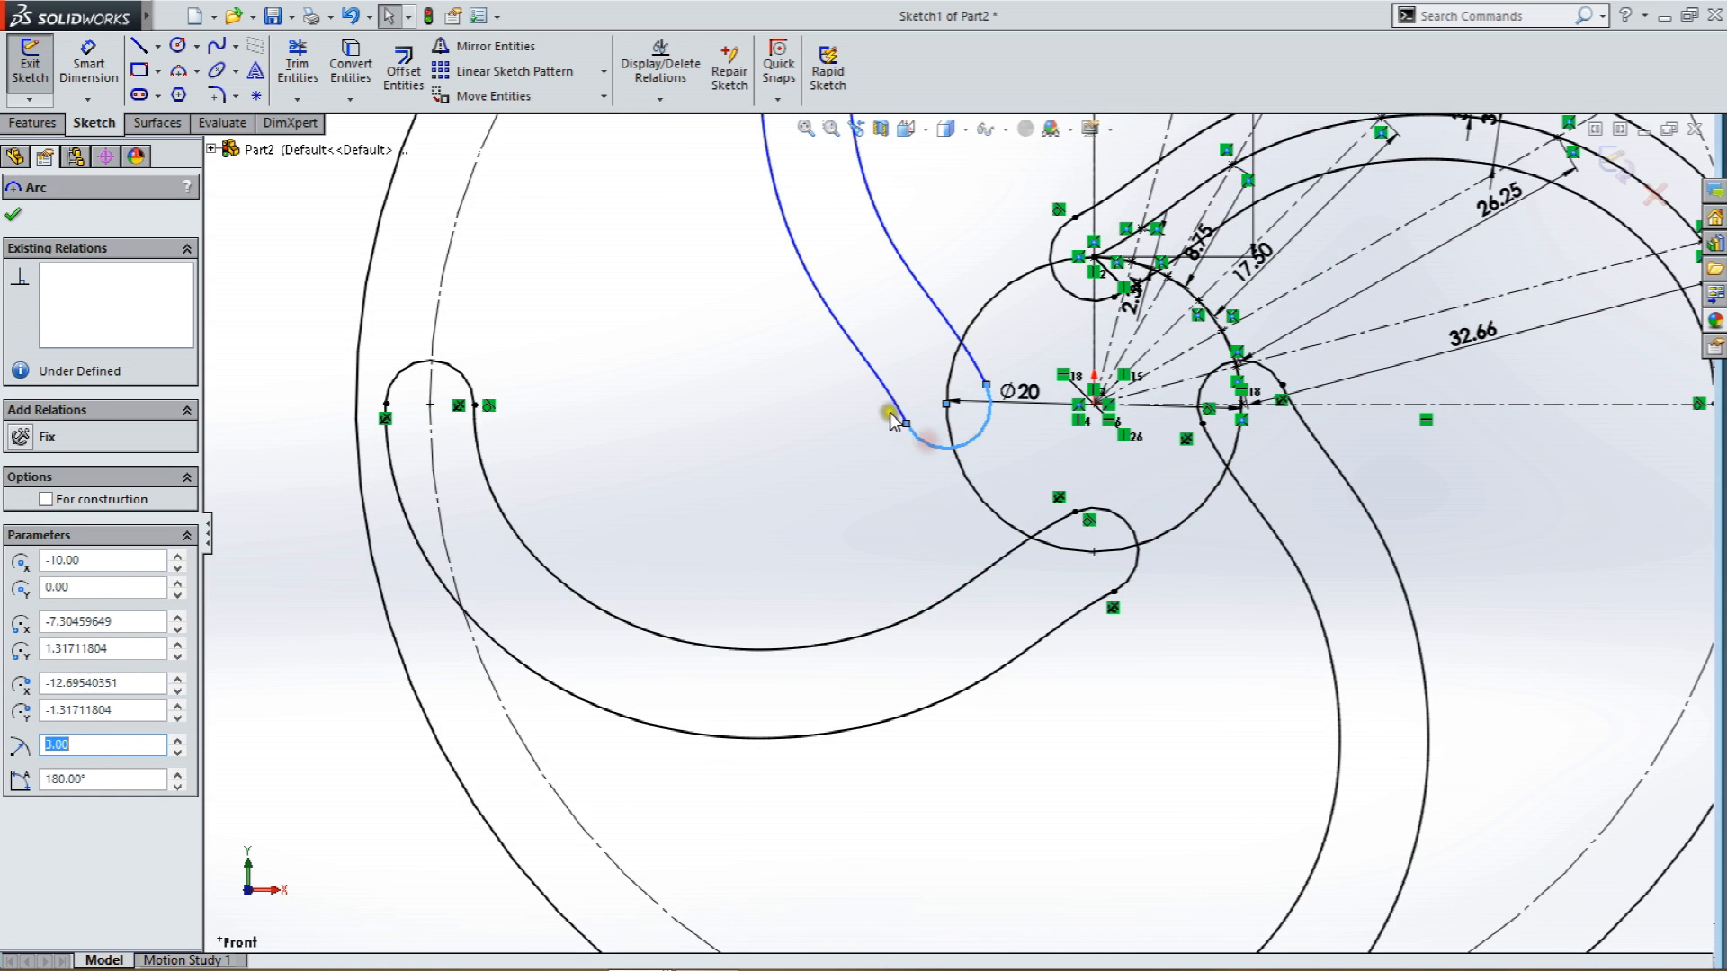
ctrl+click(898, 402)
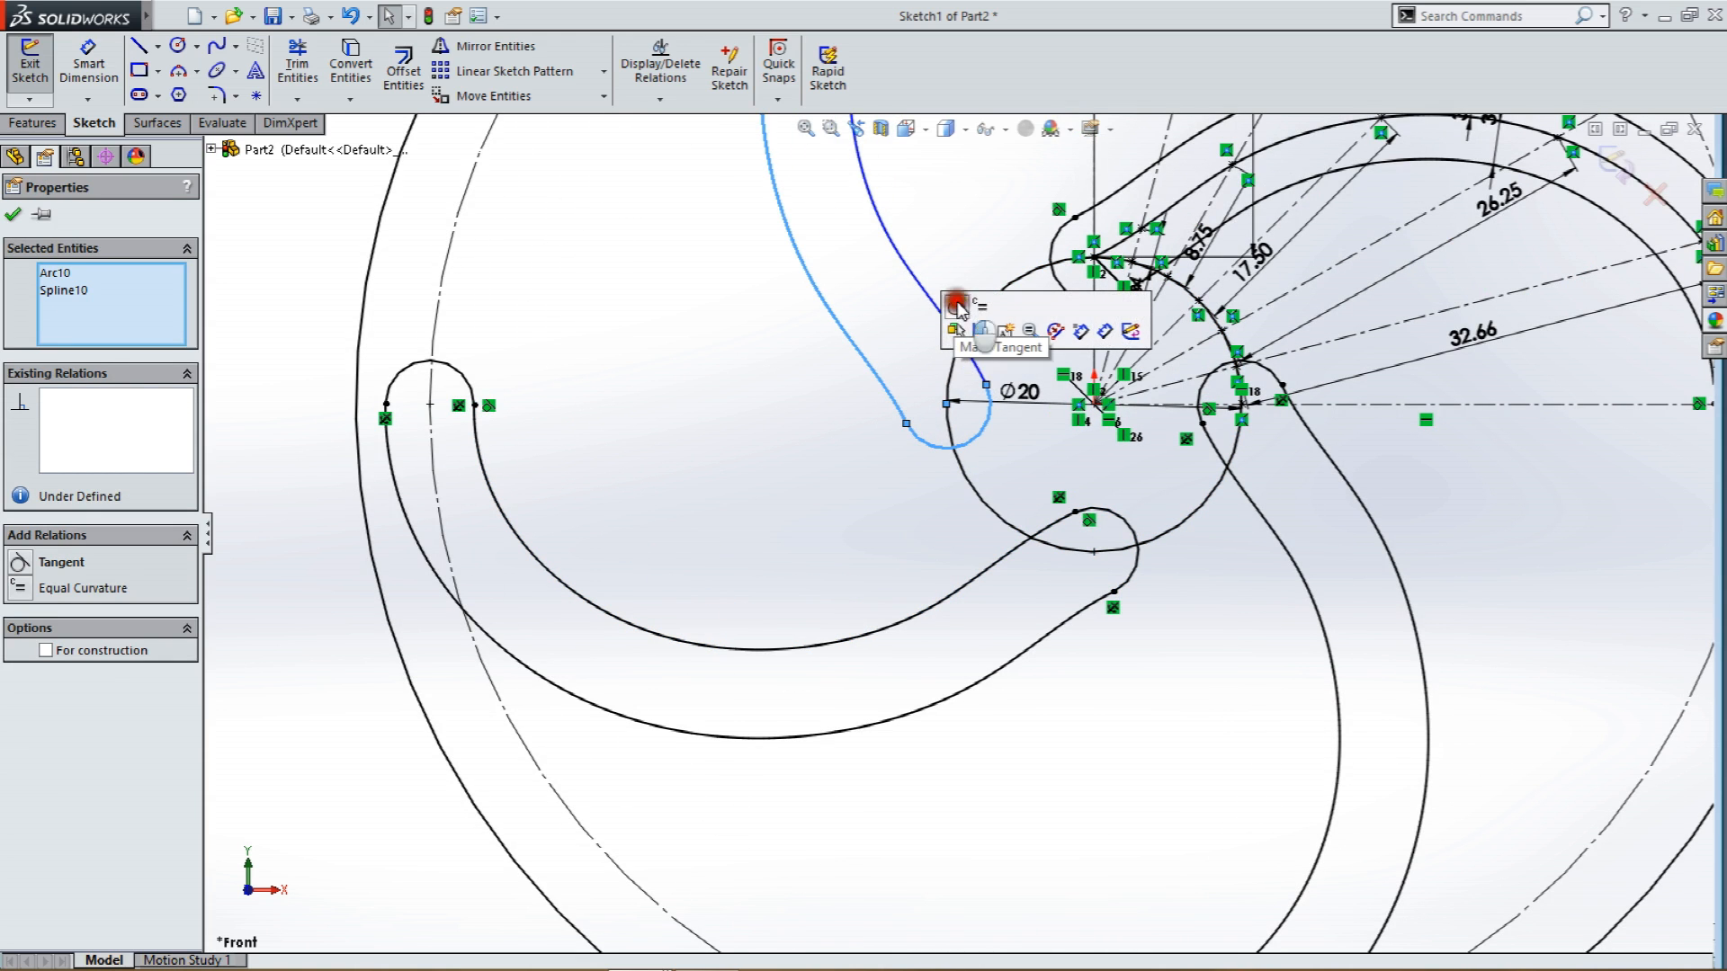
Fix the four spline endpoints of the slot copy that runs to the top of the 100 mm circle.
scroll(913, 405, up, 1)
scroll(910, 376, up, 2)
scroll(938, 366, down, 2)
scroll(949, 405, up, 2)
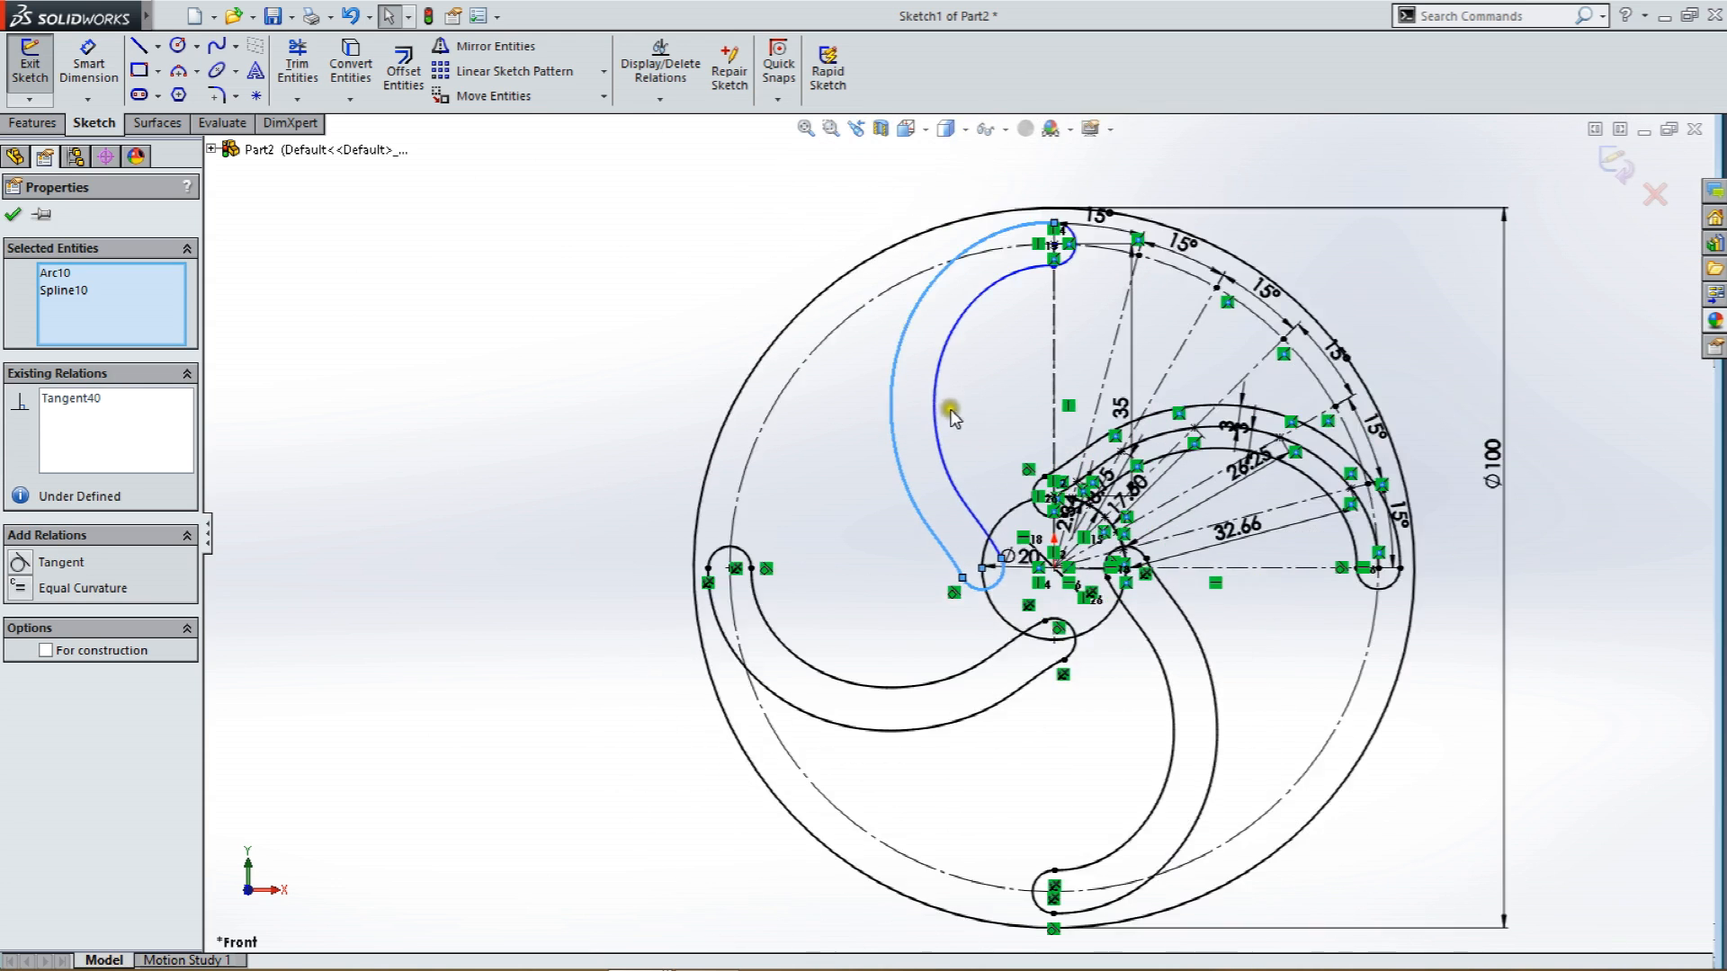
scroll(994, 562, down, 3)
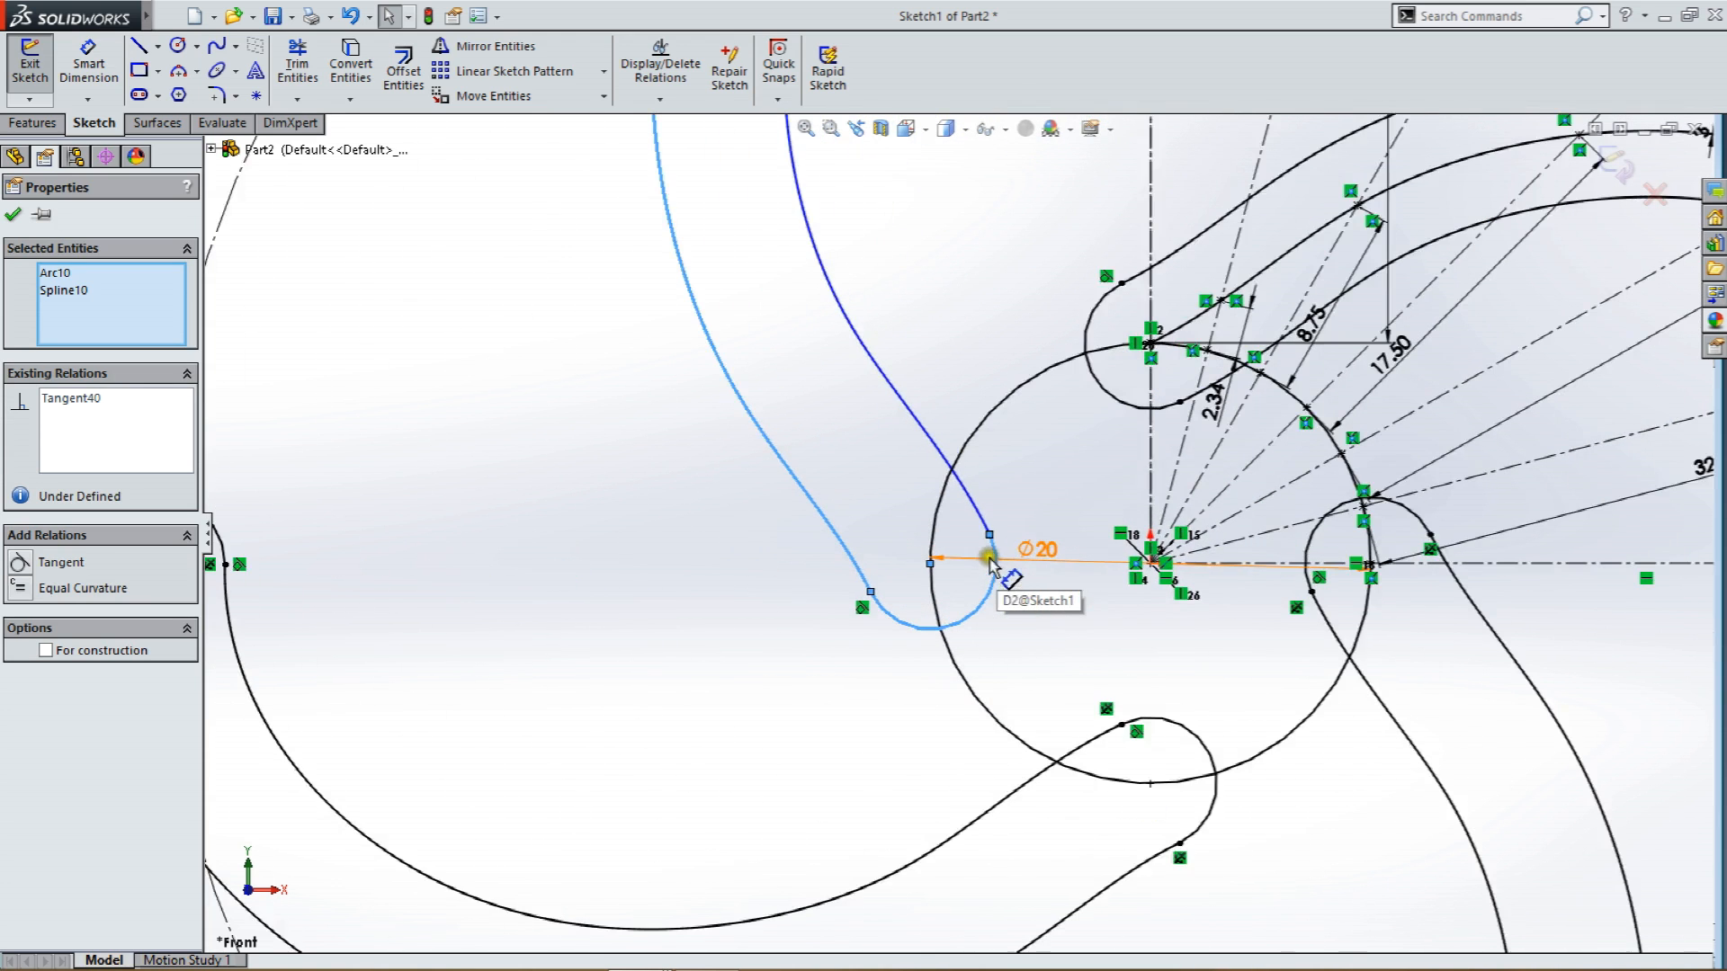
click(988, 533)
ctrl+click(869, 593)
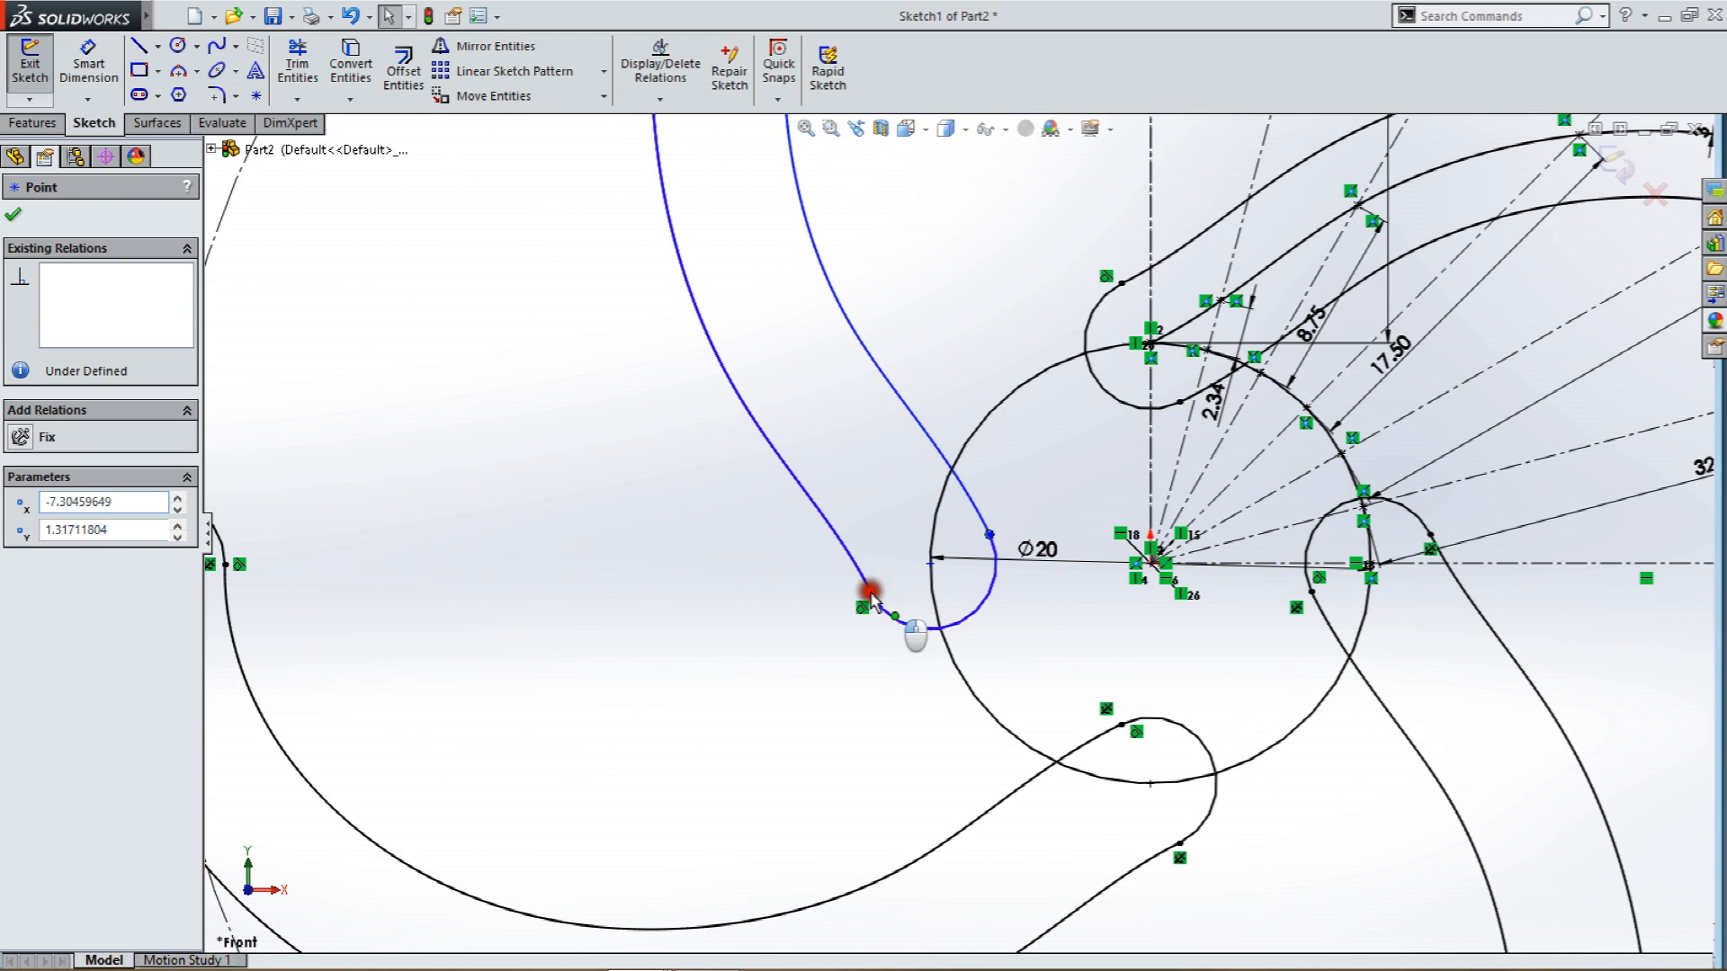
scroll(905, 460, up, 1)
scroll(905, 460, up, 2)
scroll(936, 321, down, 5)
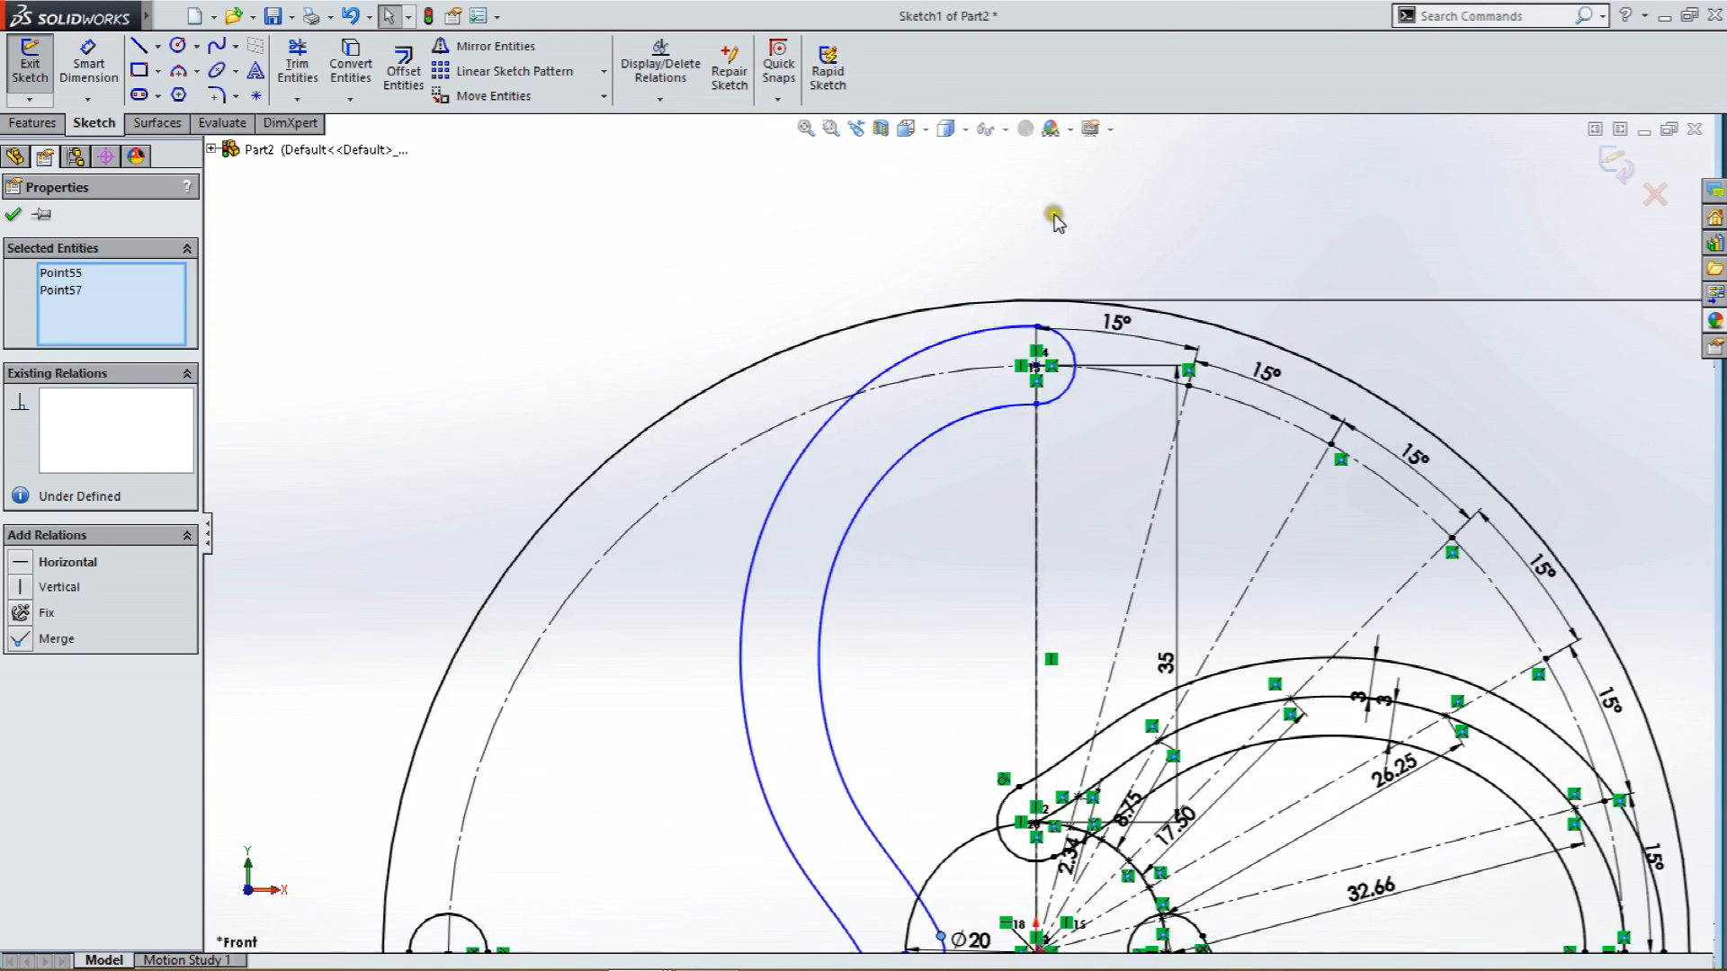
ctrl+click(1028, 367)
ctrl+click(1028, 461)
click(1121, 378)
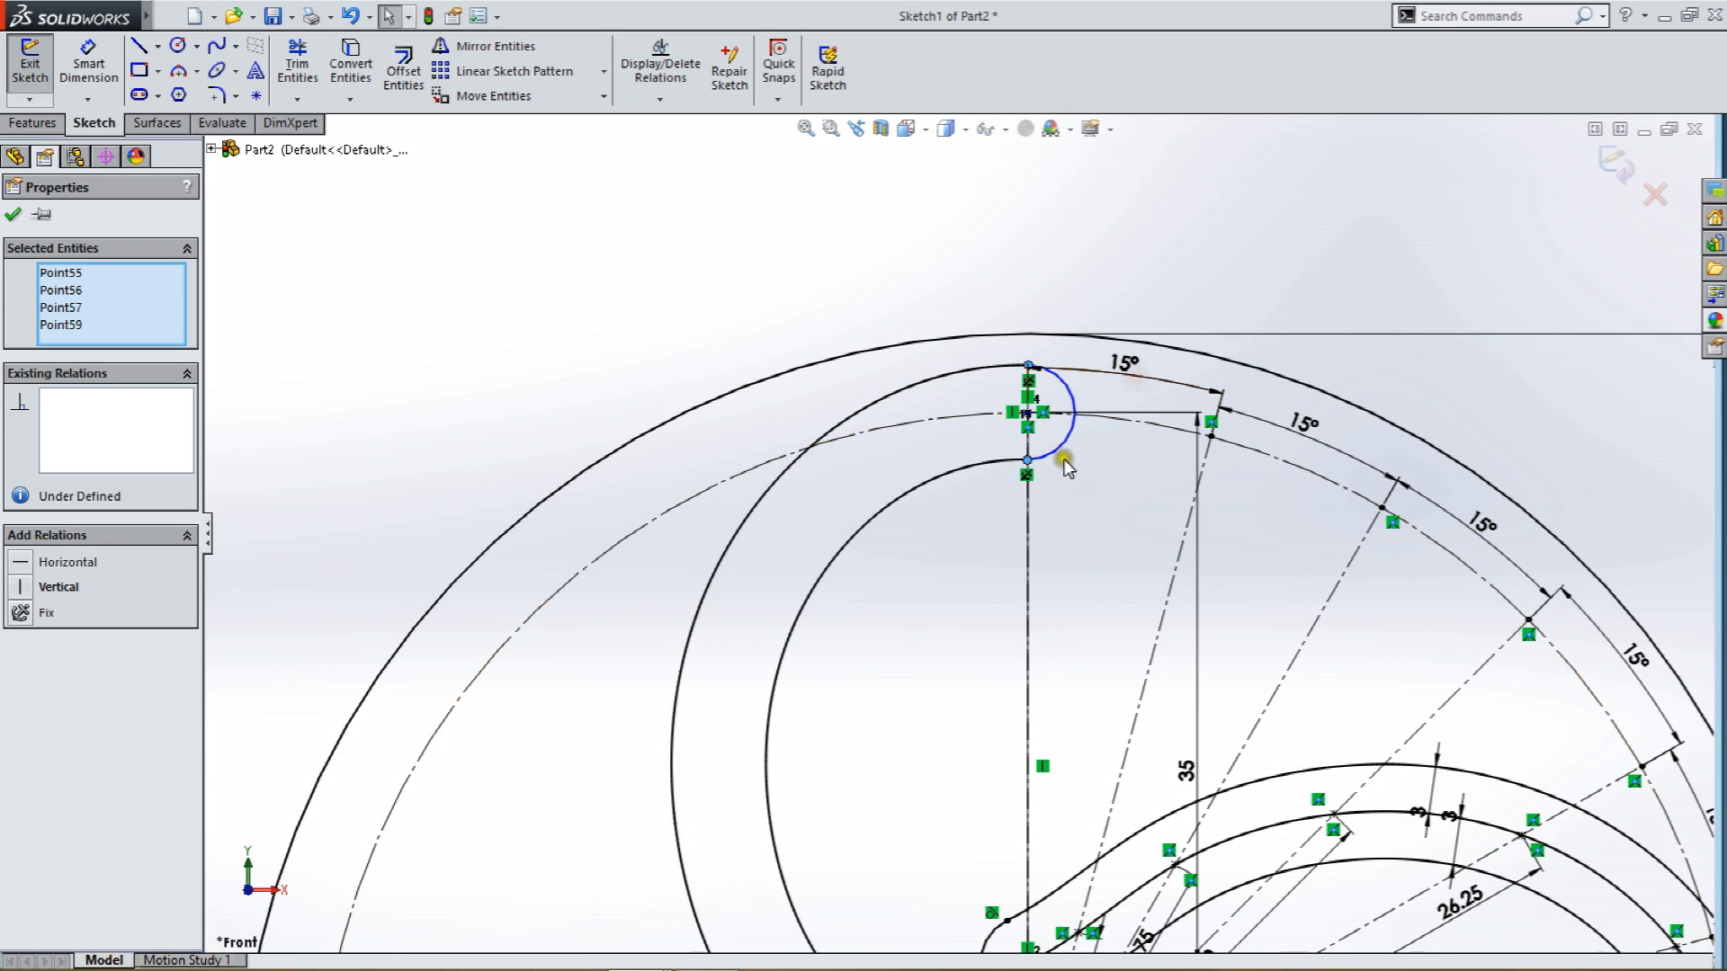
Make the upper slot copy's end arc near the 100 mm circle tangent to its inner spline and close the properties.
click(1061, 449)
ctrl+click(1008, 463)
click(1059, 384)
scroll(1059, 387, up, 5)
click(732, 771)
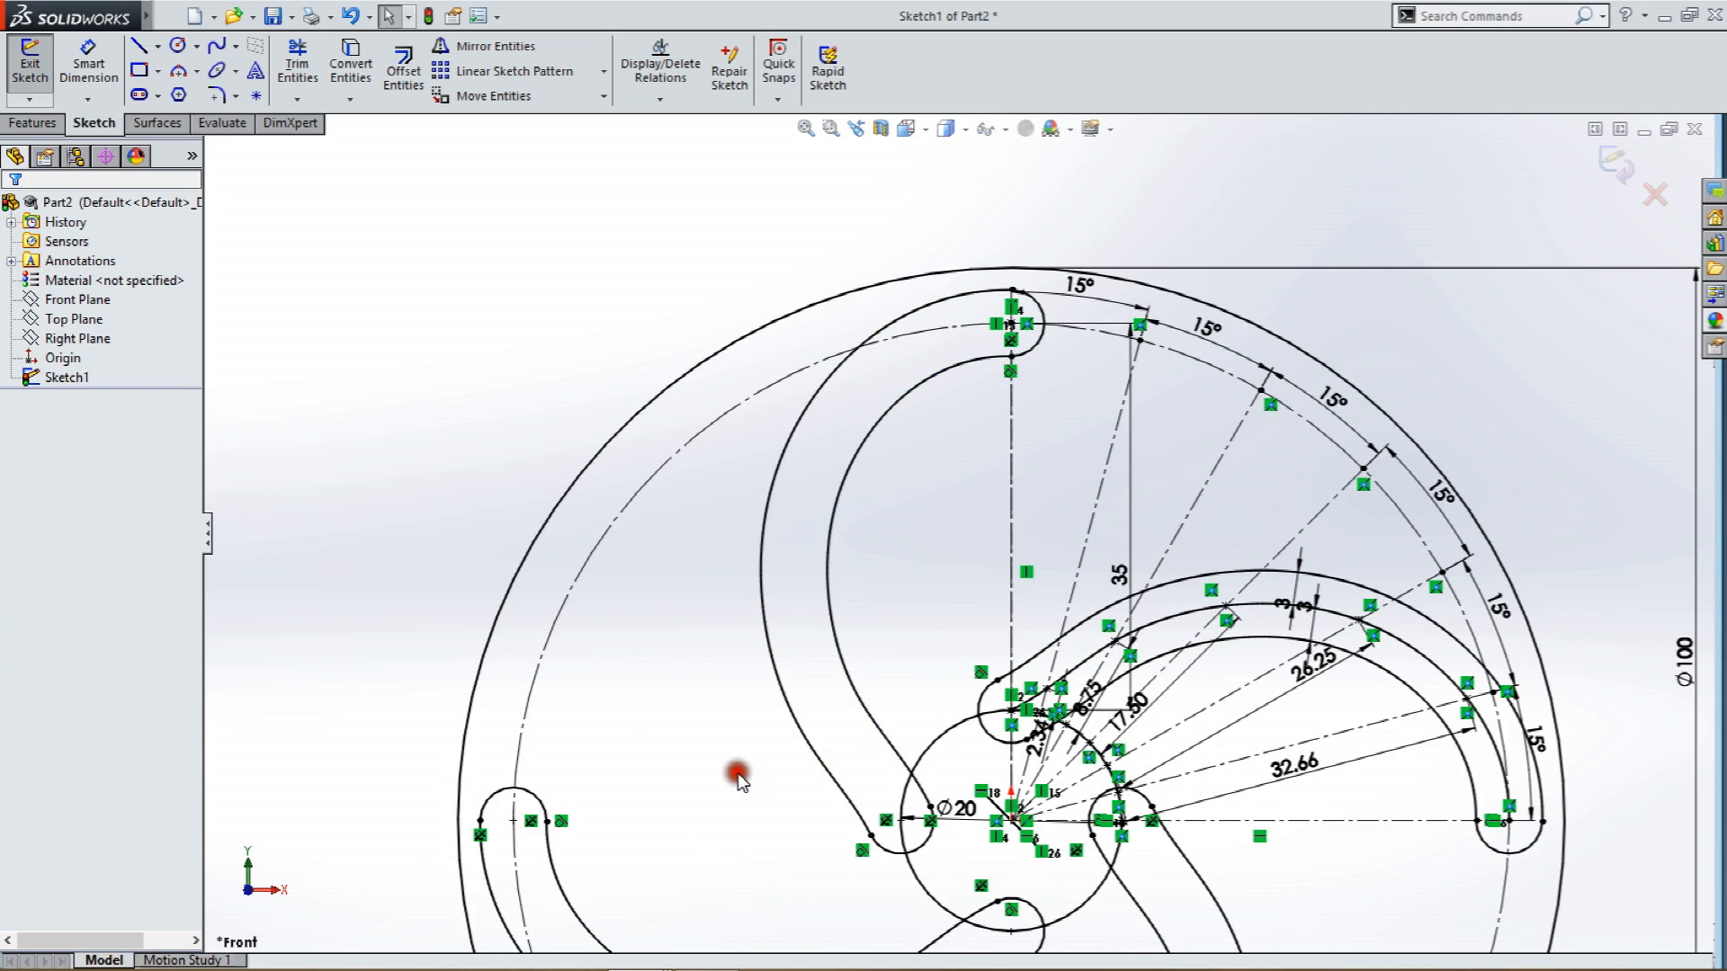
Extrude the disc region around the slots and the central circle region by a blind depth of 10 mm.
scroll(946, 814, down, 3)
scroll(937, 673, up, 2)
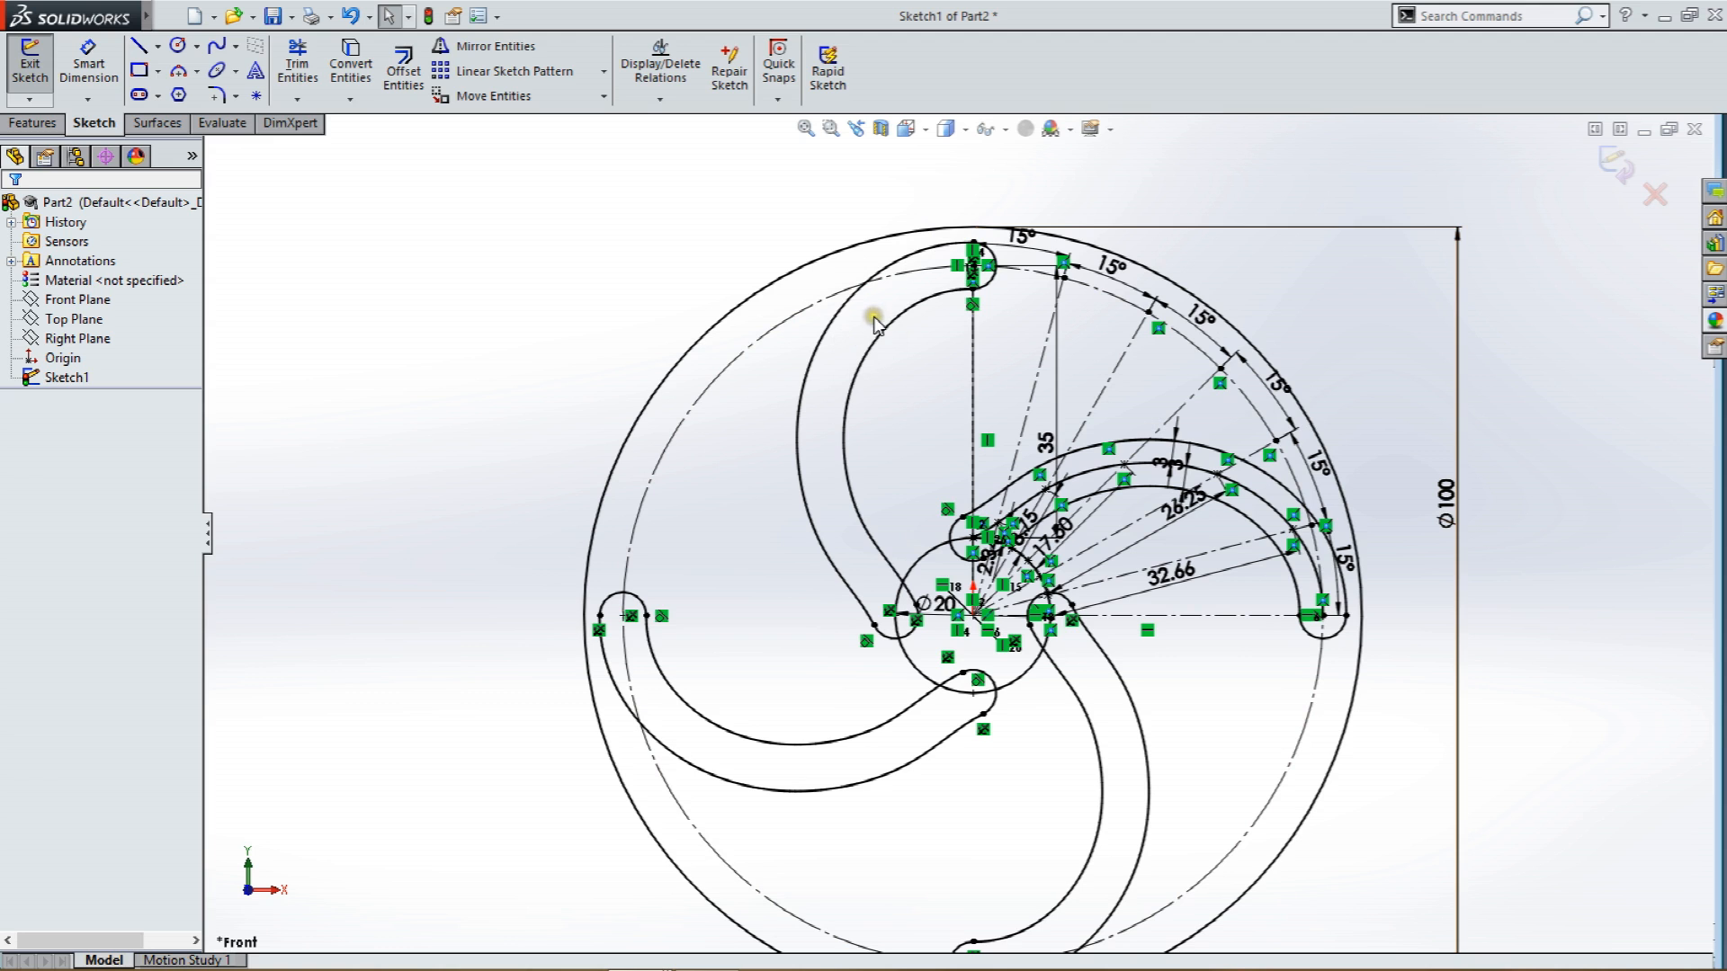
click(34, 123)
click(64, 101)
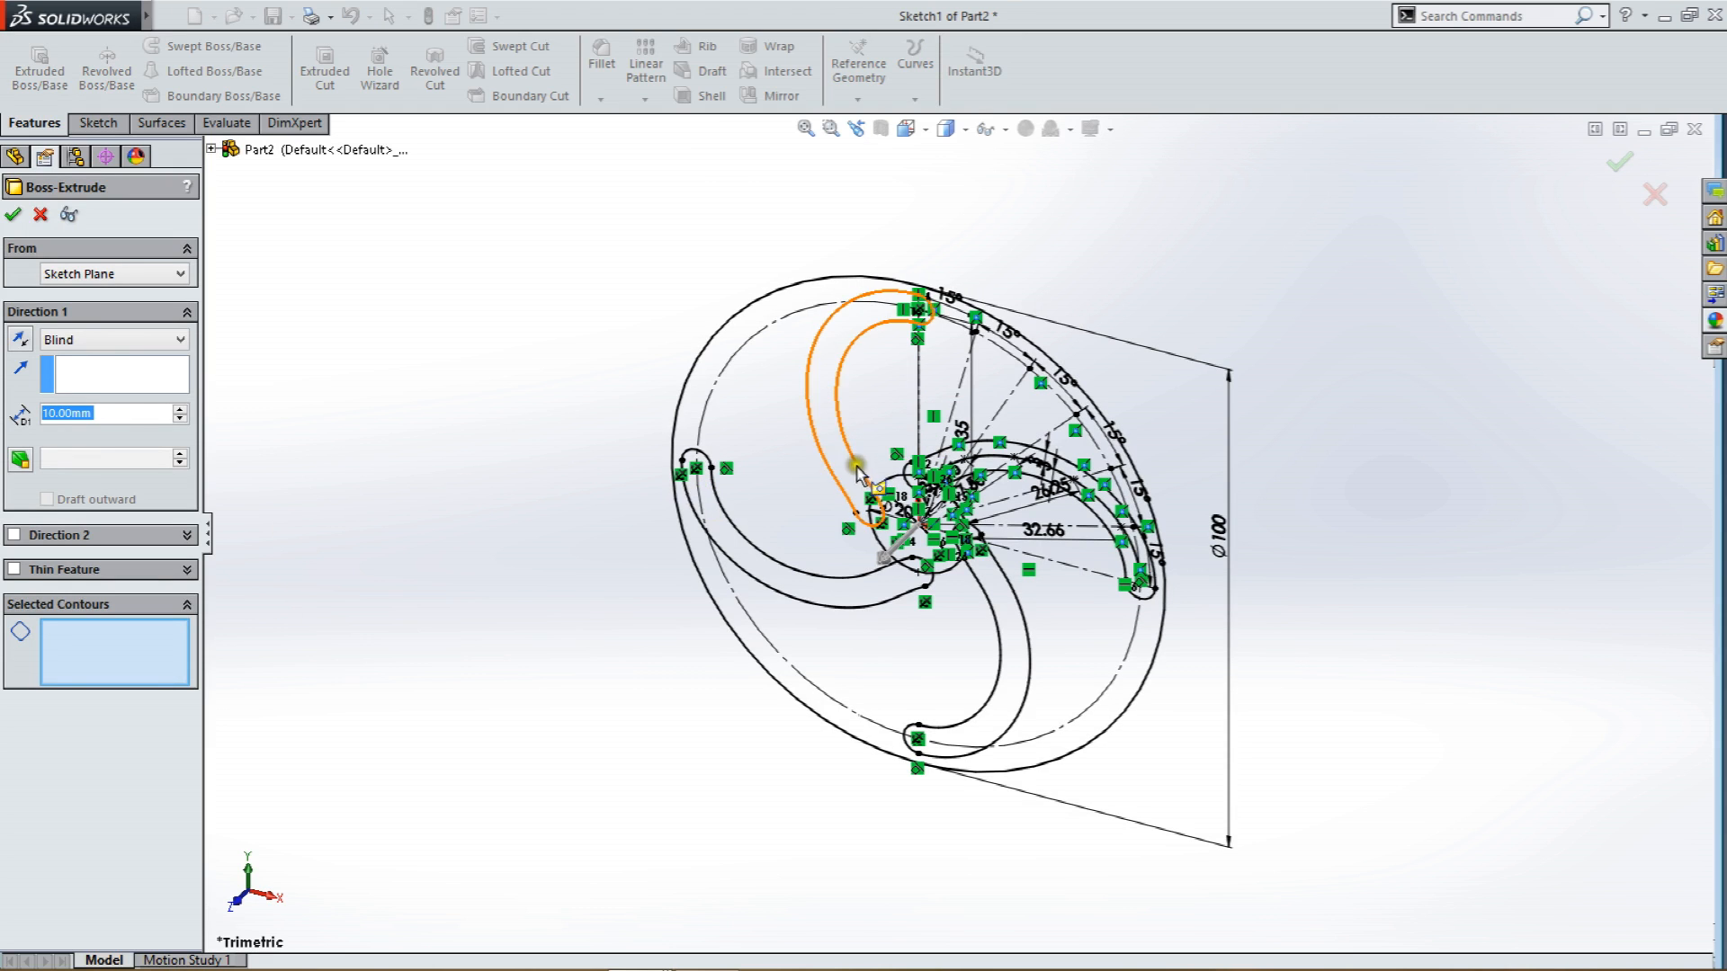
click(779, 438)
scroll(908, 490, down, 5)
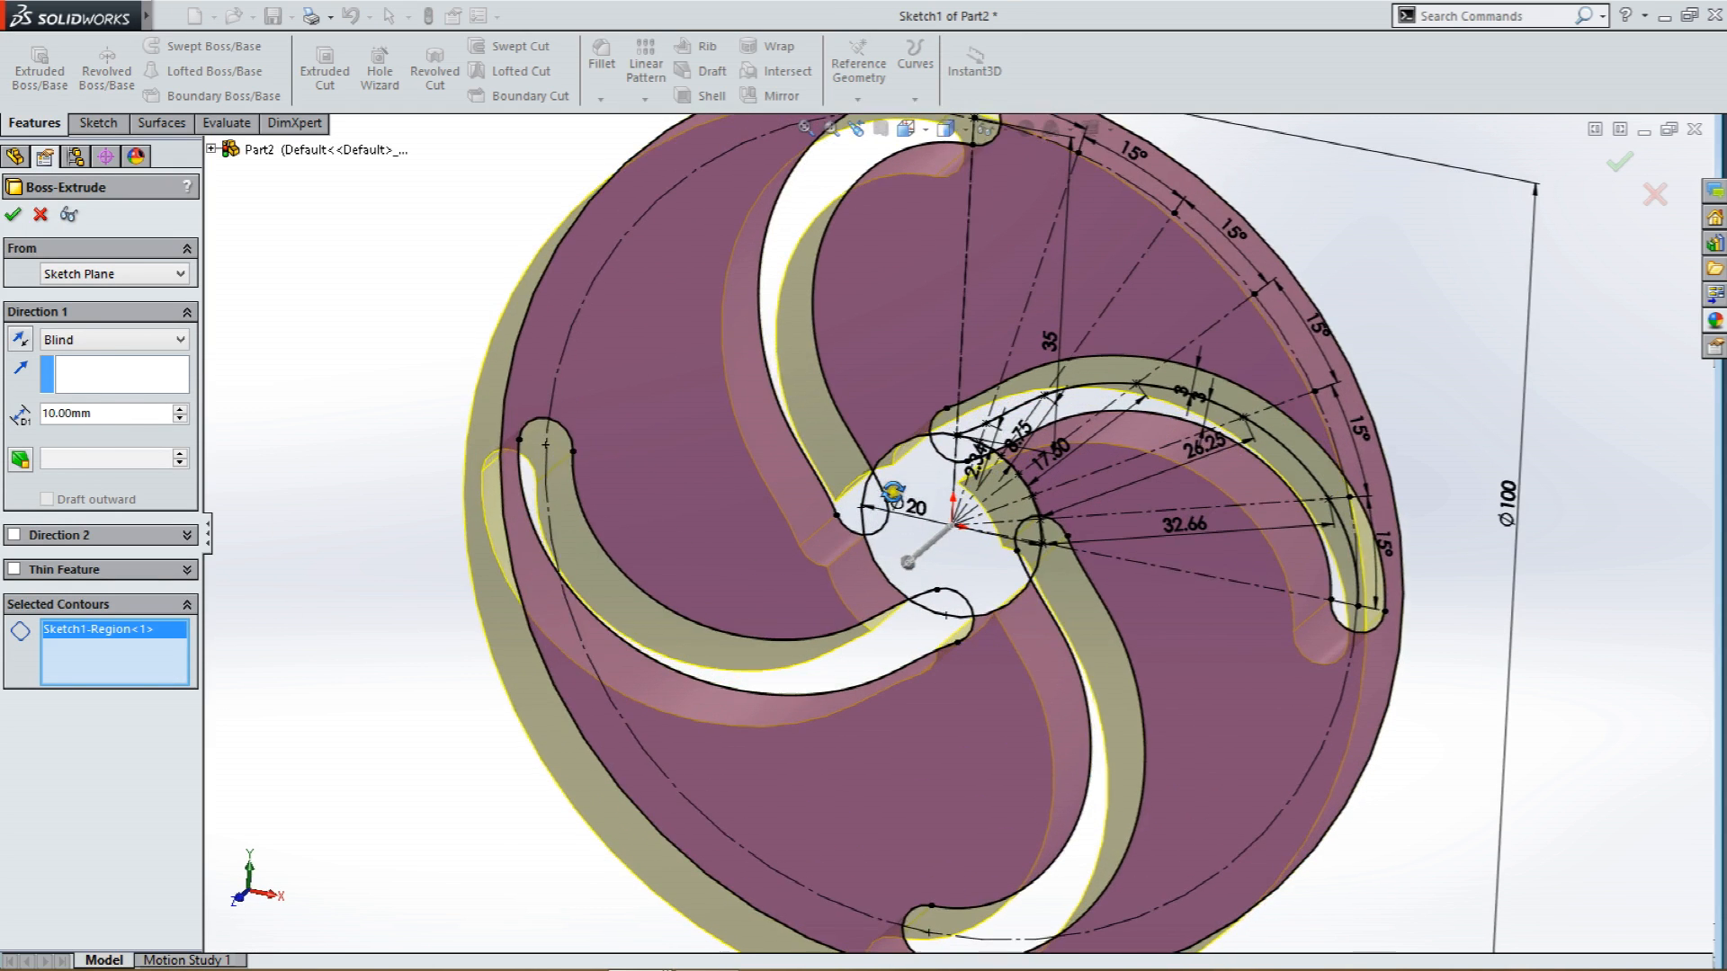
scroll(923, 572, down, 2)
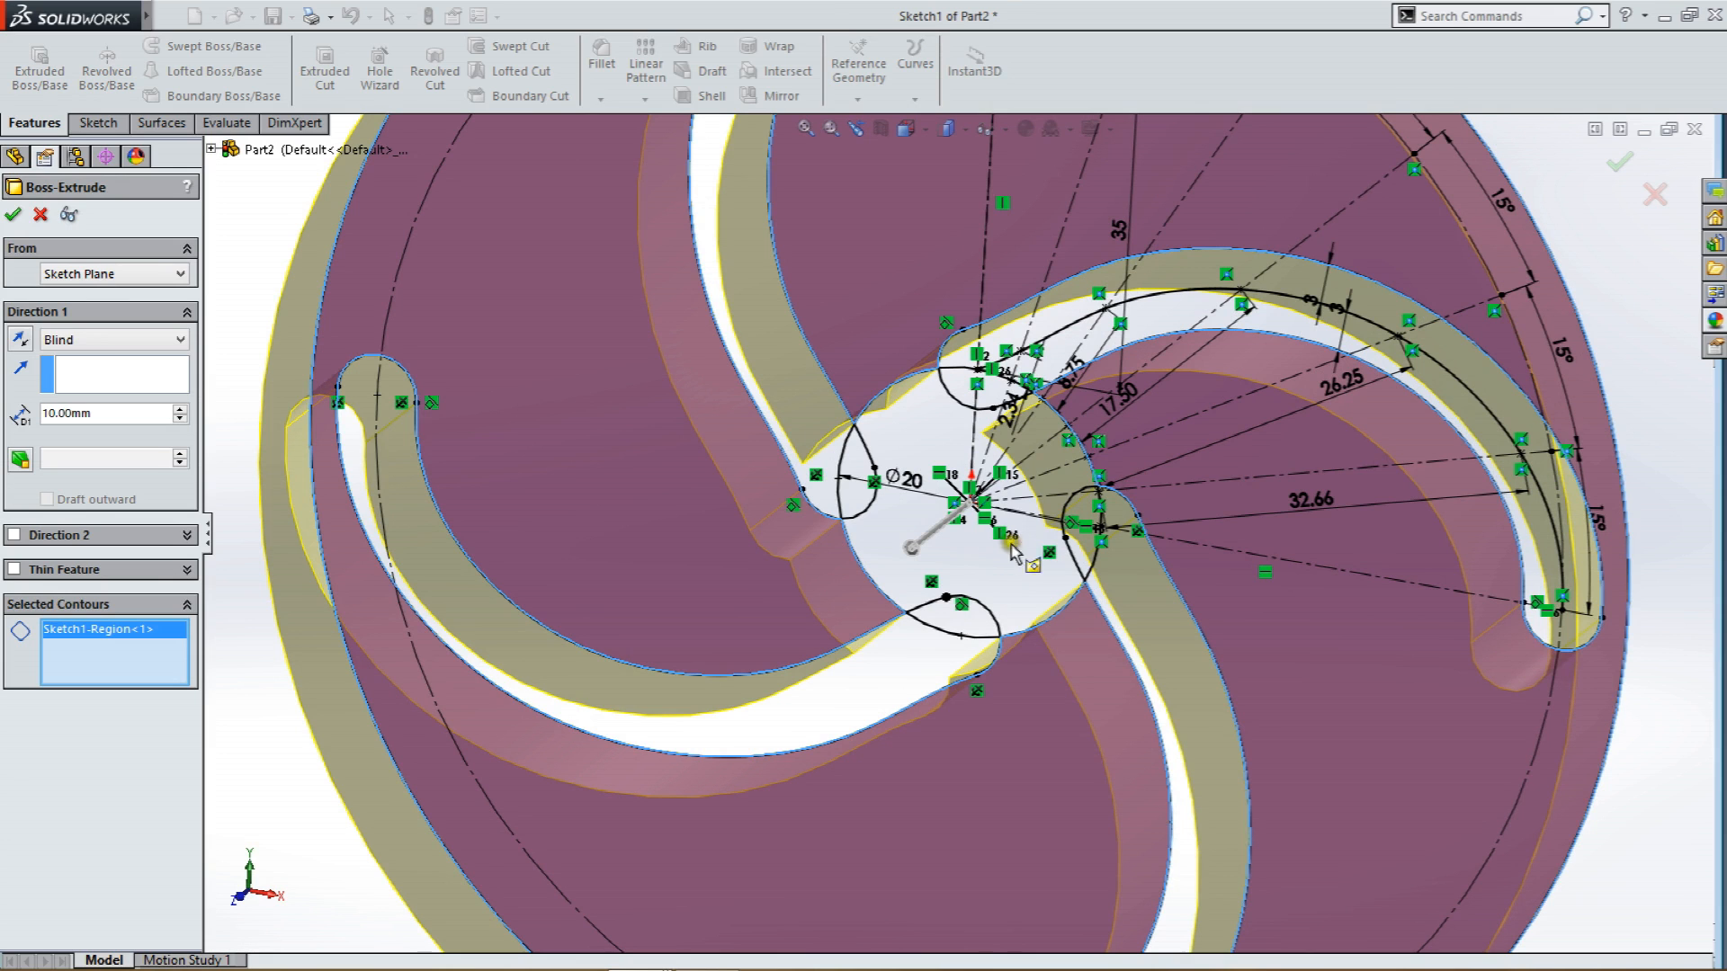
scroll(890, 556, down, 2)
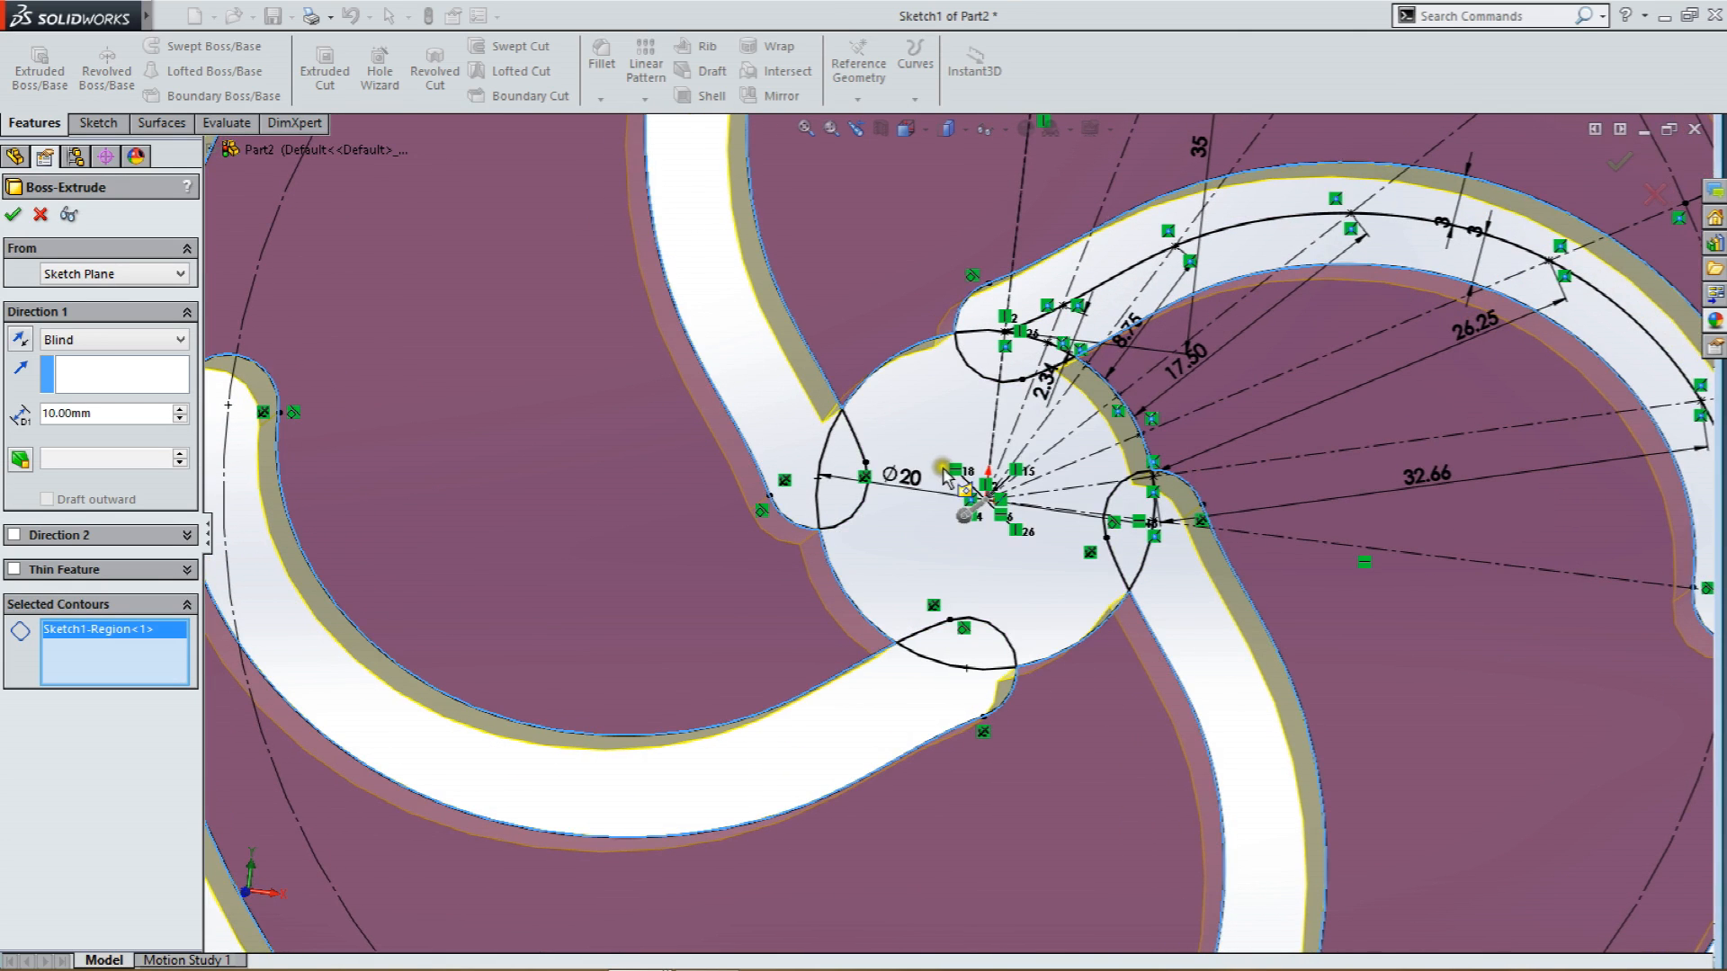
click(1067, 622)
scroll(1070, 620, up, 4)
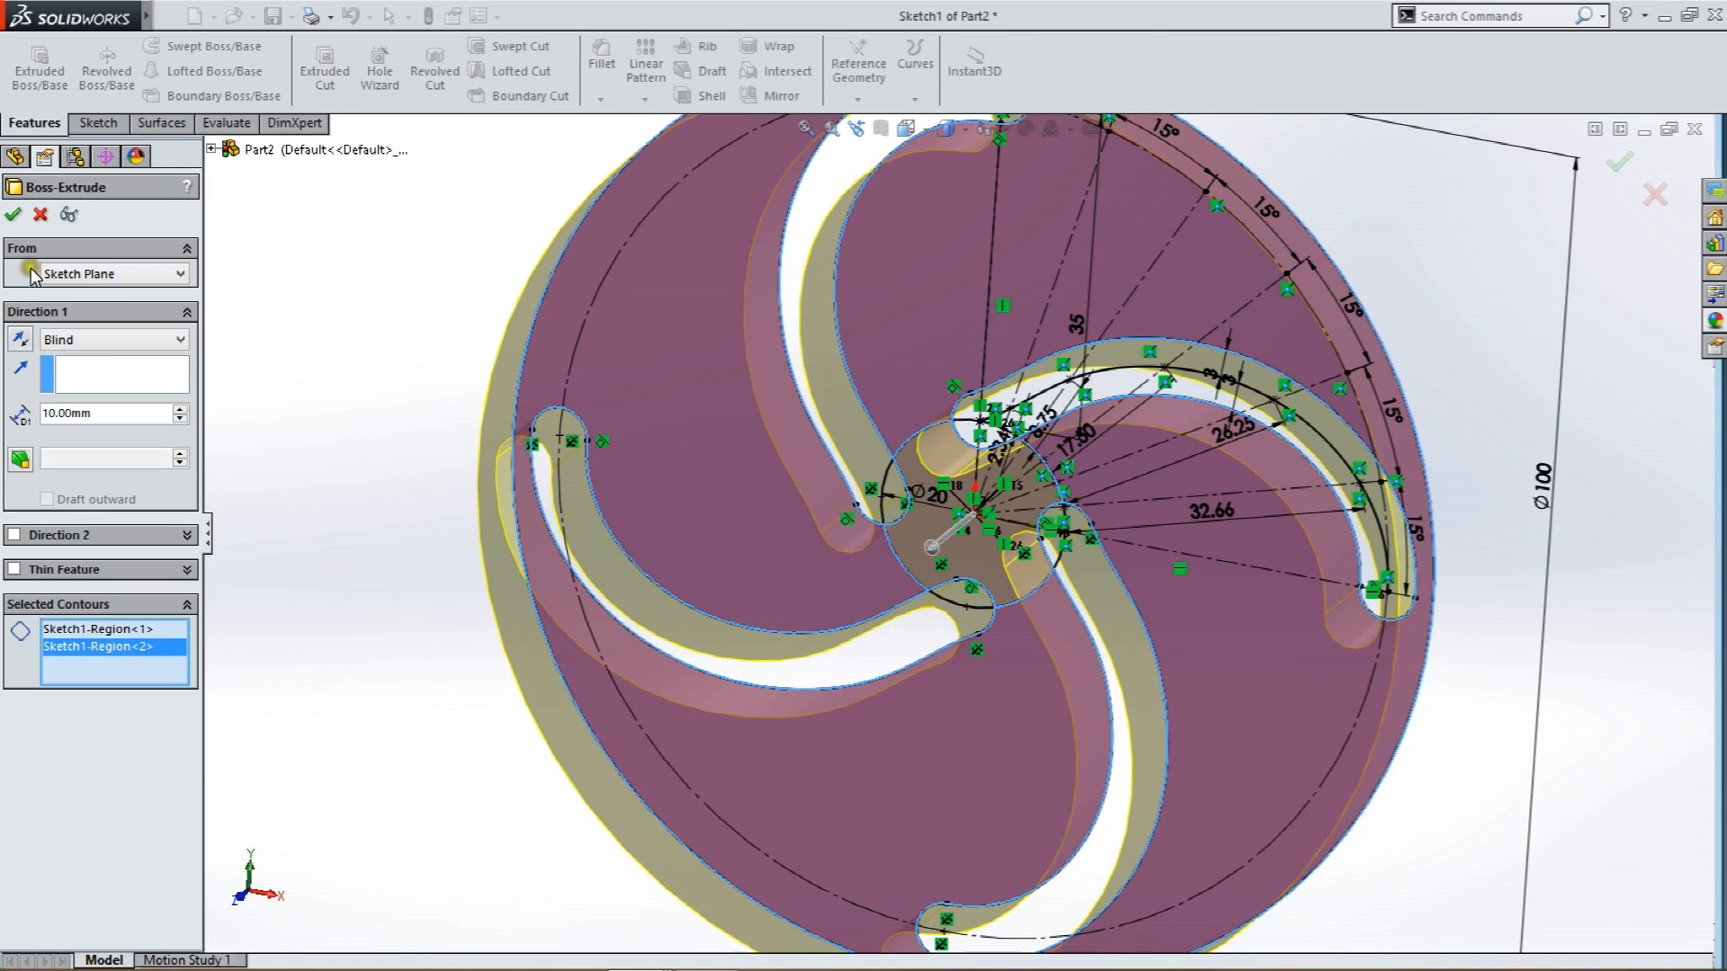
scroll(847, 578, up, 3)
mouse_move(847, 578)
middle_down()
mouse_move(845, 555)
mouse_move(905, 509)
mouse_move(876, 591)
middle_up()
Switch to the Total Assembly window and examine the shape of the blue spiral gear's arms.
mouse_move(509, 970)
mouse_move(635, 955)
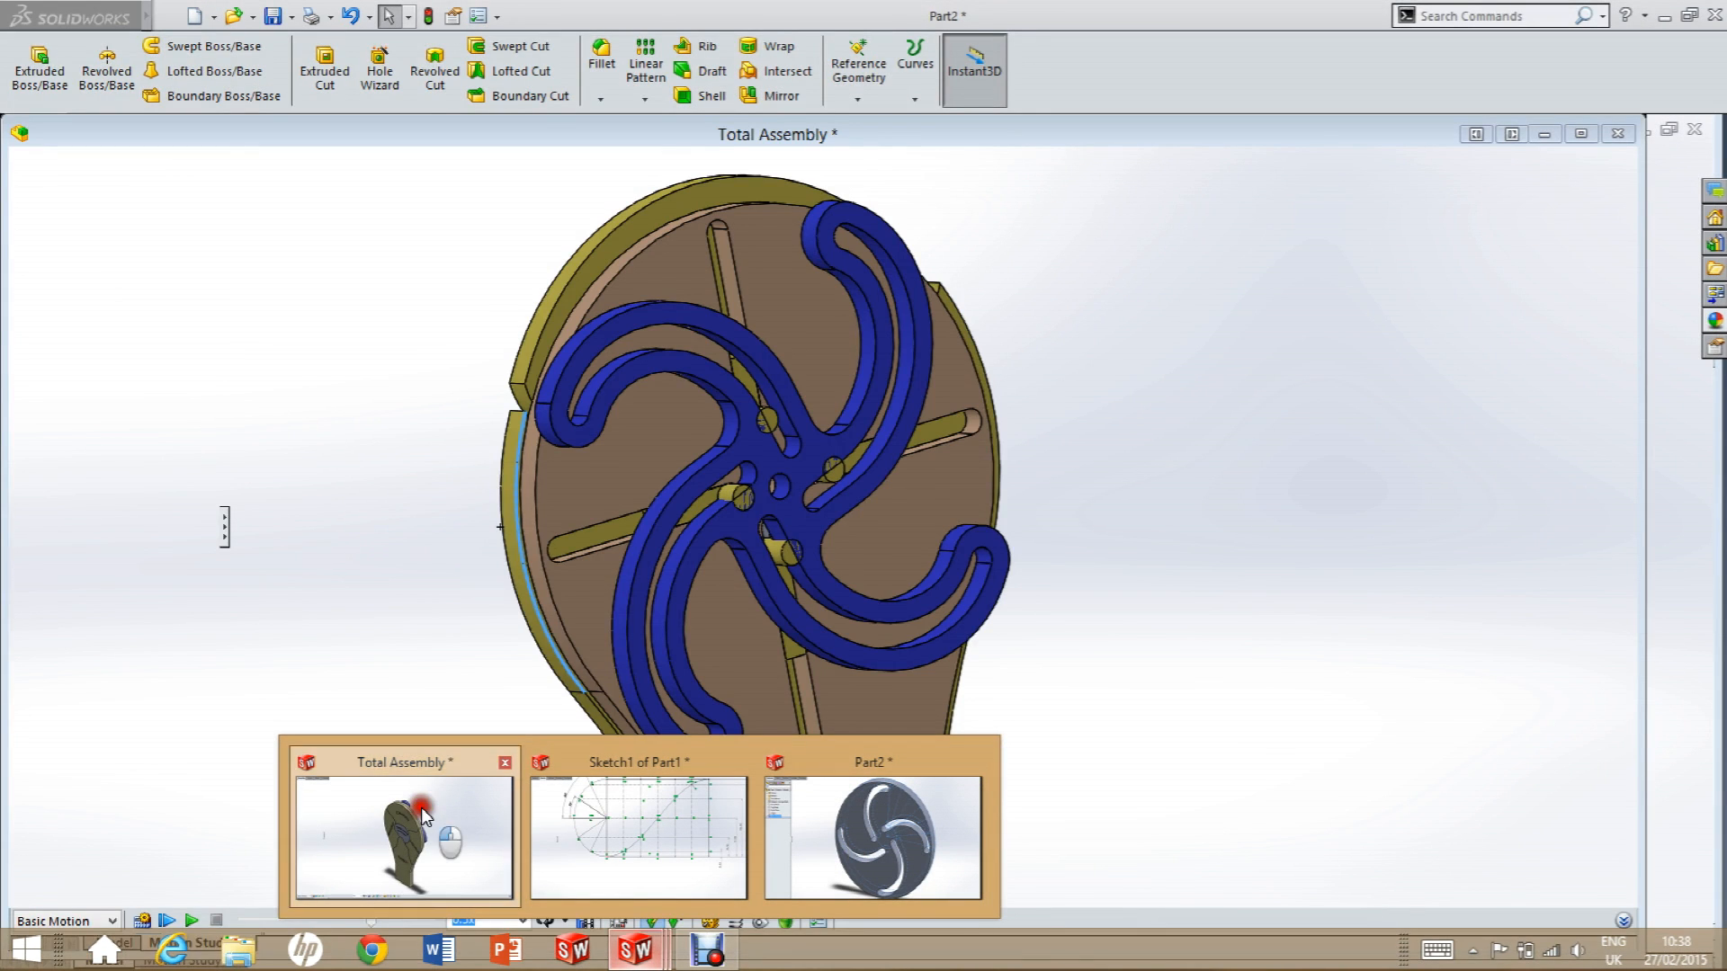
click(449, 814)
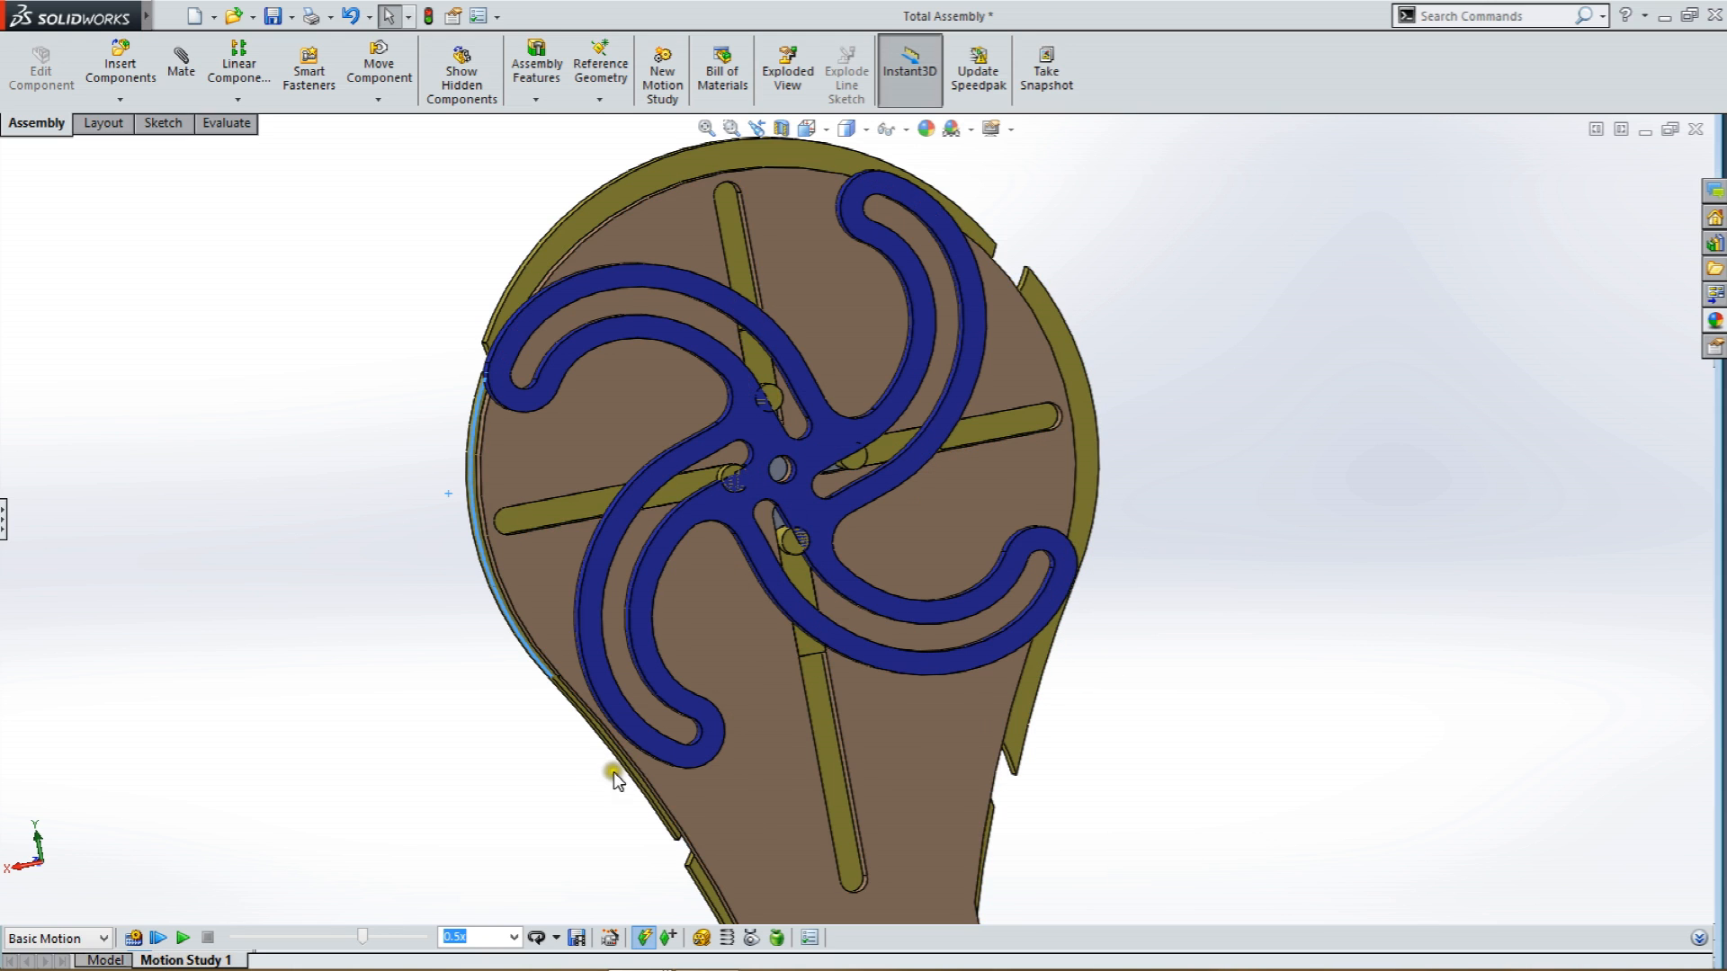
mouse_move(568, 967)
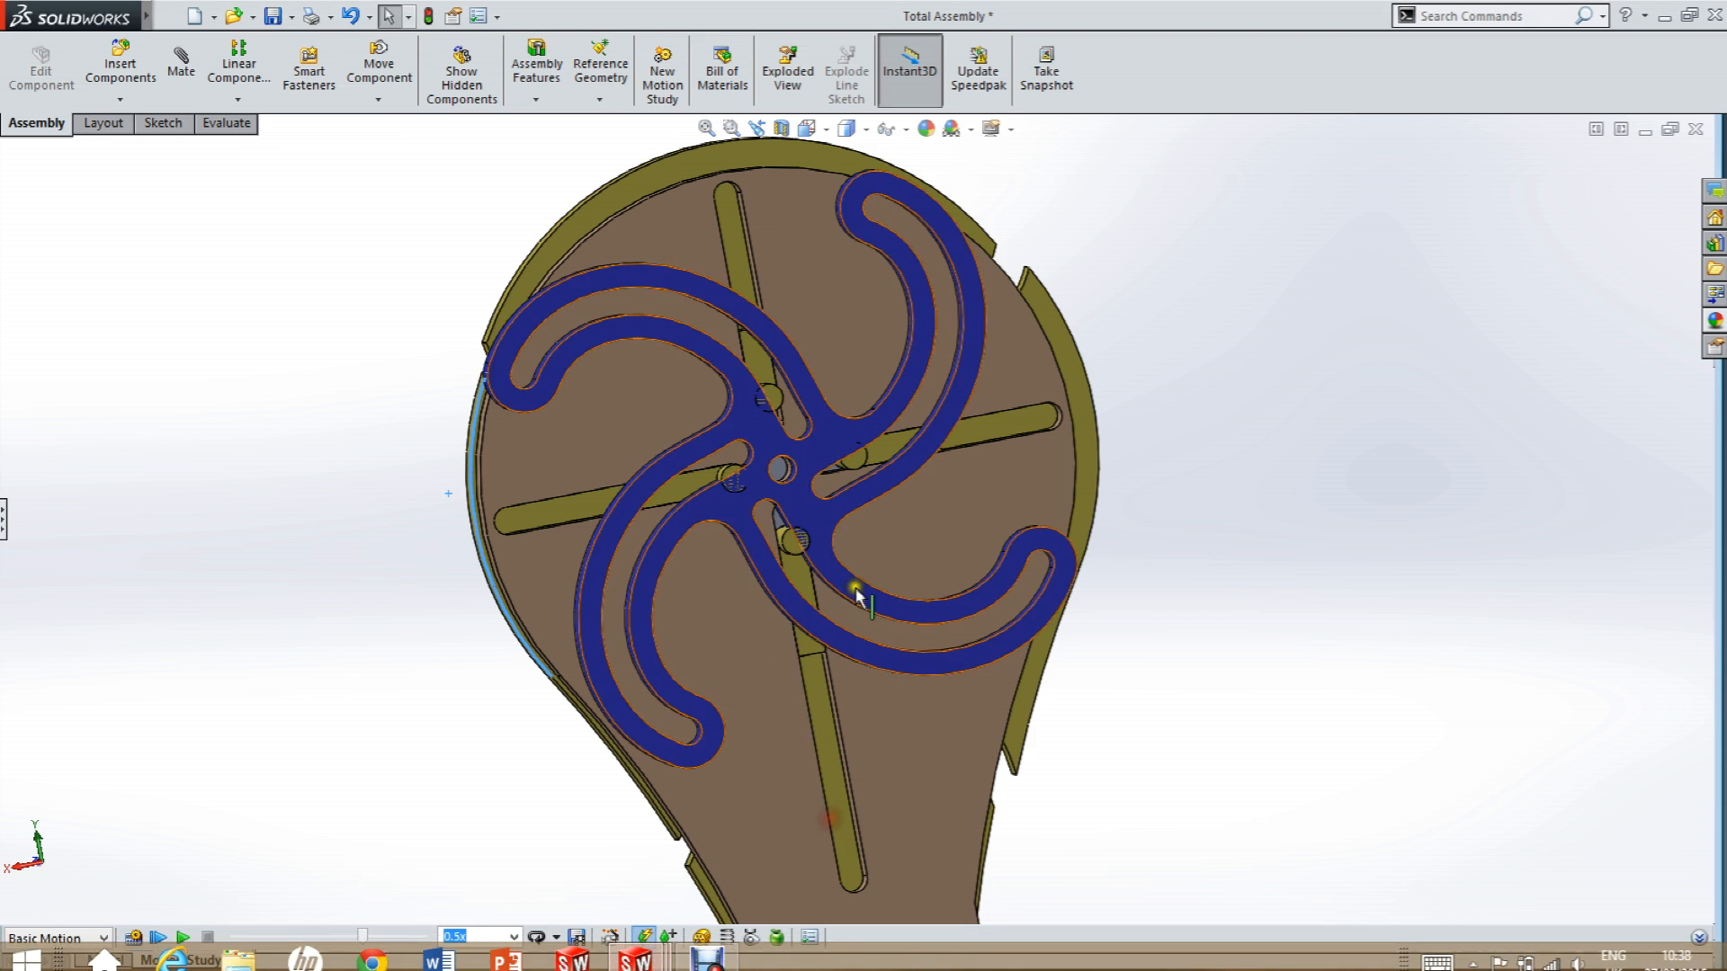
scroll(825, 772, up, 1)
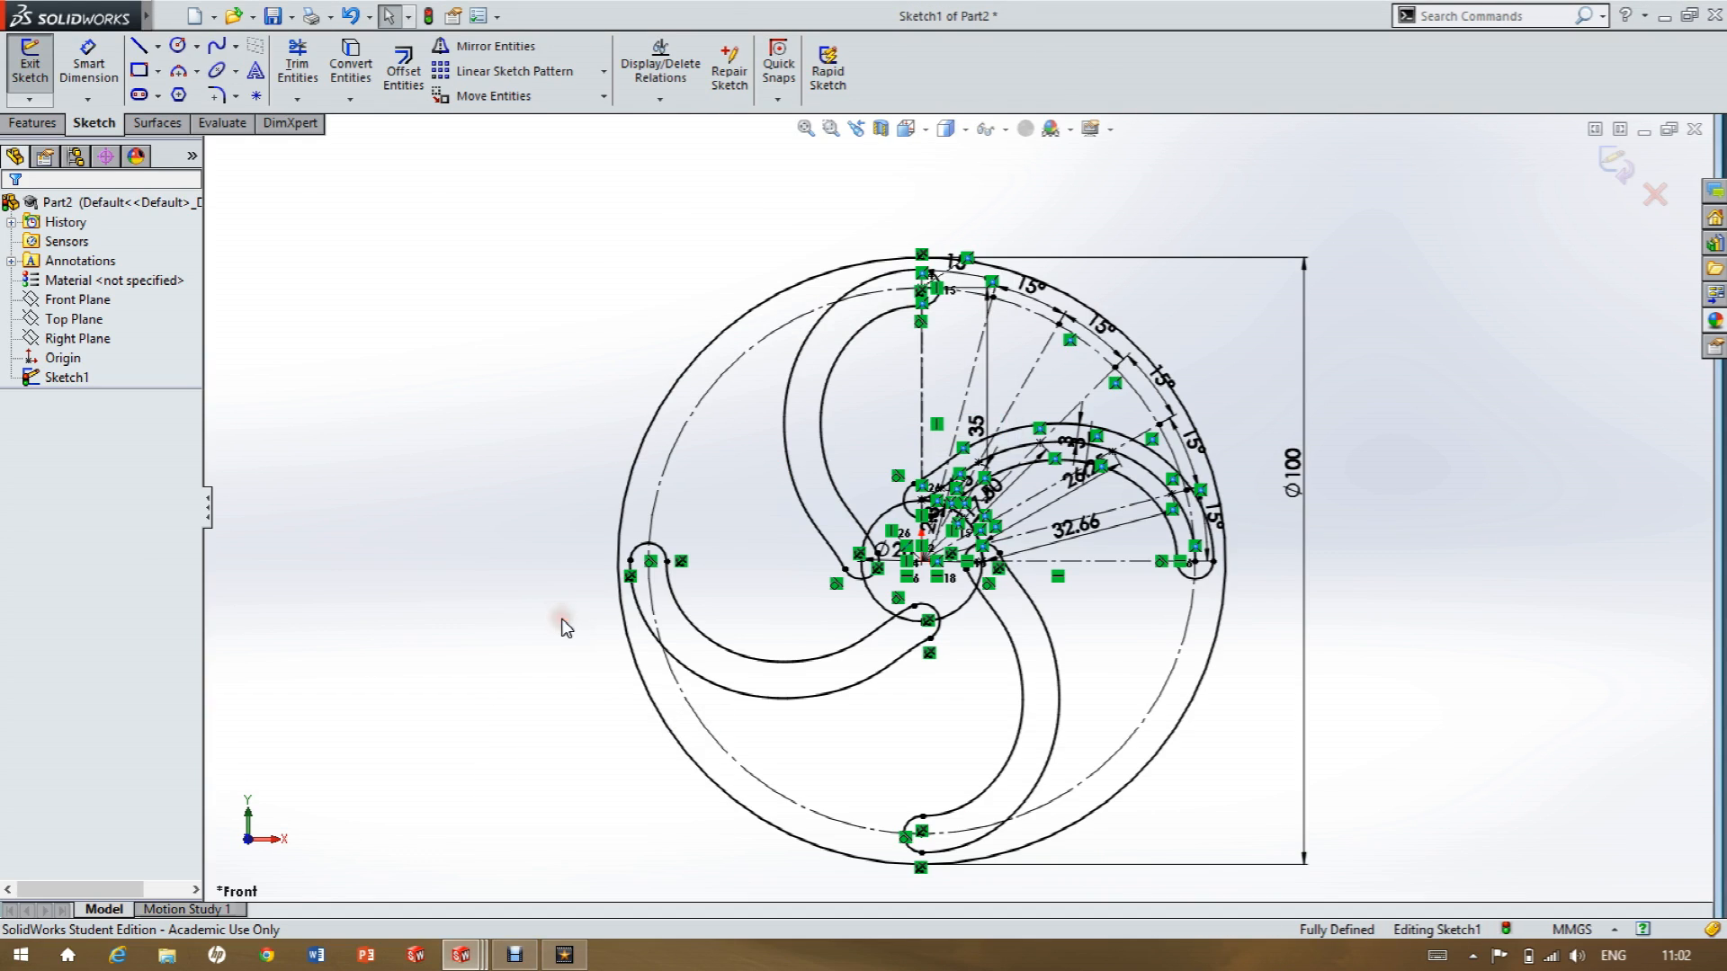
Delete the 100 mm outer circle from the spiral gear sketch in Part2.
scroll(1229, 769, up, 1)
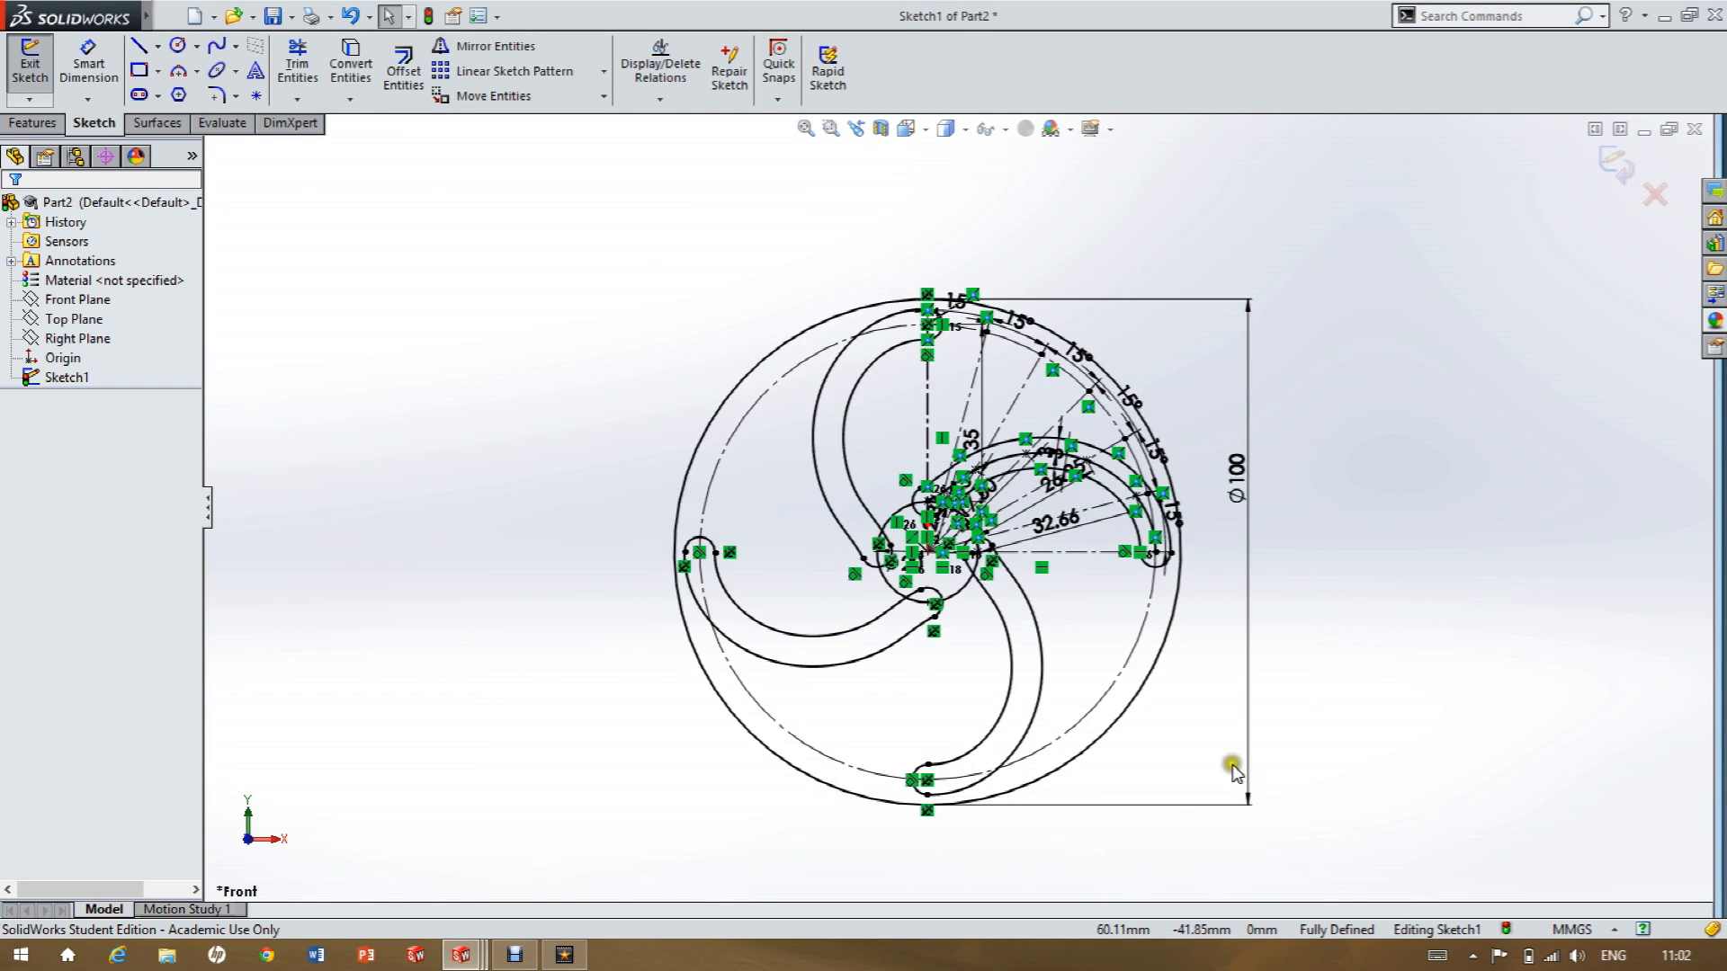
scroll(1214, 778, down, 1)
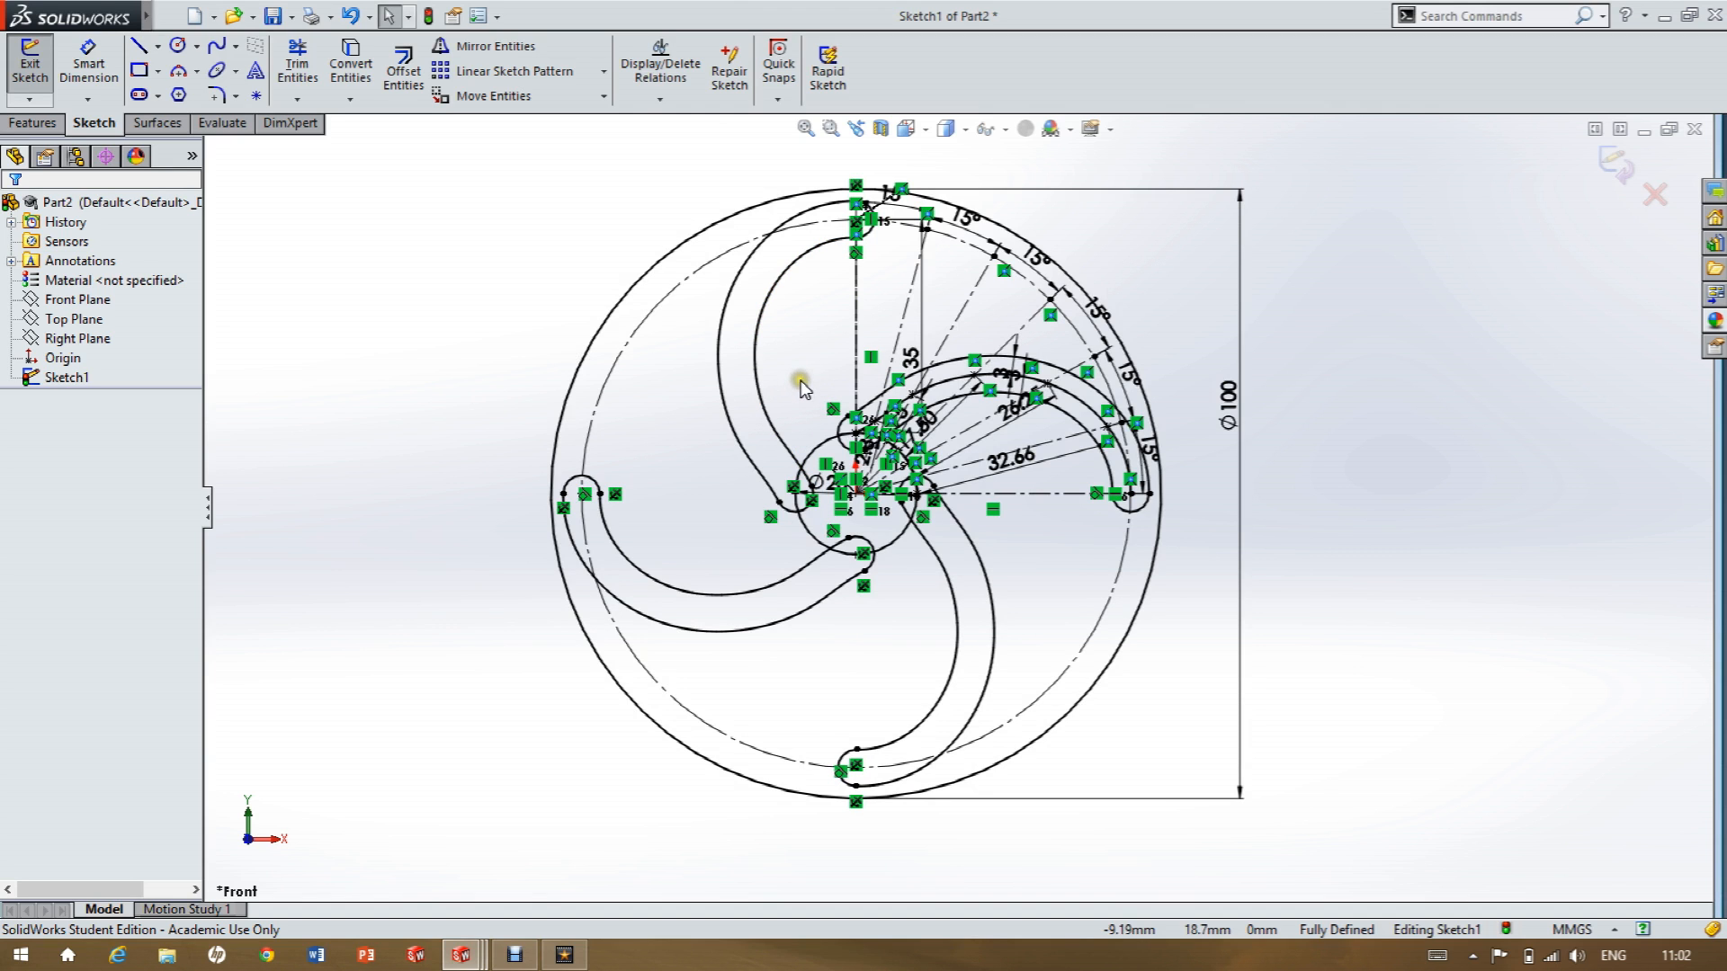
click(1159, 536)
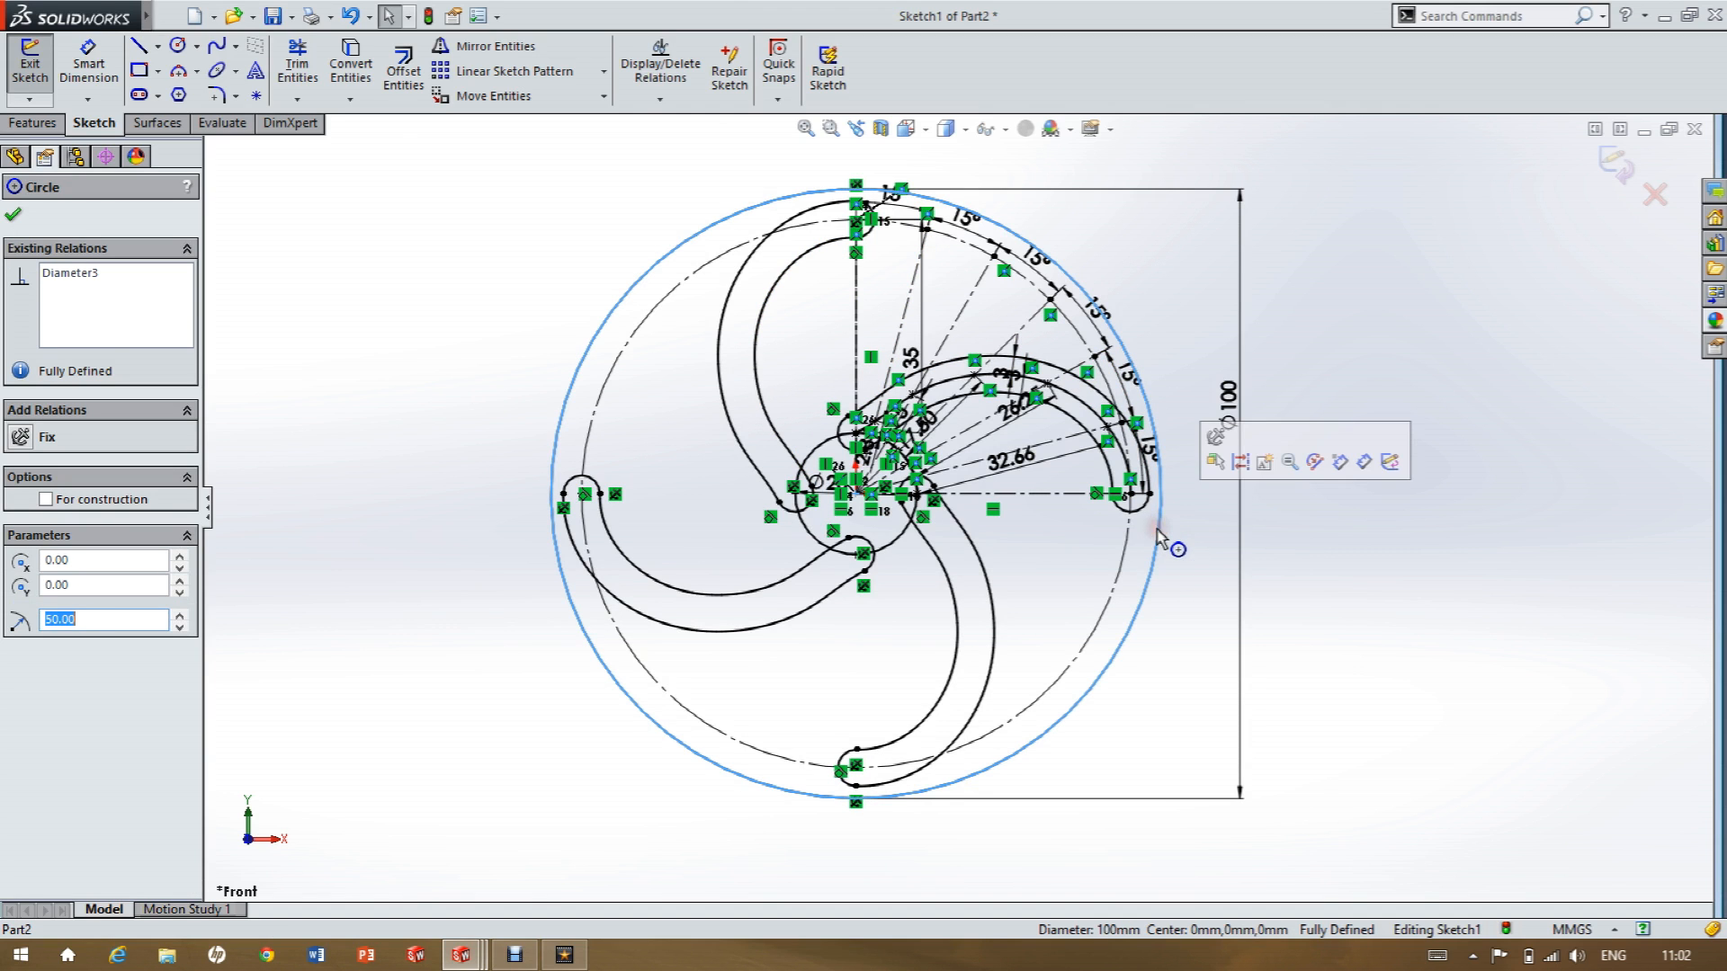
key(Delete)
key(Return)
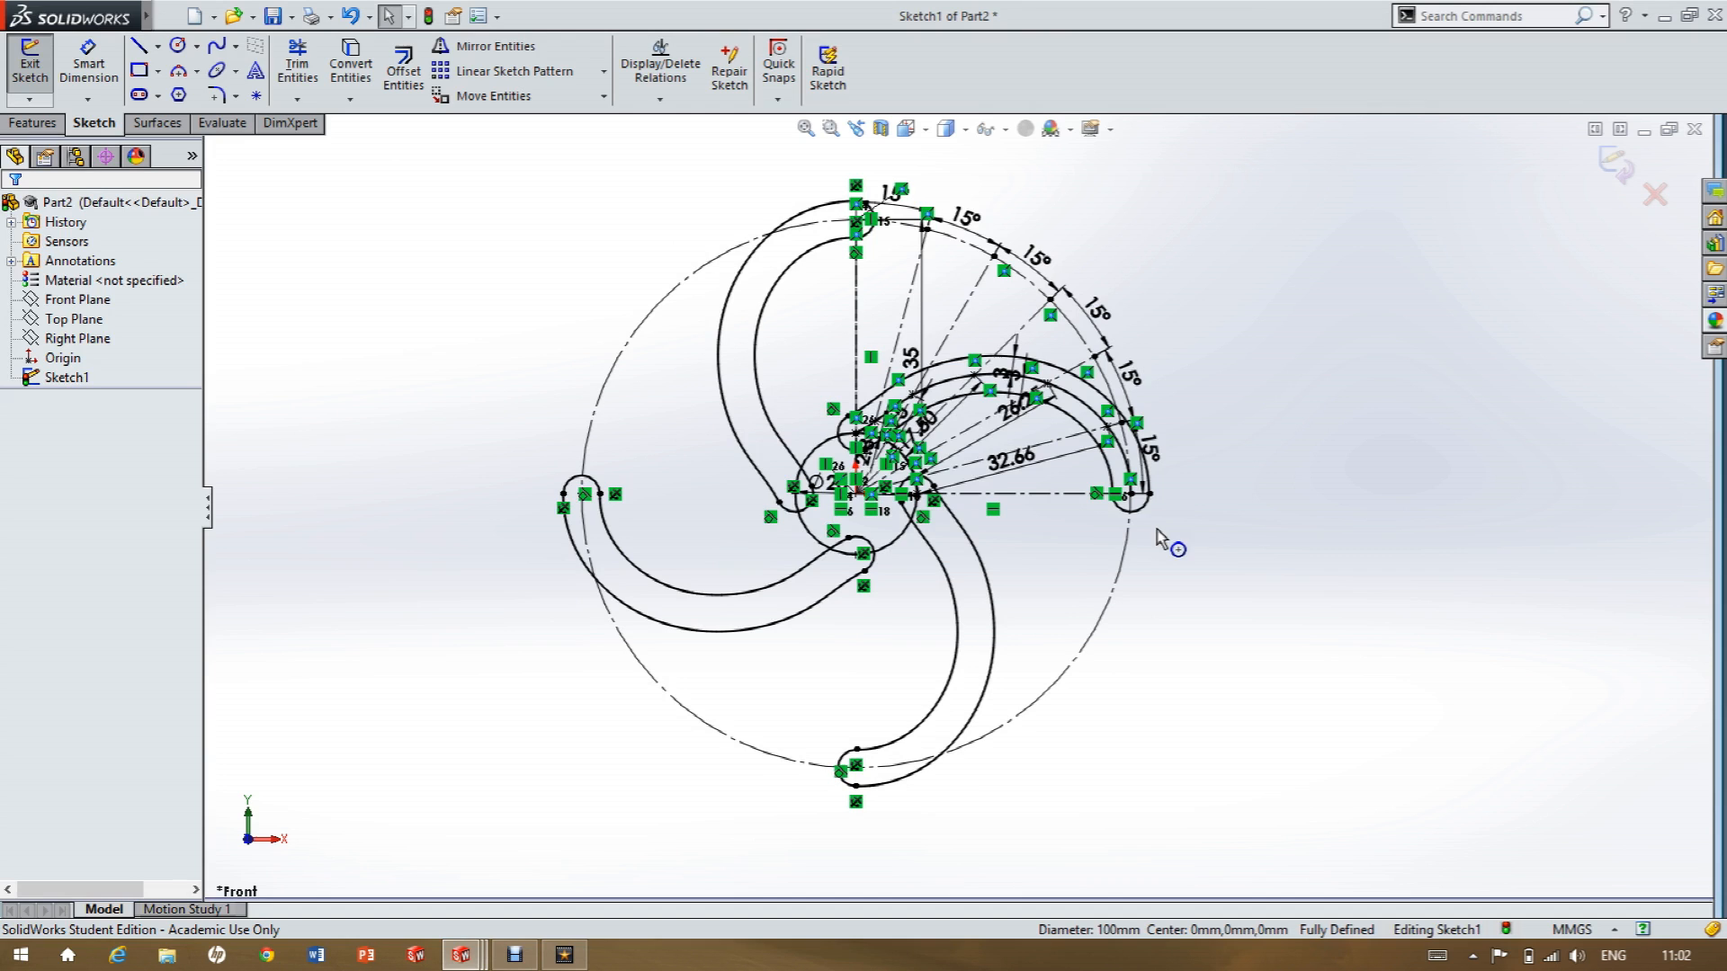
Offset the original slot's center spline 8 mm inward with dimensions added.
scroll(1137, 418, up, 1)
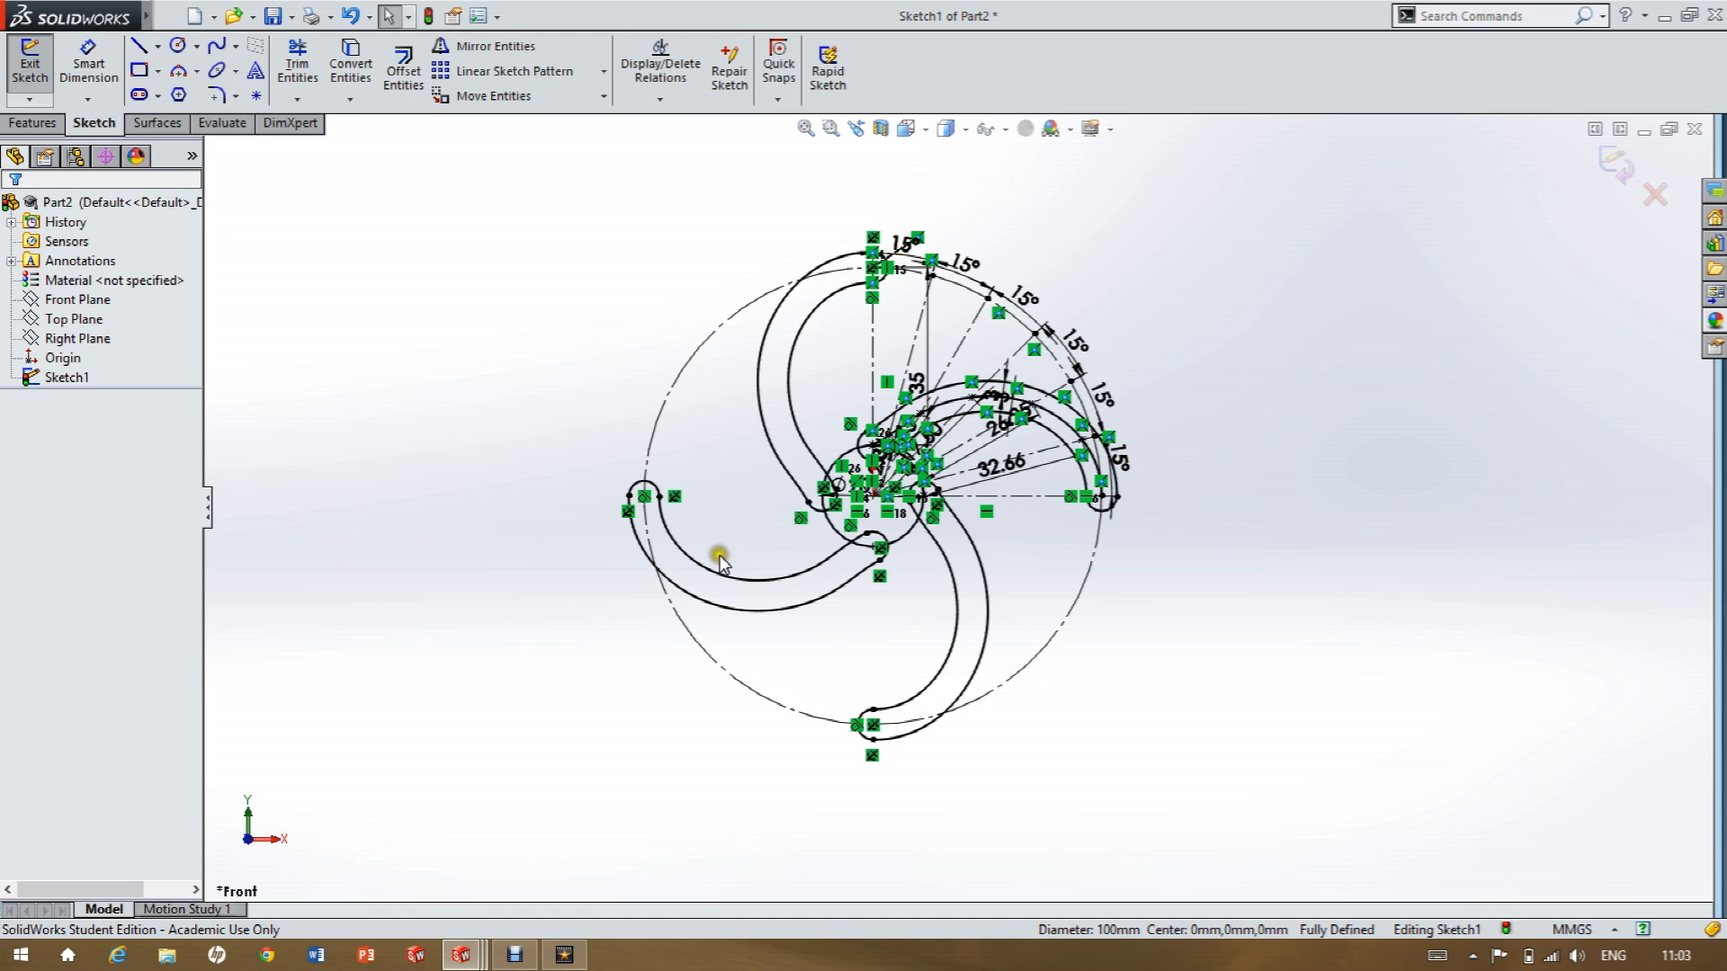
click(404, 77)
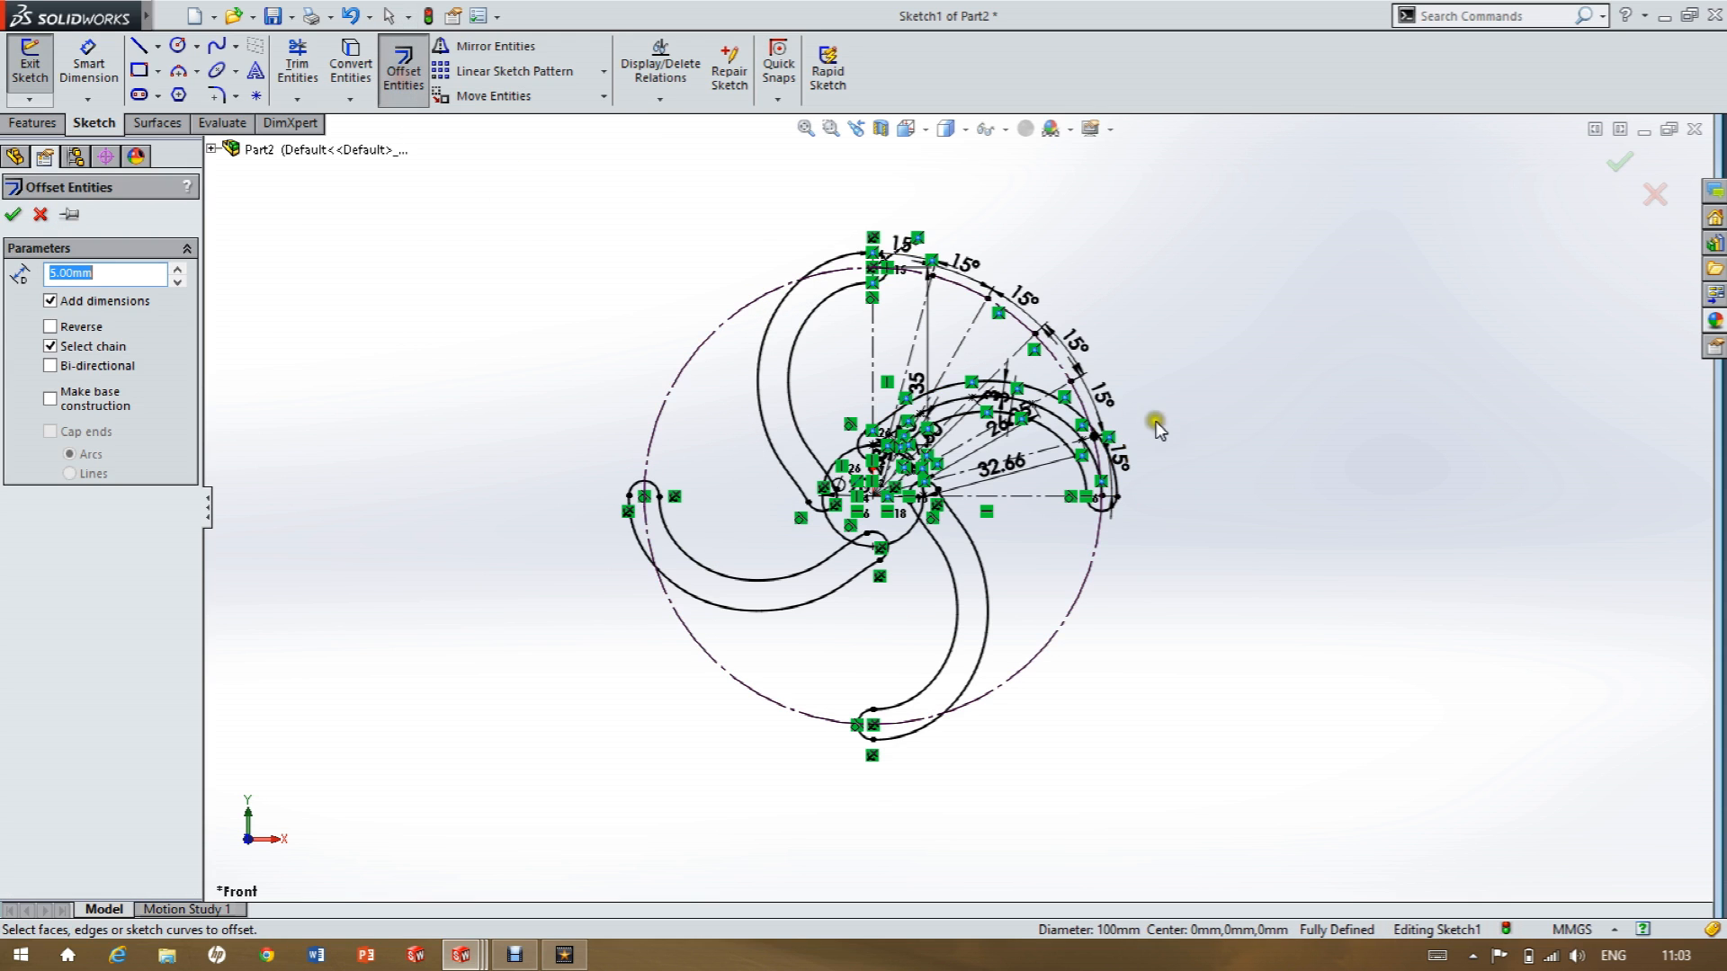
scroll(1091, 430, down, 1)
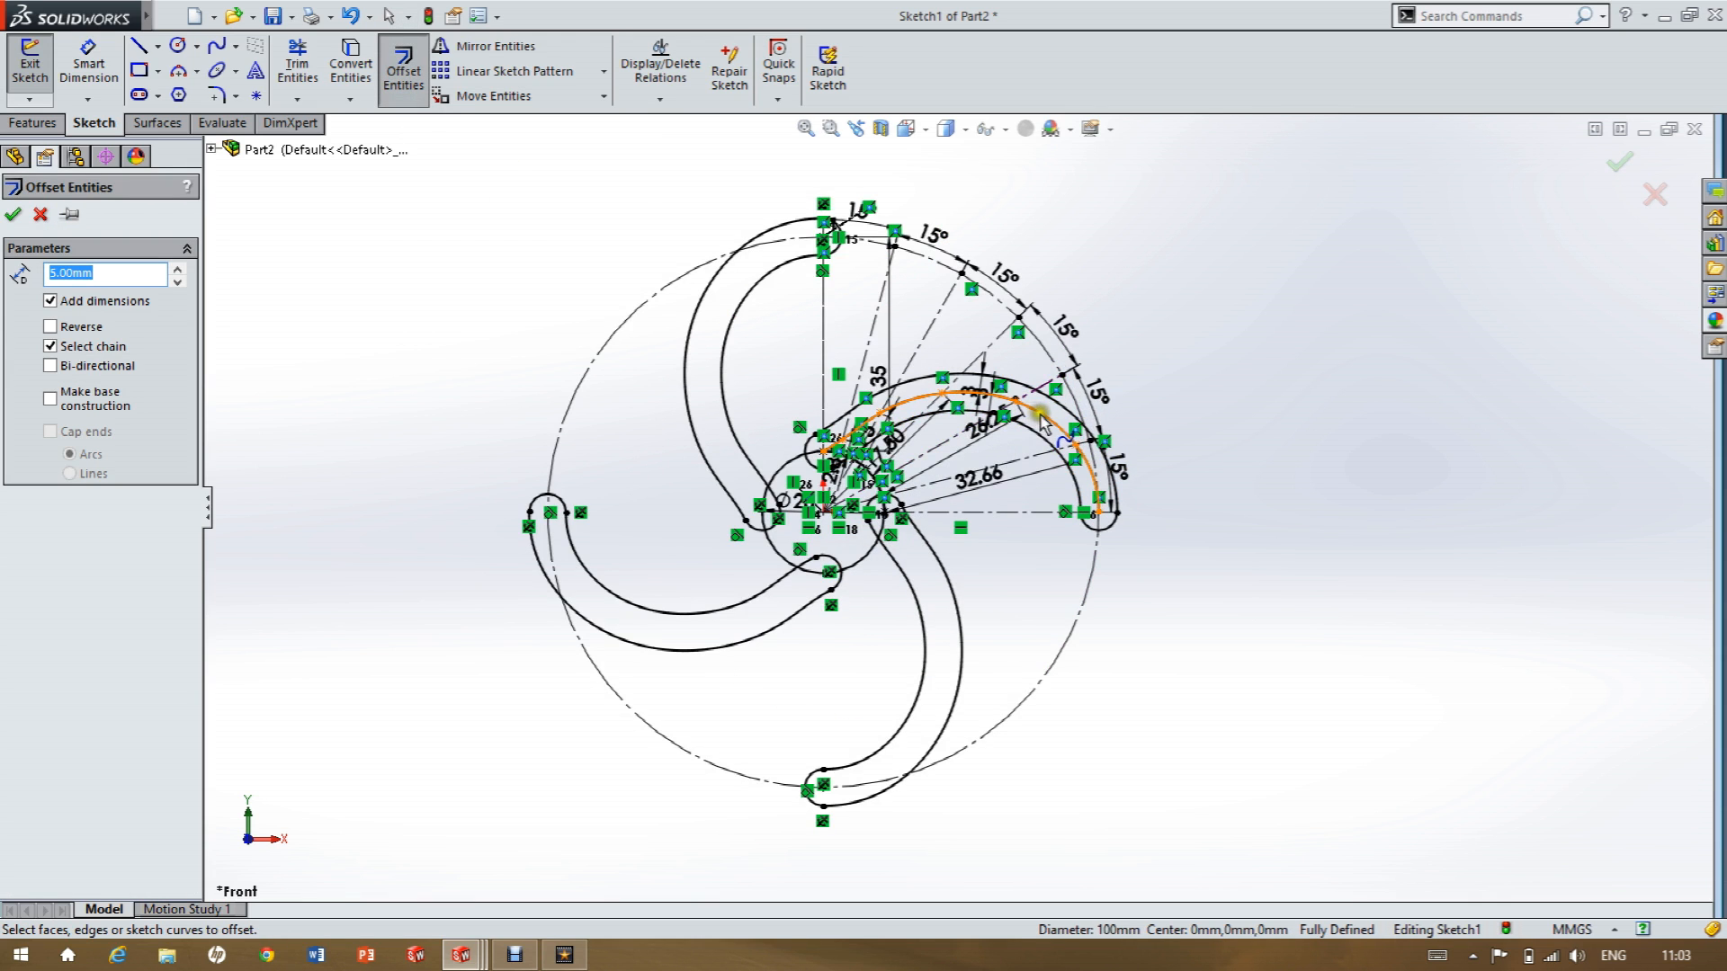
click(1041, 415)
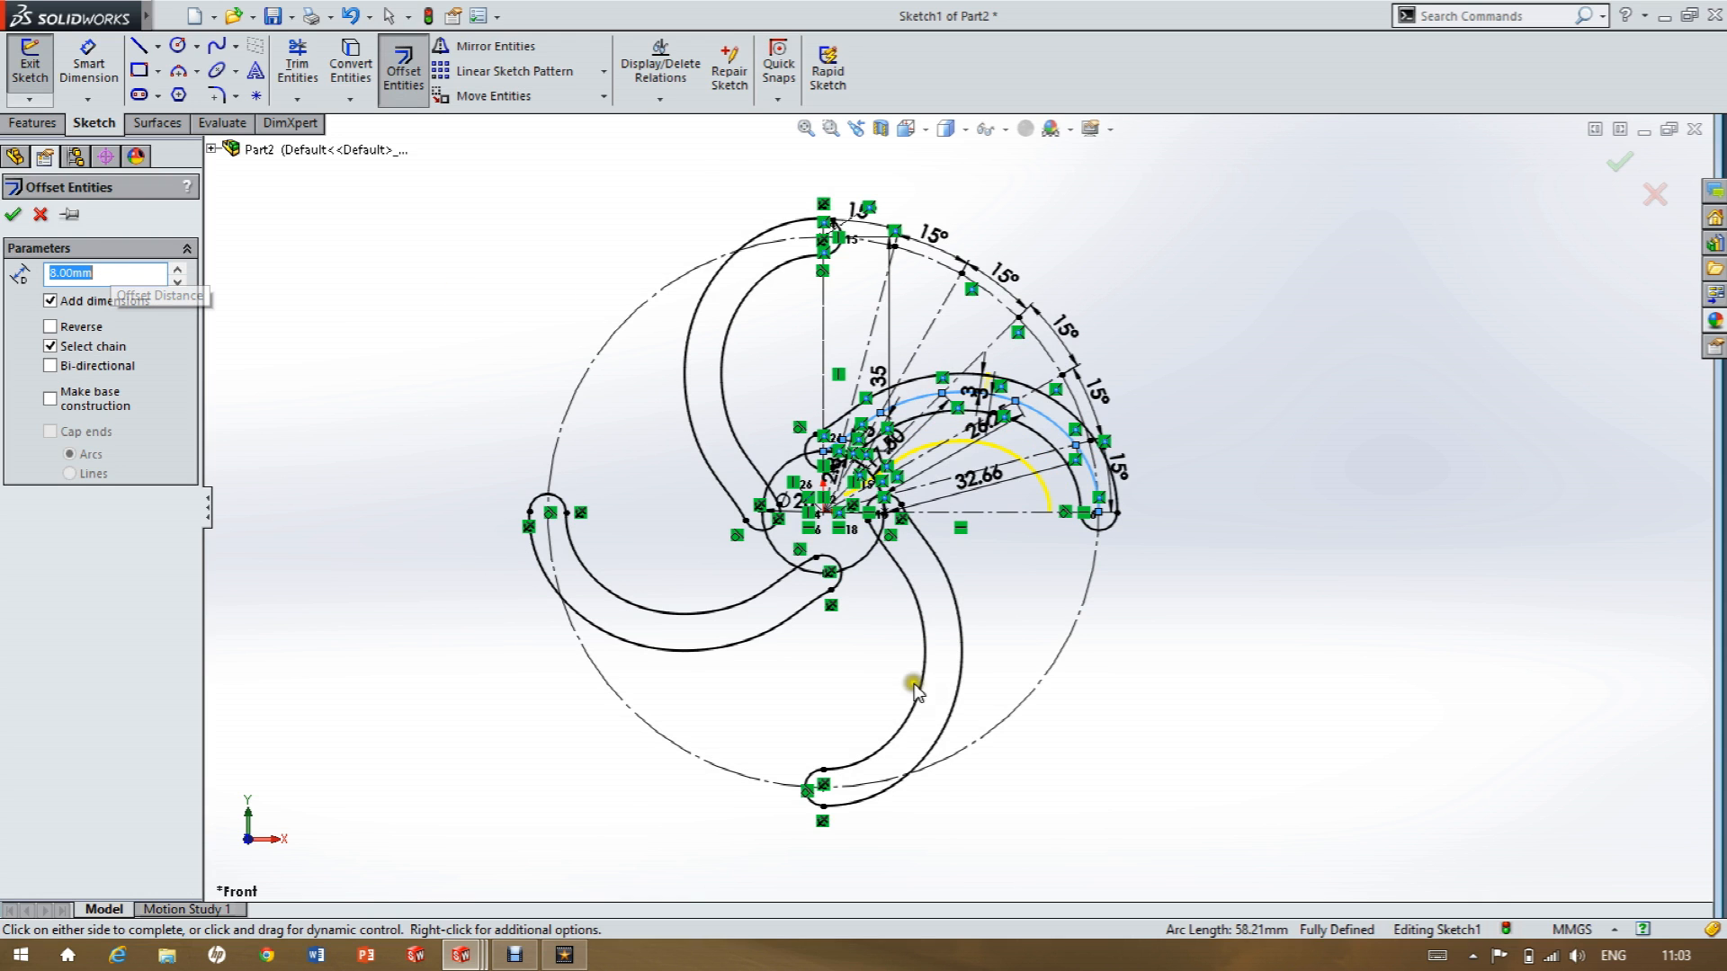
scroll(1077, 503, down, 3)
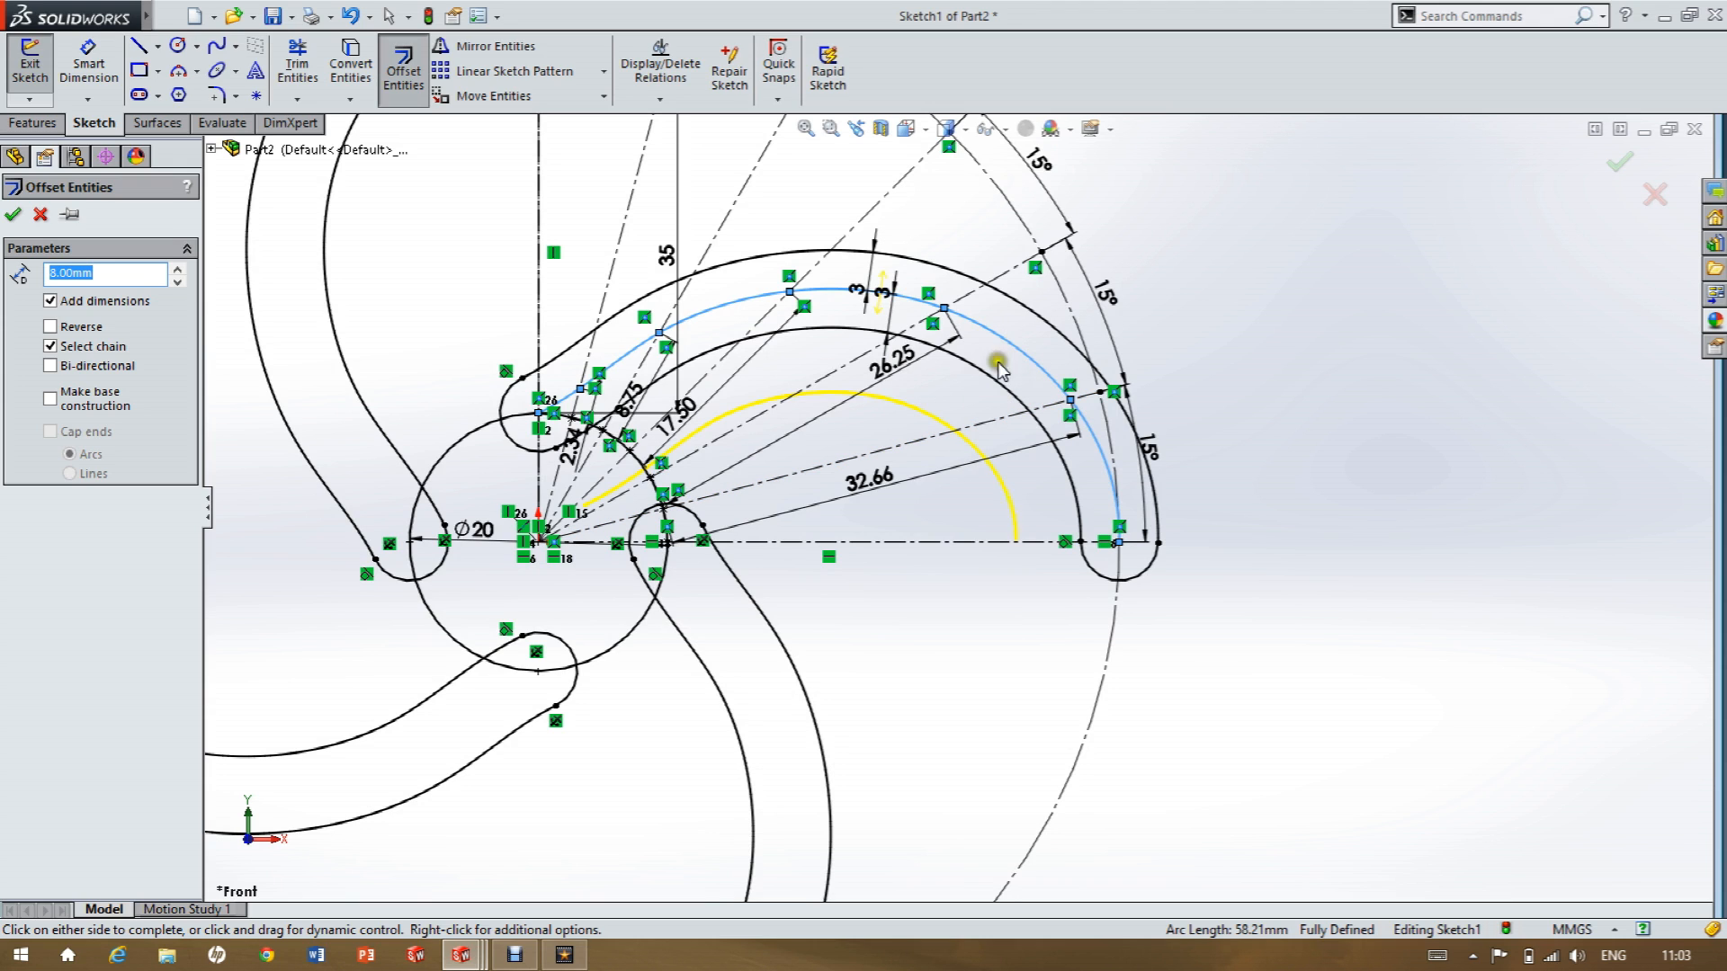
click(814, 359)
click(13, 214)
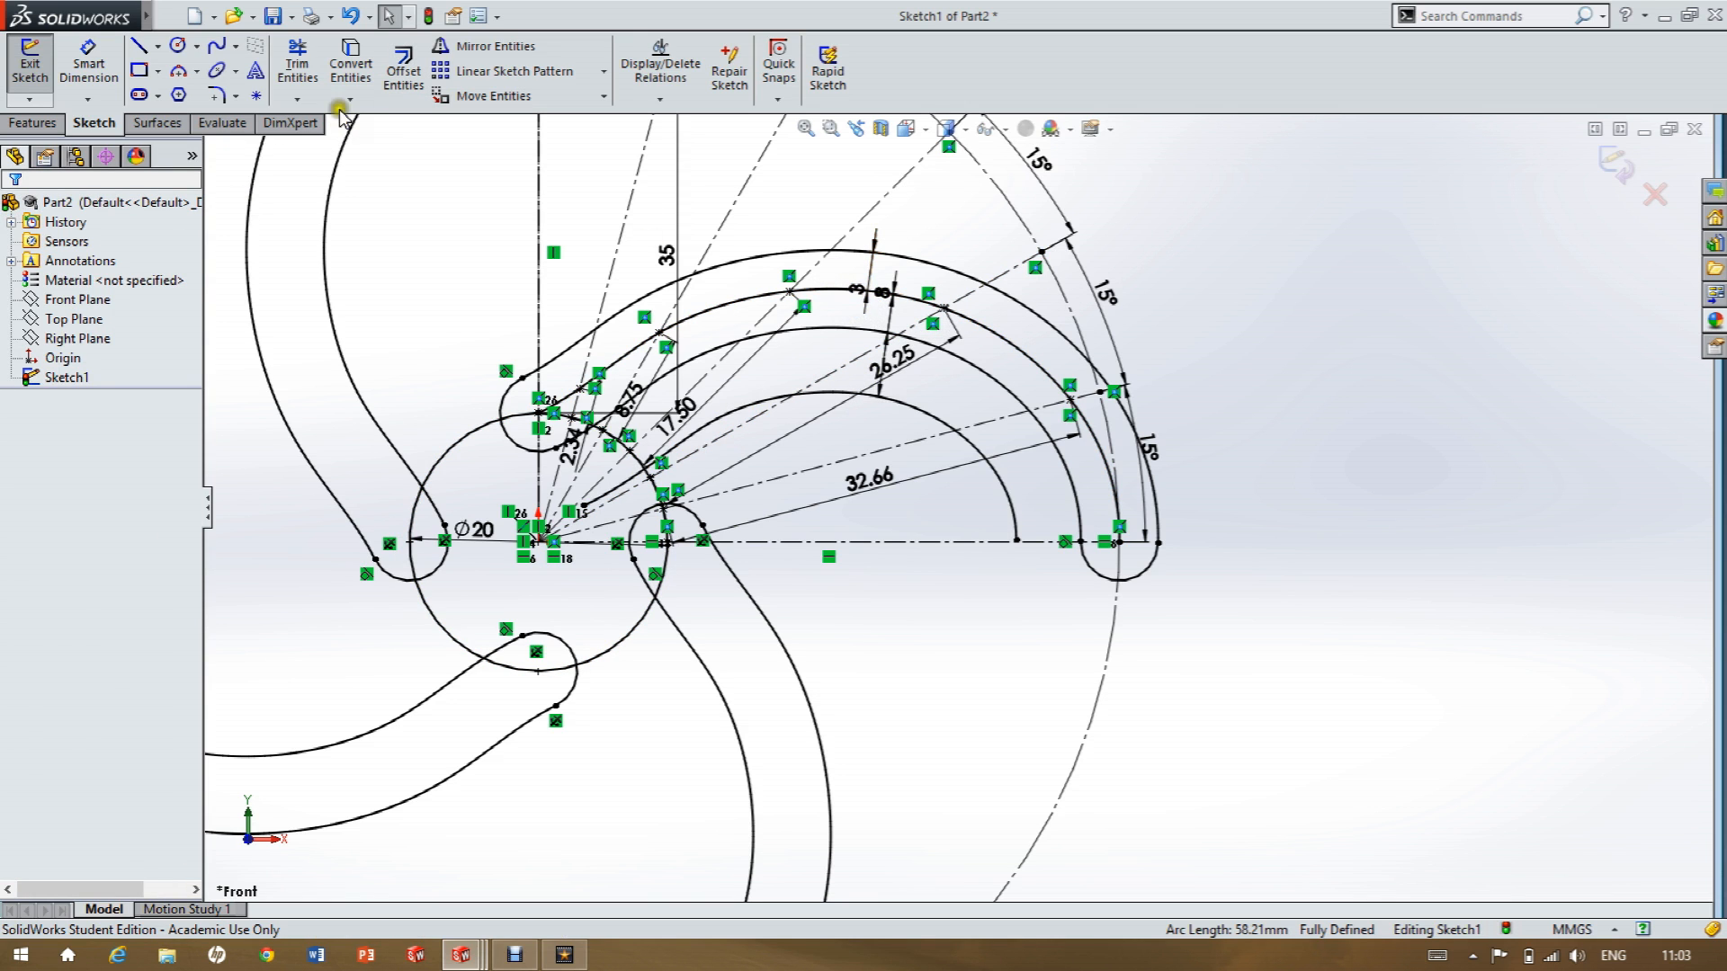
Offset the original slot's center spline 8 mm outward with dimensions added.
click(401, 68)
click(820, 289)
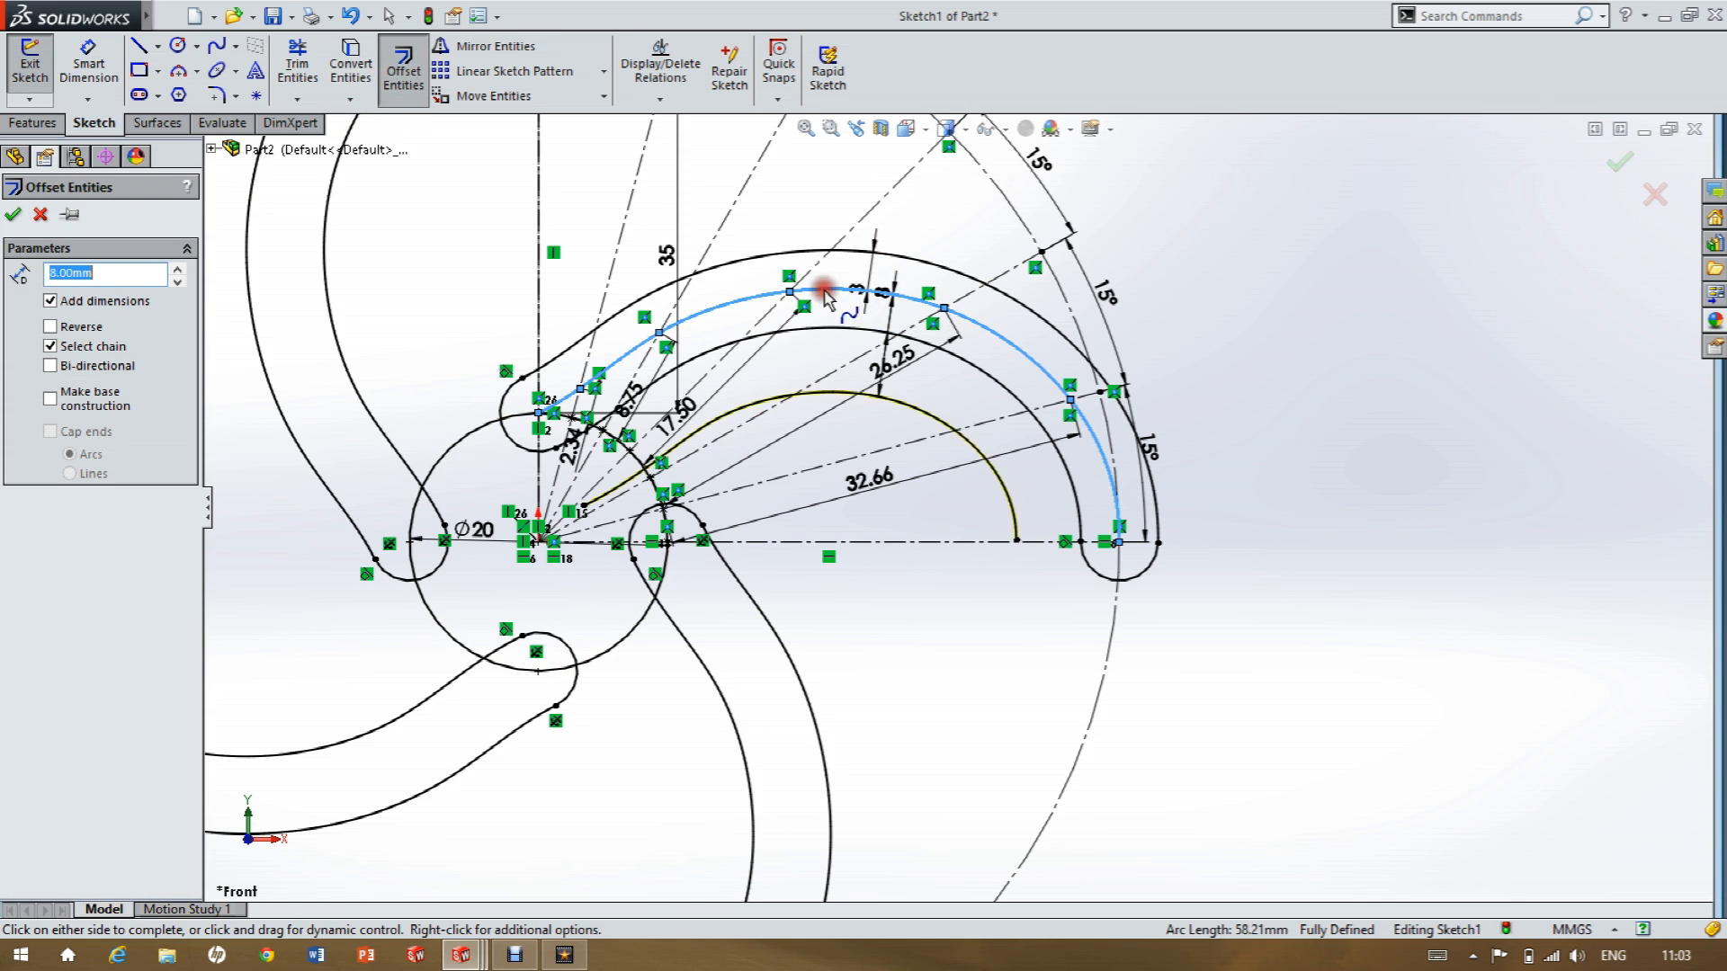
click(936, 202)
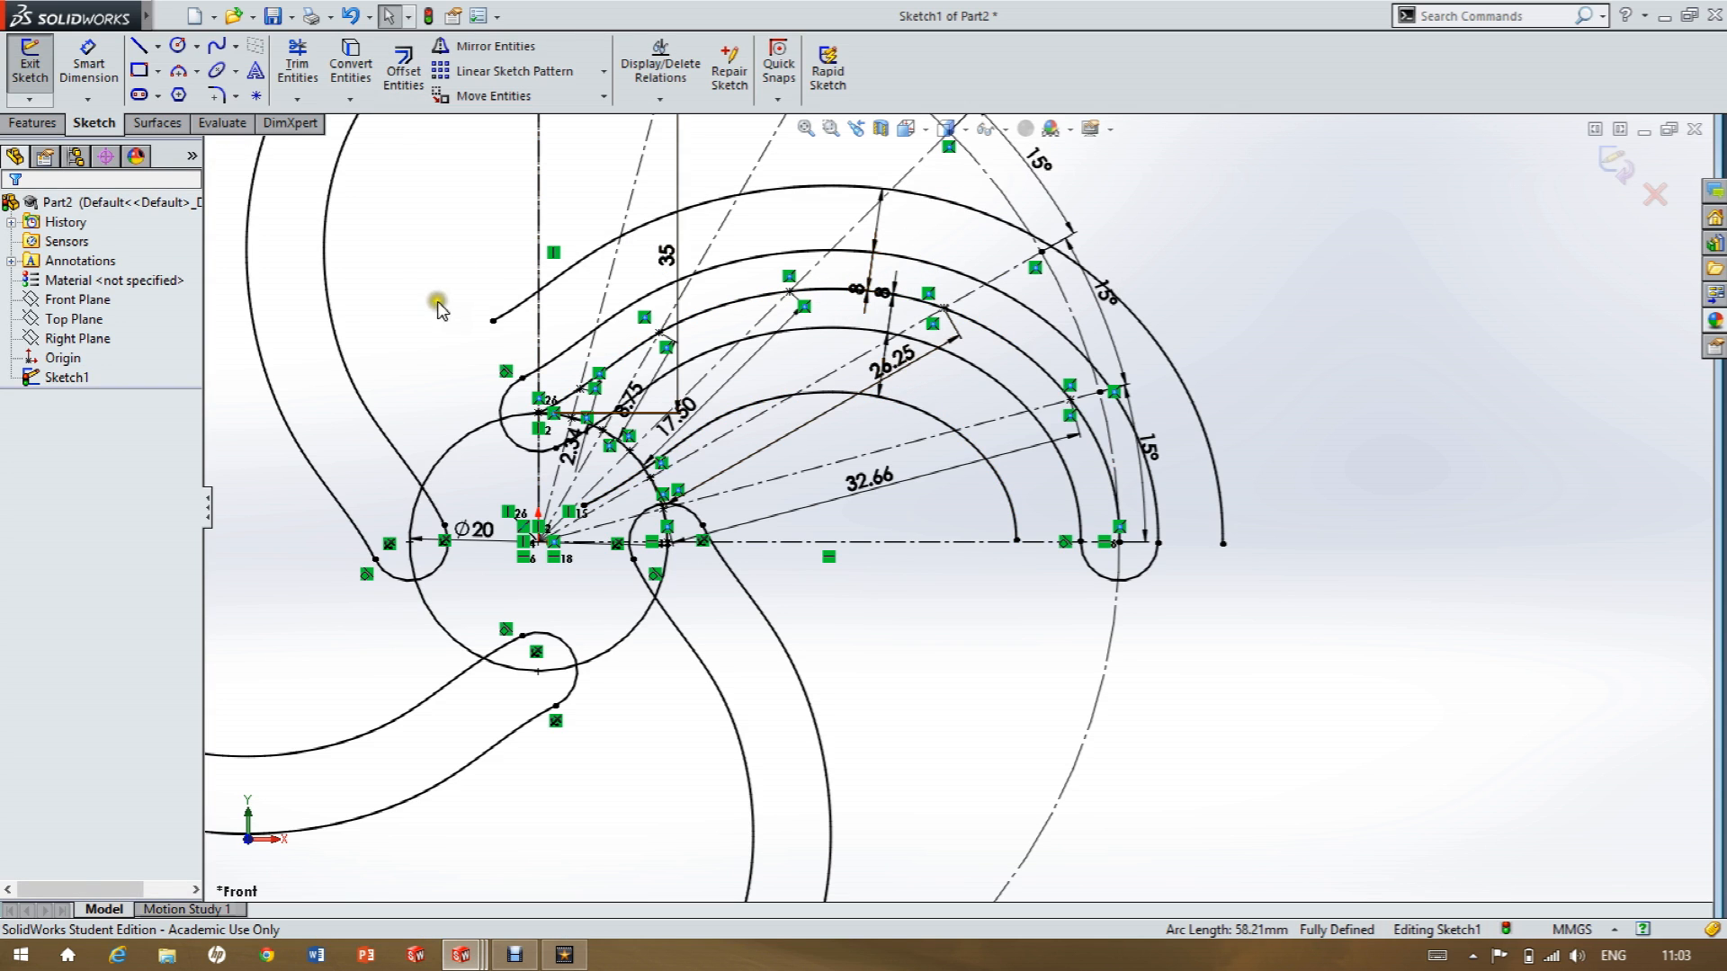
Offset the outer end arc of the original slot outward by 5 mm to close the right arm's tip.
click(385, 74)
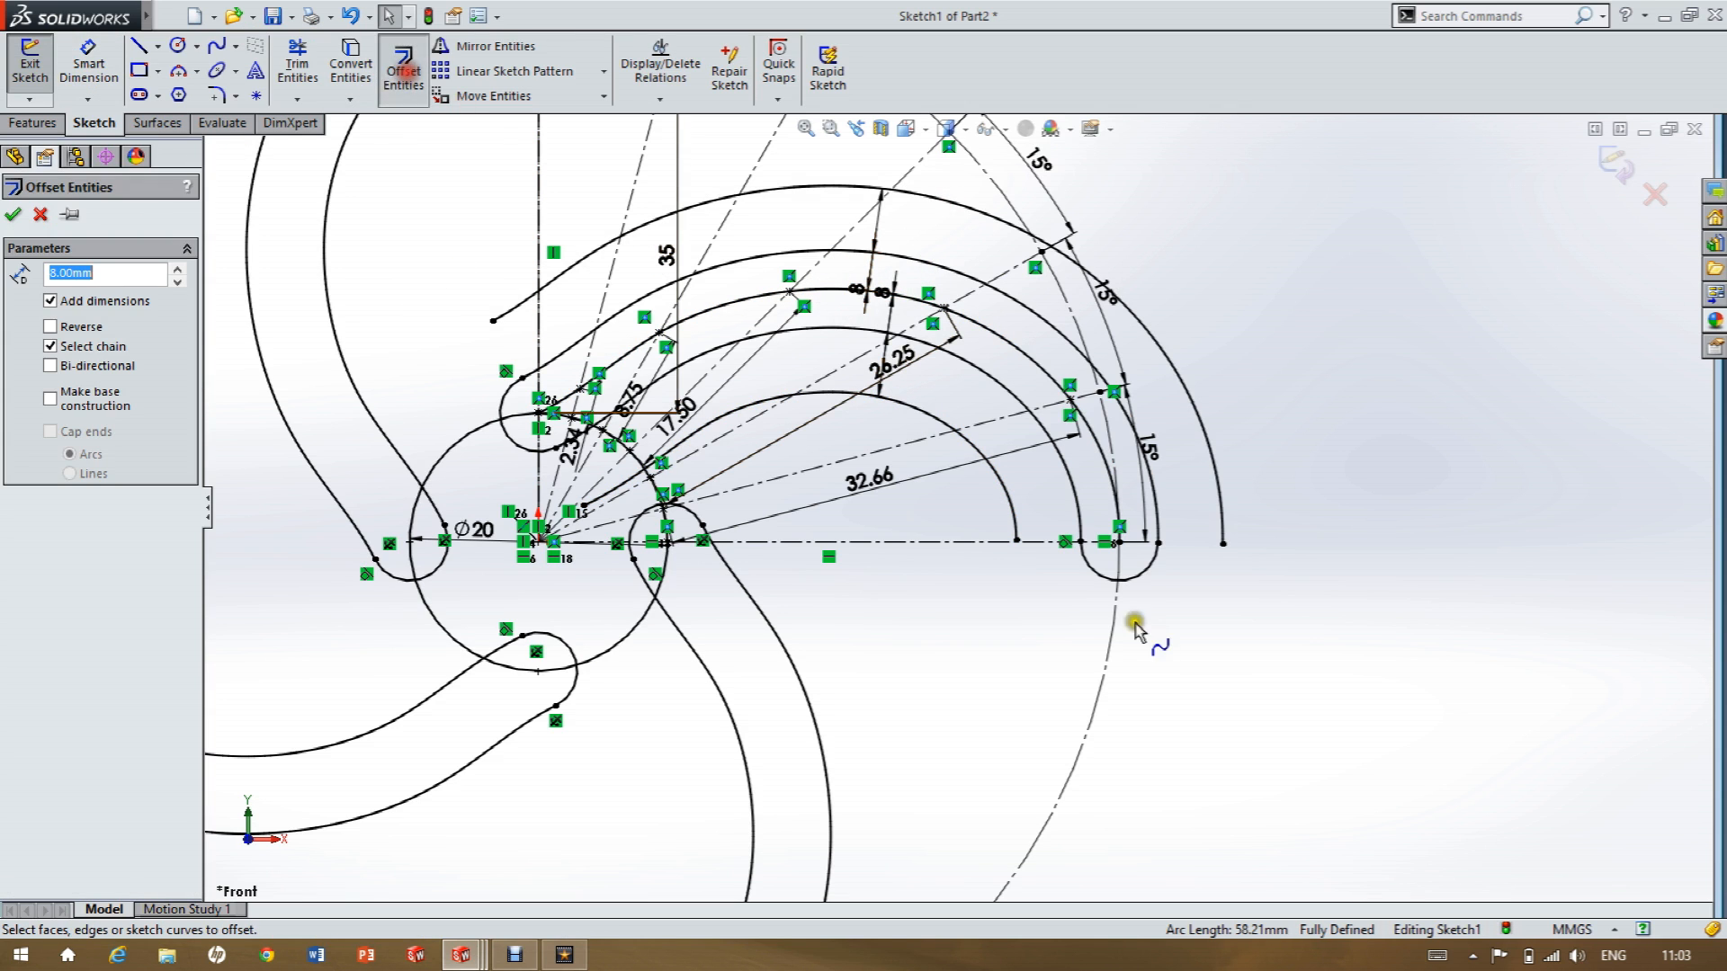
click(1135, 575)
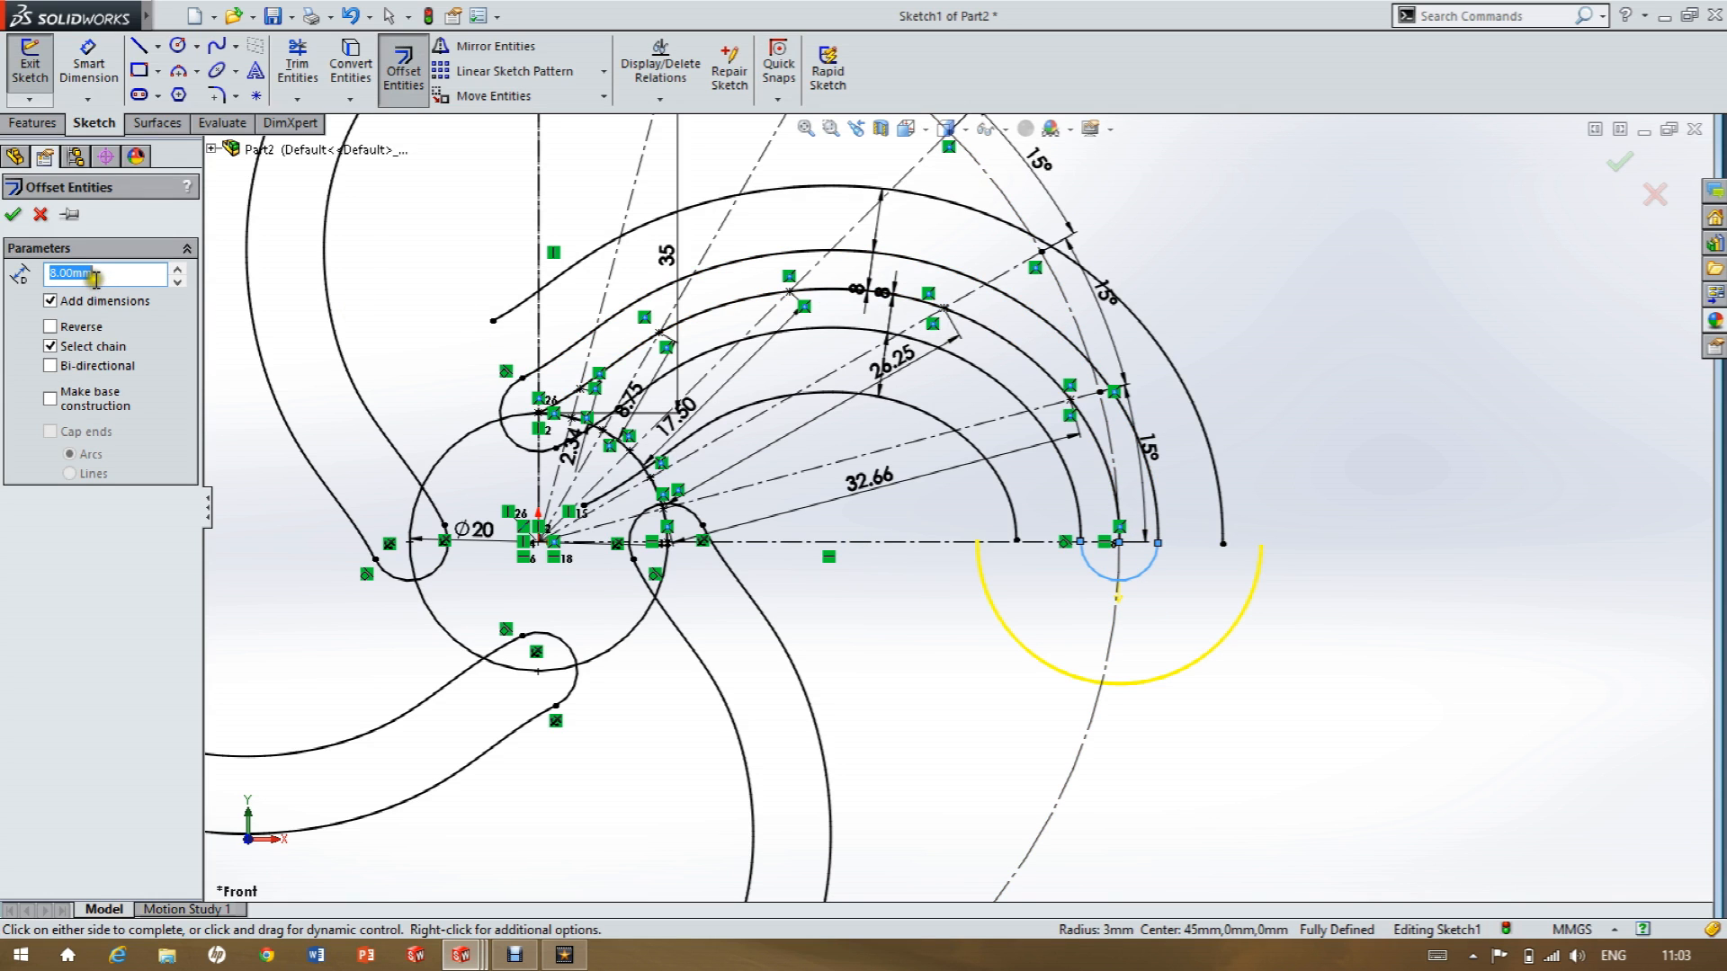
key(Return)
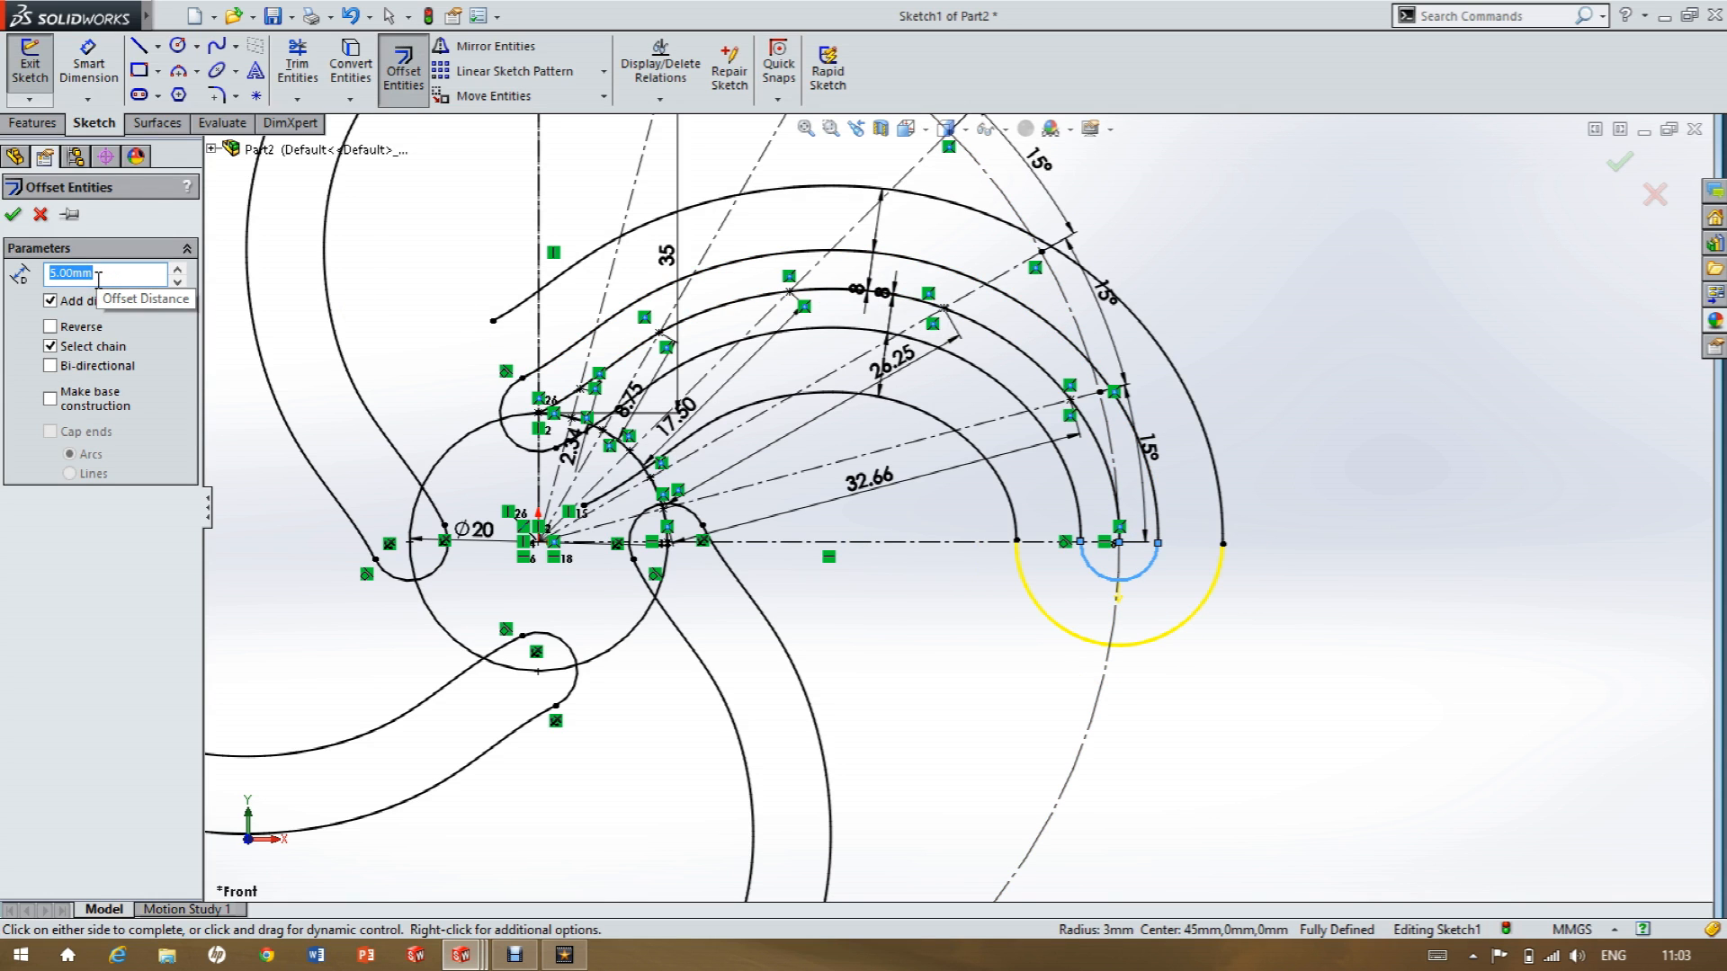
key(Return)
scroll(668, 463, up, 4)
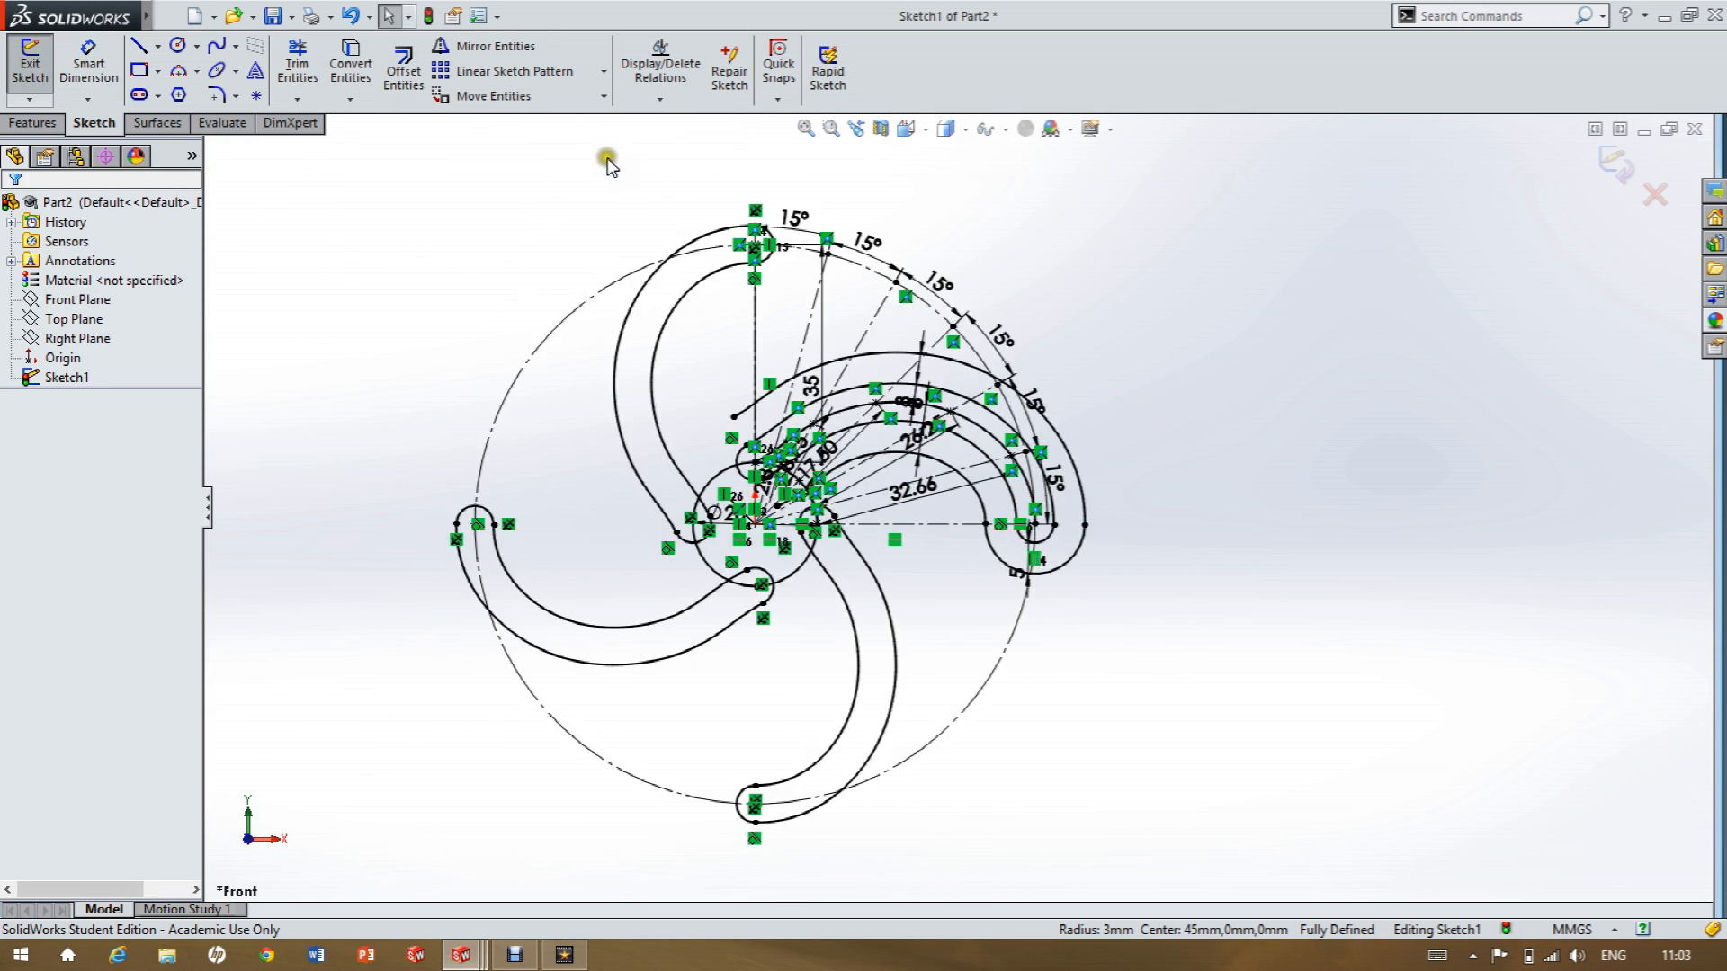
Offset the complete outlines of the upper slot and the left slot outward by 5 mm with dimensions added.
scroll(520, 157, down, 1)
click(393, 87)
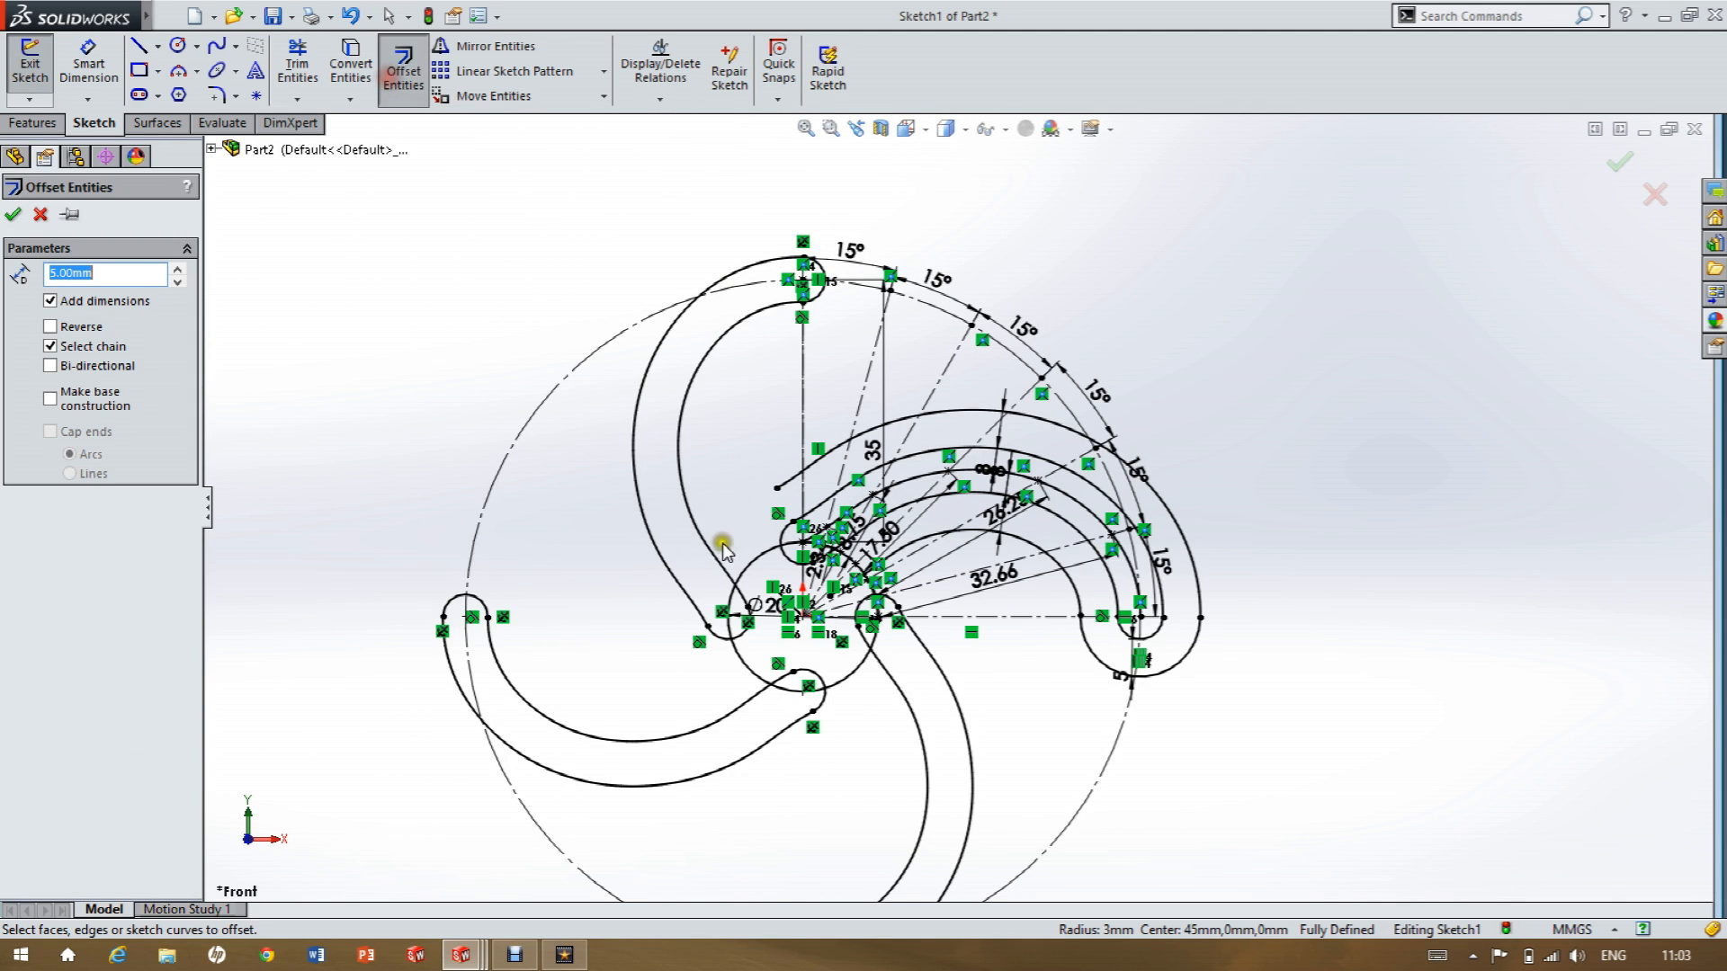
click(676, 450)
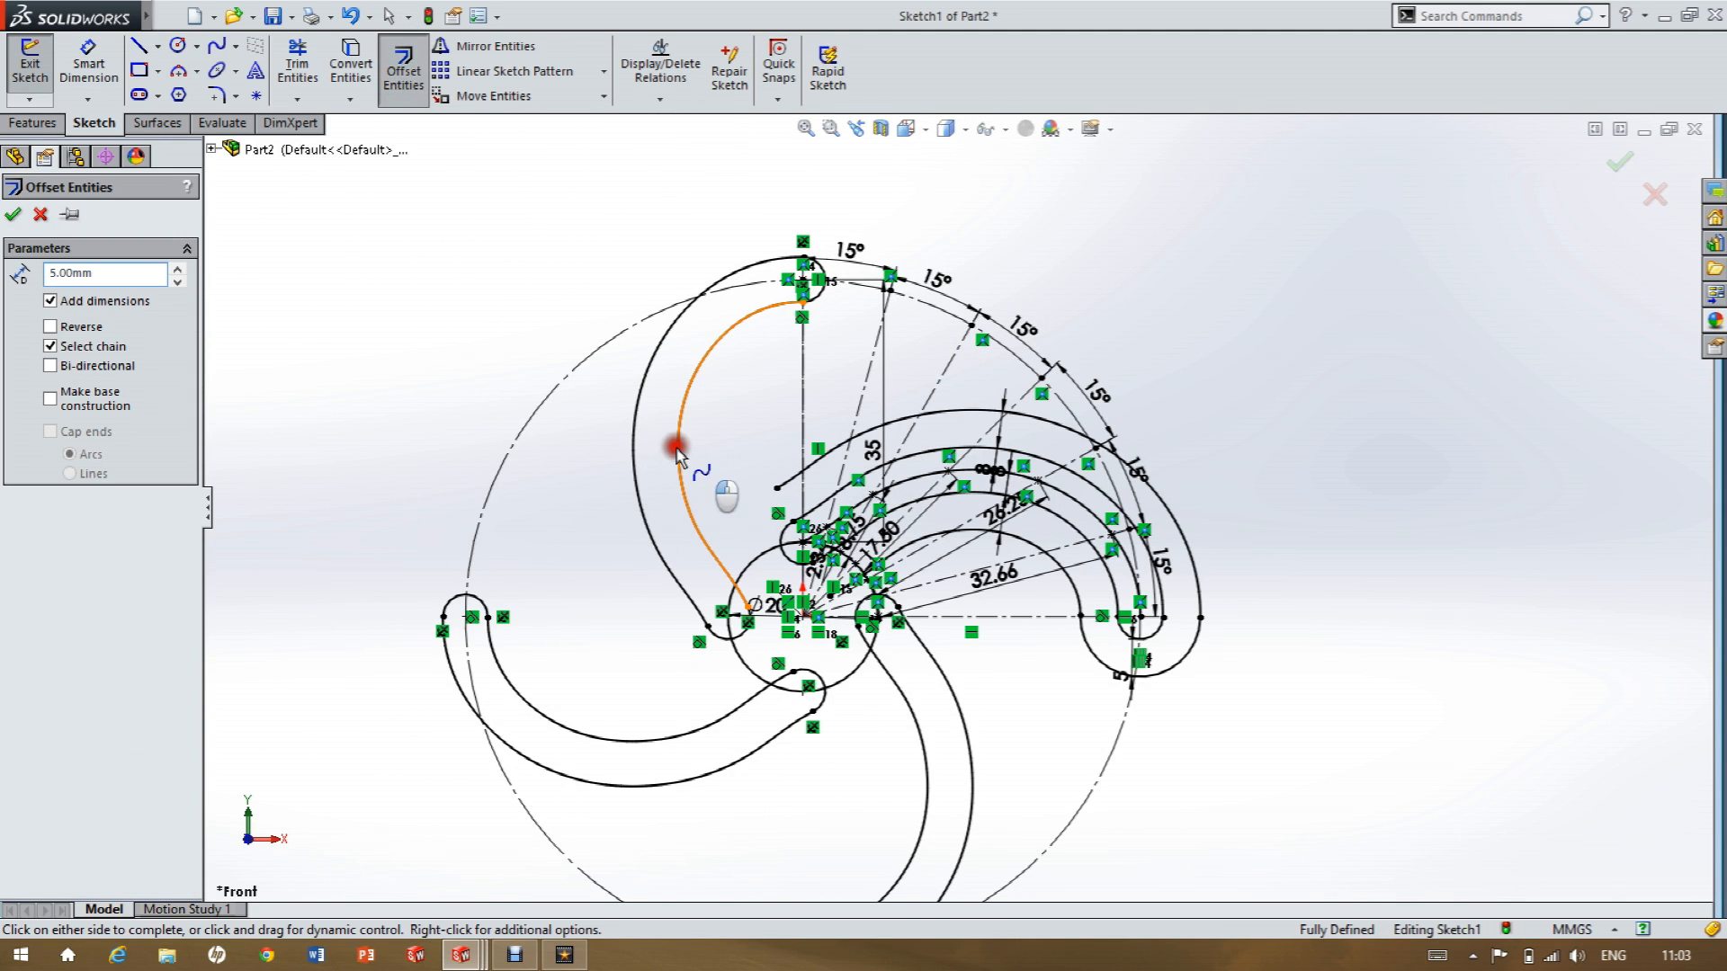
click(546, 485)
click(403, 72)
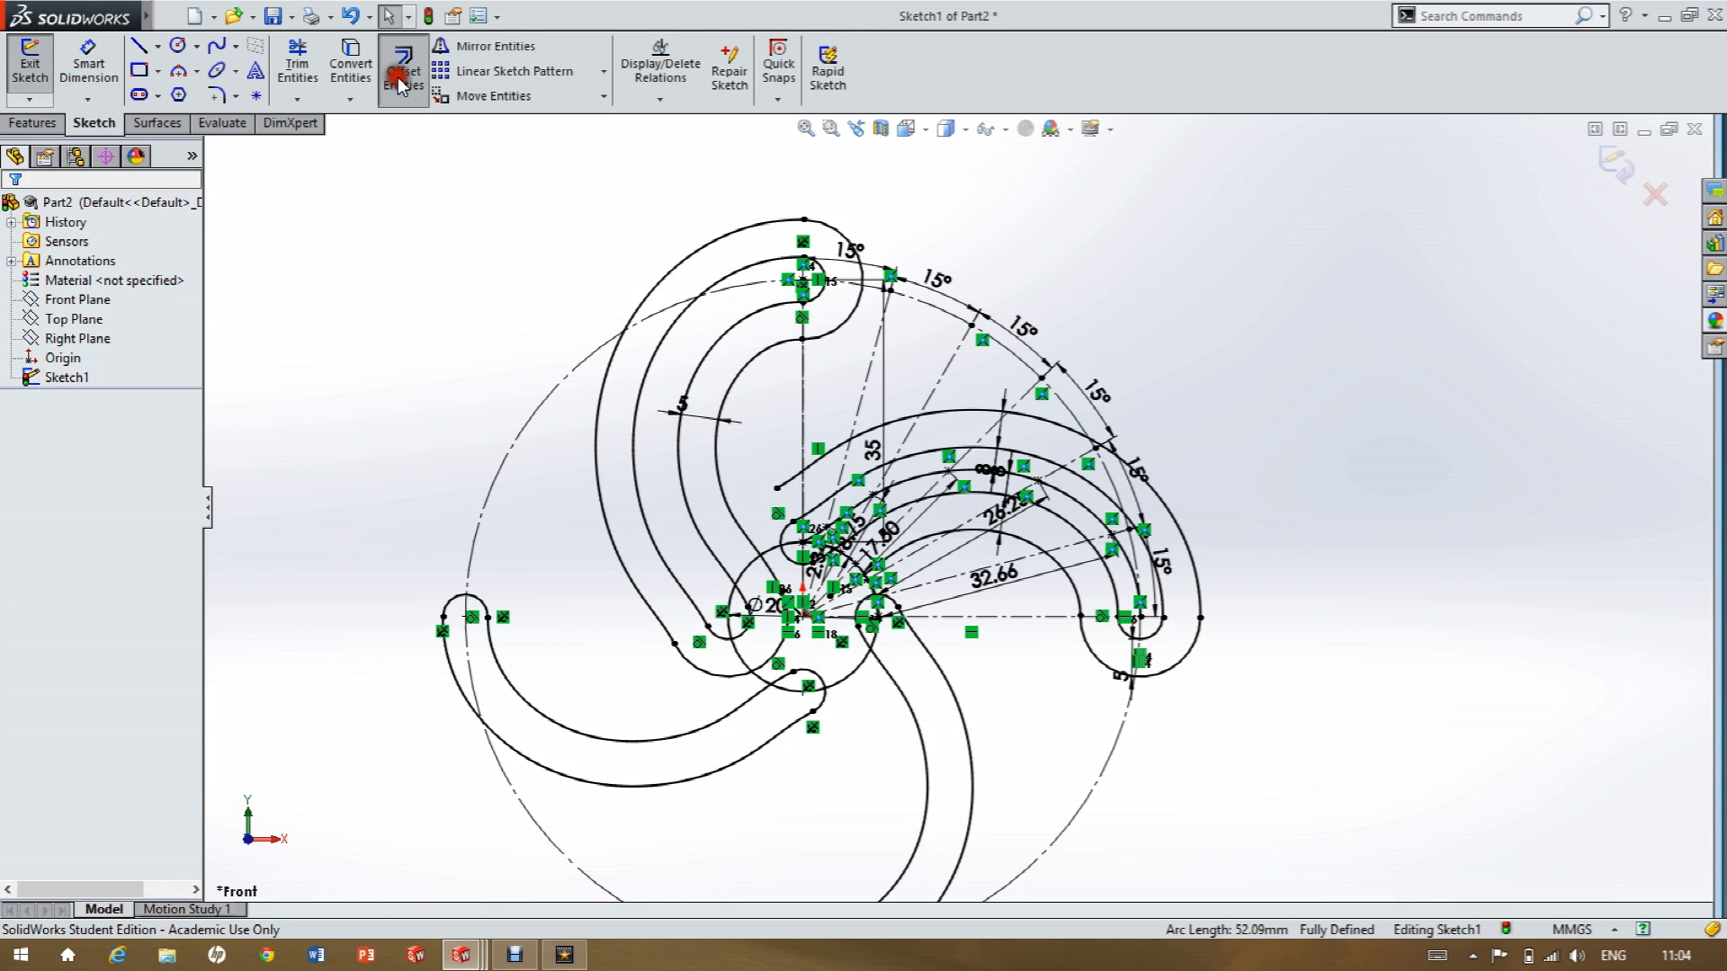
click(553, 728)
click(571, 587)
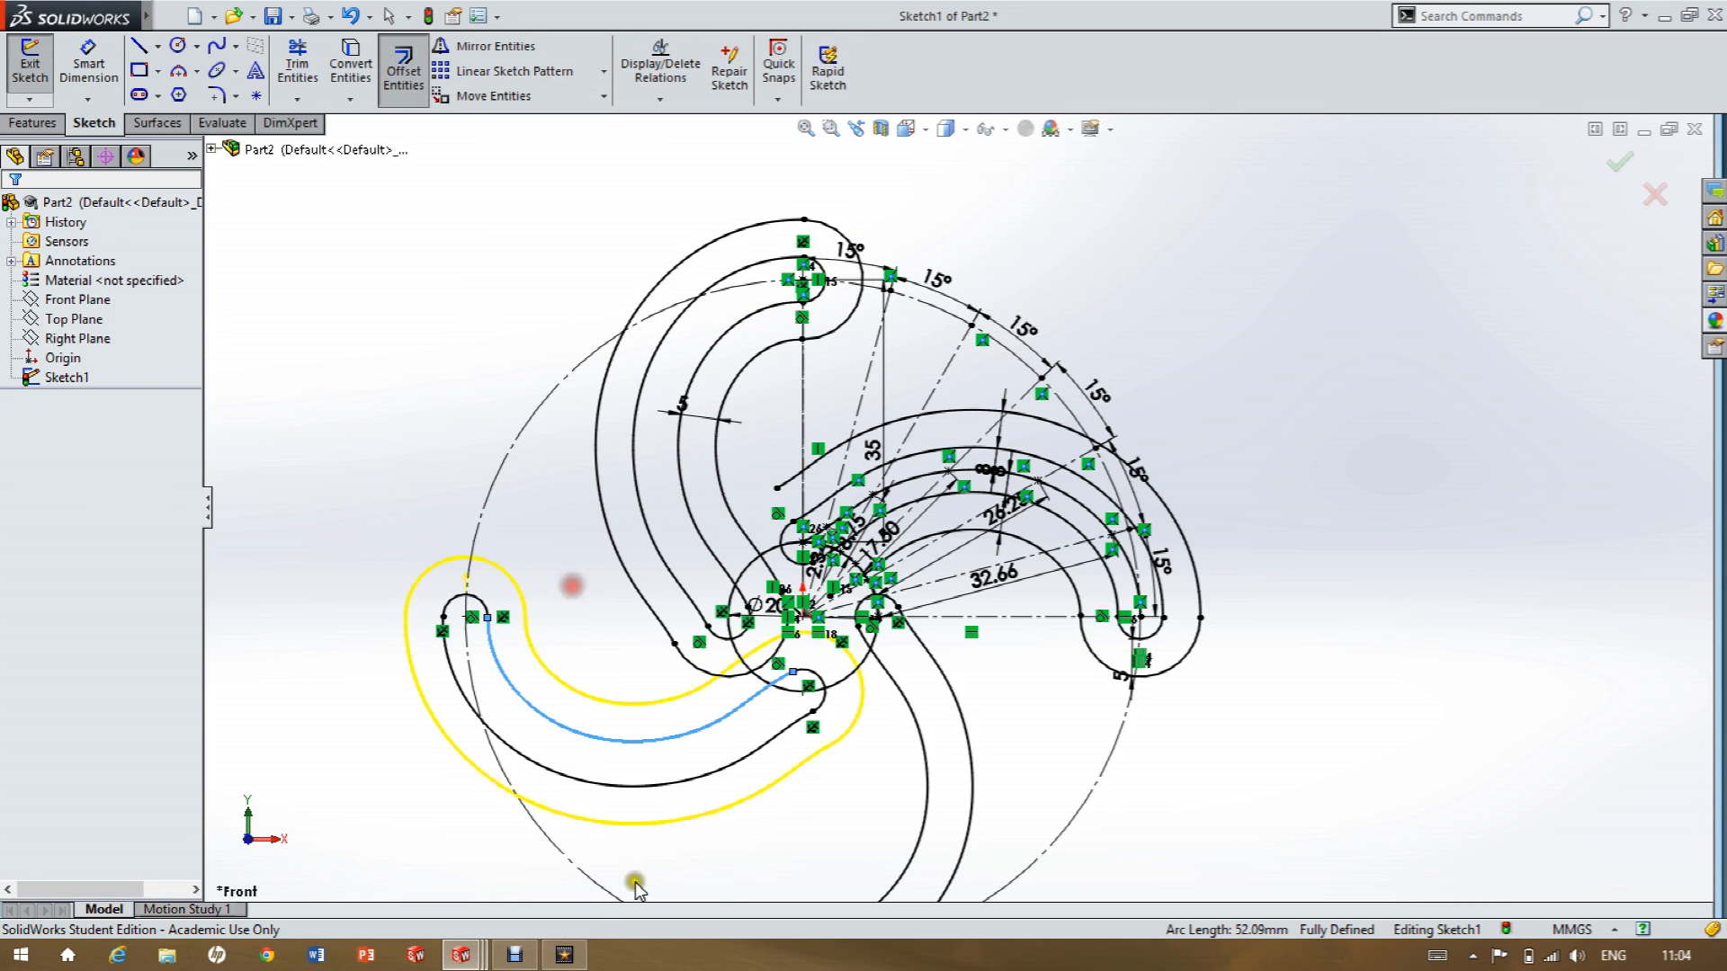
Offset the complete outline of the lower slot outward by 5 mm with dimensions added.
scroll(840, 898, up, 2)
scroll(846, 895, down, 2)
click(403, 72)
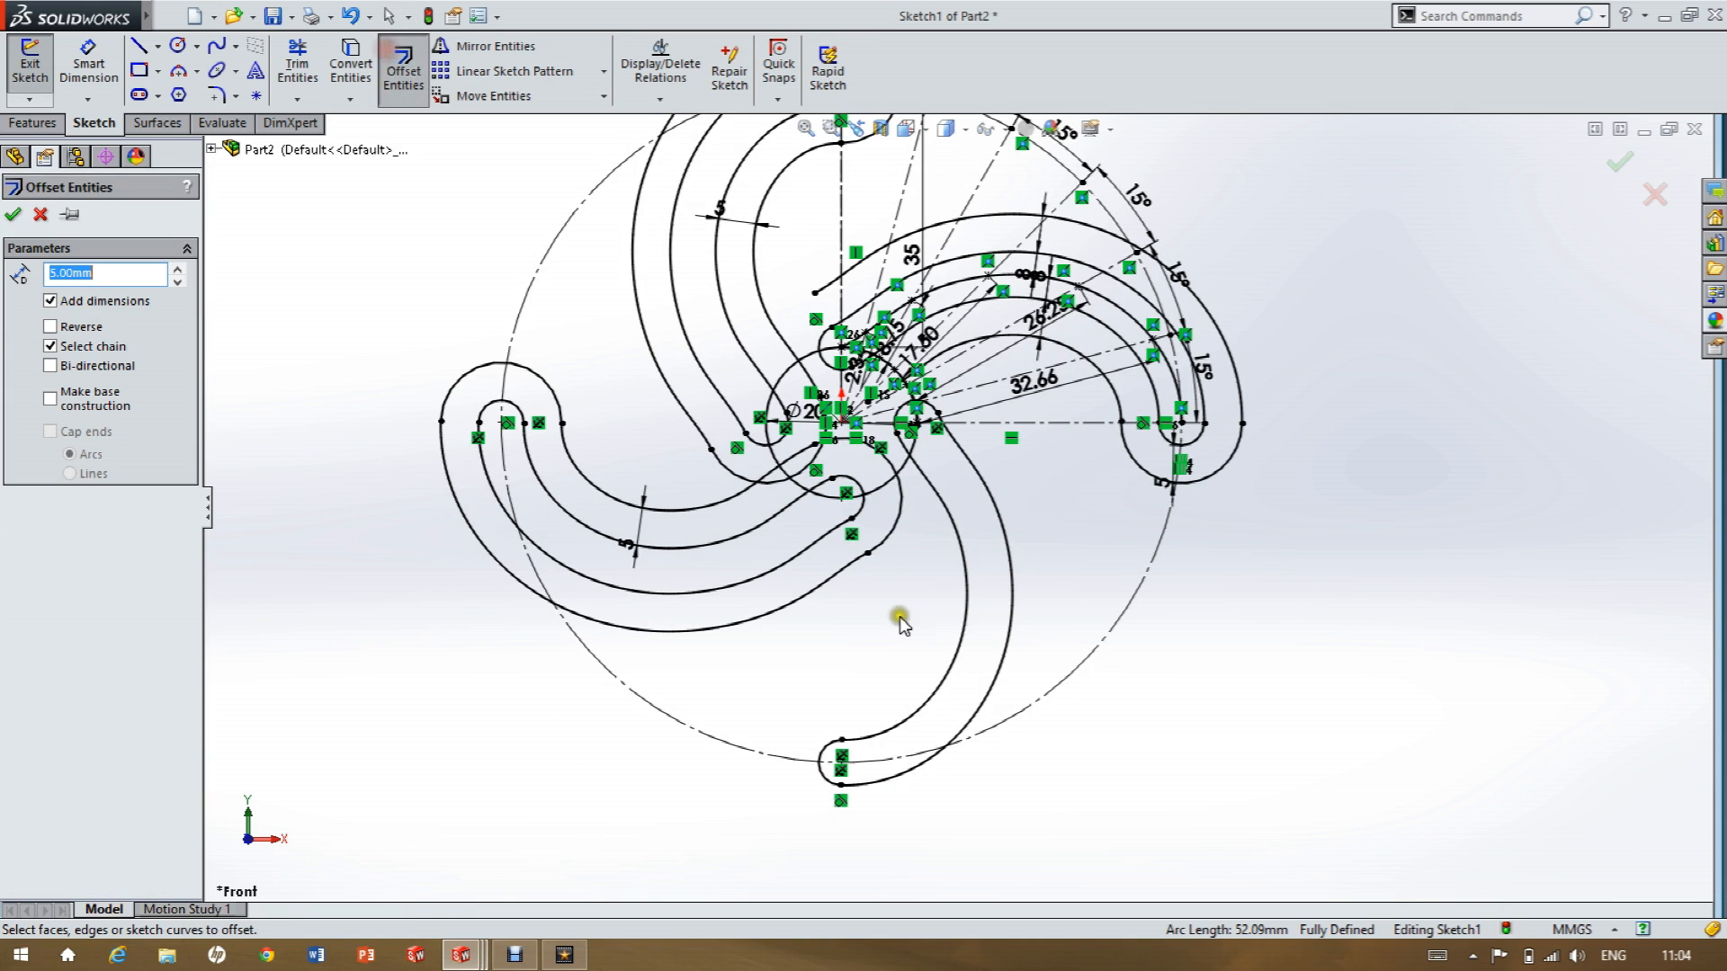
click(957, 650)
click(877, 652)
Delete the three offset arcs that wrap the hub ends of the upper, left and lower slots.
scroll(837, 310, down, 2)
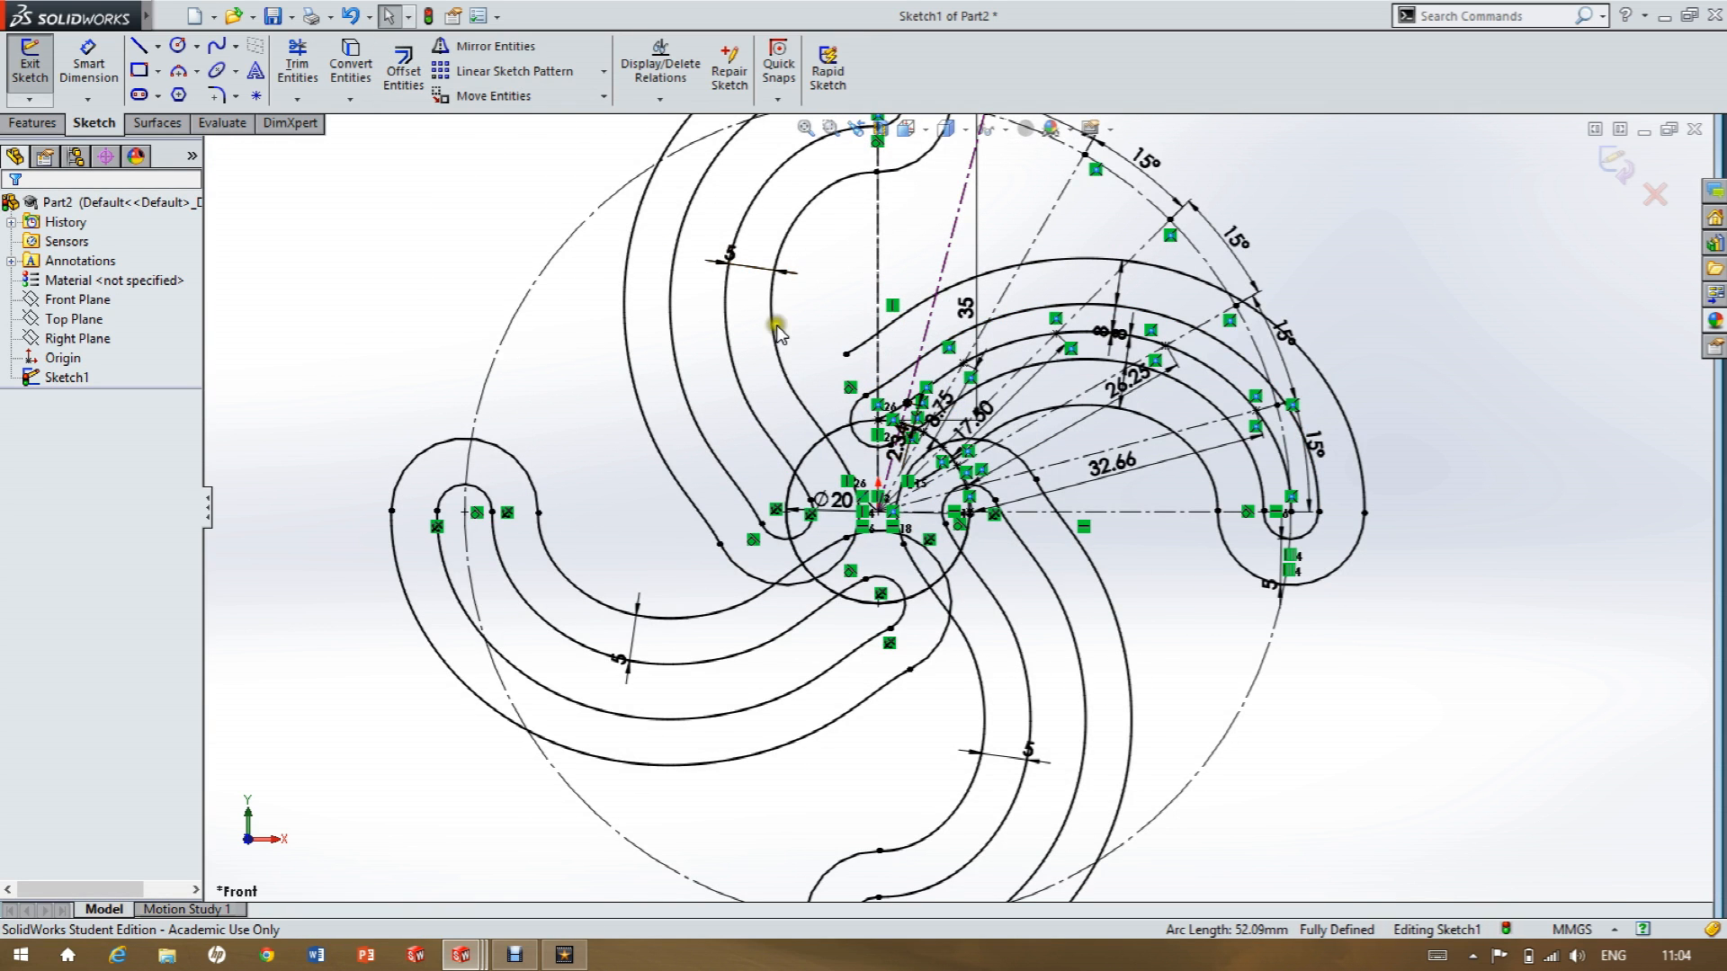
click(849, 557)
ctrl+click(928, 654)
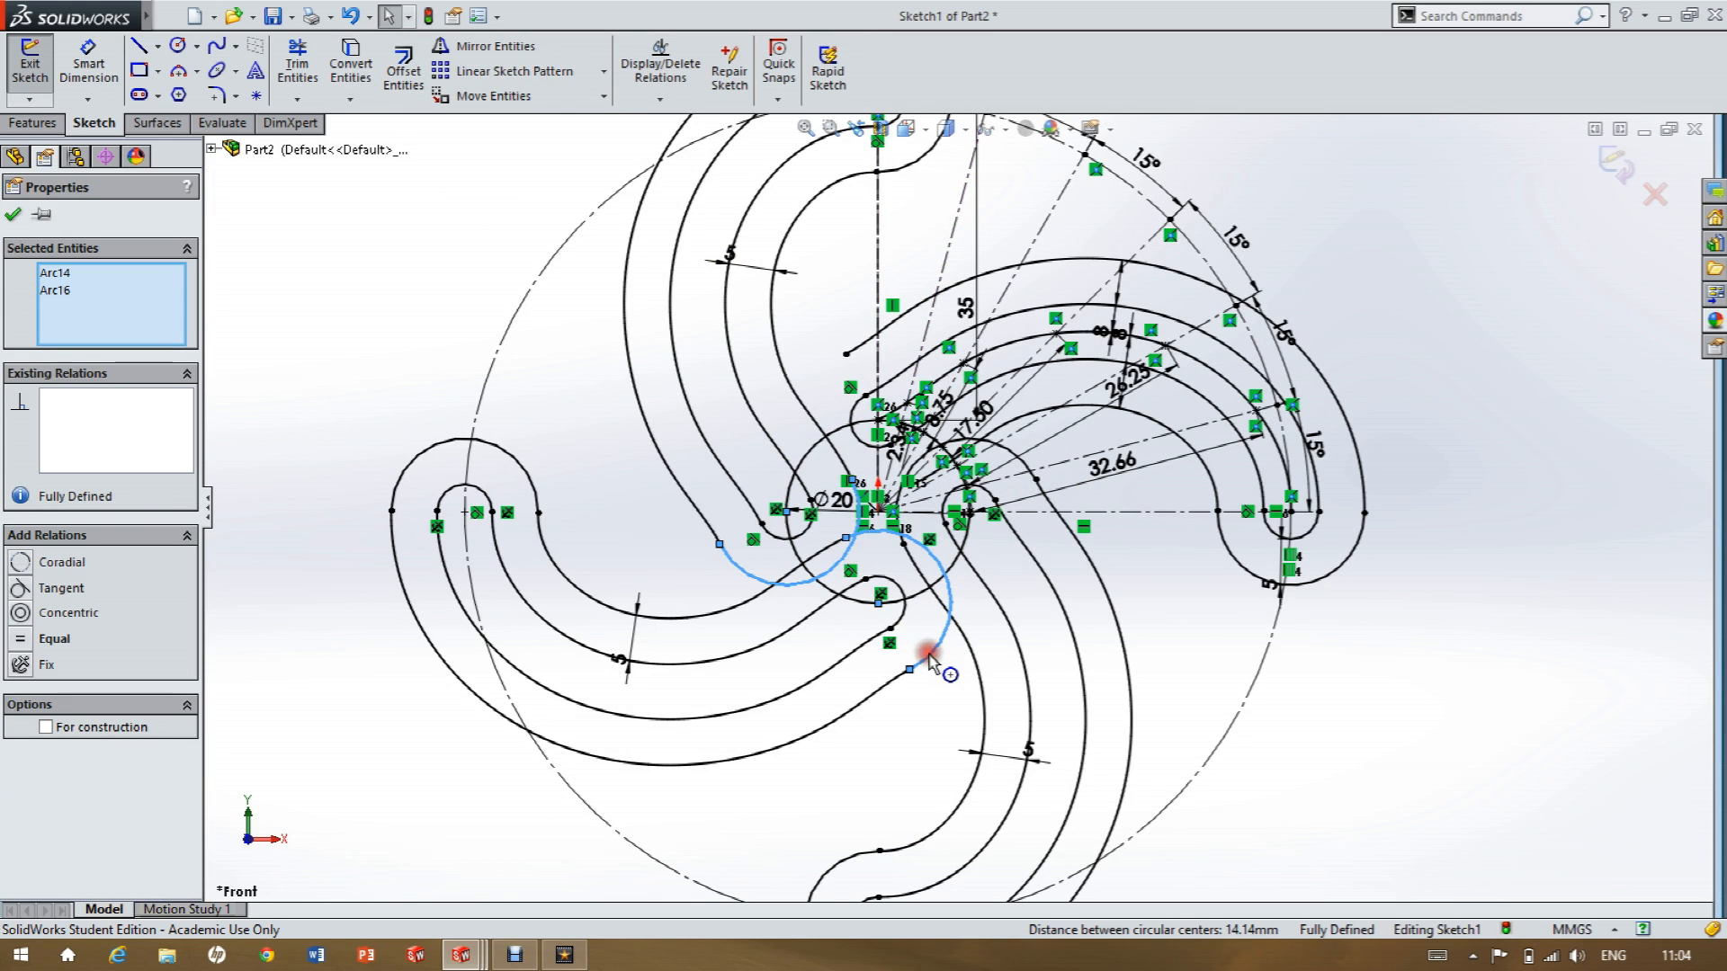
ctrl+click(1013, 457)
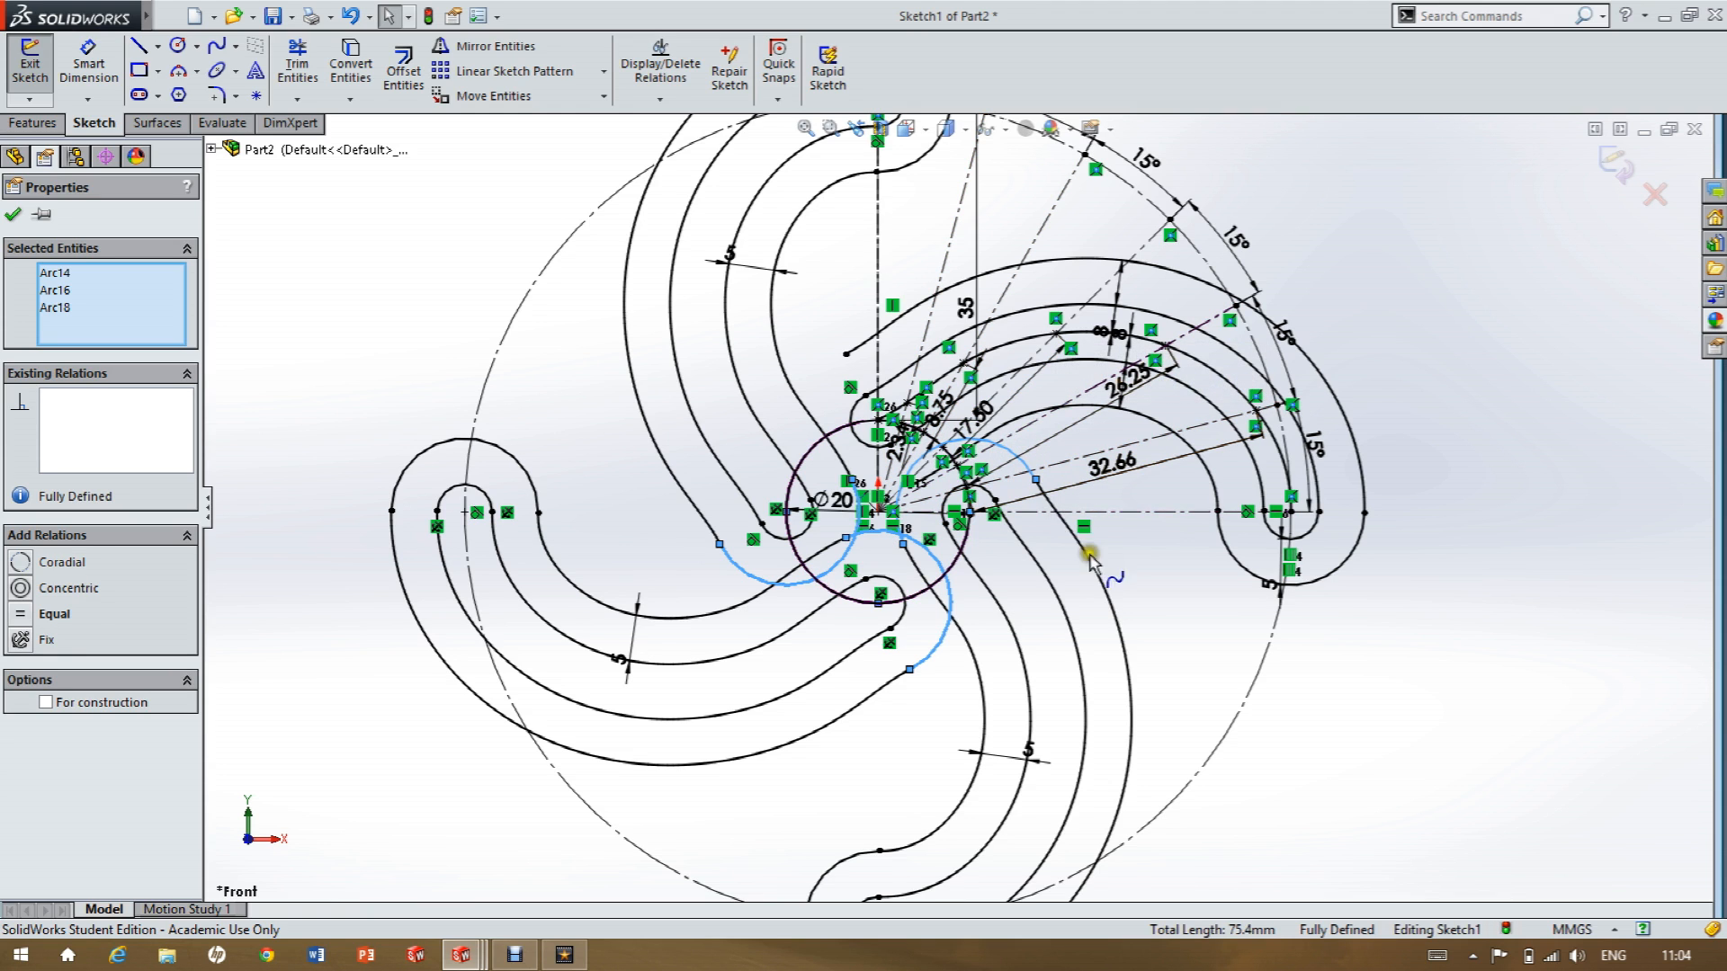
key(Delete)
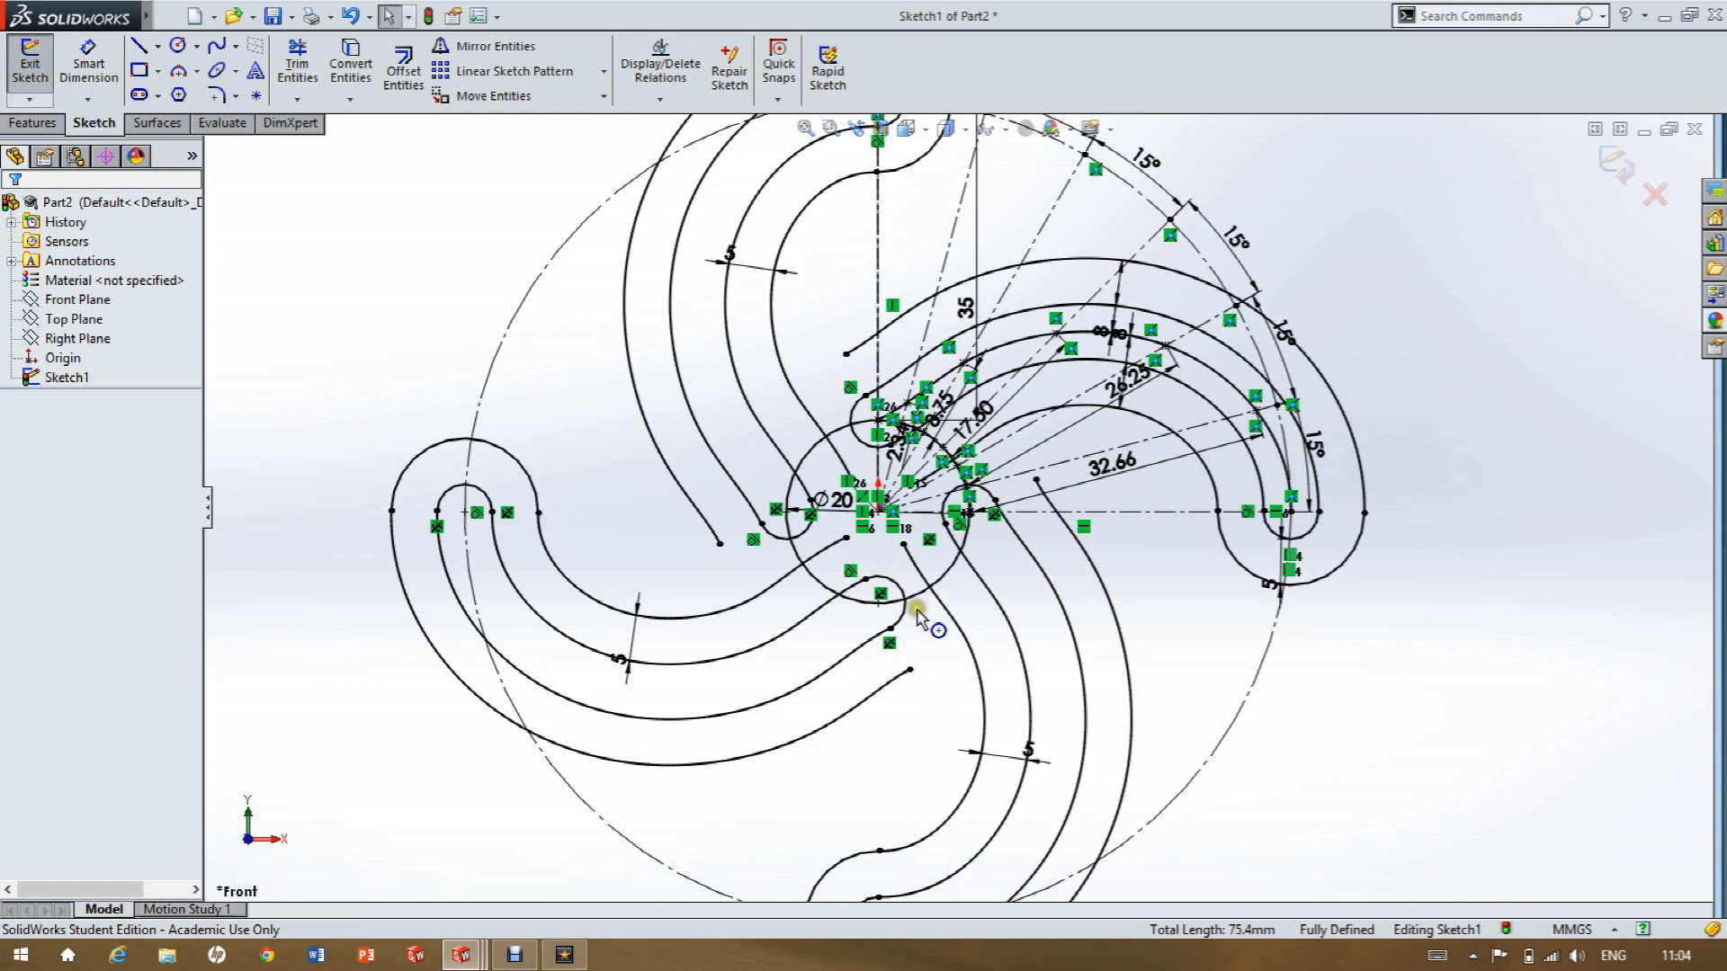
click(720, 544)
drag(750, 600, 748, 589)
drag(847, 538, 753, 564)
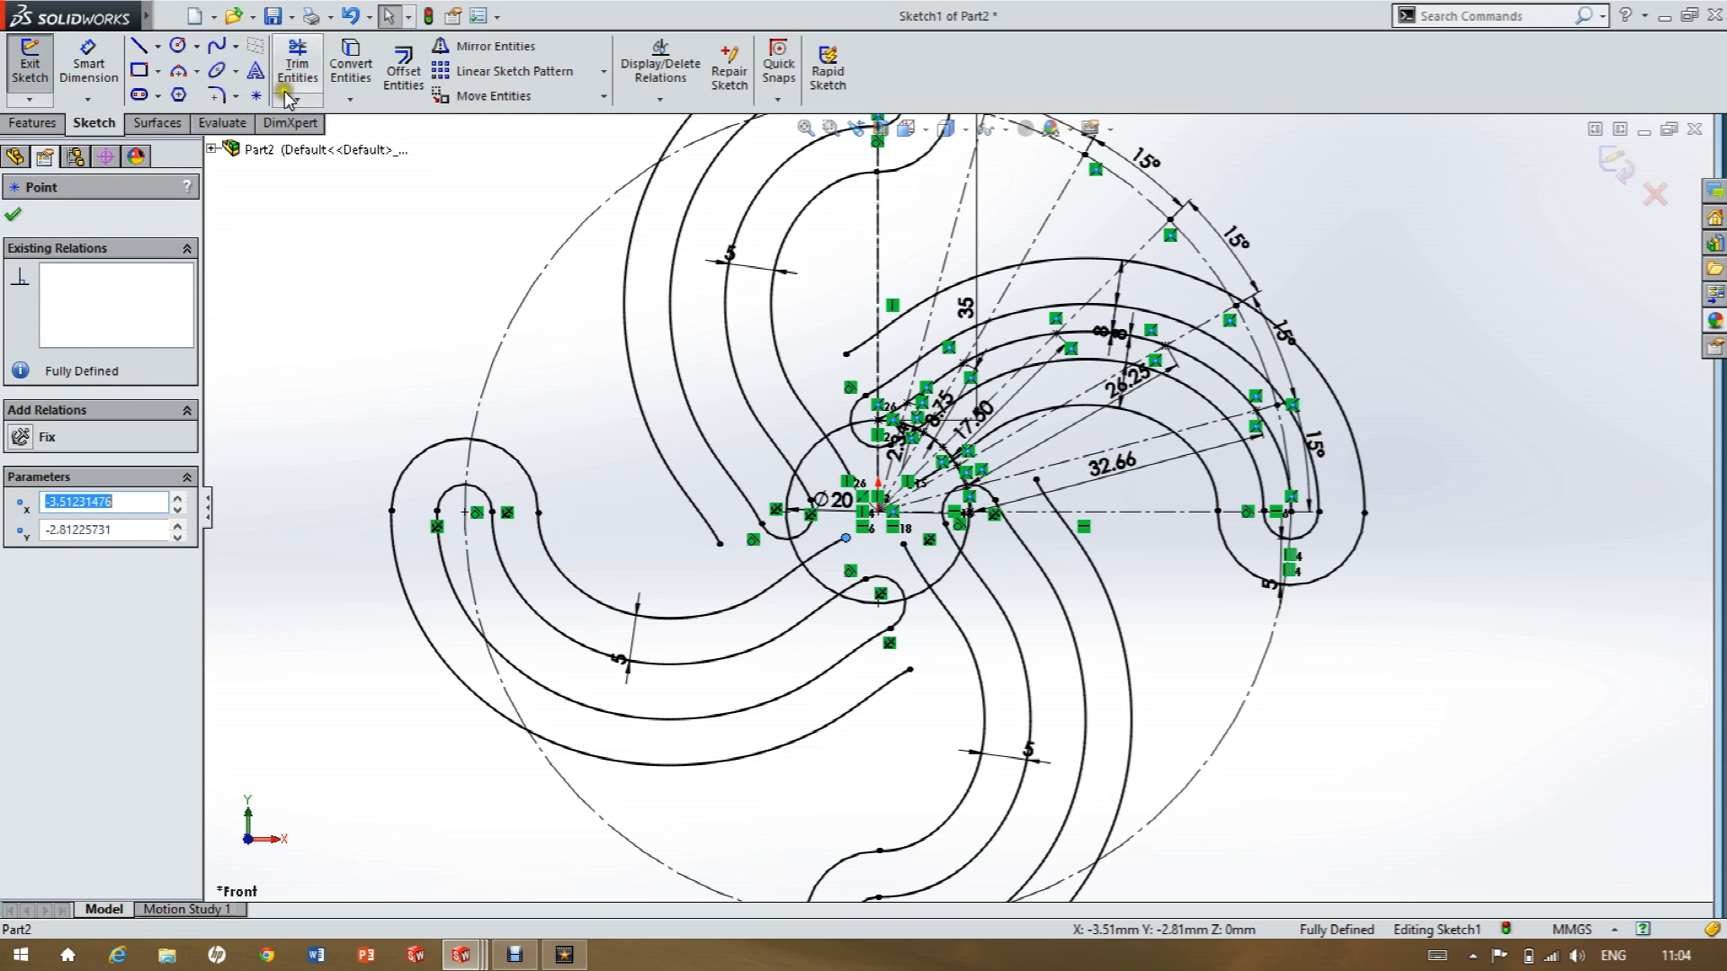
Draw a three-point arc of about 6 mm radius from the upper arm's outer curve end to the left arm's inner curve.
click(175, 74)
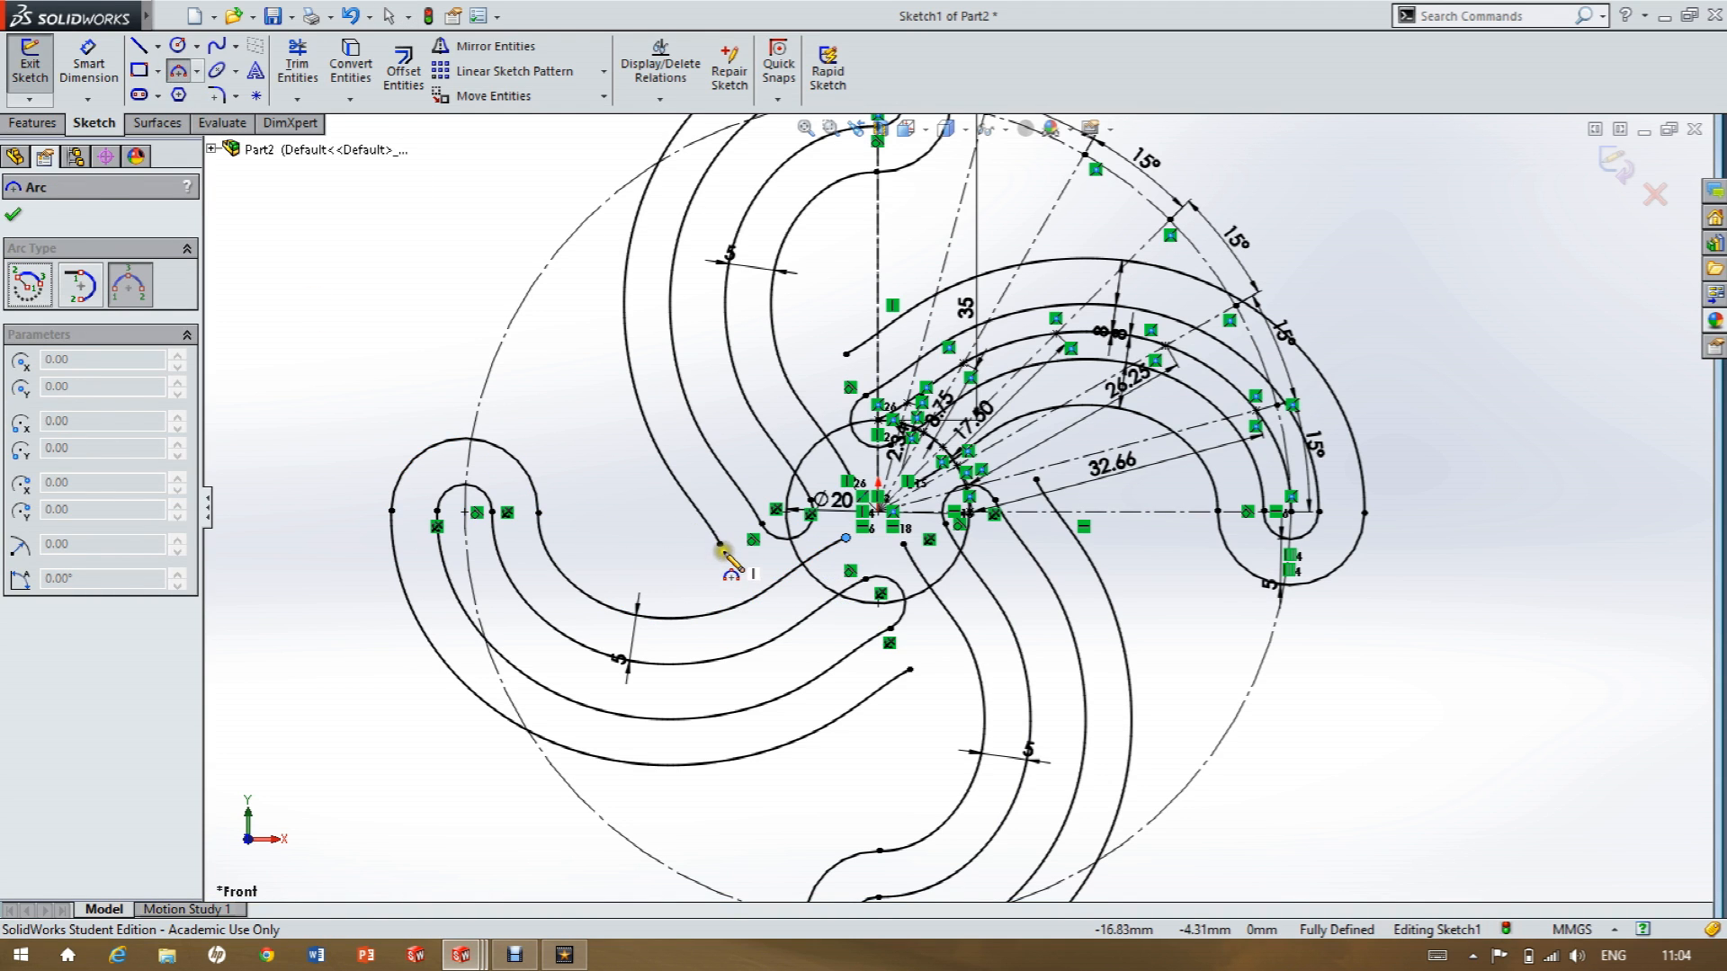
click(720, 543)
click(695, 617)
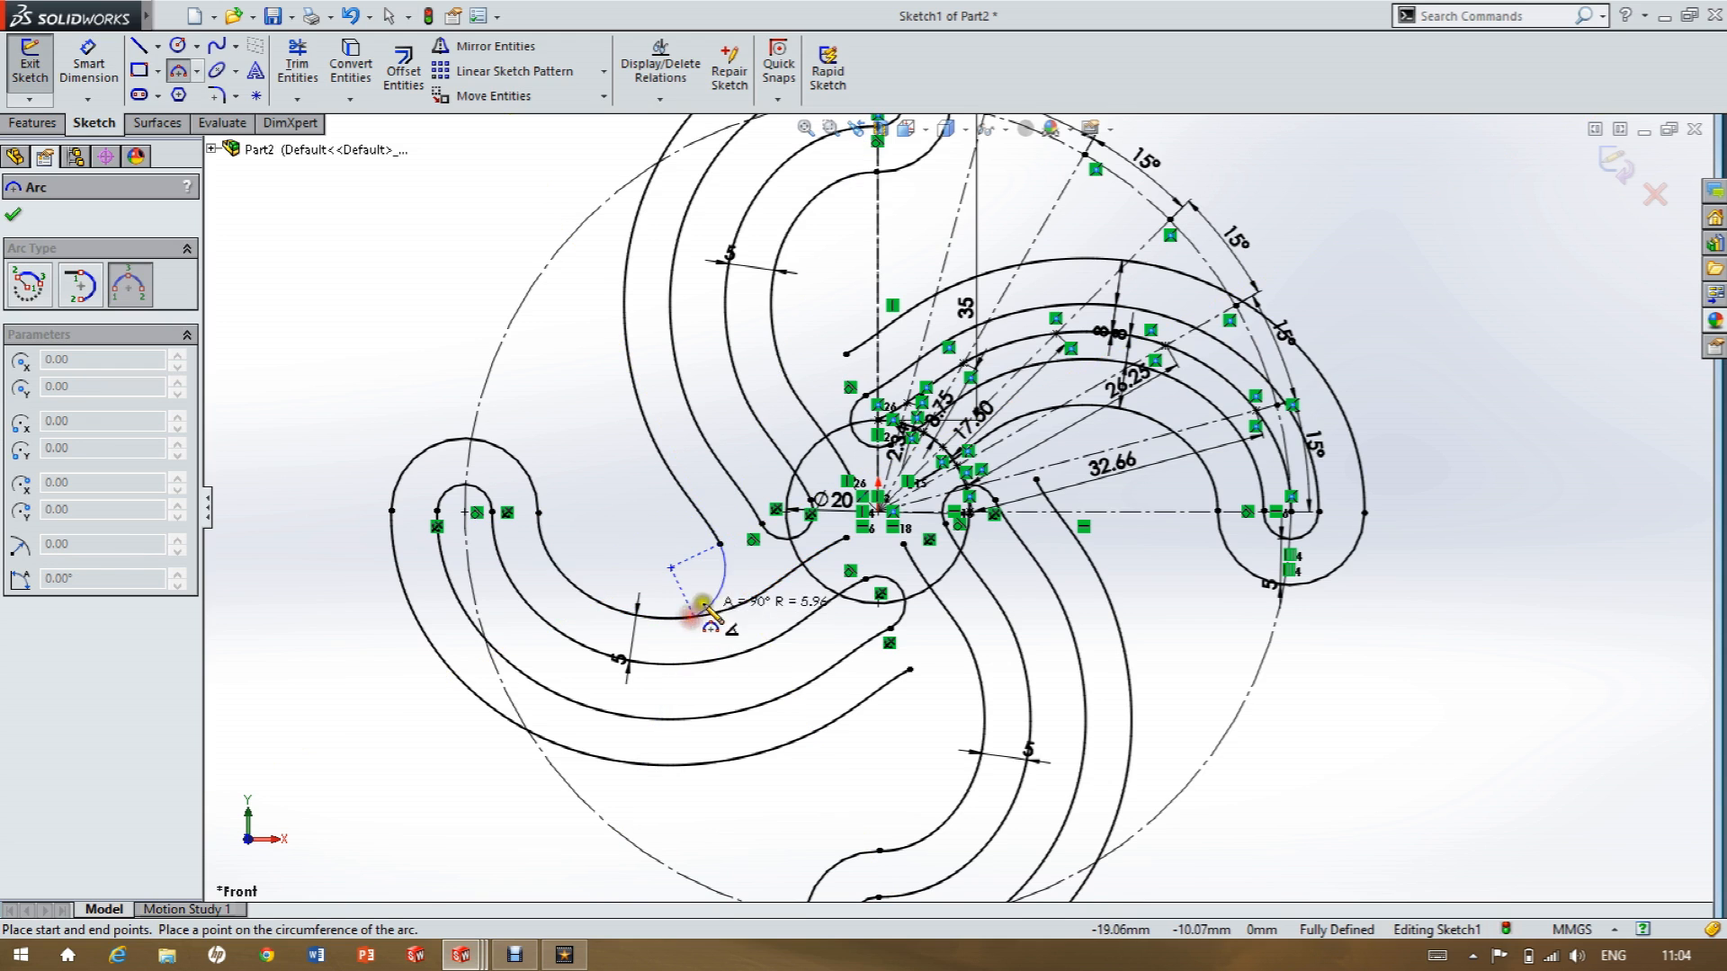
click(726, 585)
key(Escape)
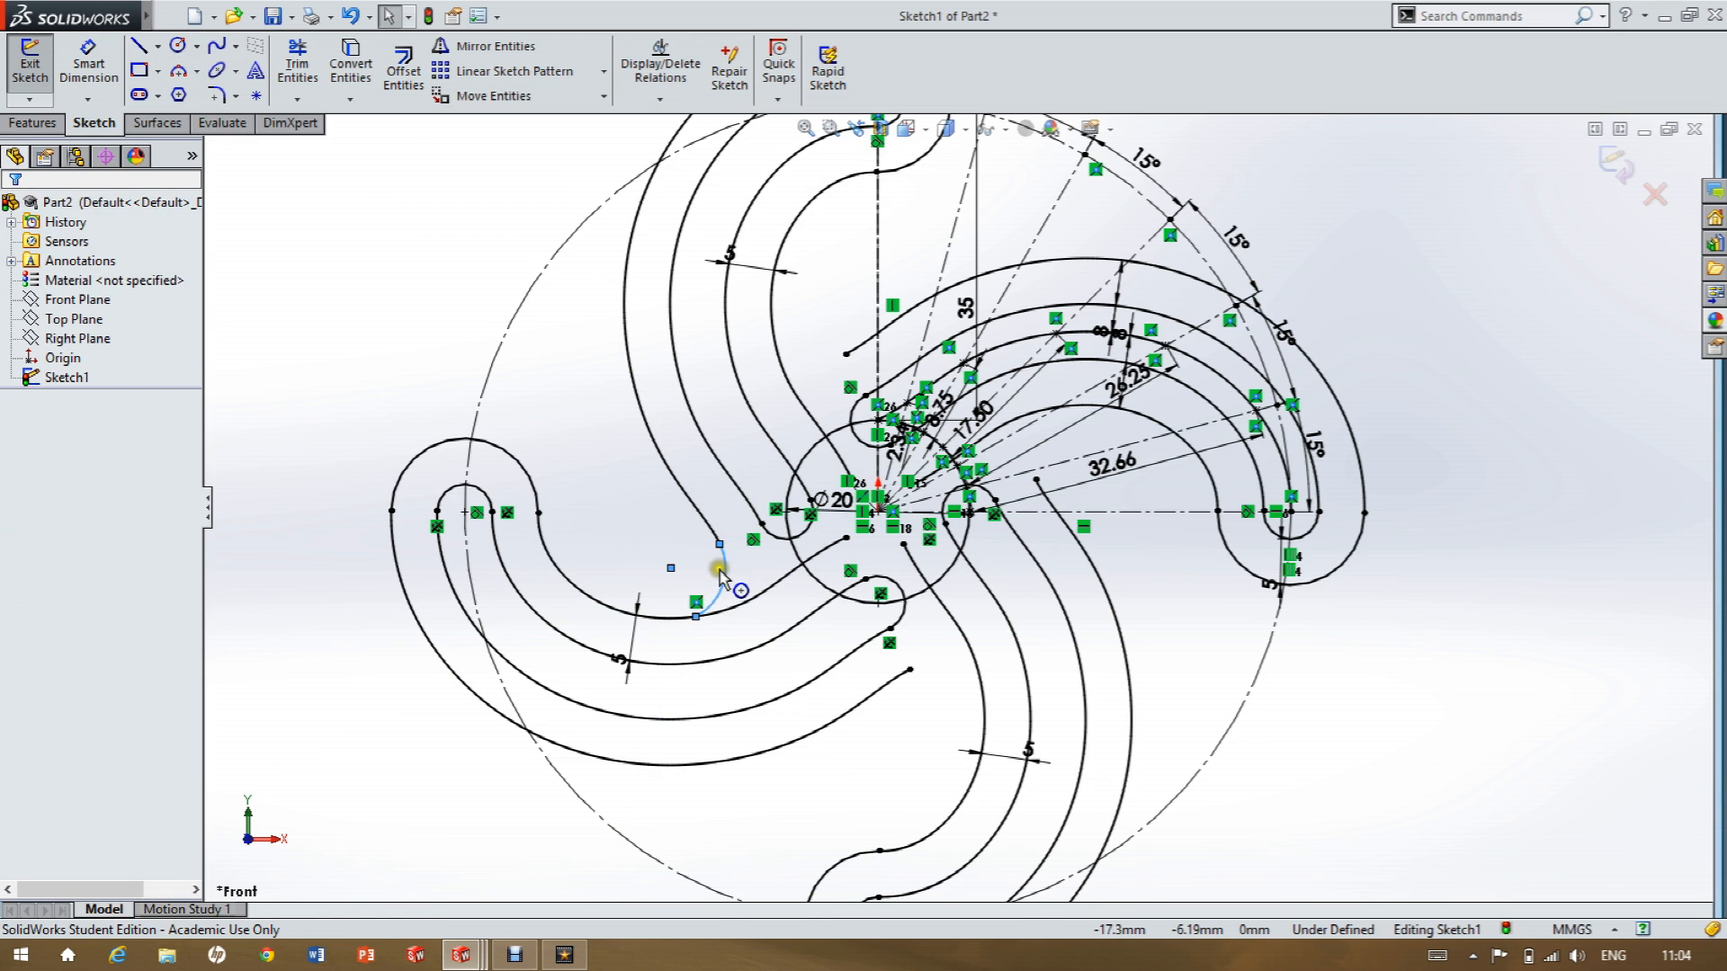
Make the connecting arc tangent to both the upper arm's outer curve and the left arm's inner curve.
click(722, 570)
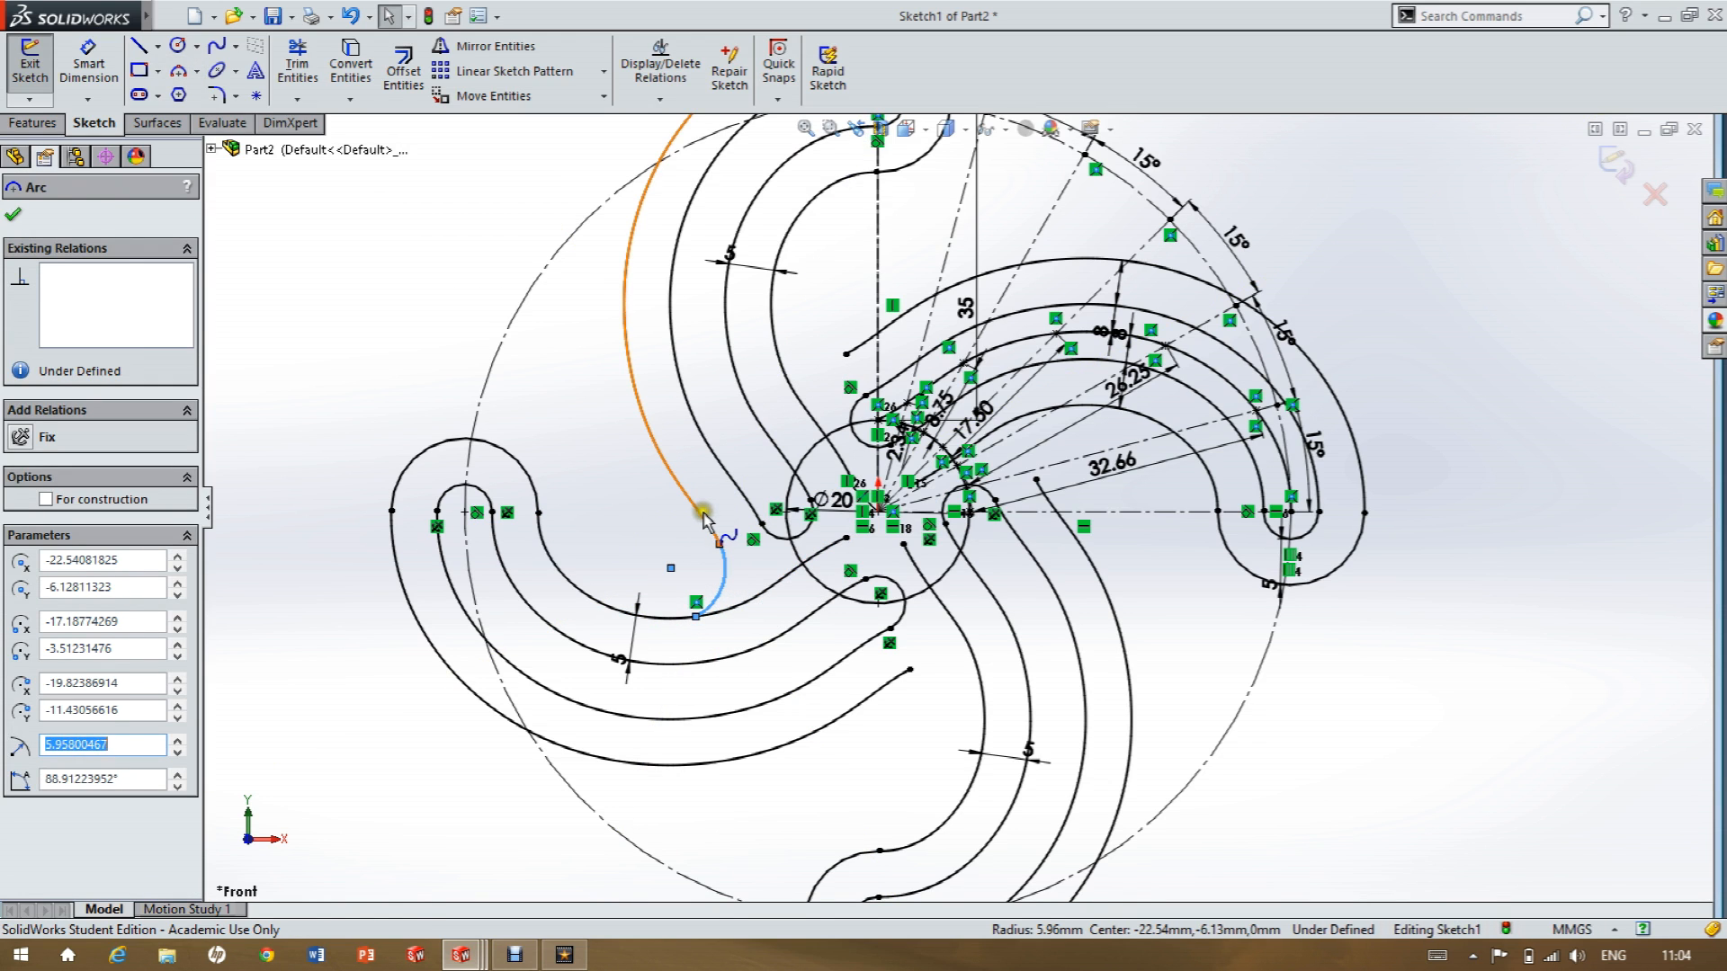
ctrl+click(698, 502)
click(767, 420)
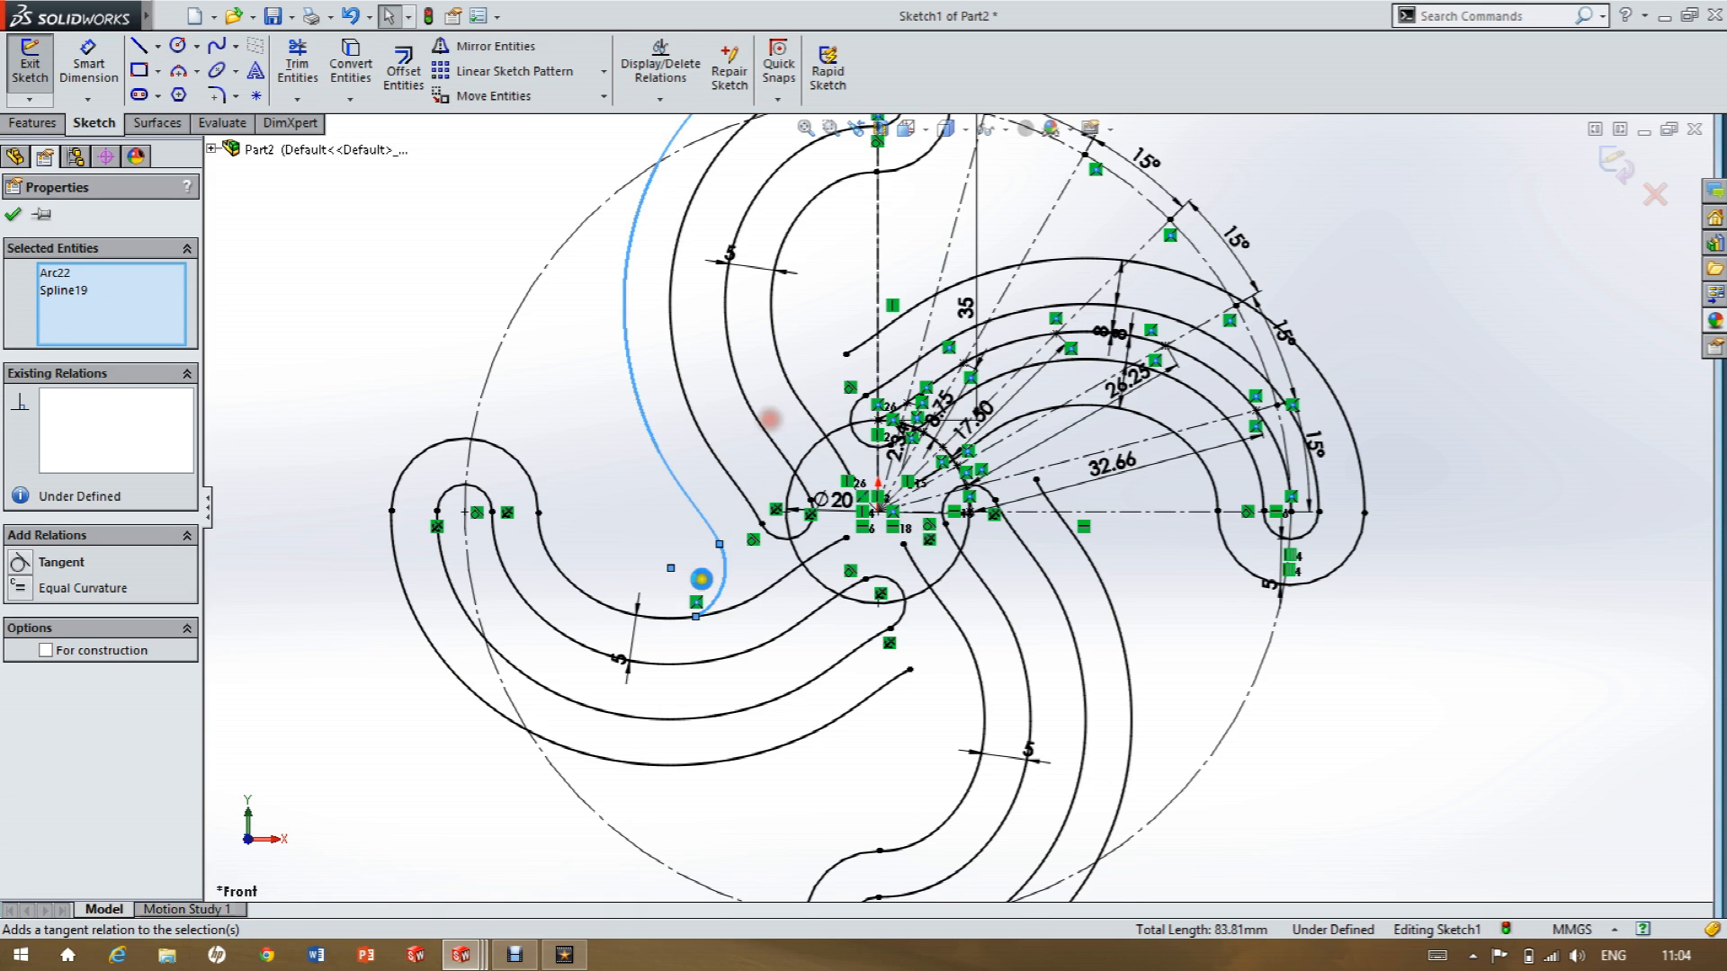
click(674, 614)
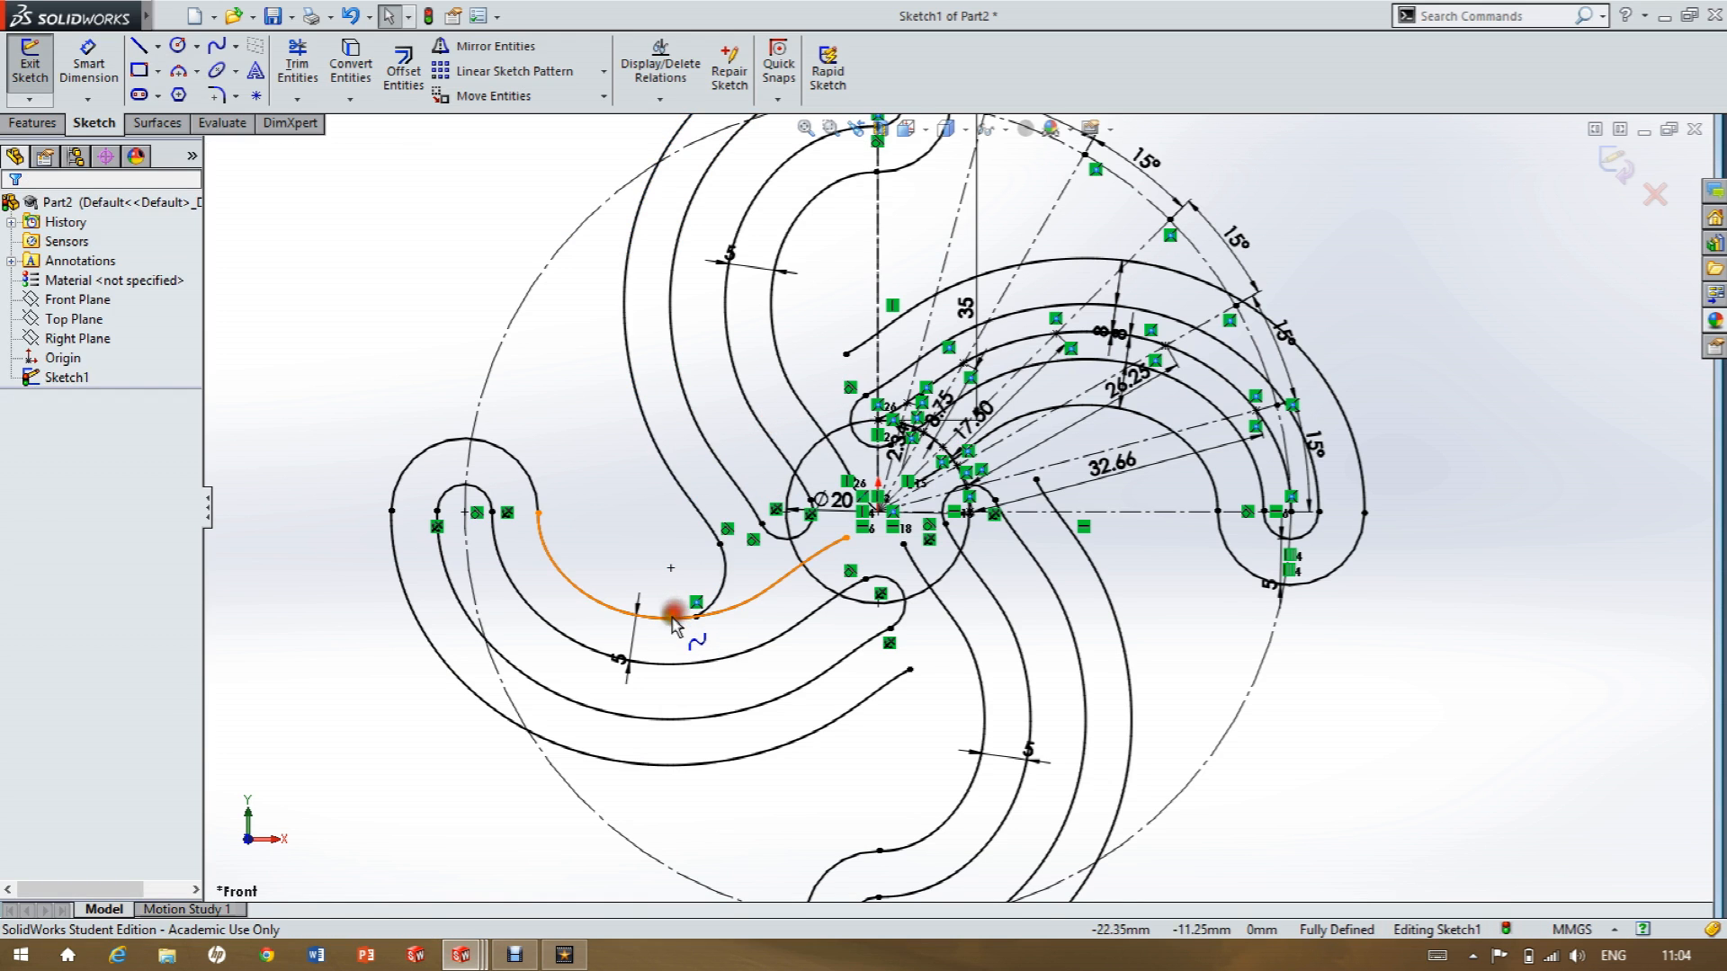
click(718, 591)
ctrl+click(748, 598)
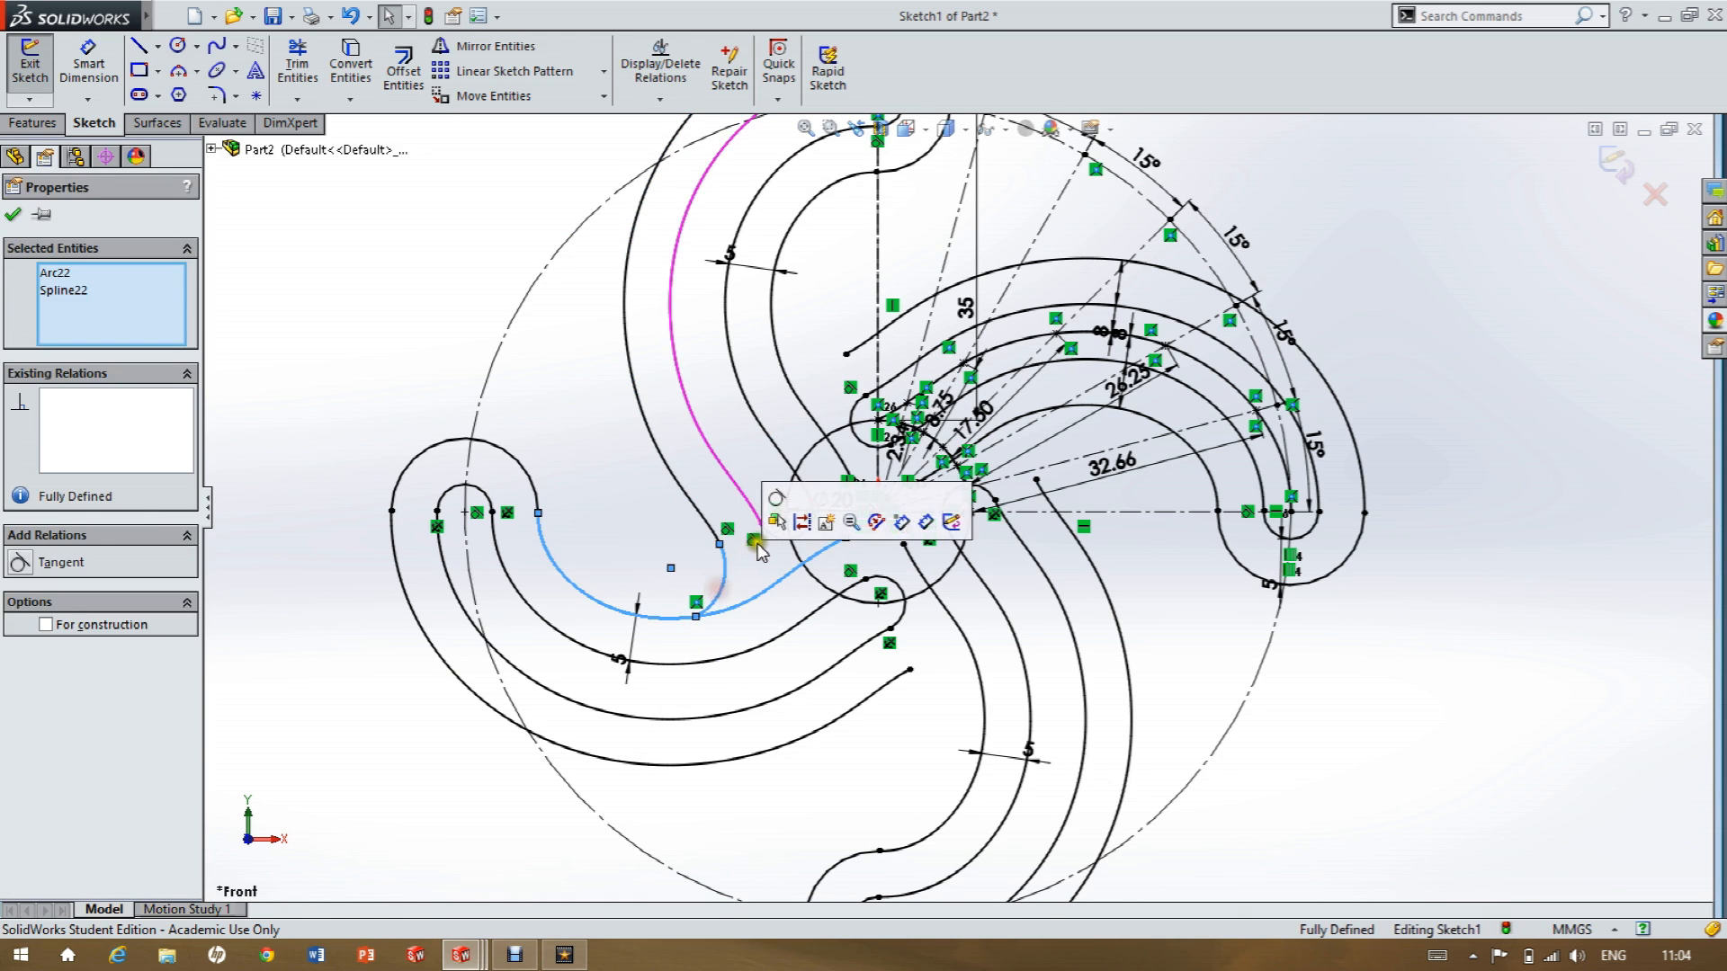
click(756, 640)
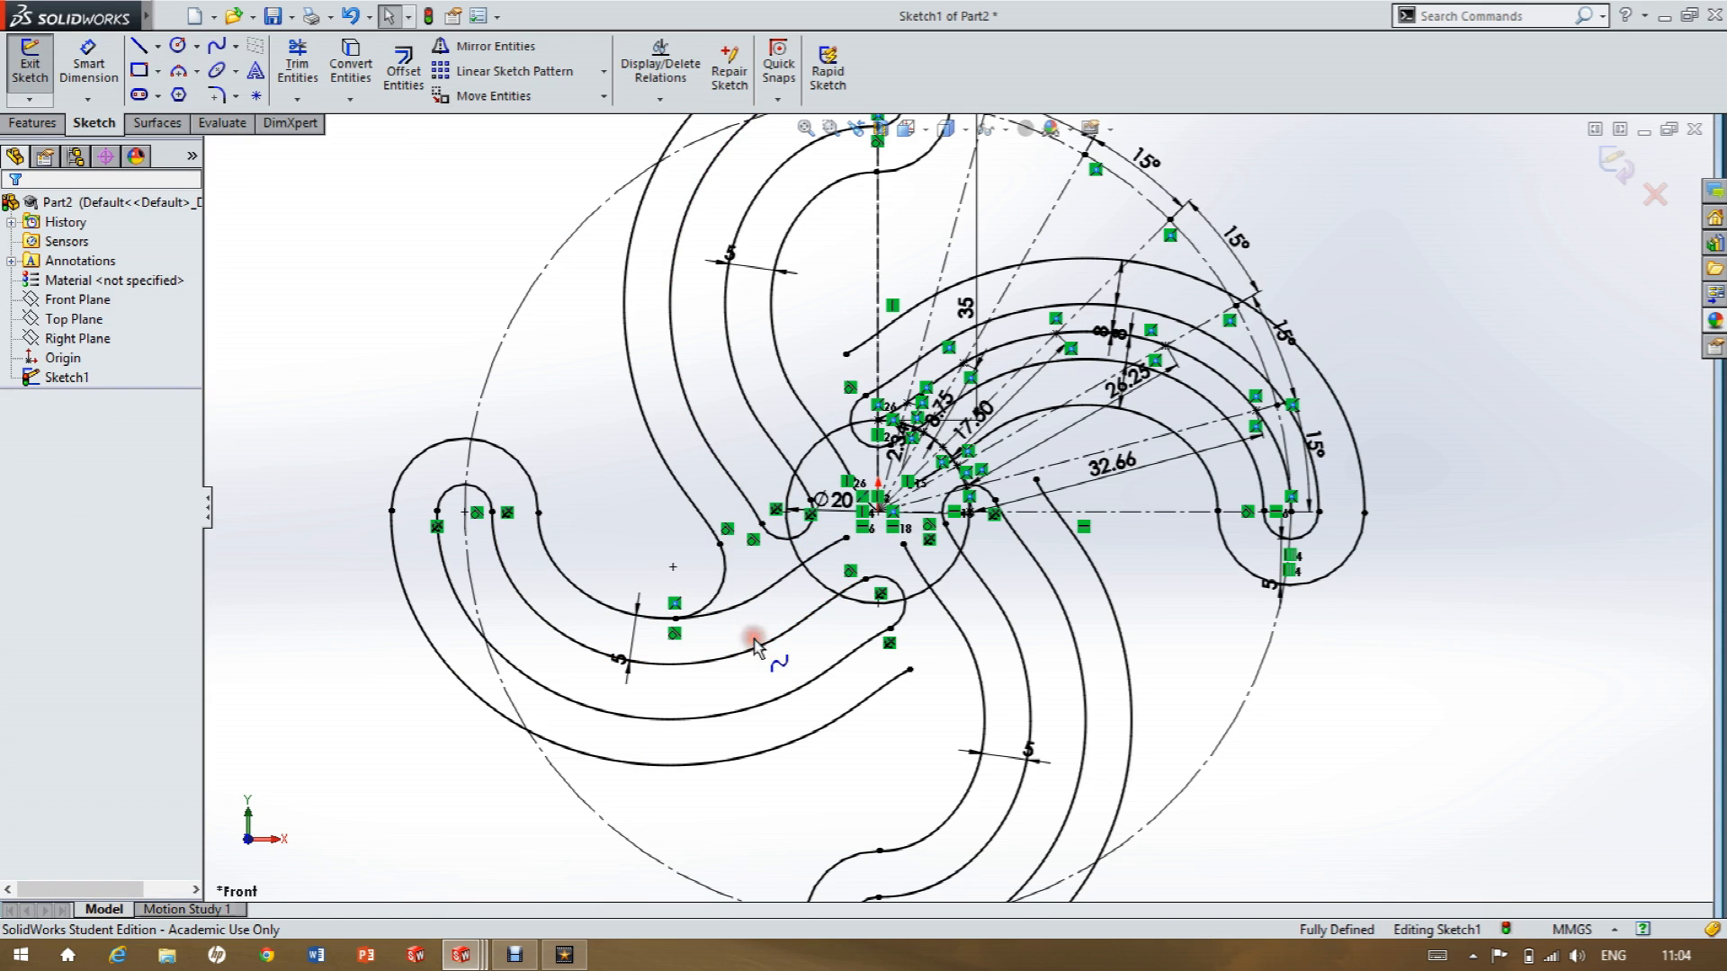
Draw a three-point arc of about 4 mm radius from the left arm's outer curve end to the lower arm's inner curve.
click(181, 73)
click(909, 670)
click(976, 675)
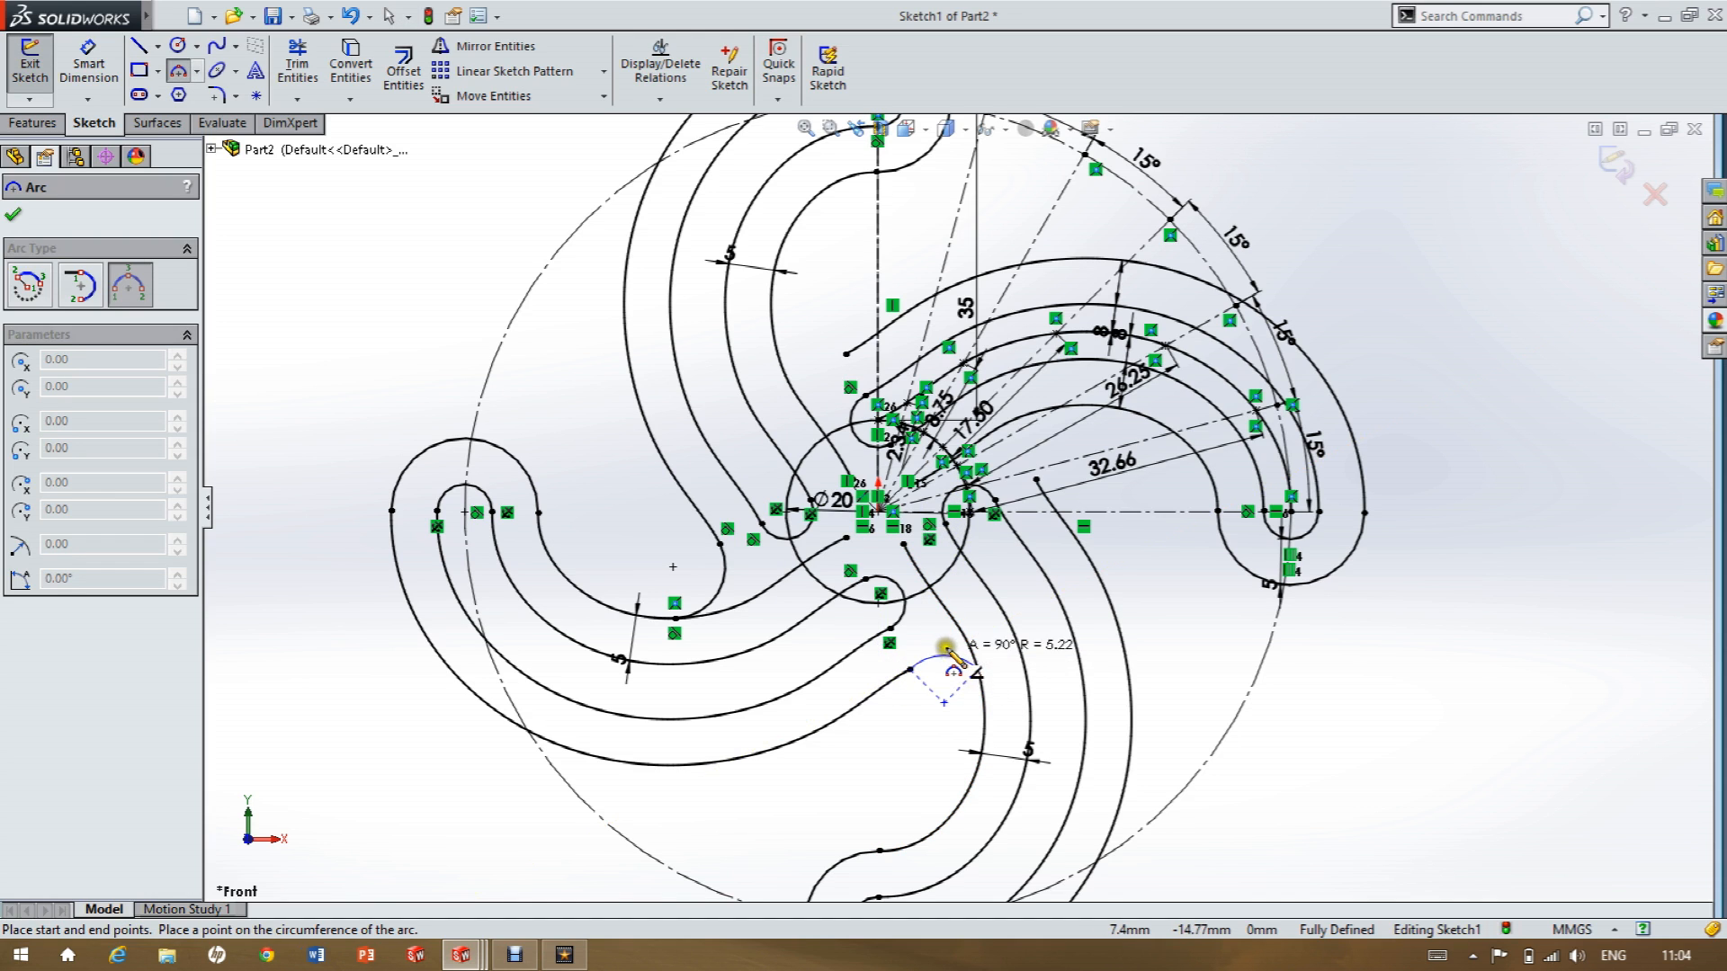
click(945, 647)
key(Escape)
Try to make the new arc tangent to the left arm's outer curve, and undo the relation.
click(940, 650)
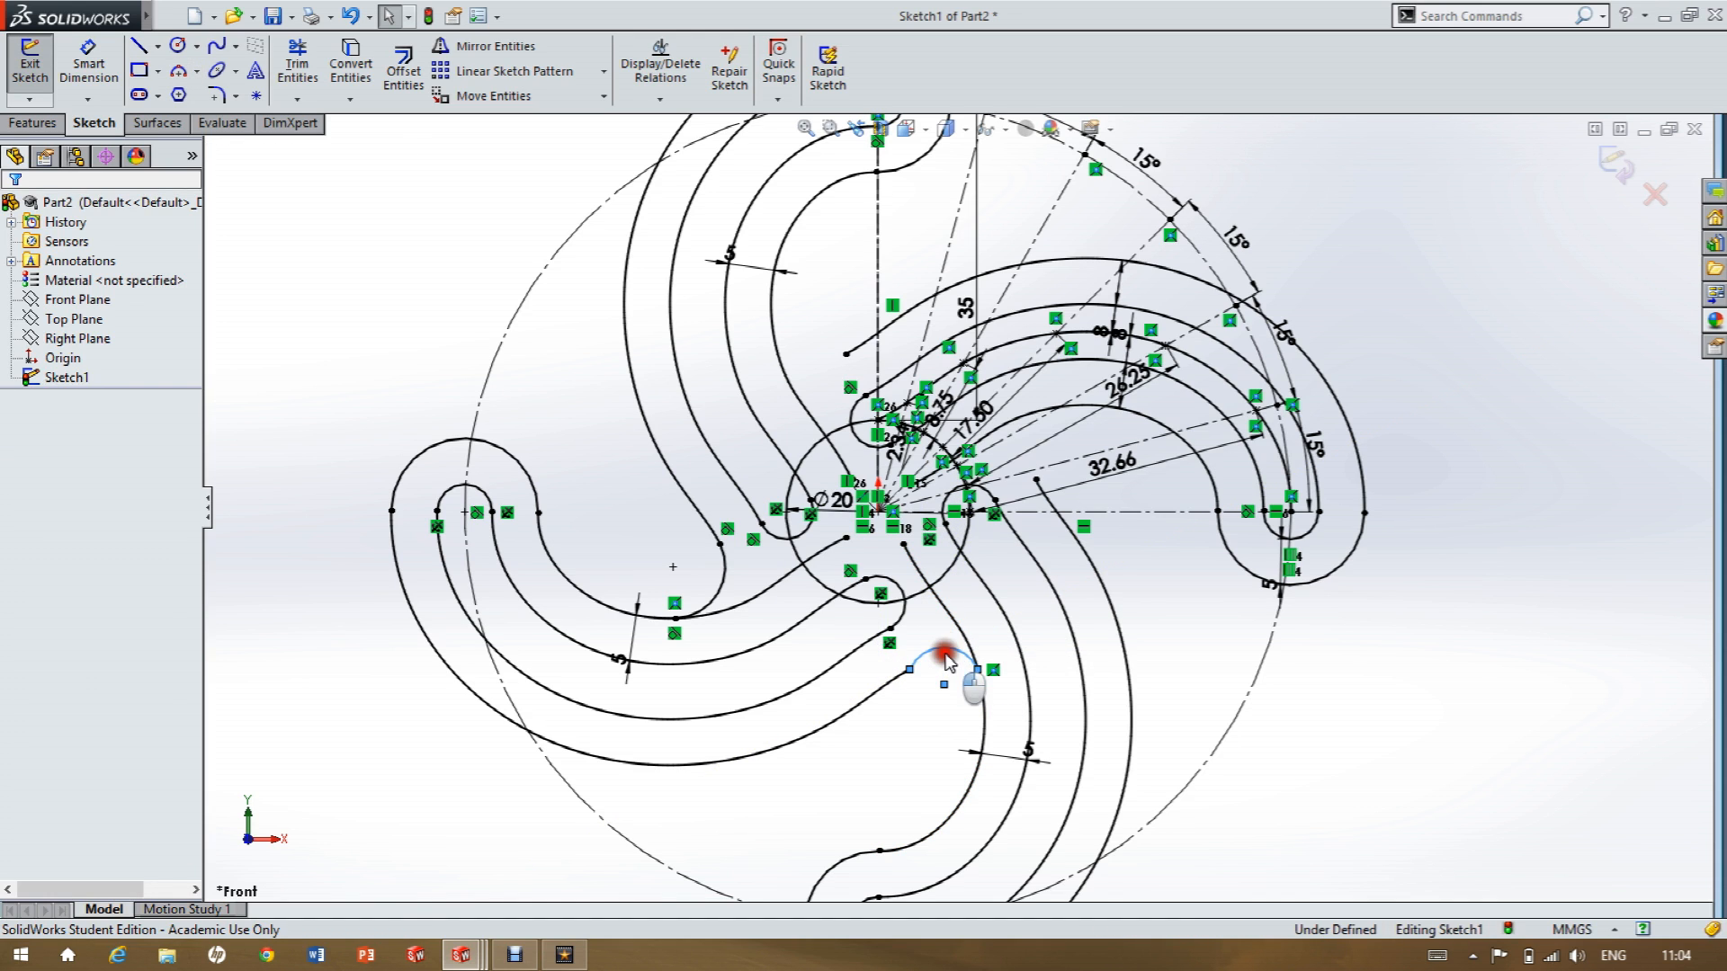
ctrl+click(886, 695)
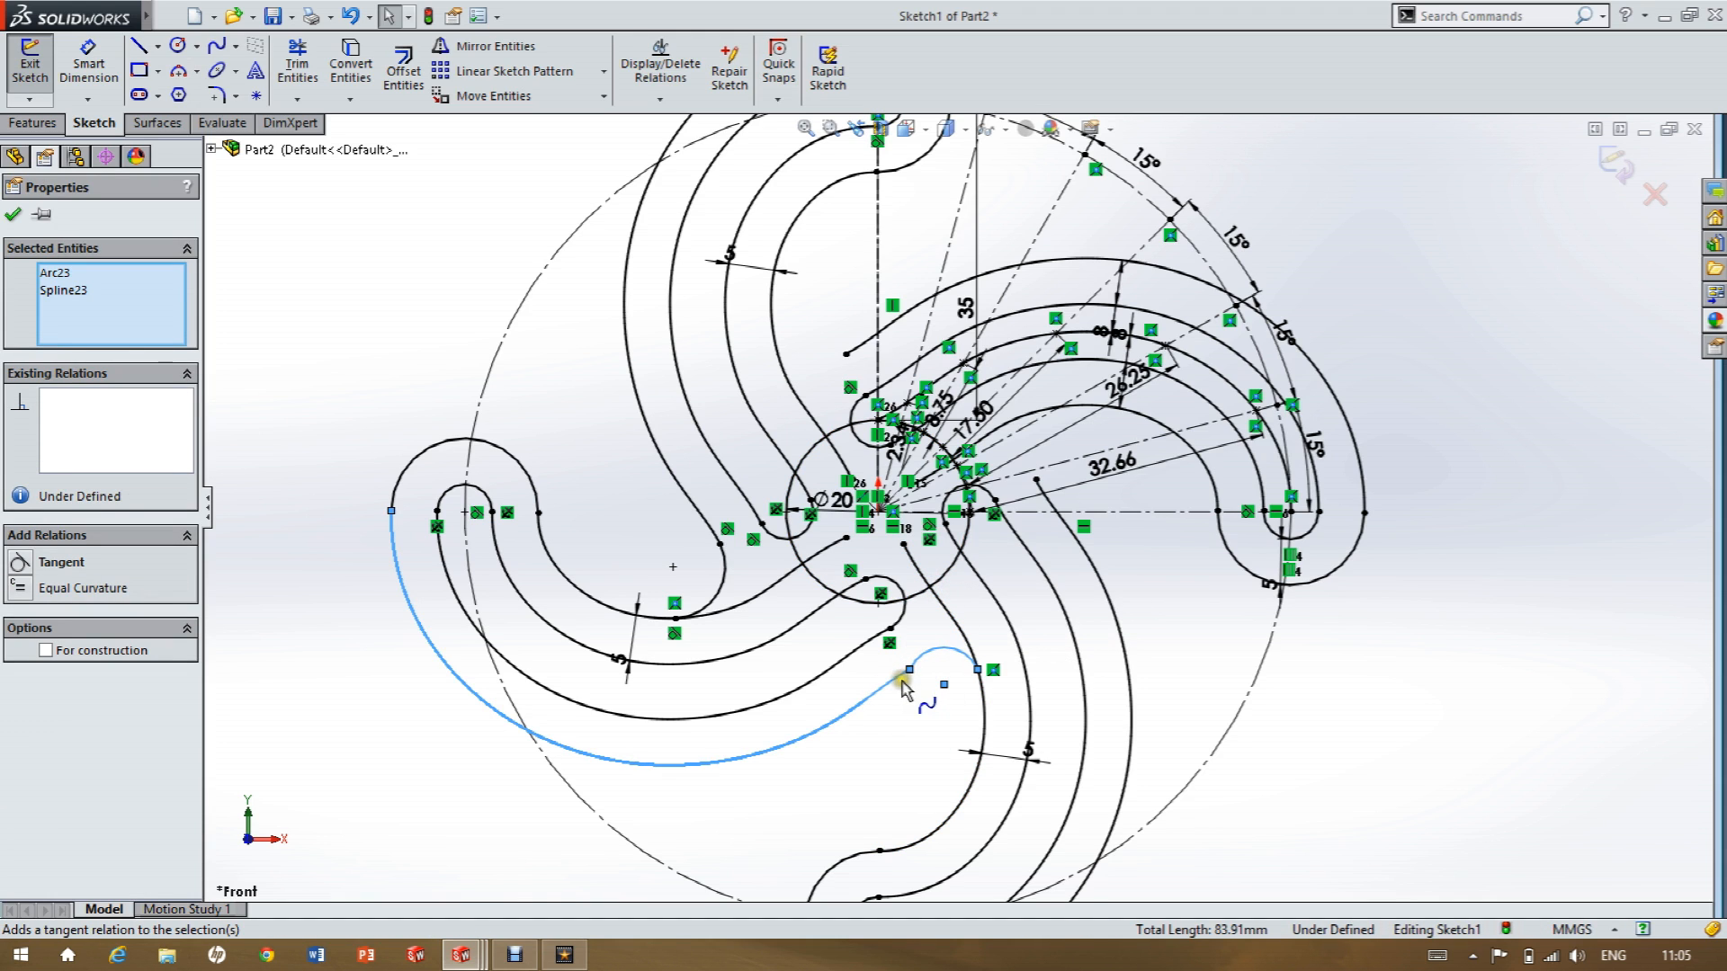
click(38, 564)
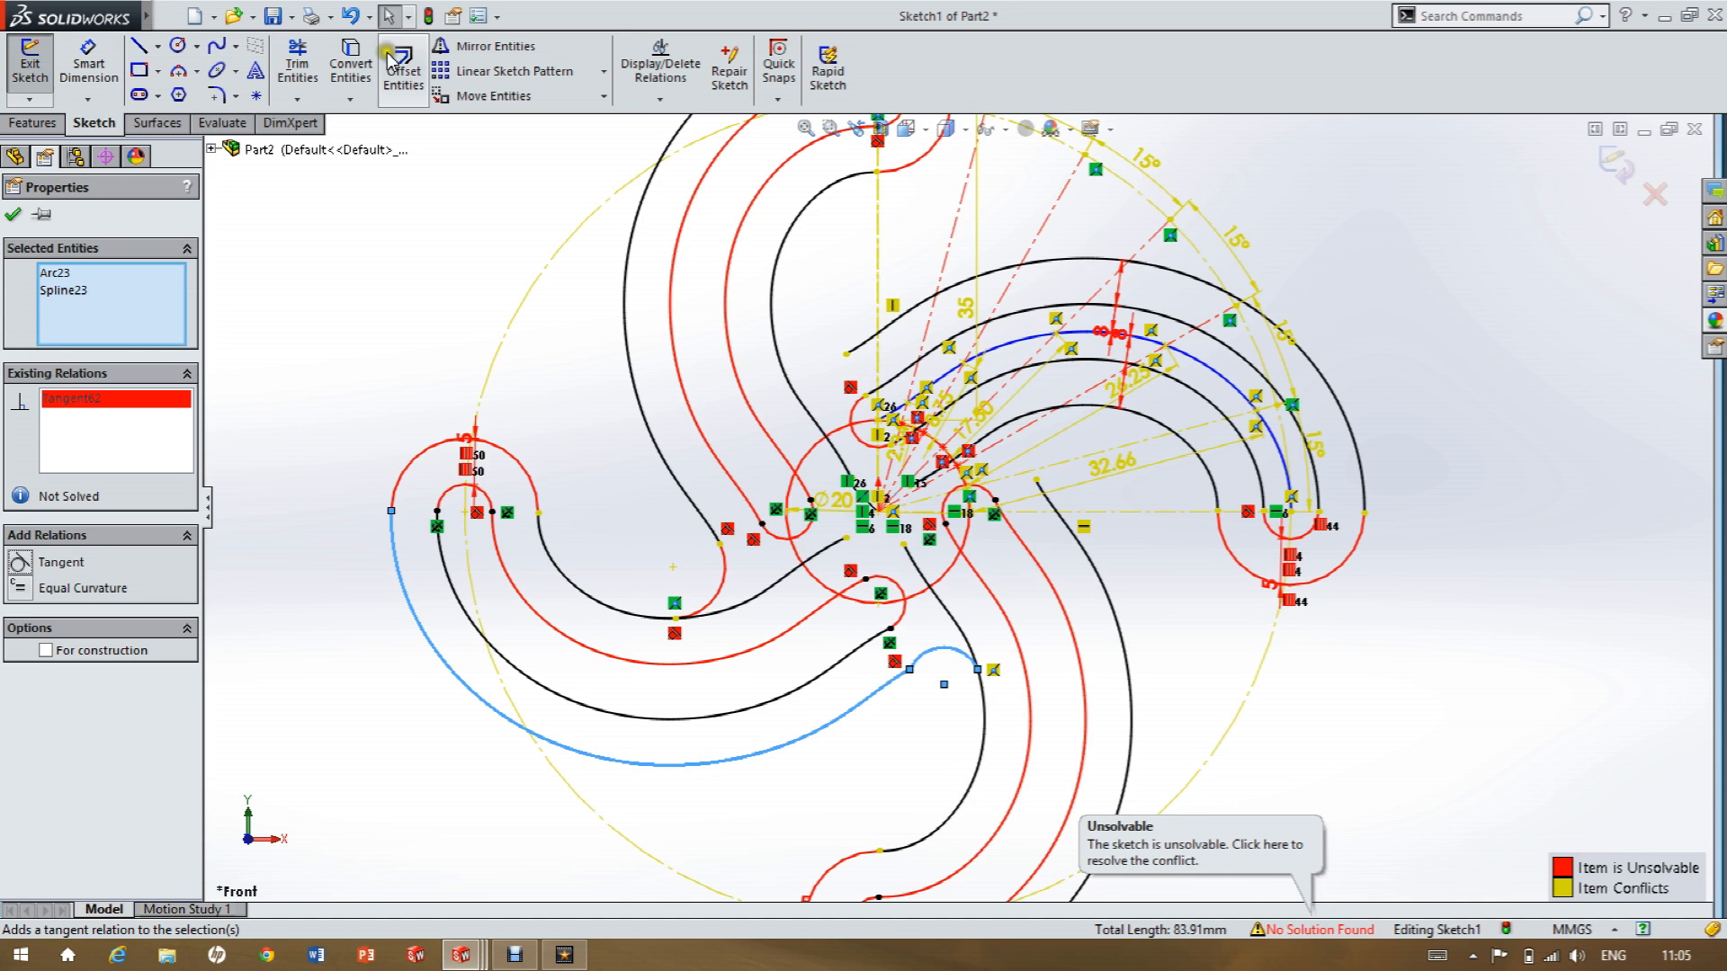
click(350, 16)
Try the tangent relation between the second arc and the left arm's outer curve again, and undo back to the untangent arc.
click(887, 706)
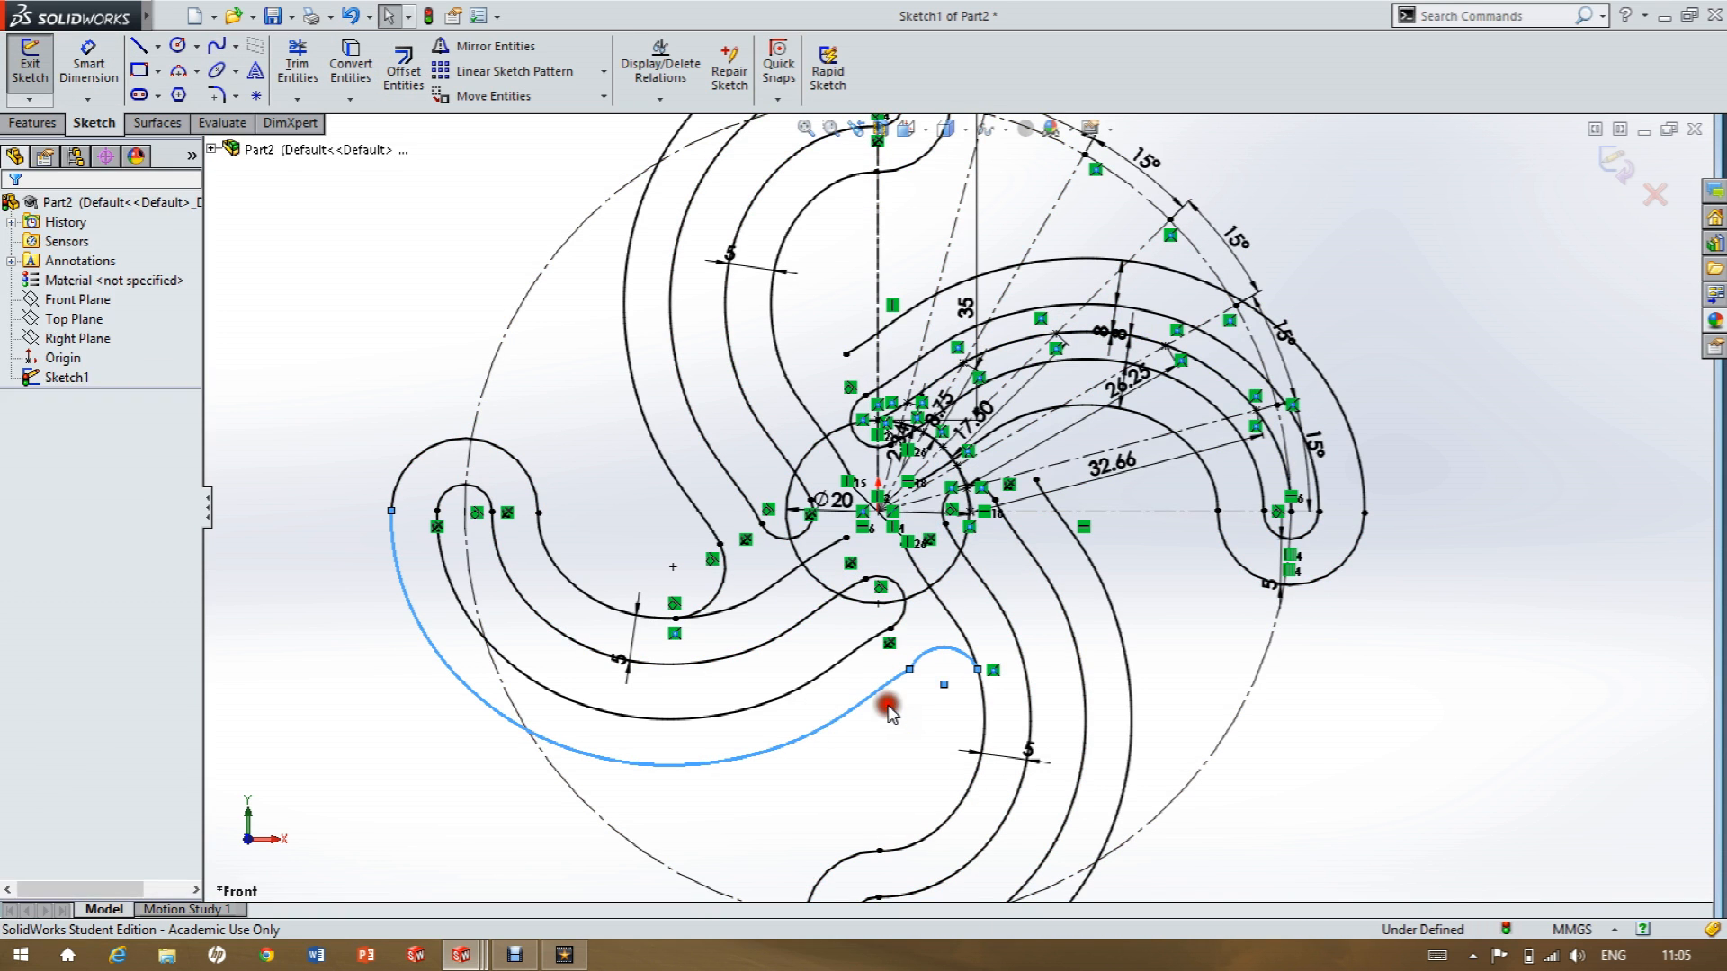
click(888, 682)
ctrl+click(925, 659)
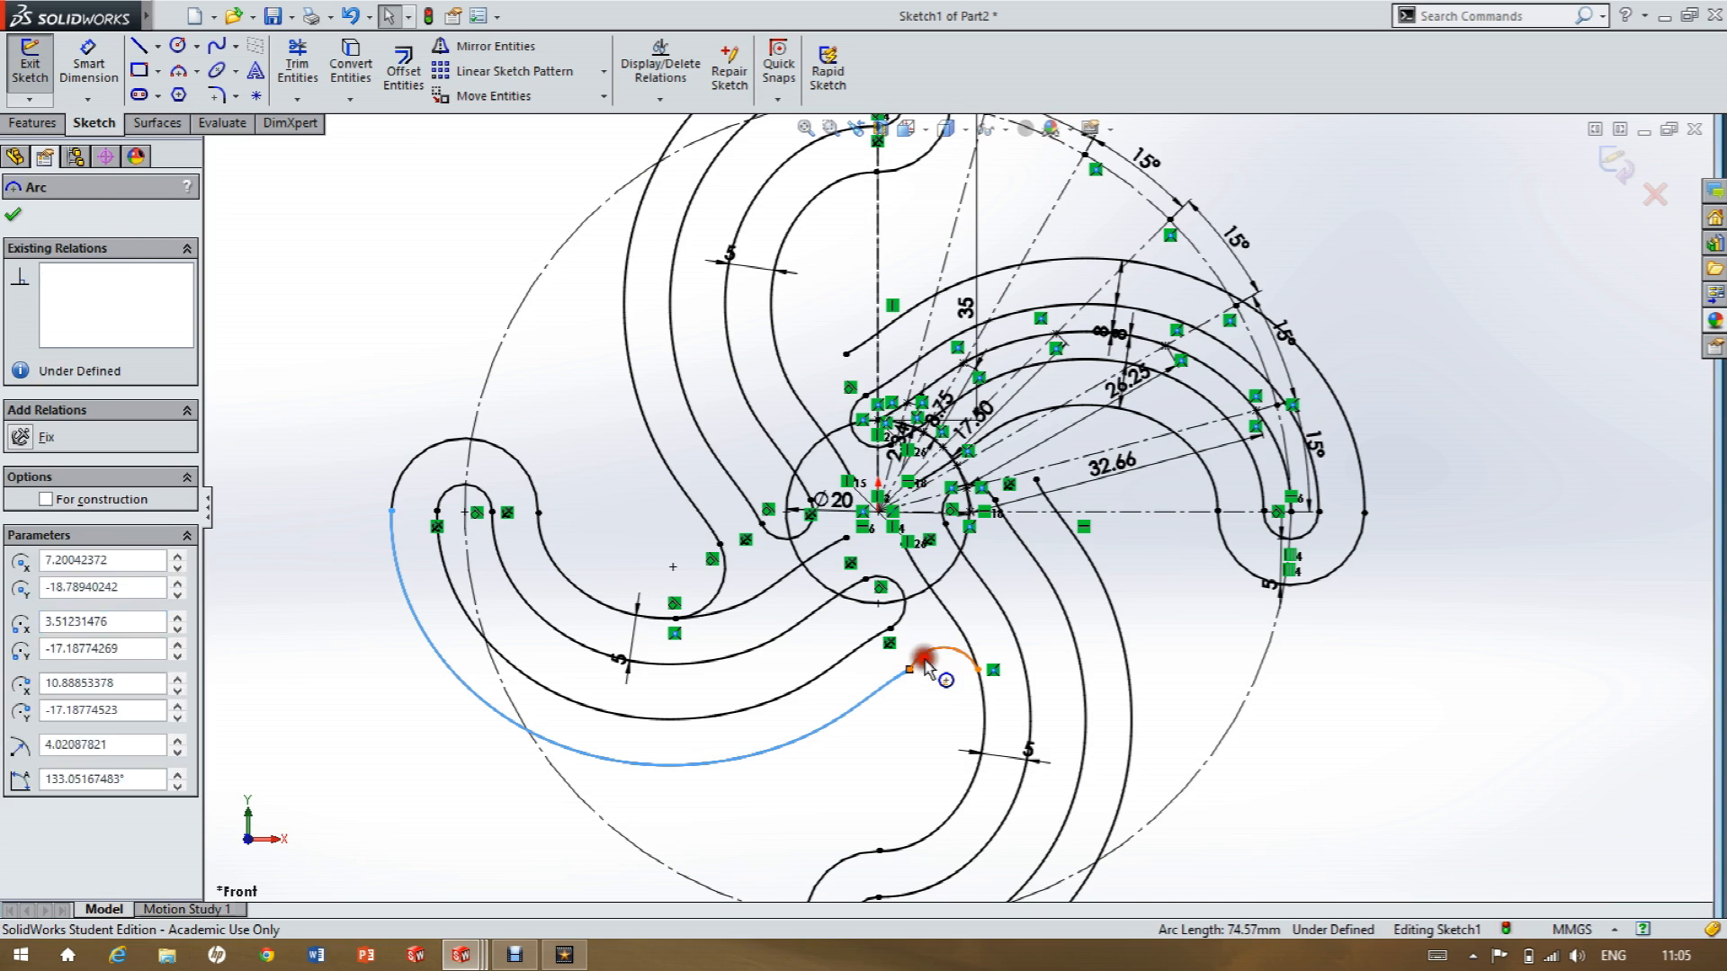
click(989, 589)
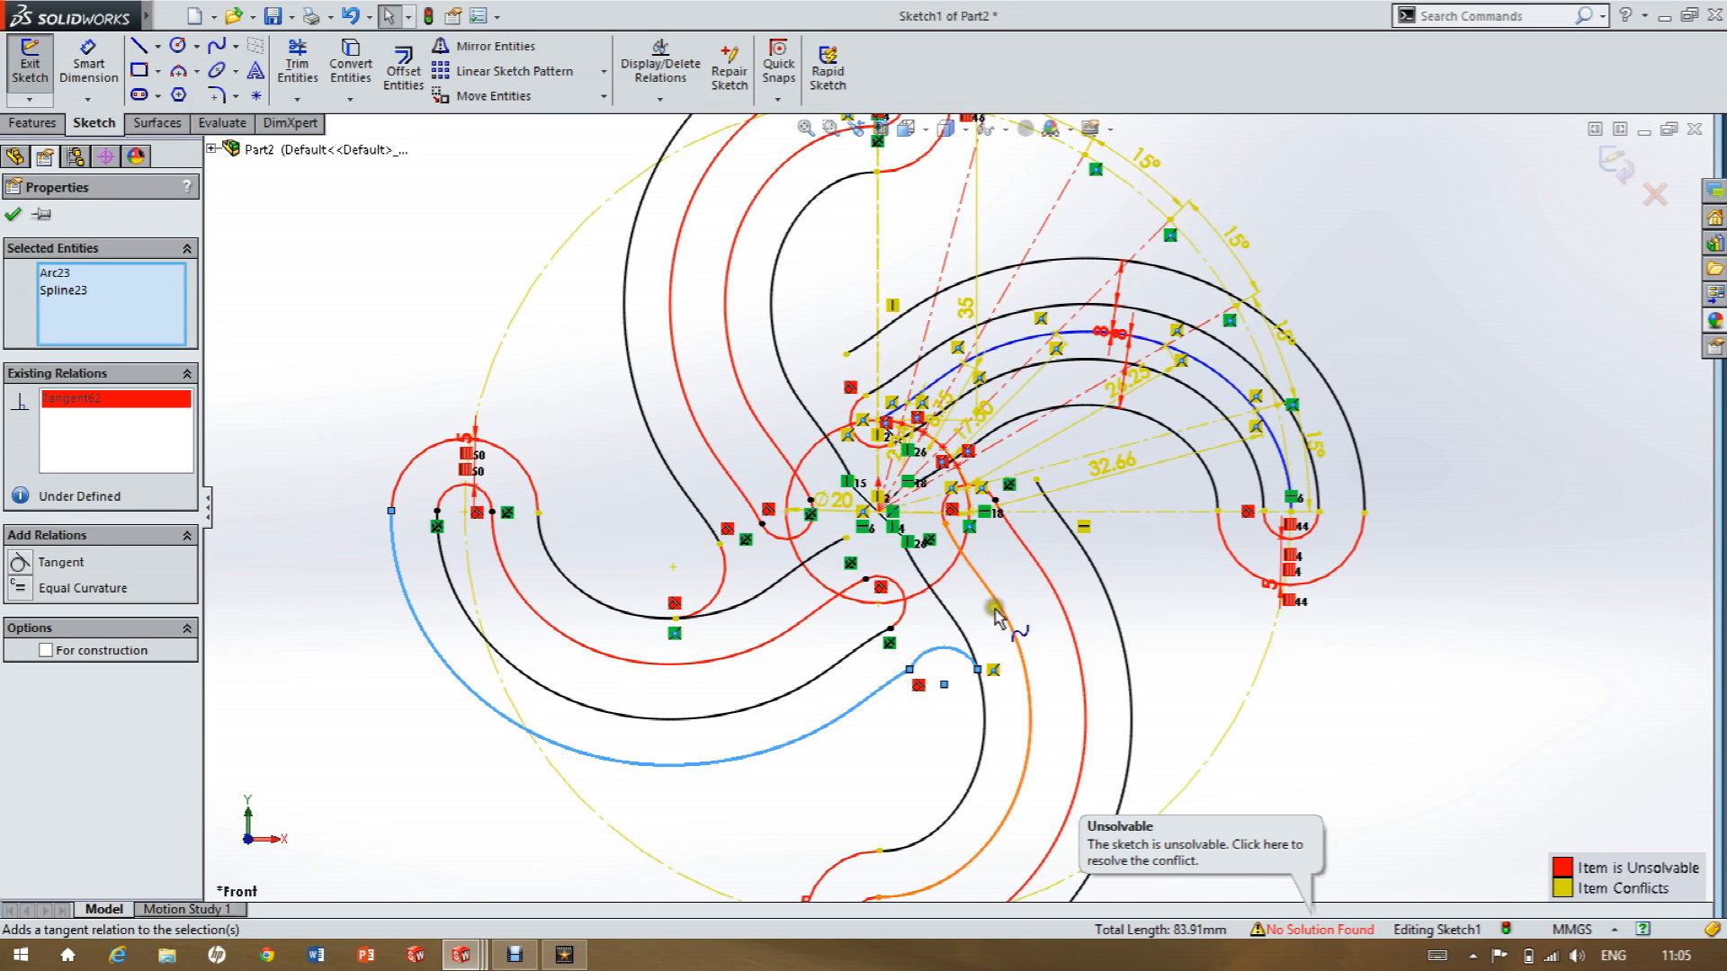
click(932, 711)
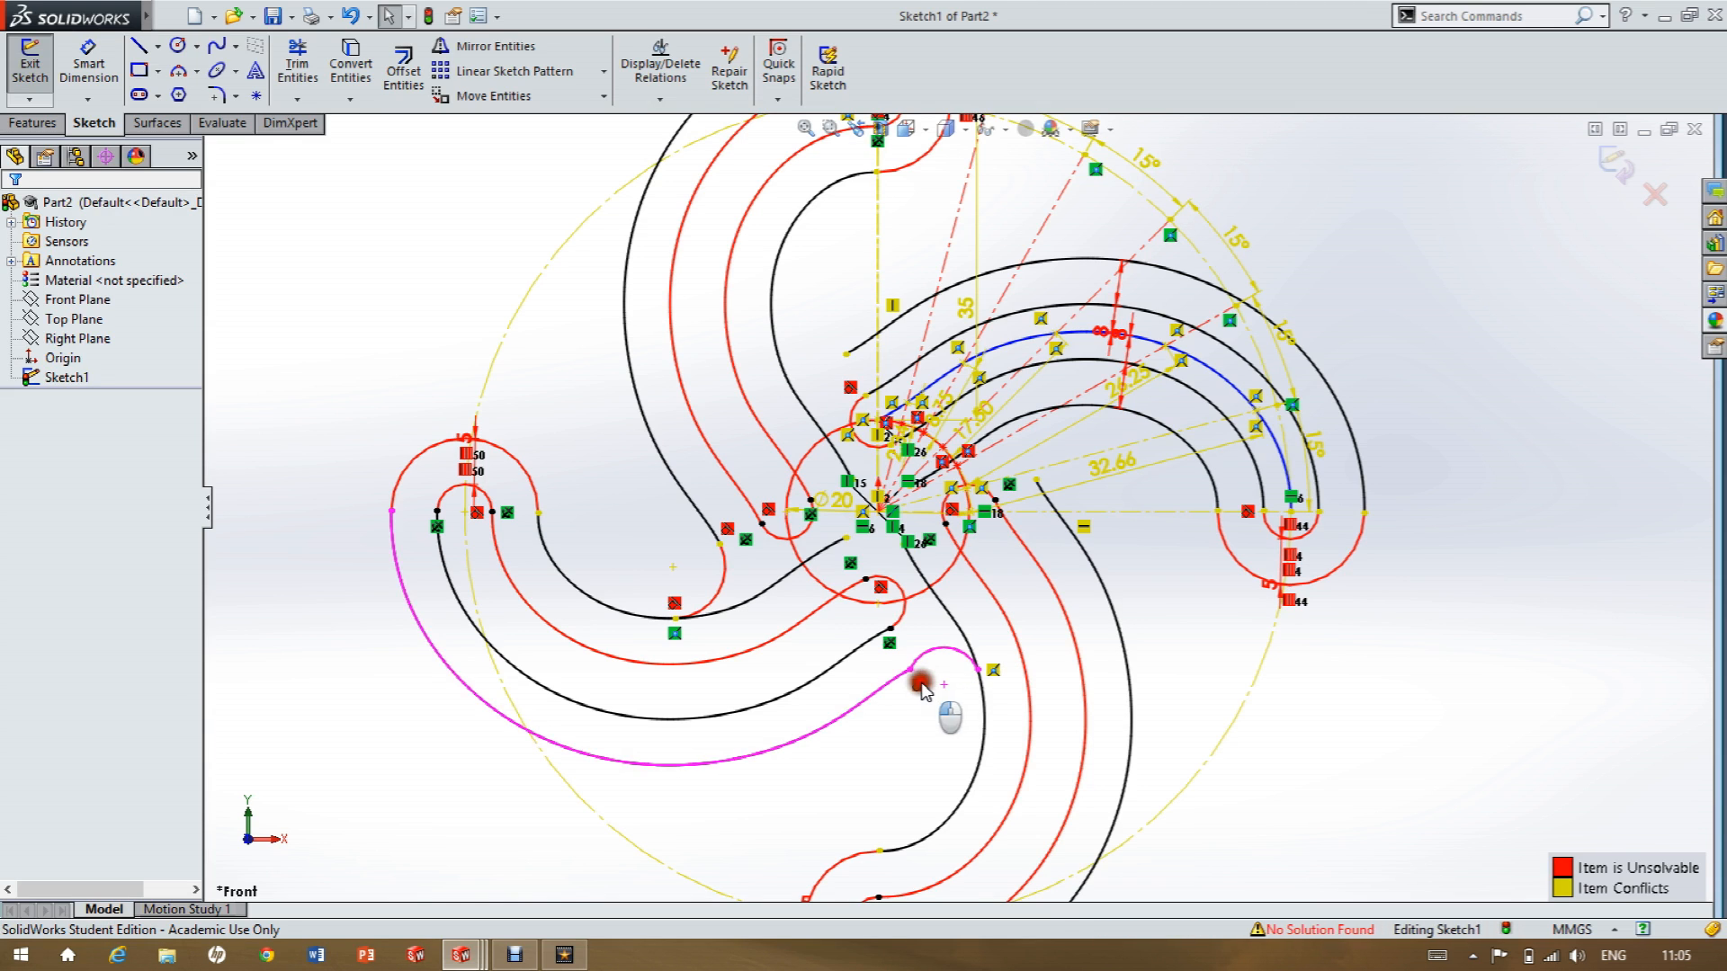
click(978, 671)
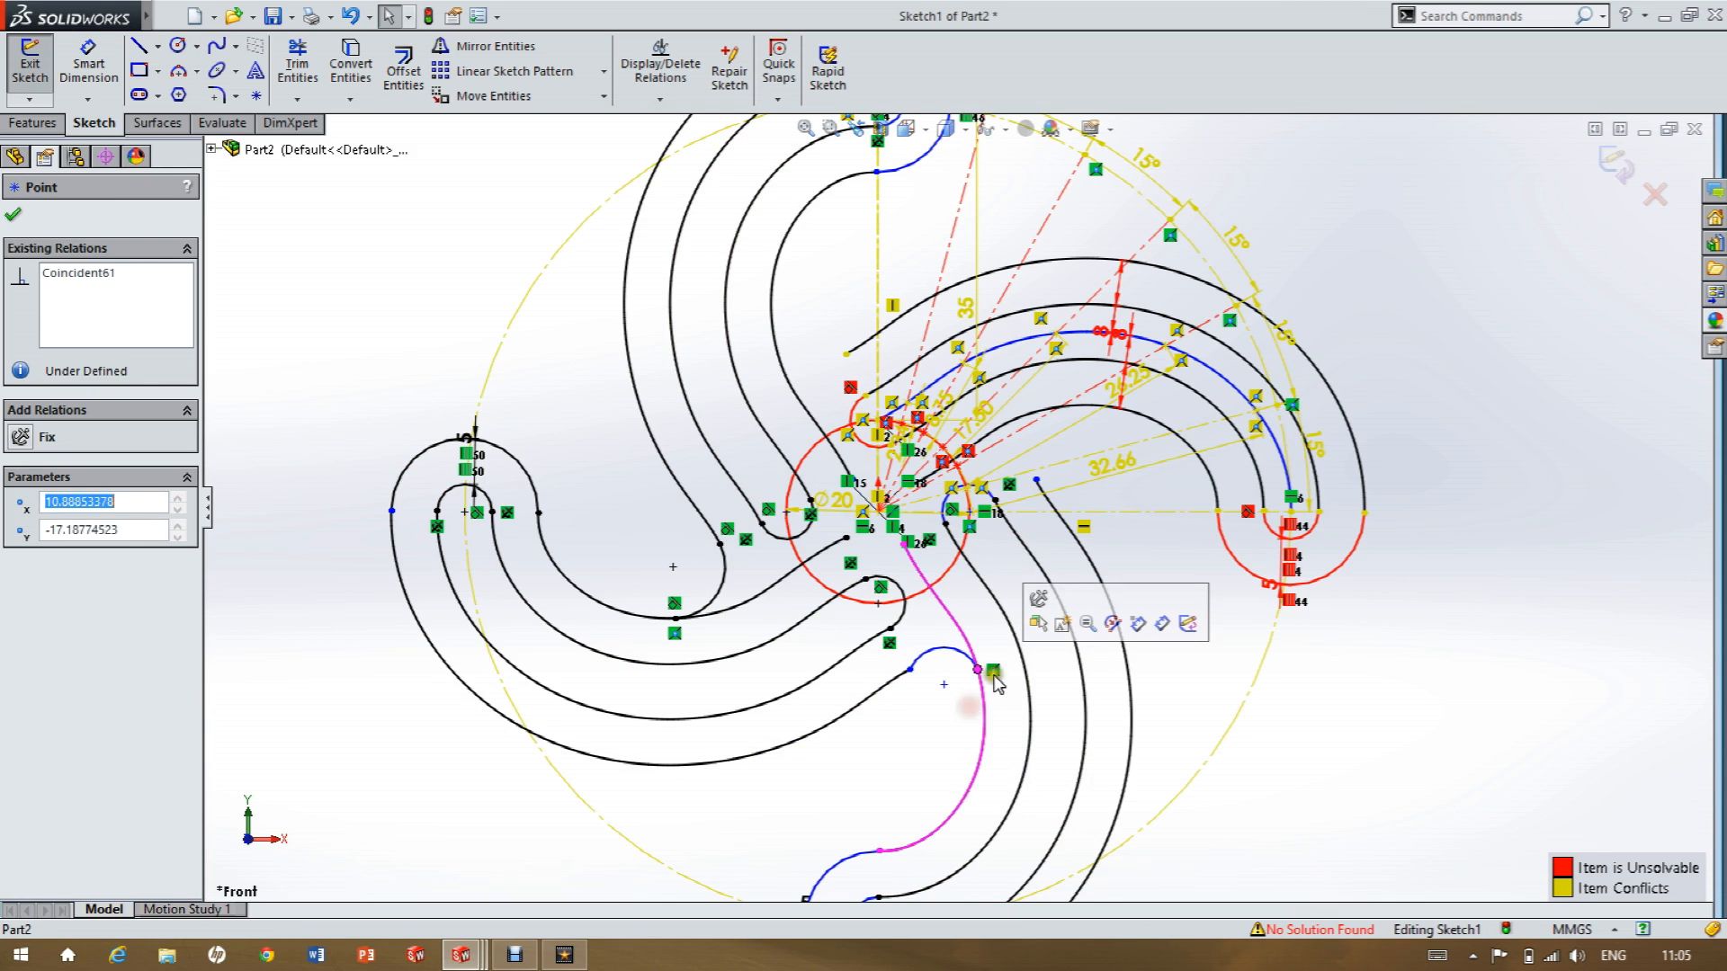
click(349, 17)
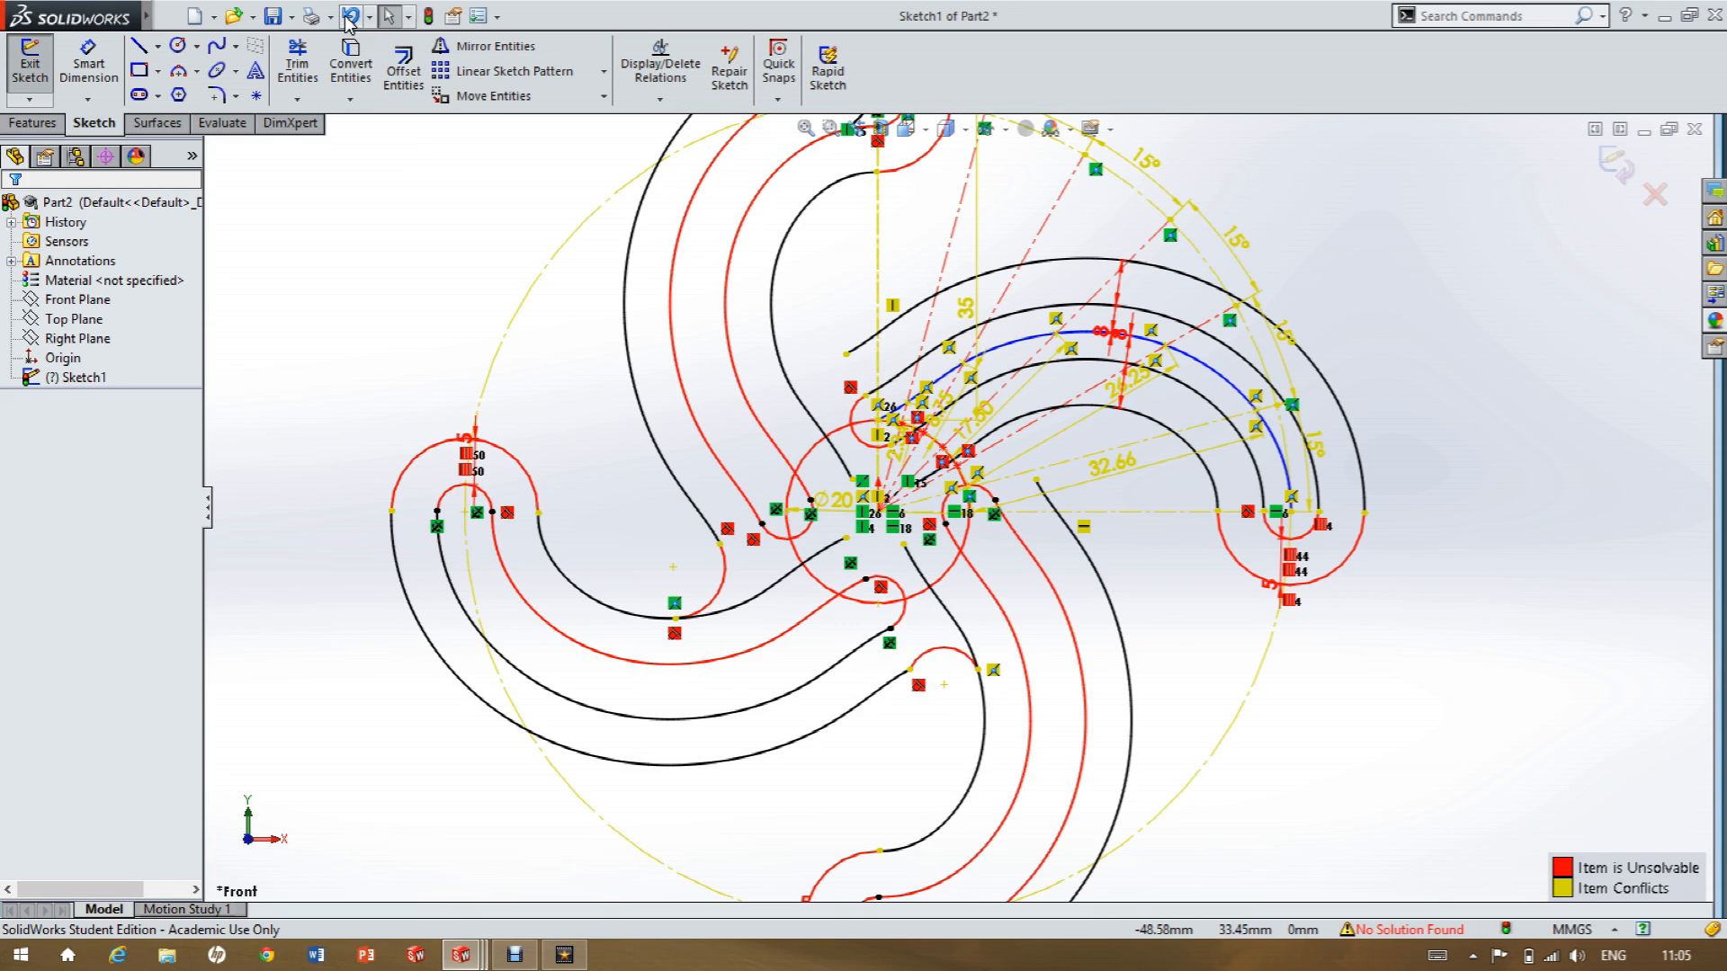
click(350, 16)
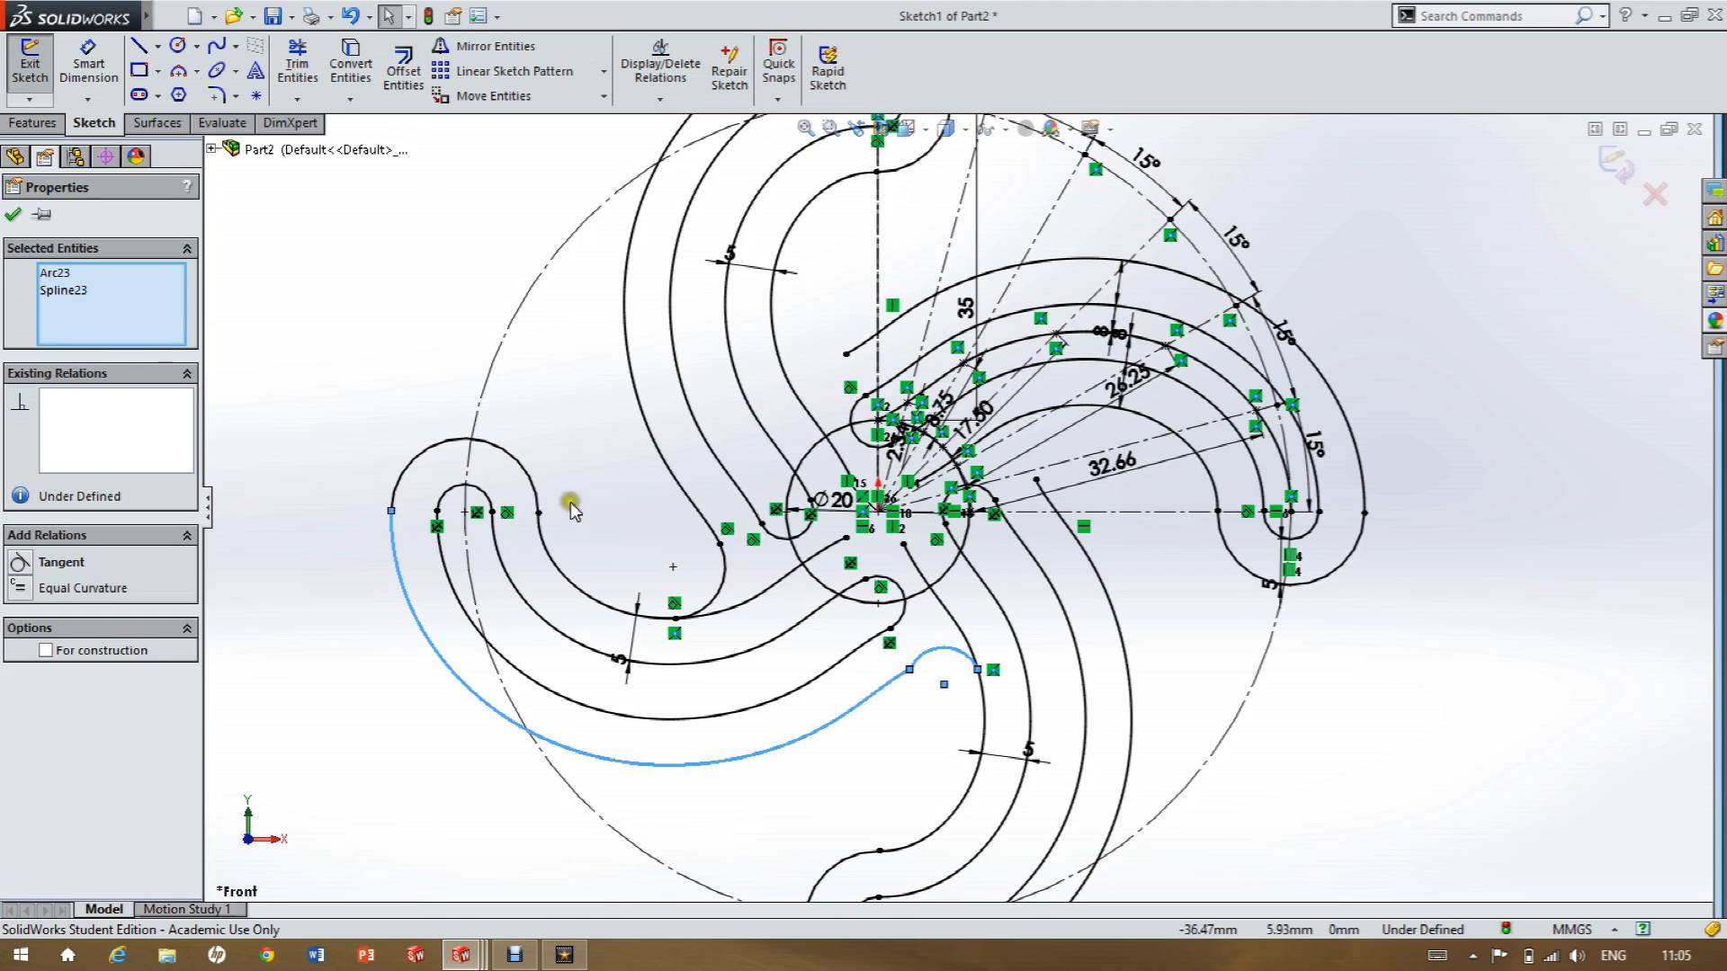
Delete the coincident relation at the arc's end on the lower arm's inner curve and move that end farther down the curve.
click(976, 671)
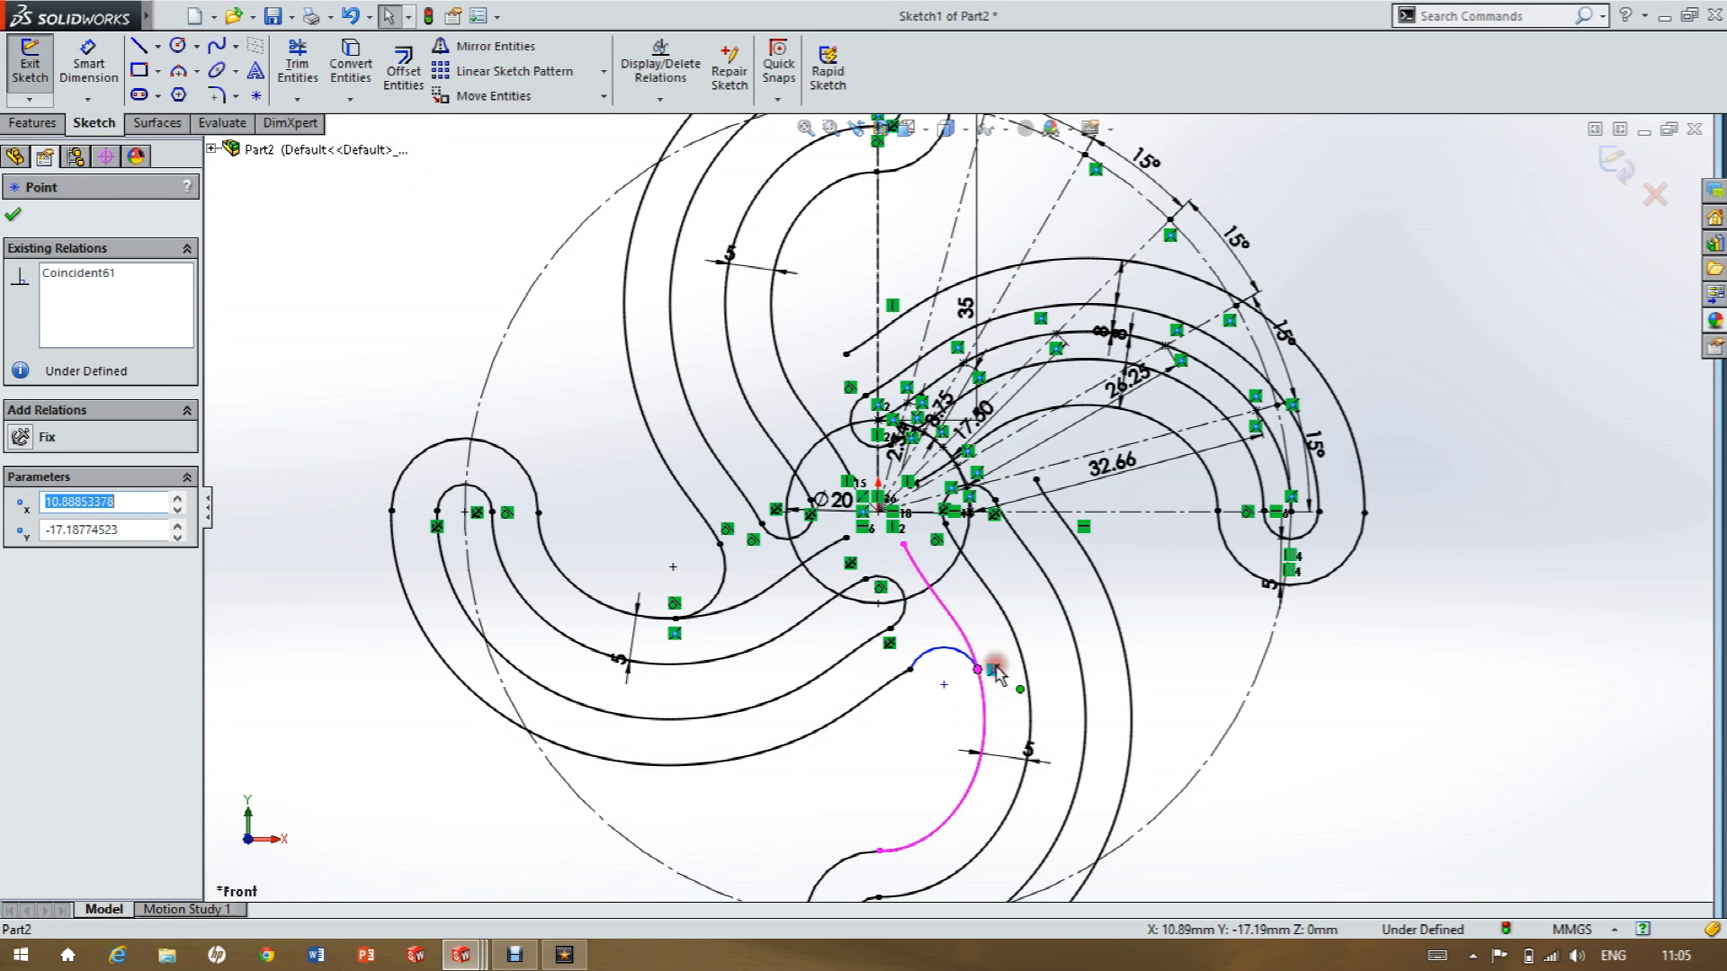
key(Delete)
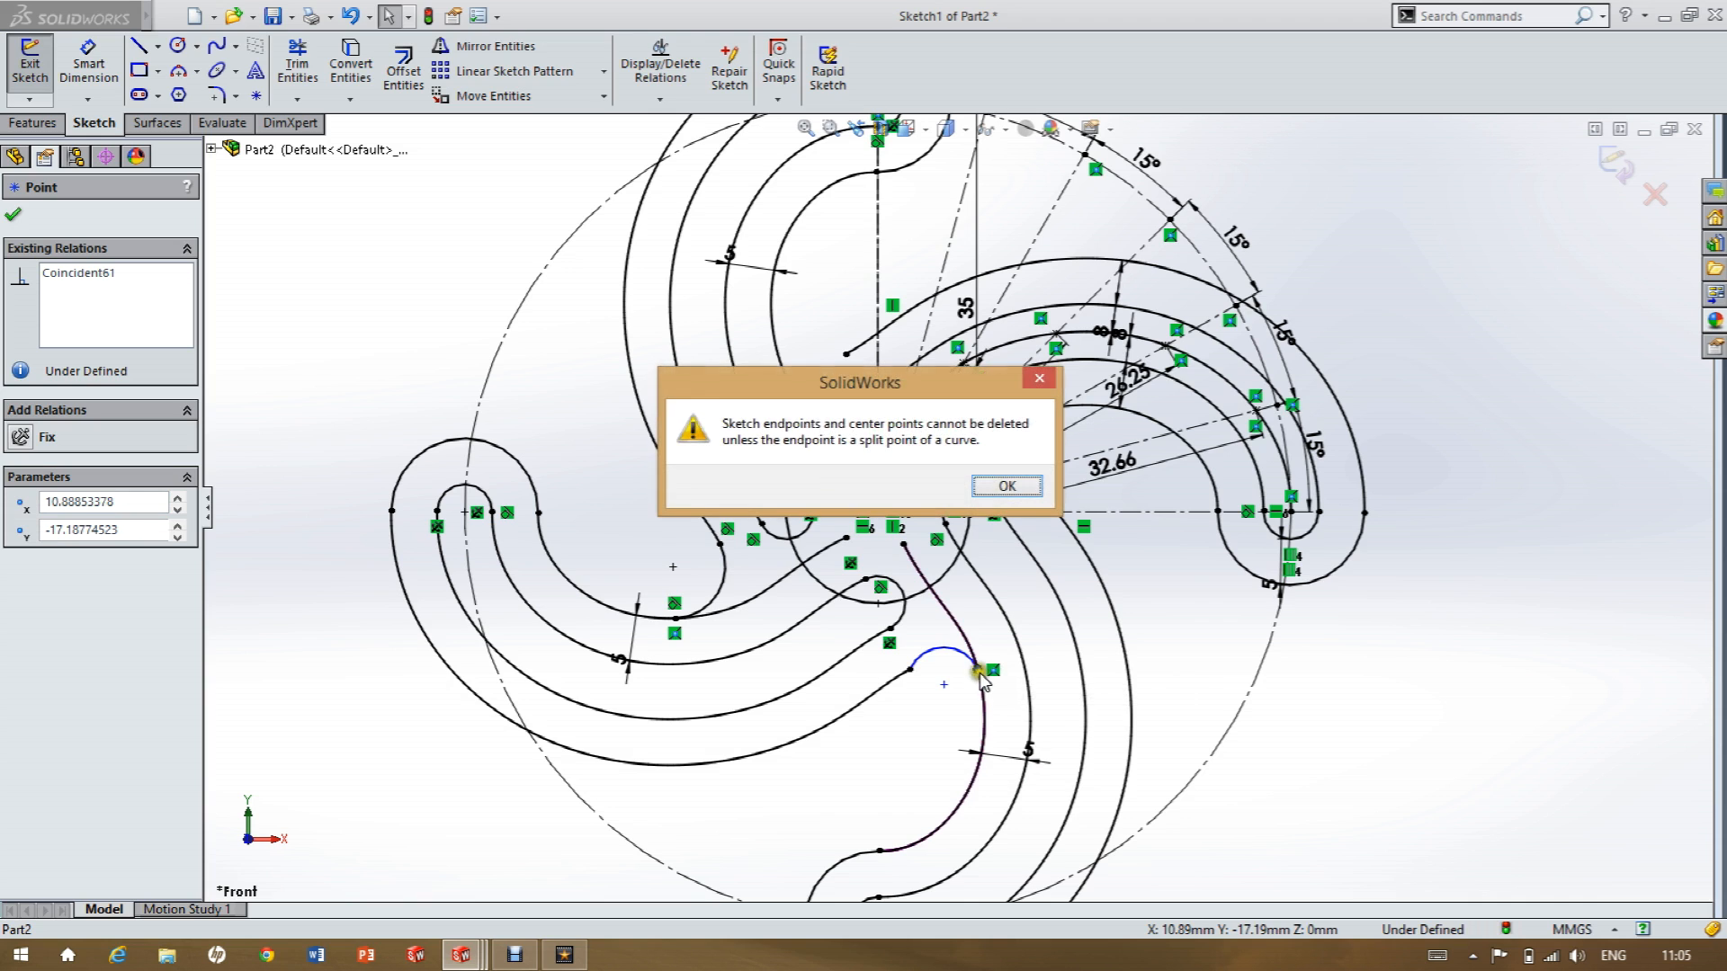
click(1005, 486)
click(998, 668)
key(Delete)
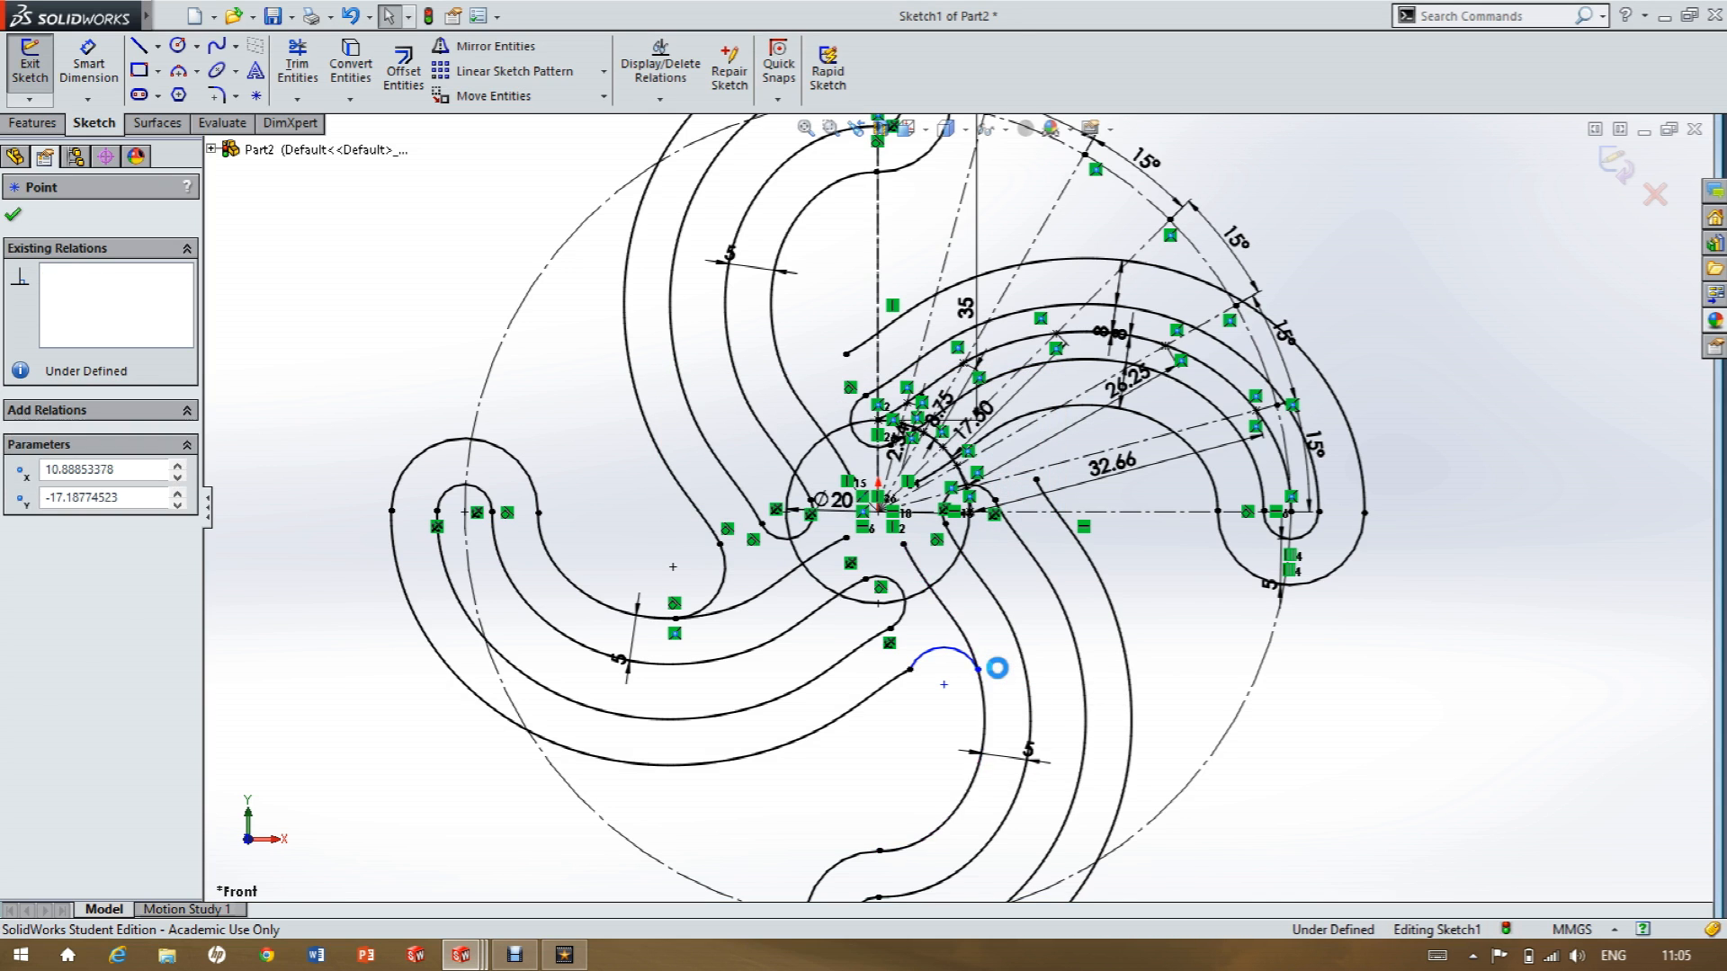
drag(977, 674, 985, 725)
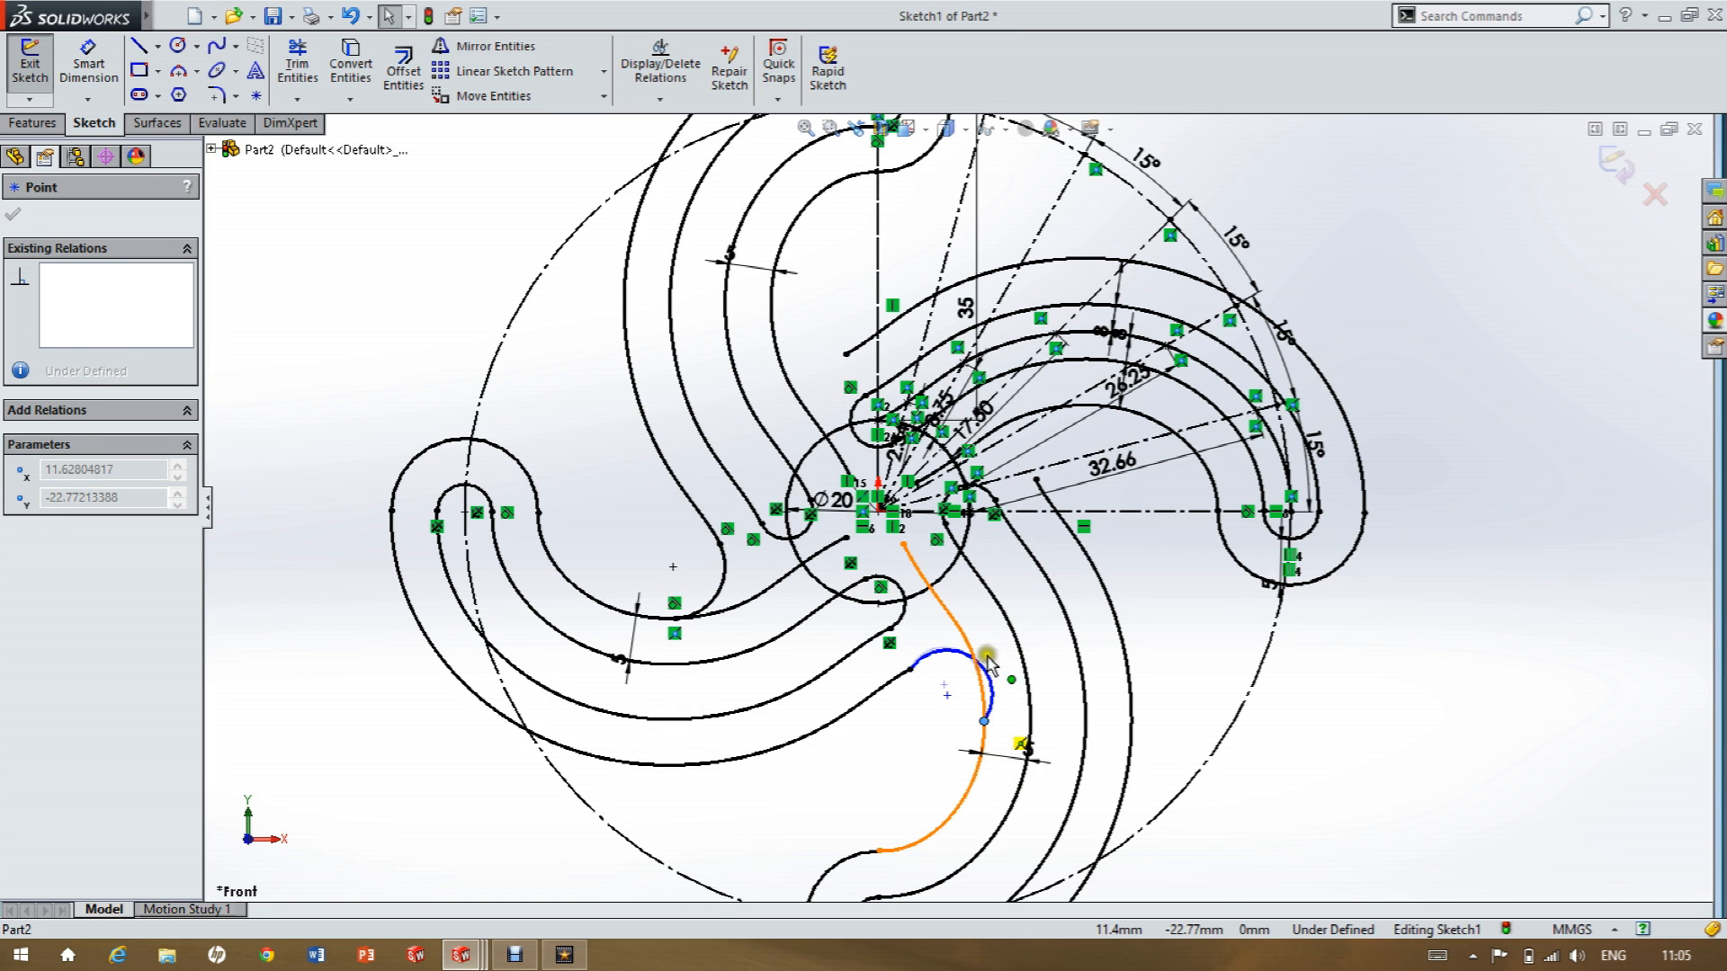
drag(992, 646, 994, 675)
Make the connecting arc tangent to both the lower arm's inner curve and the left arm's outer curve.
click(992, 684)
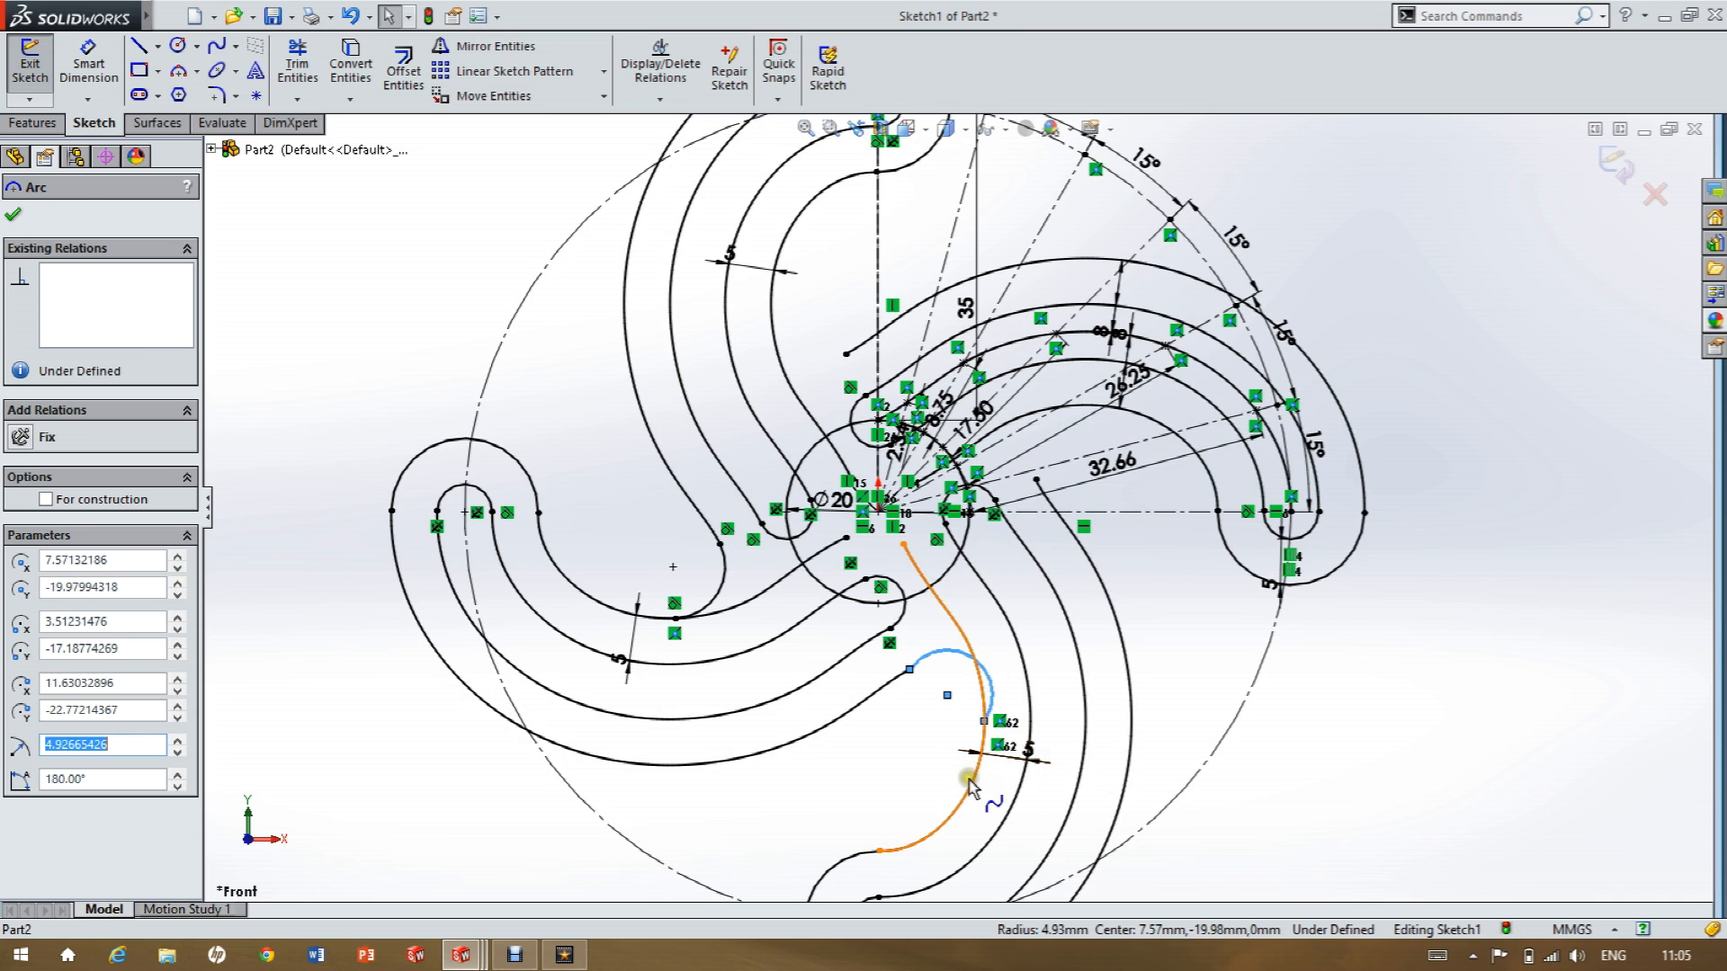
ctrl+click(983, 744)
click(1026, 691)
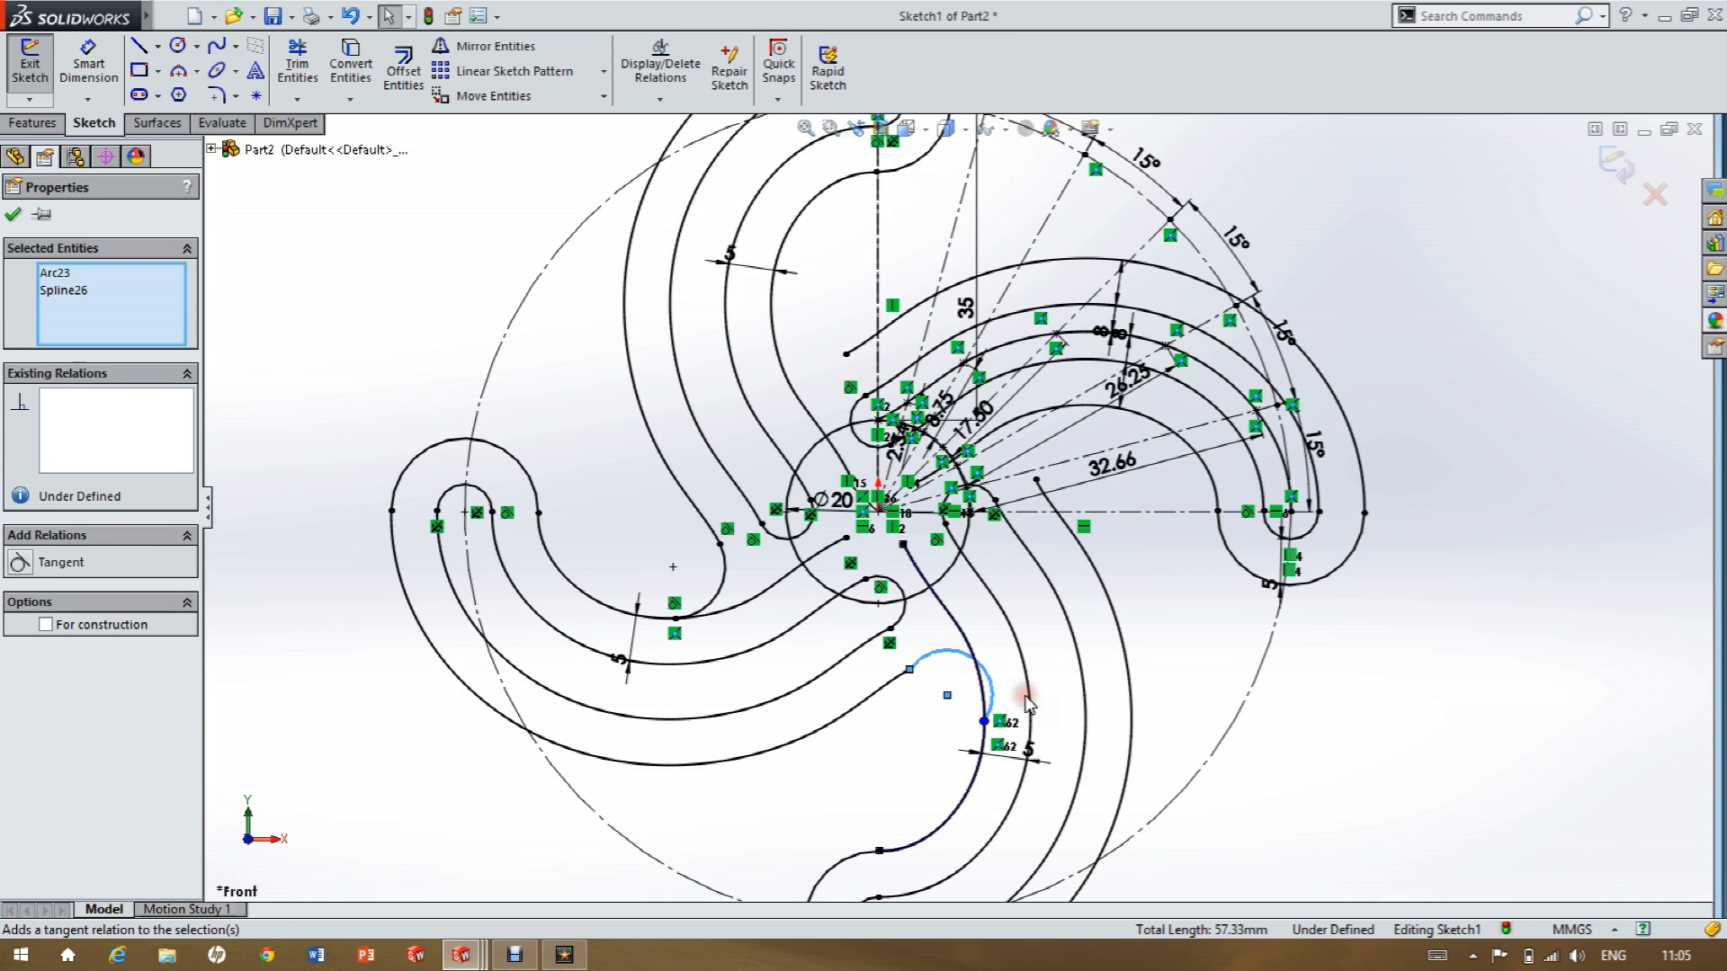
click(927, 718)
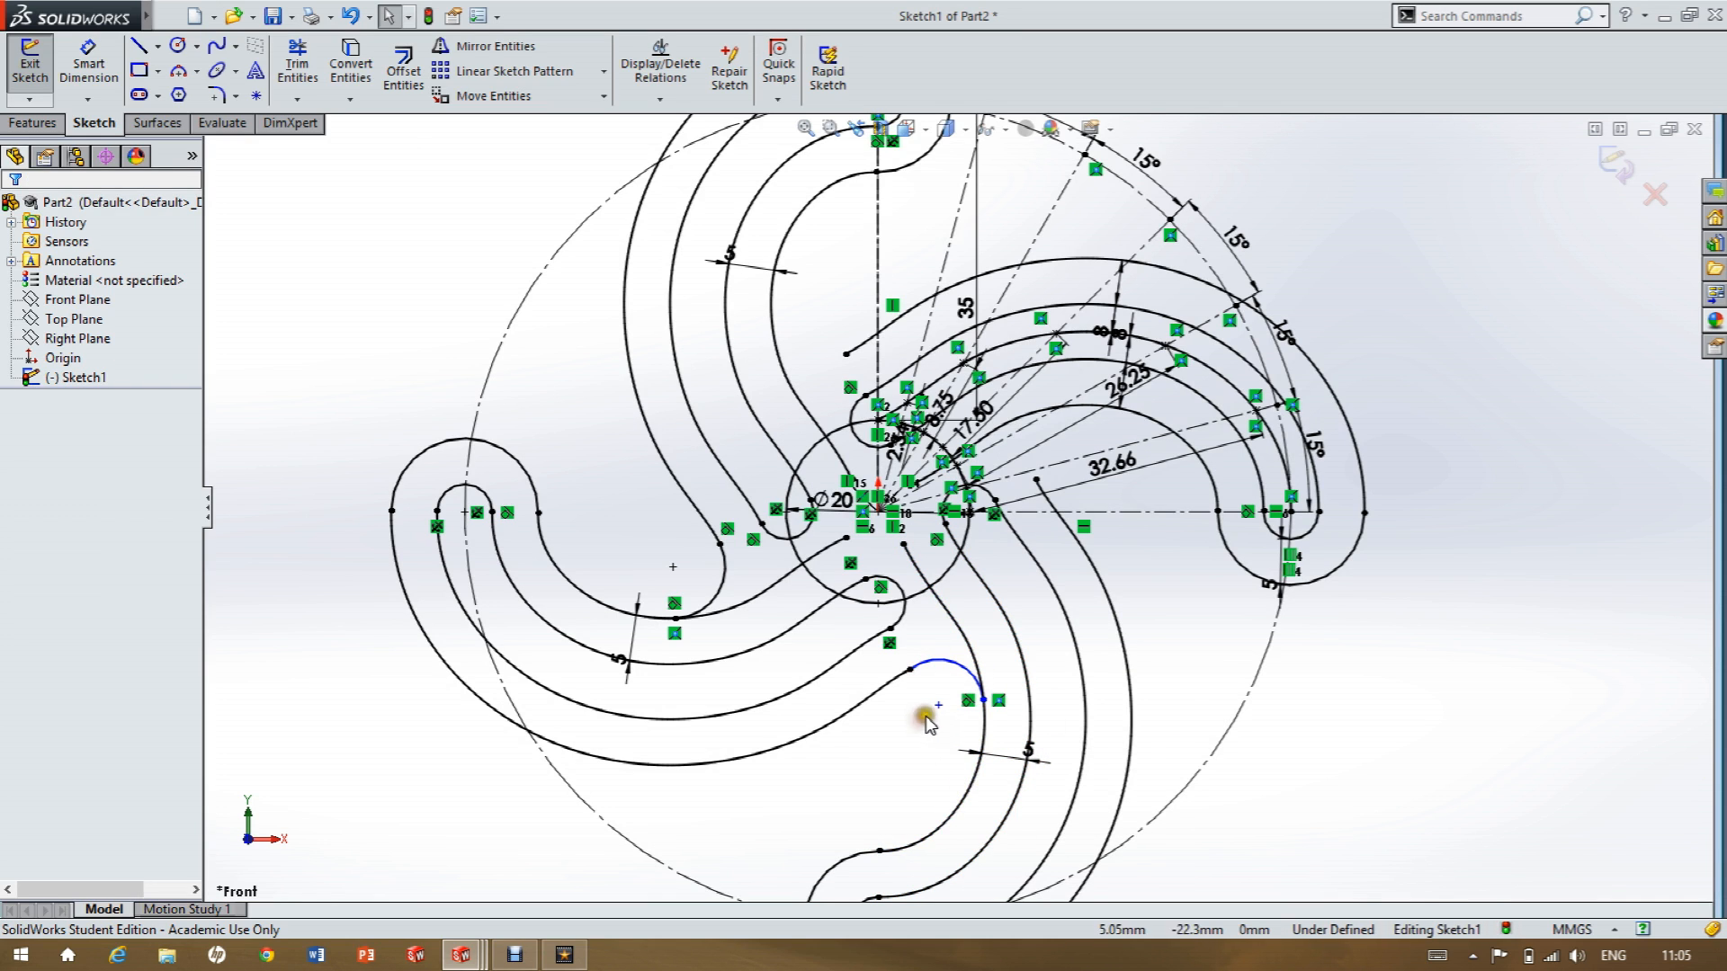
click(939, 665)
ctrl+click(890, 684)
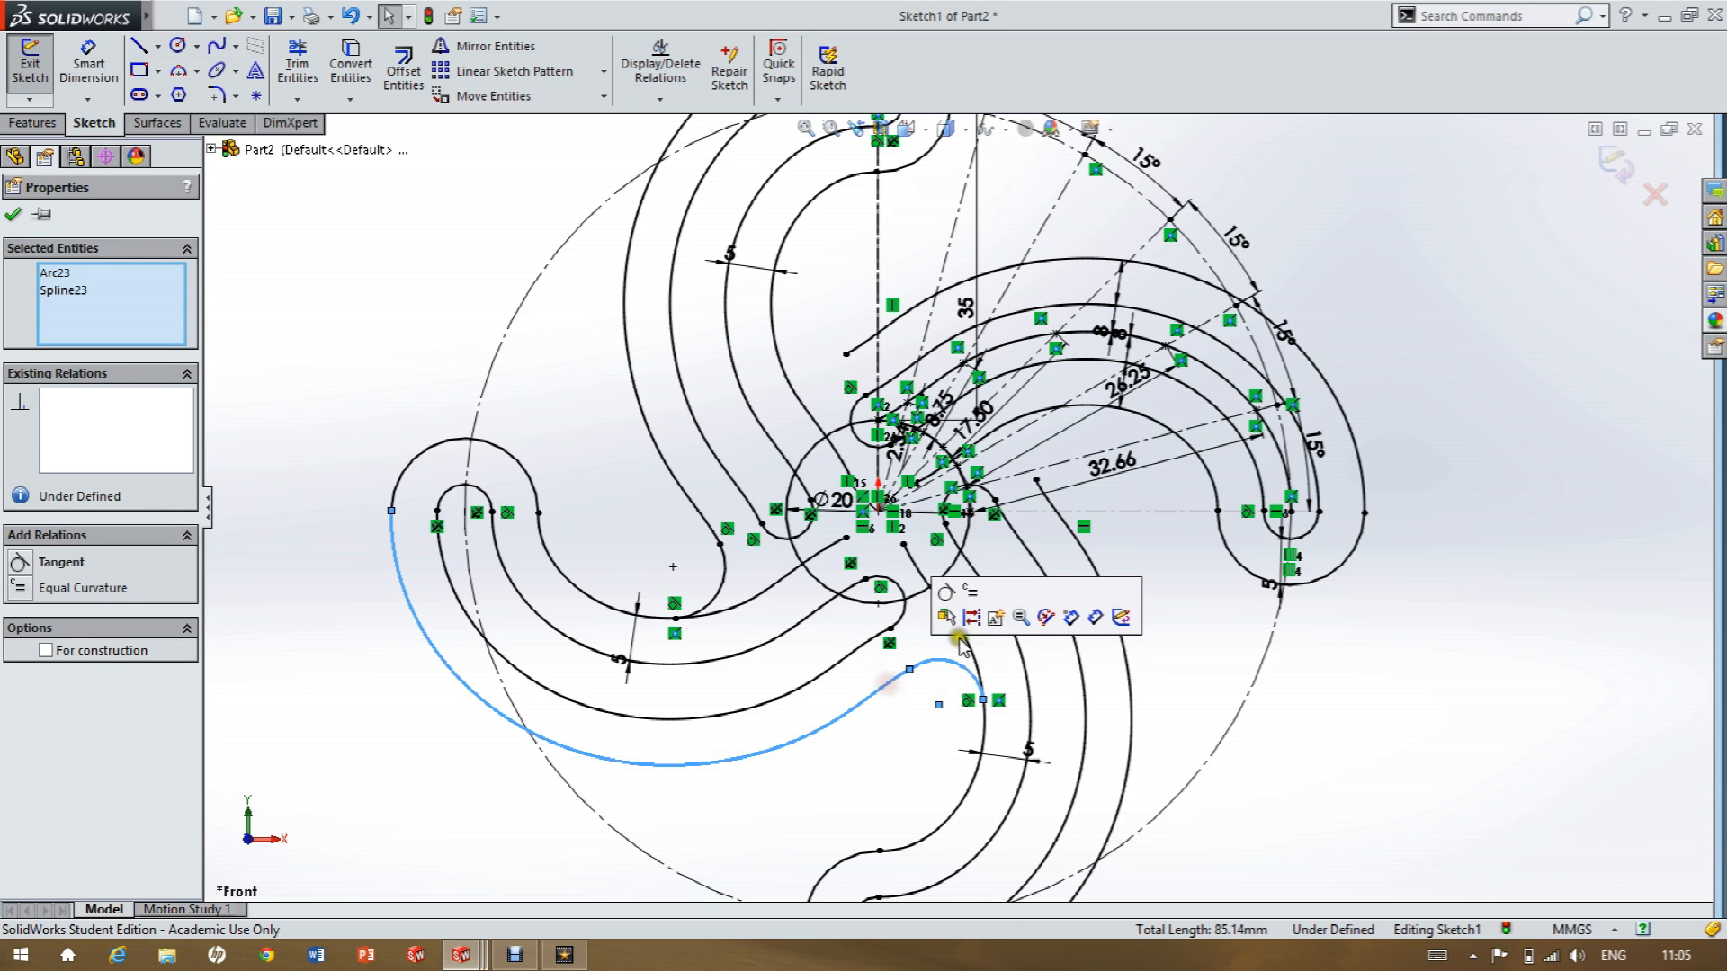
click(945, 594)
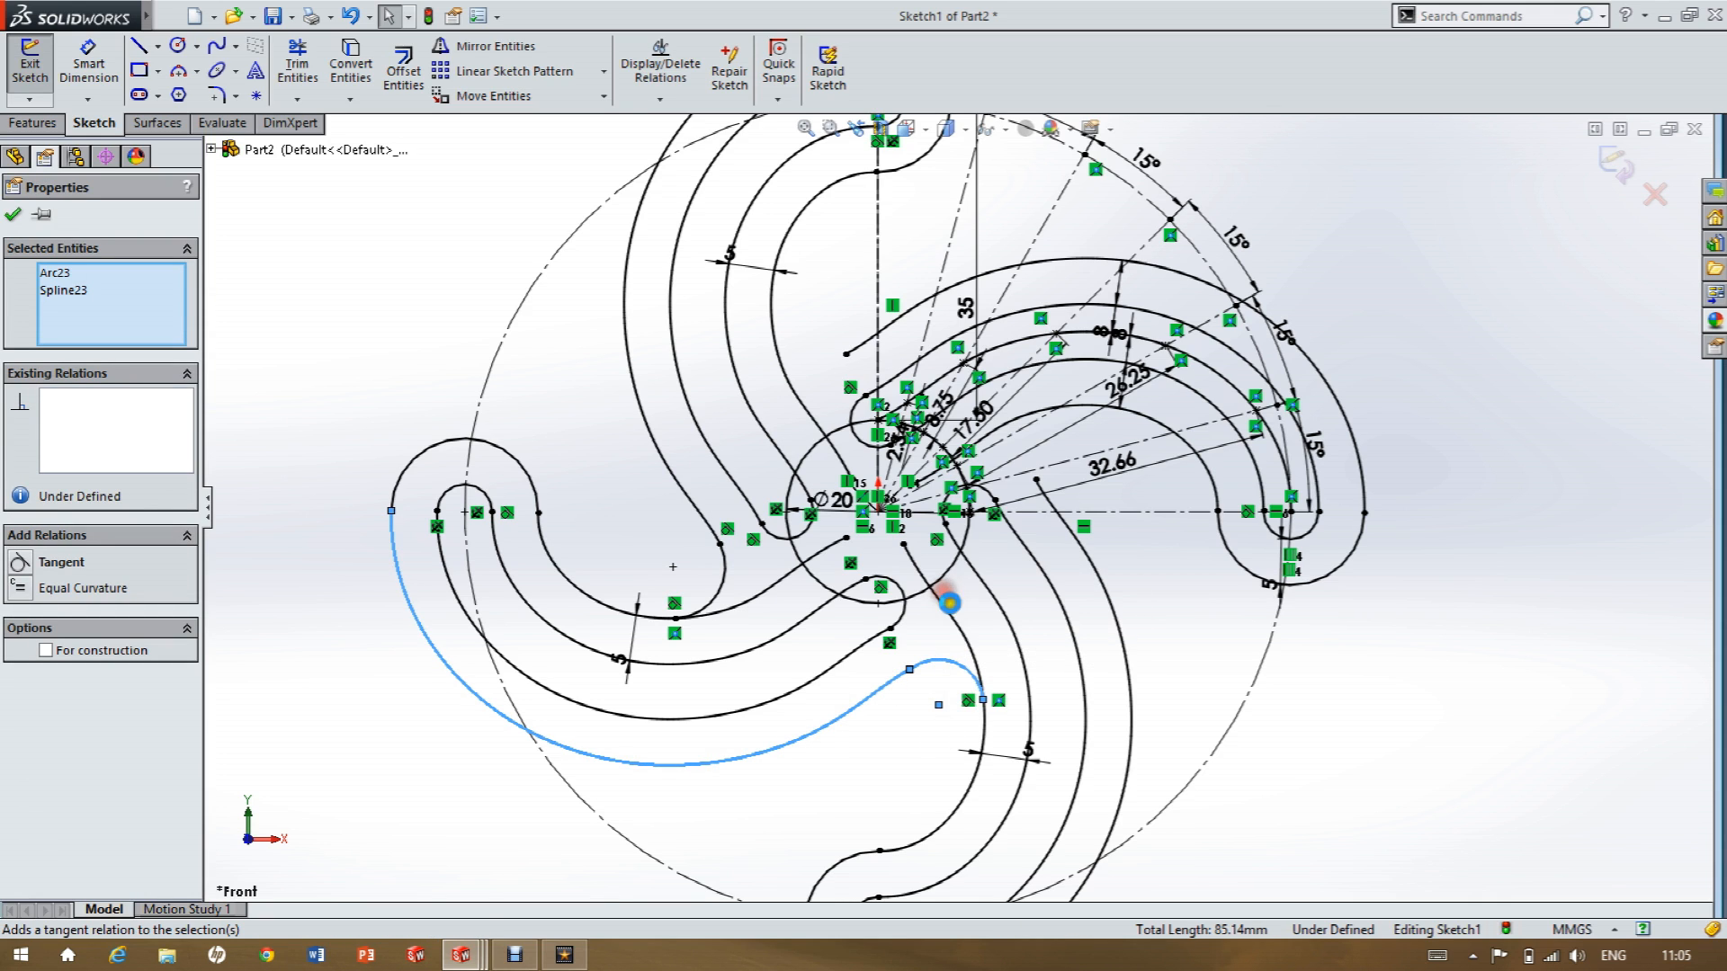
click(1275, 738)
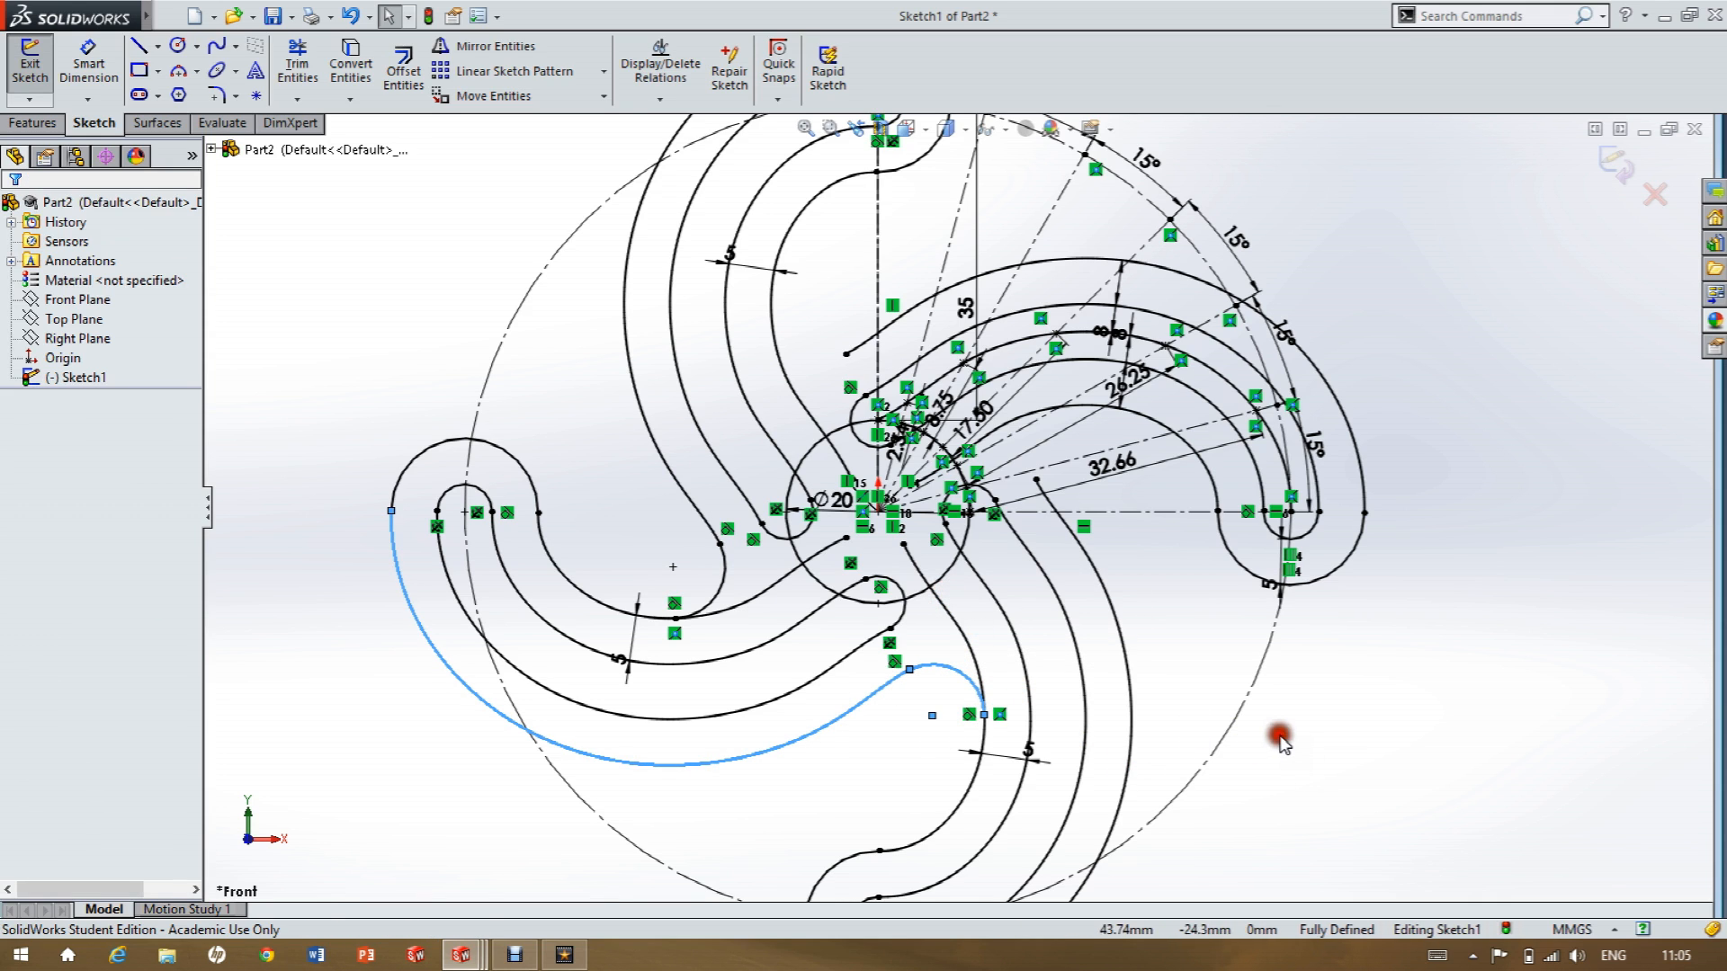
Draw a three-point arc of about 6.9 mm radius from the lower arm's outer curve end to the right arm's inner curve.
click(181, 72)
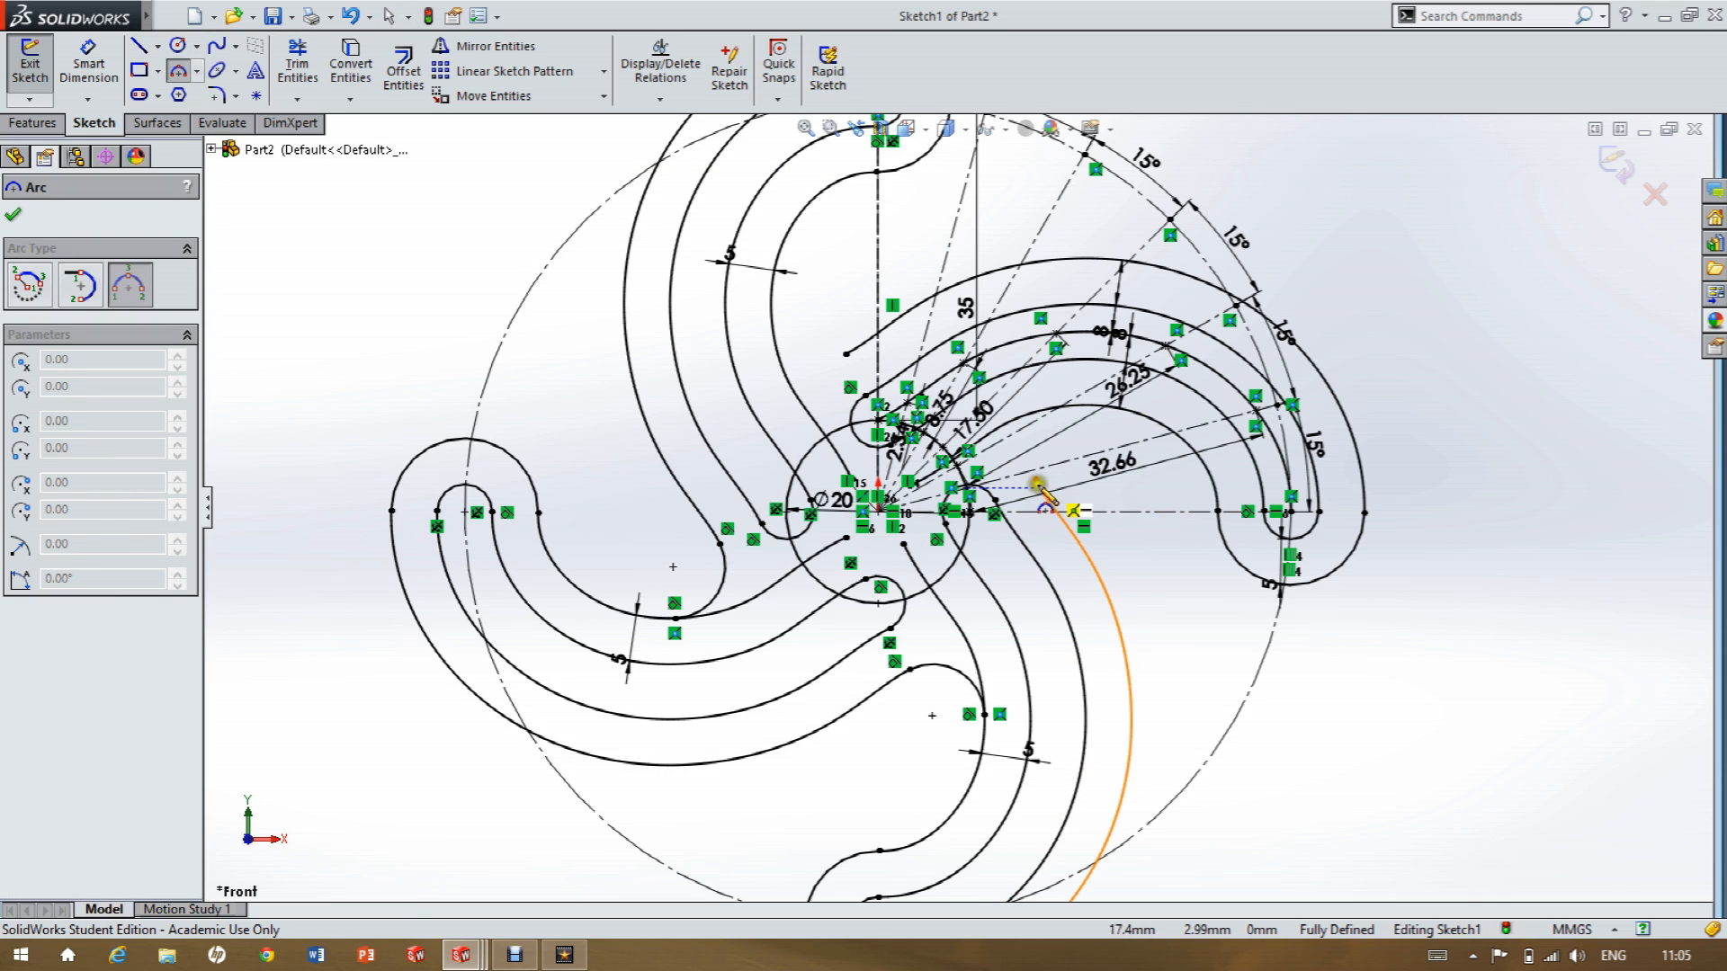
drag(1036, 479, 1083, 407)
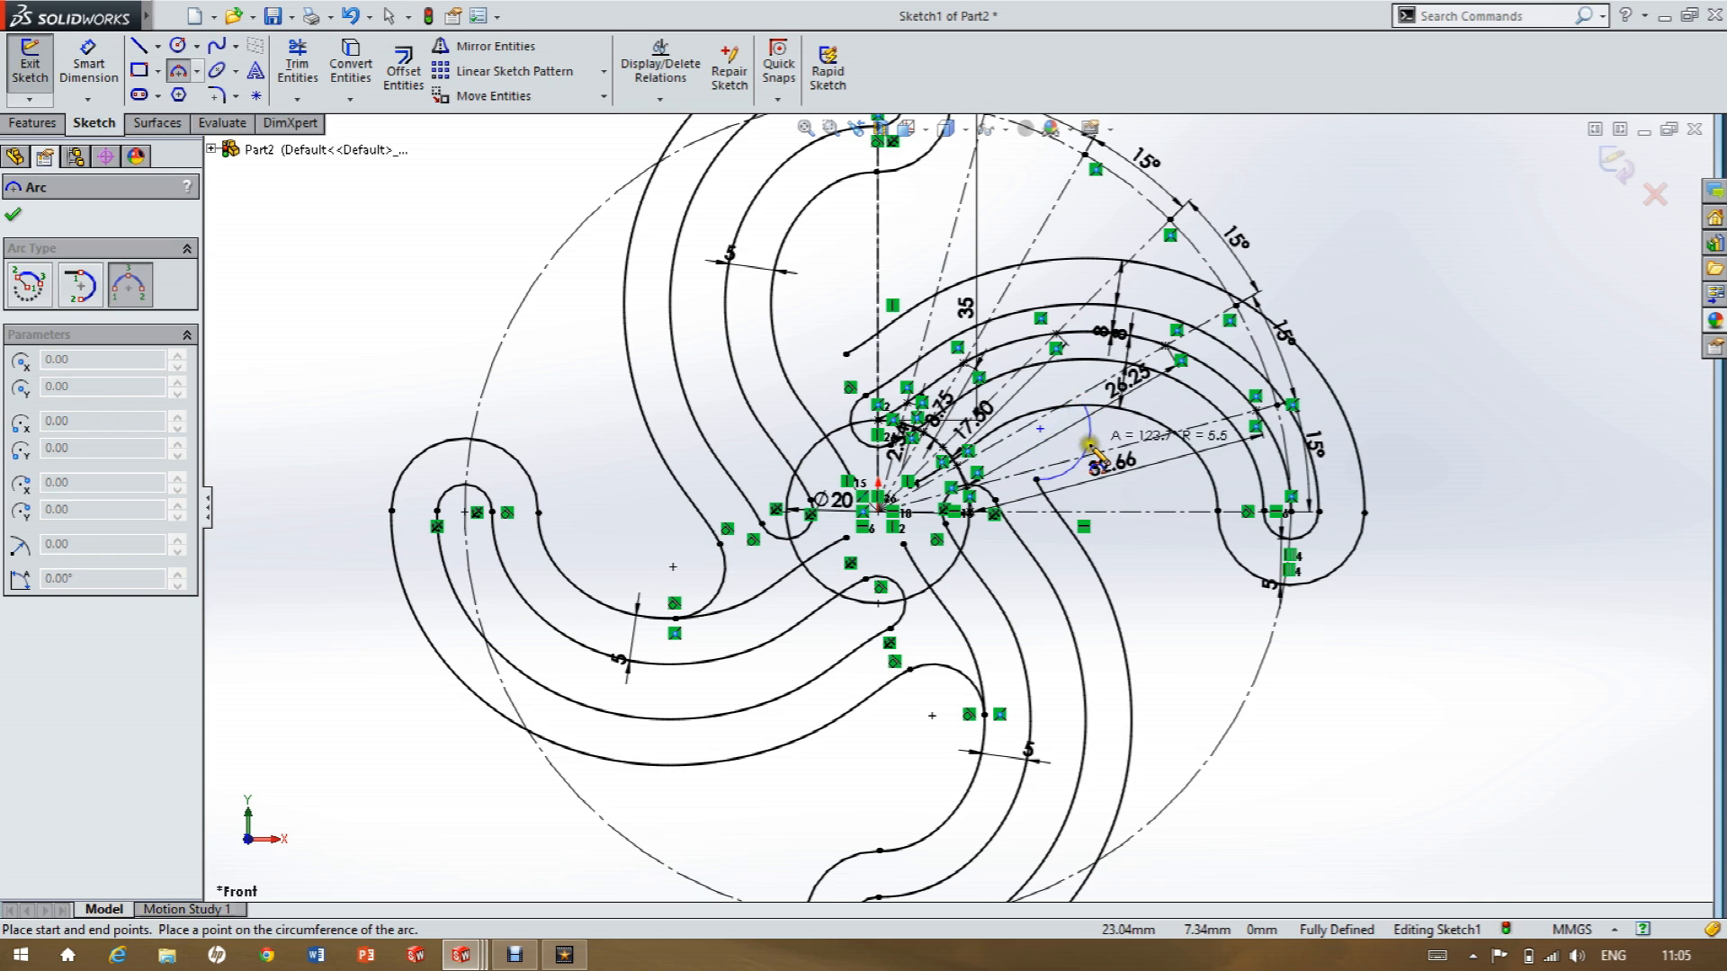
click(1036, 433)
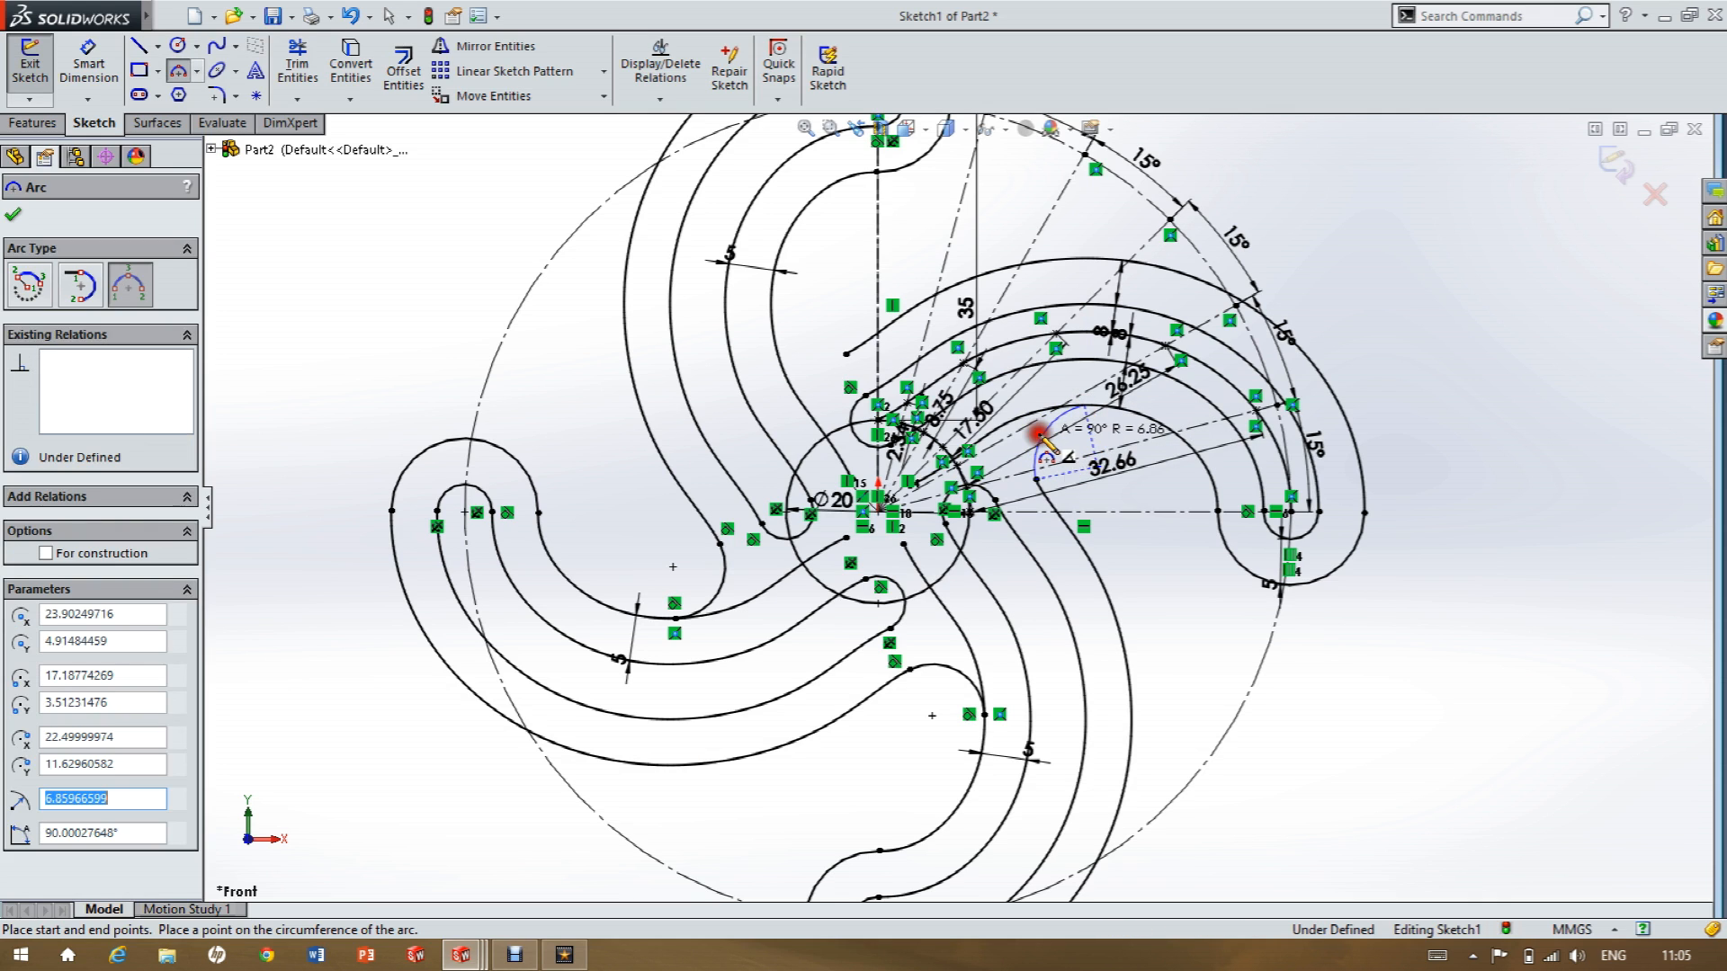
key(Escape)
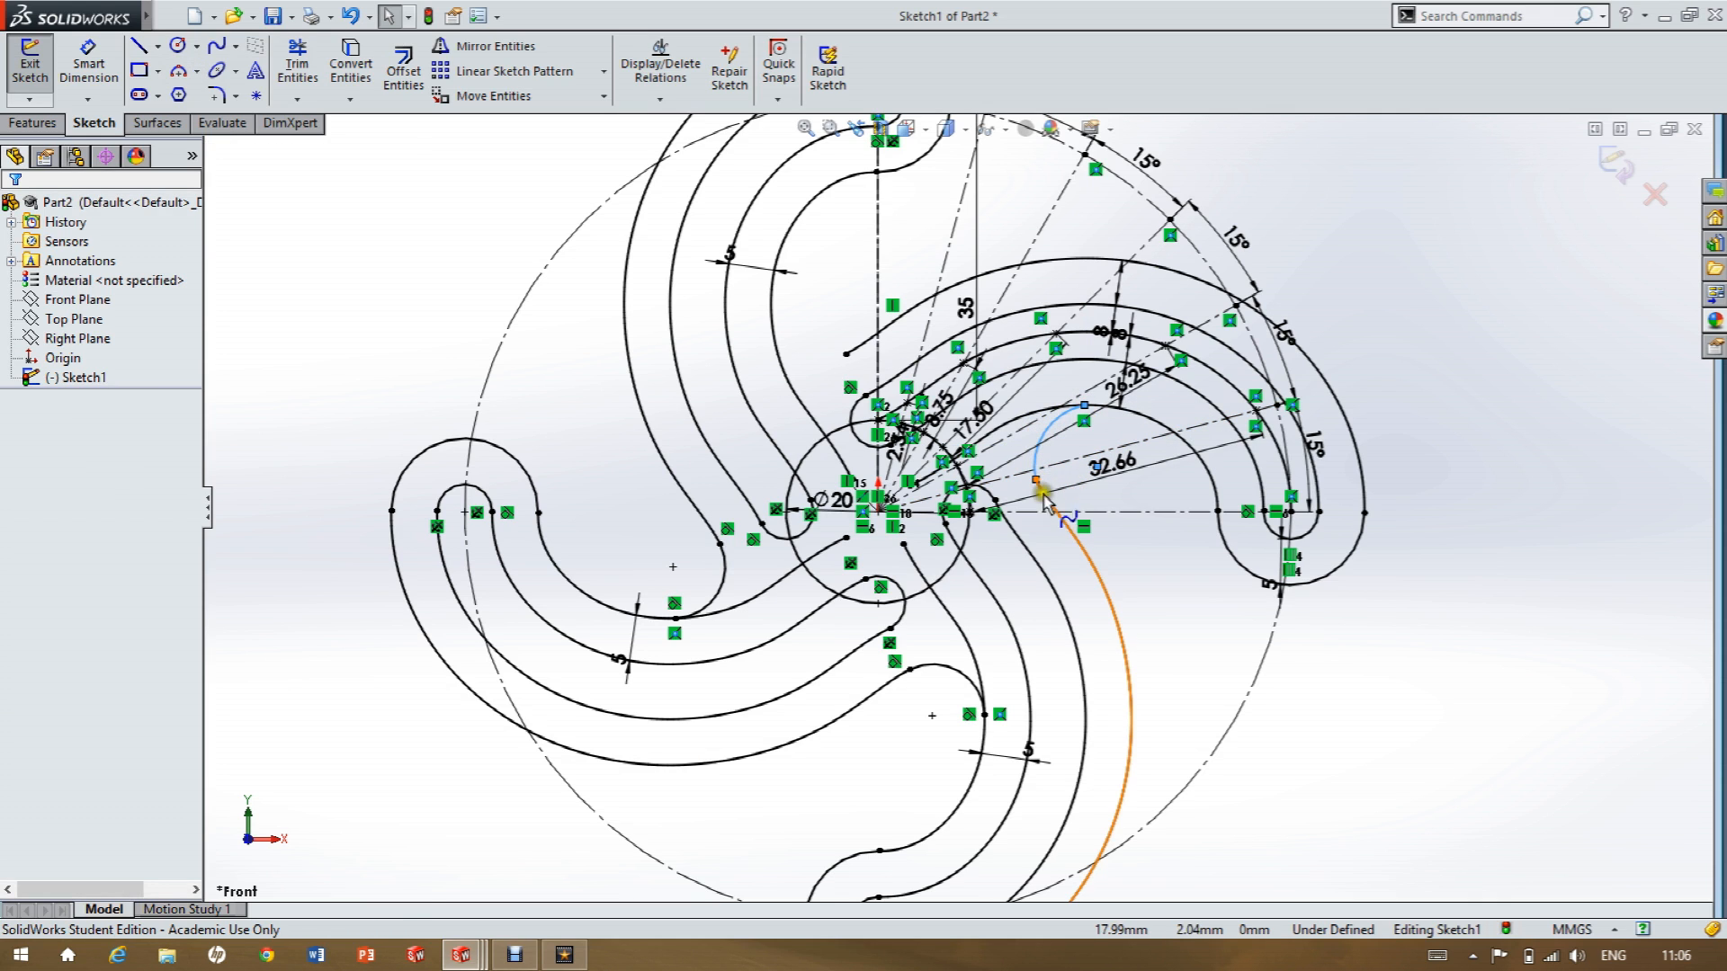
Make this arc tangent to both the lower arm's outer curve and the right arm's inner curve.
ctrl+click(1054, 517)
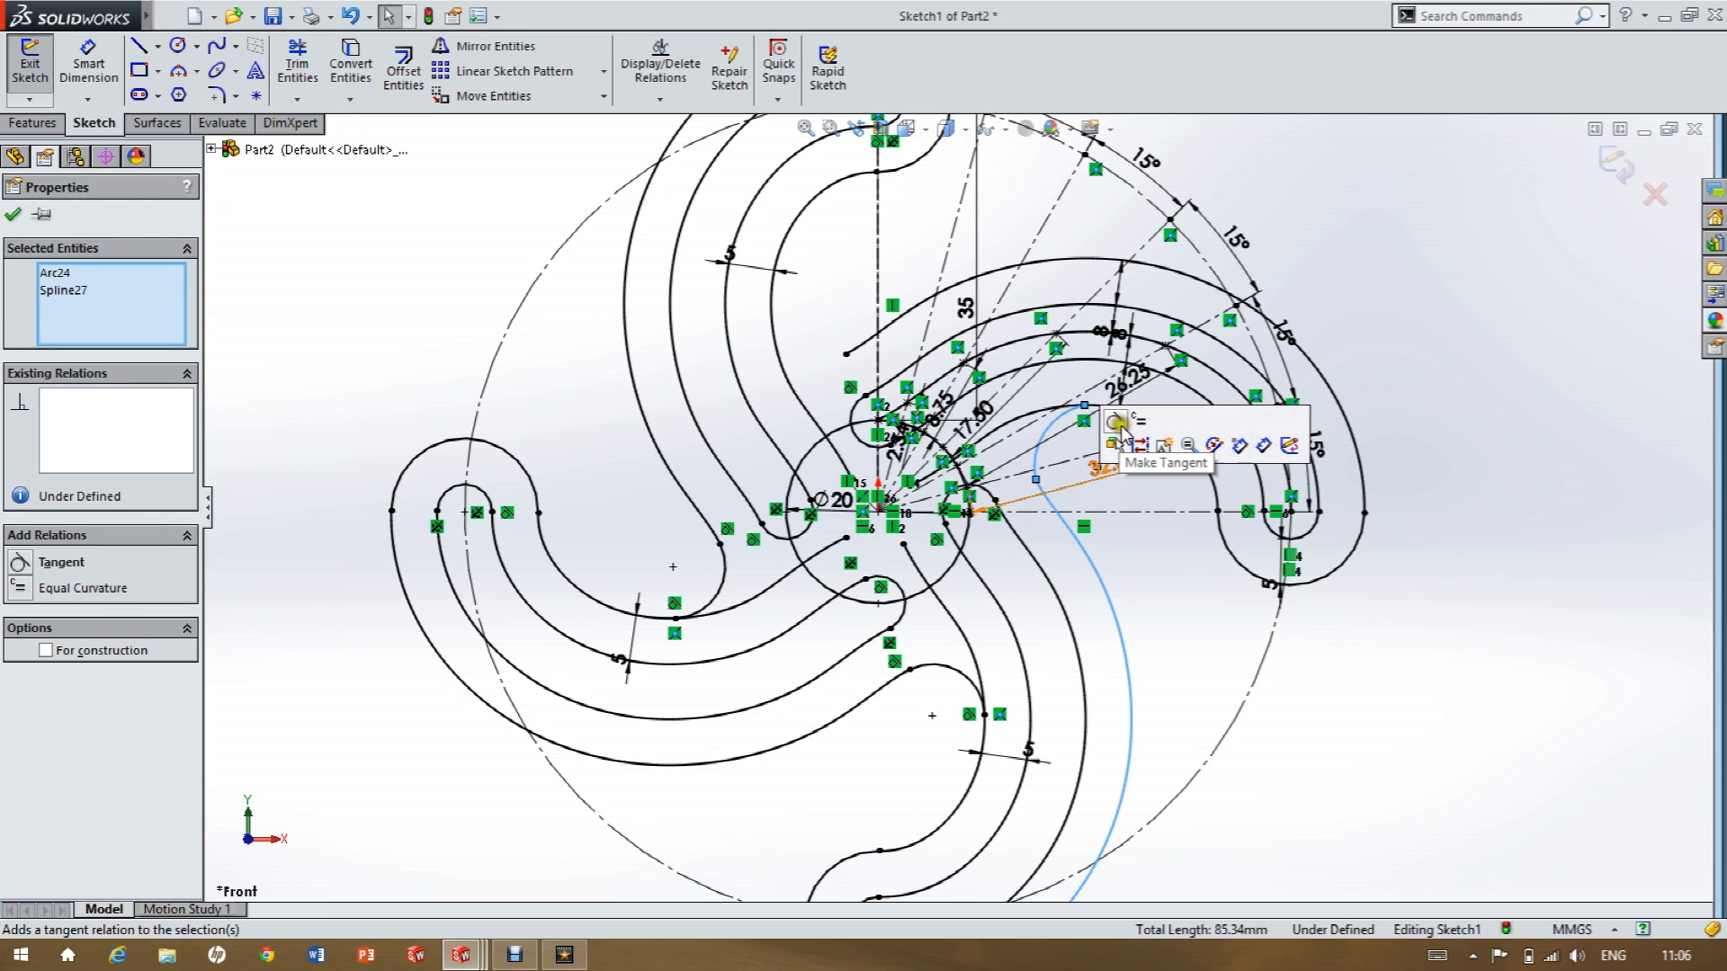
click(1105, 417)
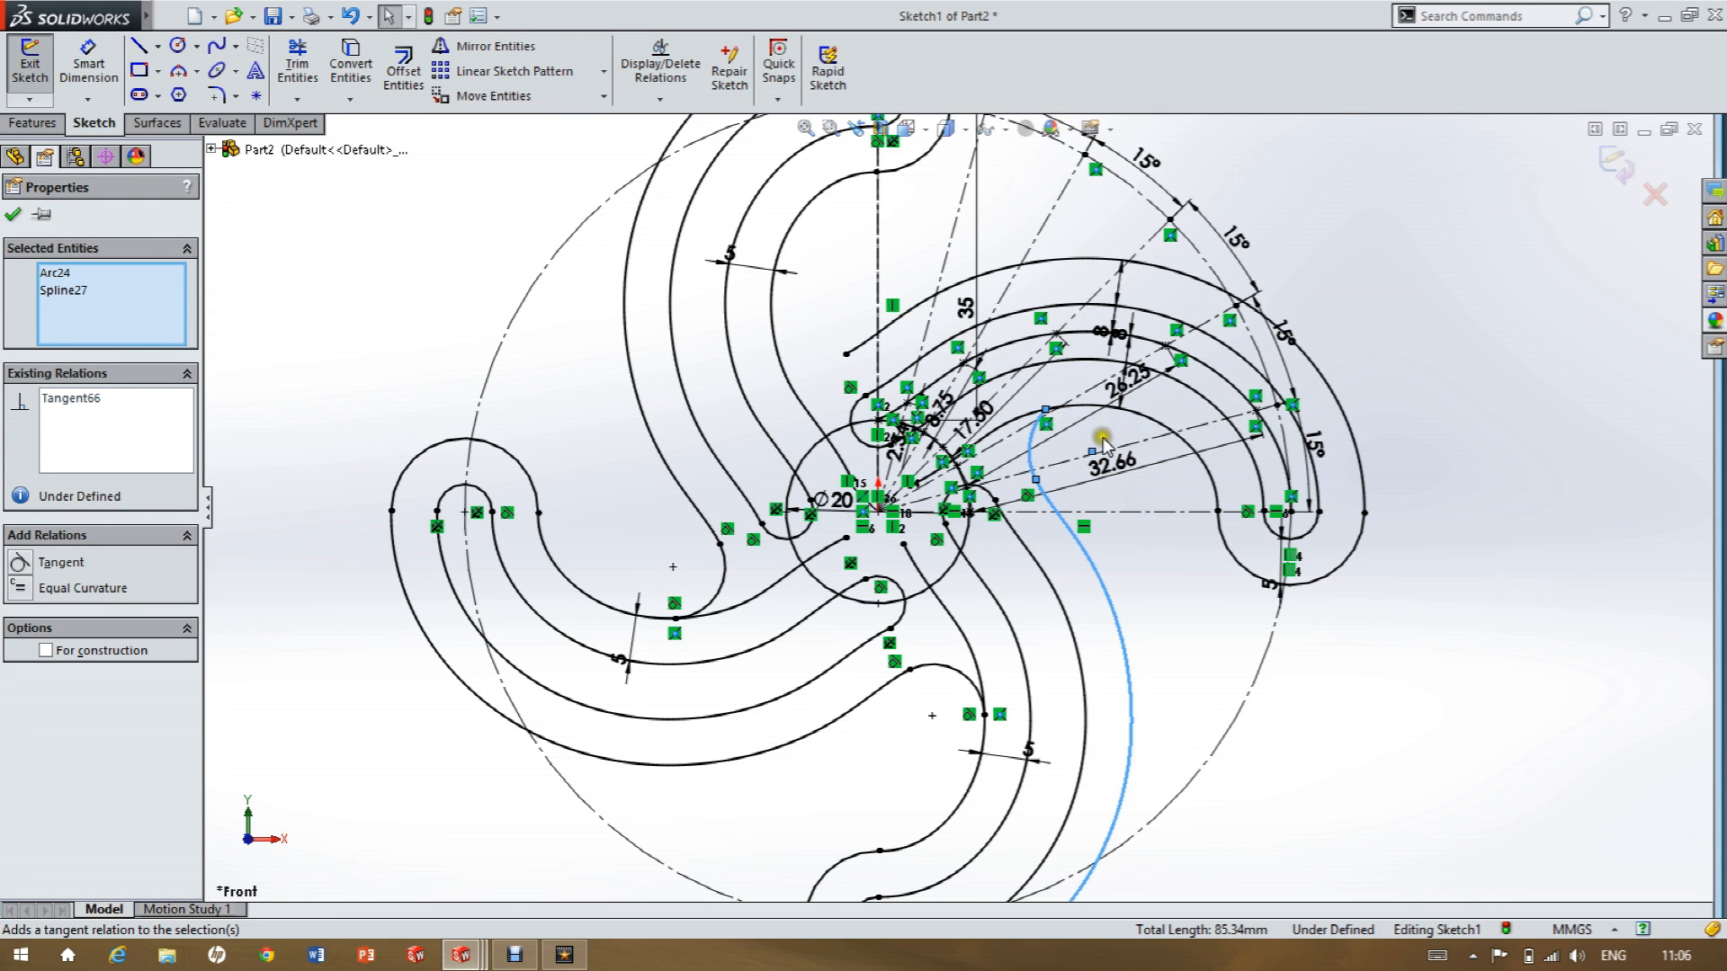
click(1066, 407)
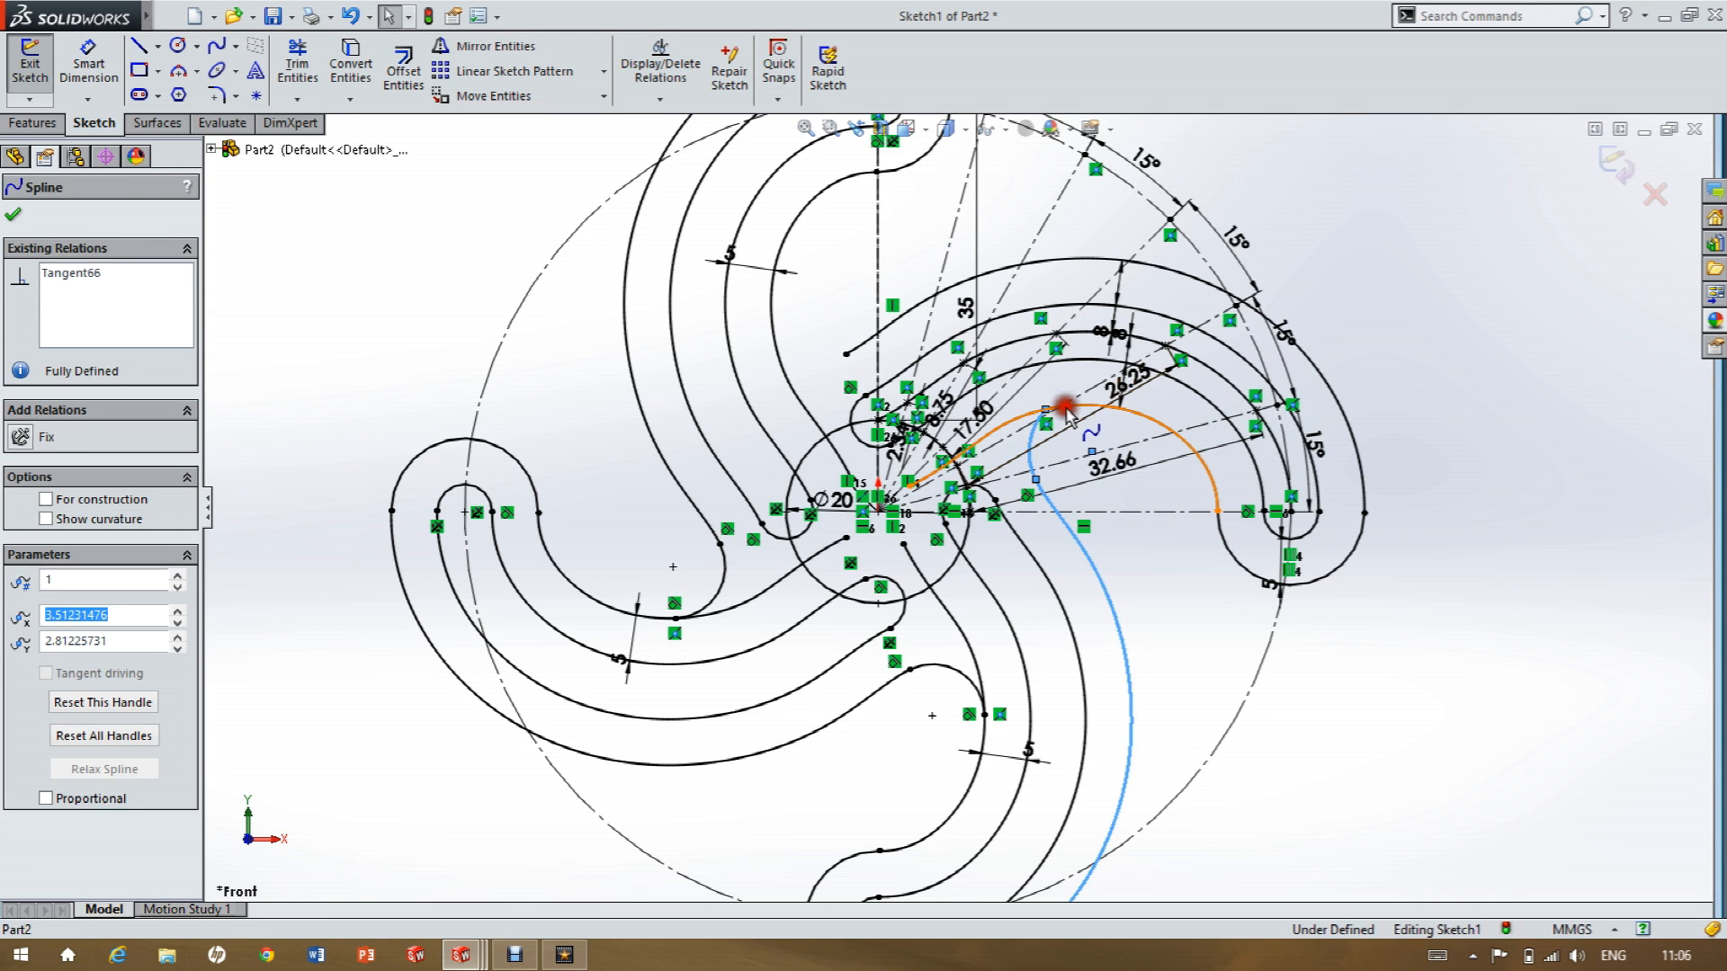
click(1032, 458)
ctrl+click(1088, 366)
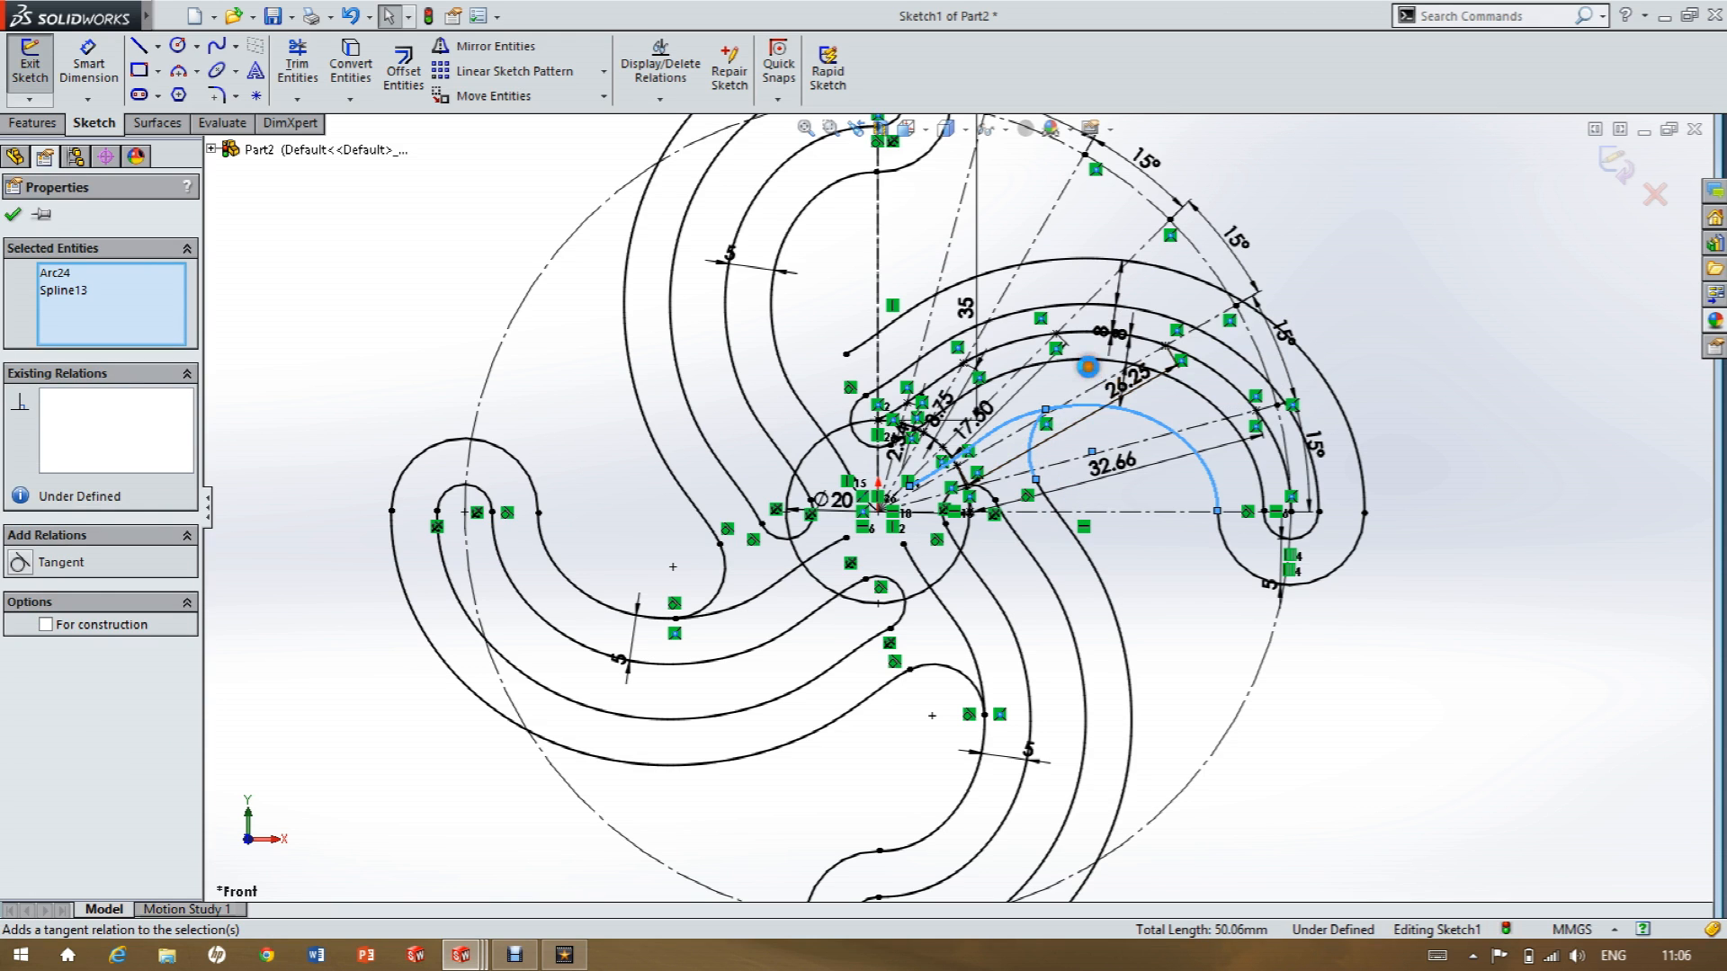
click(1406, 495)
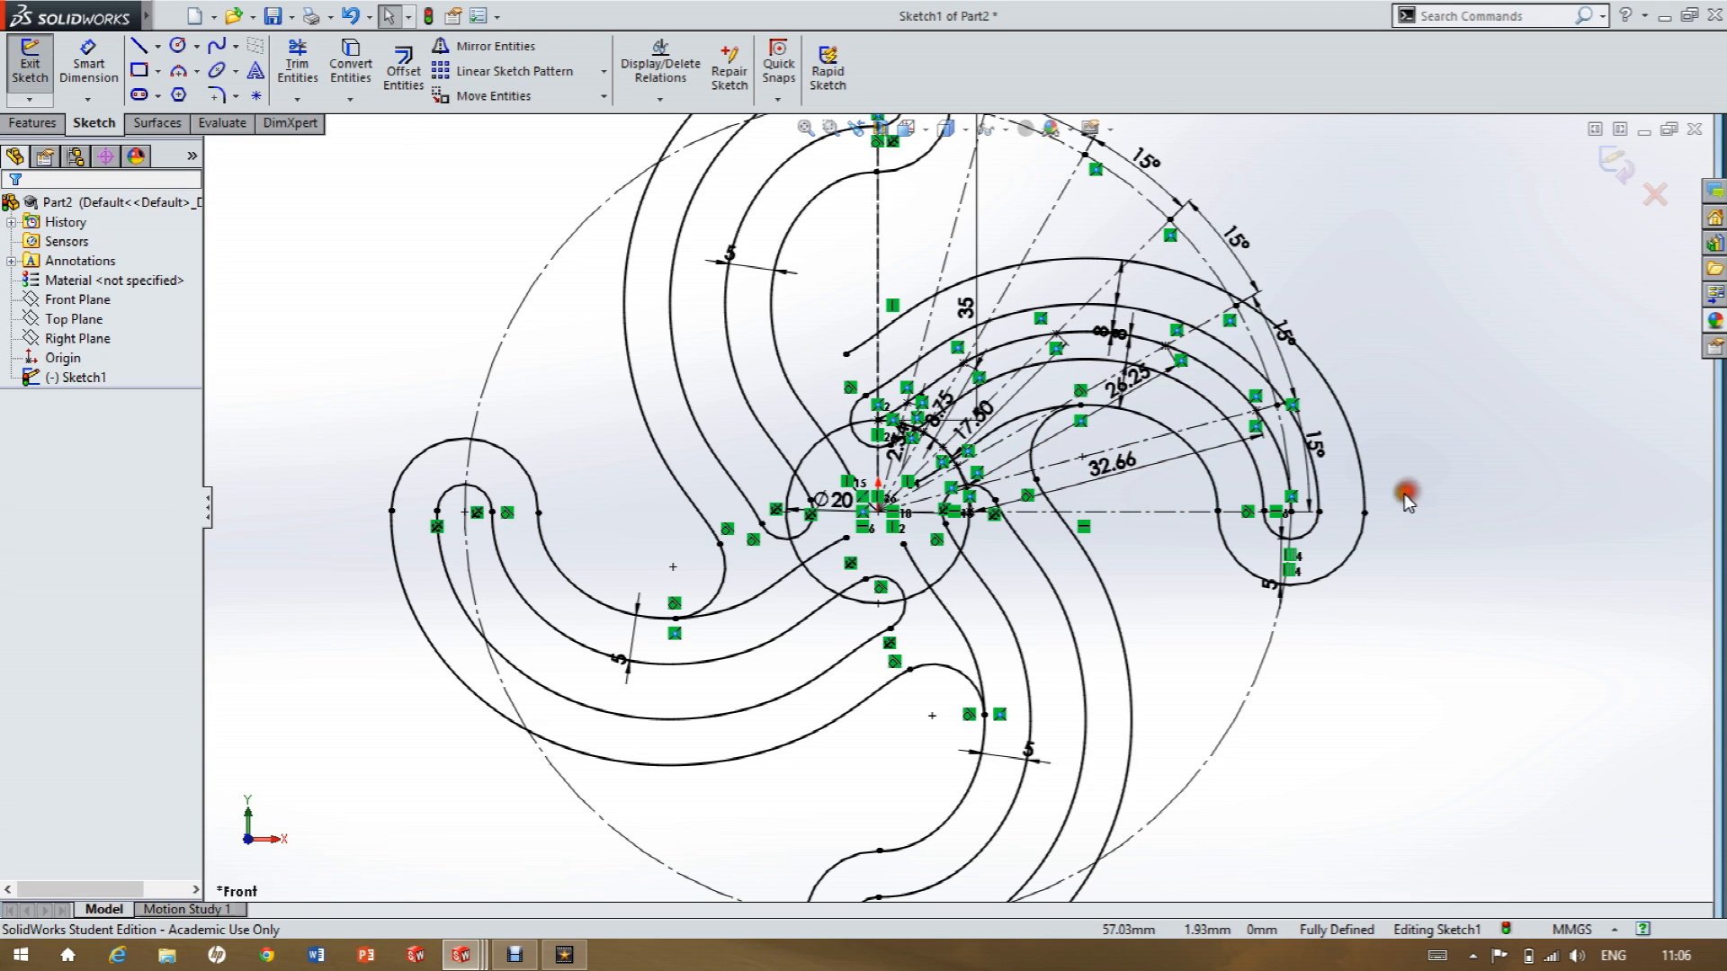
Draw a three-point arc of about 5.5 mm radius from the right arm's outer curve end to the upper arm's inner curve.
click(177, 71)
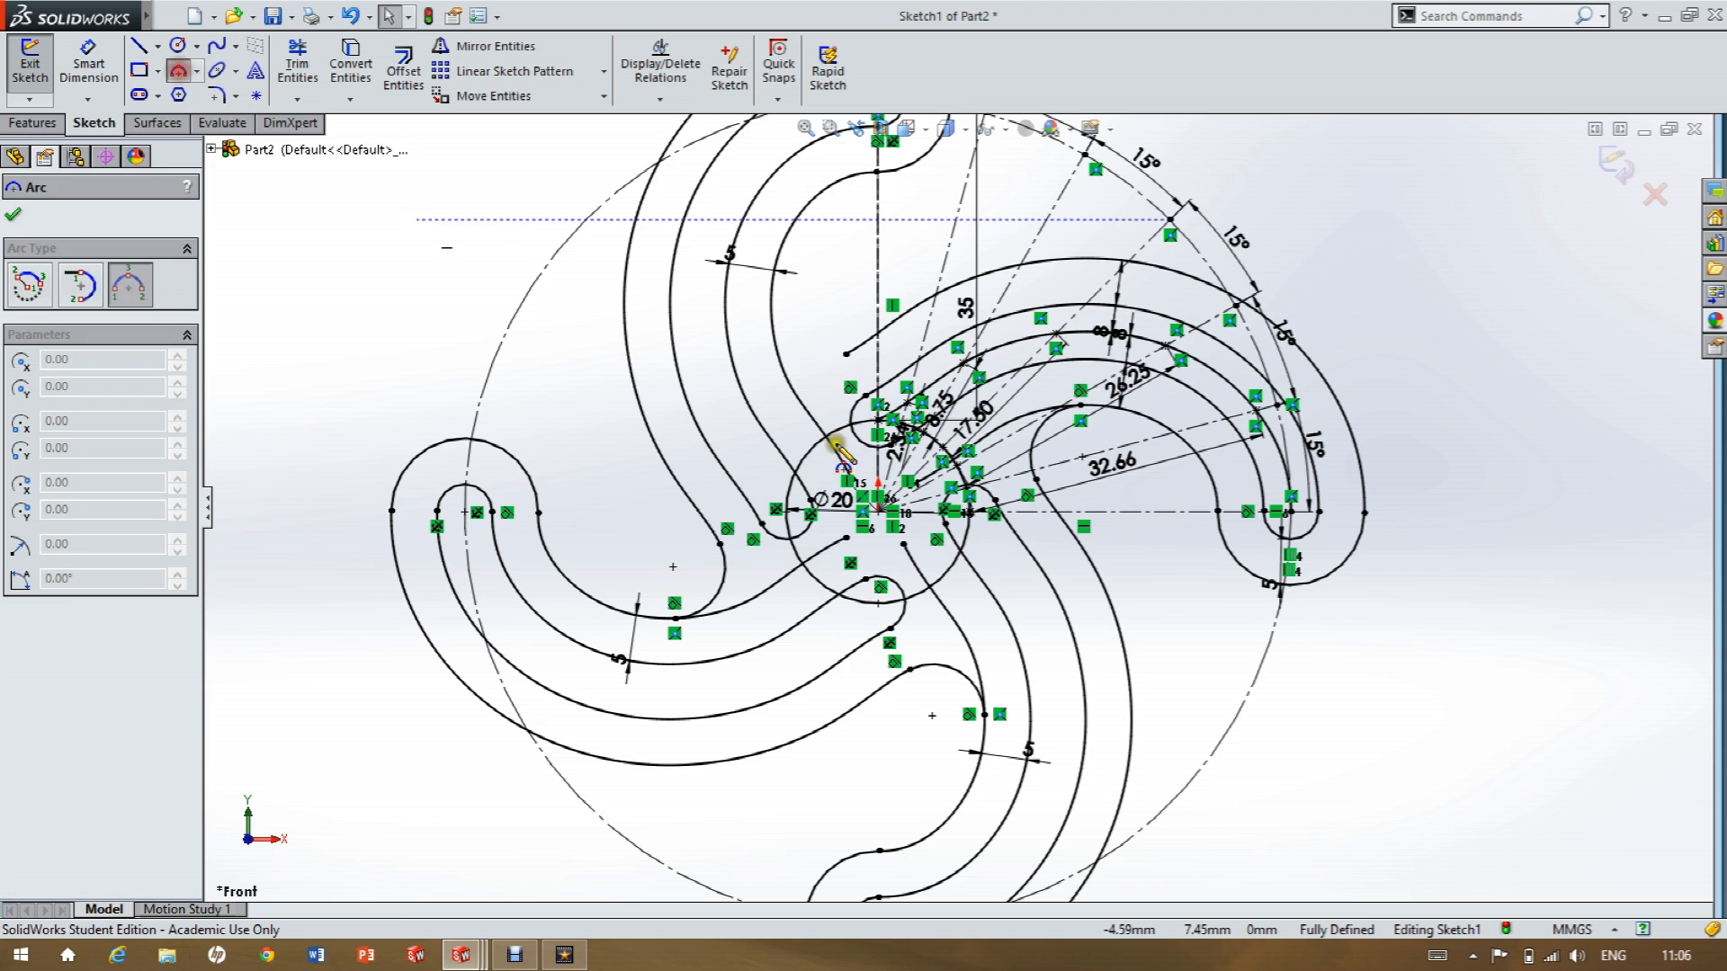
click(845, 352)
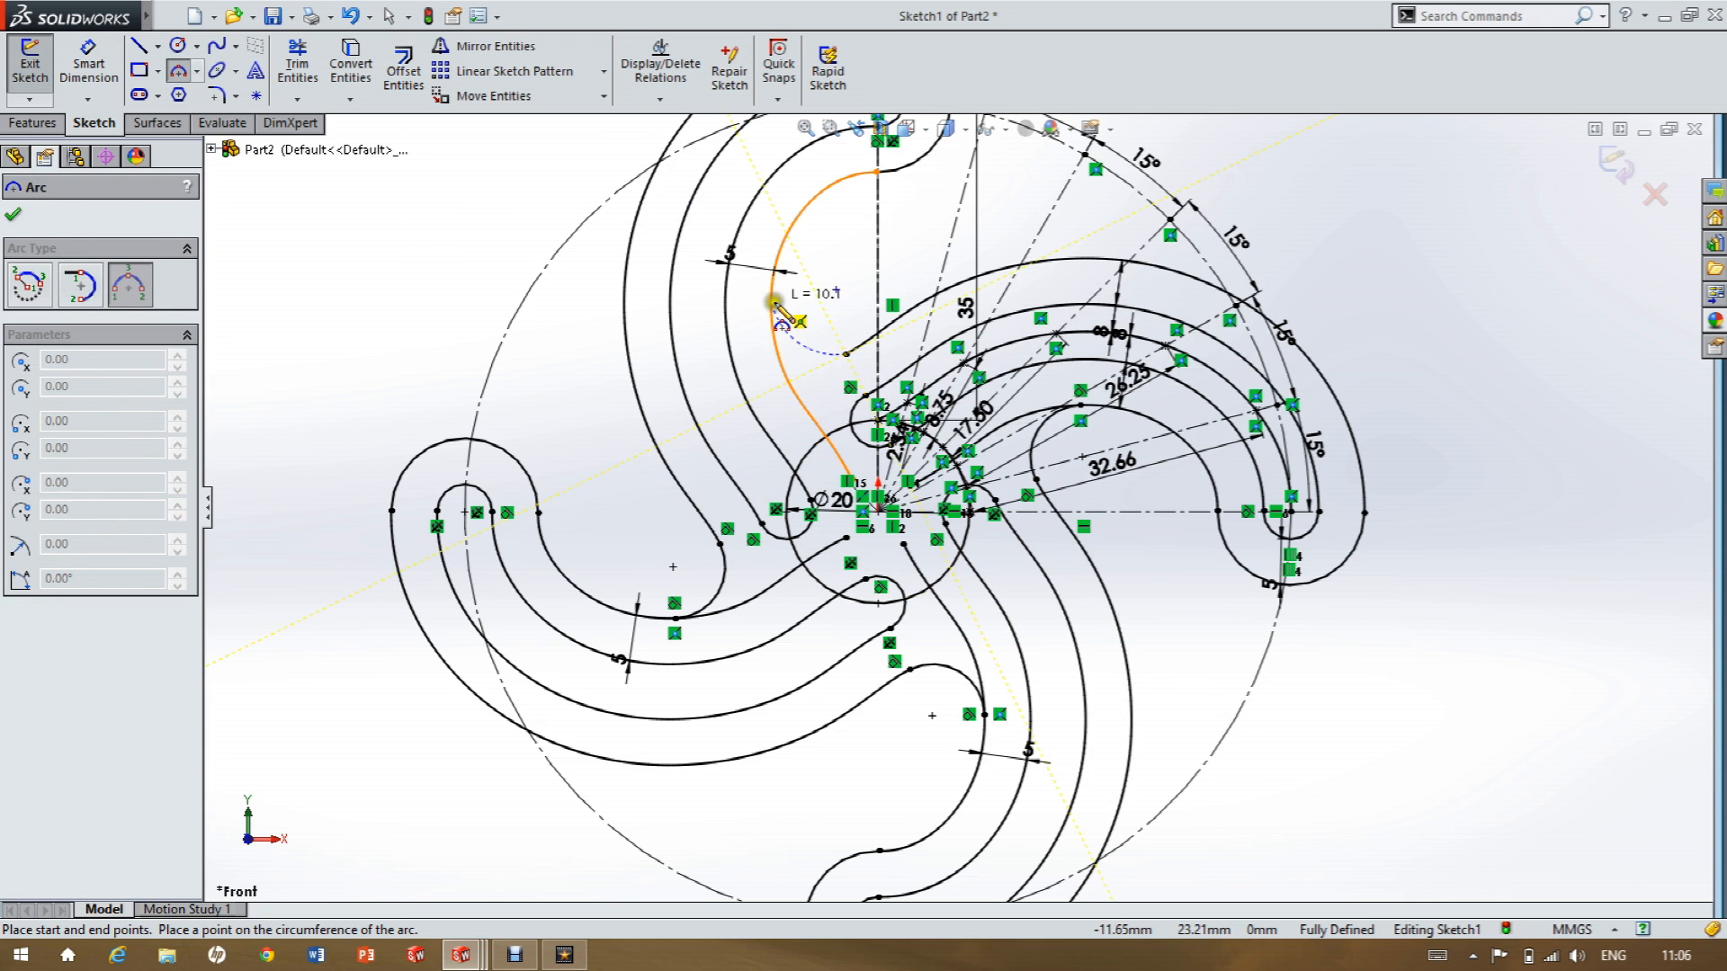
click(833, 295)
click(789, 342)
key(Escape)
Make the last connecting arc tangent to the right arm's outer curve and the upper arm's inner curve.
click(796, 353)
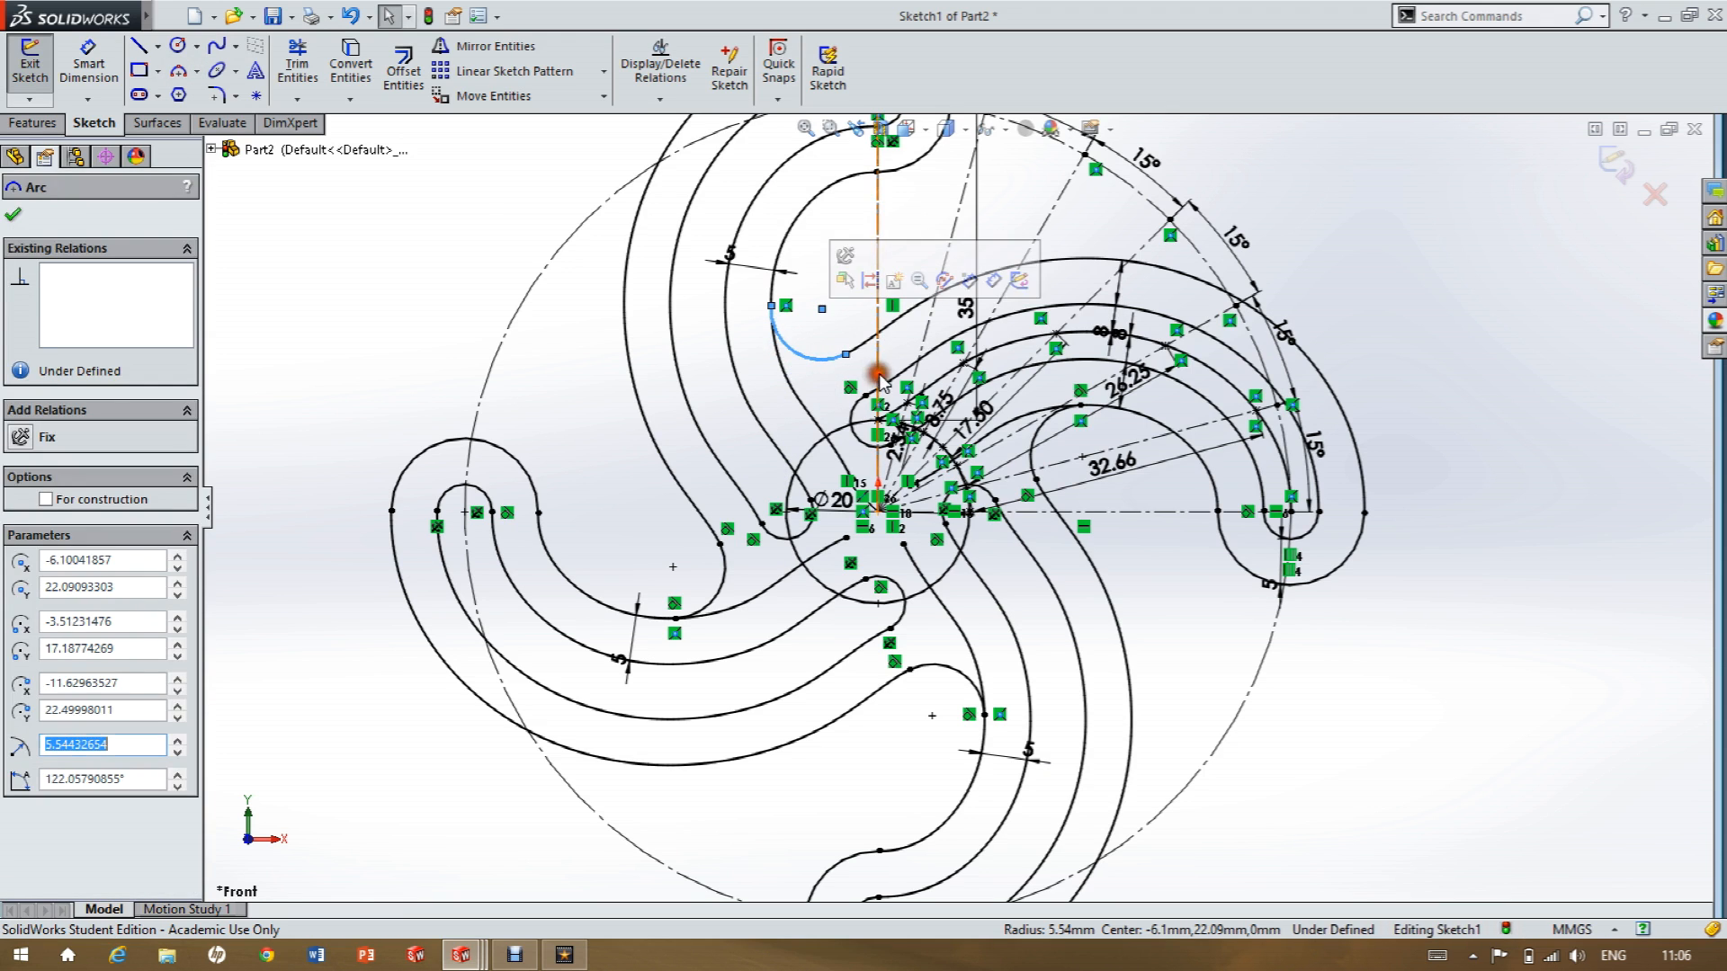
ctrl+click(893, 316)
click(922, 251)
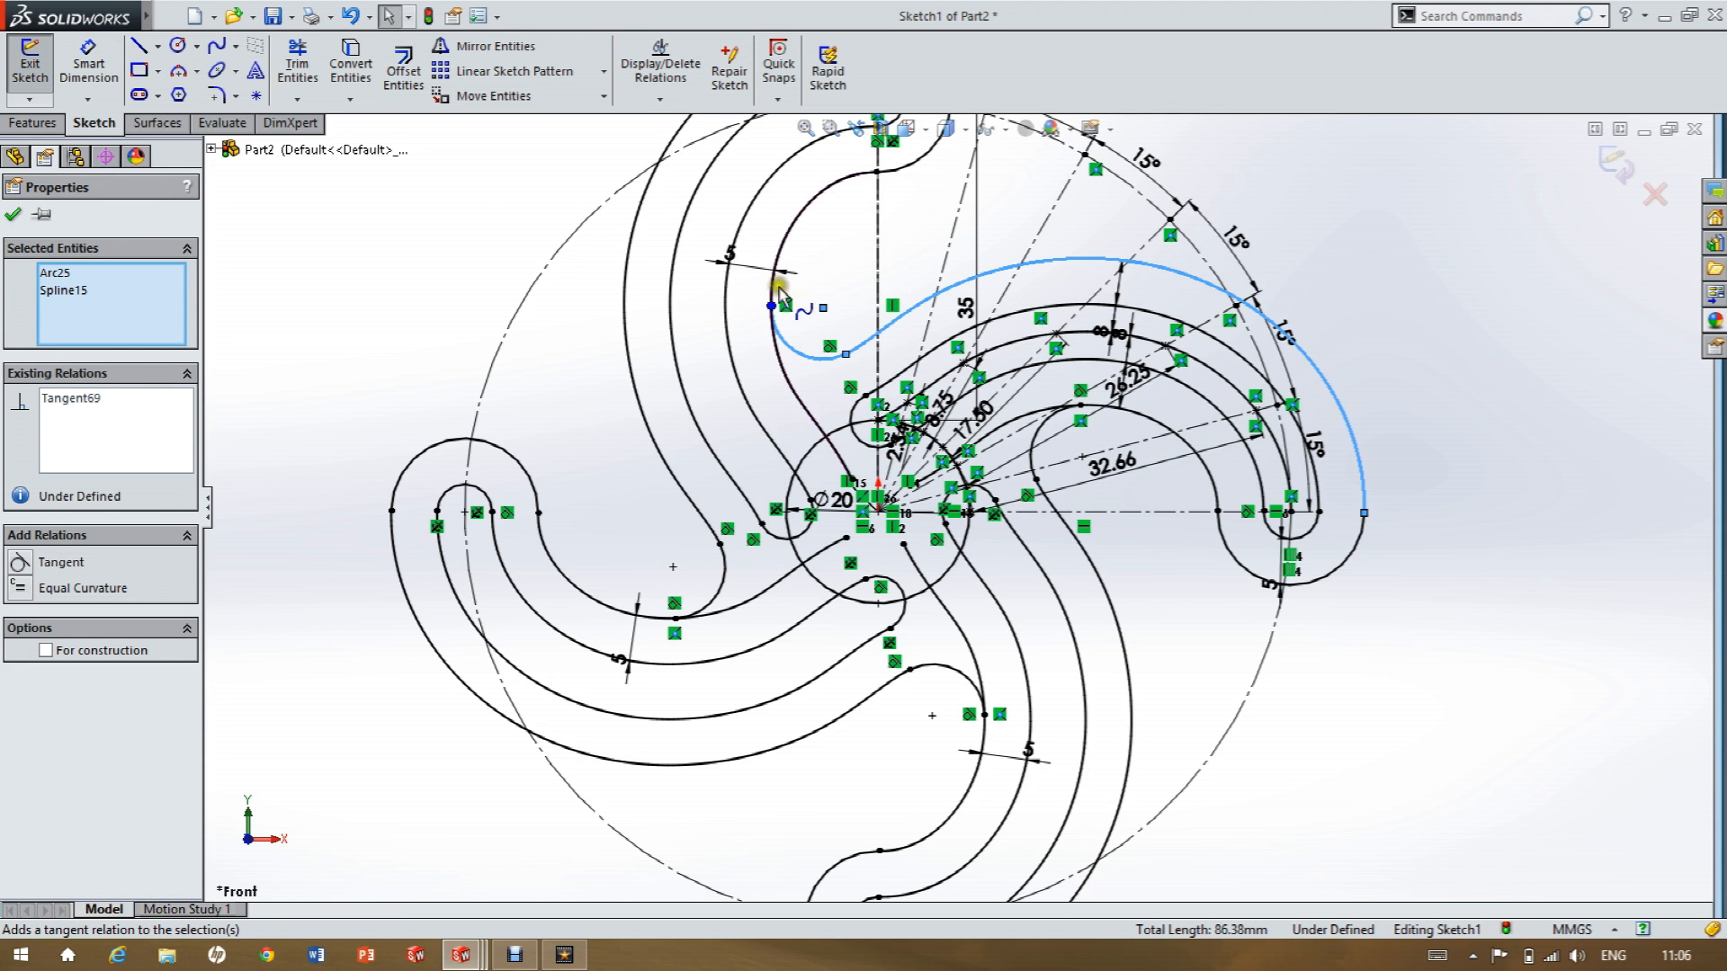
drag(793, 347, 807, 316)
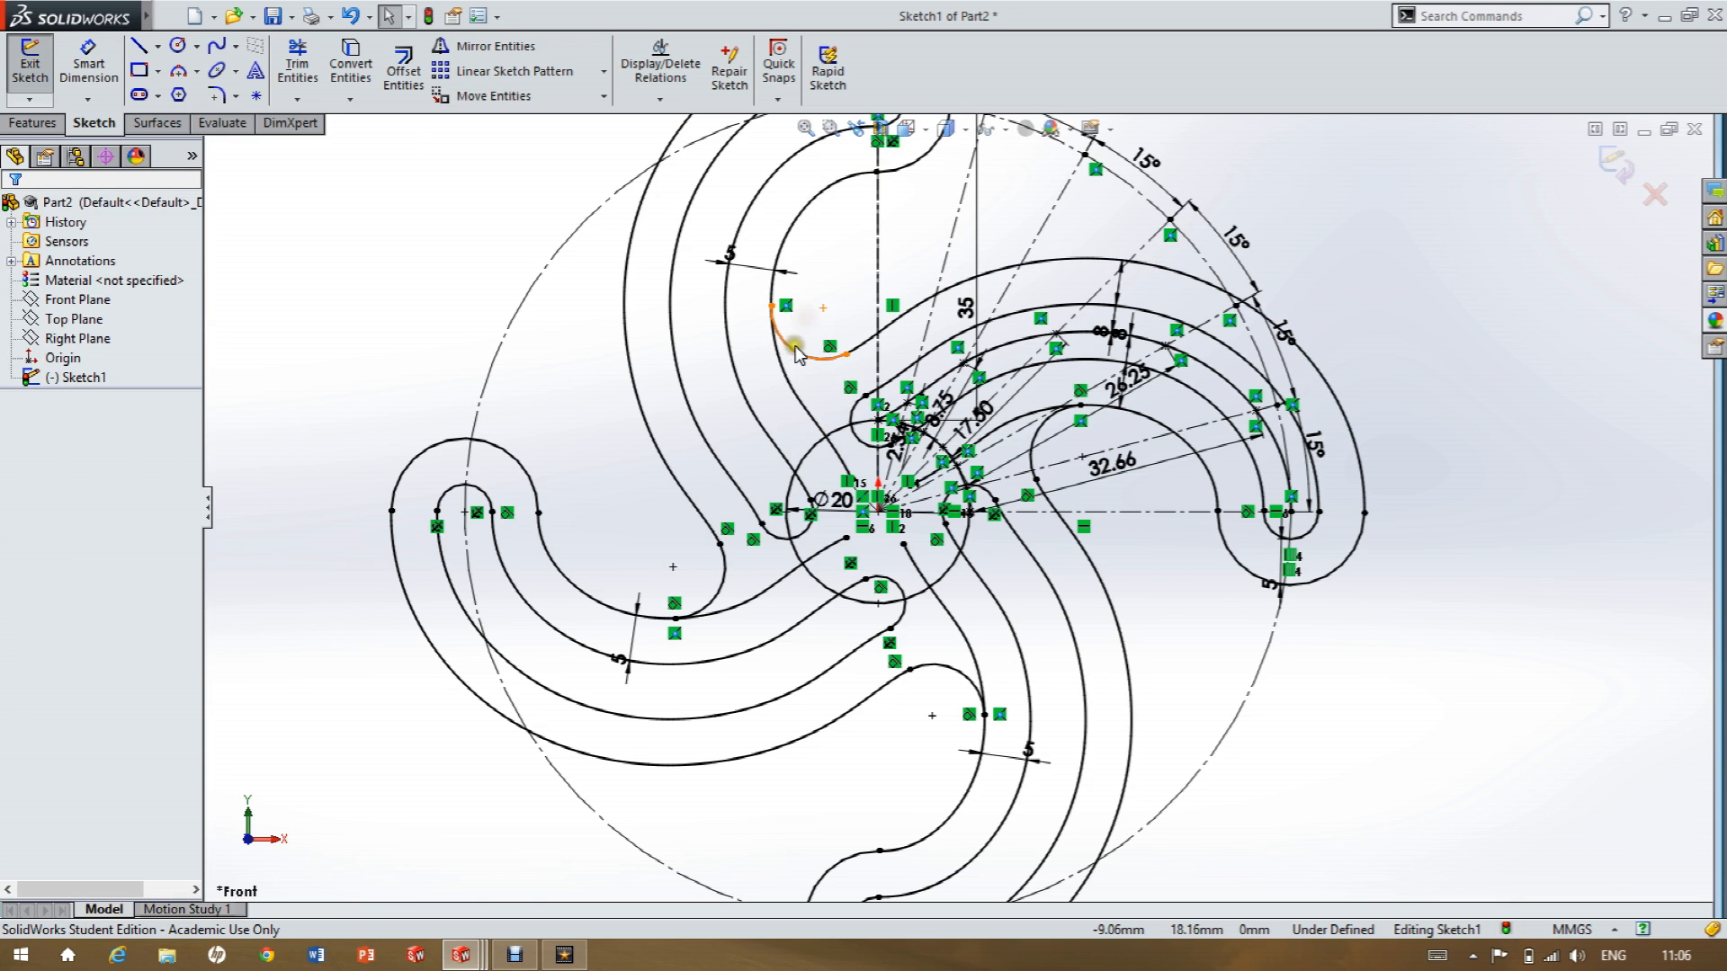
click(796, 354)
ctrl+click(781, 270)
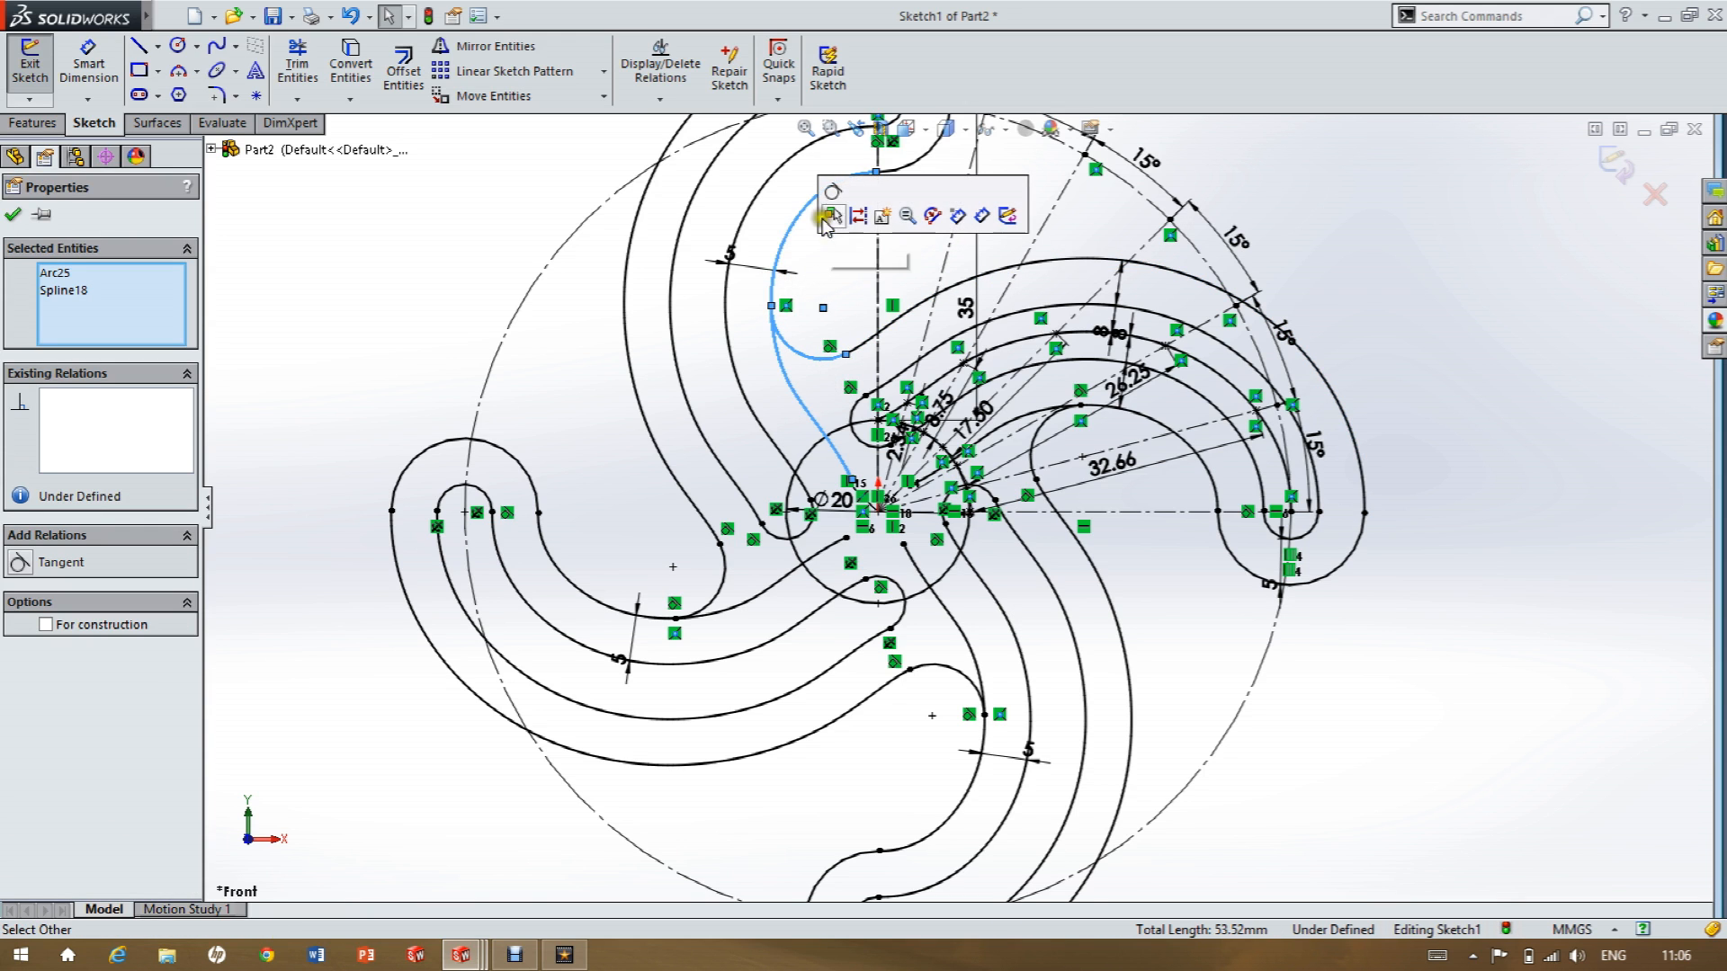
click(829, 200)
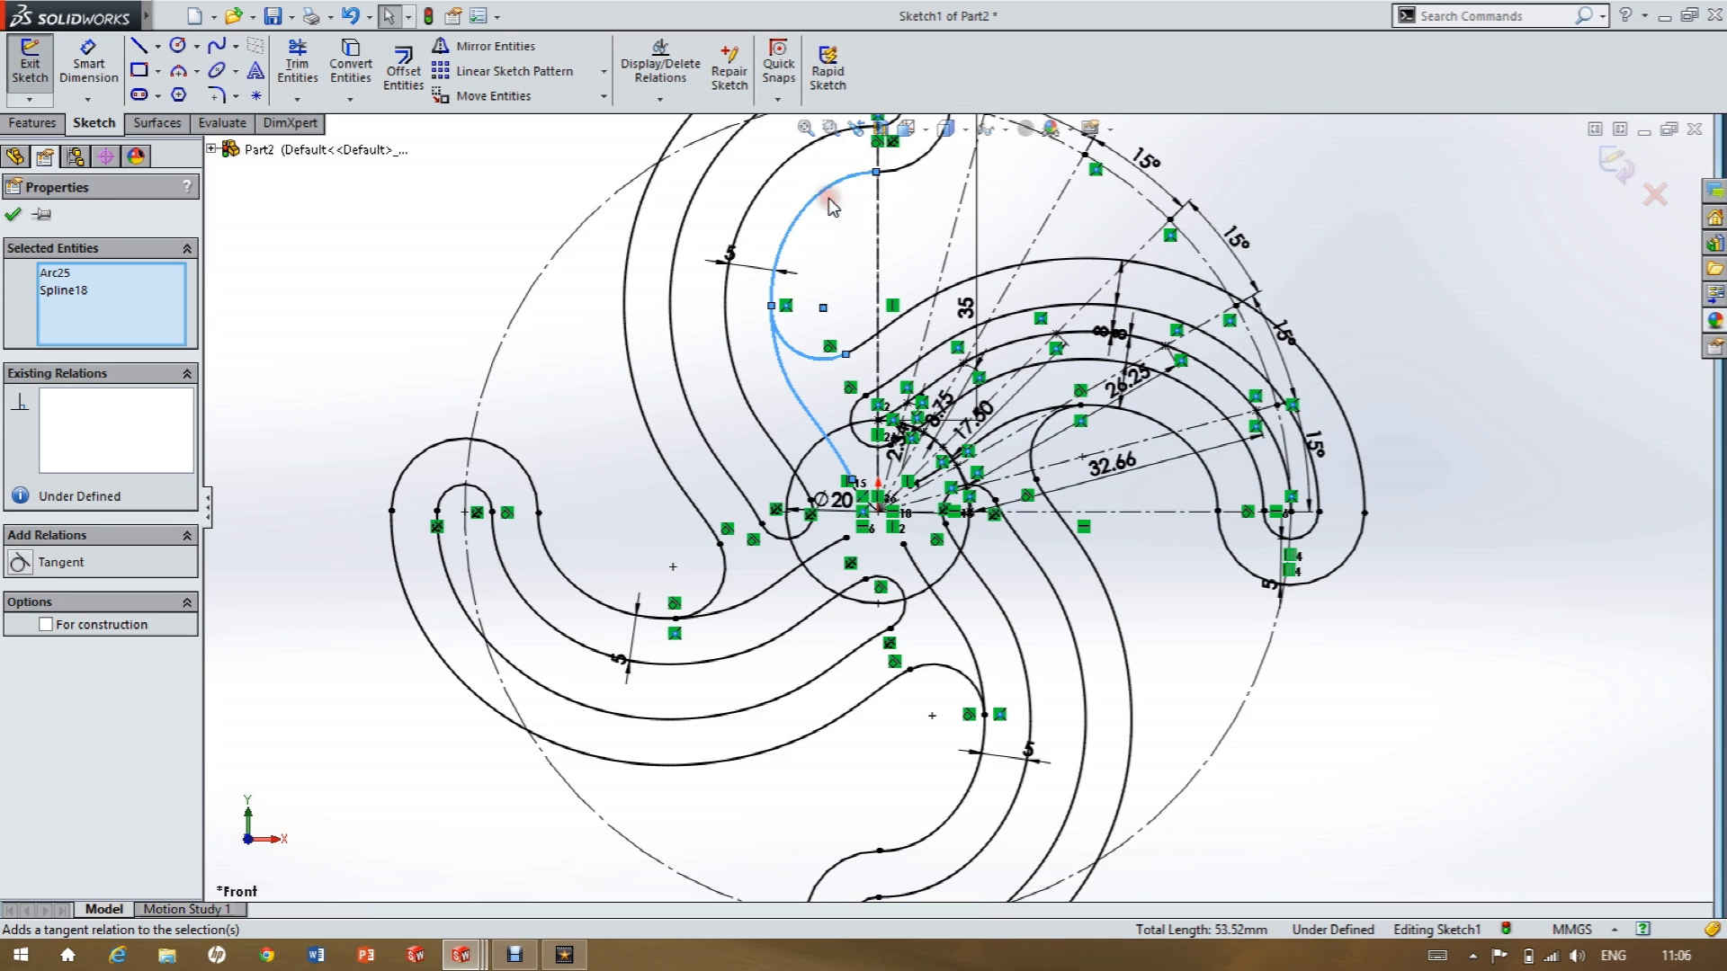
click(1671, 660)
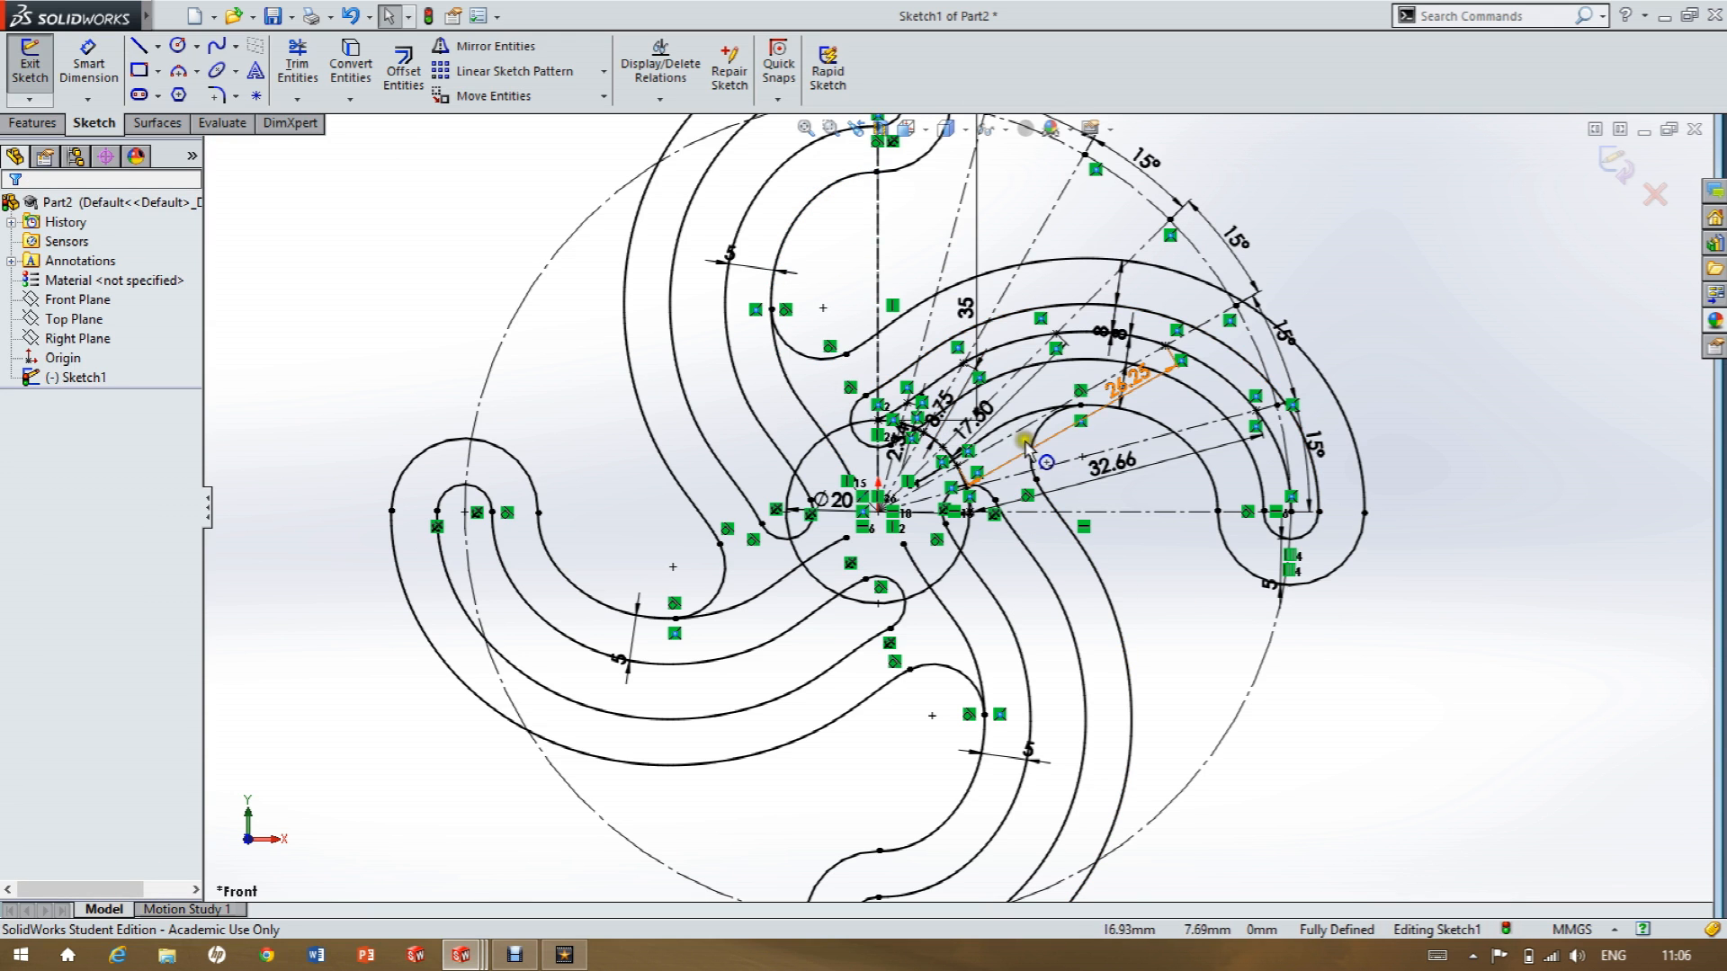
Draw a circle centred on the origin and dimension its diameter as 6 mm.
click(177, 45)
scroll(863, 513, down, 5)
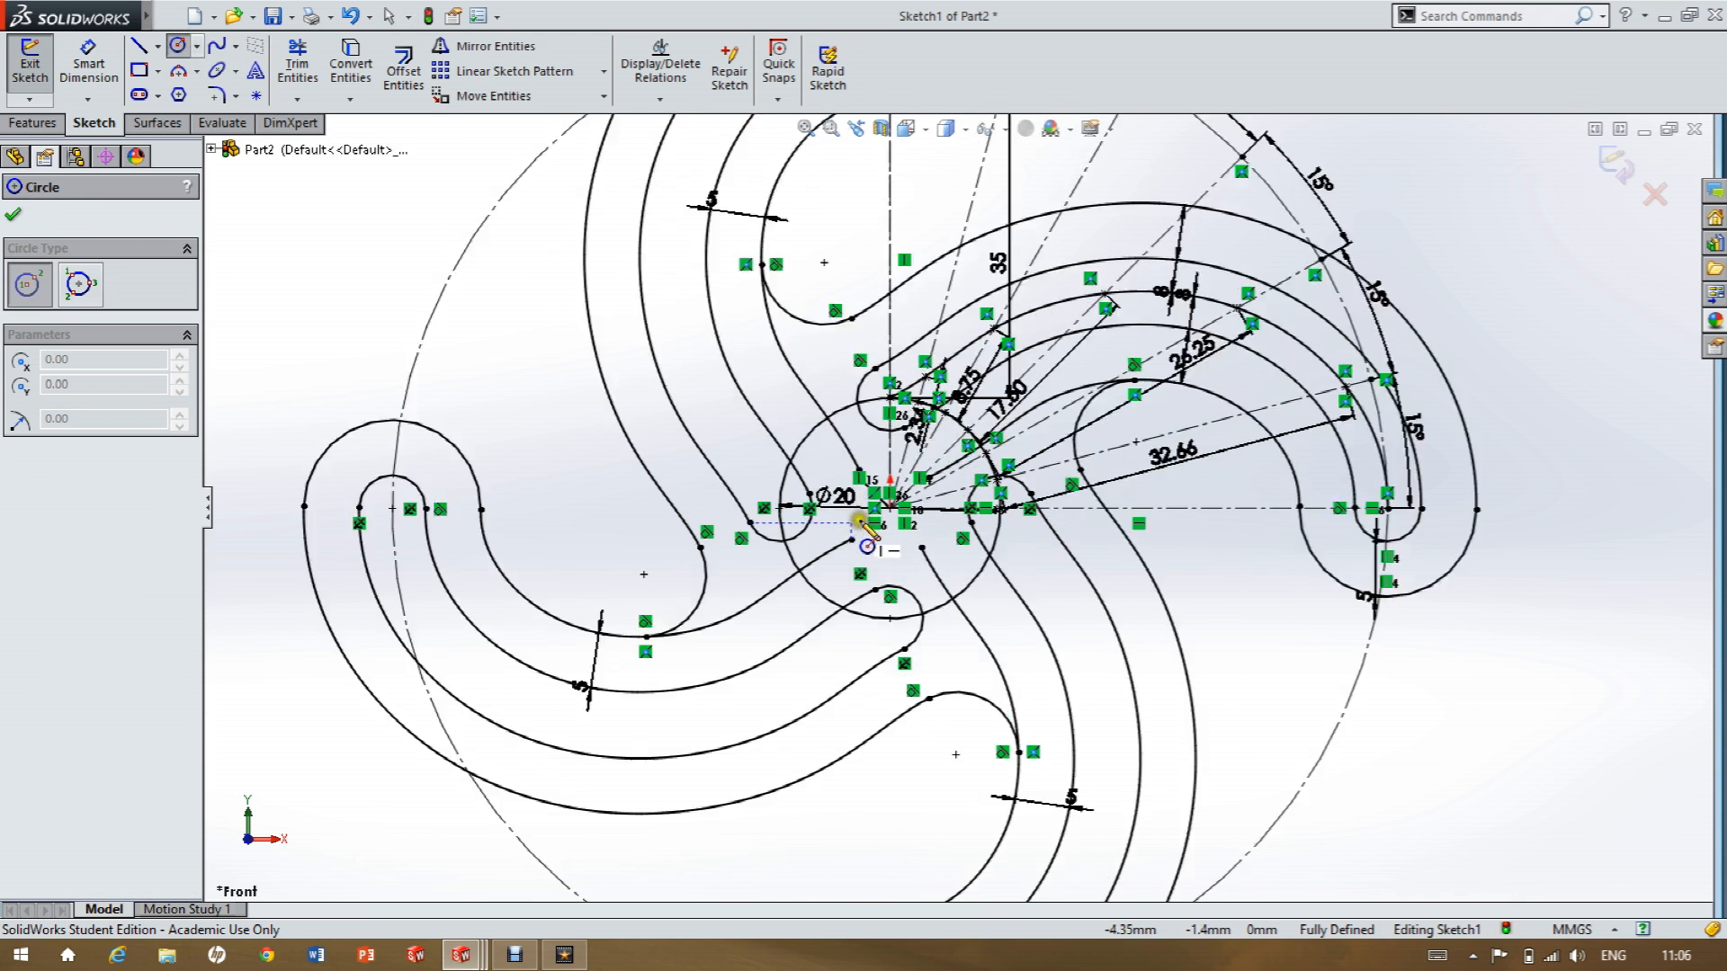
drag(916, 495, 966, 513)
click(88, 56)
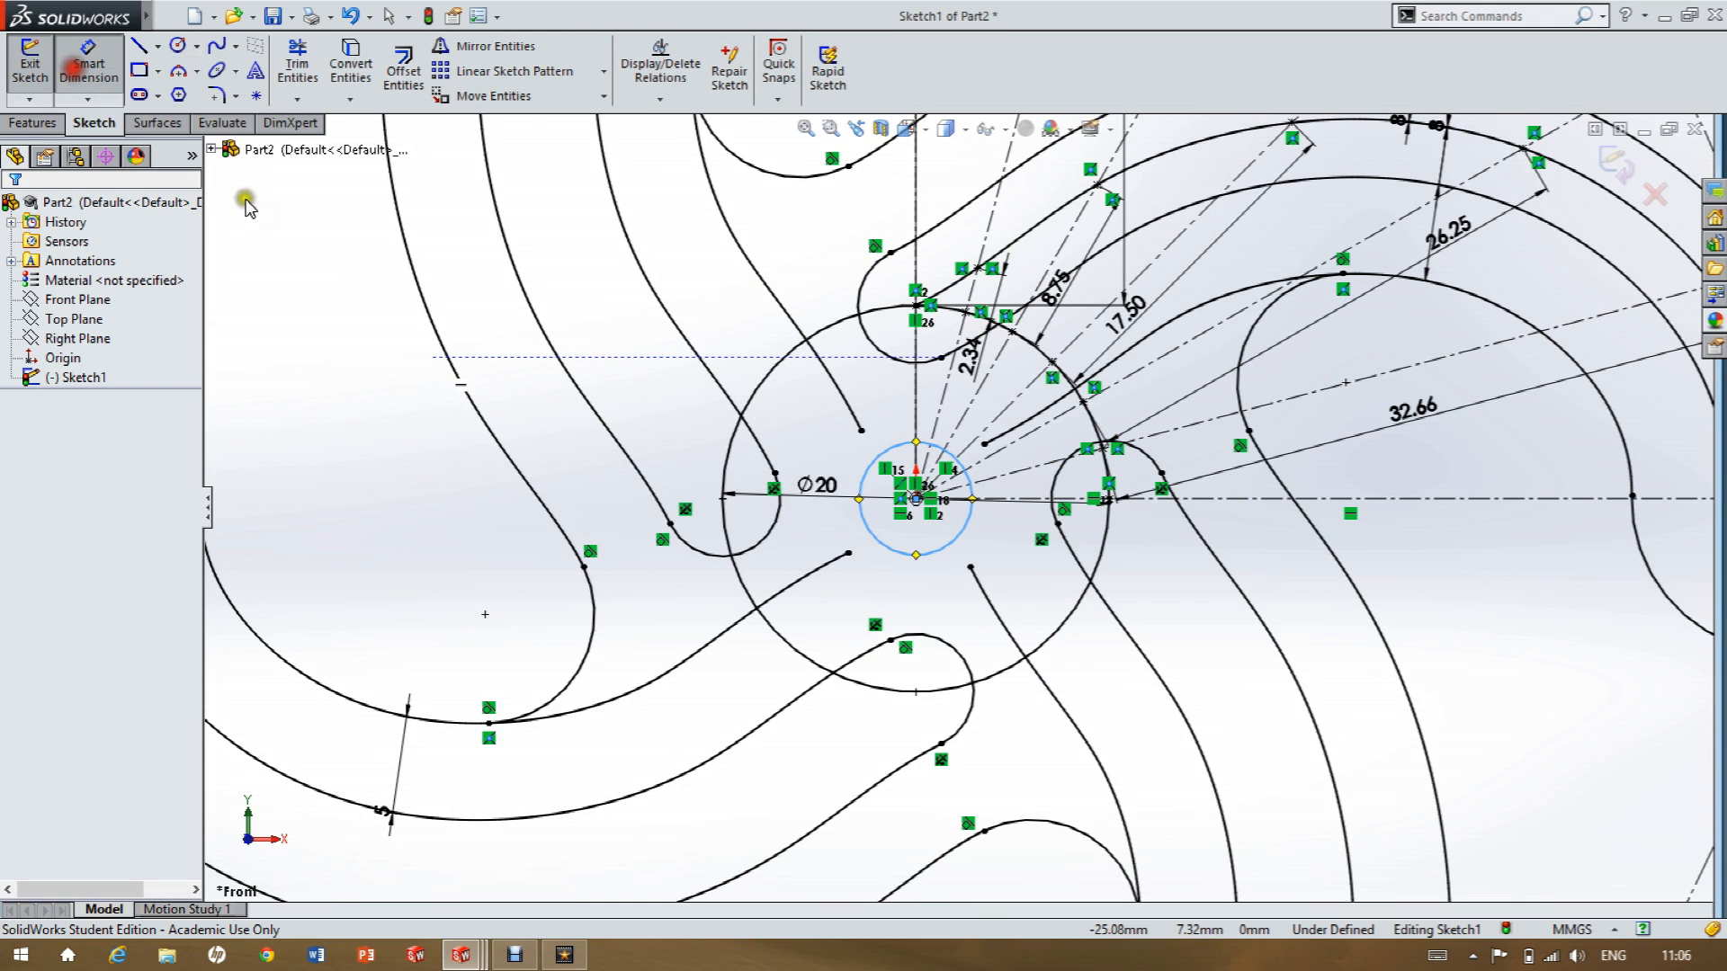
click(942, 555)
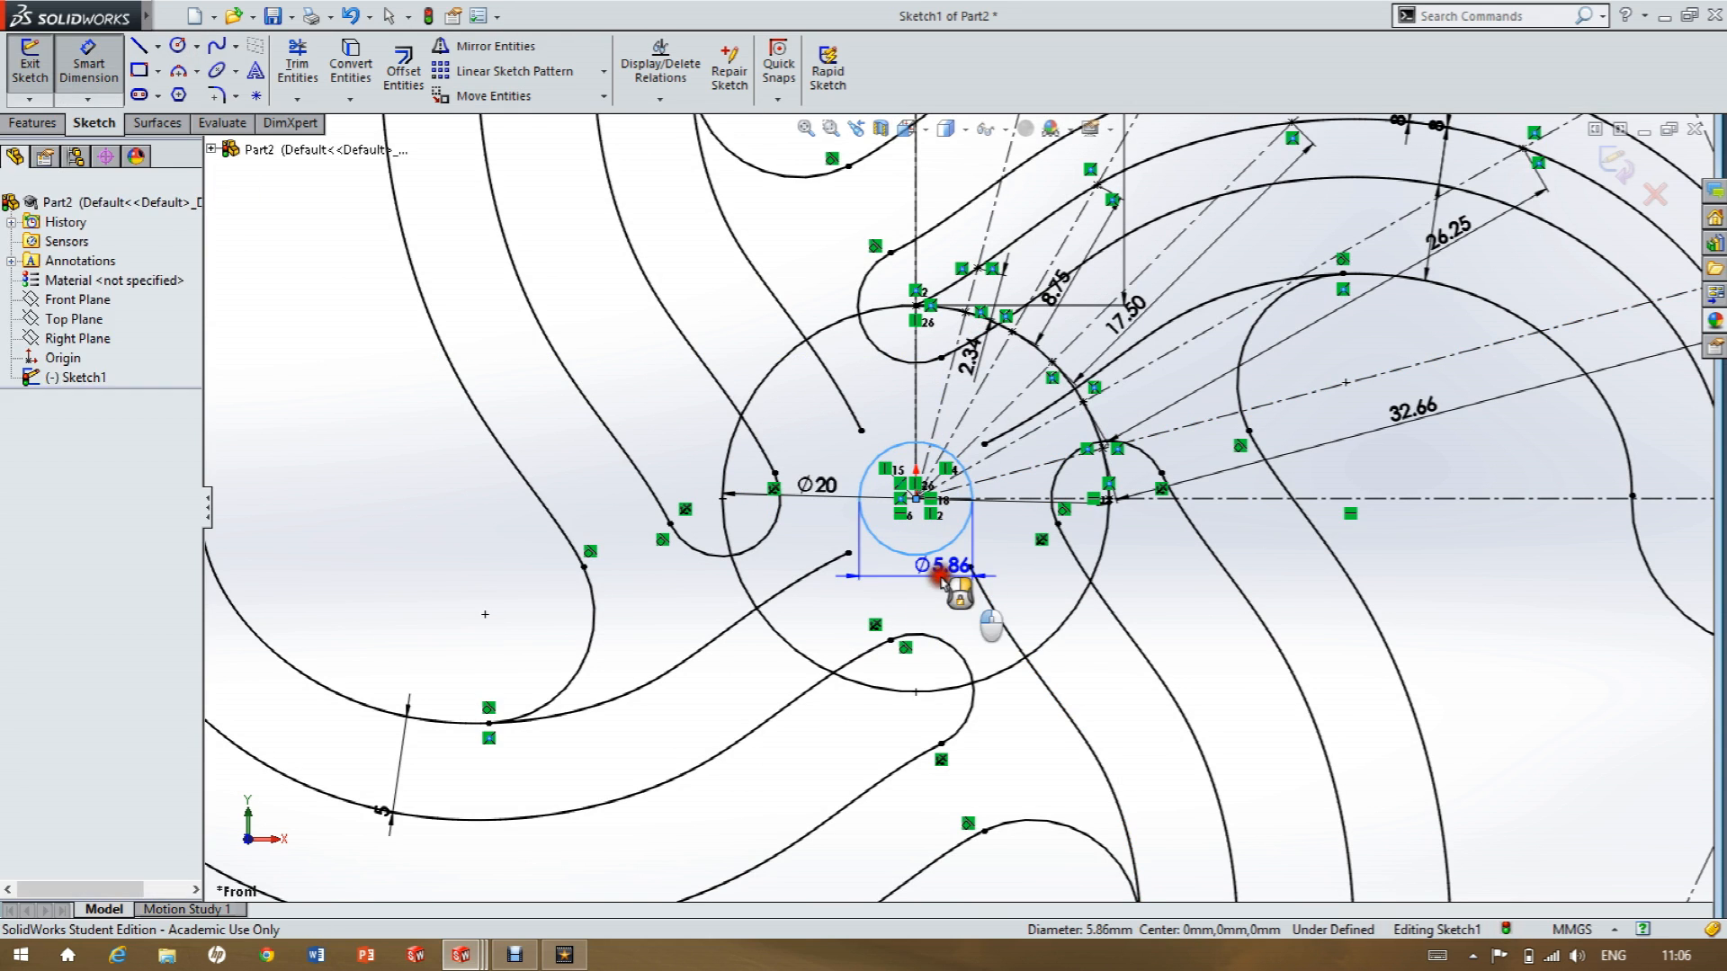
text(6210159mm)
key(Return)
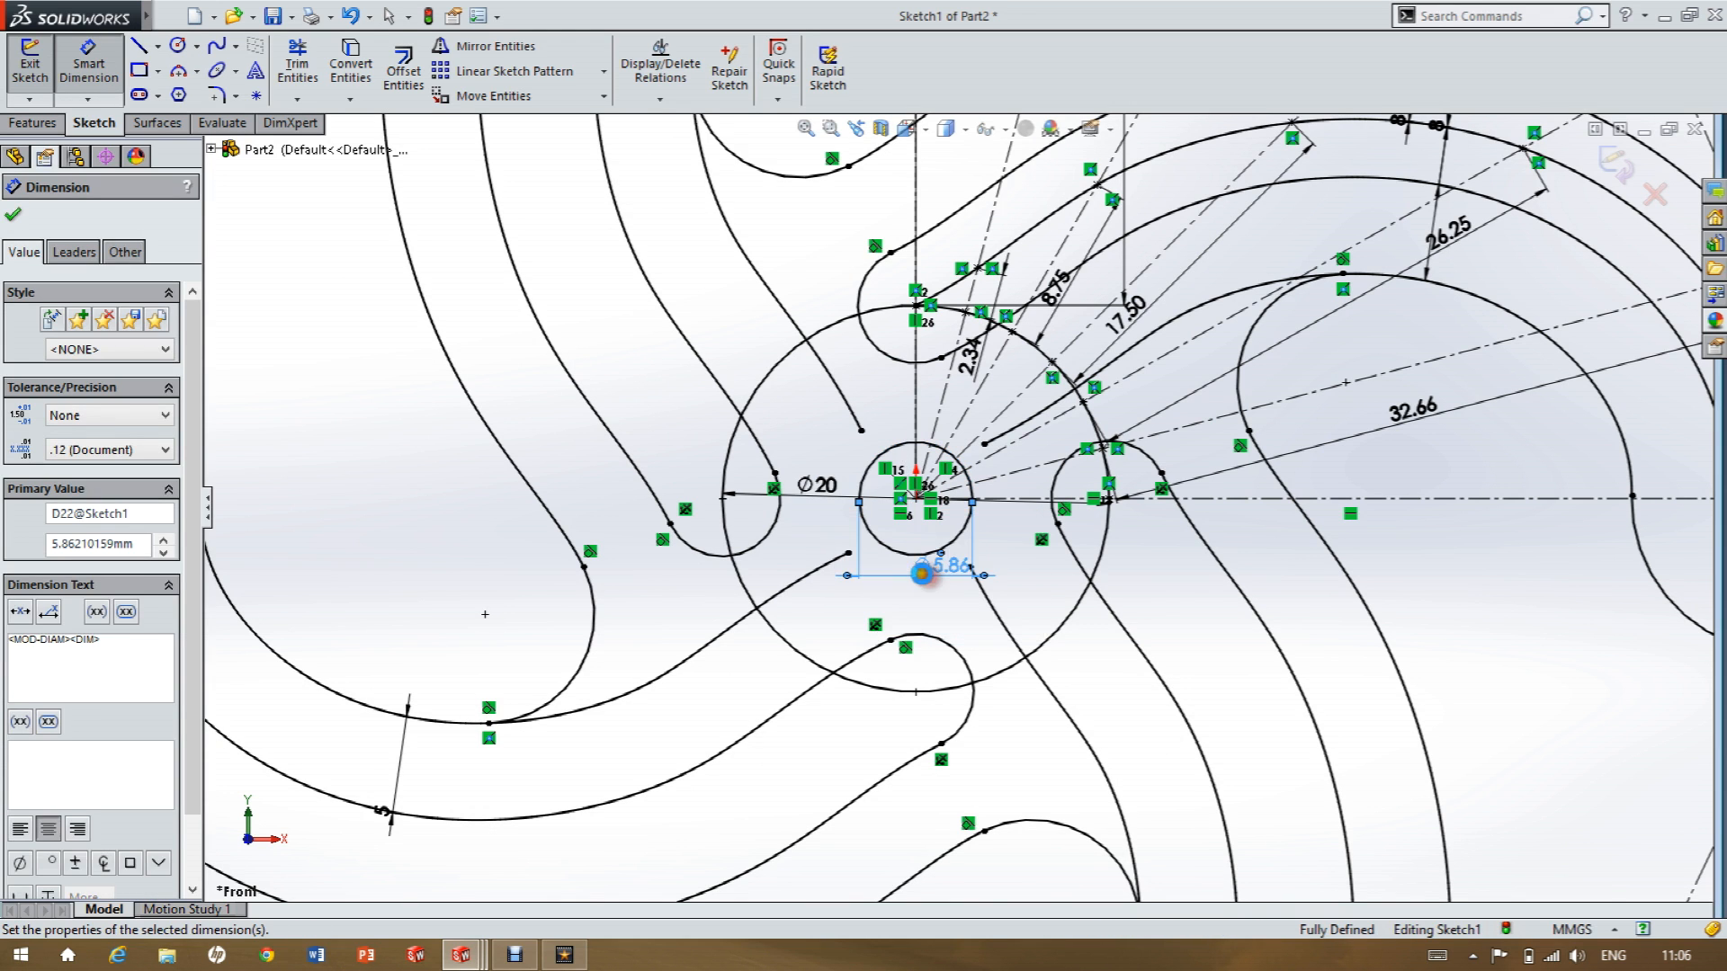
scroll(956, 578, up, 5)
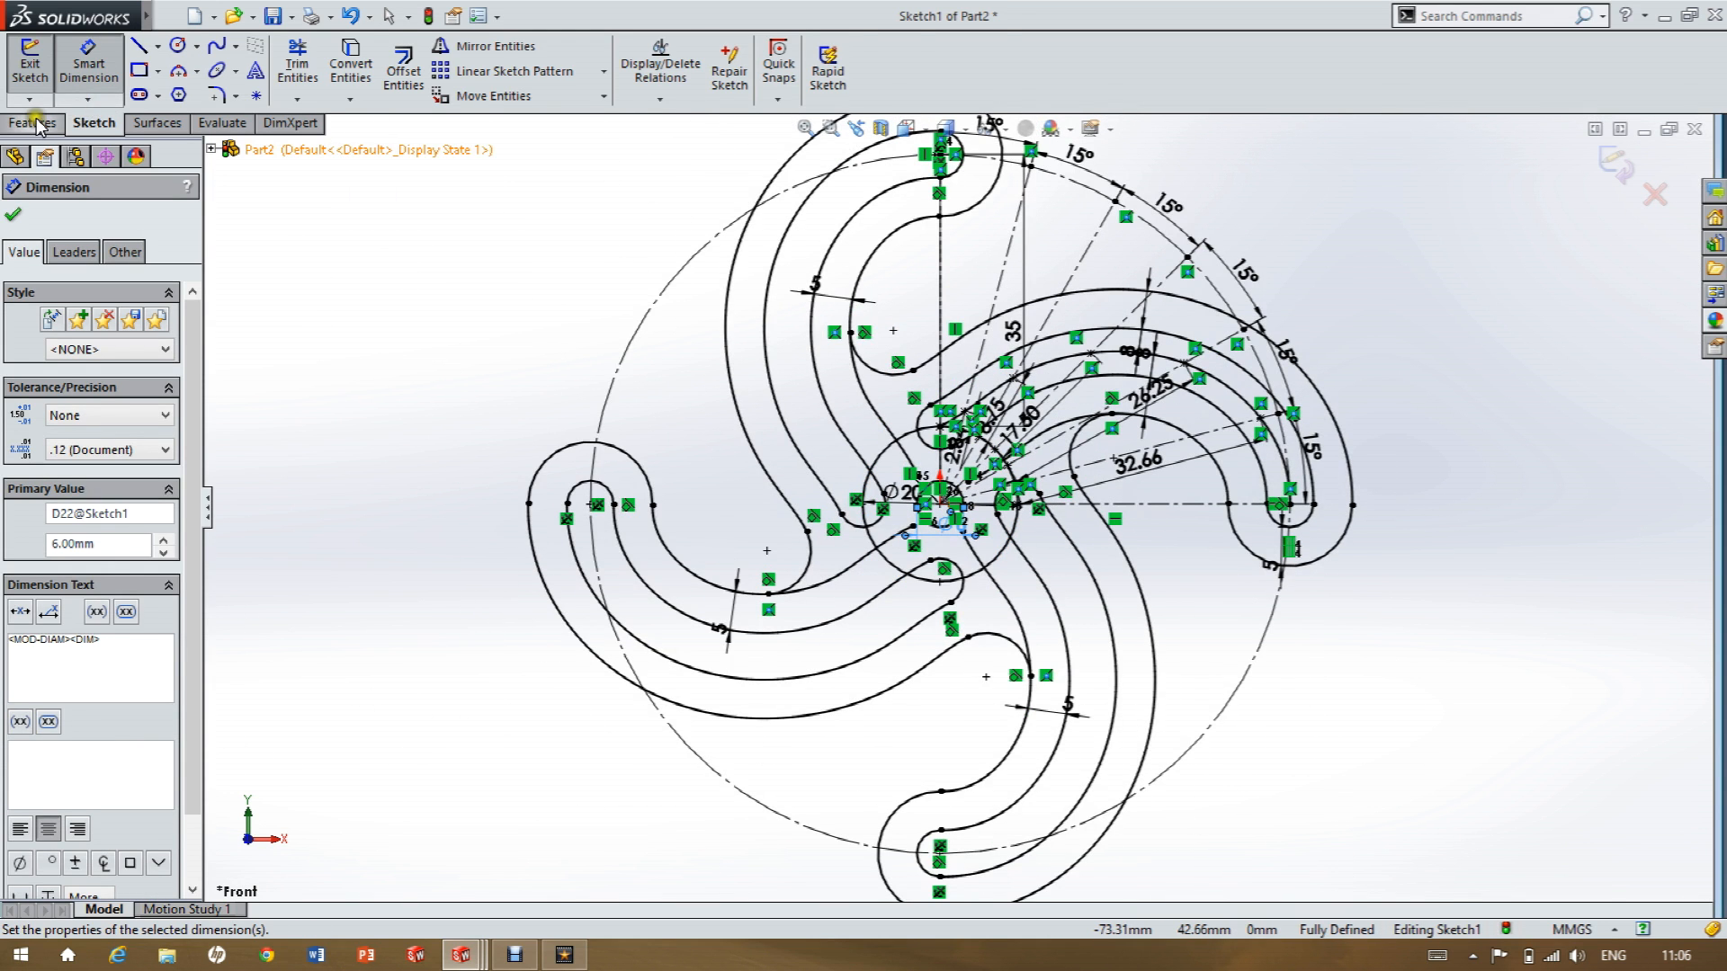
Start a boss extrusion of the sketch and pick the four slotted arm regions and the central hub region around the small hole.
click(36, 123)
click(39, 68)
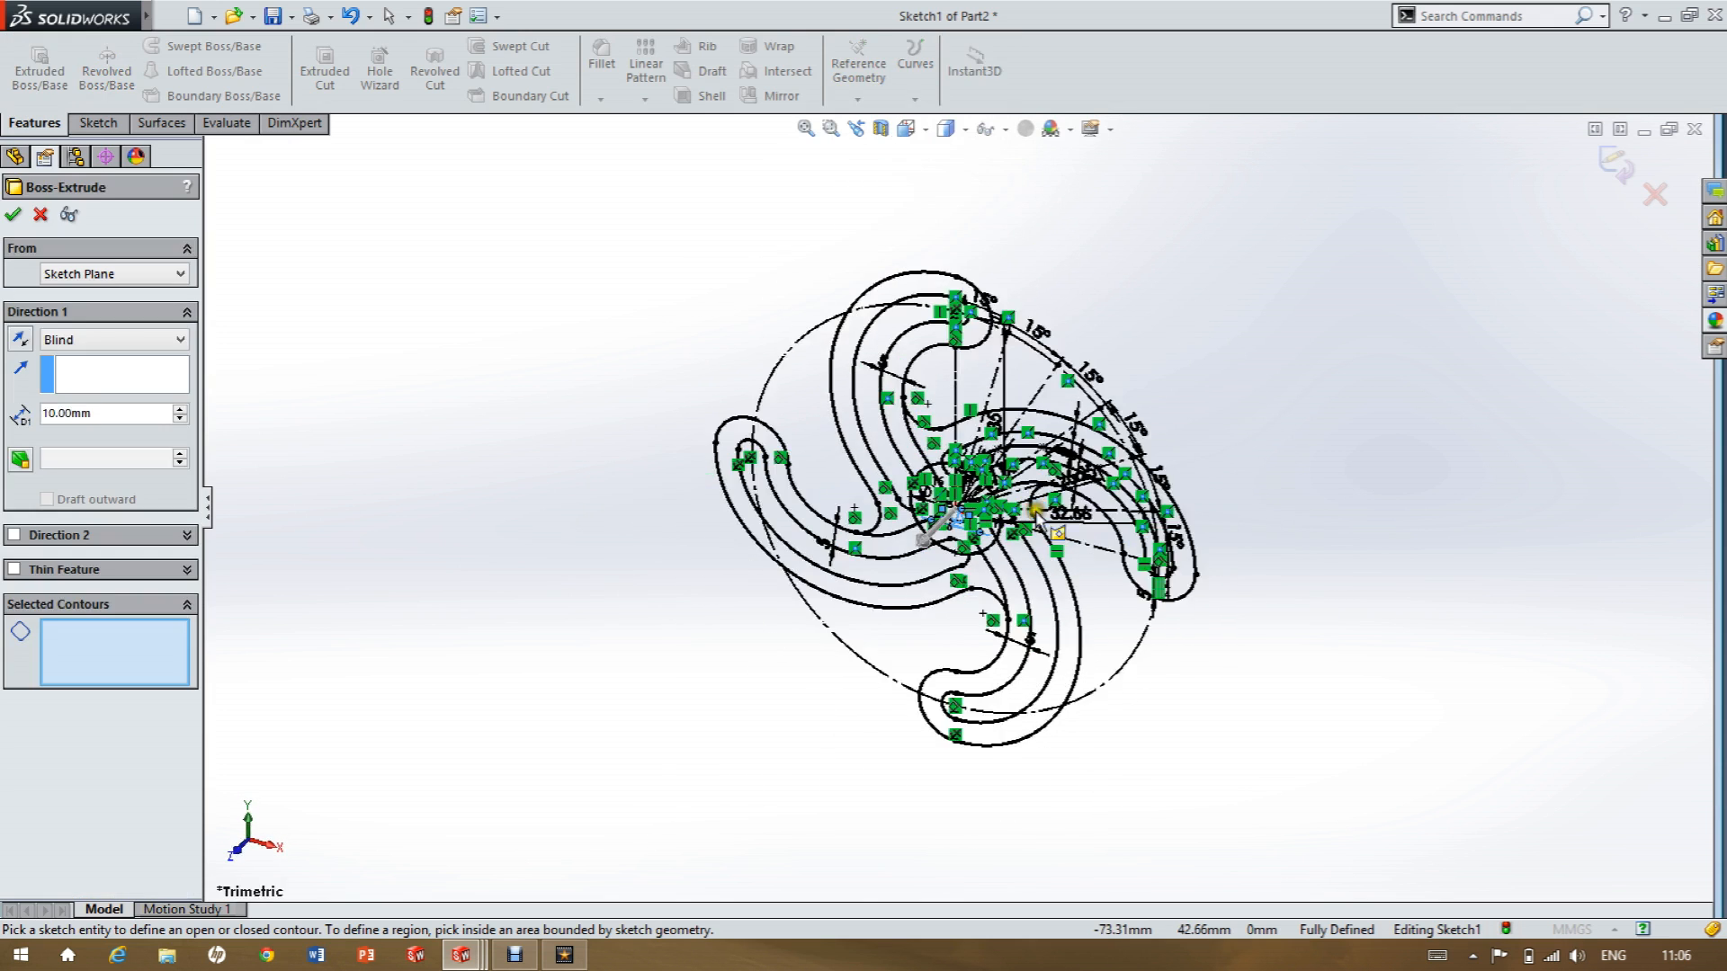
scroll(1030, 477, down, 3)
click(848, 441)
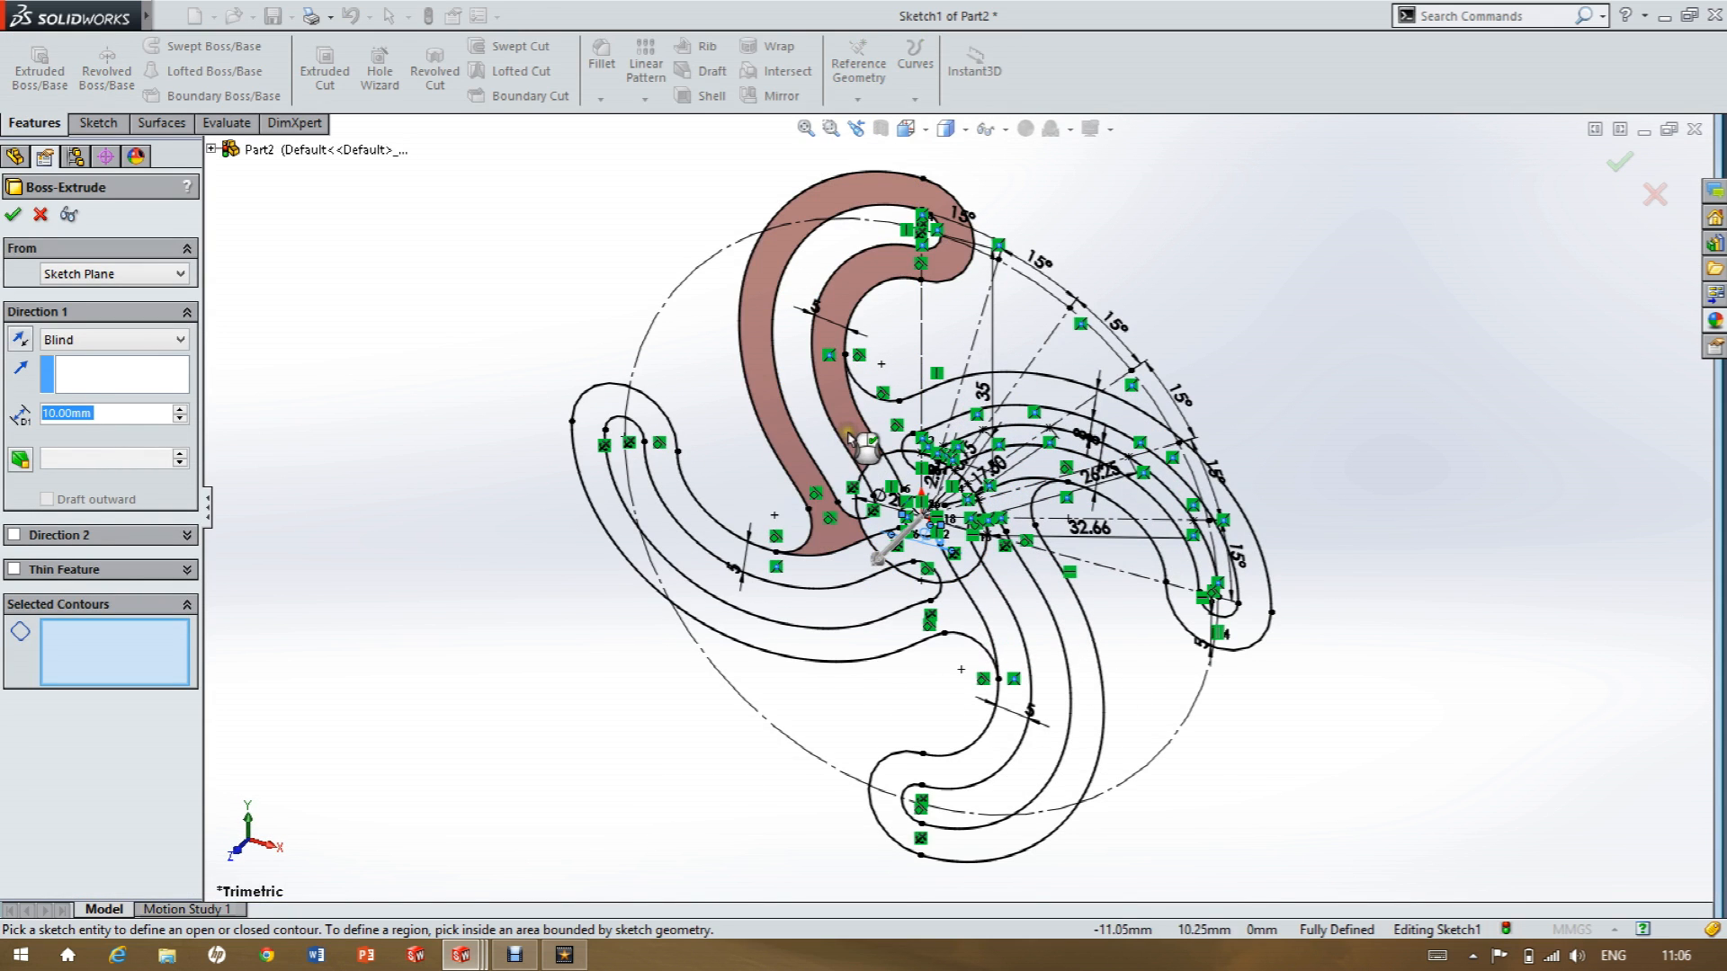
click(850, 438)
click(948, 421)
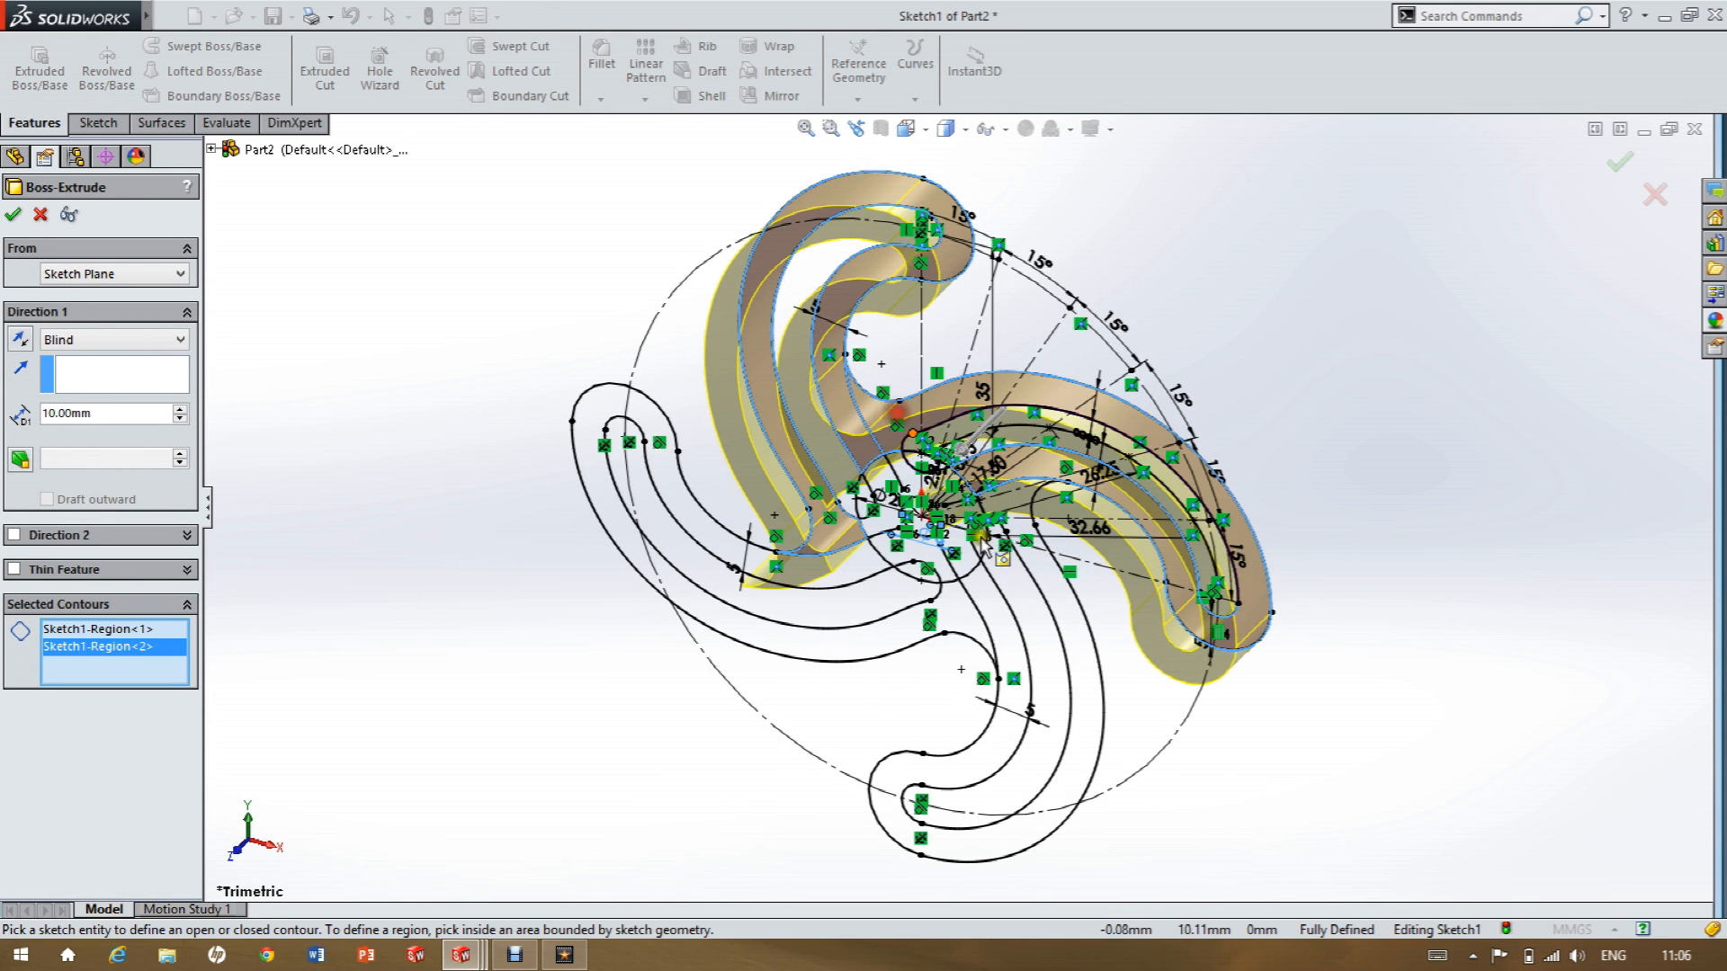
click(1048, 591)
click(903, 630)
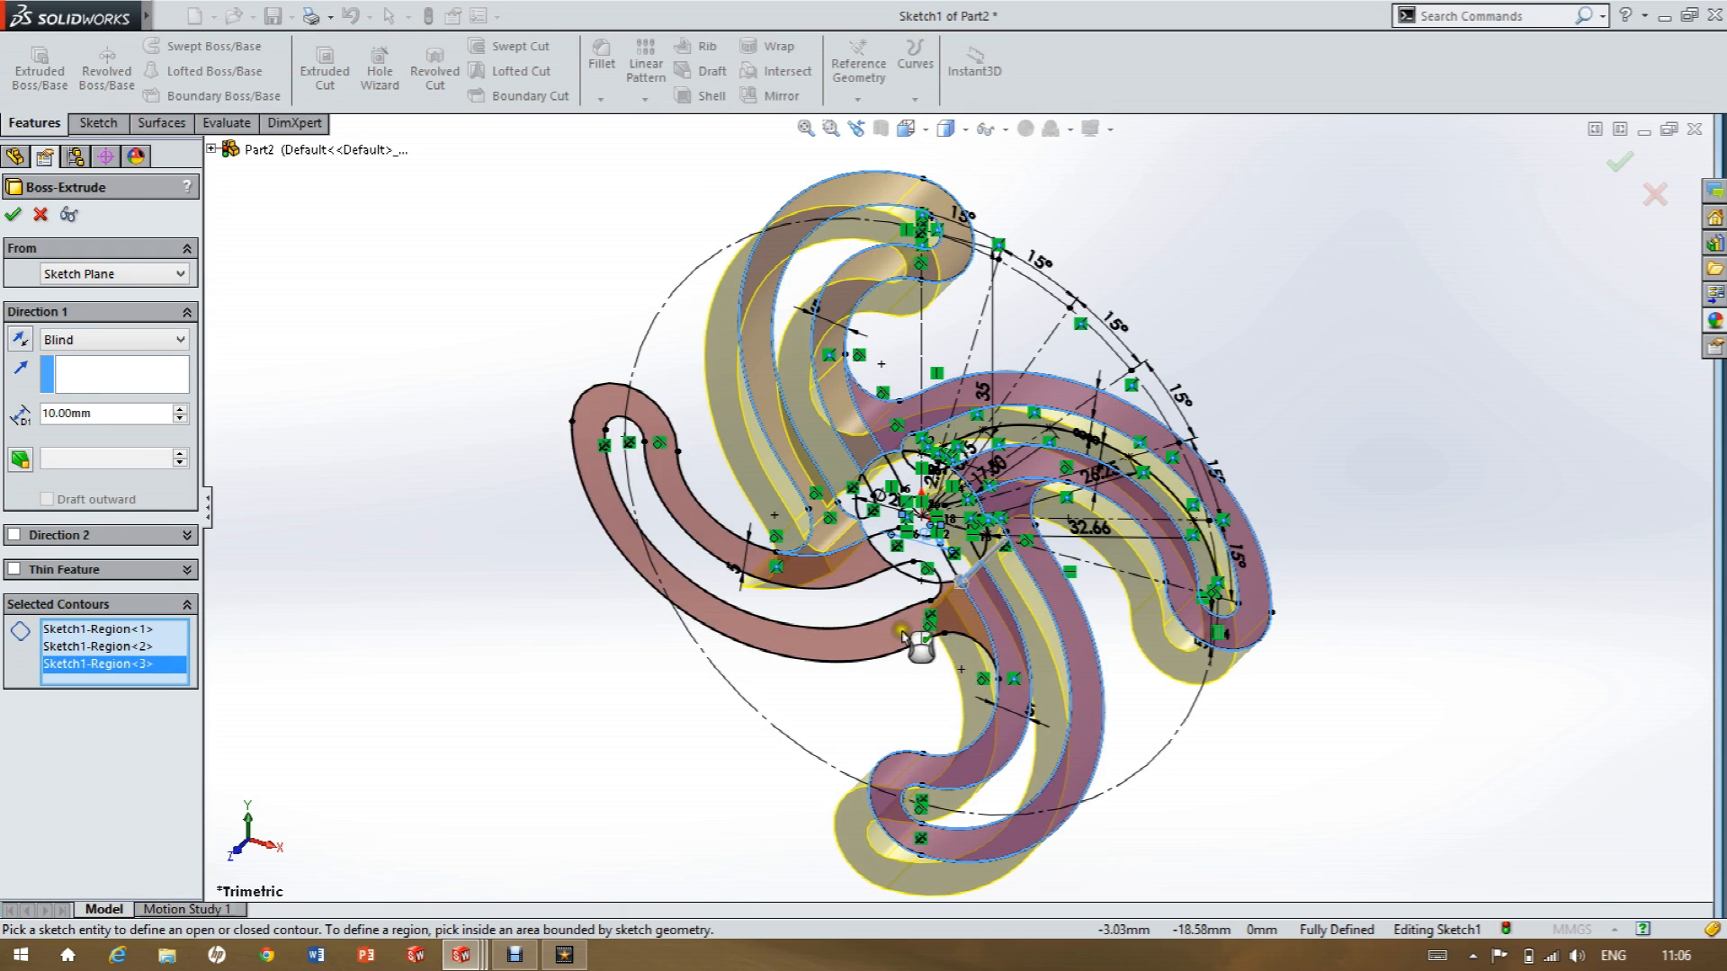
scroll(893, 556, down, 2)
scroll(893, 556, down, 1)
middle_drag(893, 555, 919, 472)
click(912, 521)
Set the blind extrusion depth to 6 mm and accept the extrusion.
scroll(912, 521, up, 5)
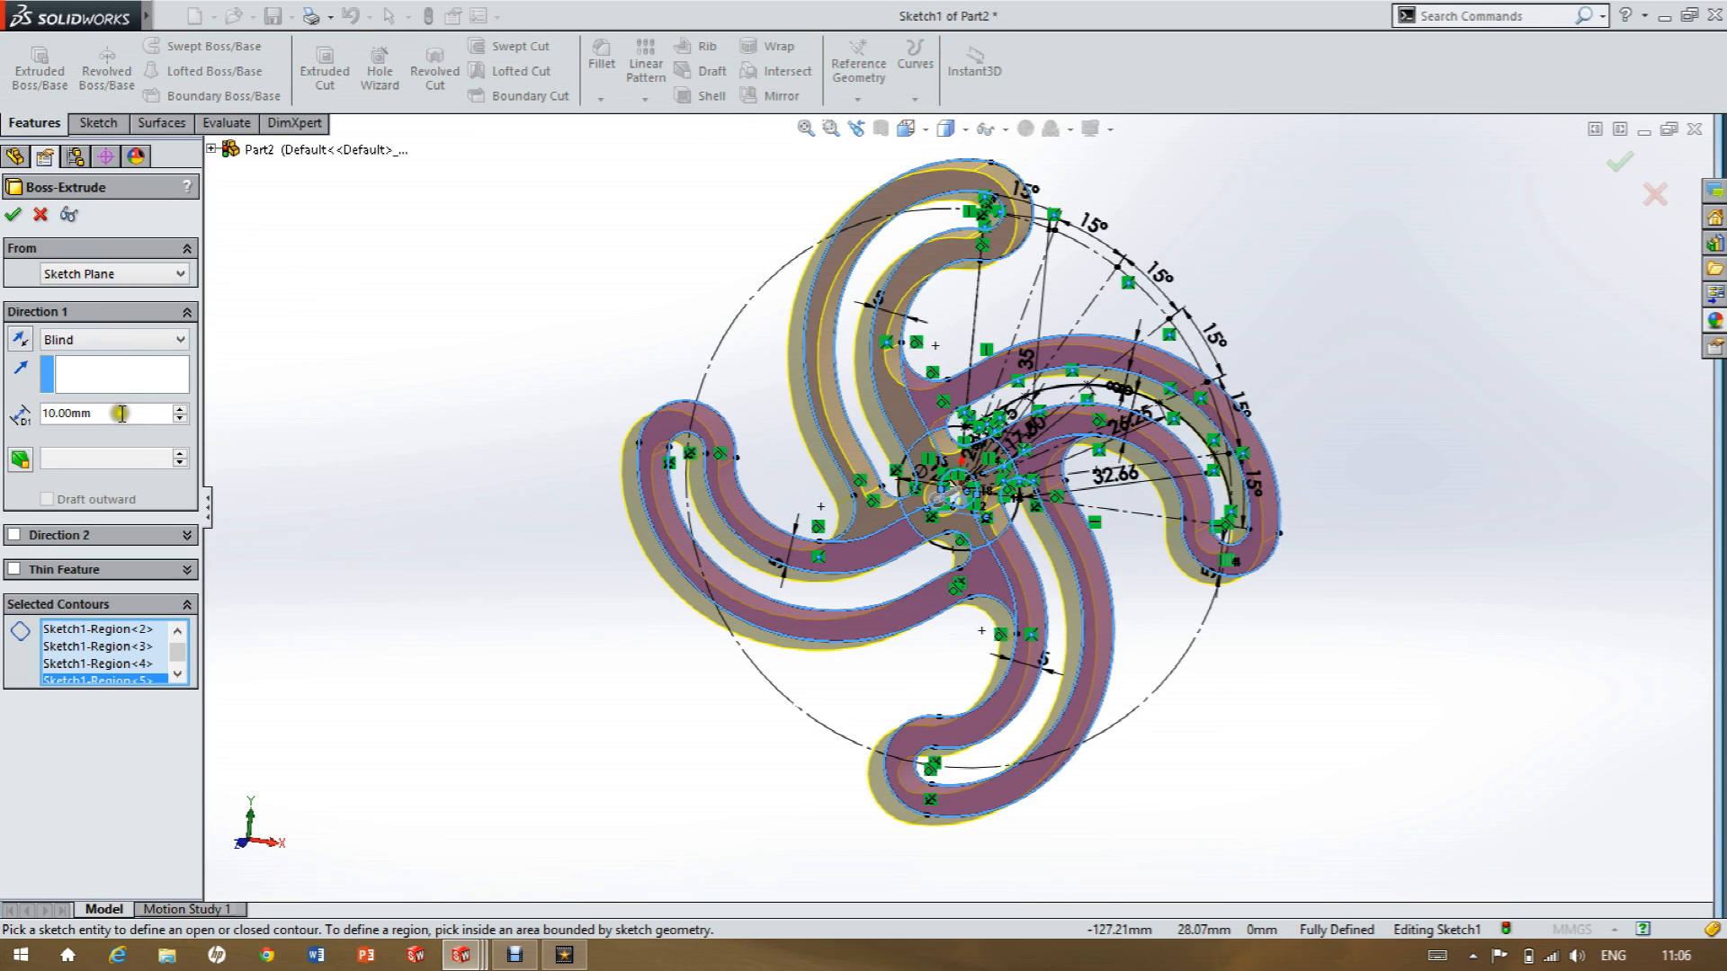
text(6)
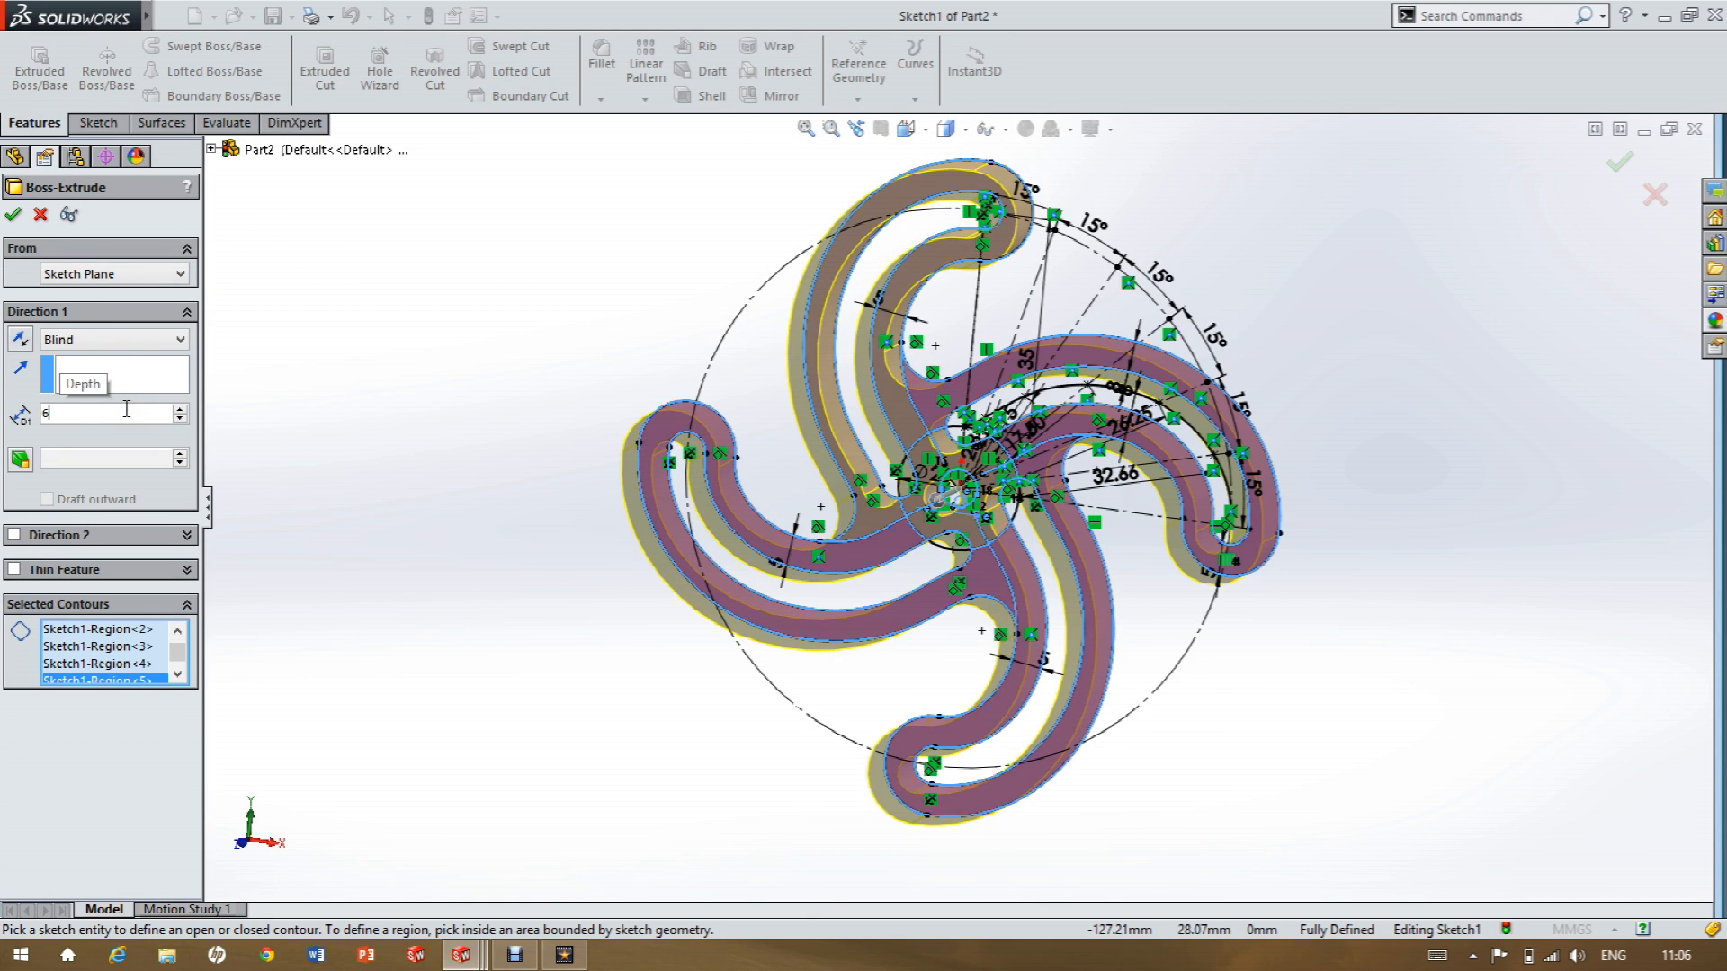
key(Return)
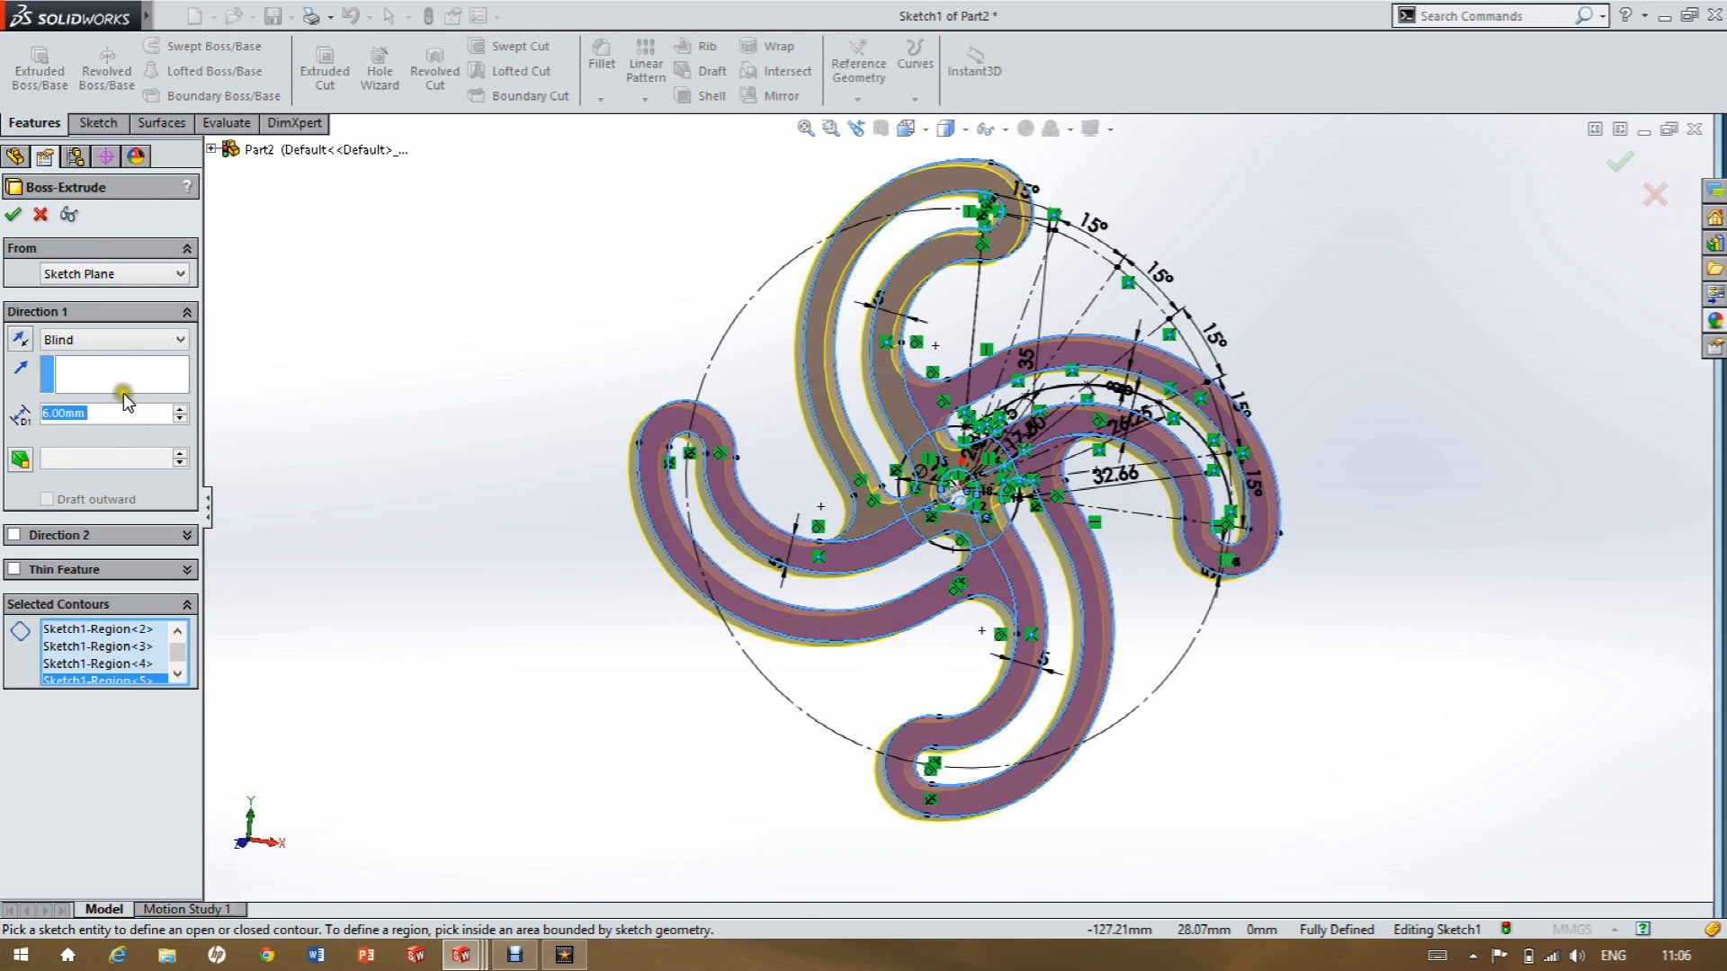
click(12, 218)
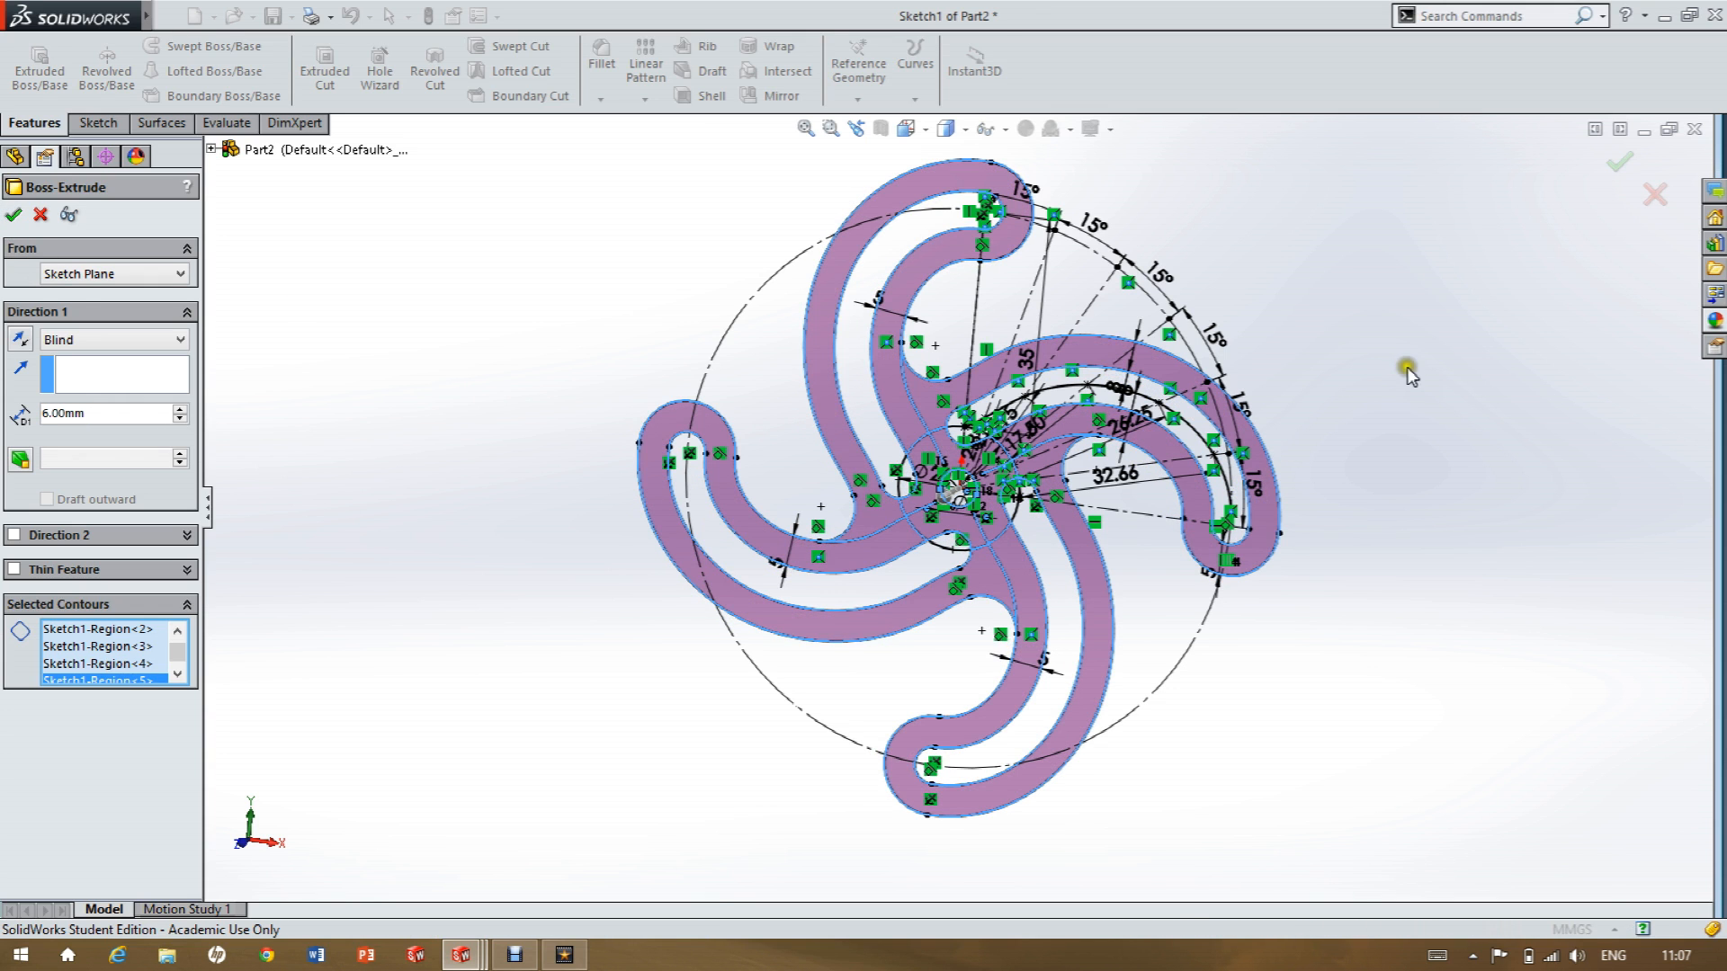